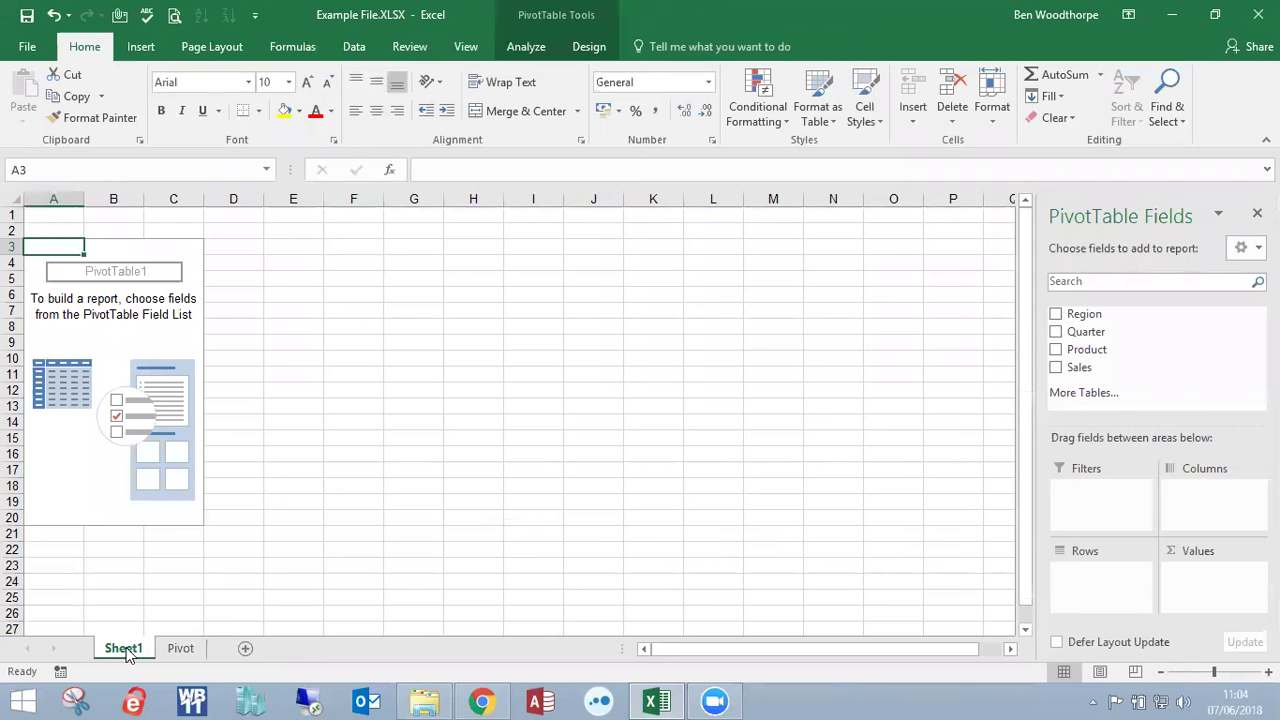
- Review the source sales data by region, quarter and product on the Pivot sheet, and return to Sheet1
{"action": "left_click", "coordinate": [181, 649]}
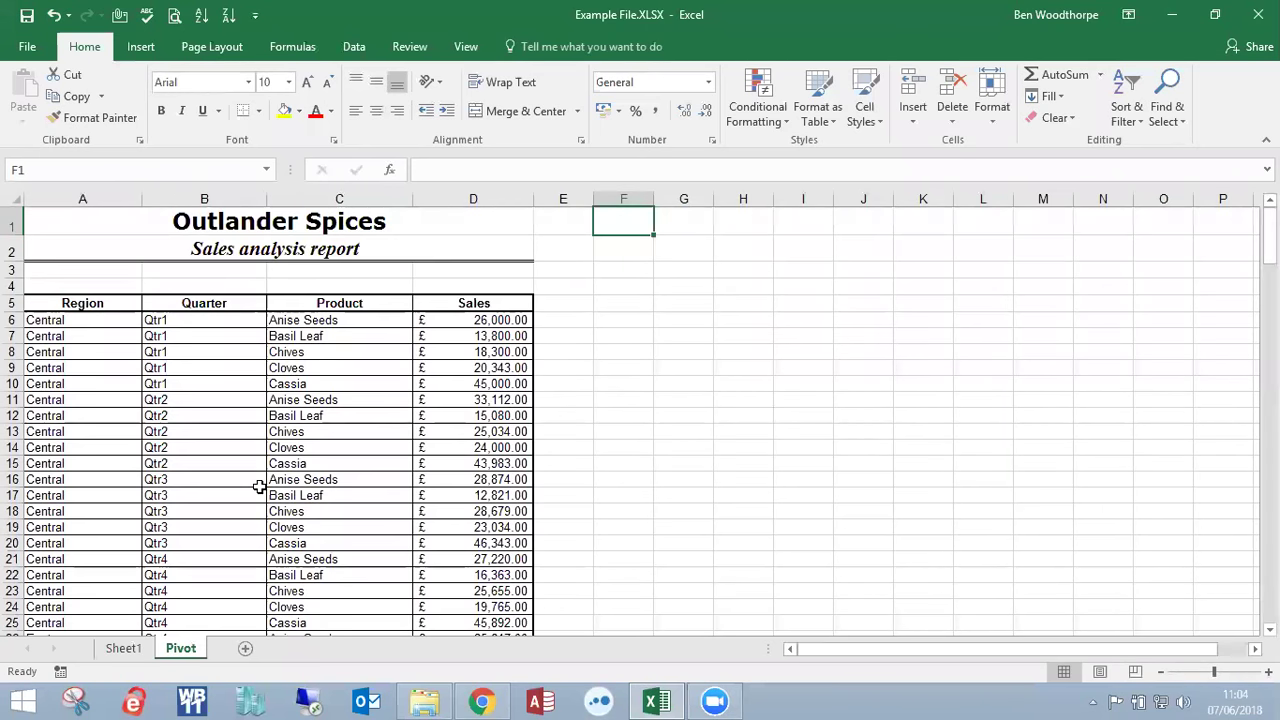
{"action": "scroll", "coordinate": [312, 367], "scroll_direction": "down", "scroll_amount": 16}
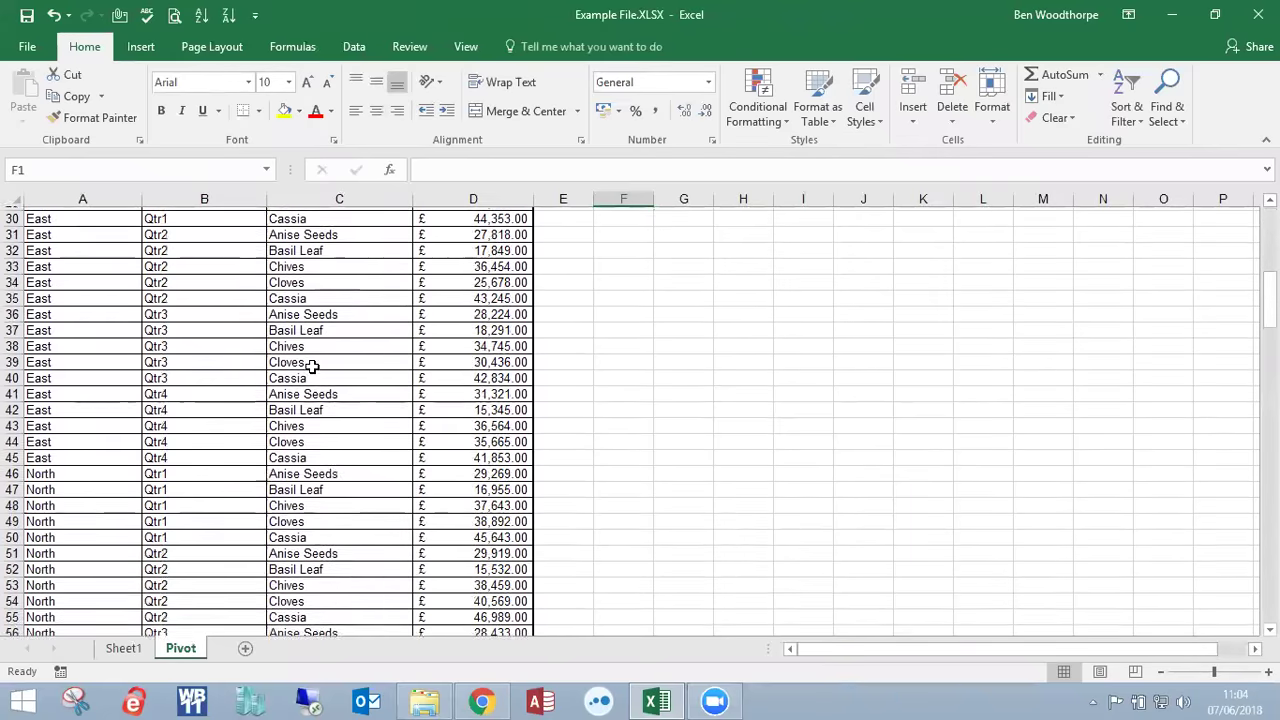
{"action": "scroll", "coordinate": [312, 367], "scroll_direction": "up", "scroll_amount": 16}
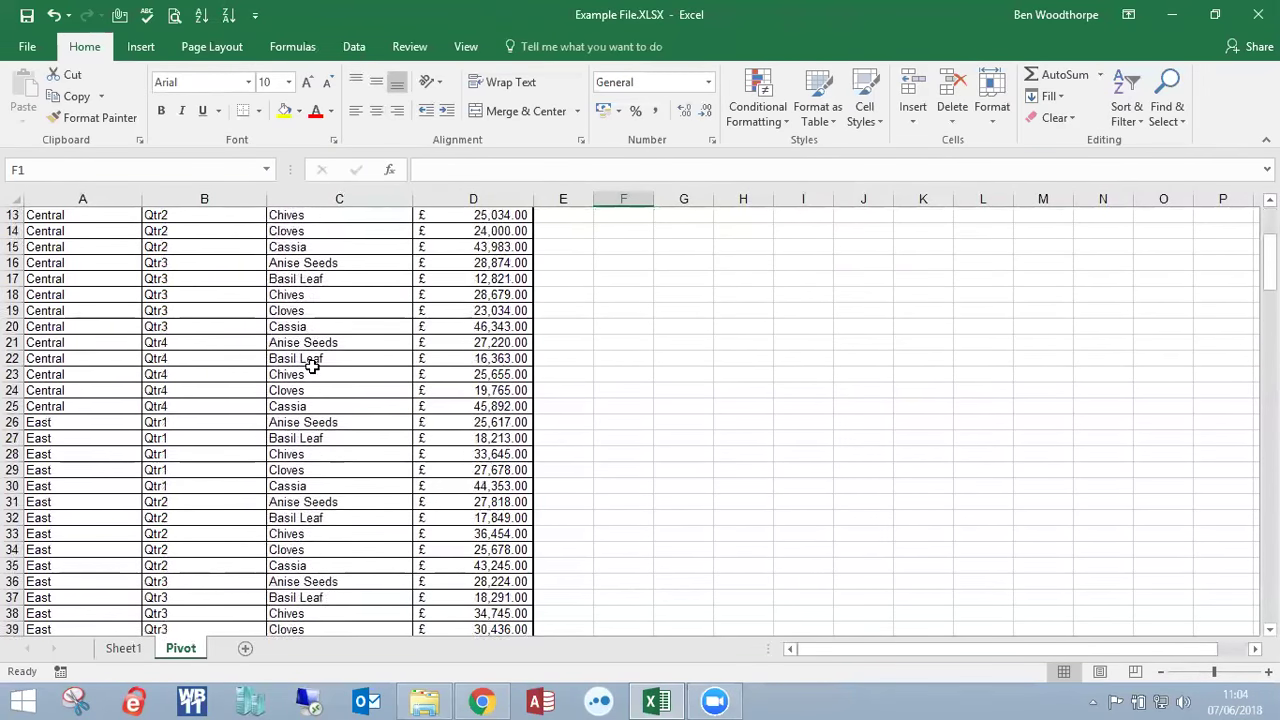
{"action": "scroll", "coordinate": [312, 367], "scroll_direction": "down", "scroll_amount": 12}
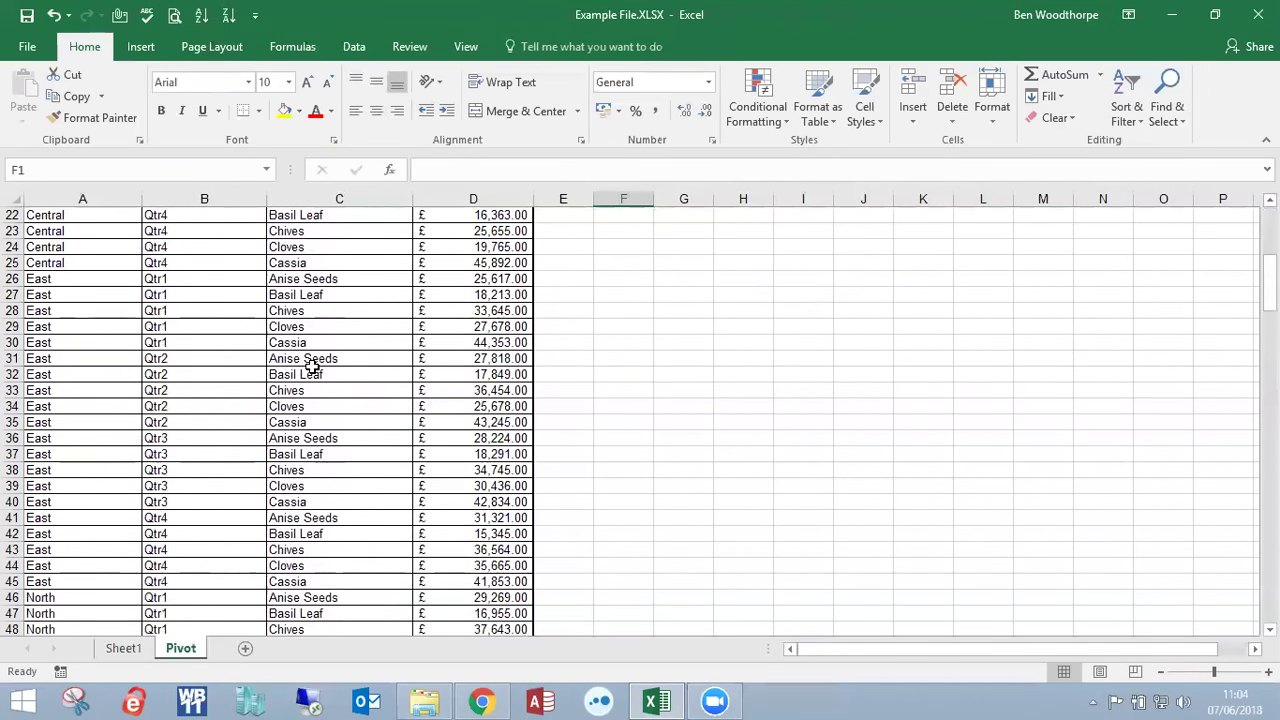
{"action": "scroll", "coordinate": [312, 367], "scroll_direction": "down", "scroll_amount": 6}
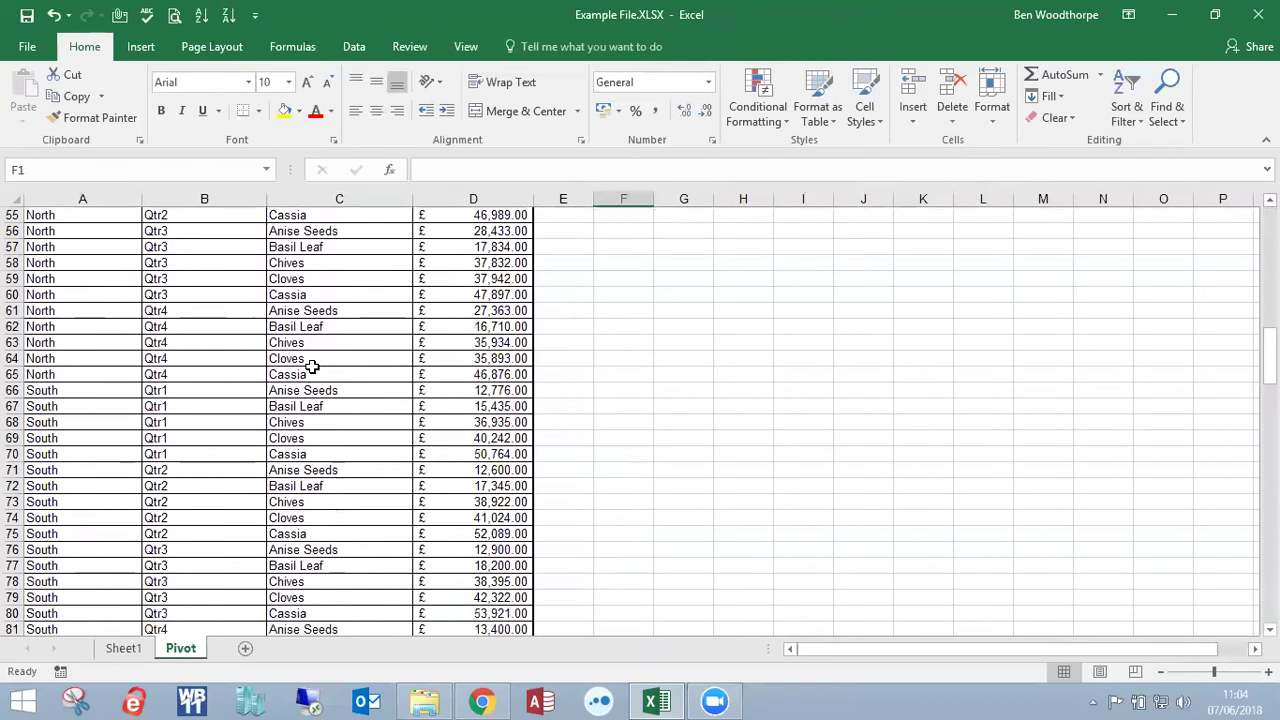
{"action": "scroll", "coordinate": [312, 367], "scroll_direction": "down", "scroll_amount": 3}
{"action": "scroll", "coordinate": [312, 367], "scroll_direction": "up", "scroll_amount": 4}
{"action": "scroll", "coordinate": [312, 369], "scroll_direction": "up", "scroll_amount": 17}
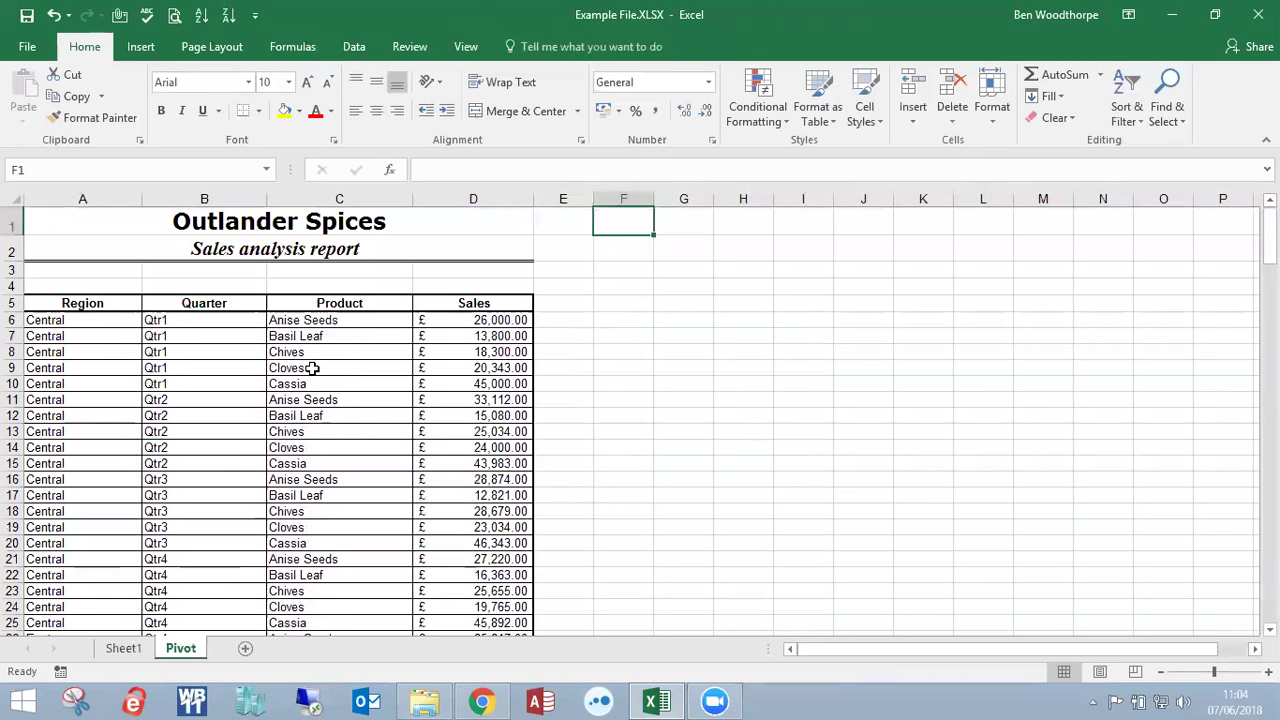
{"action": "left_click", "coordinate": [126, 647]}
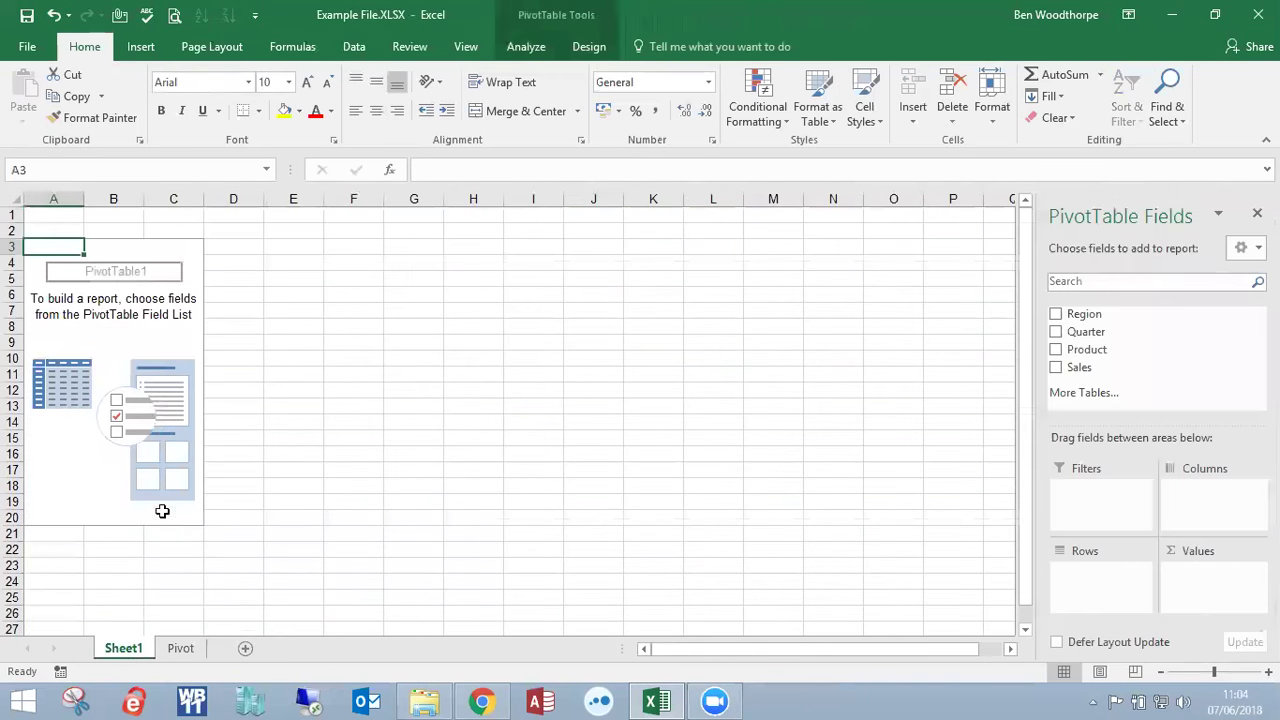
- Compare the Region, Quarter, Product and Sales headings on the Pivot sheet with the fields available for the empty PivotTable on Sheet1
{"action": "left_click", "coordinate": [172, 328]}
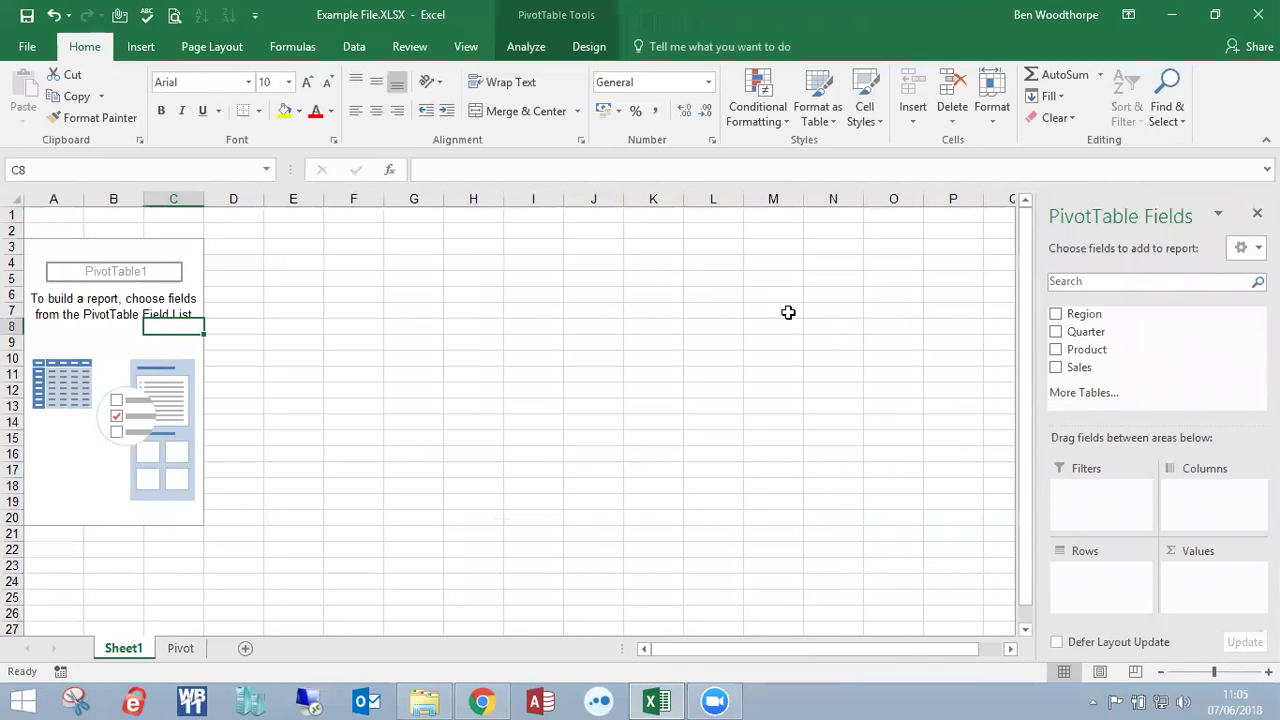
{"action": "left_click", "coordinate": [183, 648]}
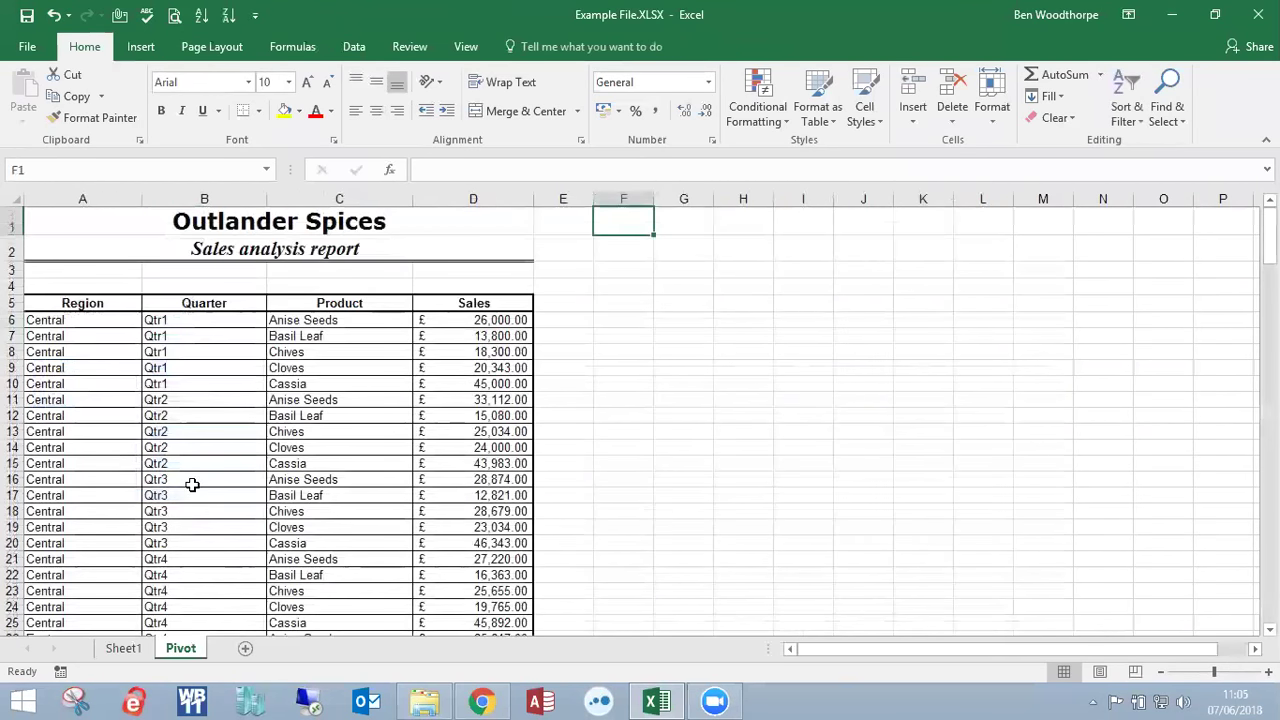
{"action": "left_click", "coordinate": [97, 303]}
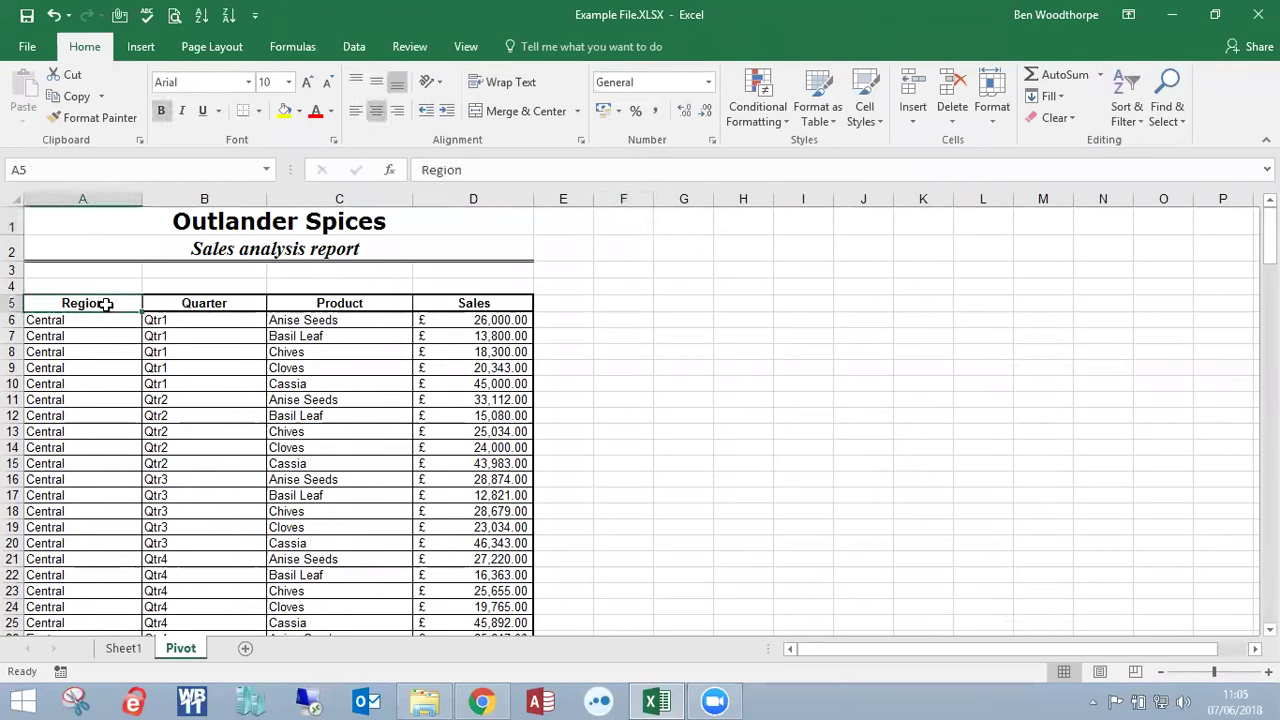
{"action": "left_click", "coordinate": [200, 303]}
{"action": "left_click", "coordinate": [316, 303]}
{"action": "key", "text": "Right"}
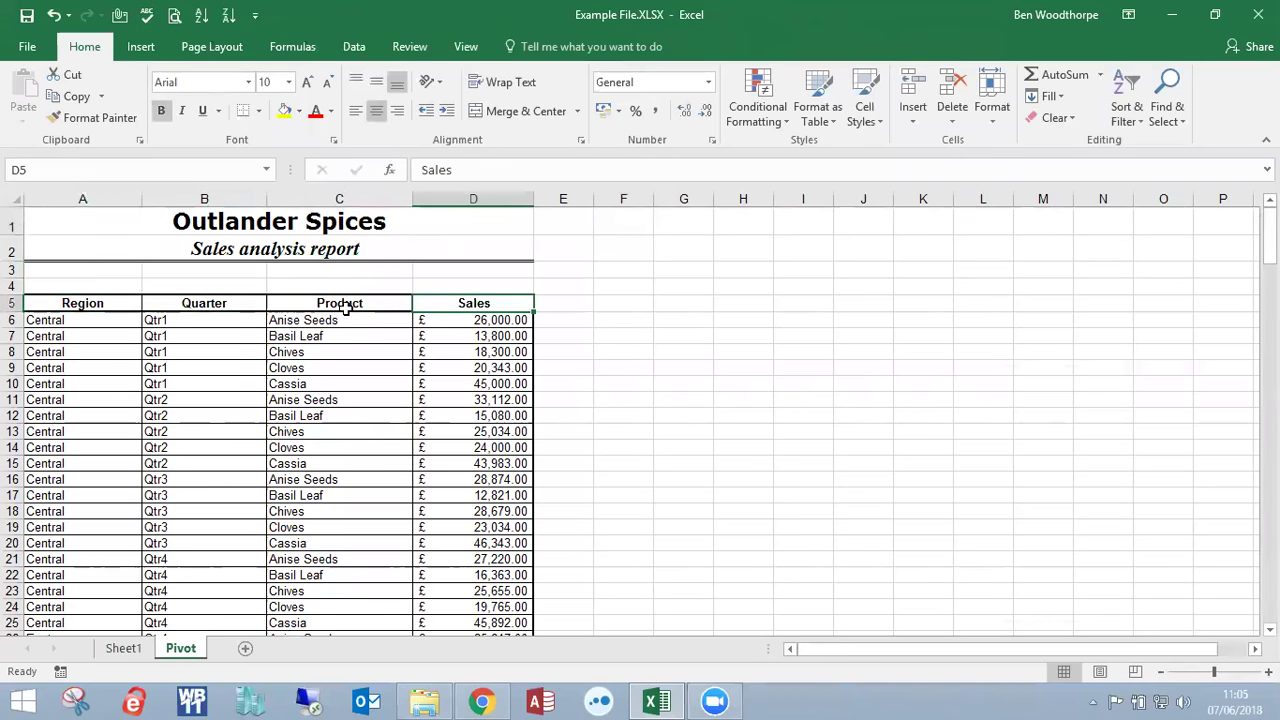
{"action": "left_click", "coordinate": [124, 648]}
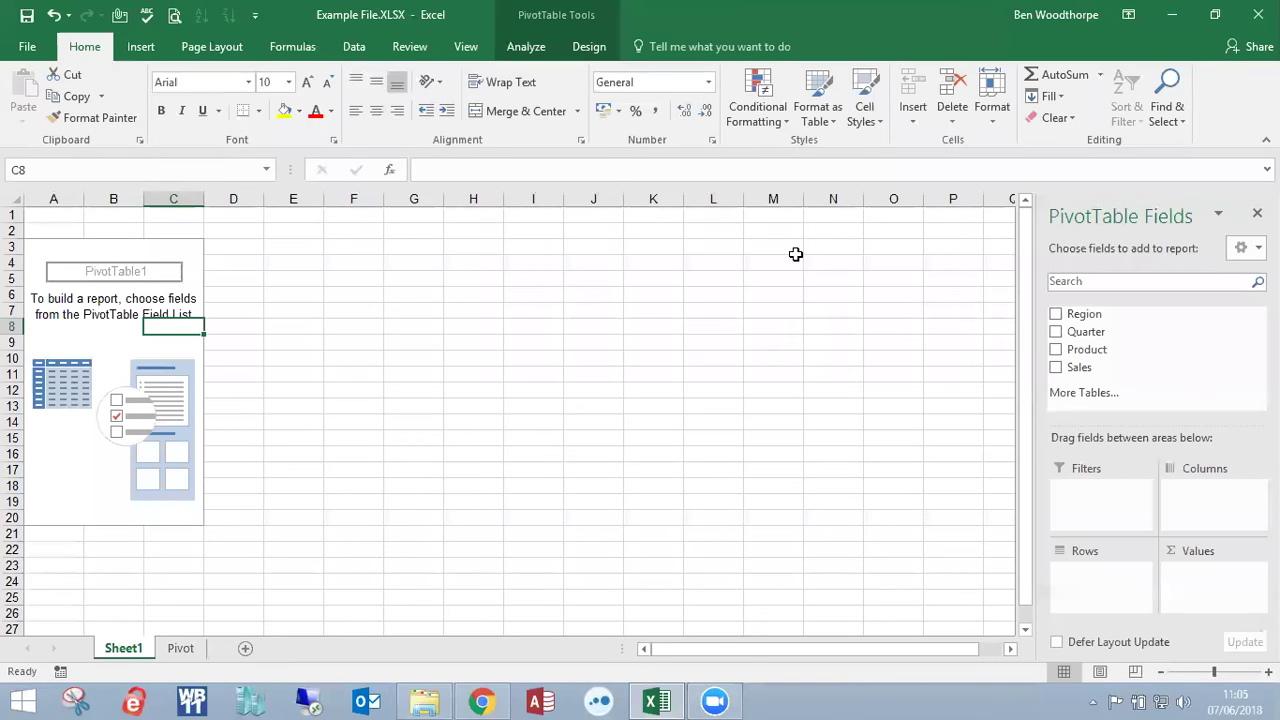
- Build the PivotTable with Product as the row field and the sum of Sales as the values
{"action": "scroll", "coordinate": [286, 389], "scroll_direction": "up", "scroll_amount": 5, "text": "ctrl"}
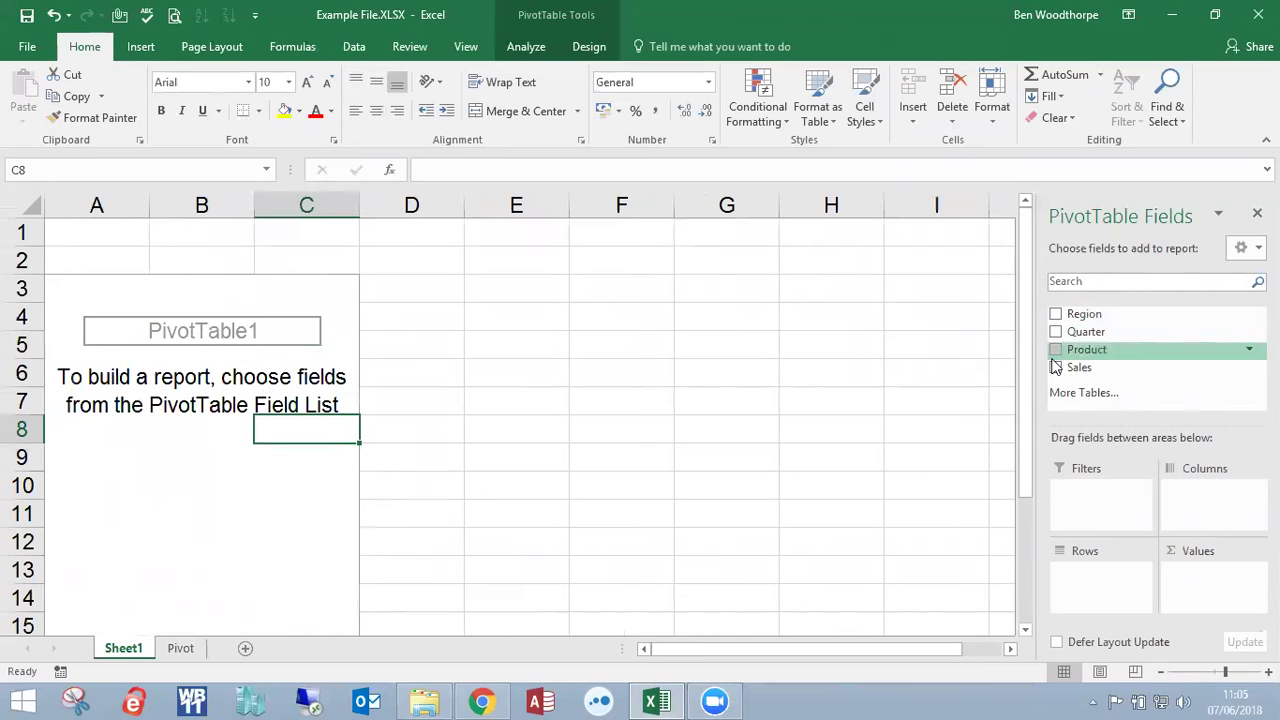
{"action": "left_click_drag", "start_coordinate": [1056, 352], "coordinate": [1100, 588]}
{"action": "left_click_drag", "start_coordinate": [1077, 372], "coordinate": [1207, 595]}
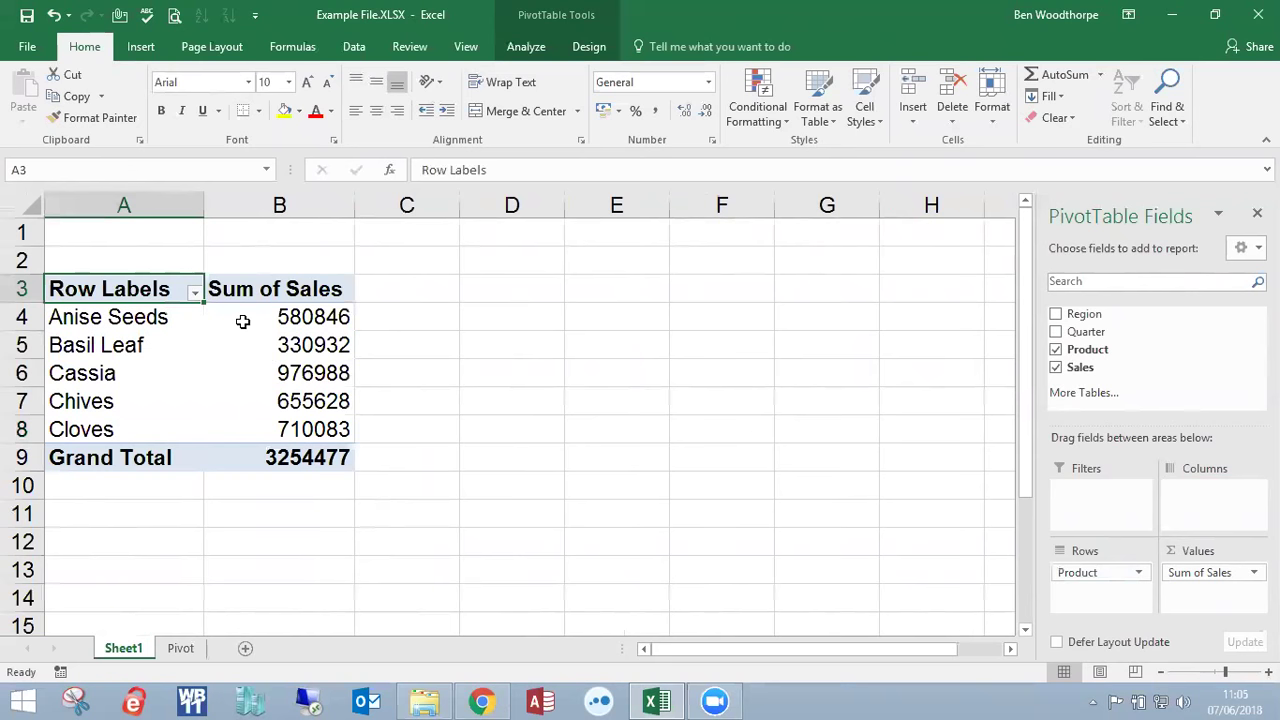
- Examine the product totals in the PivotTable and trace the Anise Seeds total to its individual Central region rows on the Pivot sheet
{"action": "left_click_drag", "start_coordinate": [178, 316], "coordinate": [286, 318]}
{"action": "left_click_drag", "start_coordinate": [94, 343], "coordinate": [251, 346]}
{"action": "left_click_drag", "start_coordinate": [95, 373], "coordinate": [277, 374]}
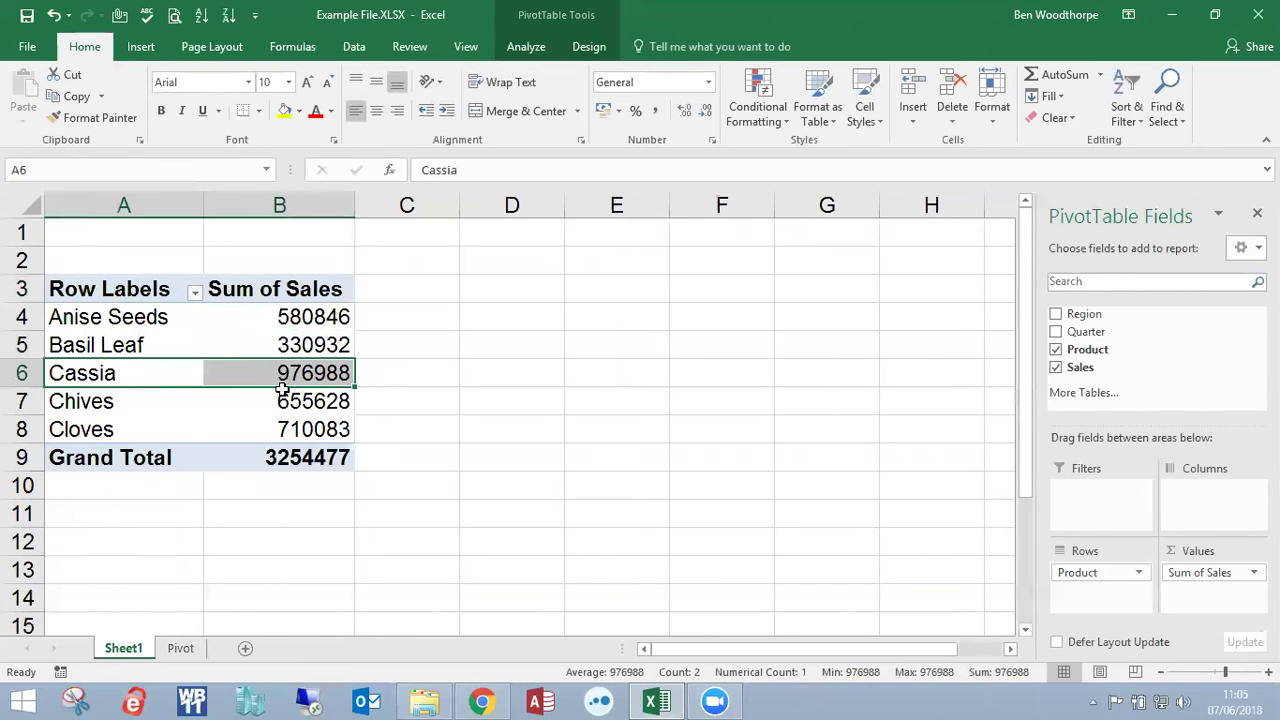
{"action": "left_click", "coordinate": [195, 643]}
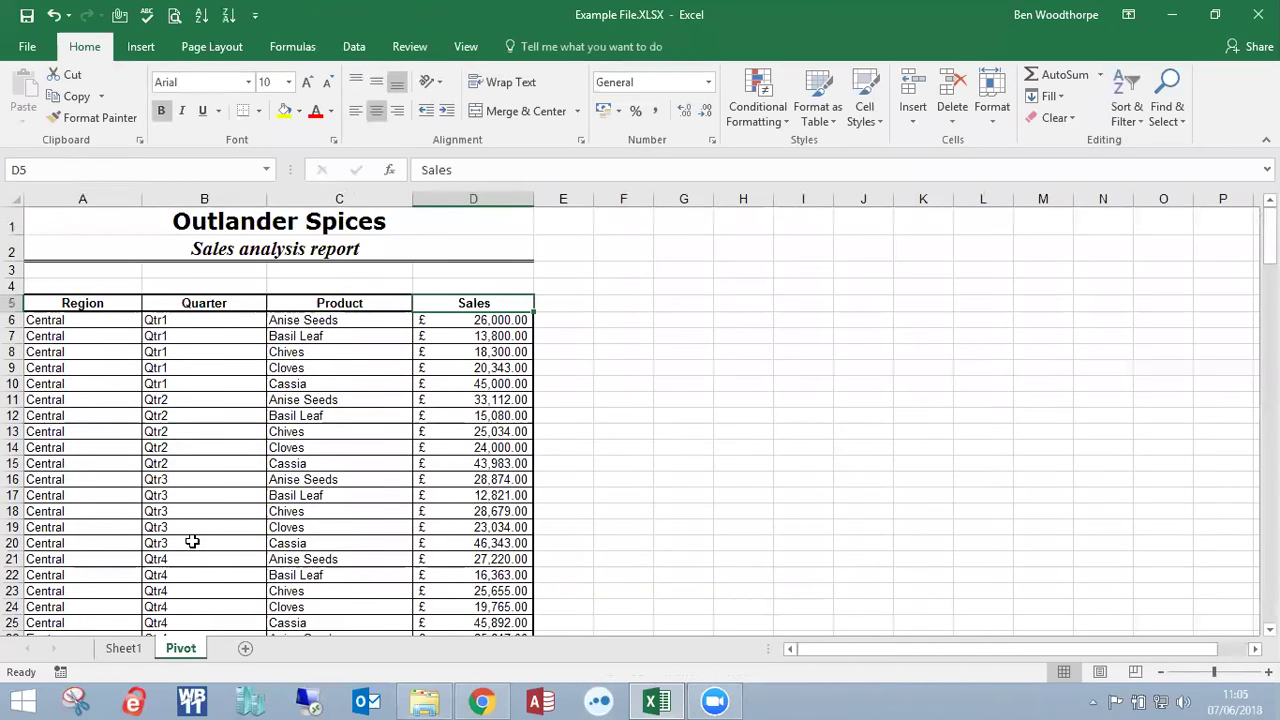
{"action": "left_click_drag", "start_coordinate": [300, 321], "coordinate": [437, 318]}
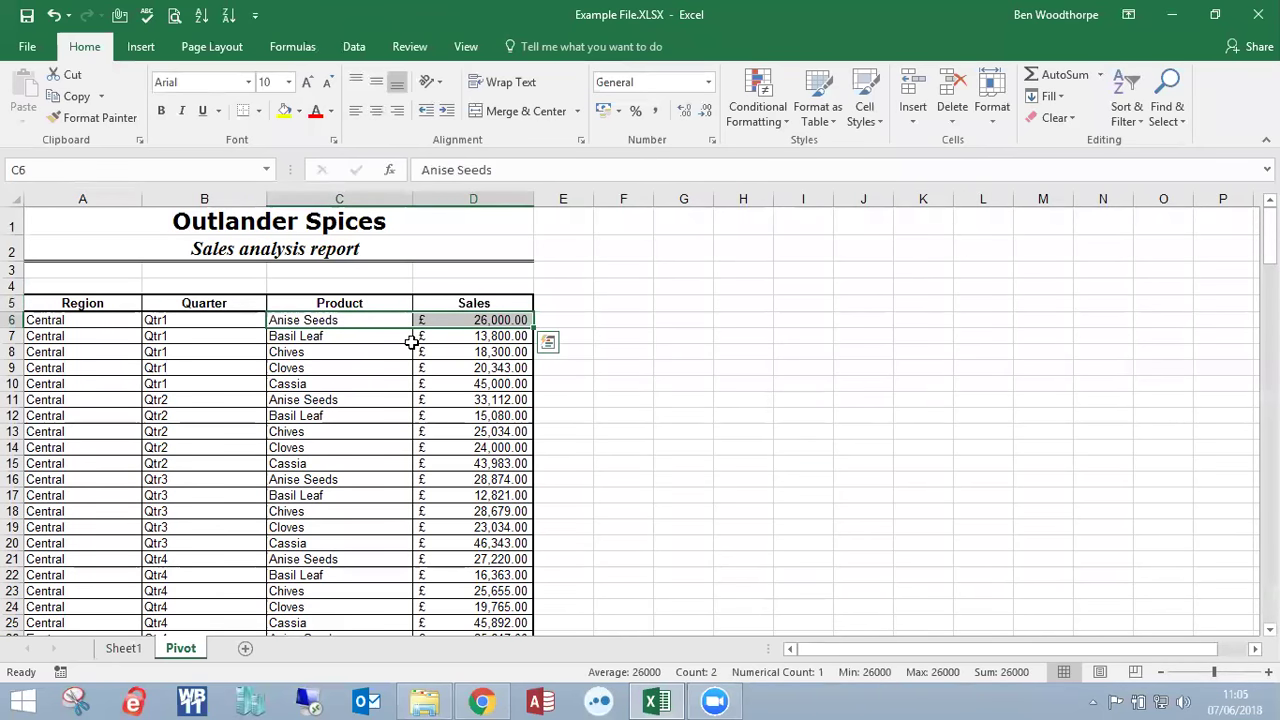
{"action": "left_click_drag", "start_coordinate": [380, 400], "coordinate": [466, 397]}
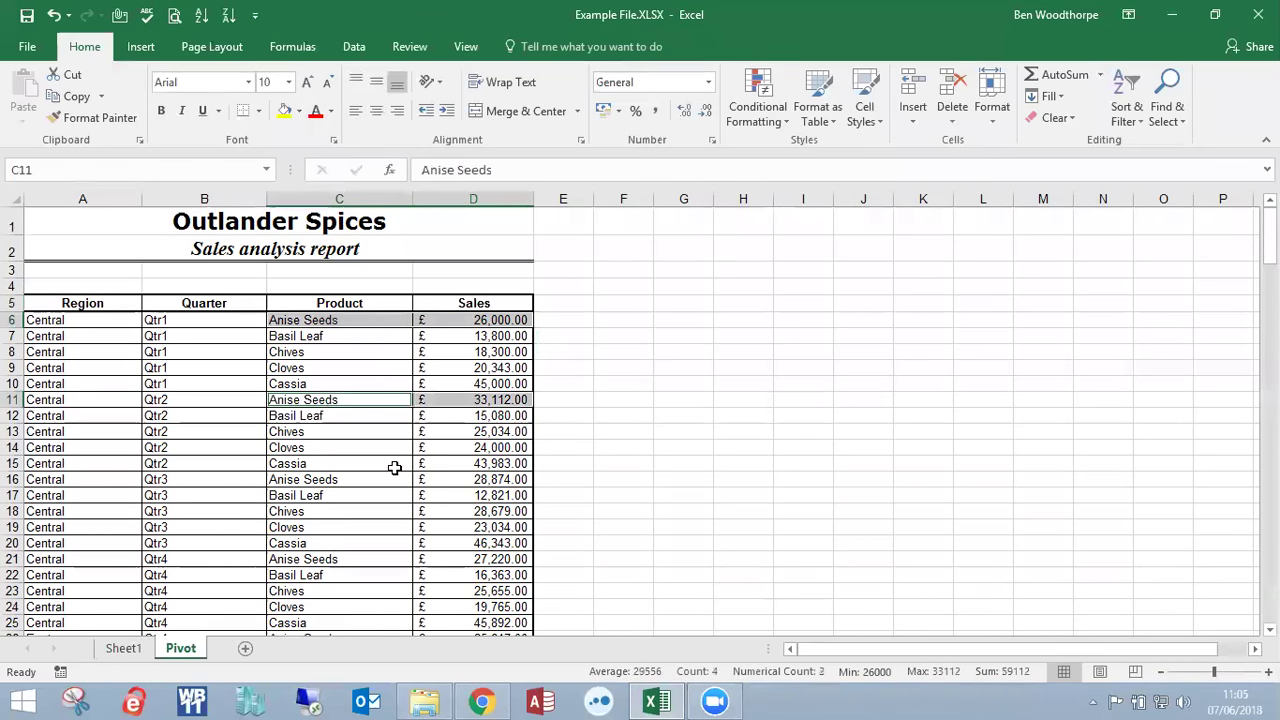
{"action": "left_click_drag", "start_coordinate": [395, 478], "coordinate": [437, 477]}
{"action": "left_click_drag", "start_coordinate": [306, 560], "coordinate": [496, 555]}
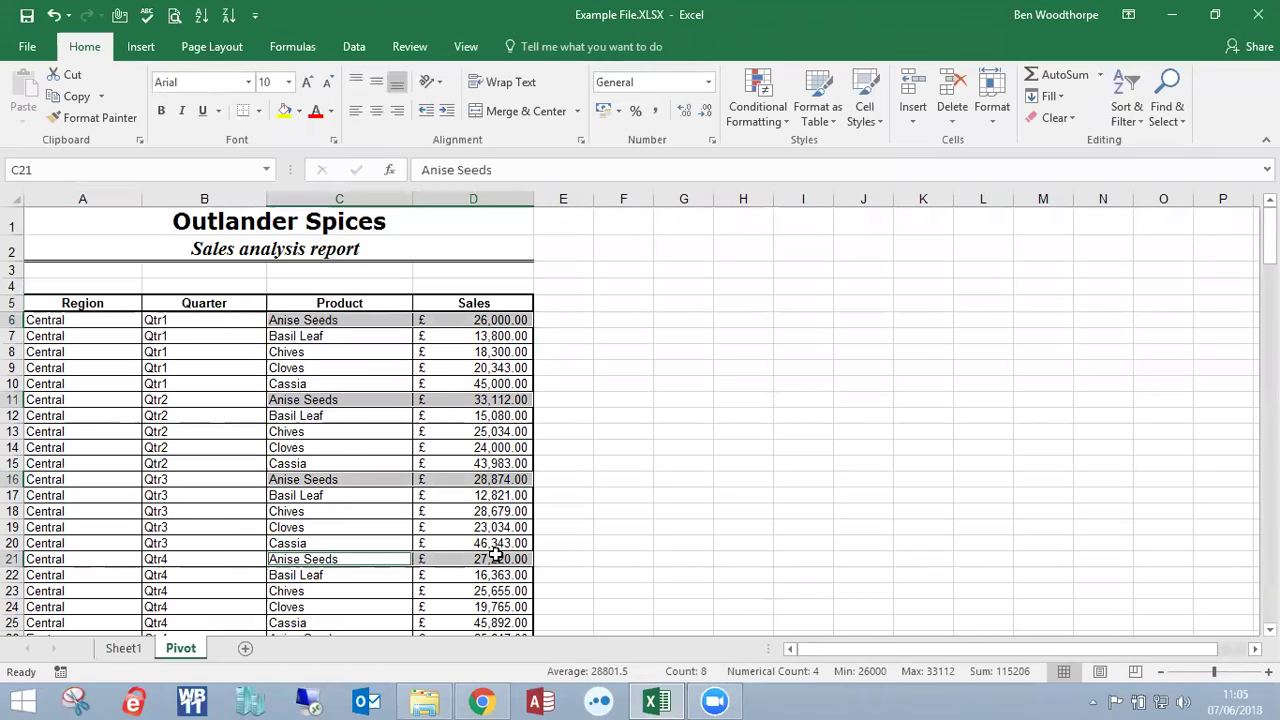
{"action": "left_click", "coordinate": [120, 646]}
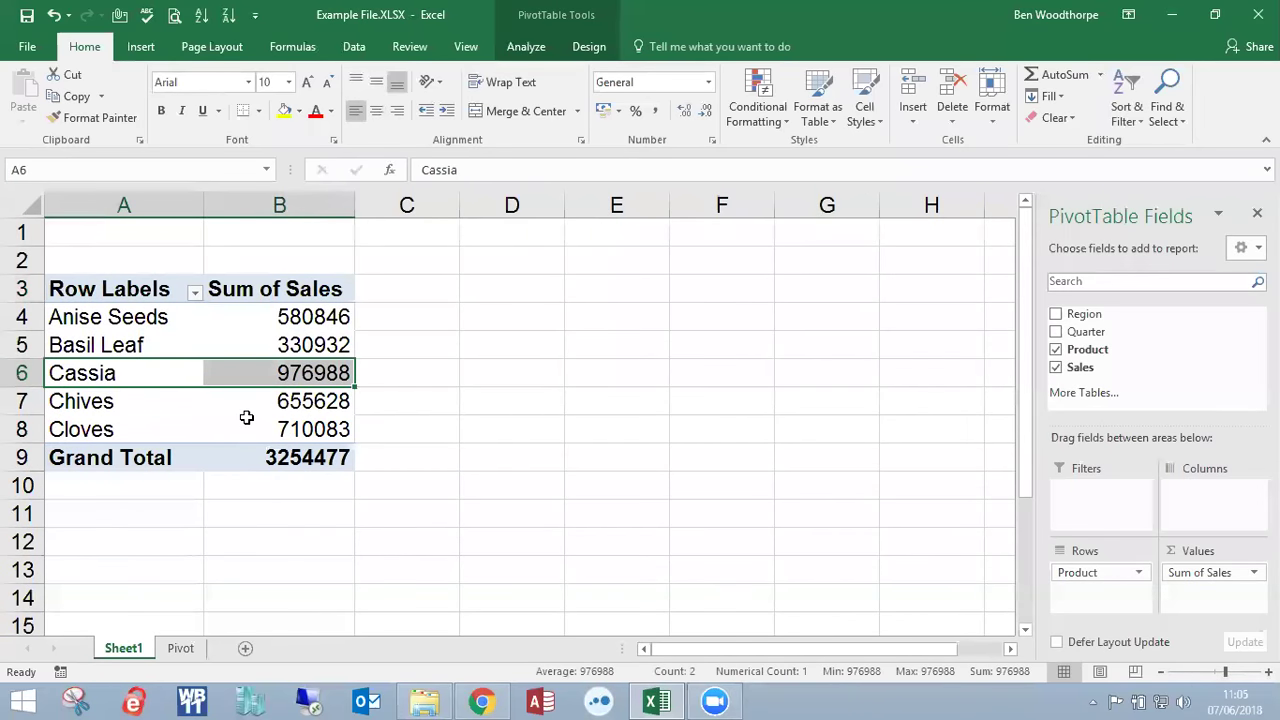
- Replace Product with Region as the PivotTable's row field, and replace Region with Quarter
{"action": "left_click", "coordinate": [267, 336]}
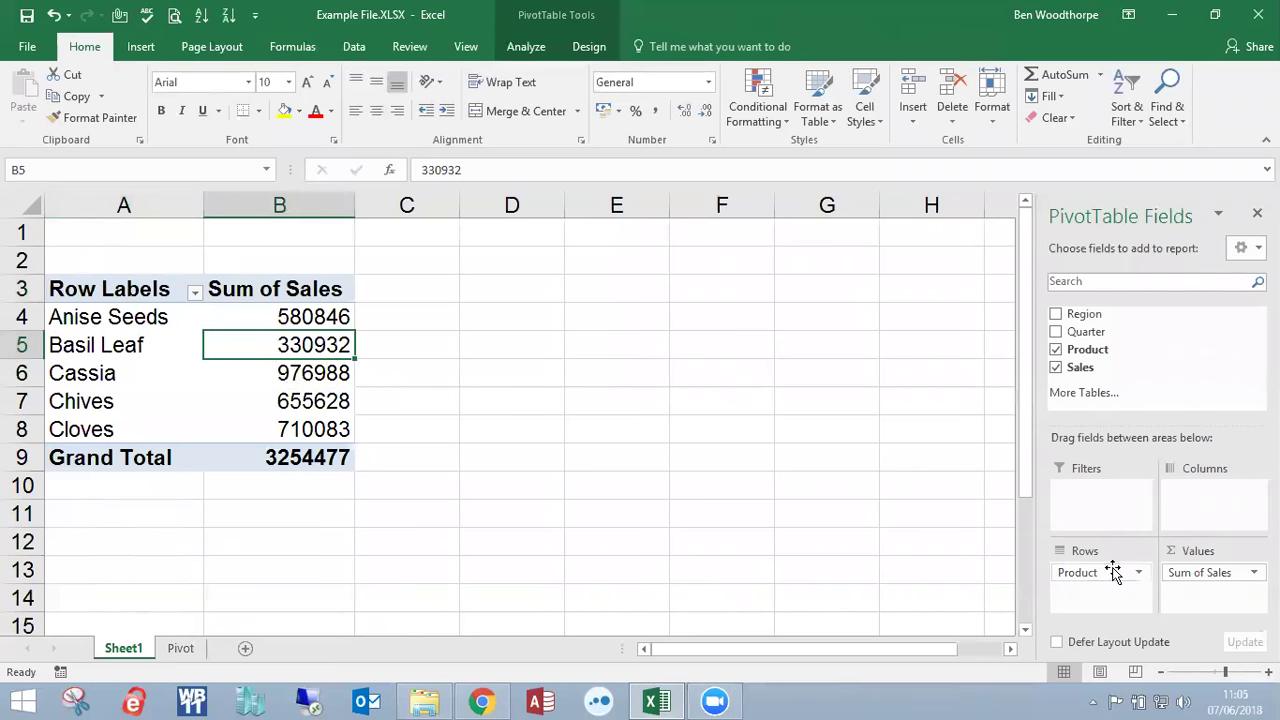
{"action": "left_click_drag", "start_coordinate": [1116, 569], "coordinate": [970, 500]}
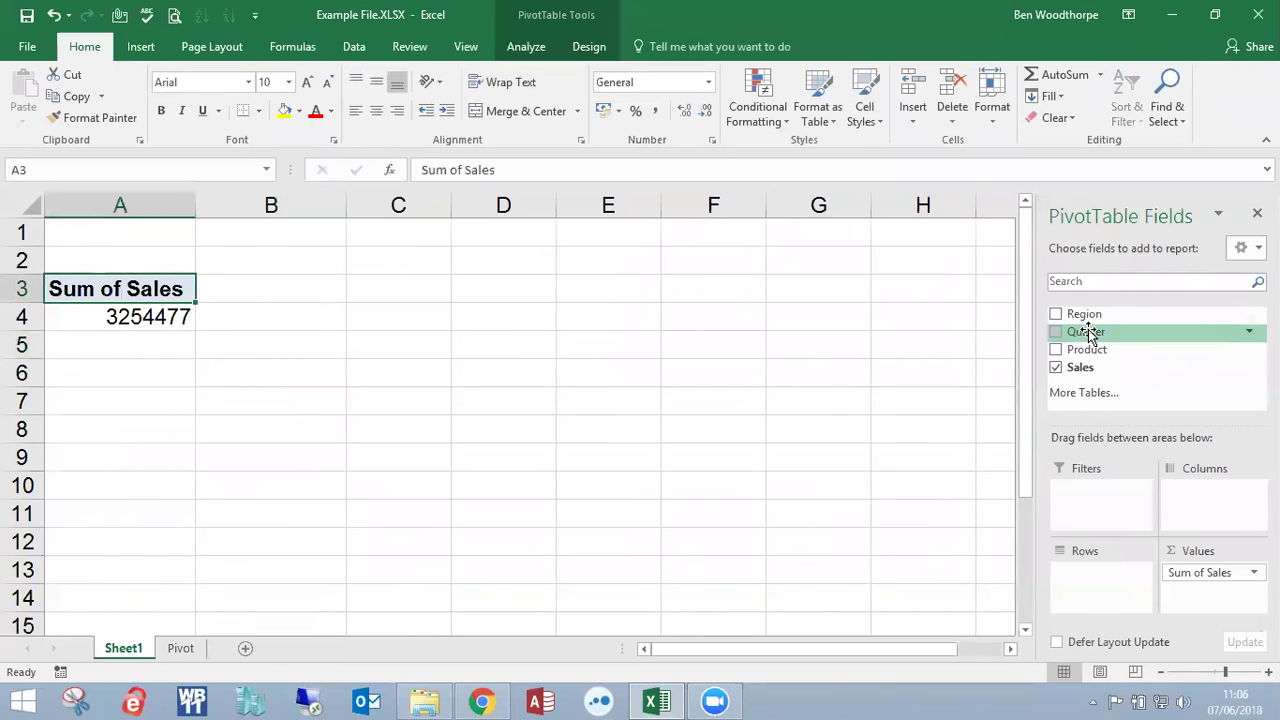
{"action": "left_click_drag", "start_coordinate": [1086, 315], "coordinate": [1108, 585]}
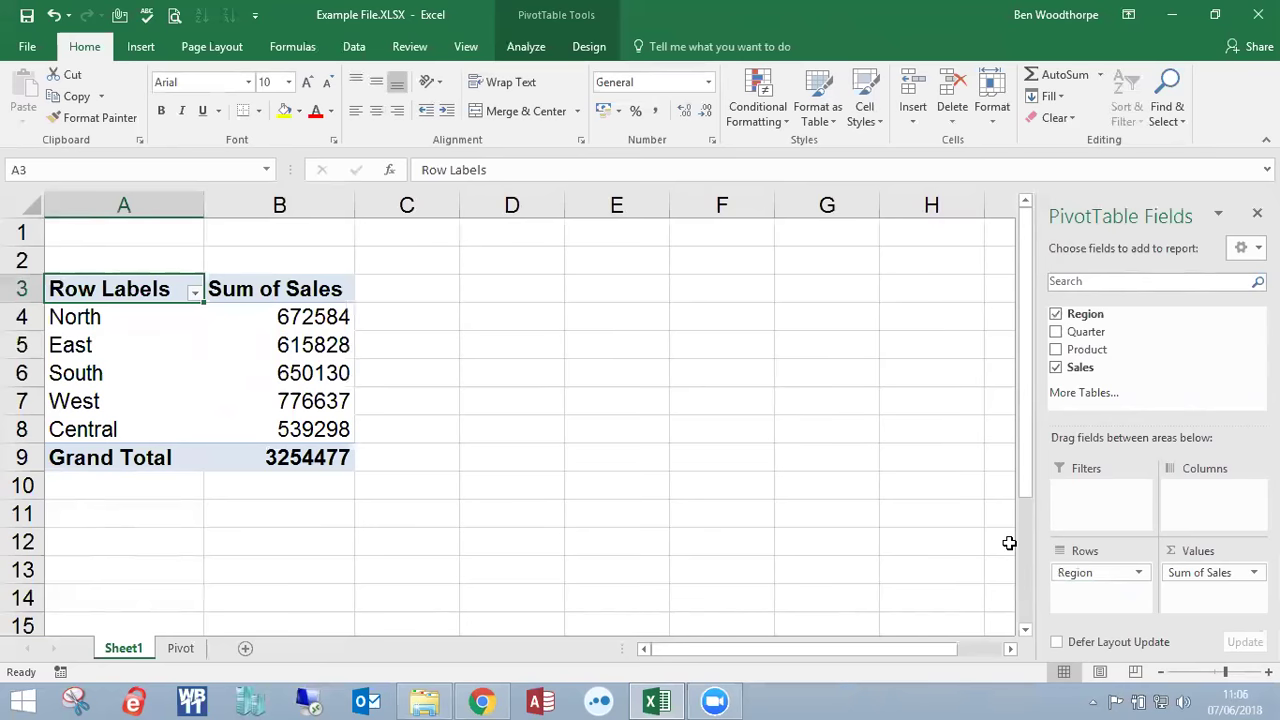
{"action": "left_click_drag", "start_coordinate": [1080, 571], "coordinate": [943, 482]}
{"action": "left_click_drag", "start_coordinate": [1059, 325], "coordinate": [1108, 590]}
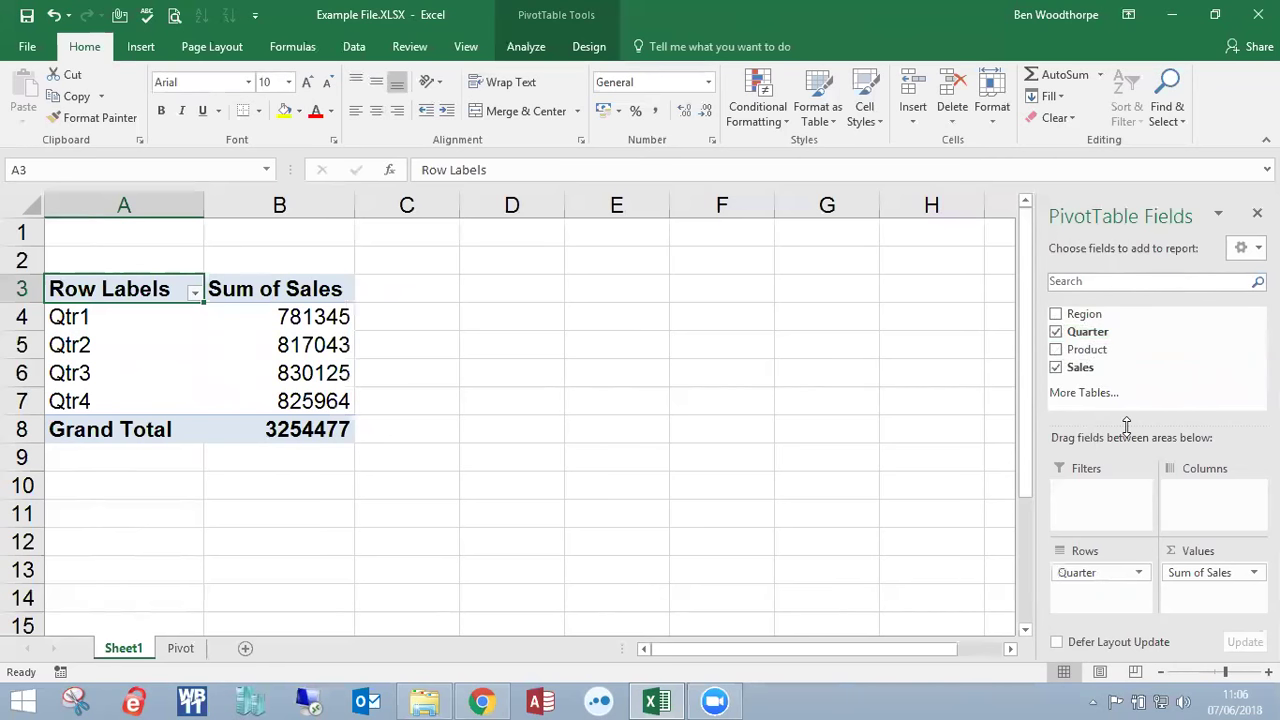
- Rearrange the PivotTable to show Product in the rows and Quarter in the columns
{"action": "mouse_move", "coordinate": [1104, 572]}
{"action": "left_mouse_down"}
{"action": "mouse_move", "coordinate": [1031, 334]}
{"action": "mouse_move", "coordinate": [1098, 513]}
{"action": "mouse_move", "coordinate": [1100, 575]}
{"action": "left_mouse_up"}
{"action": "left_click_drag", "start_coordinate": [1085, 331], "coordinate": [1190, 498]}
- Examine the product rows, quarter columns, sales figures and grand totals of the PivotTable
{"action": "left_click_drag", "start_coordinate": [110, 345], "coordinate": [140, 457]}
{"action": "left_click_drag", "start_coordinate": [230, 317], "coordinate": [634, 317]}
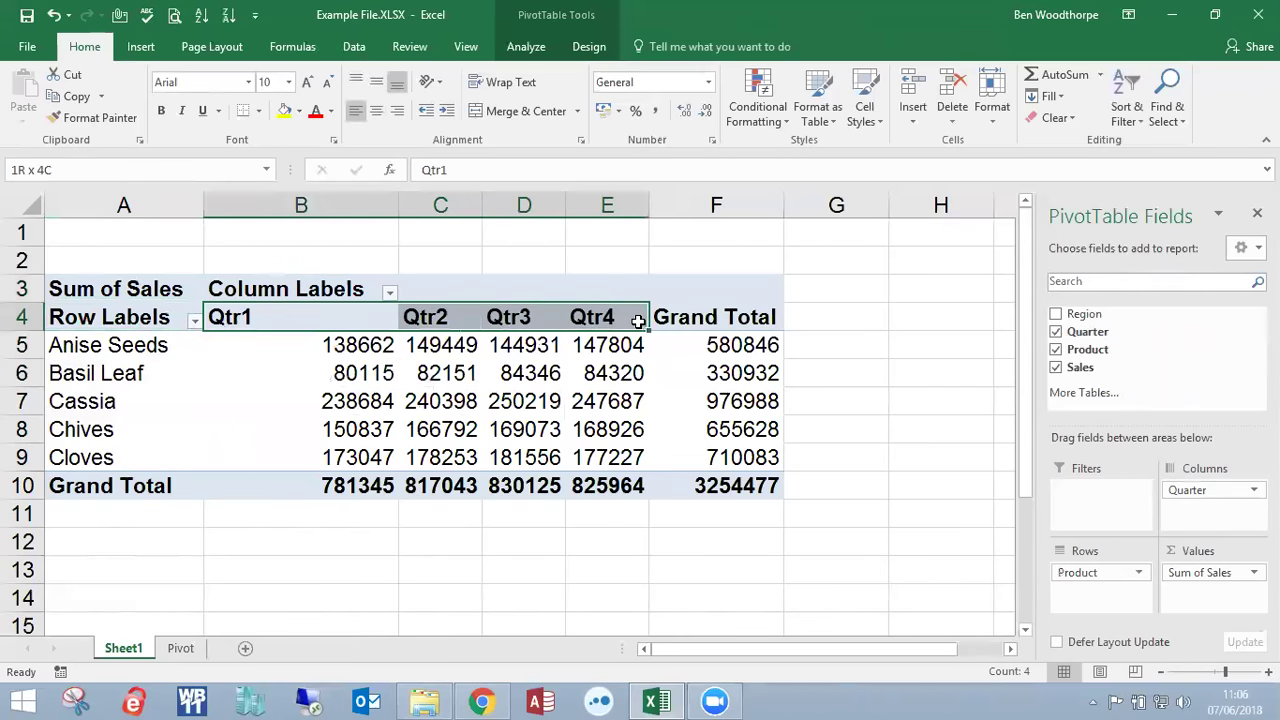
{"action": "left_click_drag", "start_coordinate": [646, 470], "coordinate": [277, 343]}
{"action": "left_click_drag", "start_coordinate": [110, 373], "coordinate": [294, 360]}
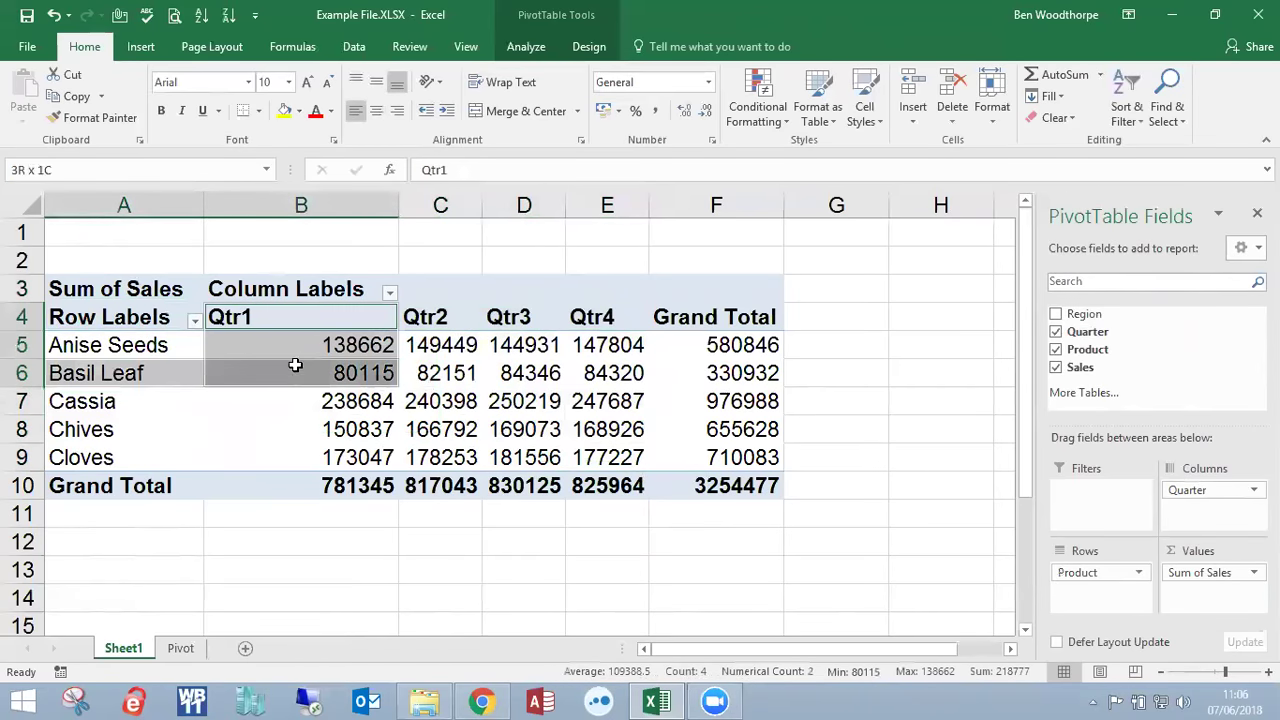
{"action": "left_click_drag", "start_coordinate": [110, 430], "coordinate": [690, 430]}
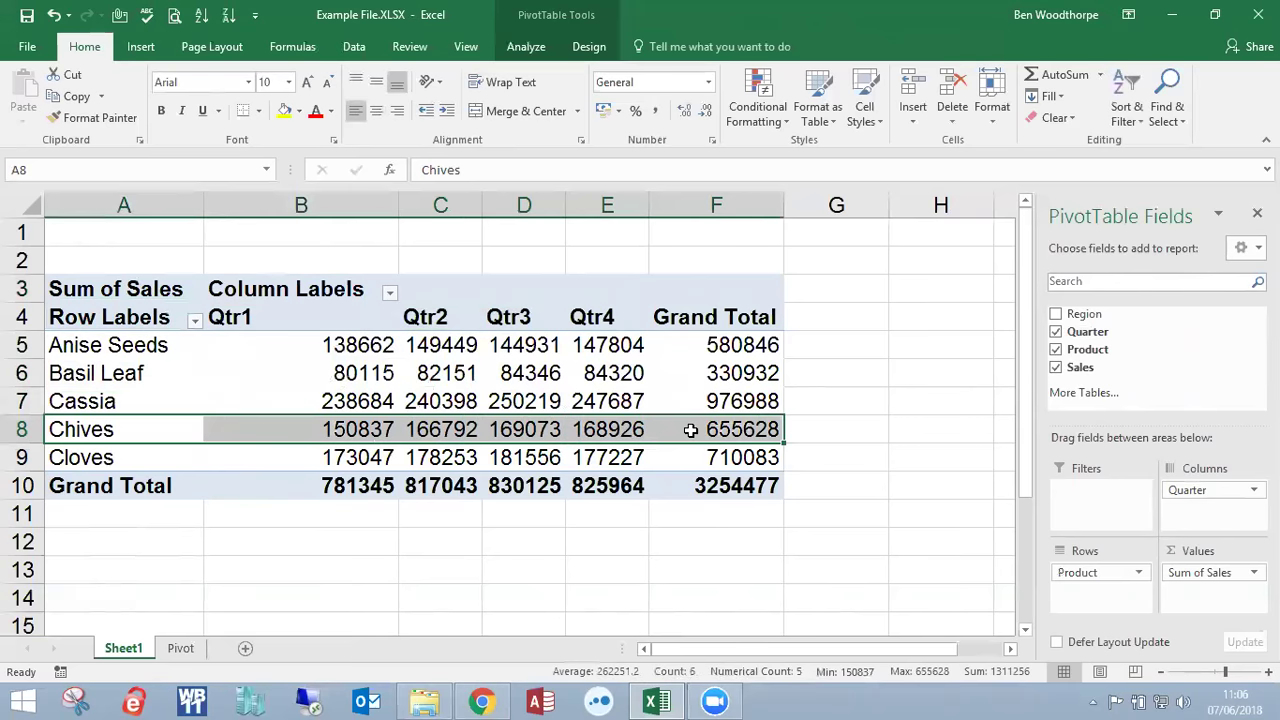
{"action": "left_click_drag", "start_coordinate": [600, 317], "coordinate": [584, 494]}
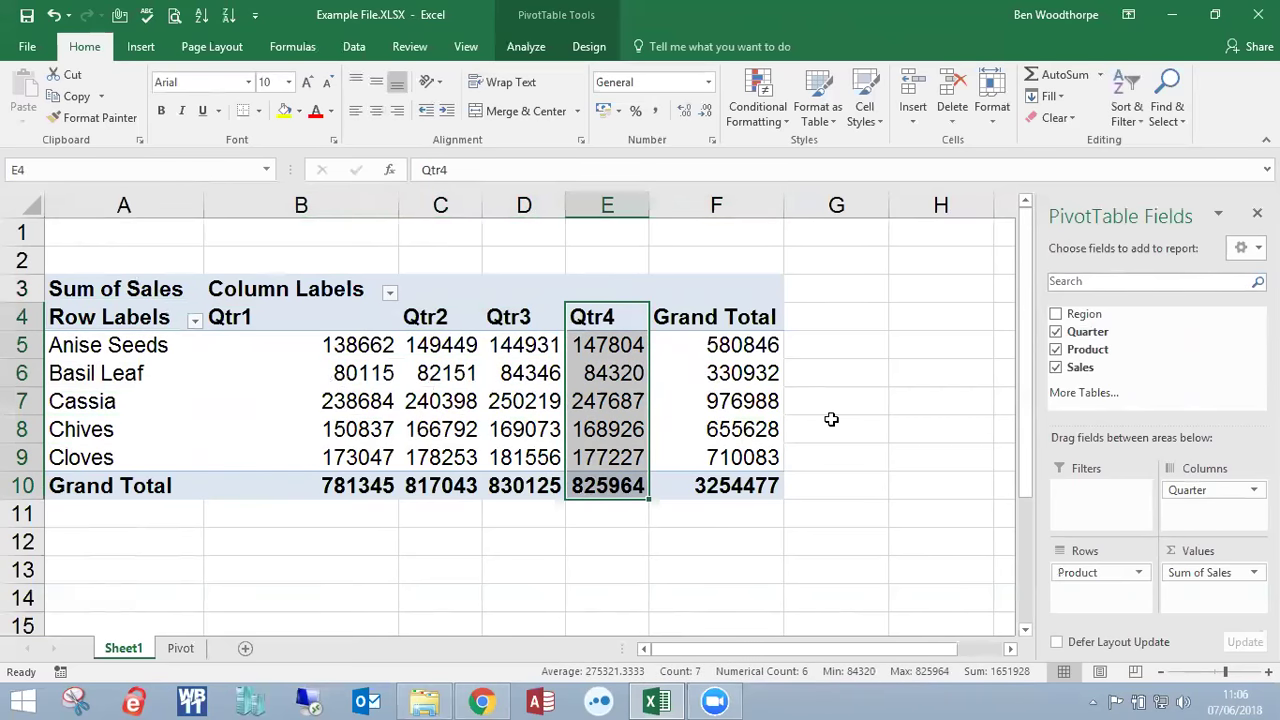
{"action": "left_click", "coordinate": [300, 401]}
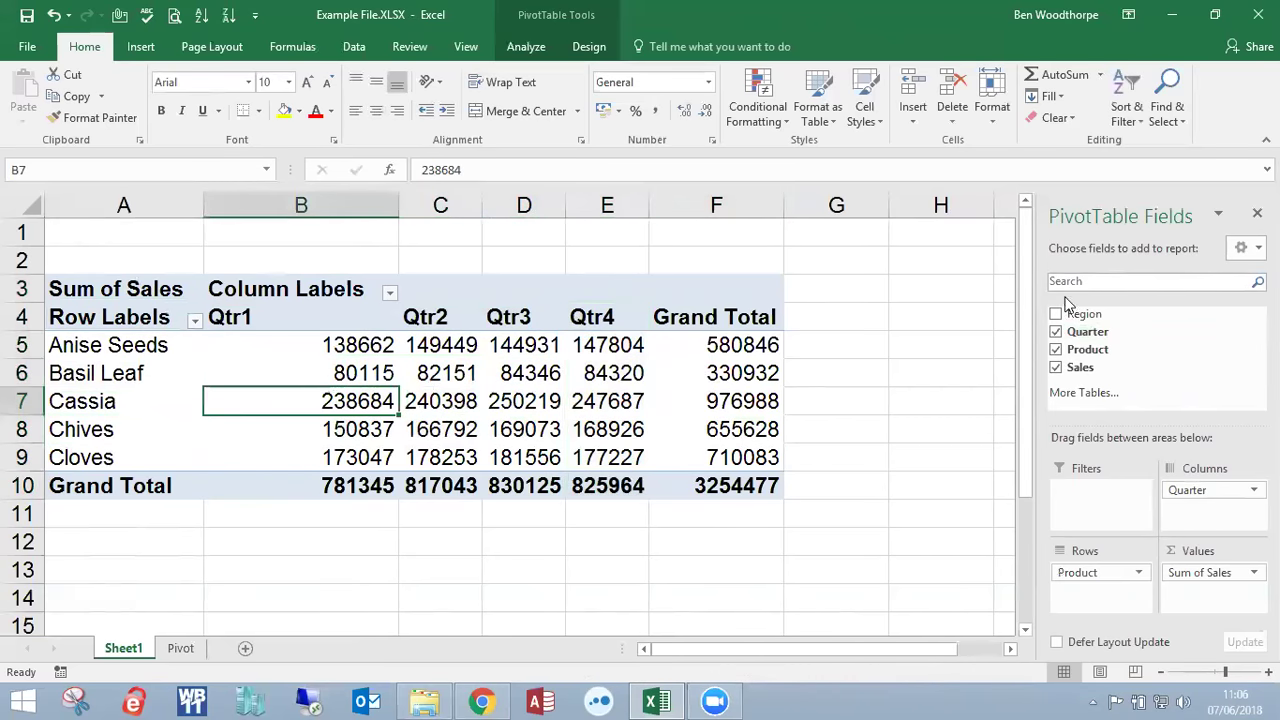
- Add Region beneath Product in the PivotTable rows, compare with the source sheet, and remove Region again
{"action": "left_click_drag", "start_coordinate": [1071, 313], "coordinate": [1100, 593]}
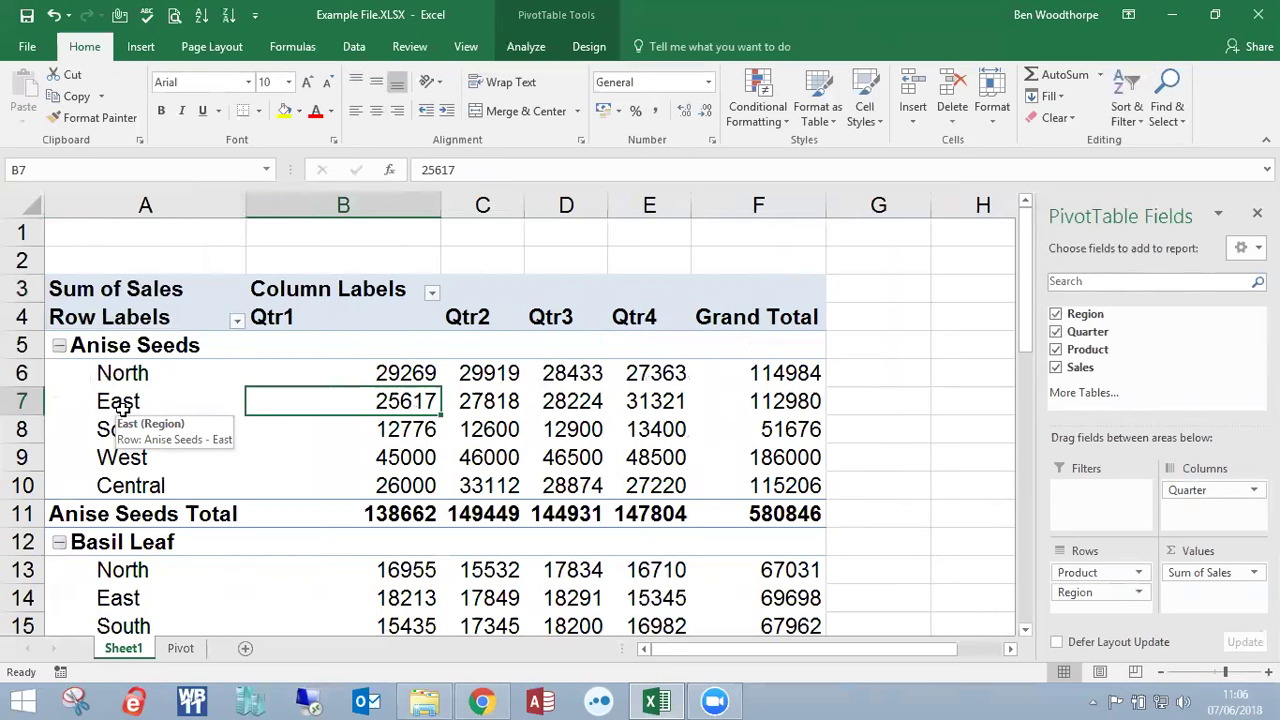
{"action": "left_click", "coordinate": [199, 647]}
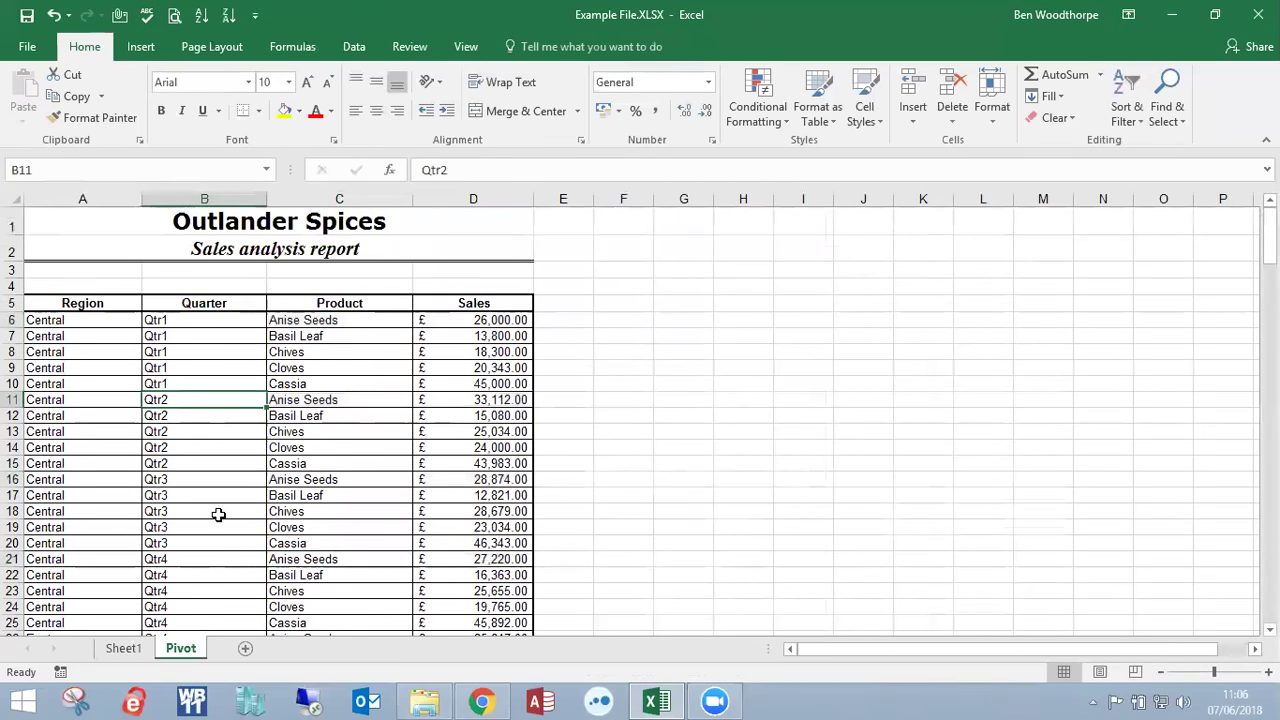
{"action": "left_click", "coordinate": [135, 655]}
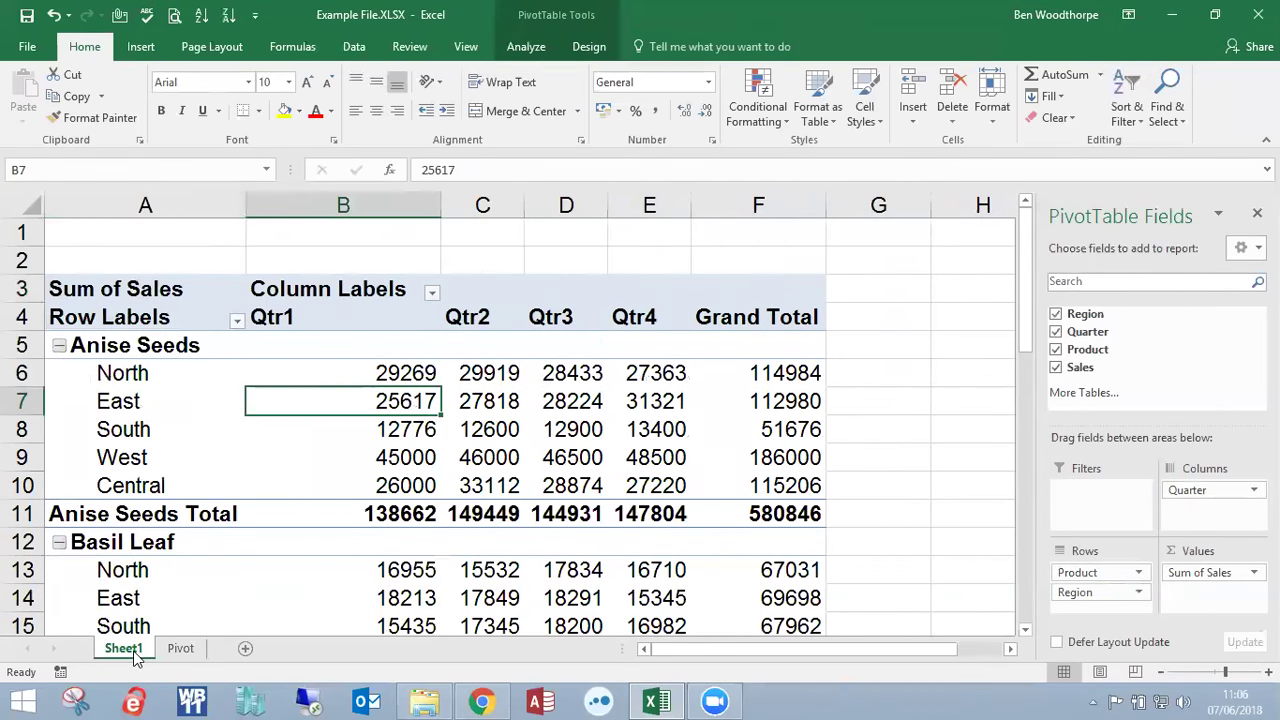
{"action": "left_click_drag", "start_coordinate": [1075, 592], "coordinate": [910, 580]}
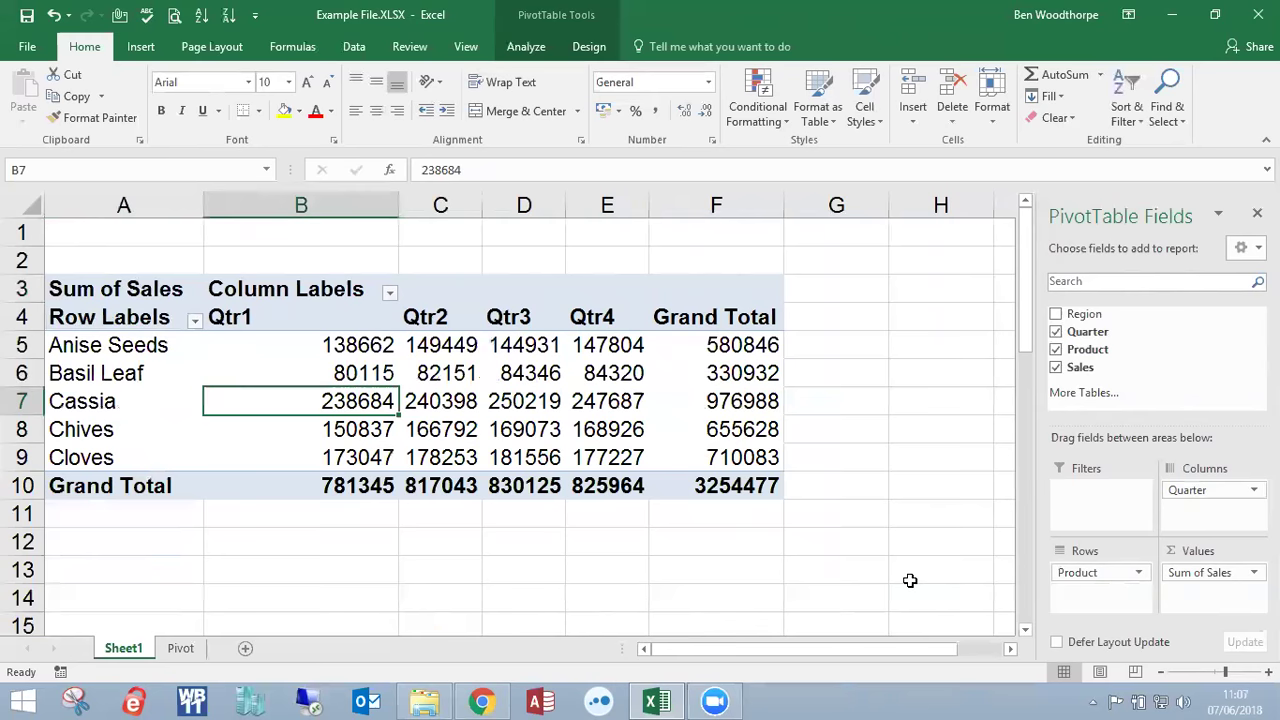
- Delete the worksheet Sheet1 containing the PivotTable
{"action": "right_click", "coordinate": [131, 662]}
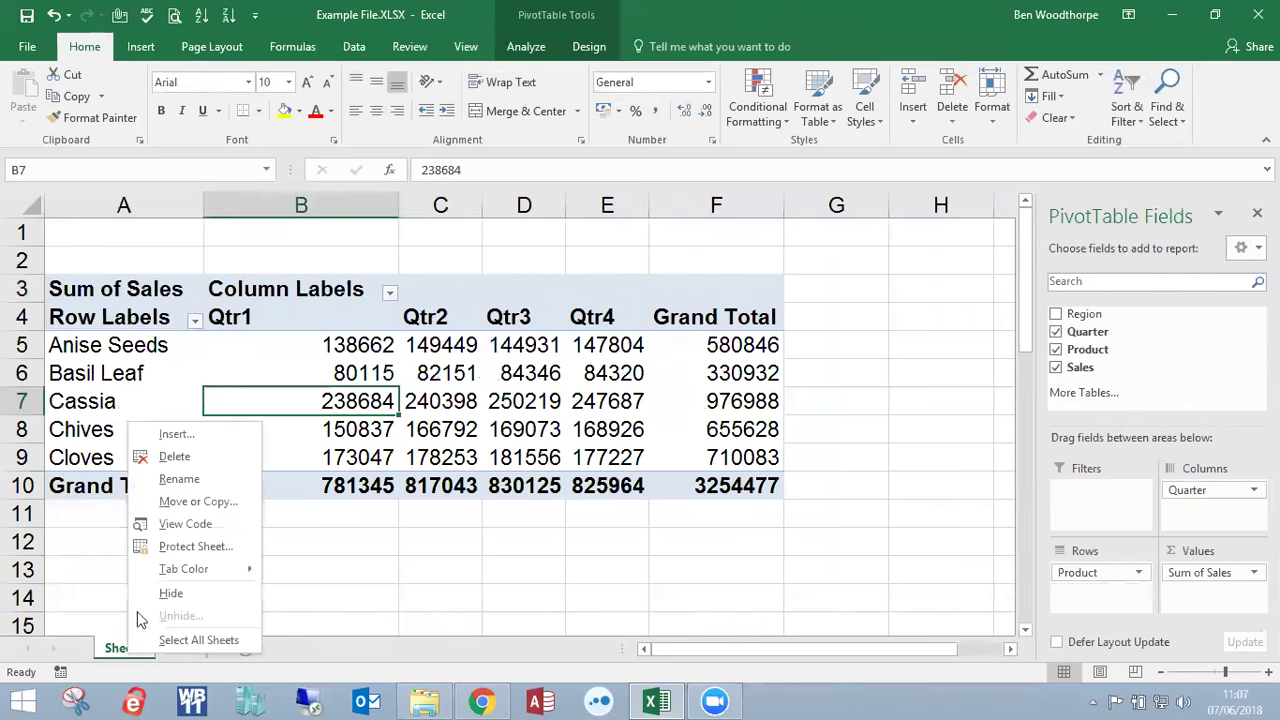
{"action": "left_click", "coordinate": [160, 458]}
{"action": "left_click", "coordinate": [626, 406]}
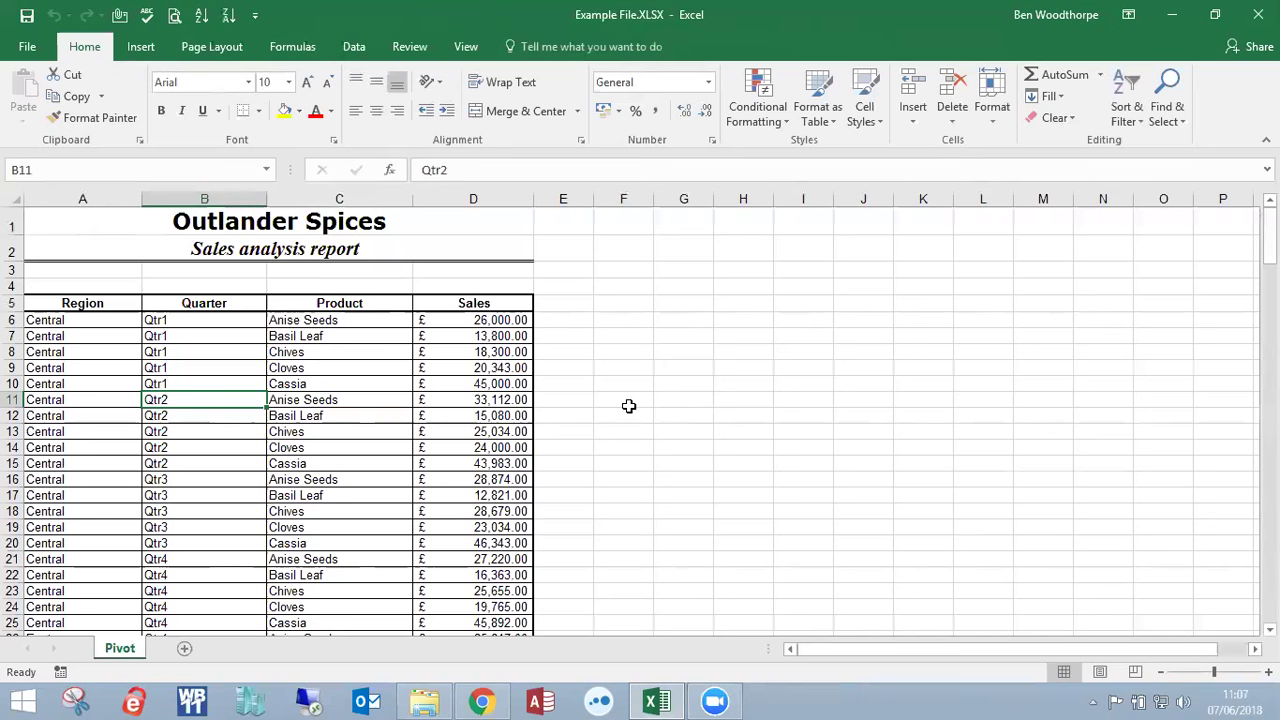
- Clear the Sales heading from cell D5 of the data's header row
{"action": "left_click_drag", "start_coordinate": [60, 303], "coordinate": [470, 304]}
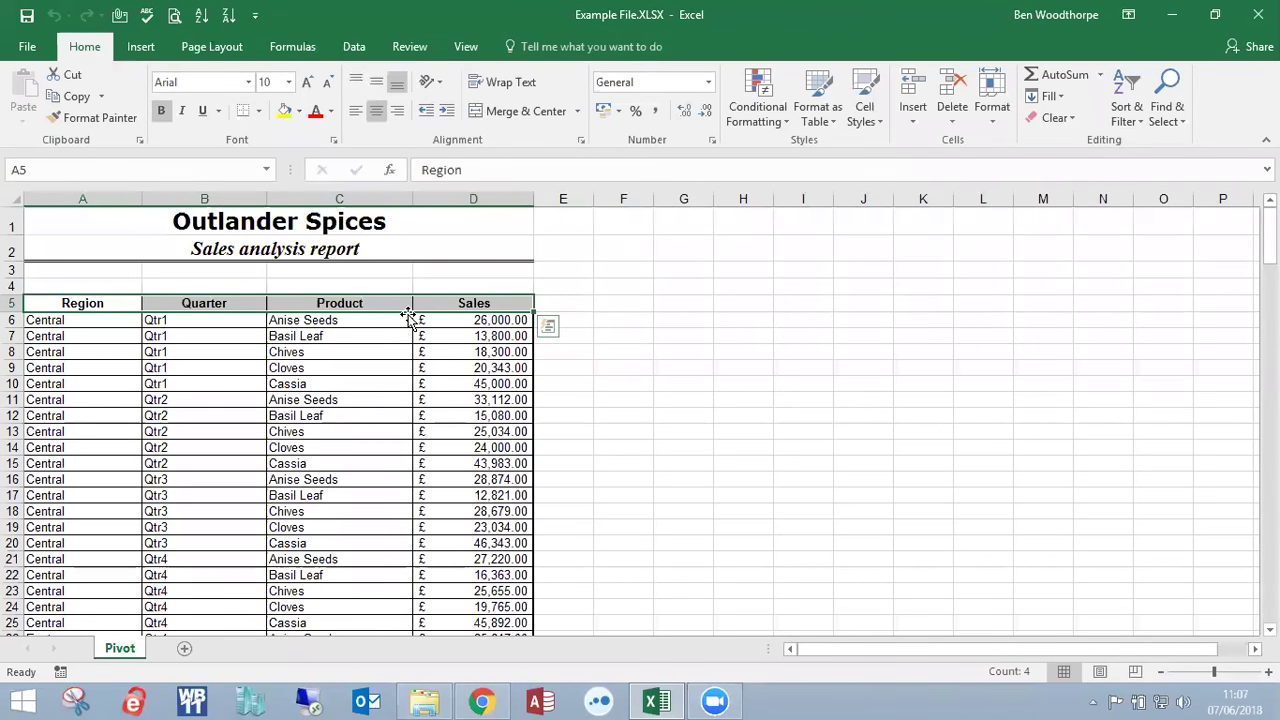
{"action": "left_click", "coordinate": [410, 351]}
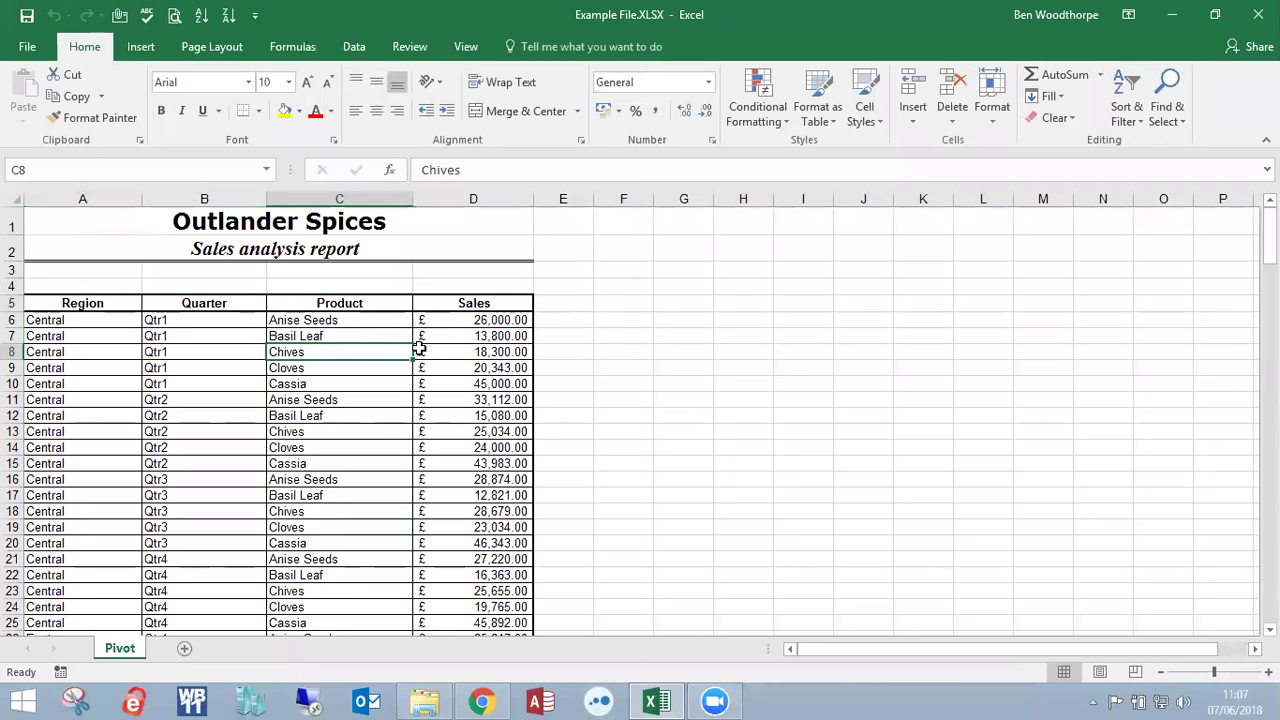
{"action": "left_click", "coordinate": [490, 302]}
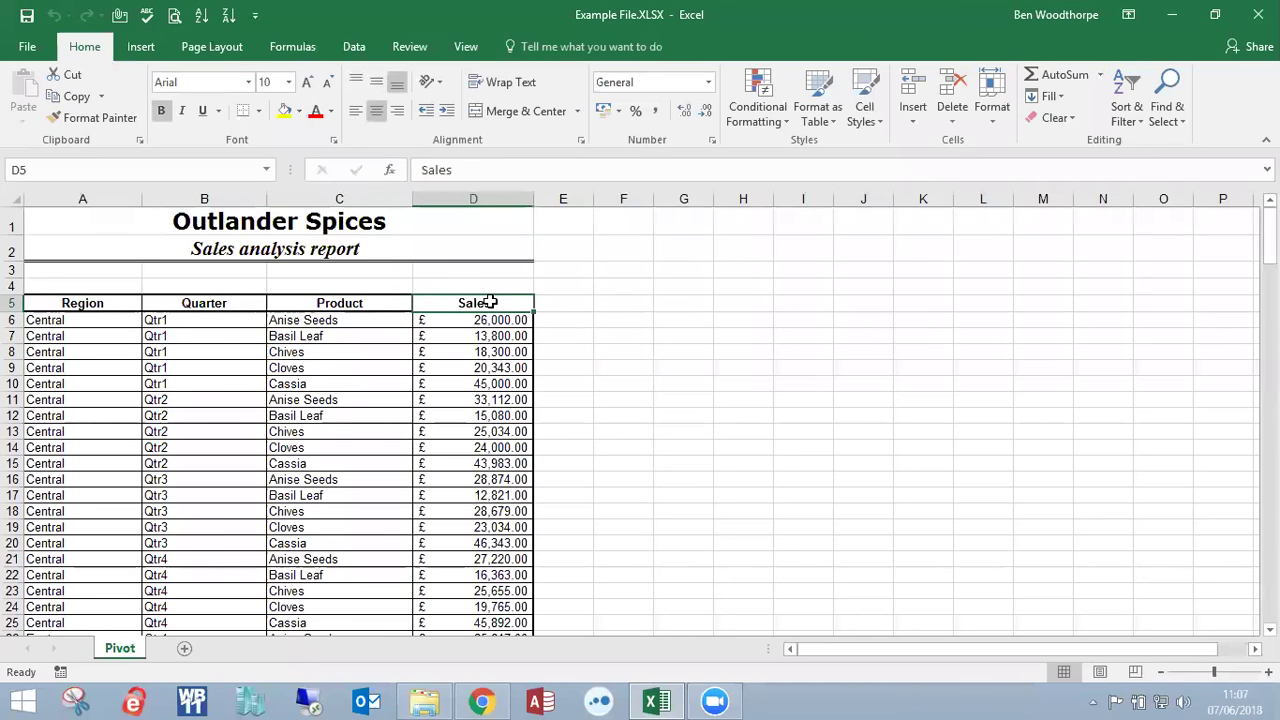
{"action": "key", "text": "Delete"}
{"action": "left_click", "coordinate": [338, 462]}
{"action": "scroll", "coordinate": [383, 443], "scroll_direction": "up", "scroll_amount": 3, "text": "ctrl"}
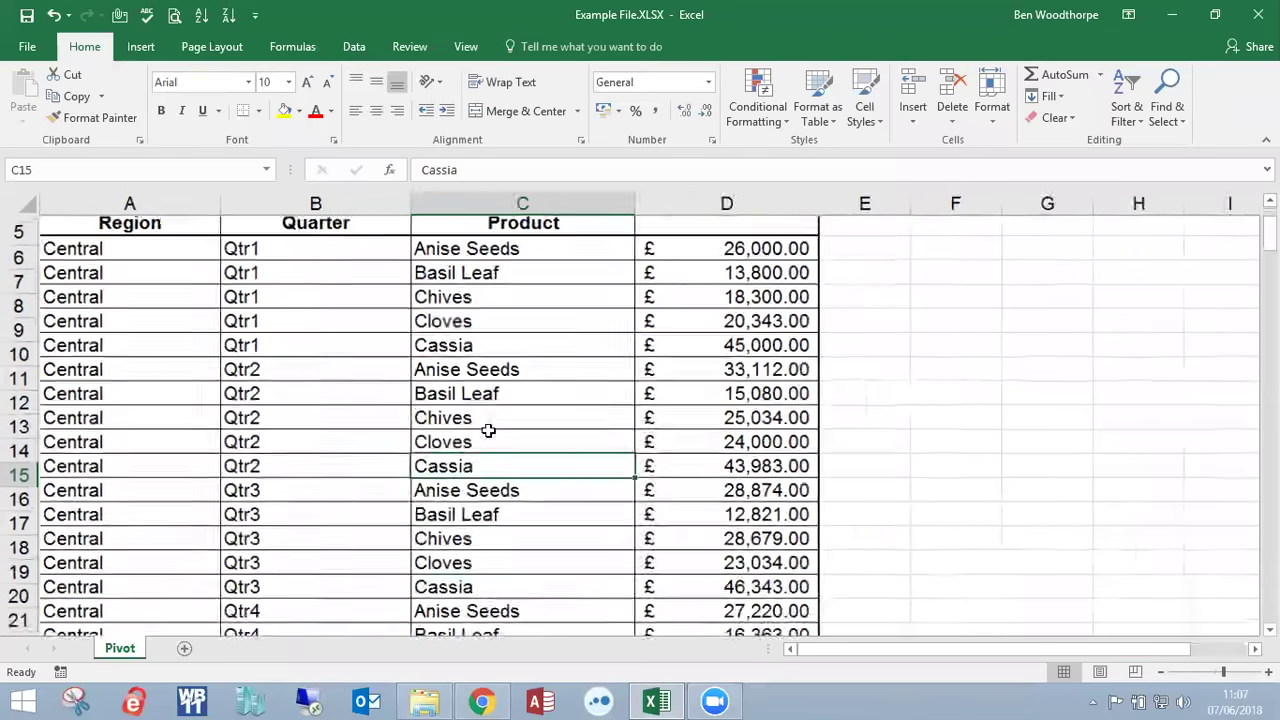
- Enter the placeholder heading Dummy in the blank header cell D5, beside Product
{"action": "left_click", "coordinate": [684, 362]}
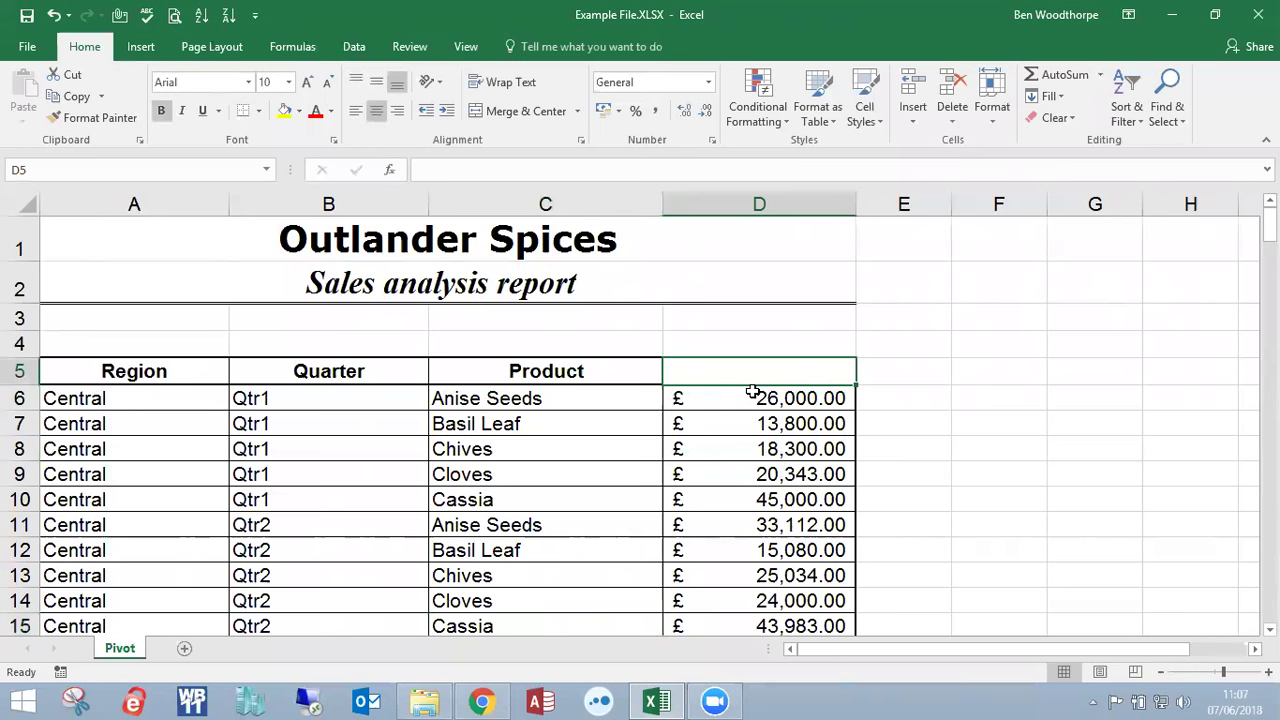
{"action": "left_click", "coordinate": [601, 372]}
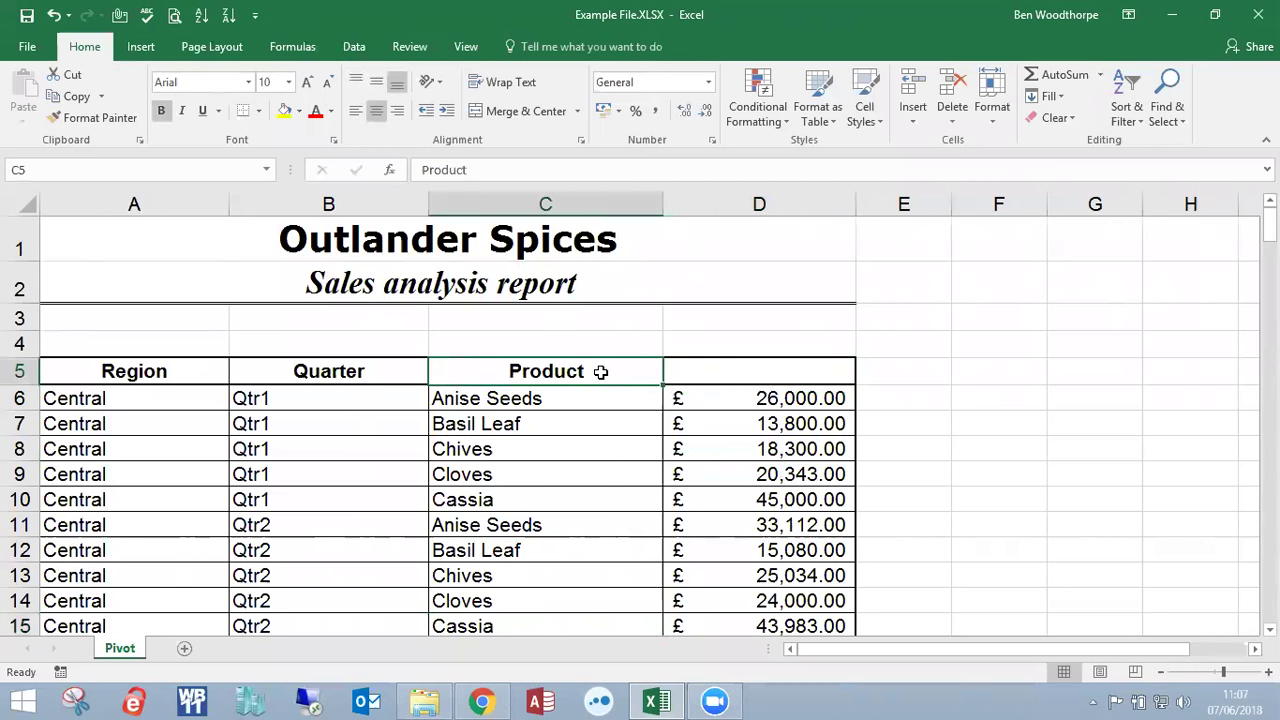
{"action": "key", "text": "Right"}
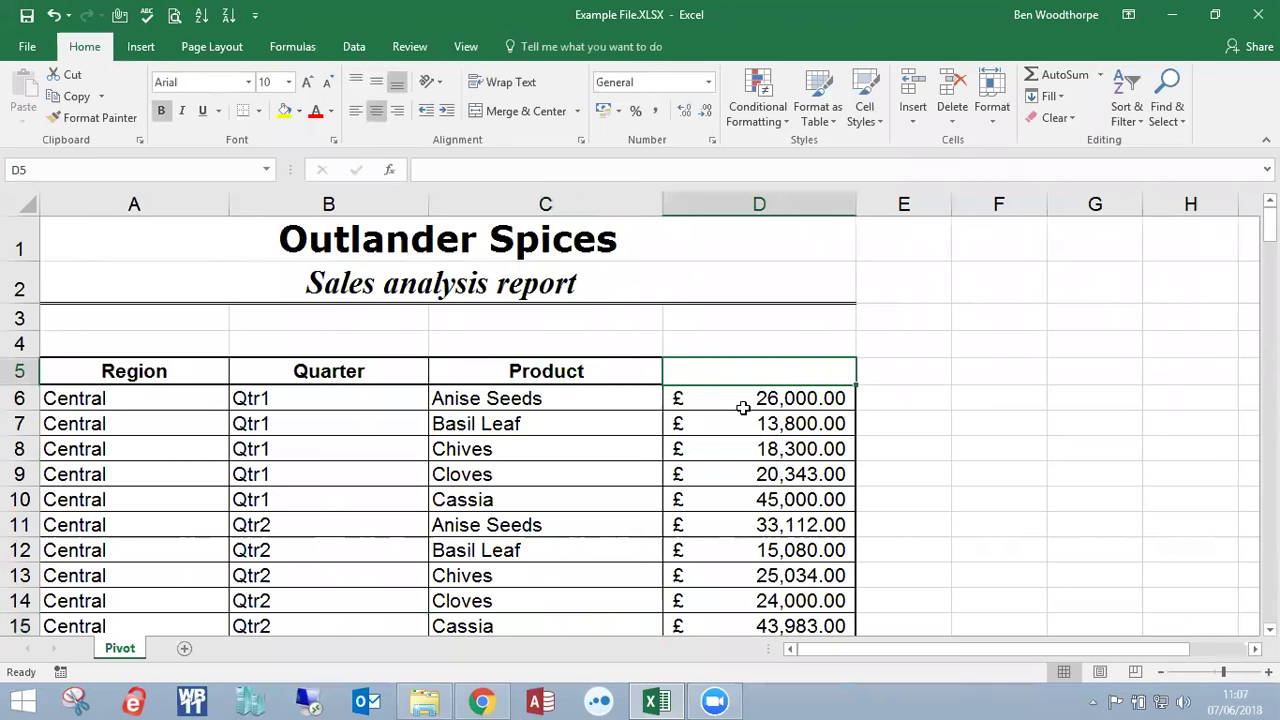
{"action": "type", "text": "Dummy"}
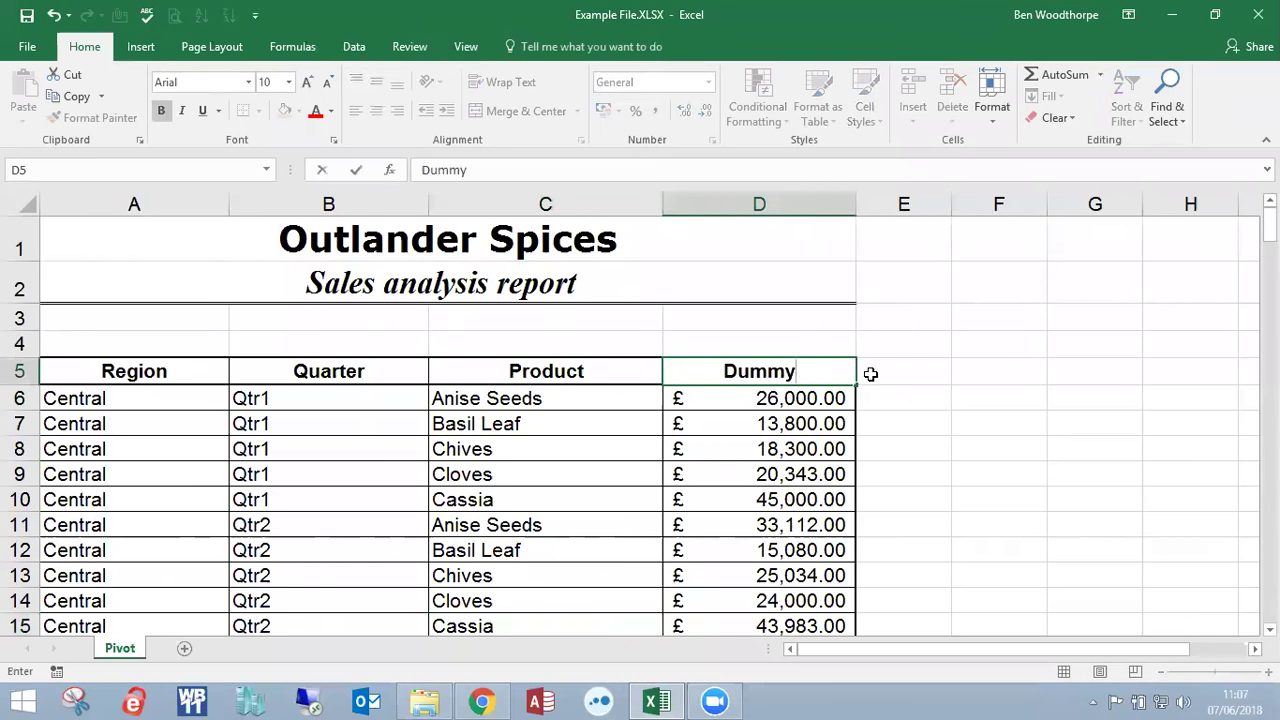
{"action": "left_click", "coordinate": [800, 398]}
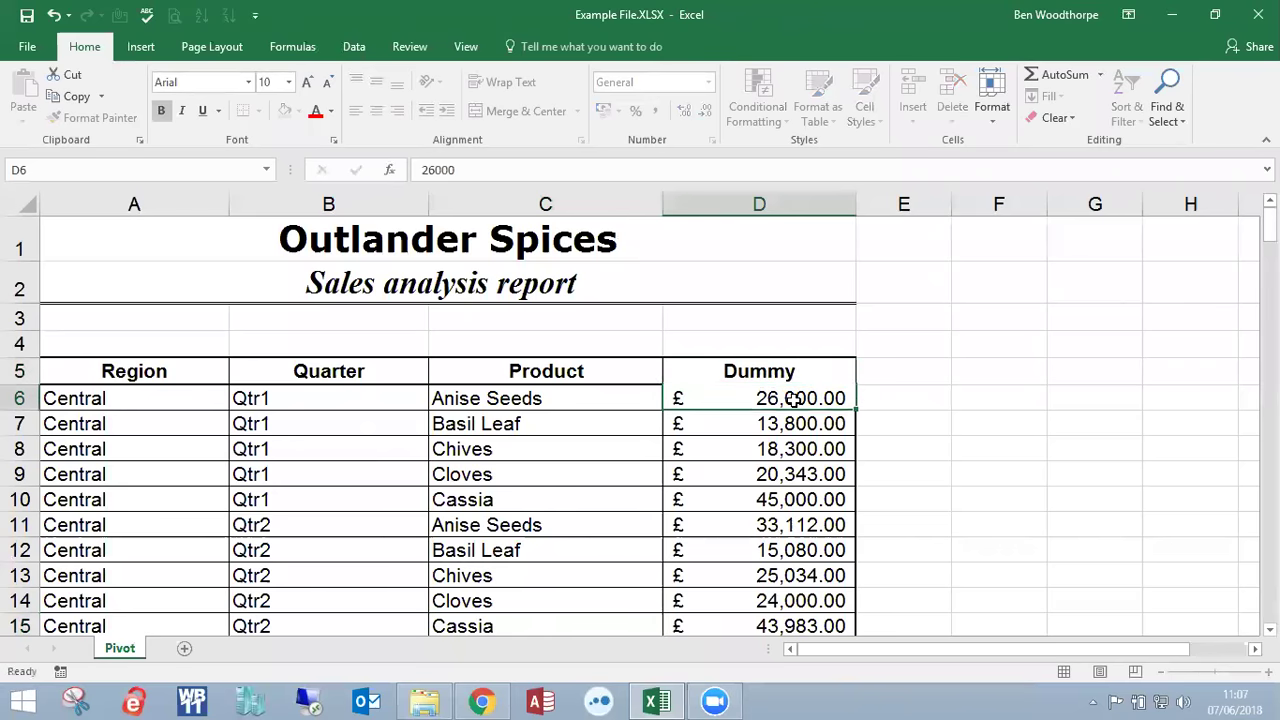
{"action": "left_click", "coordinate": [787, 371]}
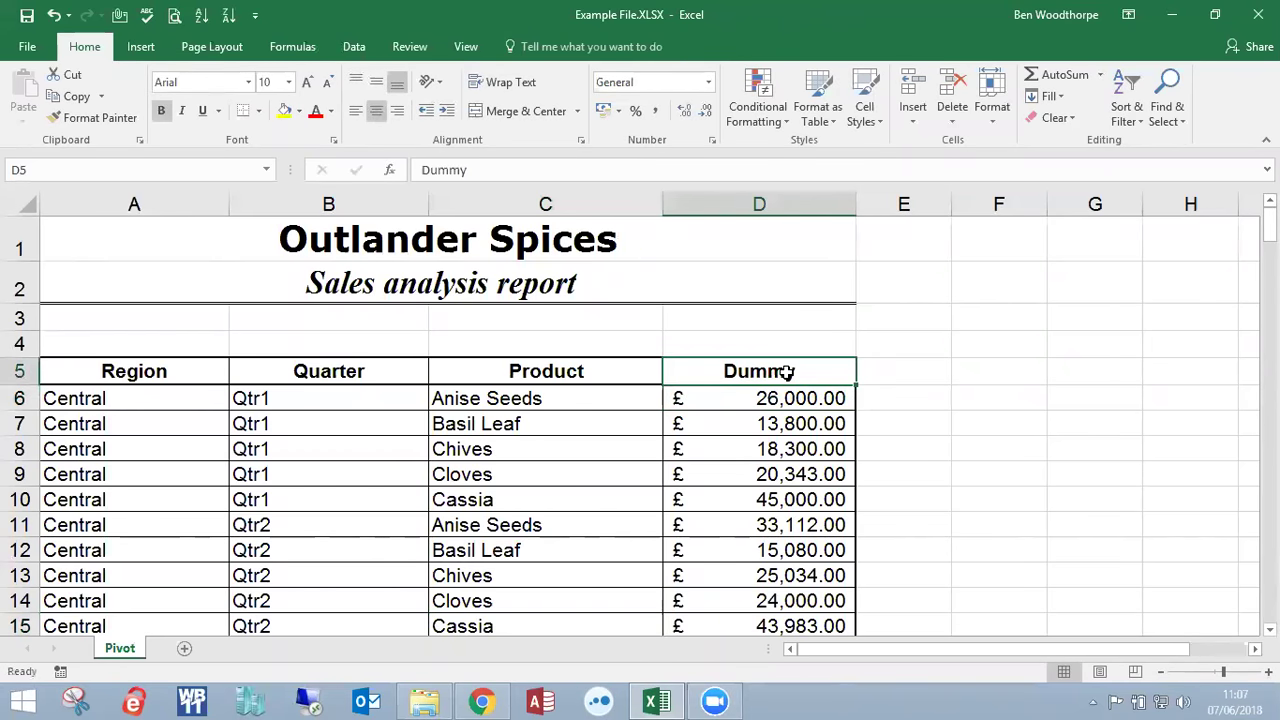
- Undo the changes to the heading in D5 to restore Sales, and return the sheet to its original zoom
{"action": "key", "text": "Delete"}
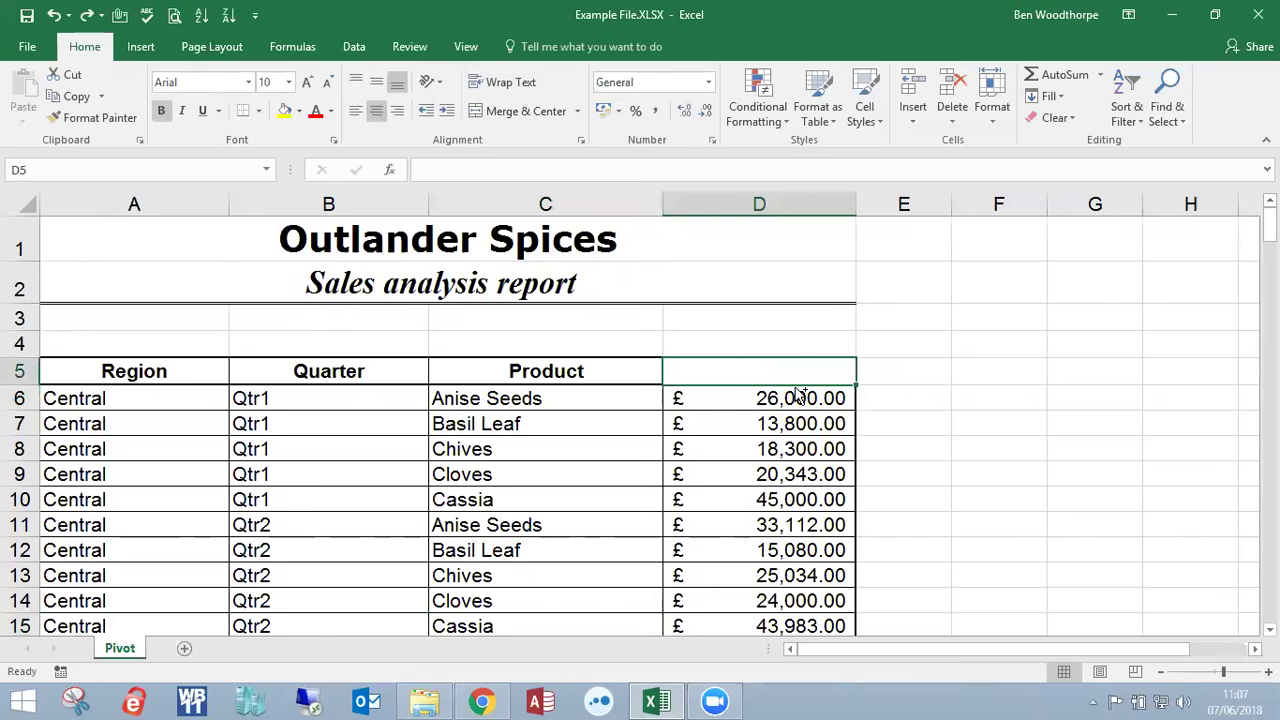
{"action": "scroll", "coordinate": [790, 390], "scroll_direction": "down", "scroll_amount": 2}
{"action": "left_click", "coordinate": [660, 396]}
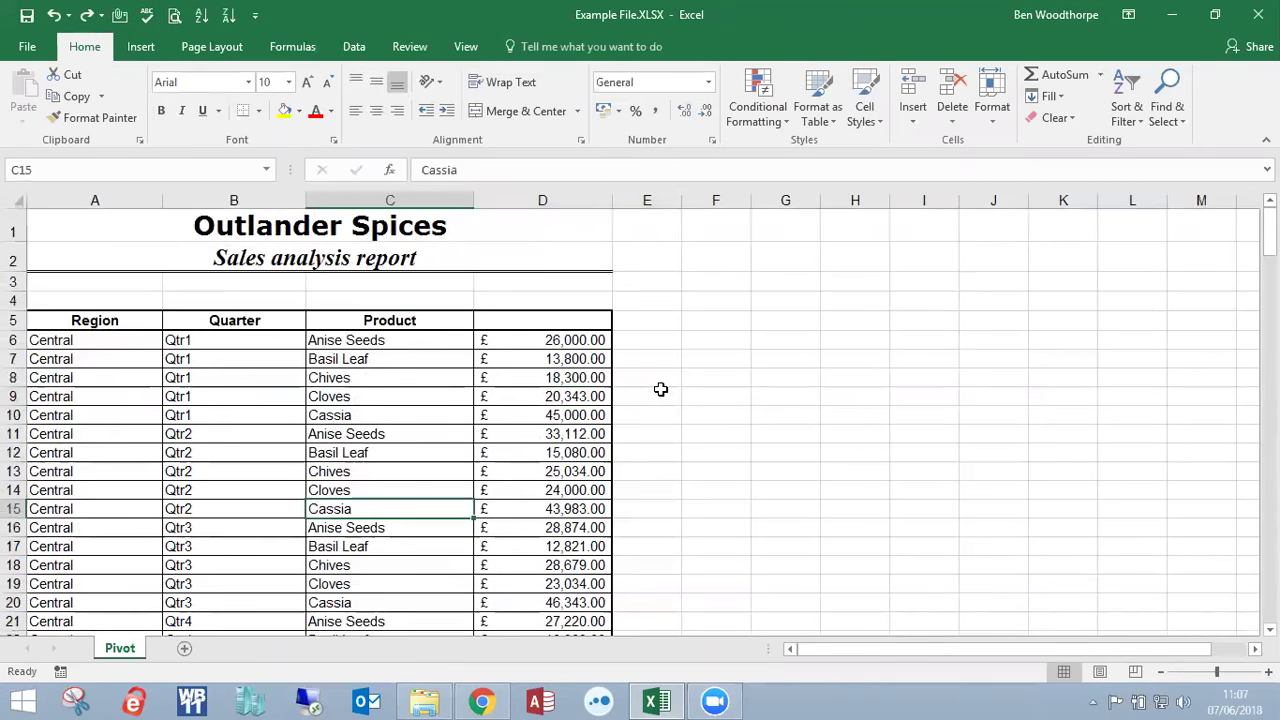
{"action": "scroll", "coordinate": [640, 384], "scroll_direction": "down", "scroll_amount": 1}
{"action": "key", "text": "ctrl+Up"}
{"action": "key", "text": "Right"}
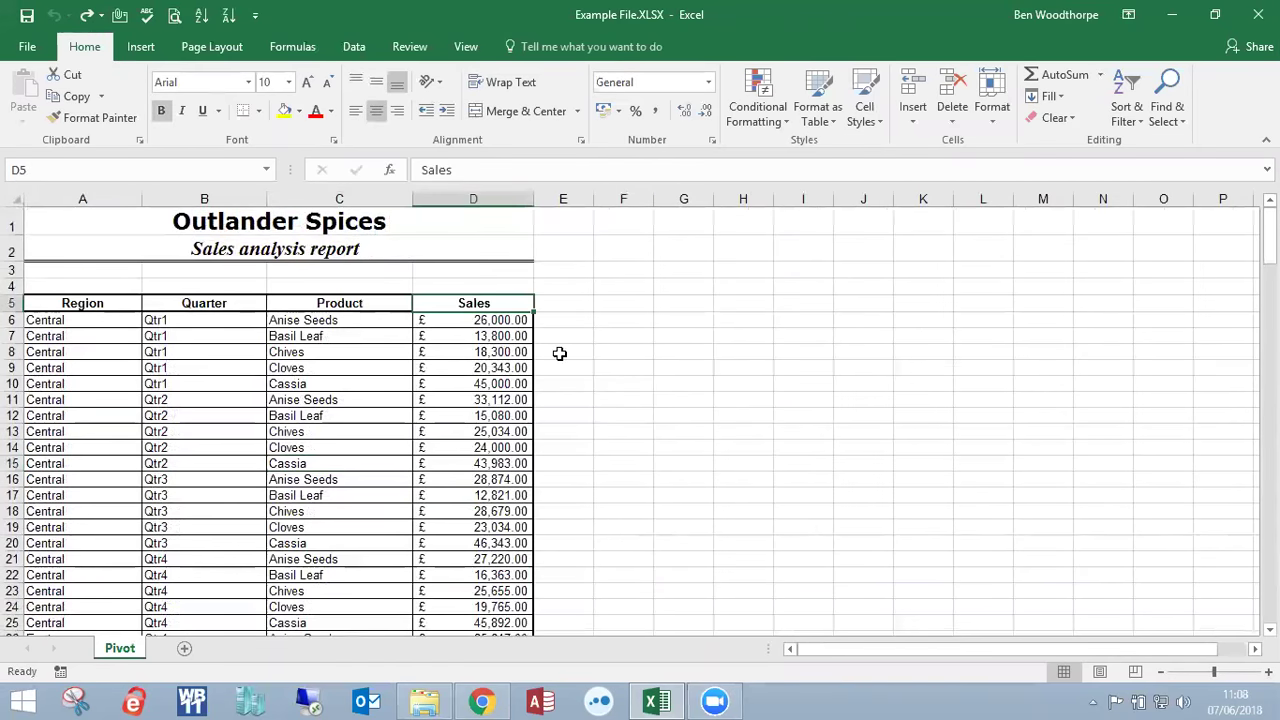
- Merge and centre the Product and Sales header cells C5:D5, accepting the loss of the second heading
{"action": "left_click_drag", "start_coordinate": [355, 301], "coordinate": [430, 301]}
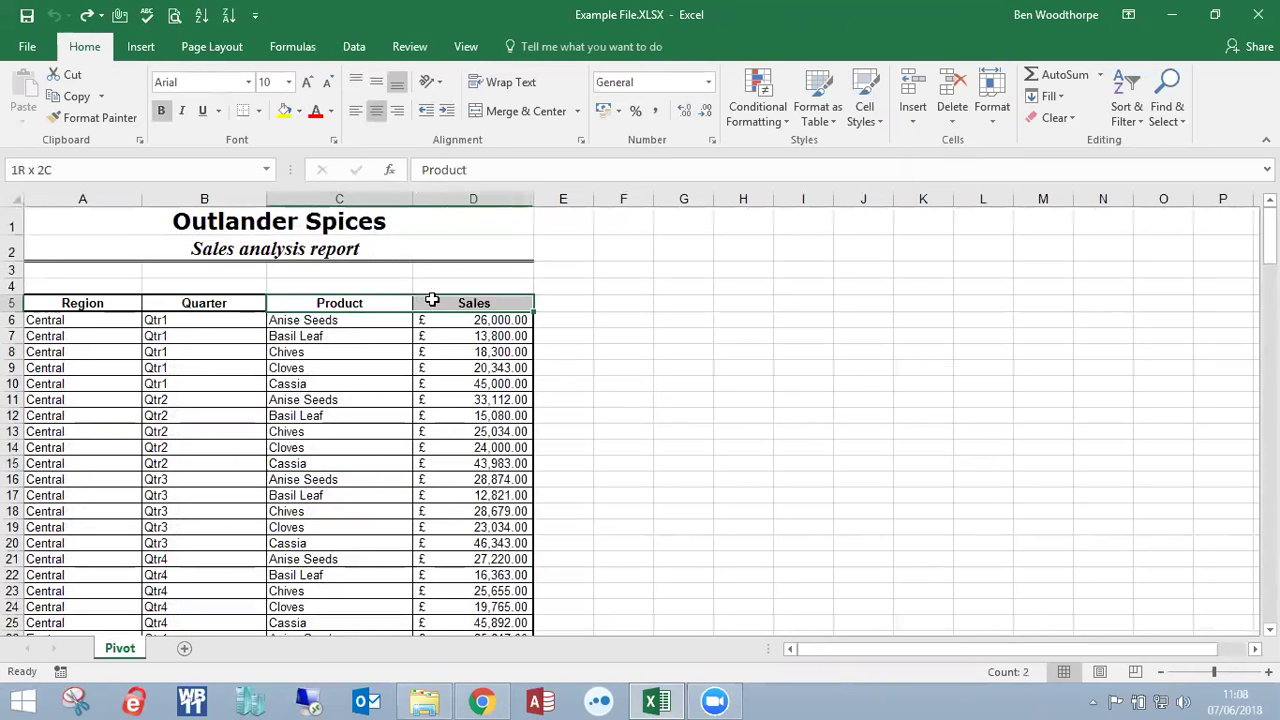
{"action": "left_click", "coordinate": [505, 113]}
{"action": "left_click", "coordinate": [592, 422]}
{"action": "left_click", "coordinate": [492, 416]}
{"action": "left_click", "coordinate": [392, 302]}
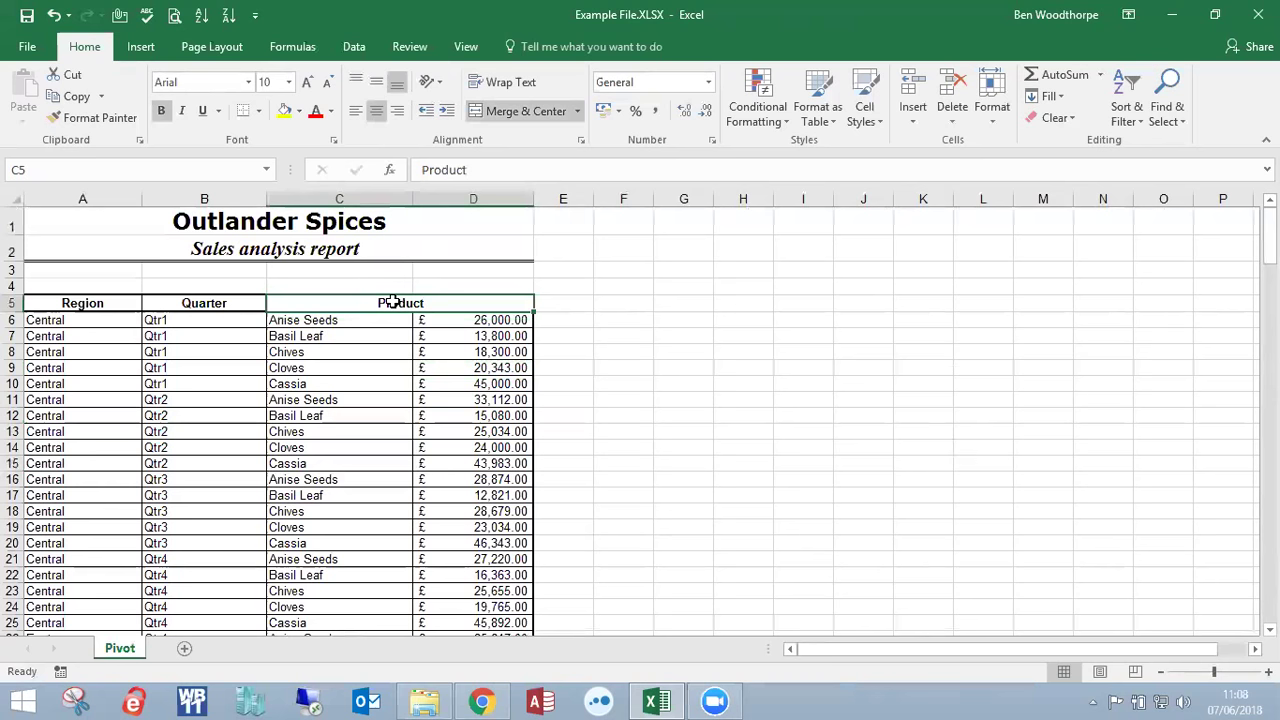
- Unmerge the combined Product header cell, and undo both the unmerge and the merge
{"action": "left_click", "coordinate": [508, 112]}
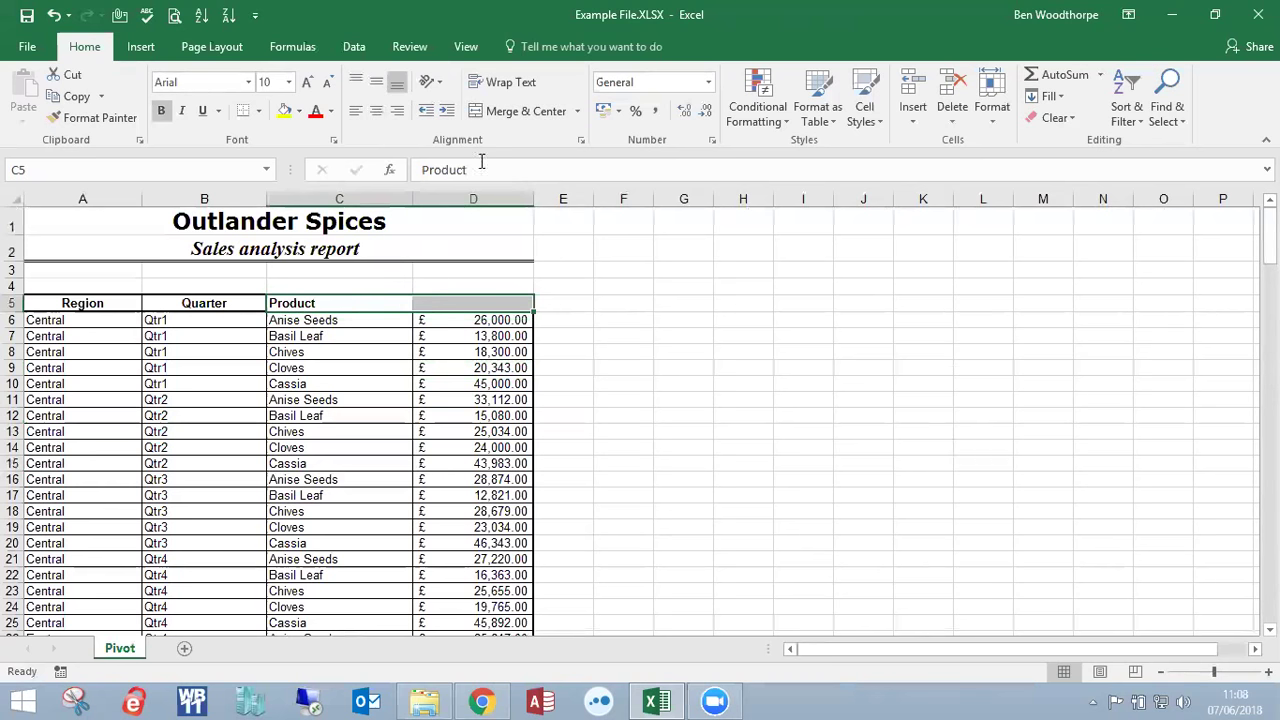
{"action": "left_click", "coordinate": [367, 300]}
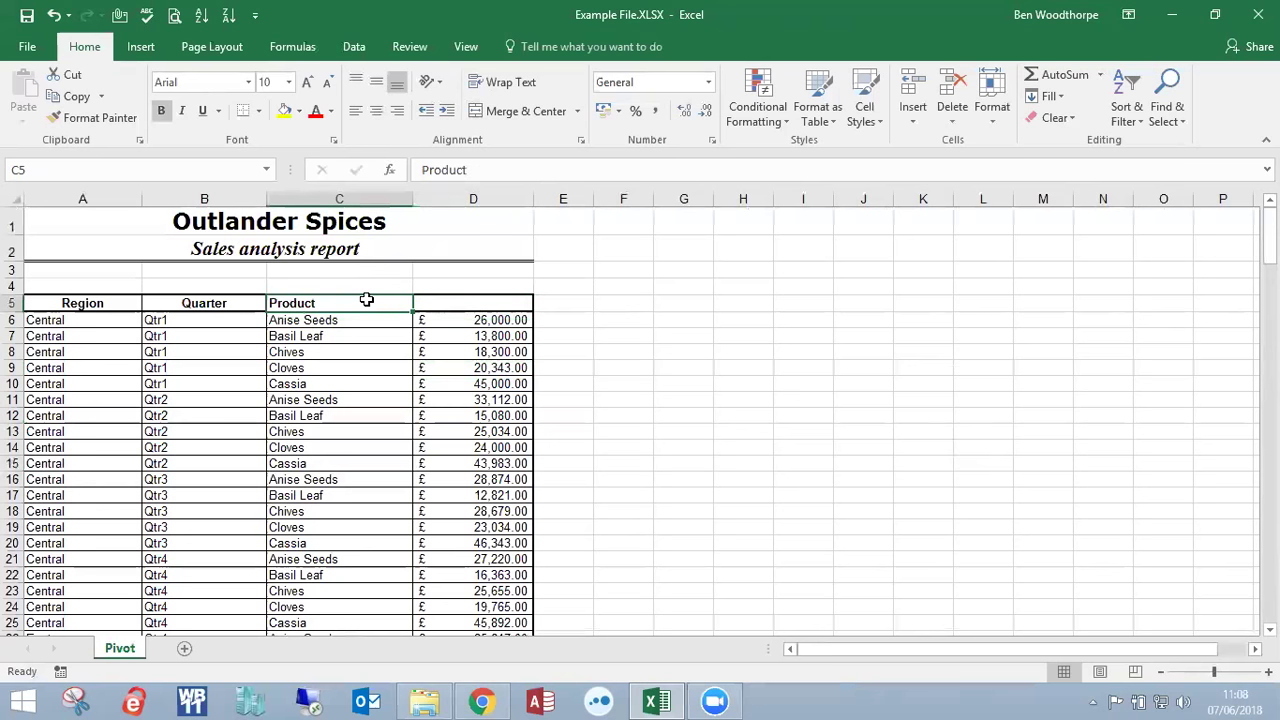
{"action": "left_click", "coordinate": [468, 300]}
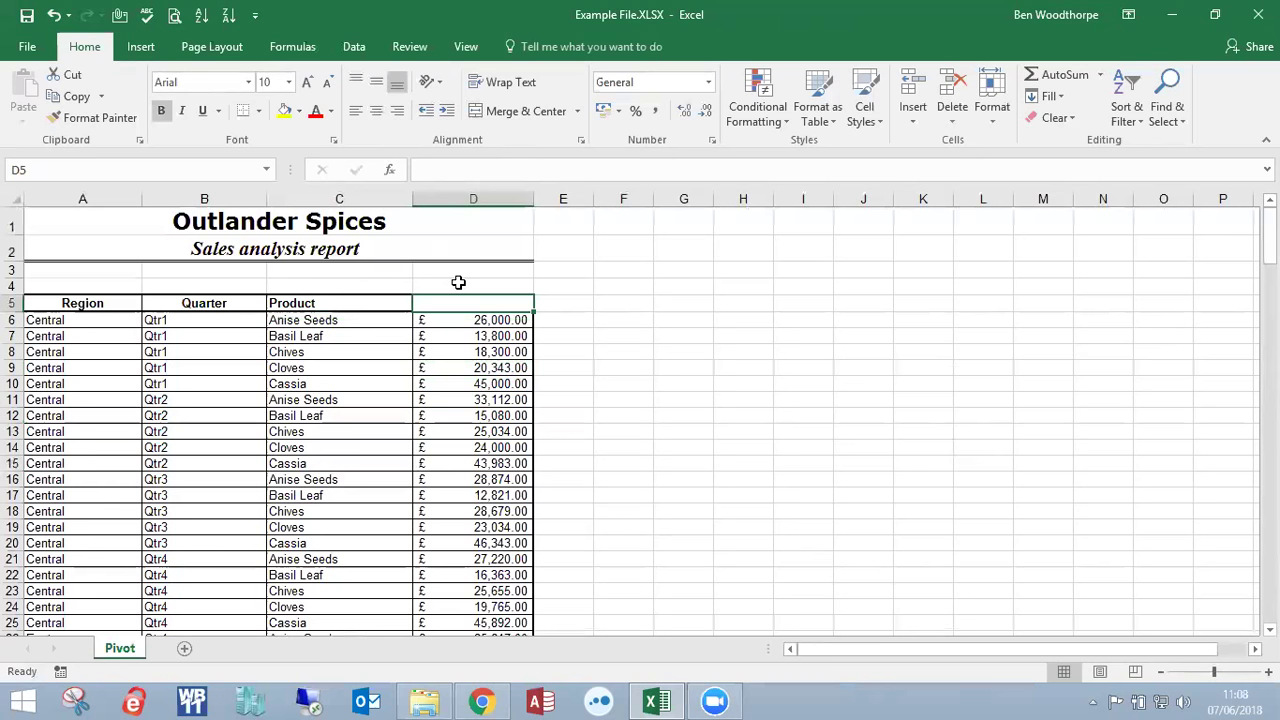
{"action": "key", "text": "ctrl+z"}
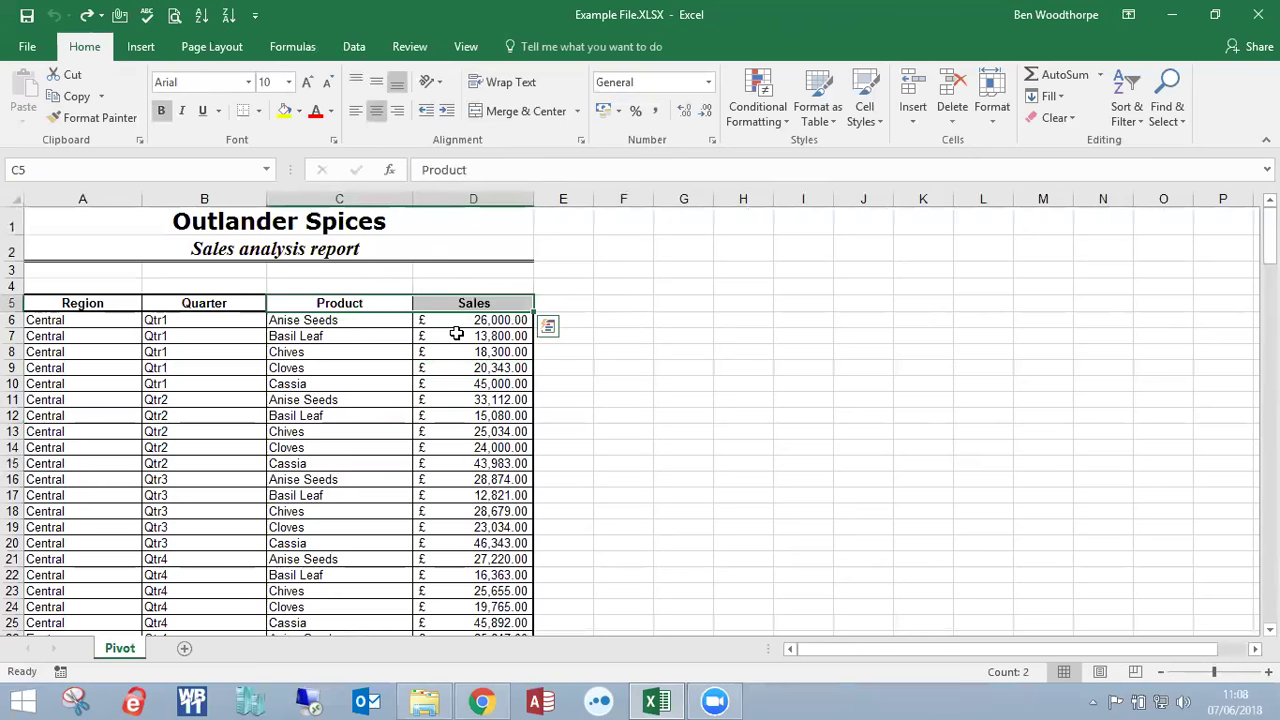
- Select the whole sales data block from a cell inside it and check how far the selection extends
{"action": "left_click", "coordinate": [470, 335]}
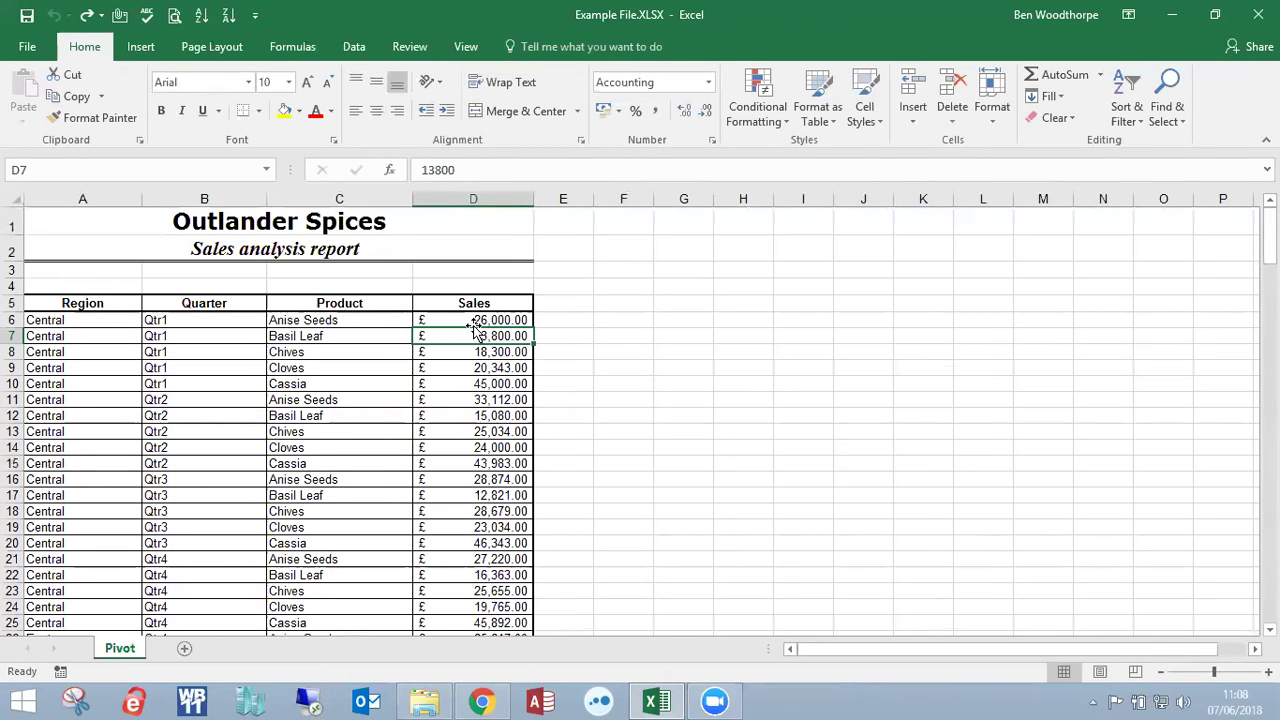
{"action": "left_click", "coordinate": [372, 370]}
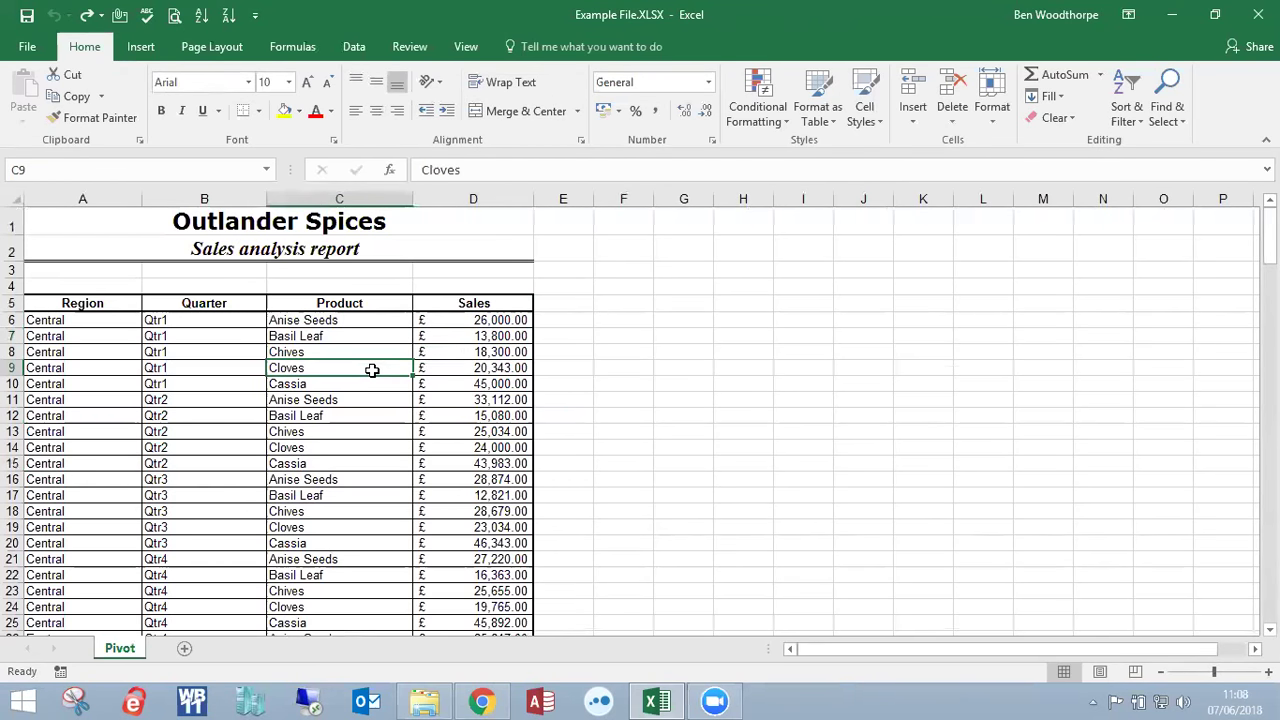
{"action": "key", "text": "ctrl+a"}
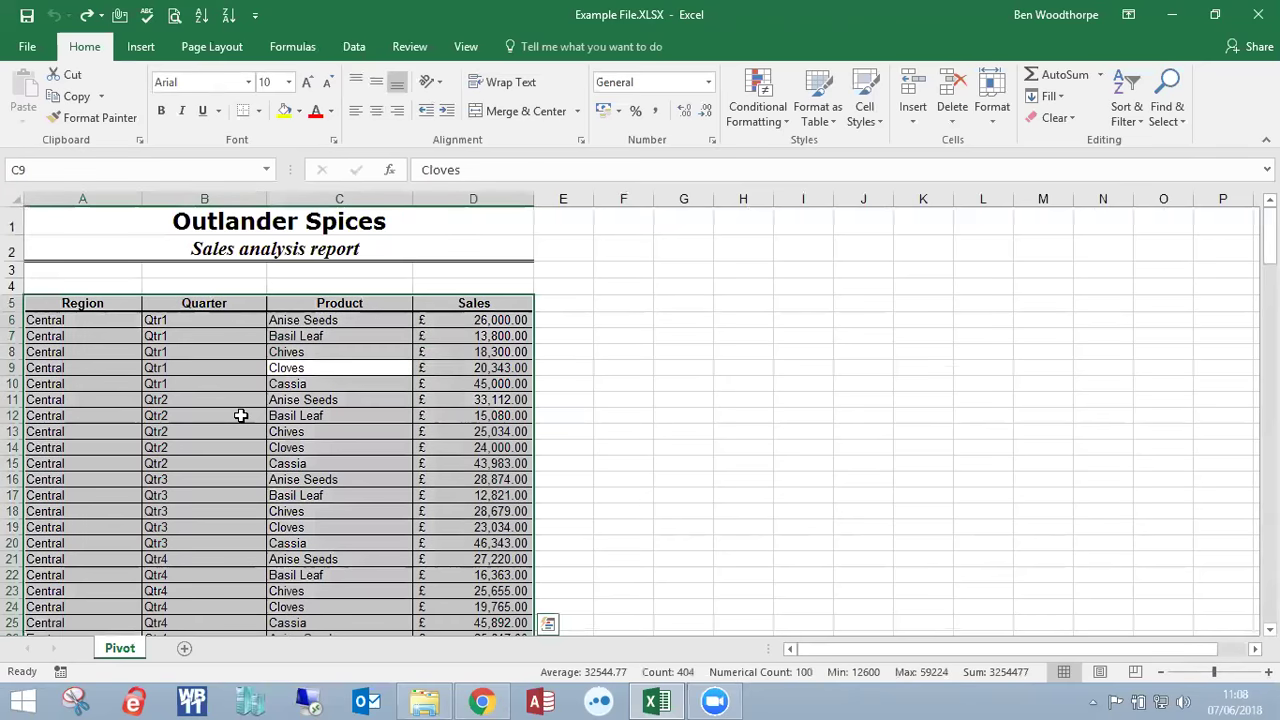
{"action": "scroll", "coordinate": [245, 410], "scroll_direction": "down", "scroll_amount": 18}
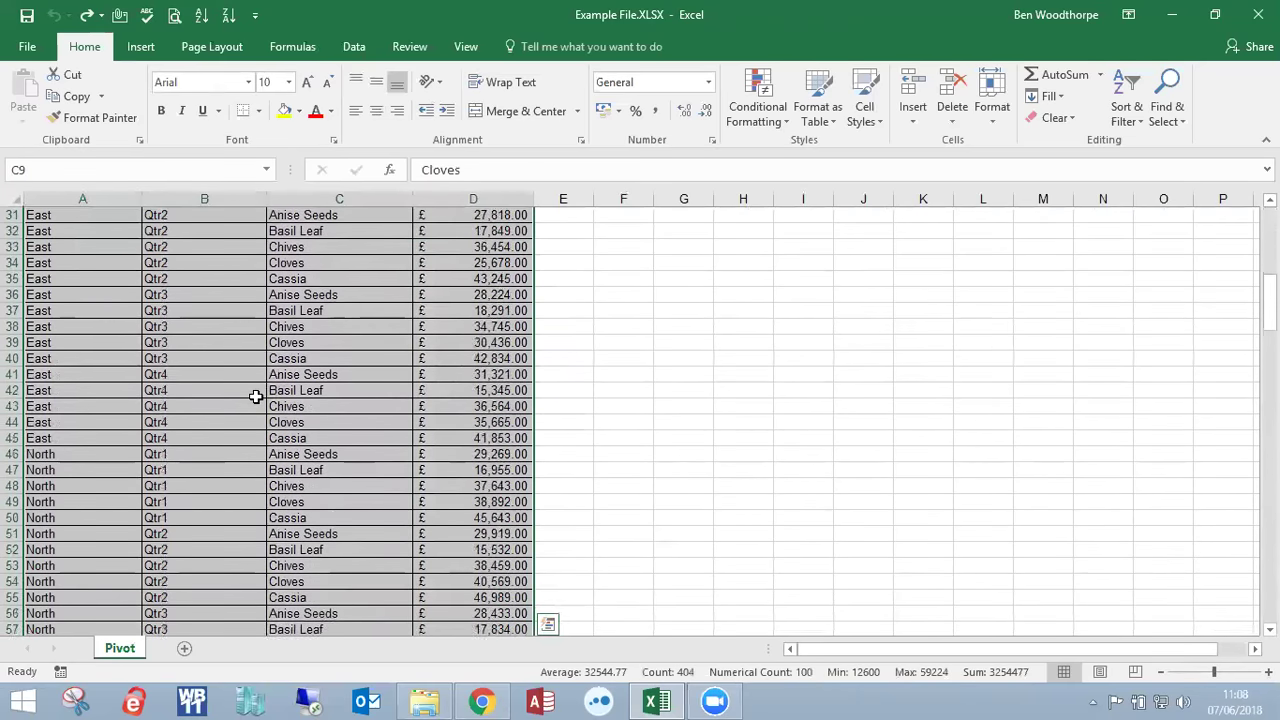
{"action": "scroll", "coordinate": [256, 397], "scroll_direction": "down", "scroll_amount": 7}
{"action": "scroll", "coordinate": [256, 397], "scroll_direction": "up", "scroll_amount": 20}
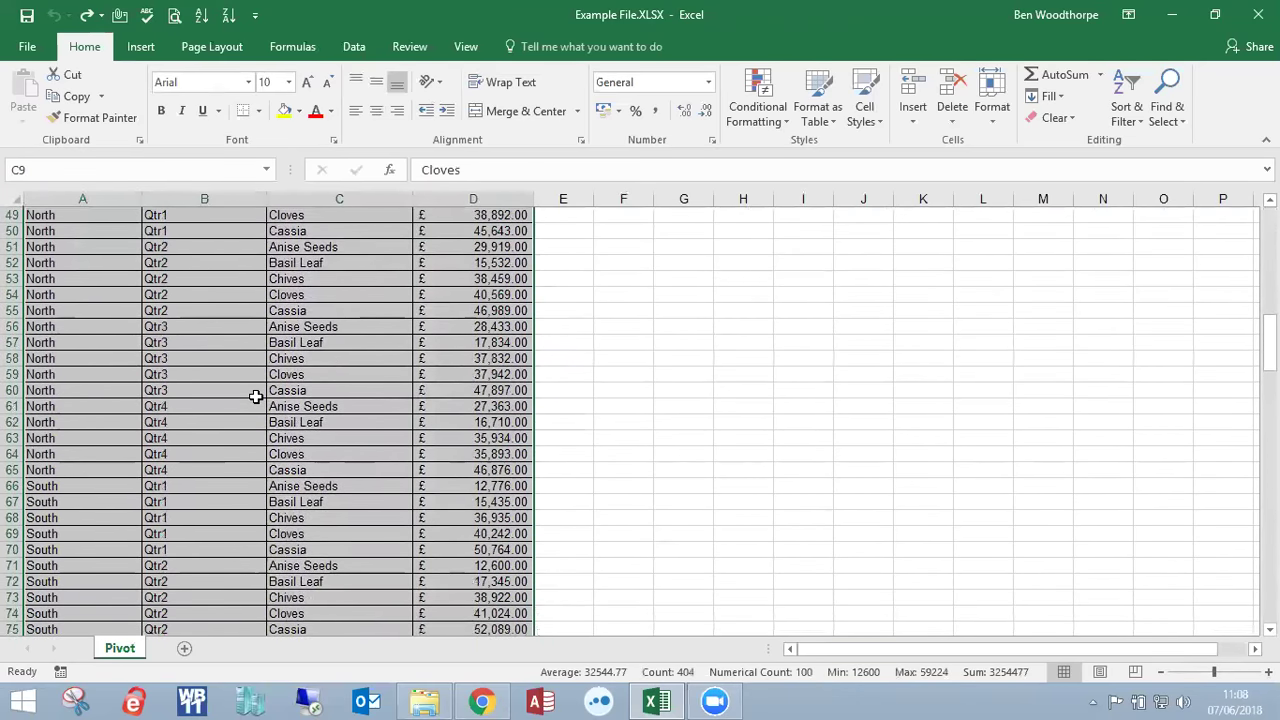
- Review the Region, Quarter, Product and Sales rows down the sheet with the data unselected
{"action": "left_click", "coordinate": [214, 366]}
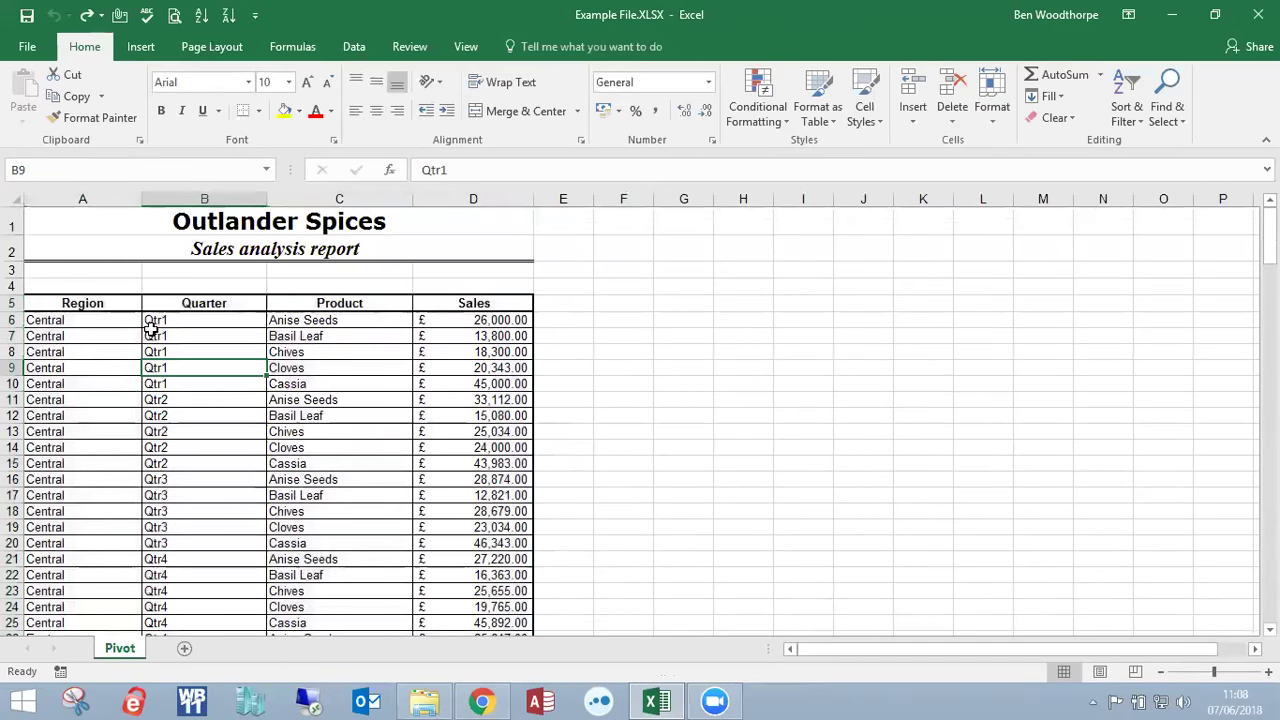
{"action": "scroll", "coordinate": [150, 330], "scroll_direction": "down", "scroll_amount": 18}
{"action": "scroll", "coordinate": [150, 328], "scroll_direction": "down", "scroll_amount": 9}
{"action": "scroll", "coordinate": [150, 328], "scroll_direction": "up", "scroll_amount": 20}
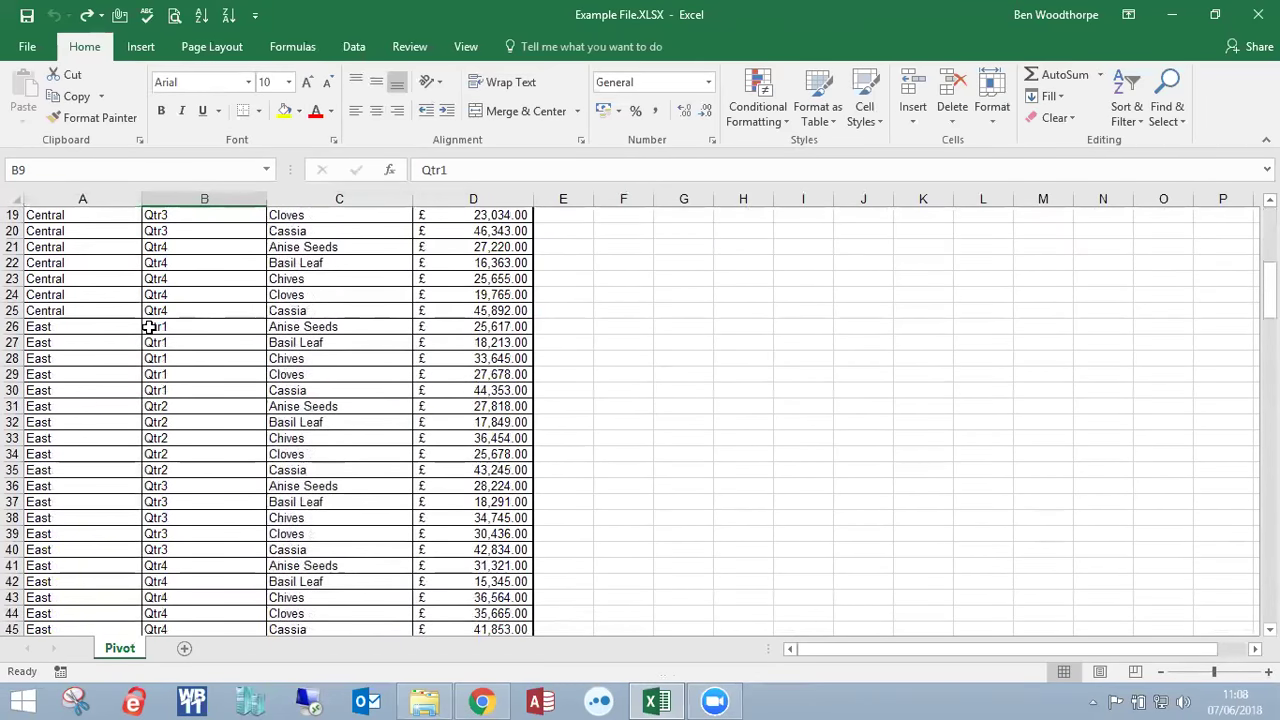
{"action": "left_click", "coordinate": [270, 338]}
{"action": "left_click", "coordinate": [220, 398]}
{"action": "left_click", "coordinate": [321, 384]}
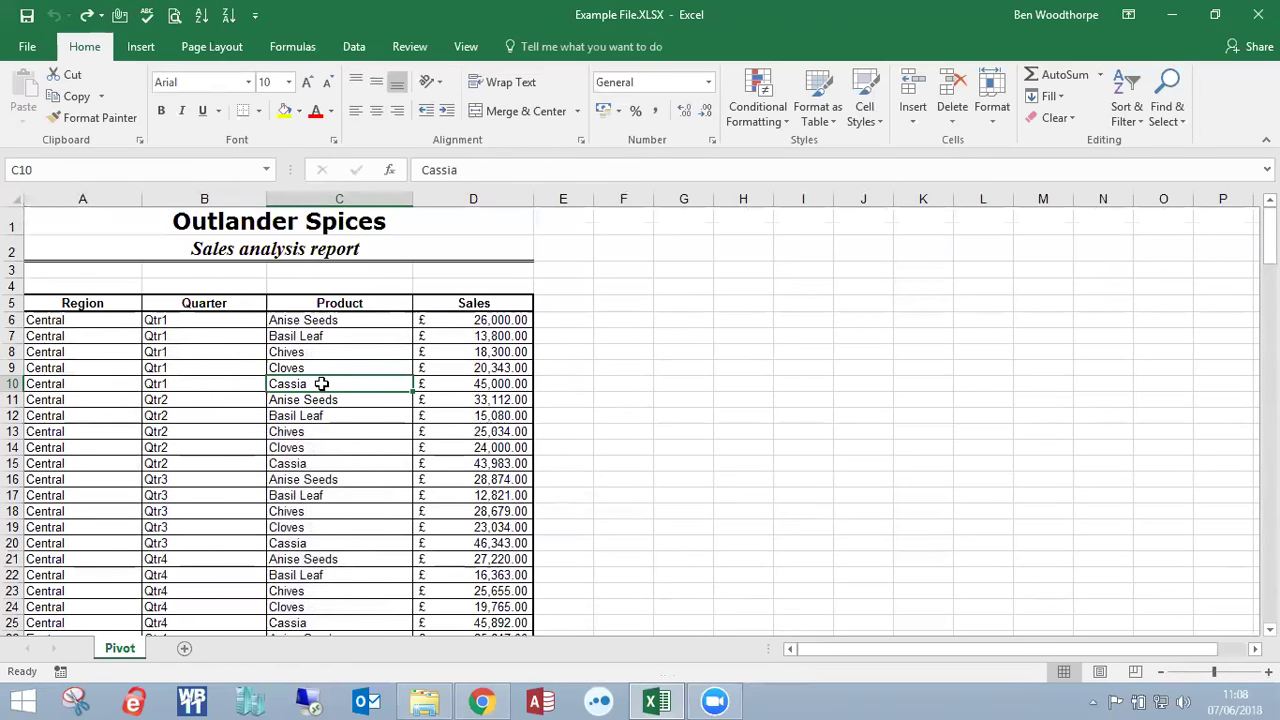
- Select the entire sales data block with its headings, starting from cells in the Product and Quarter columns
{"action": "key", "text": "ctrl+a"}
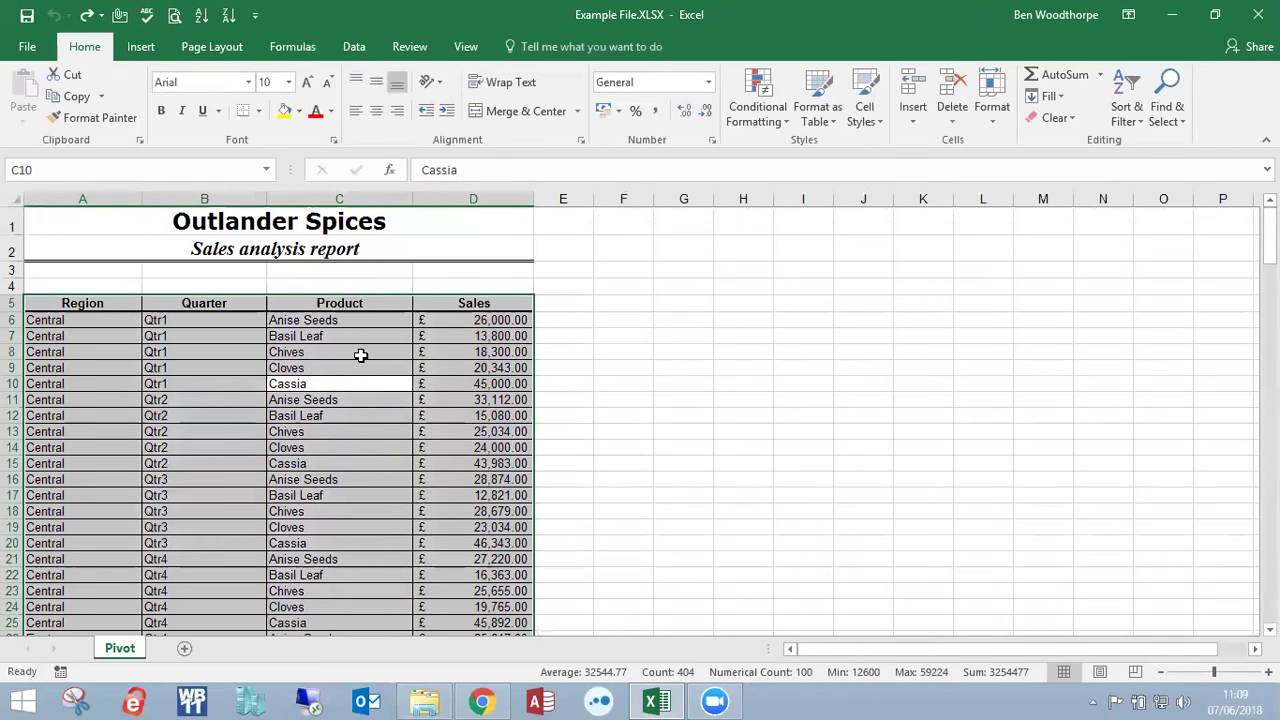
{"action": "left_click", "coordinate": [342, 358]}
{"action": "key", "text": "ctrl+a"}
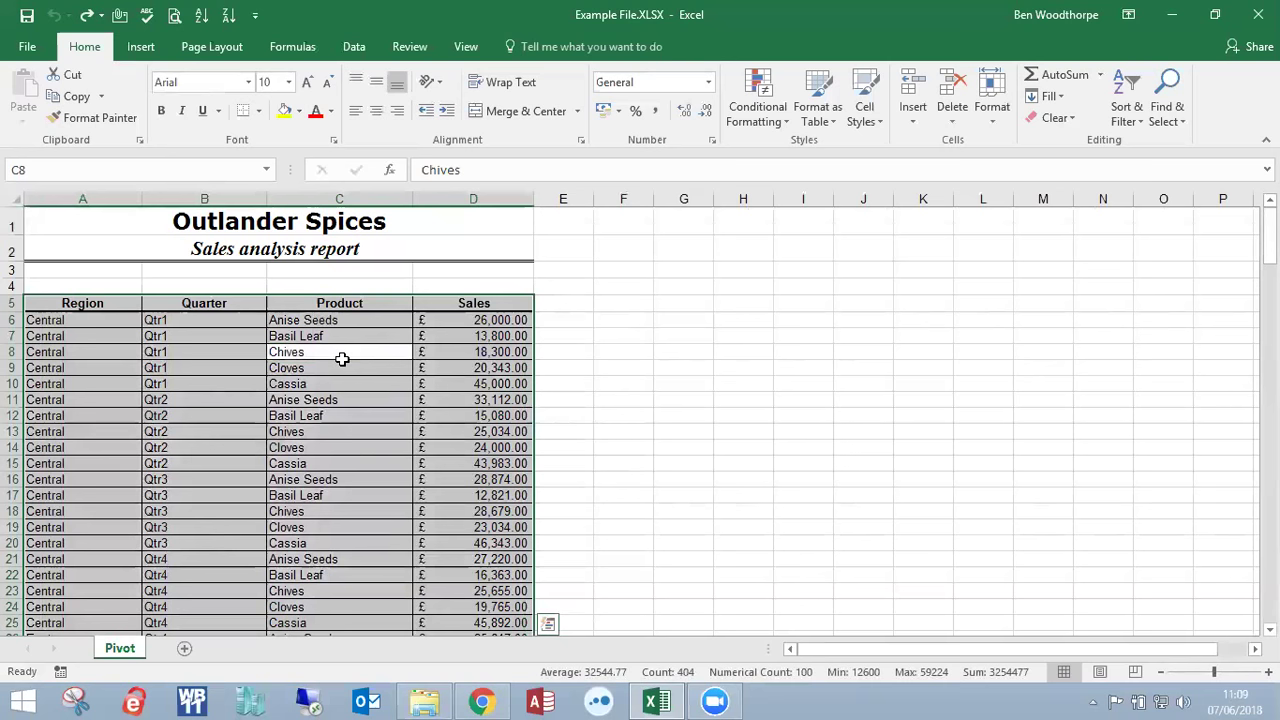
{"action": "left_click", "coordinate": [229, 352]}
{"action": "key", "text": "ctrl+a"}
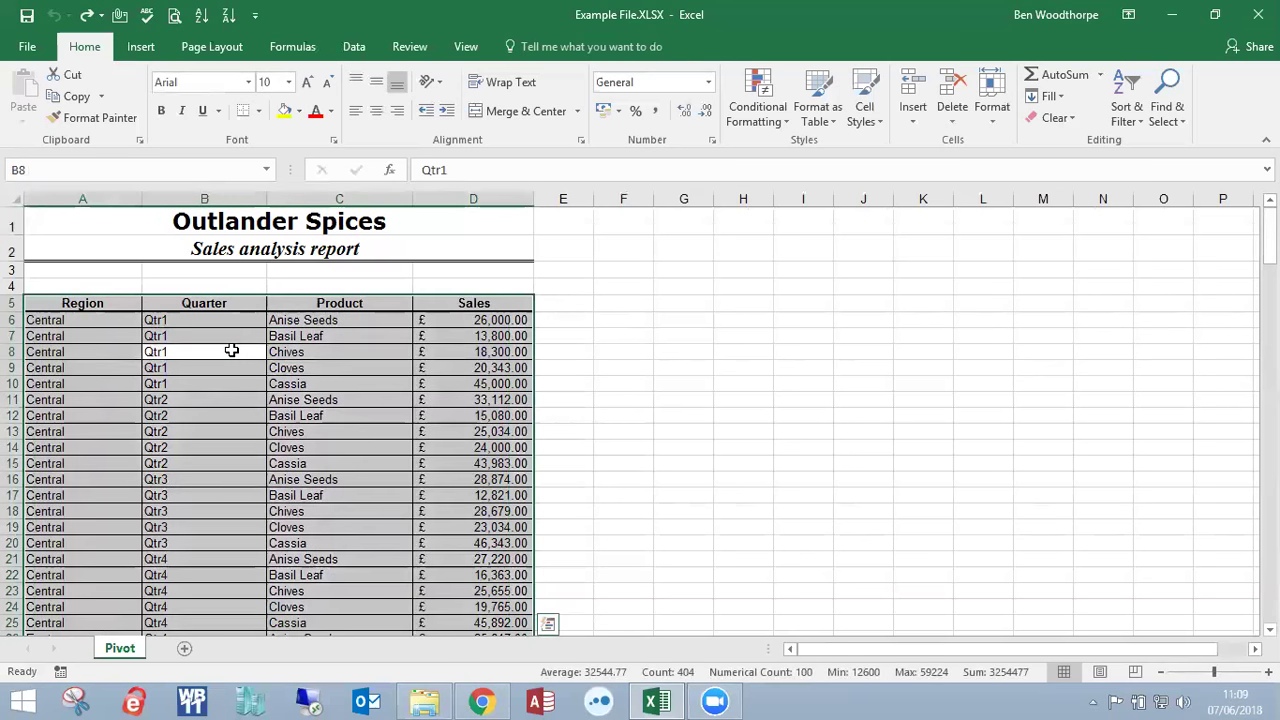
- Start a PivotTable from the selected sales data, examine the existing external connections, and return to using the table range as the source
{"action": "left_click", "coordinate": [148, 38]}
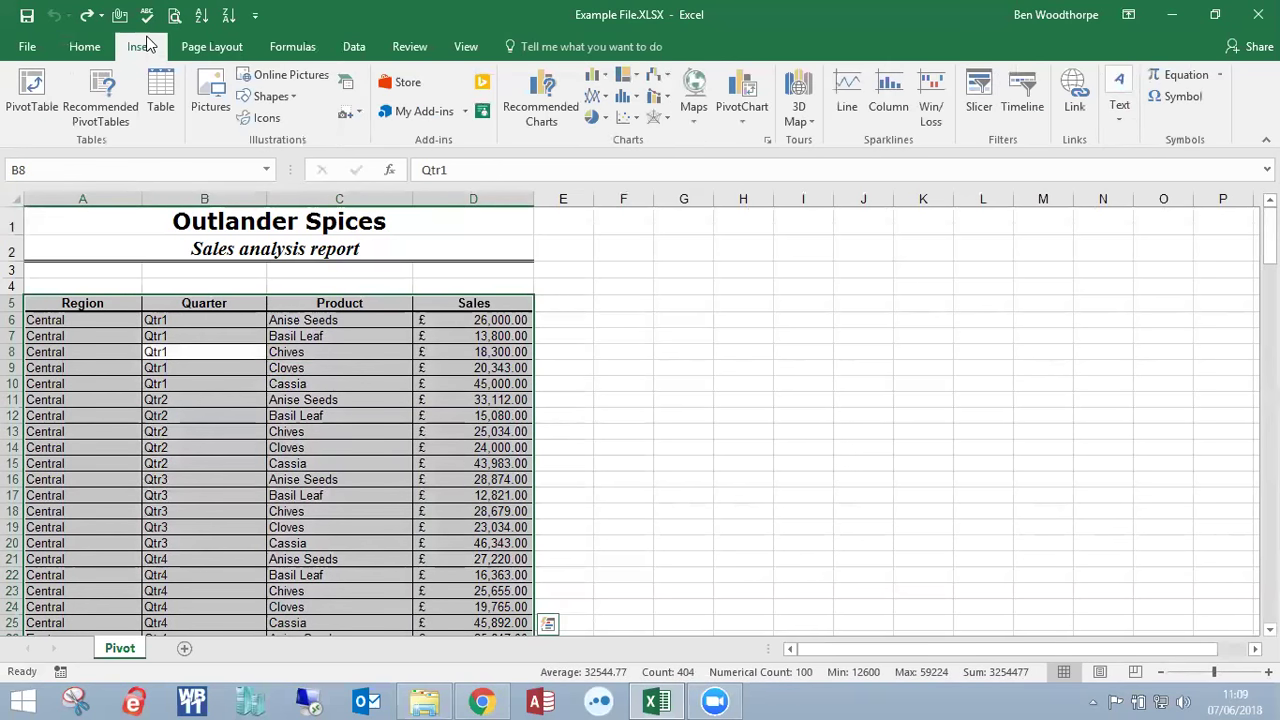
{"action": "left_click", "coordinate": [27, 95]}
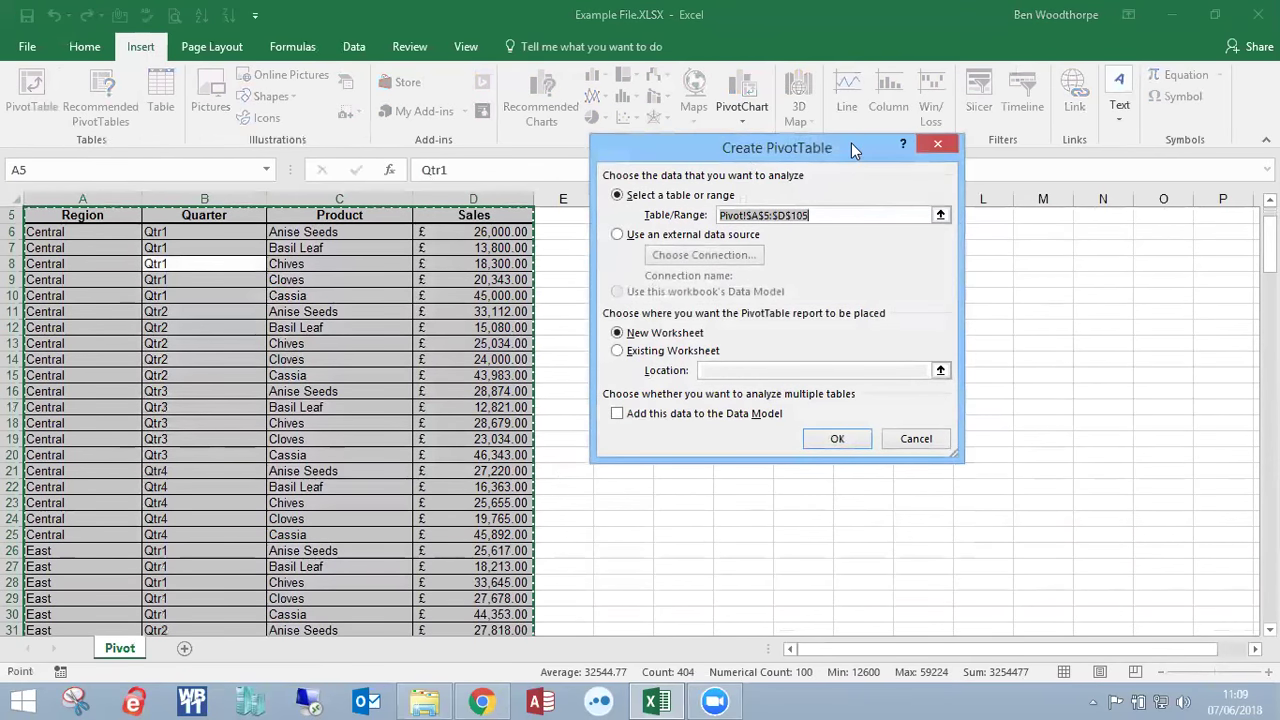
{"action": "left_click_drag", "start_coordinate": [851, 143], "coordinate": [806, 209]}
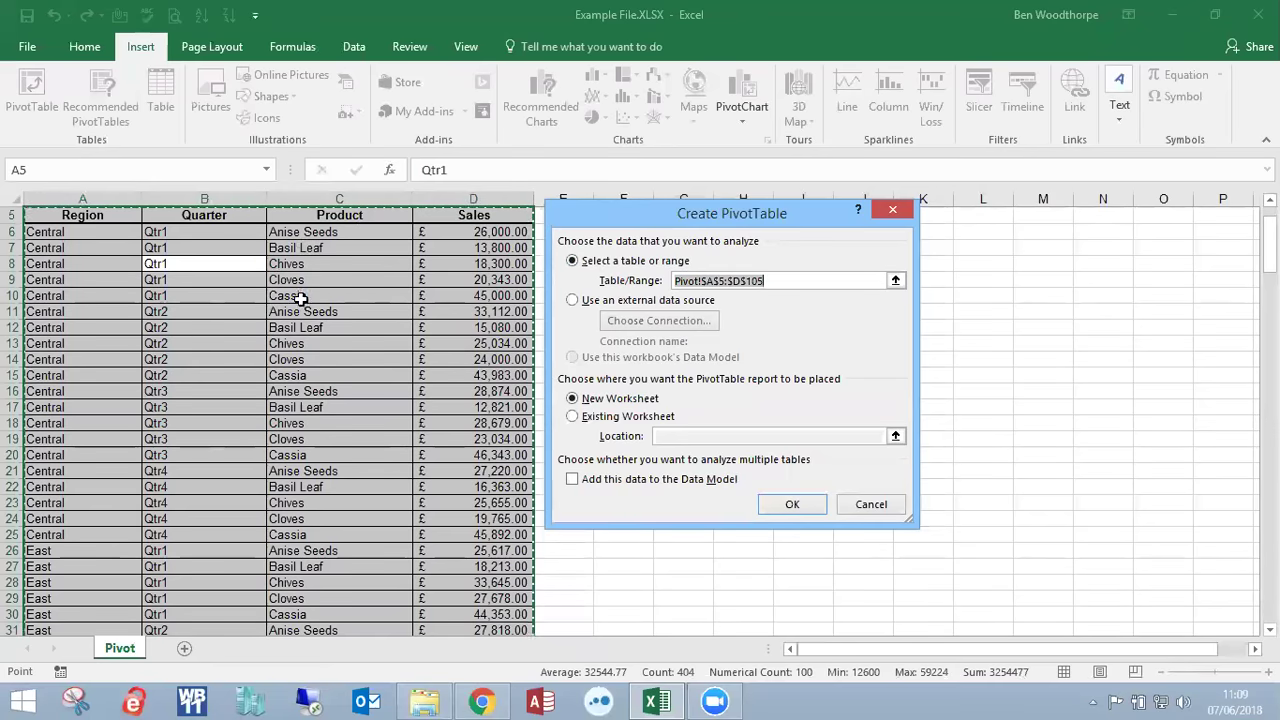
{"action": "left_click", "coordinate": [572, 300]}
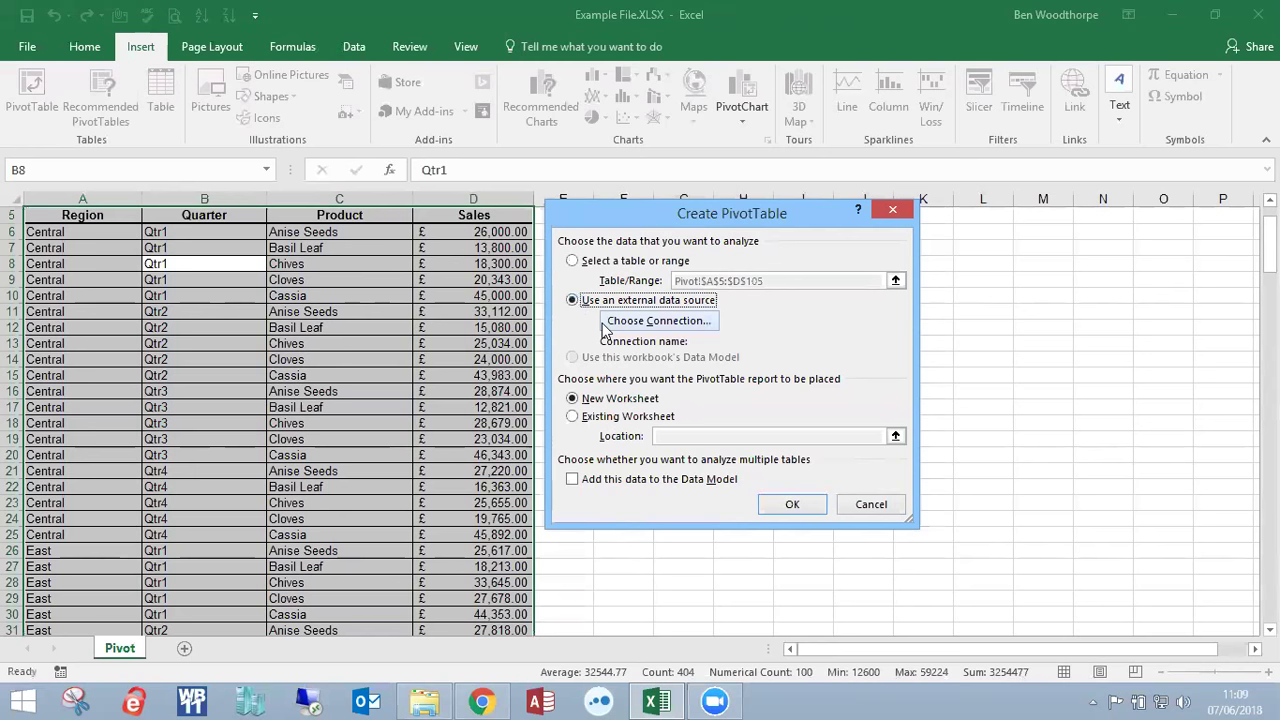
{"action": "left_click", "coordinate": [614, 322]}
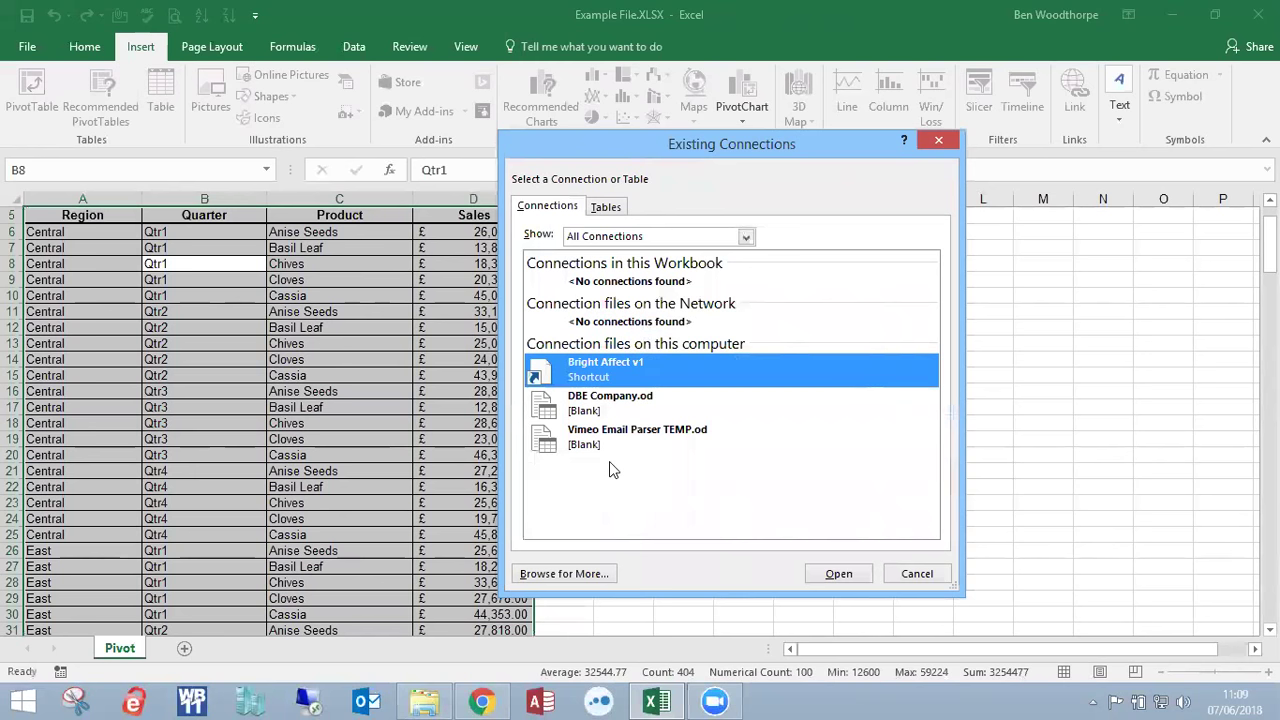
{"action": "left_click", "coordinate": [937, 574]}
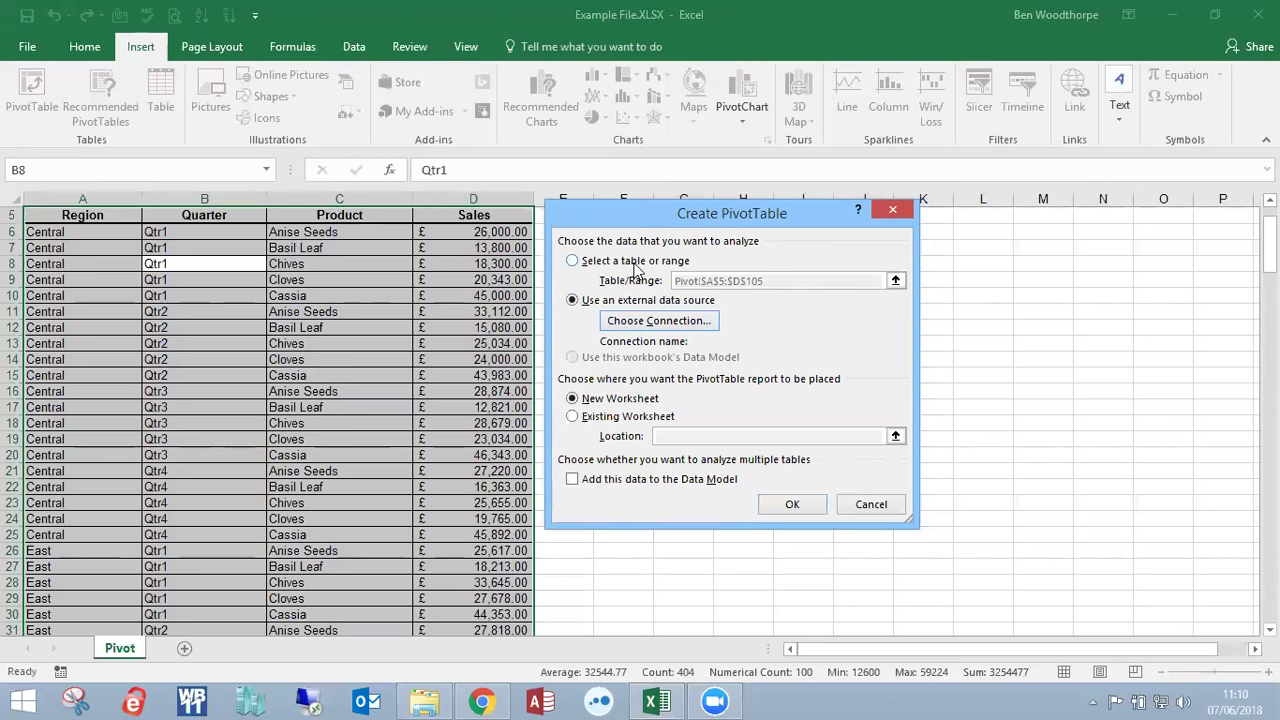
{"action": "left_click", "coordinate": [633, 267]}
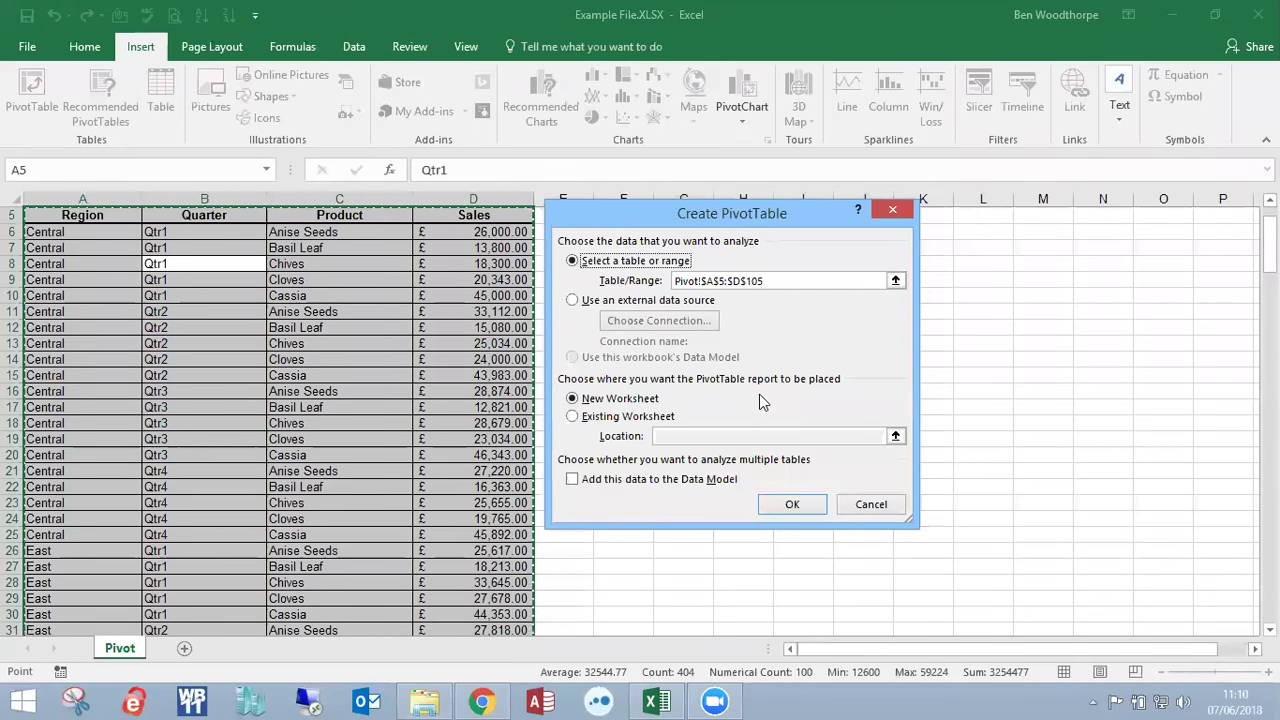
- Try placing the PivotTable report at cell H6 of the existing worksheet, switch back to a new worksheet, and cancel the creation
{"action": "left_click", "coordinate": [613, 418]}
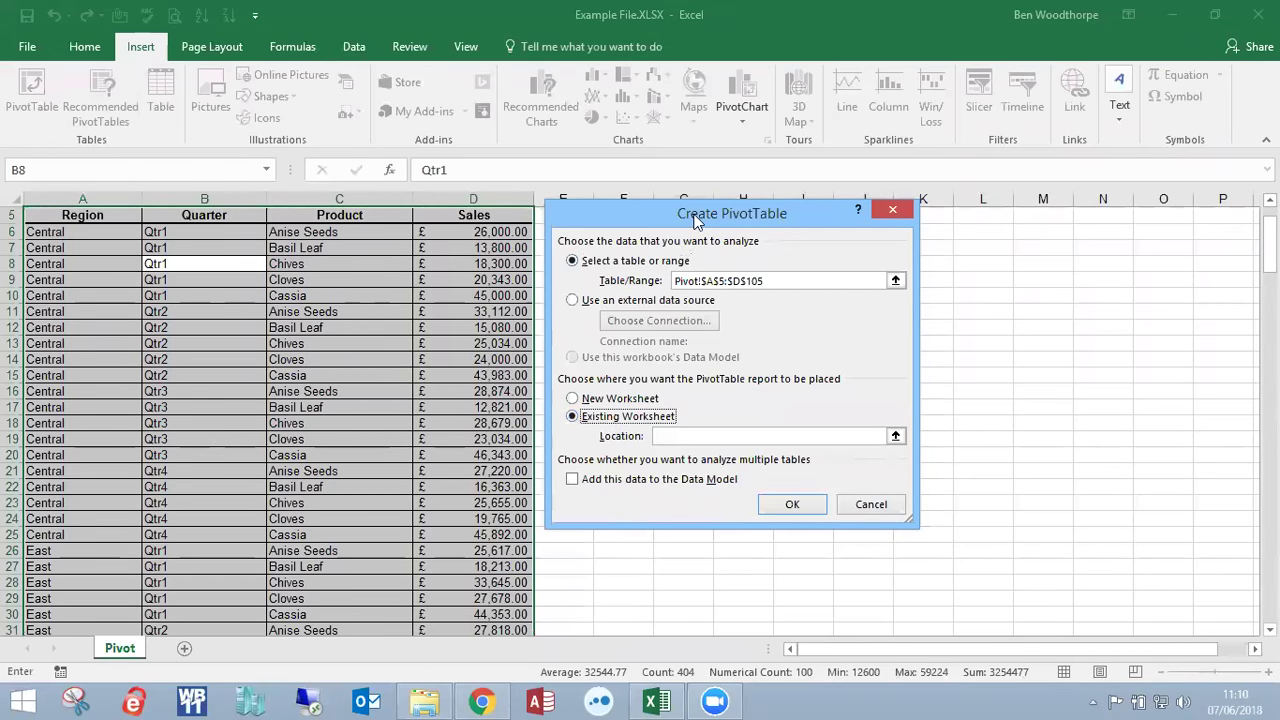
{"action": "left_click_drag", "start_coordinate": [700, 212], "coordinate": [335, 265]}
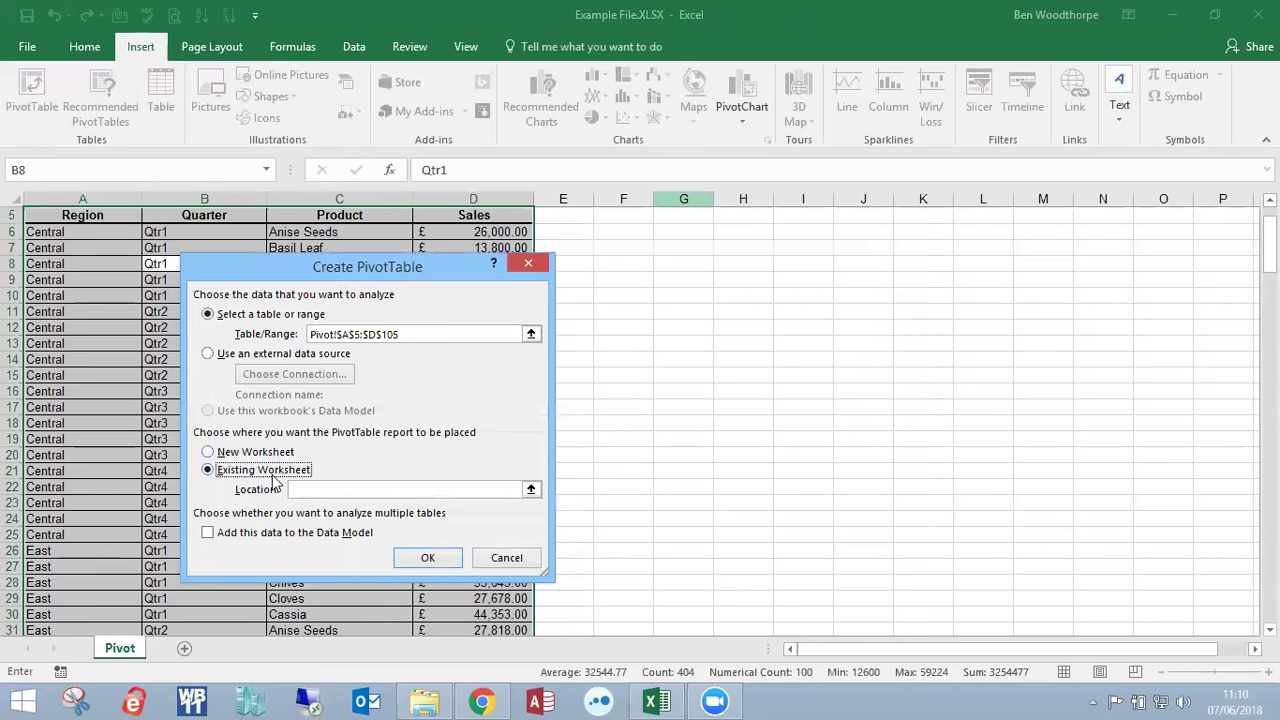
{"action": "left_click", "coordinate": [311, 490]}
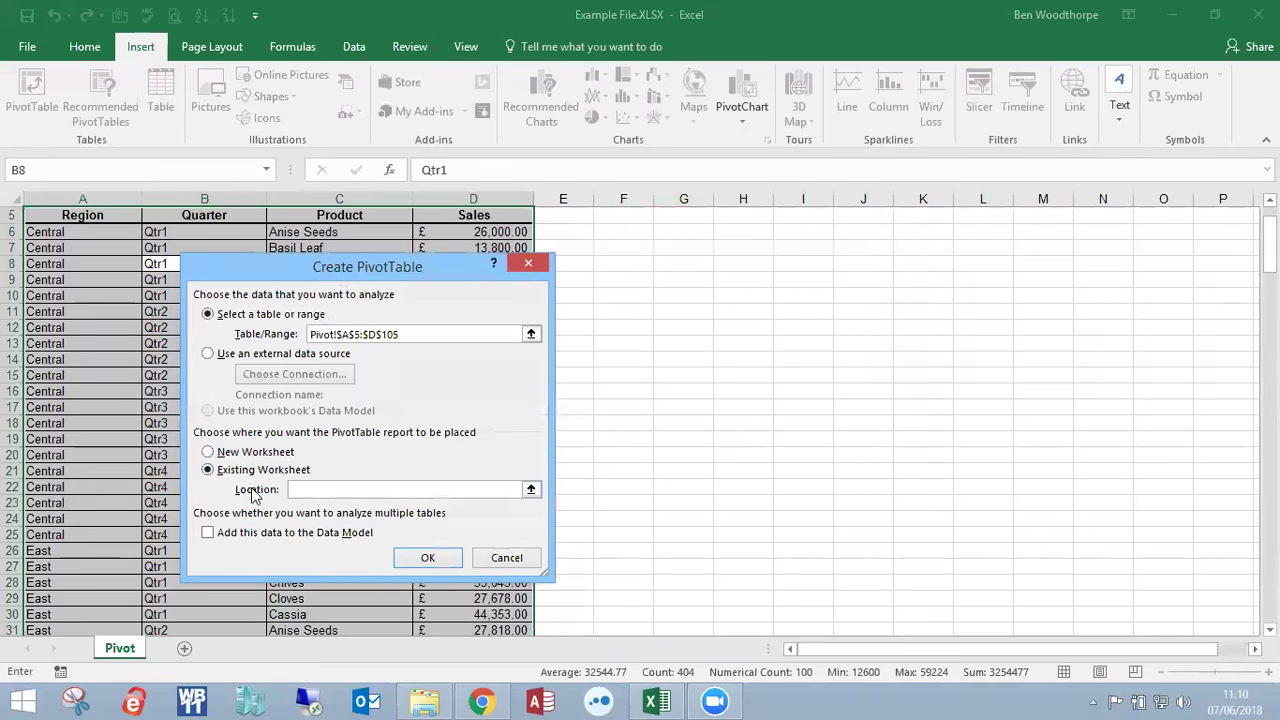
{"action": "left_click", "coordinate": [740, 231]}
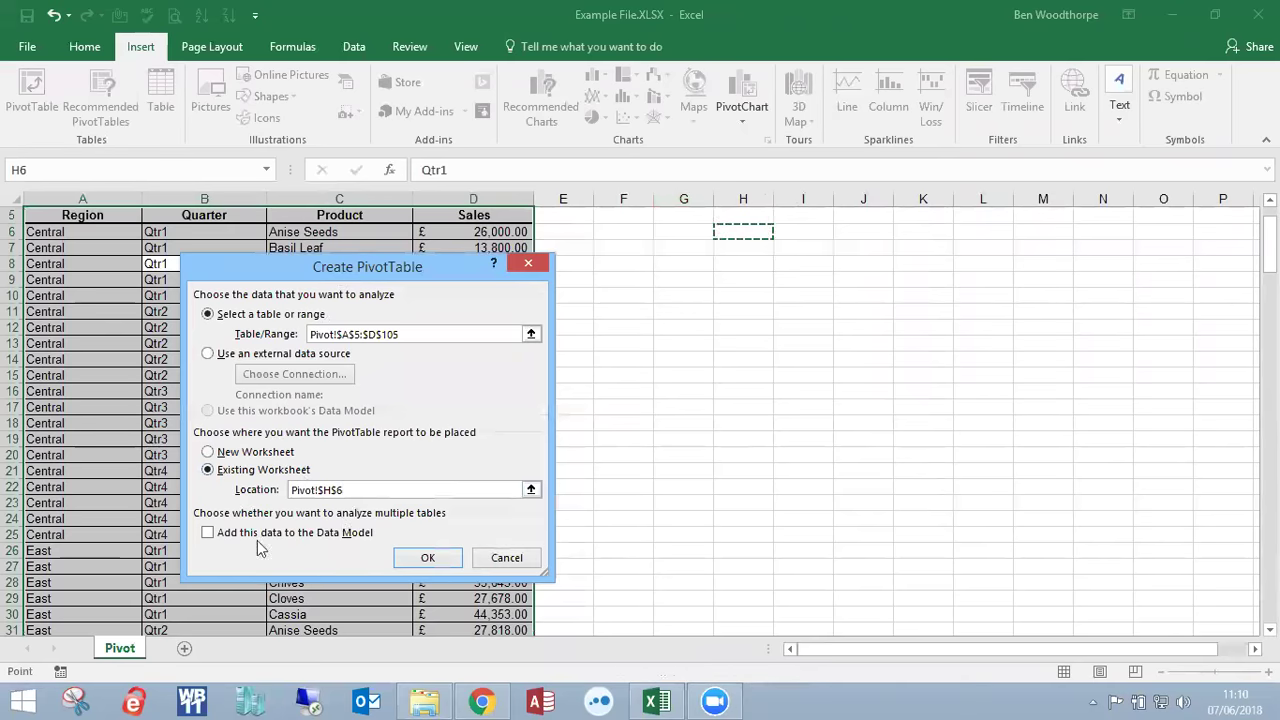
{"action": "left_click", "coordinate": [224, 453]}
{"action": "left_click", "coordinate": [506, 557]}
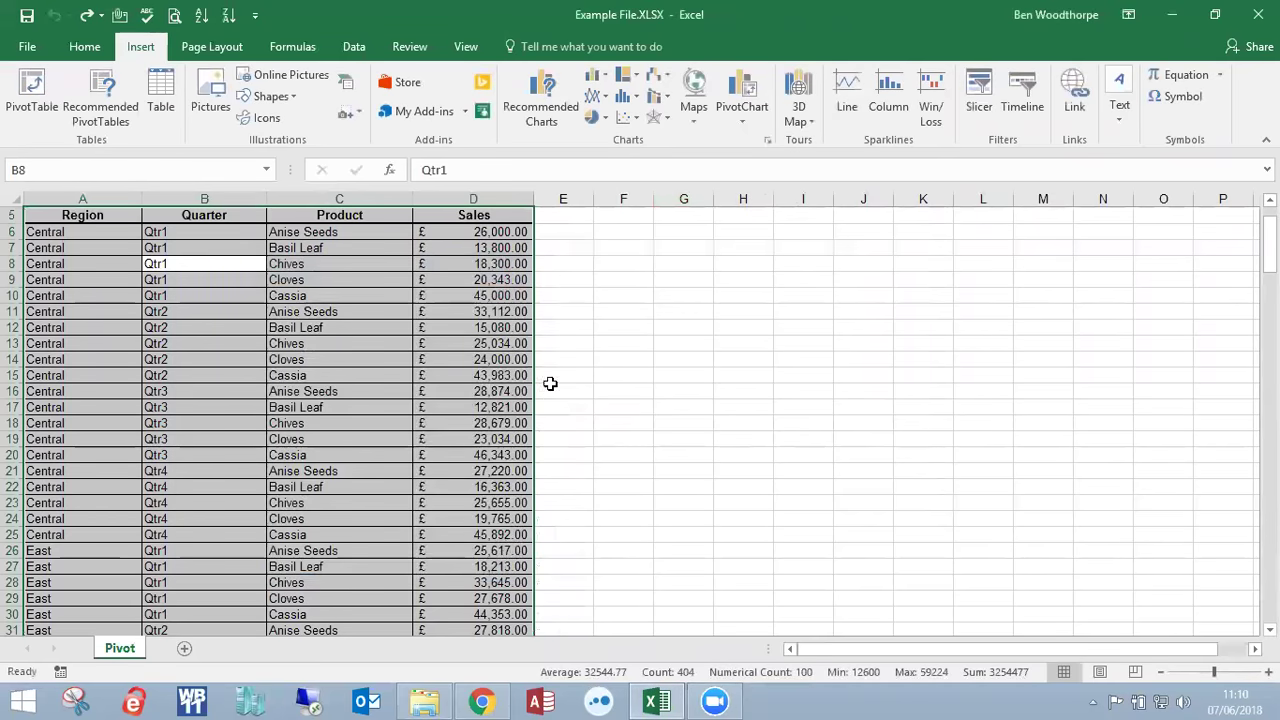
- Create a PivotTable from Pivot!$A$5:$D$105 on a new worksheet and compare that sheet with the source data sheet
{"action": "scroll", "coordinate": [278, 381], "scroll_direction": "up", "scroll_amount": 2}
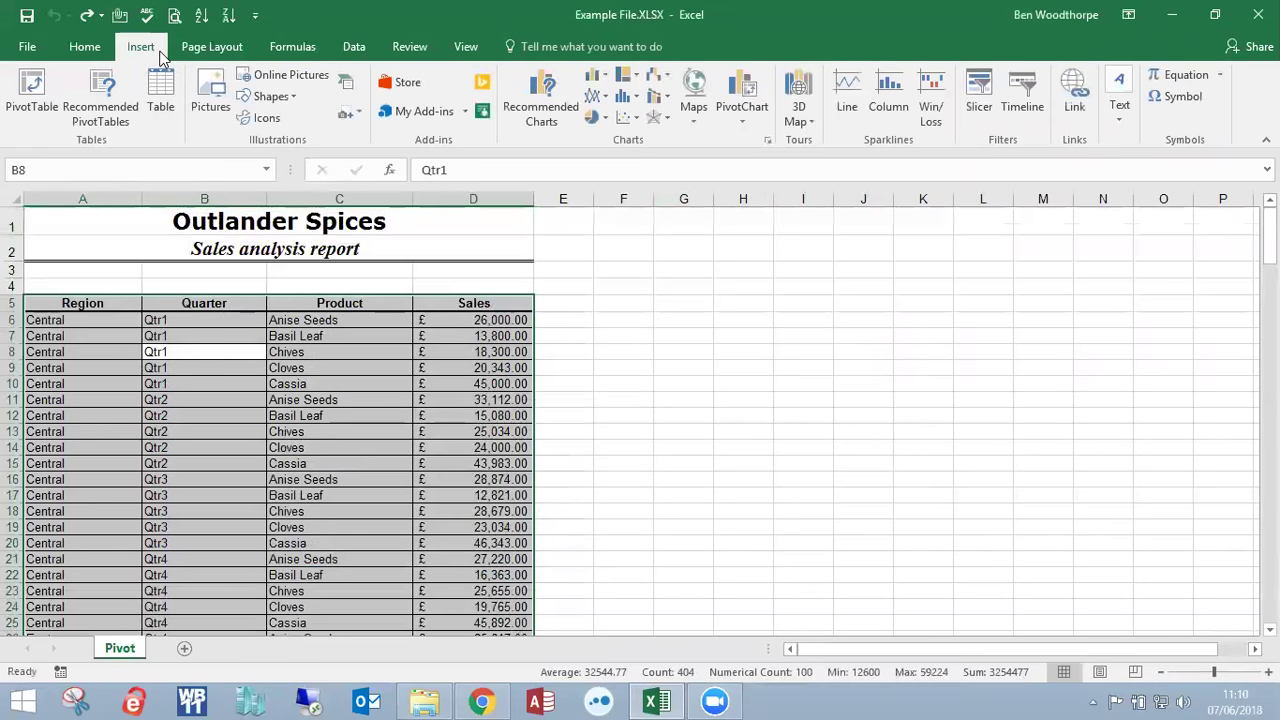
{"action": "left_click", "coordinate": [45, 80]}
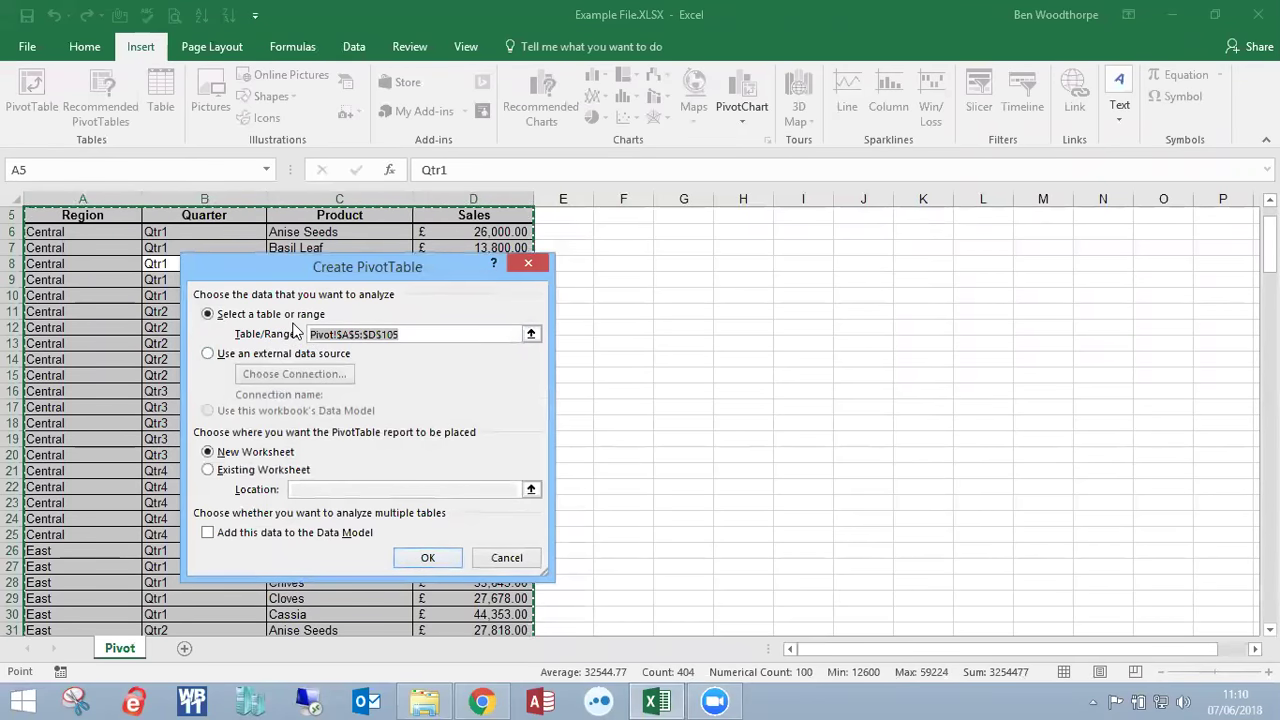
{"action": "left_click", "coordinate": [428, 558]}
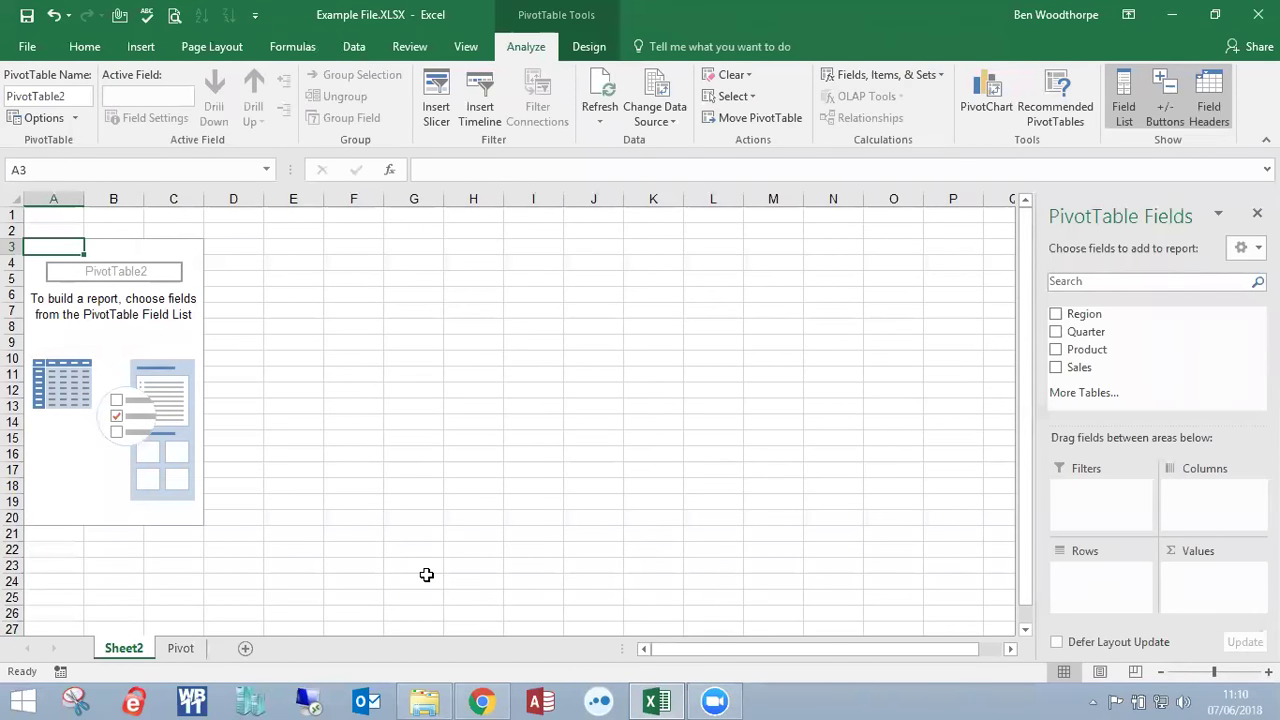
{"action": "left_click", "coordinate": [190, 652]}
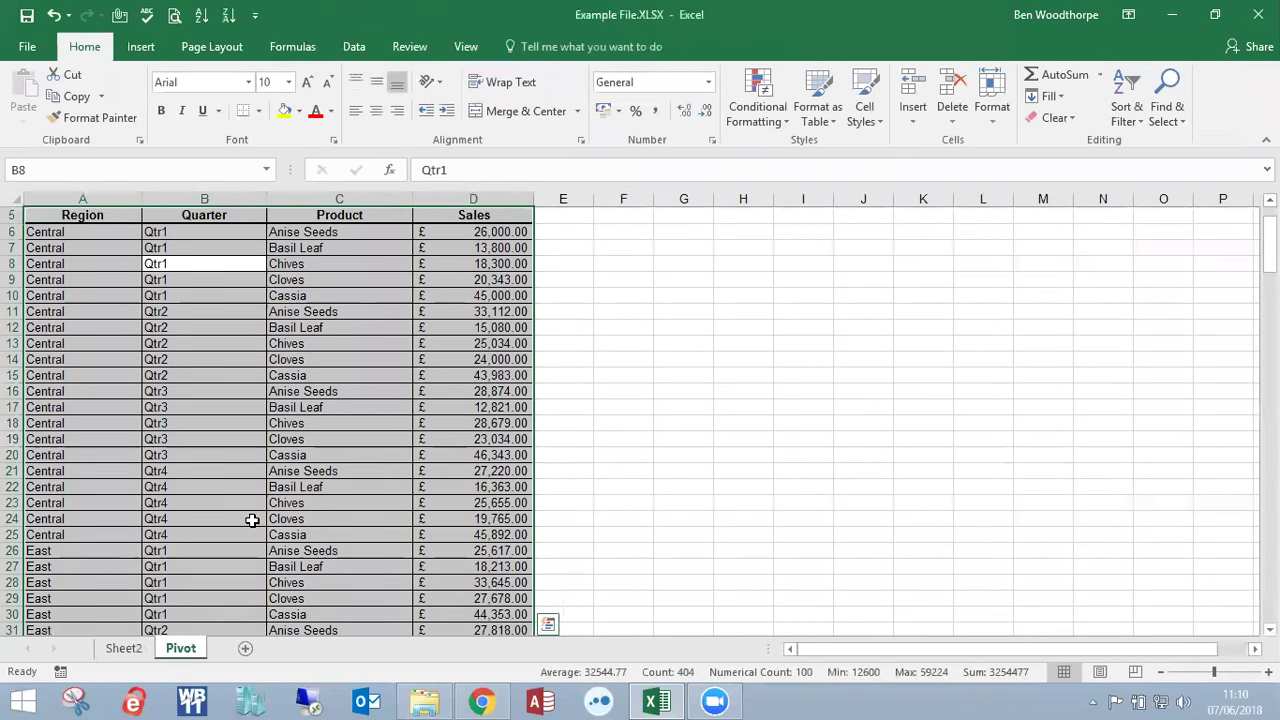
{"action": "left_click", "coordinate": [140, 650]}
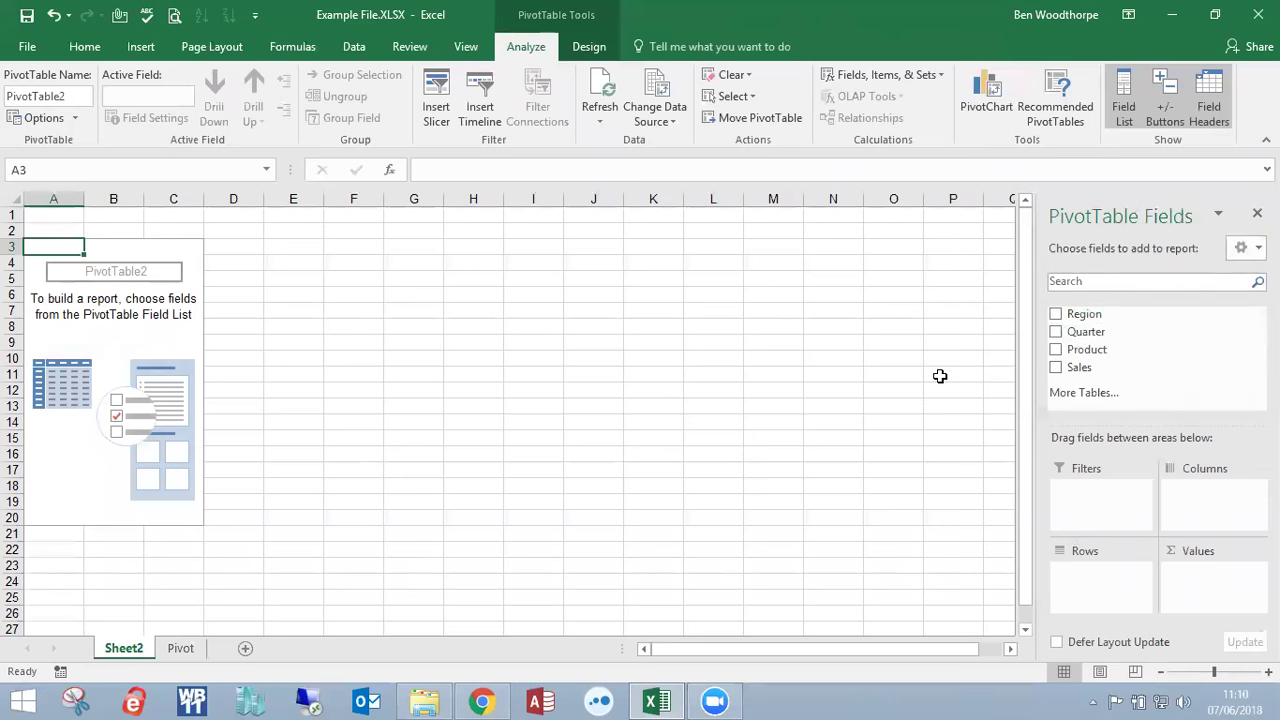
- Examine how the PivotTable field list responds to selecting cells alternately inside and outside the empty PivotTable area
{"action": "left_click", "coordinate": [166, 323]}
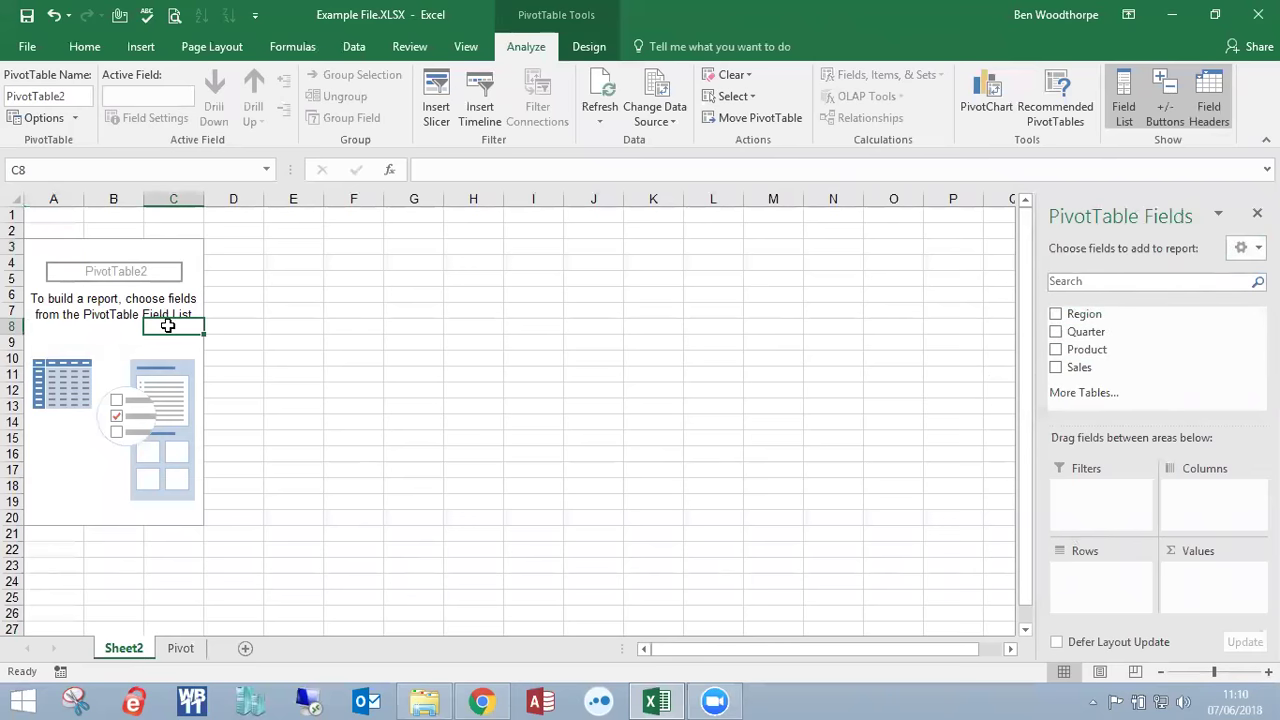
{"action": "left_click", "coordinate": [362, 313]}
{"action": "left_click", "coordinate": [185, 322]}
{"action": "left_click", "coordinate": [330, 313]}
{"action": "left_click", "coordinate": [174, 322]}
{"action": "left_click", "coordinate": [330, 313]}
{"action": "left_click", "coordinate": [179, 329]}
{"action": "left_click", "coordinate": [394, 323]}
{"action": "left_click", "coordinate": [198, 343]}
{"action": "left_click", "coordinate": [473, 342]}
{"action": "left_click", "coordinate": [171, 326]}
- Sketch a report layout beside the PivotTable by filling cells F4:F20 yellow and G2:L3 green
{"action": "left_click_drag", "start_coordinate": [350, 262], "coordinate": [345, 516]}
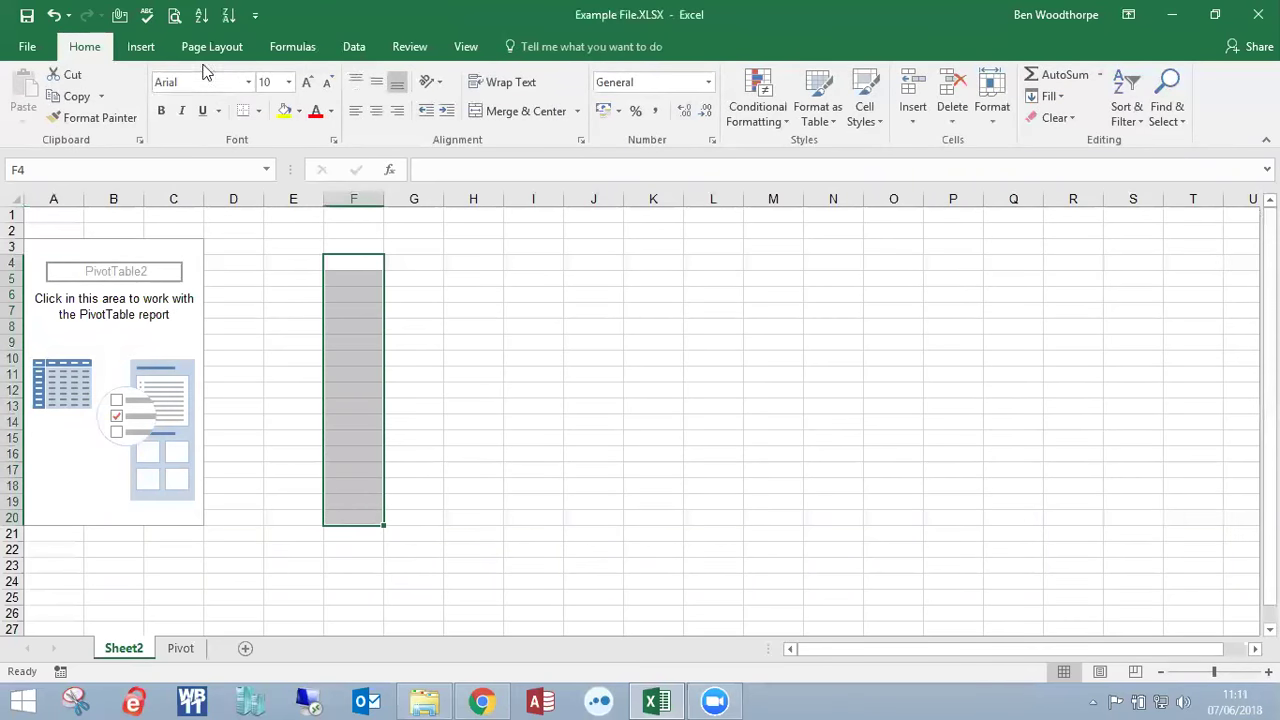
{"action": "left_click", "coordinate": [285, 110]}
{"action": "left_click", "coordinate": [400, 247]}
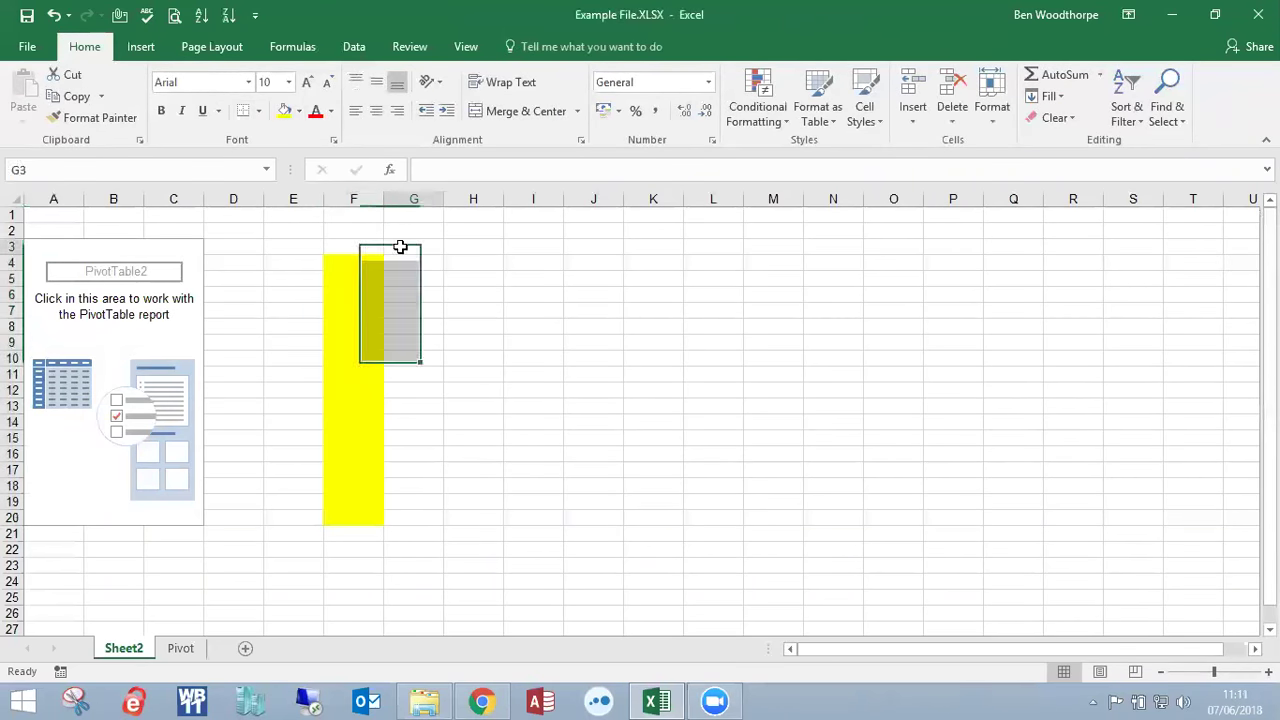
{"action": "left_click_drag", "start_coordinate": [400, 247], "coordinate": [697, 237]}
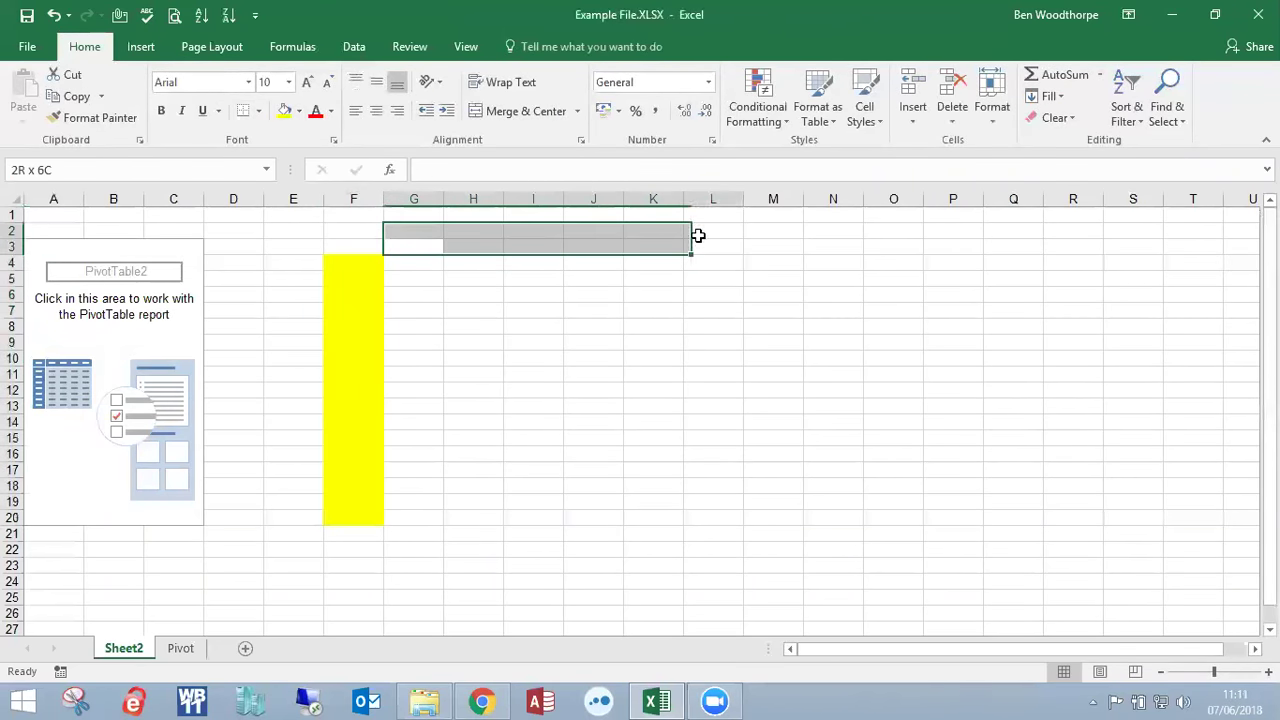
{"action": "left_click", "coordinate": [301, 111]}
- Fill the block G4:L20 between the yellow and green areas with orange
{"action": "left_click_drag", "start_coordinate": [414, 263], "coordinate": [694, 520]}
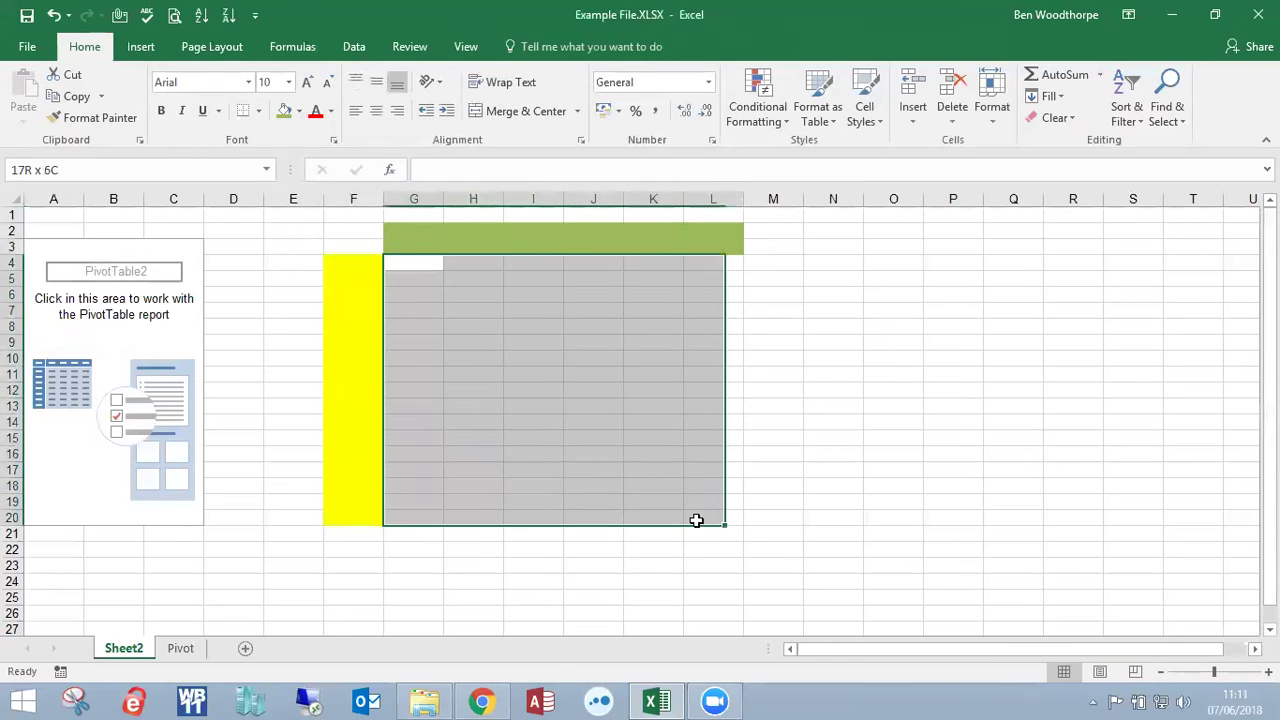
{"action": "left_click", "coordinate": [299, 111]}
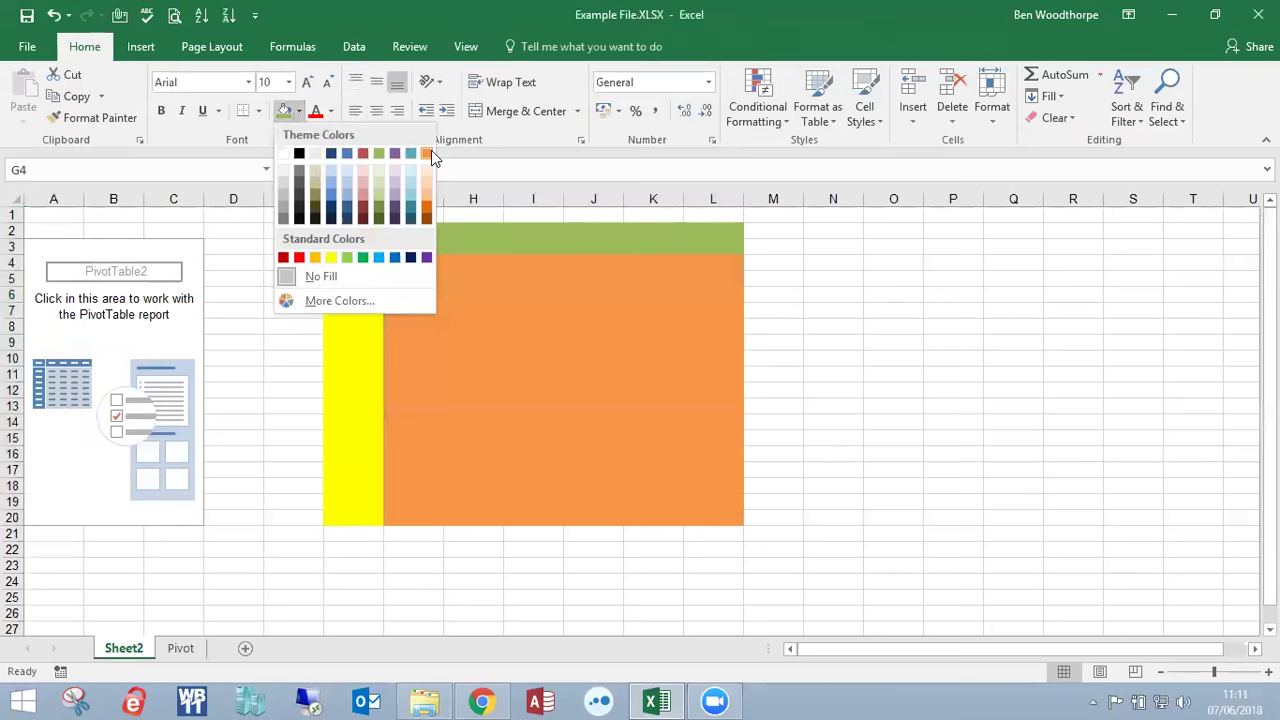
{"action": "left_click", "coordinate": [429, 152]}
- Enter "Label" in cell I2 of the green area and in cell F10 of the yellow area
{"action": "left_click", "coordinate": [138, 390]}
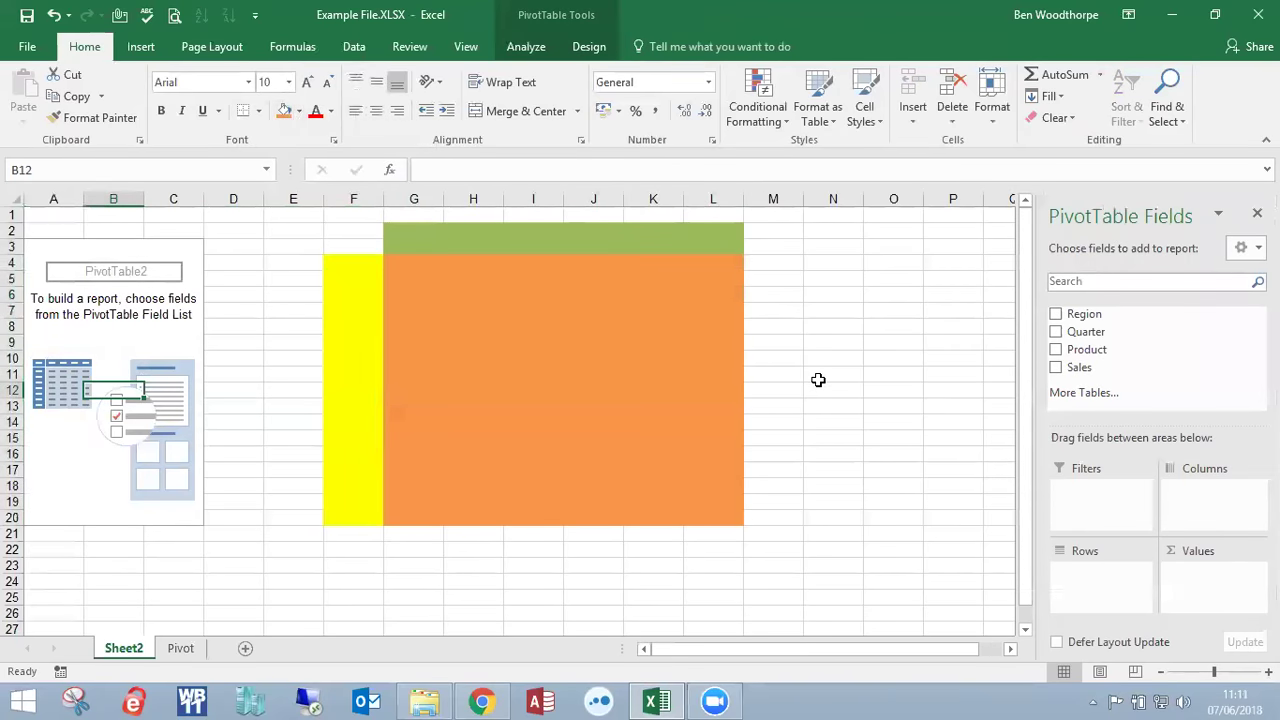
{"action": "left_click", "coordinate": [550, 233]}
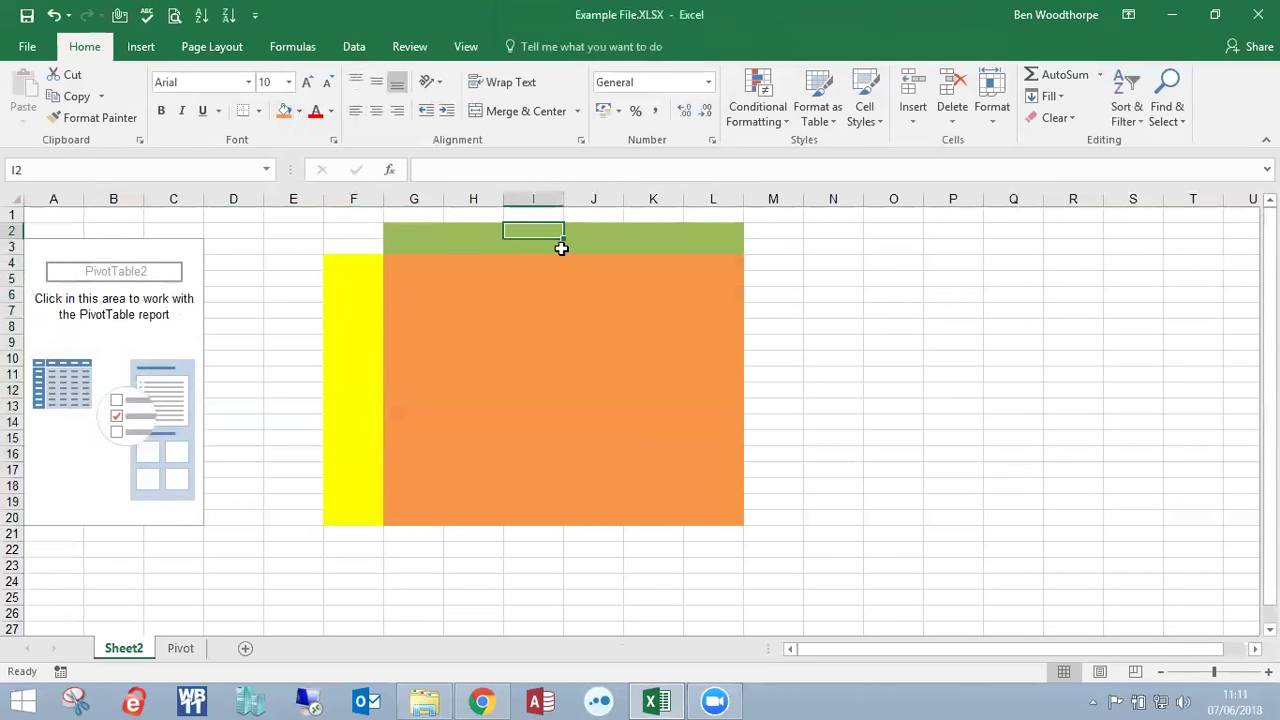
{"action": "type", "text": "Labek"}
{"action": "key", "text": "BackSpace"}
{"action": "type", "text": "l"}
{"action": "left_click", "coordinate": [340, 358]}
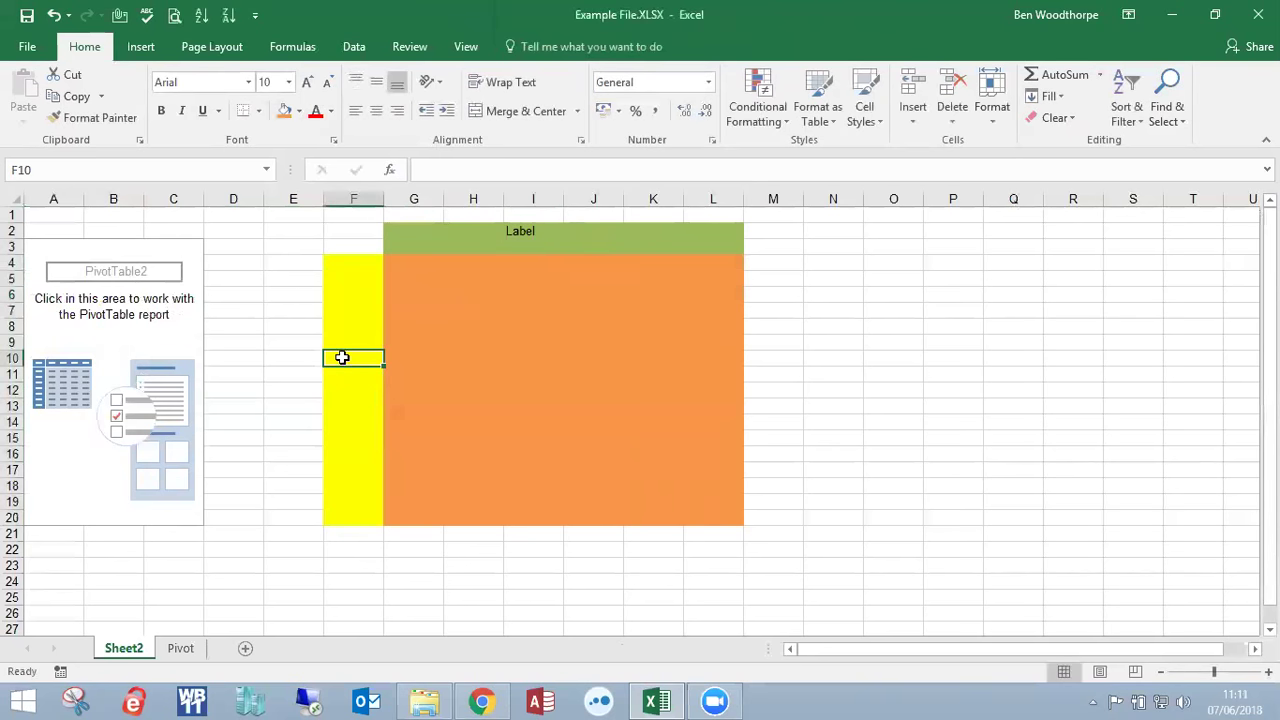
{"action": "type", "text": "Label"}
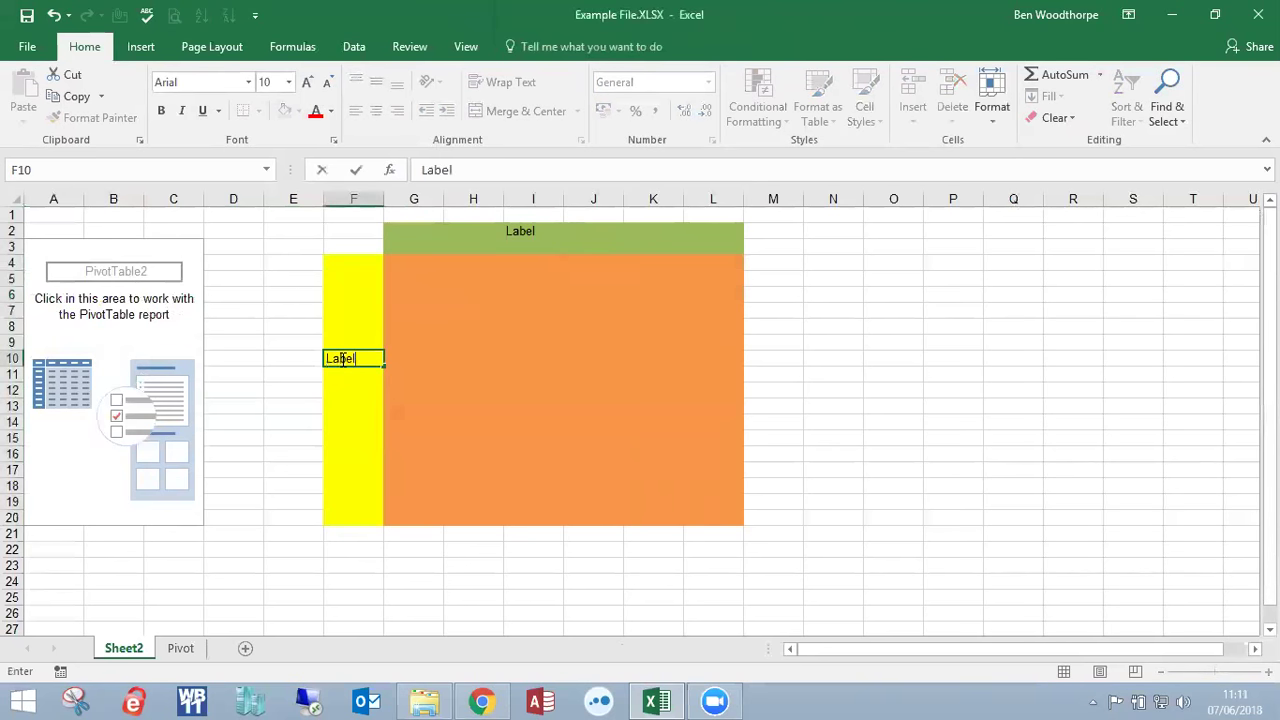
- Enter "Data / Maths" in cell J11 of the orange area
{"action": "left_click", "coordinate": [593, 375]}
{"action": "type", "text": "Data"}
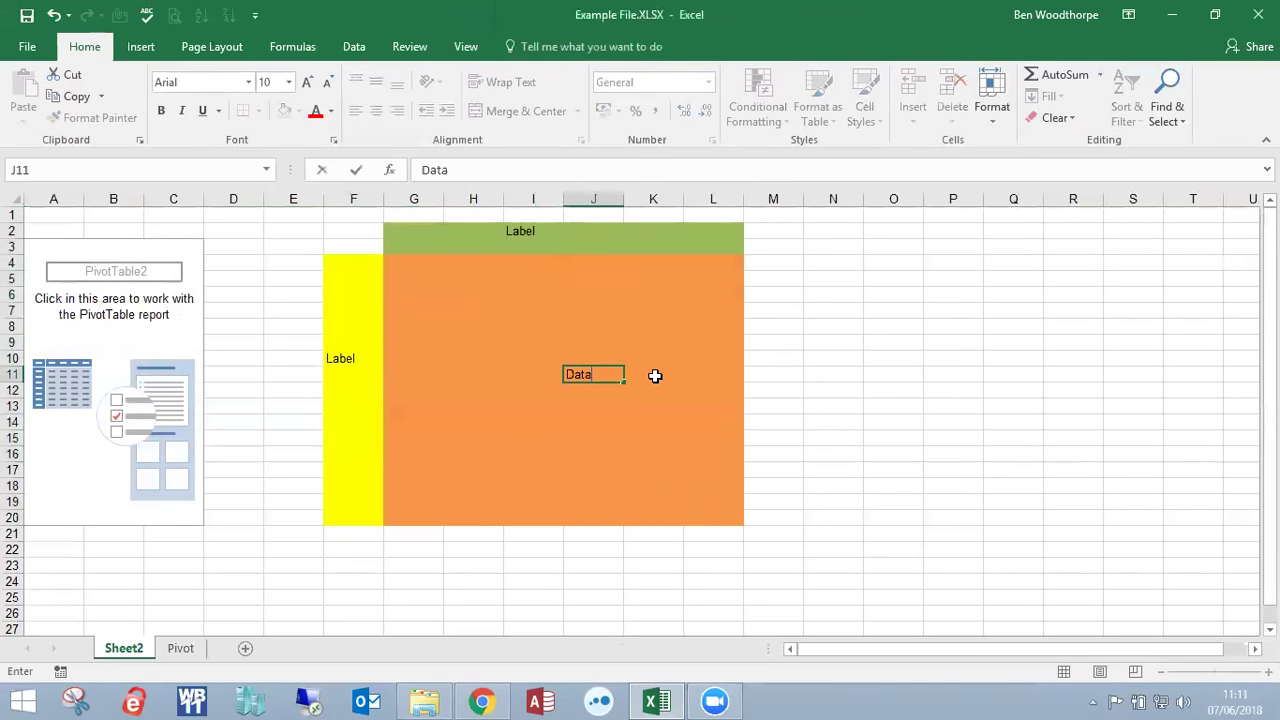
{"action": "type", "text": " / Maths"}
{"action": "key", "text": "Return"}
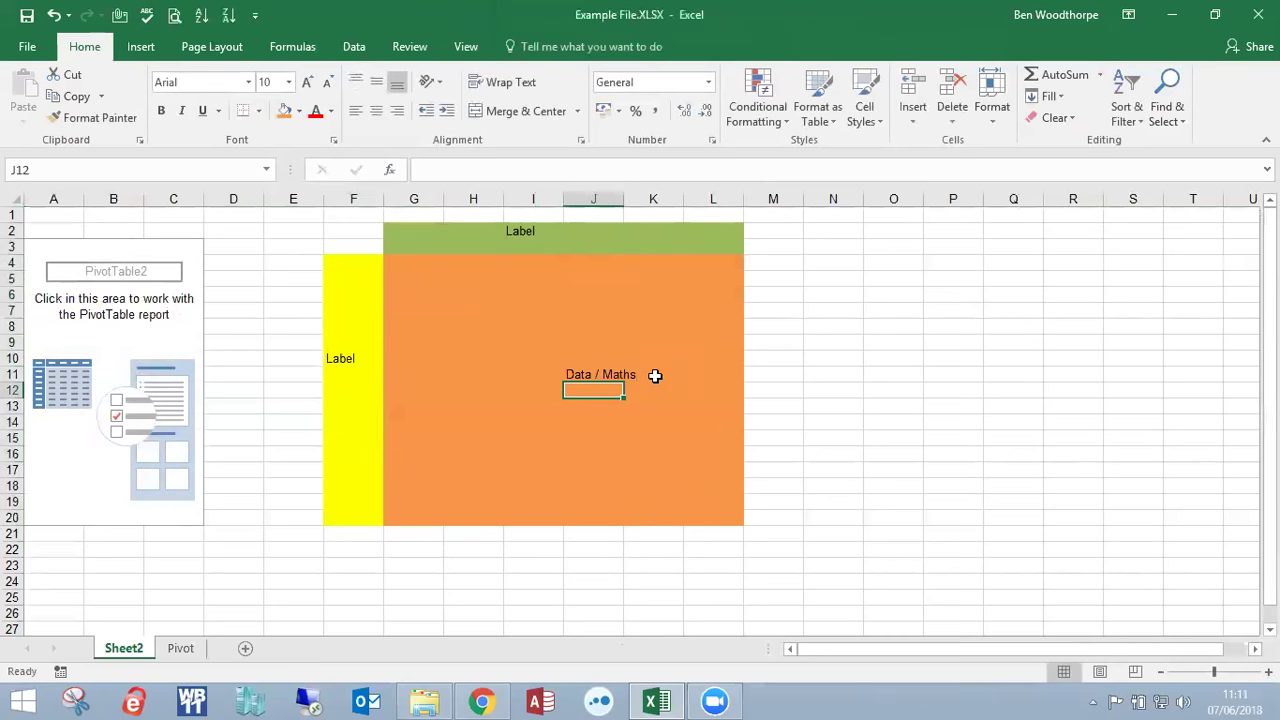
- Delete columns E to L containing the coloured layout sketch beside the PivotTable
{"action": "left_click", "coordinate": [78, 404]}
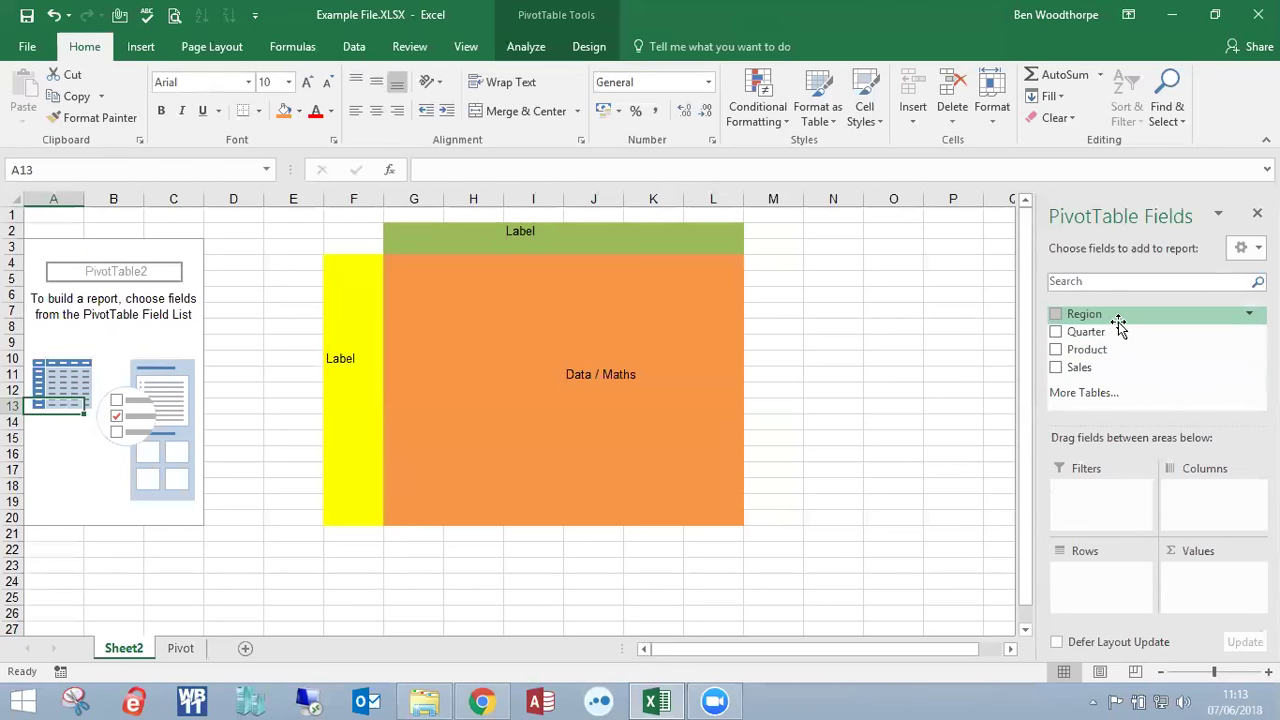
{"action": "left_click_drag", "start_coordinate": [1118, 323], "coordinate": [904, 501]}
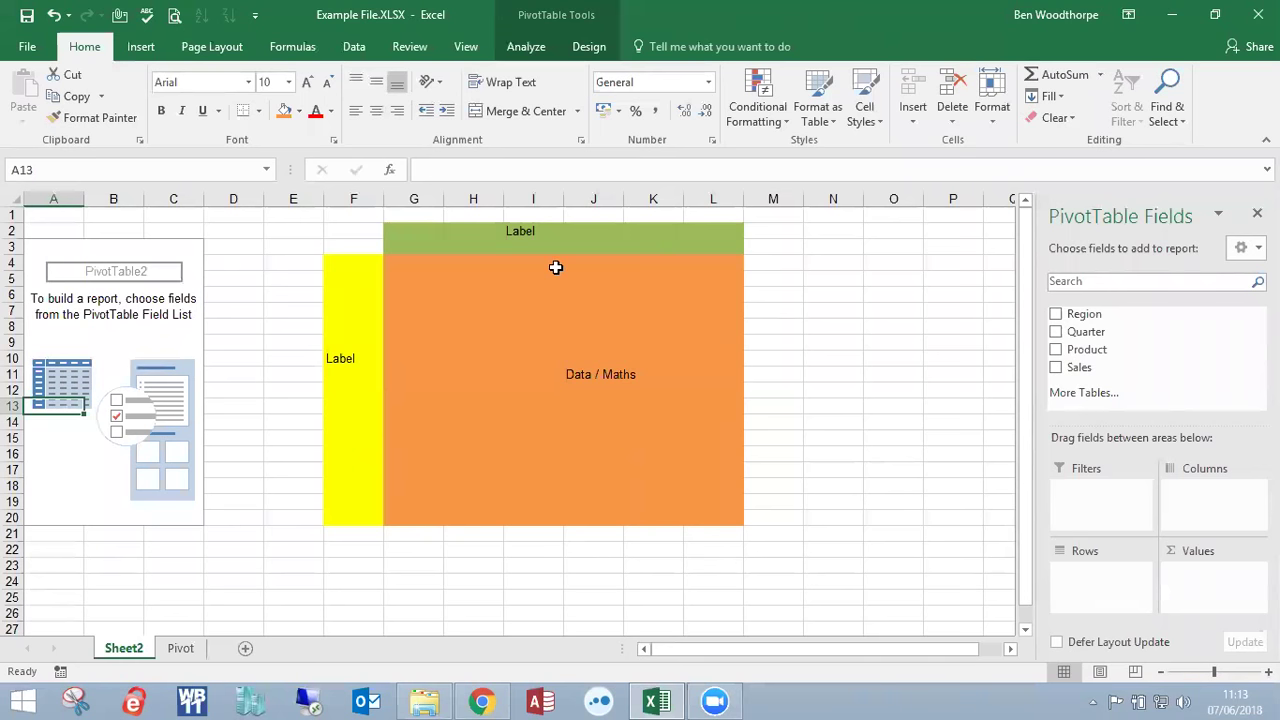
{"action": "left_click_drag", "start_coordinate": [293, 199], "coordinate": [737, 200]}
{"action": "right_click", "coordinate": [688, 278]}
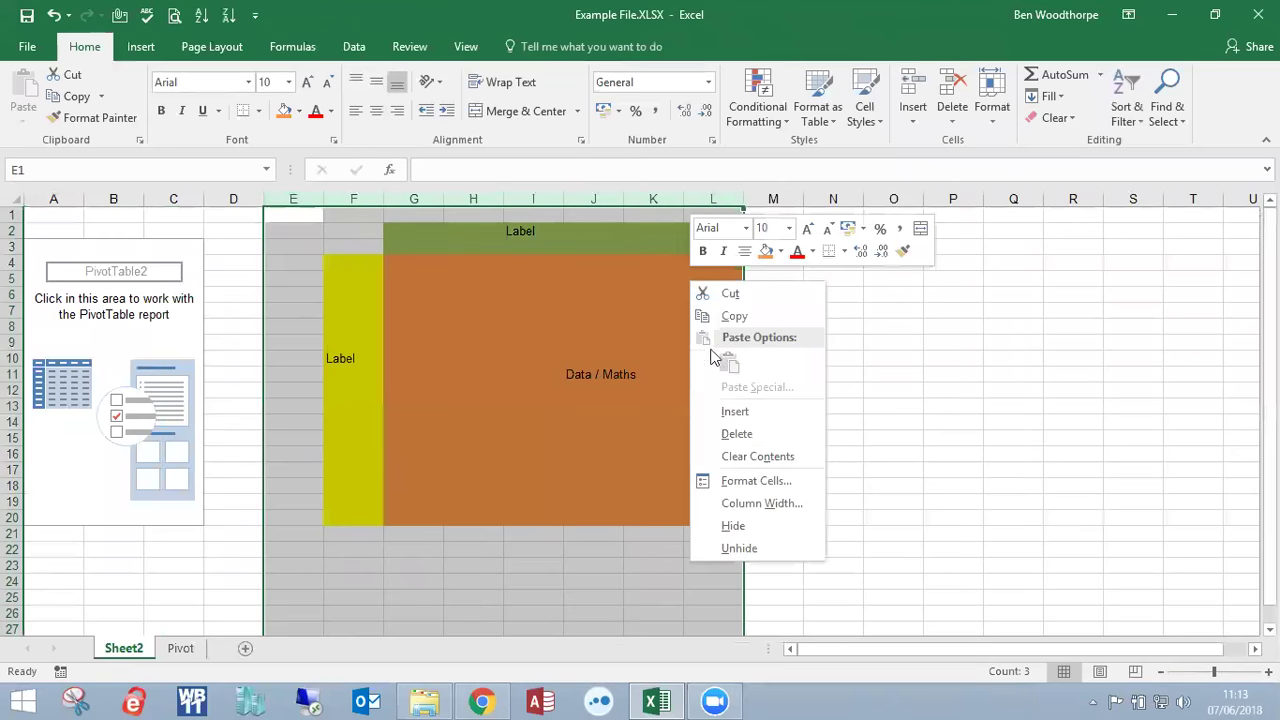
{"action": "left_click", "coordinate": [736, 434]}
- Add the Product field to the PivotTable's Rows area and enlarge the view of the resulting product list
{"action": "left_click", "coordinate": [66, 316]}
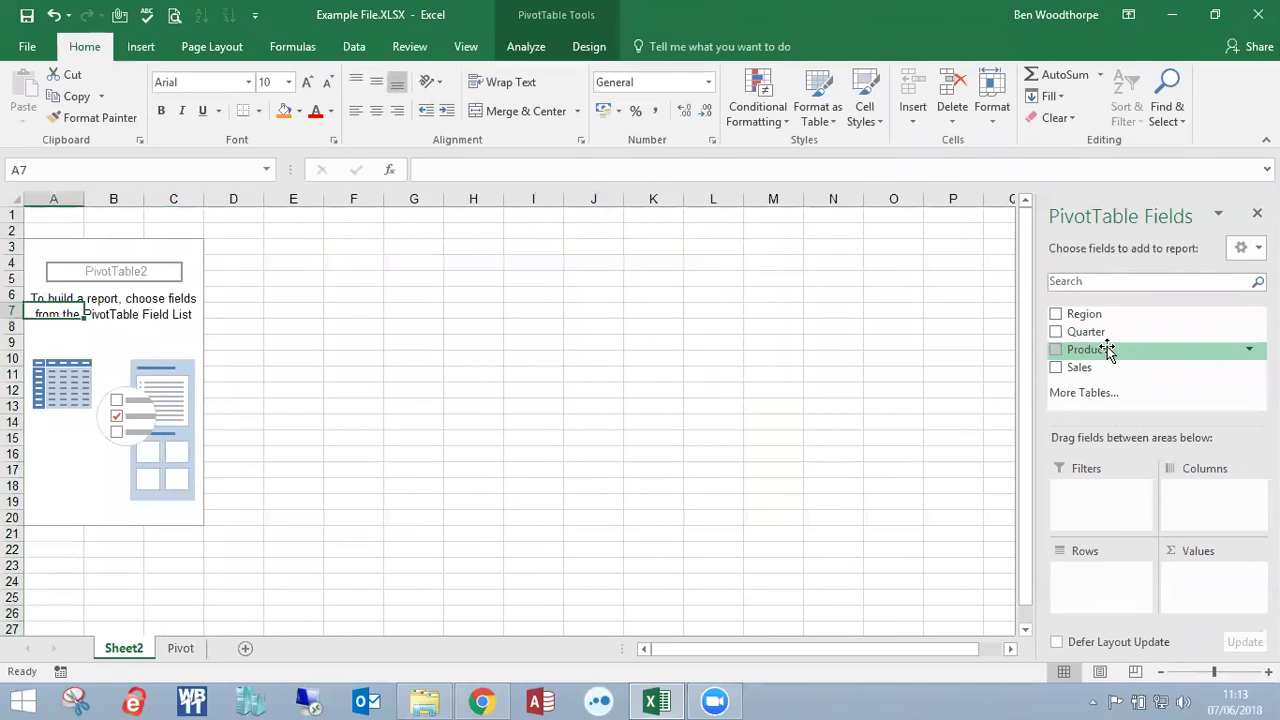
{"action": "left_click_drag", "start_coordinate": [1107, 349], "coordinate": [1108, 585]}
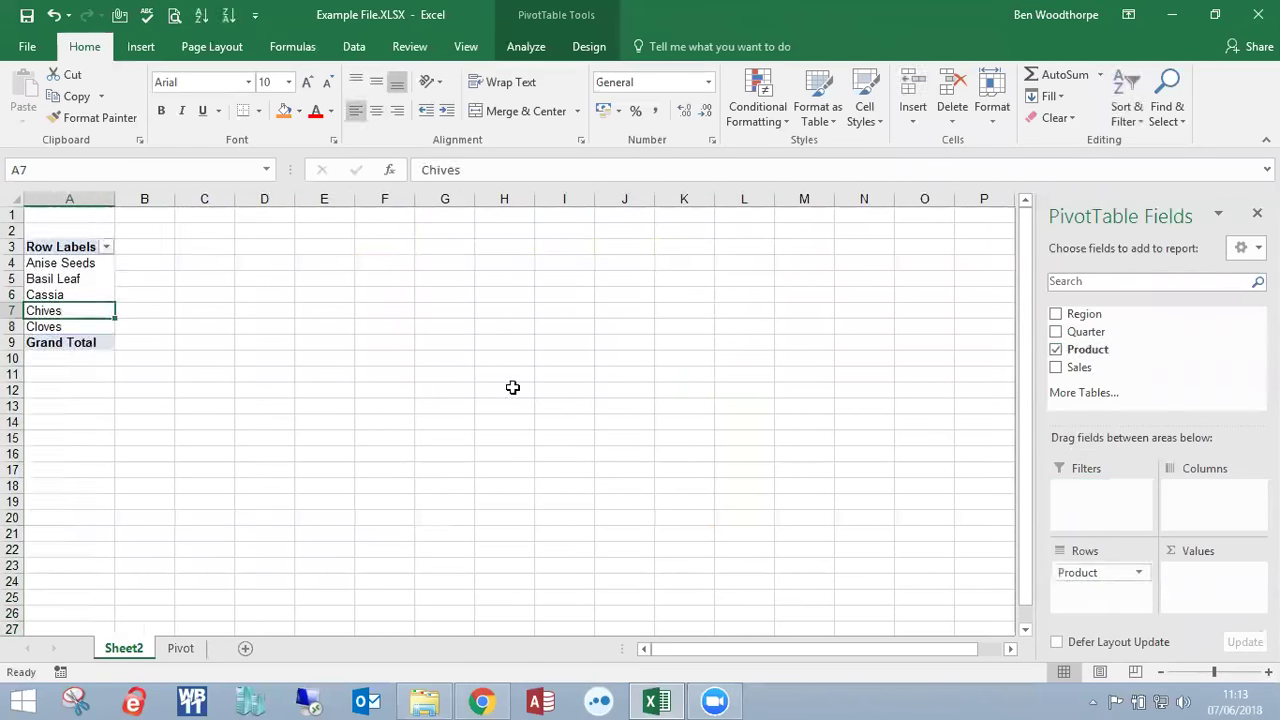
{"action": "left_click", "coordinate": [71, 278]}
{"action": "scroll", "coordinate": [141, 312], "scroll_direction": "up", "scroll_amount": 4}
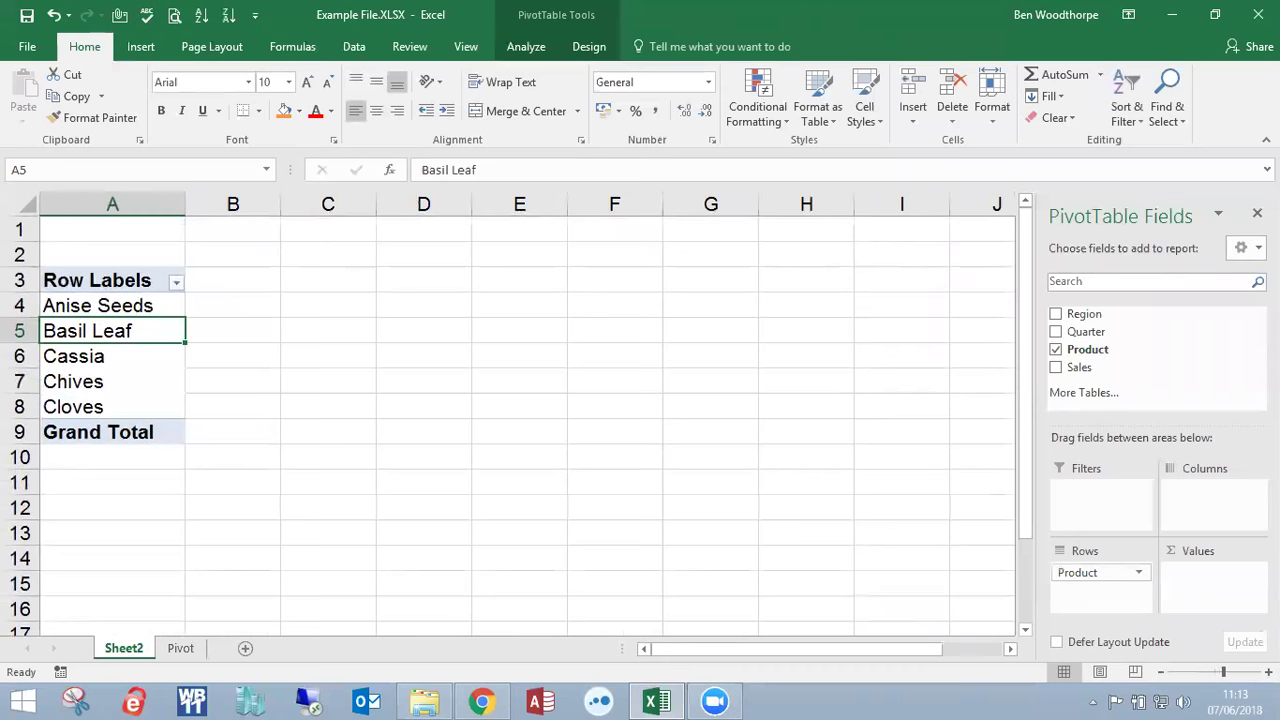
- Move the Product field to the PivotTable's Columns area, then return it to the Rows area
{"action": "left_click_drag", "start_coordinate": [1086, 583], "coordinate": [1200, 495]}
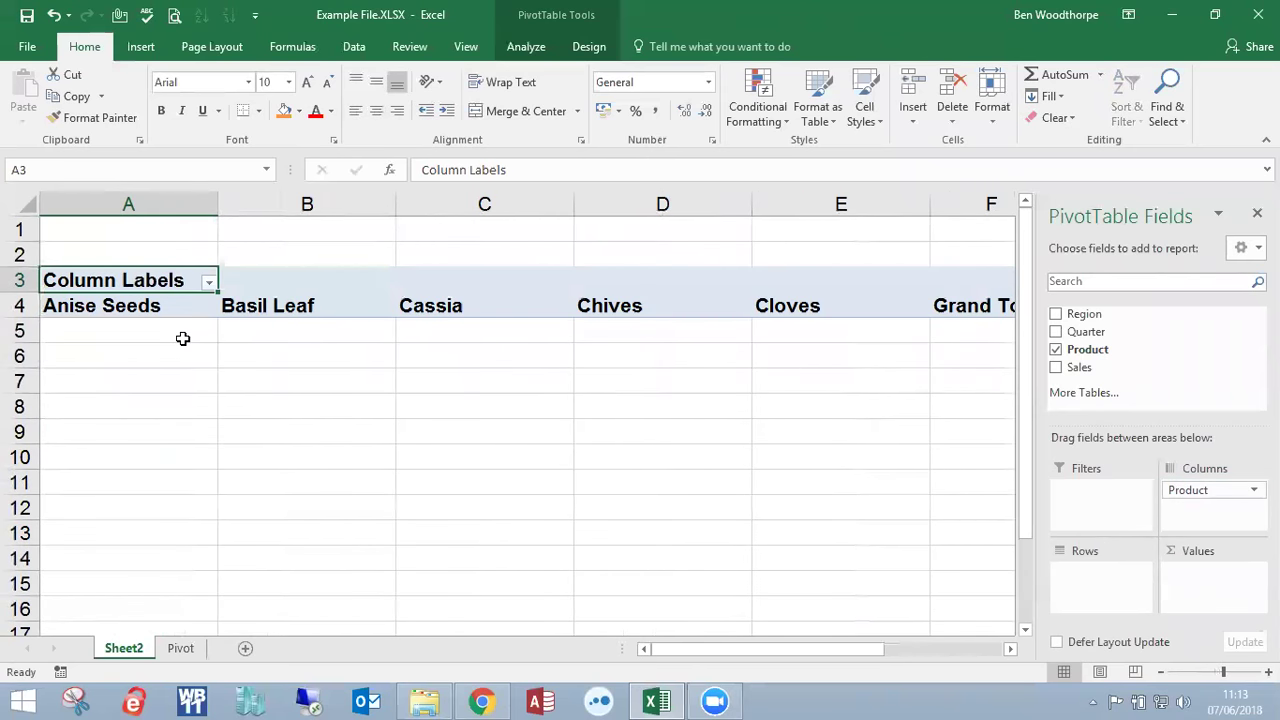
{"action": "left_click_drag", "start_coordinate": [1194, 488], "coordinate": [1100, 580]}
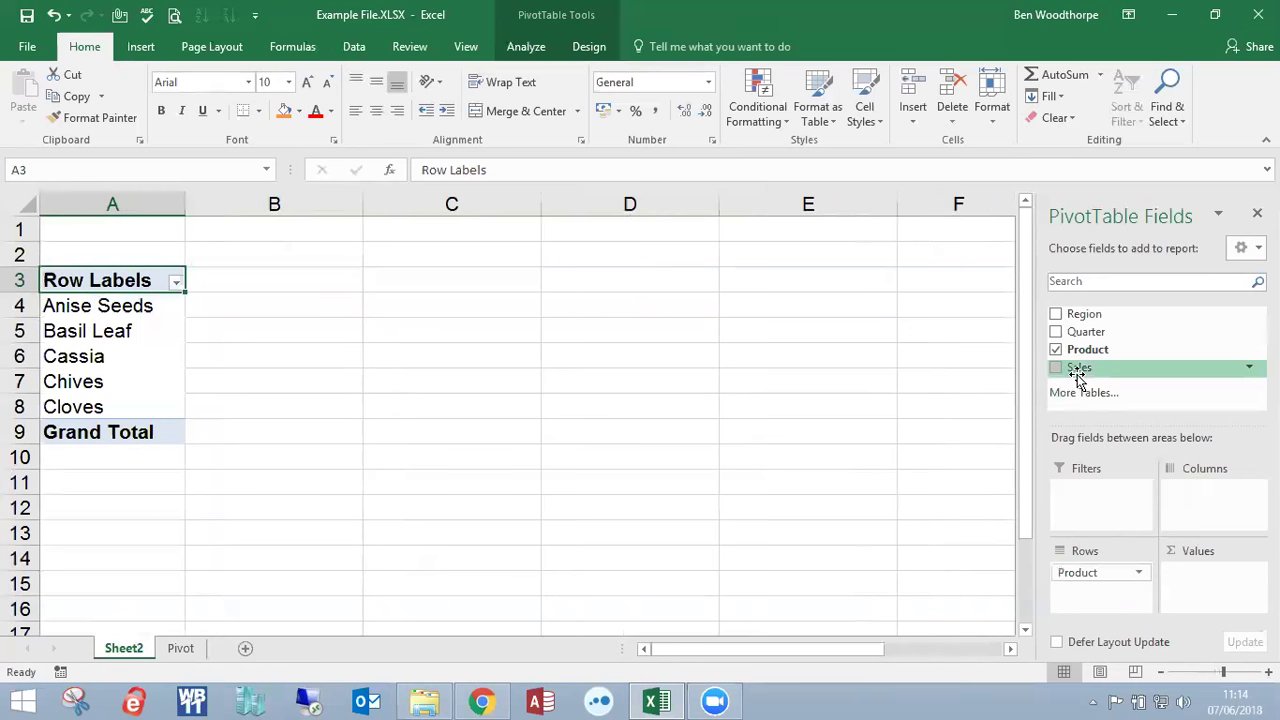
- Add the Sales field to the PivotTable's Values area and go through each product's total from Anise Seeds to Cloves
{"action": "mouse_move", "coordinate": [1077, 372]}
{"action": "left_mouse_down"}
{"action": "mouse_move", "coordinate": [1111, 449]}
{"action": "mouse_move", "coordinate": [1191, 563]}
{"action": "mouse_move", "coordinate": [1186, 597]}
{"action": "mouse_move", "coordinate": [1196, 580]}
{"action": "left_mouse_up"}
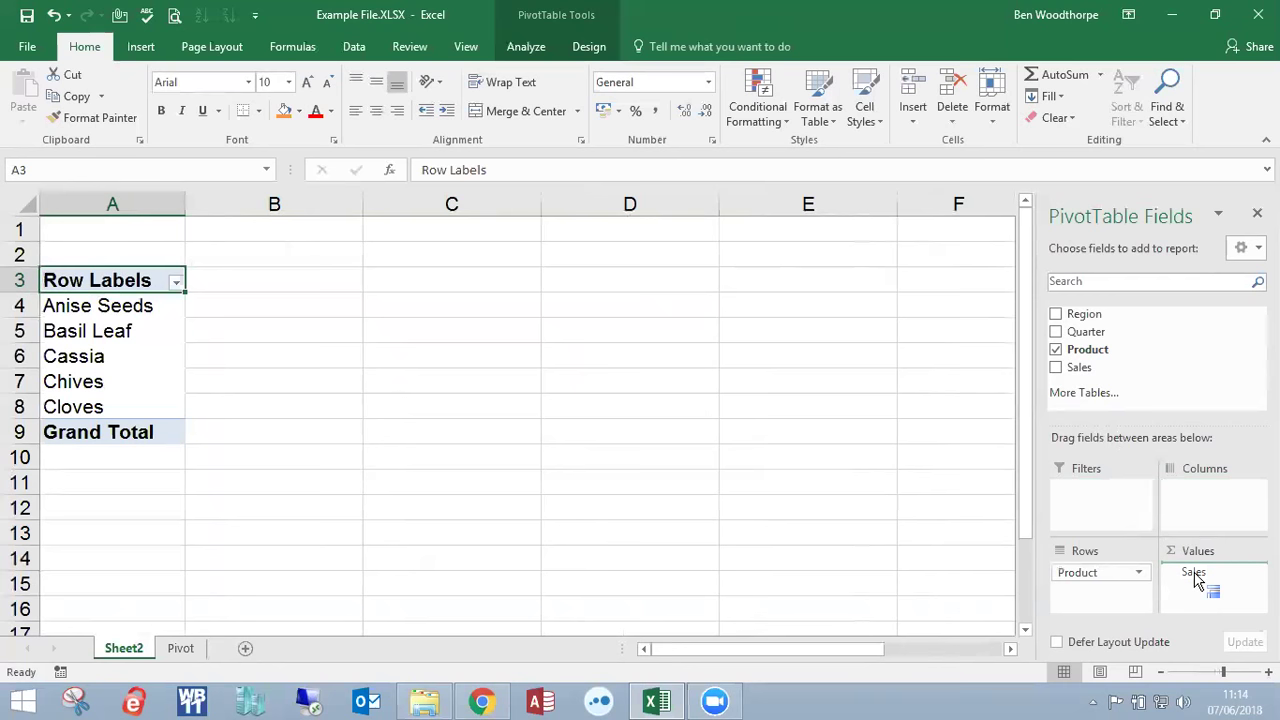
{"action": "left_click_drag", "start_coordinate": [1197, 581], "coordinate": [1195, 578]}
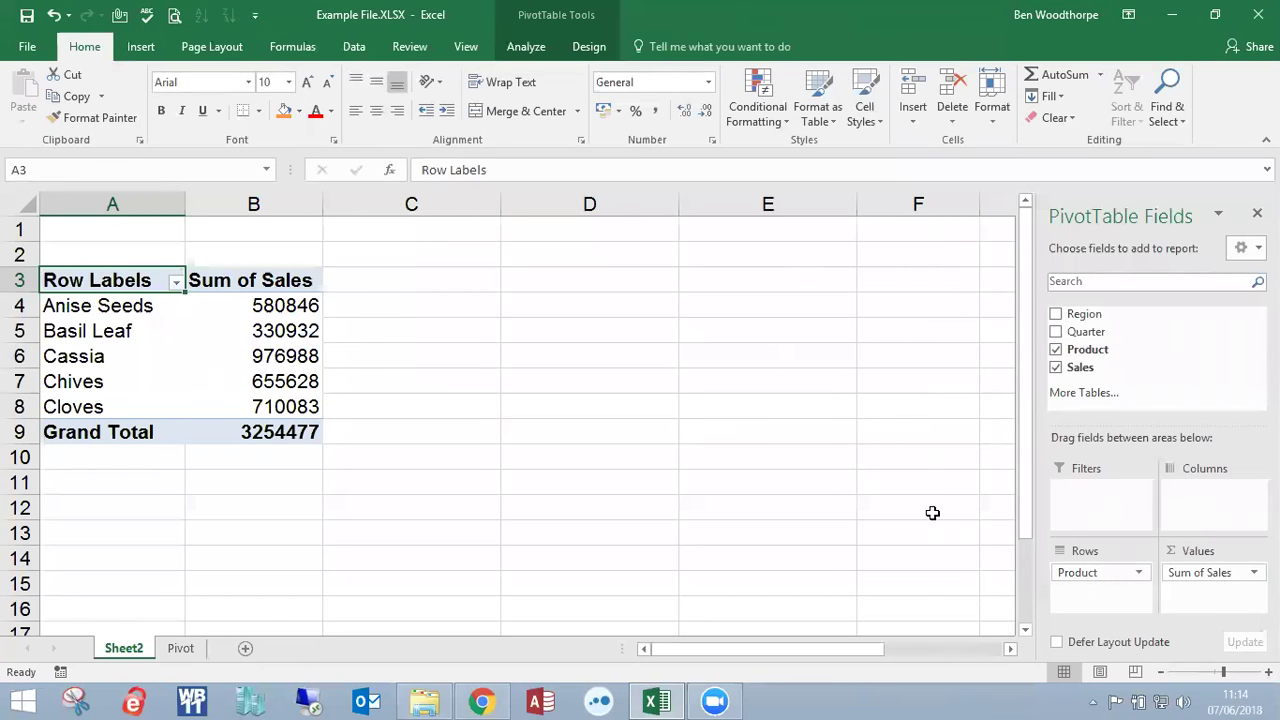
{"action": "left_click_drag", "start_coordinate": [120, 305], "coordinate": [243, 303]}
{"action": "left_click_drag", "start_coordinate": [170, 332], "coordinate": [240, 340]}
{"action": "left_click_drag", "start_coordinate": [150, 357], "coordinate": [245, 360]}
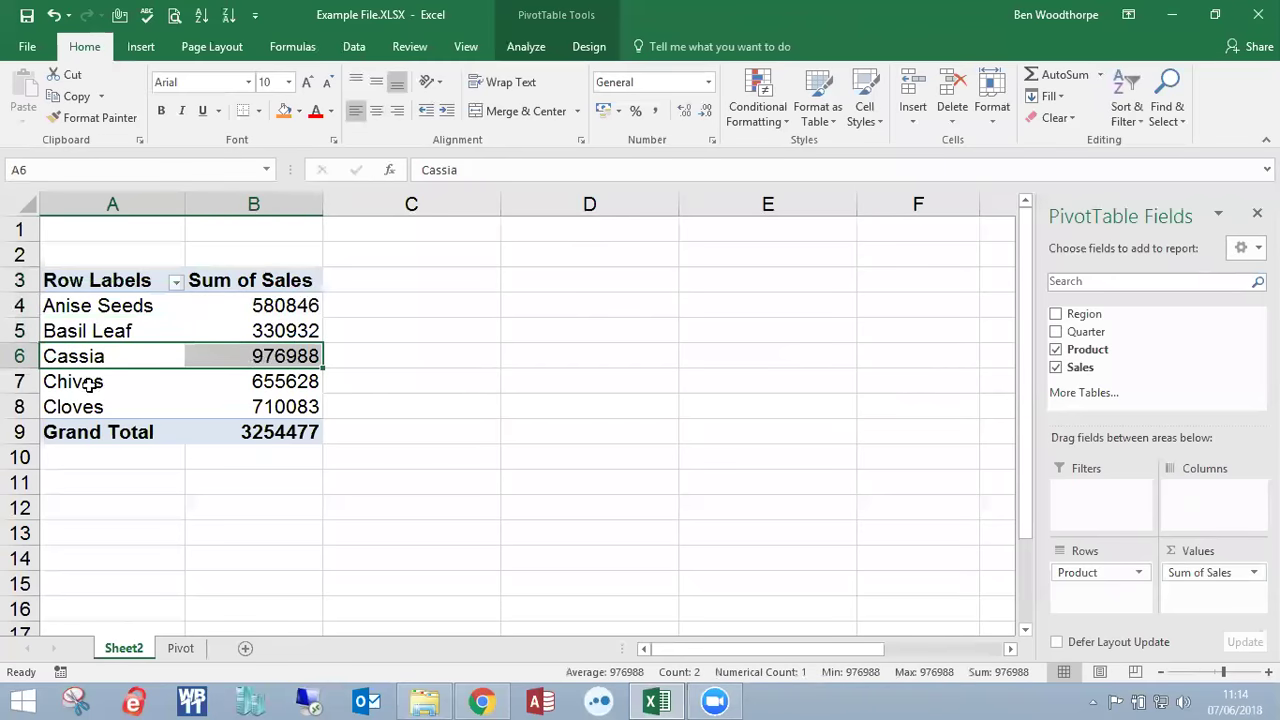
{"action": "left_click_drag", "start_coordinate": [94, 380], "coordinate": [250, 383]}
{"action": "left_click_drag", "start_coordinate": [90, 407], "coordinate": [312, 420]}
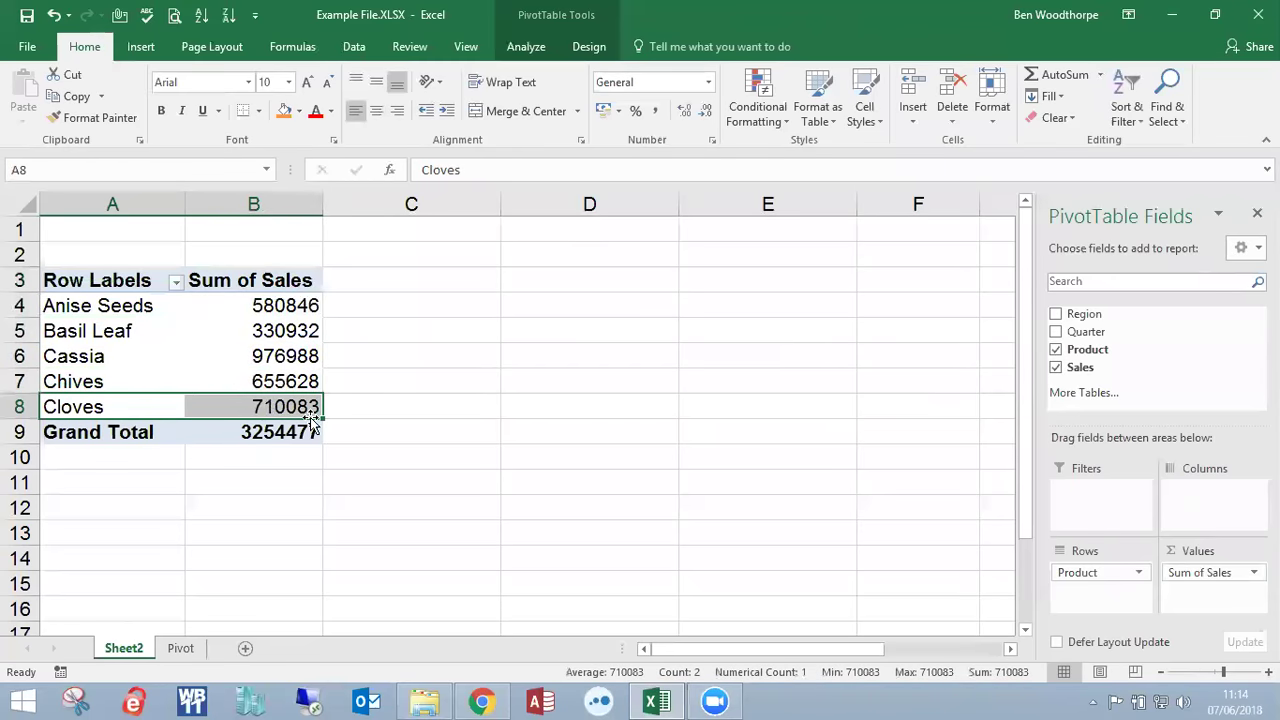
- Try the Product field as column headings with the sales totals, then put it back in the Rows area
{"action": "left_click_drag", "start_coordinate": [1060, 572], "coordinate": [1190, 495]}
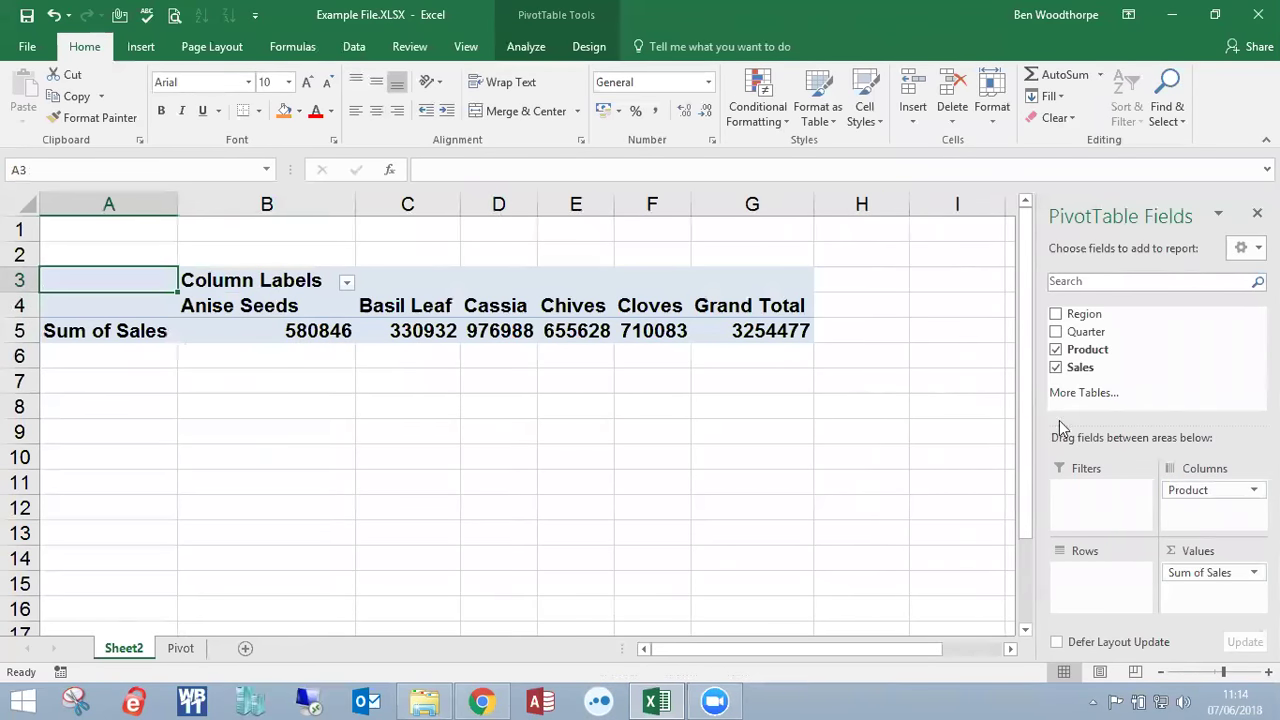
{"action": "left_click_drag", "start_coordinate": [1177, 497], "coordinate": [1063, 592]}
{"action": "mouse_move", "coordinate": [1084, 571]}
{"action": "left_mouse_down"}
{"action": "mouse_move", "coordinate": [1177, 514]}
{"action": "mouse_move", "coordinate": [1183, 491]}
{"action": "mouse_move", "coordinate": [1100, 585]}
{"action": "left_mouse_up"}
{"action": "left_click_drag", "start_coordinate": [1085, 573], "coordinate": [1137, 578]}
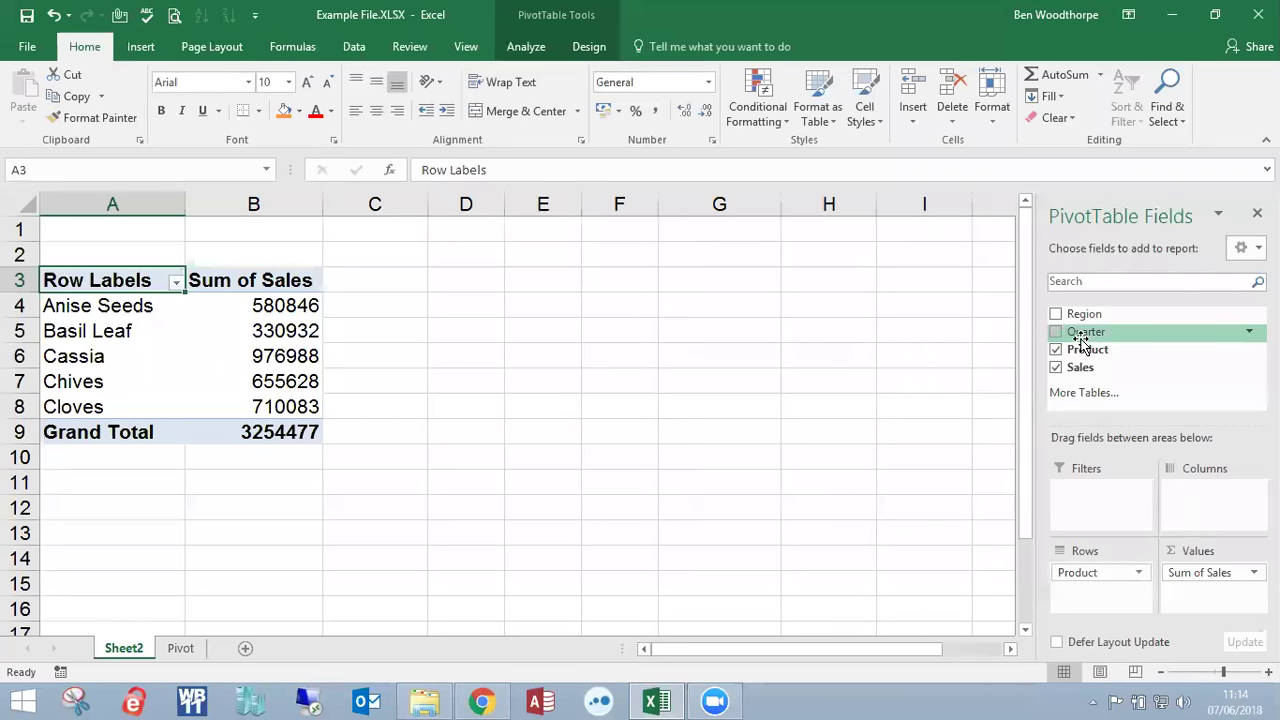
- Add the Quarter field to the PivotTable's Columns area to split product sales by quarter
{"action": "left_click_drag", "start_coordinate": [1081, 342], "coordinate": [1202, 510]}
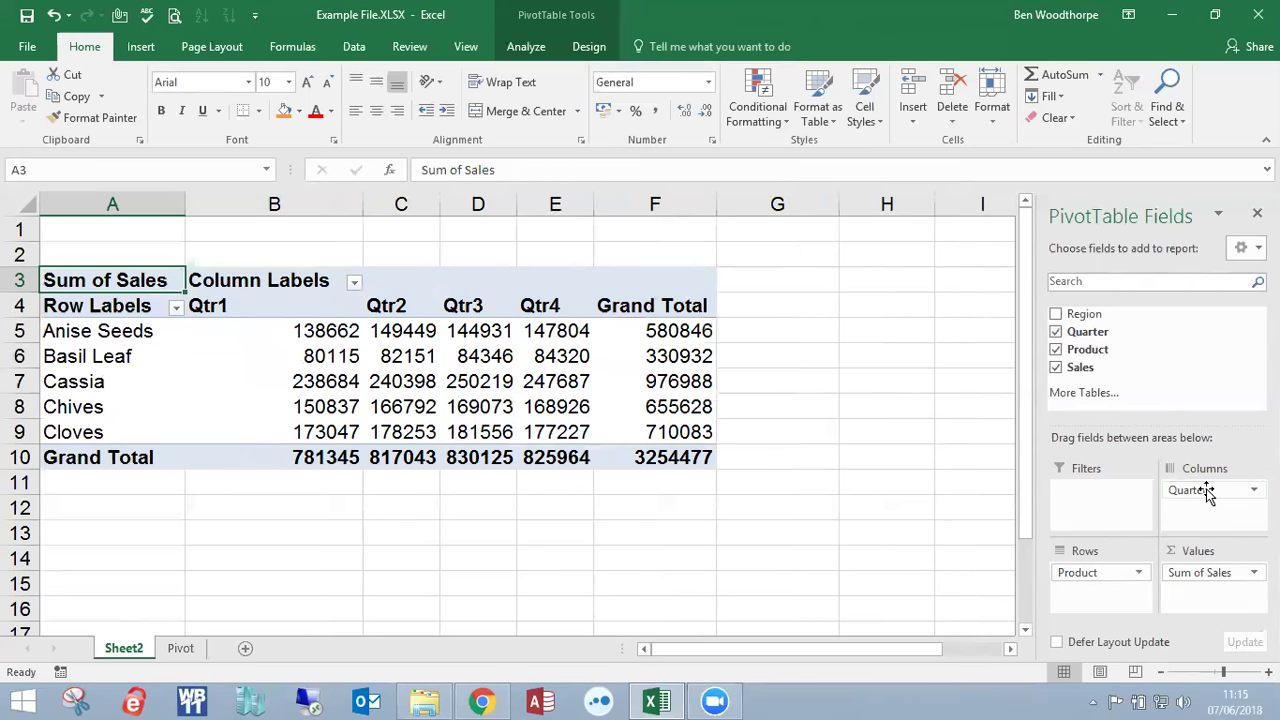
{"action": "left_click", "coordinate": [1098, 576]}
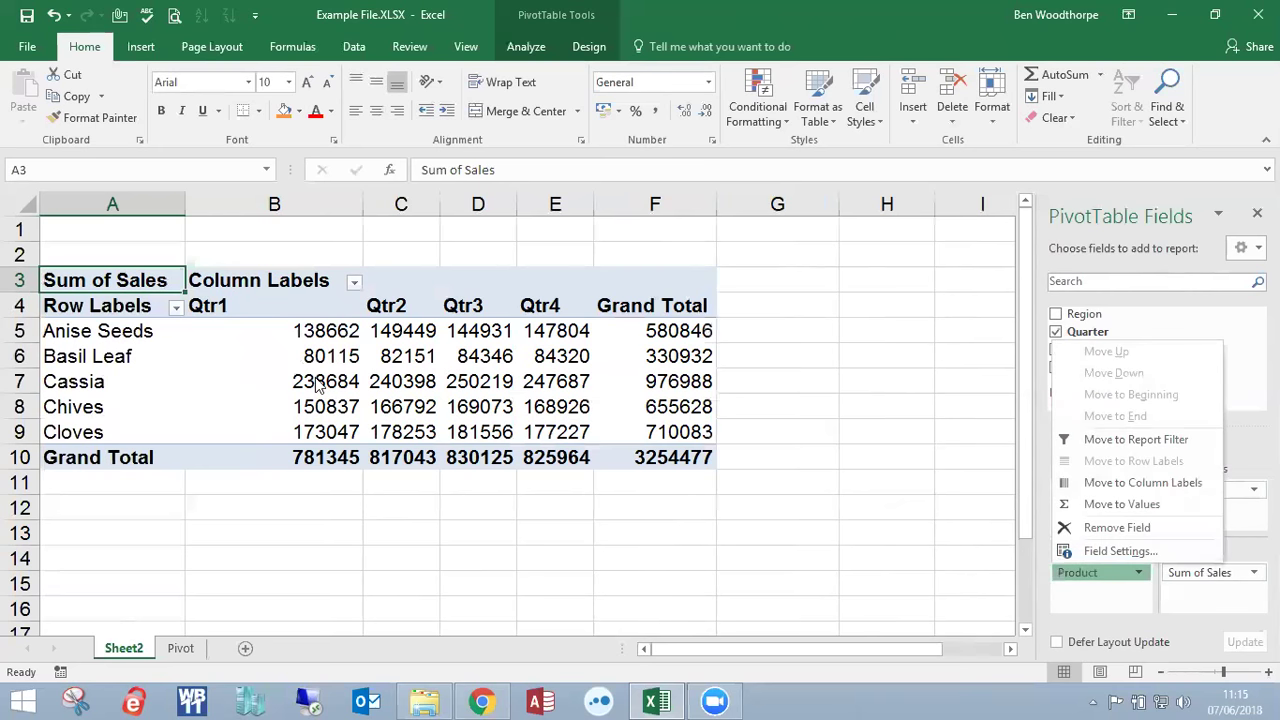
- Fill the product names in A5:A9 yellow and the quarter headings in B4:E4 green
{"action": "left_click", "coordinate": [107, 323]}
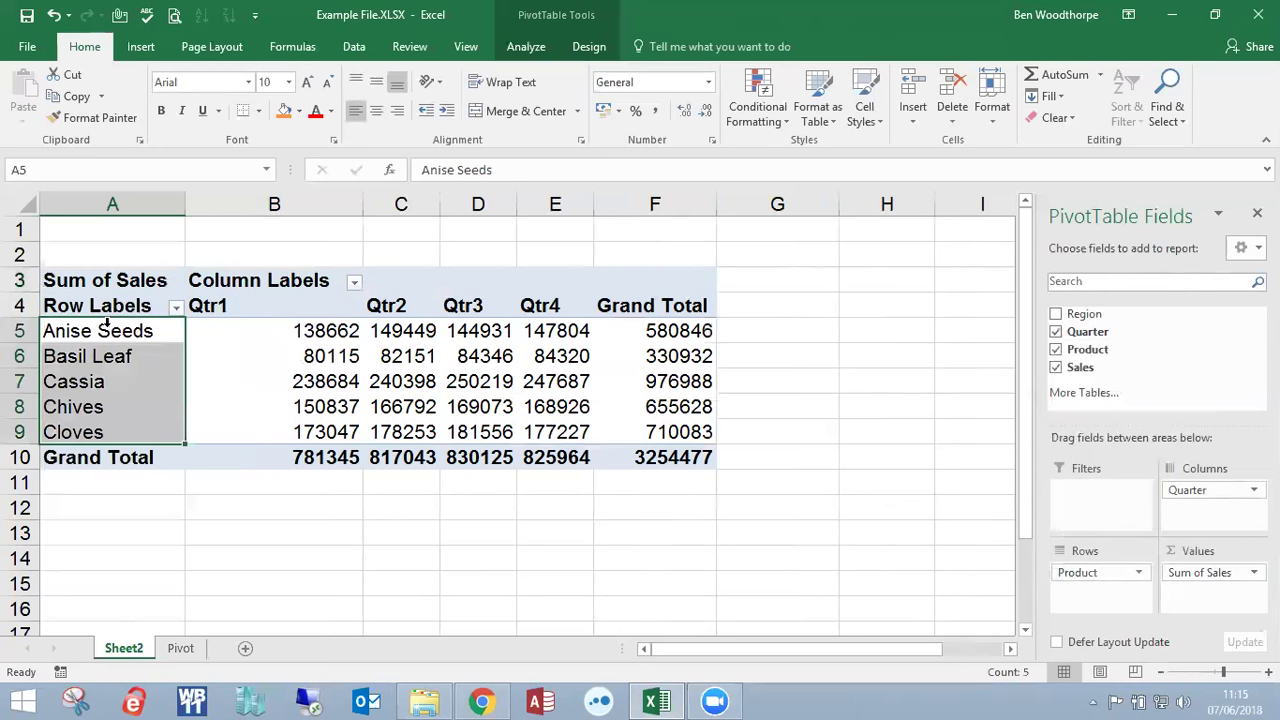
{"action": "left_click", "coordinate": [298, 111]}
{"action": "left_click", "coordinate": [331, 257]}
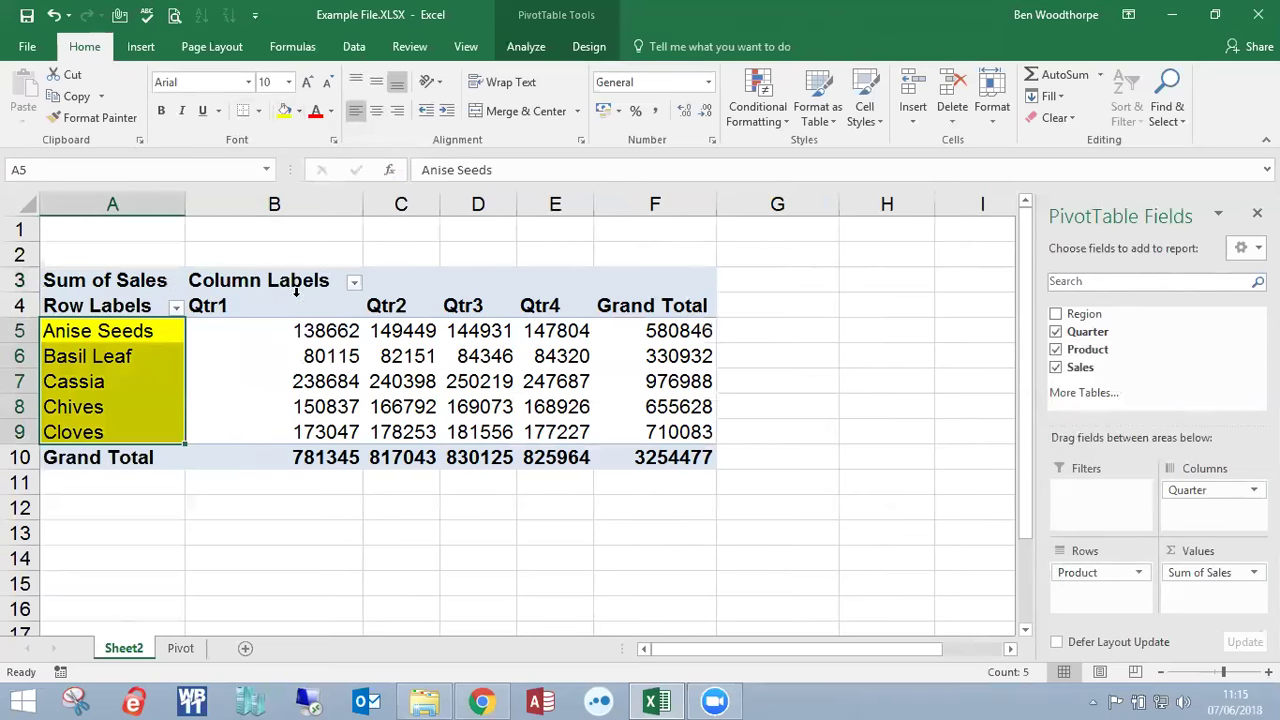
{"action": "left_click_drag", "start_coordinate": [223, 316], "coordinate": [537, 300]}
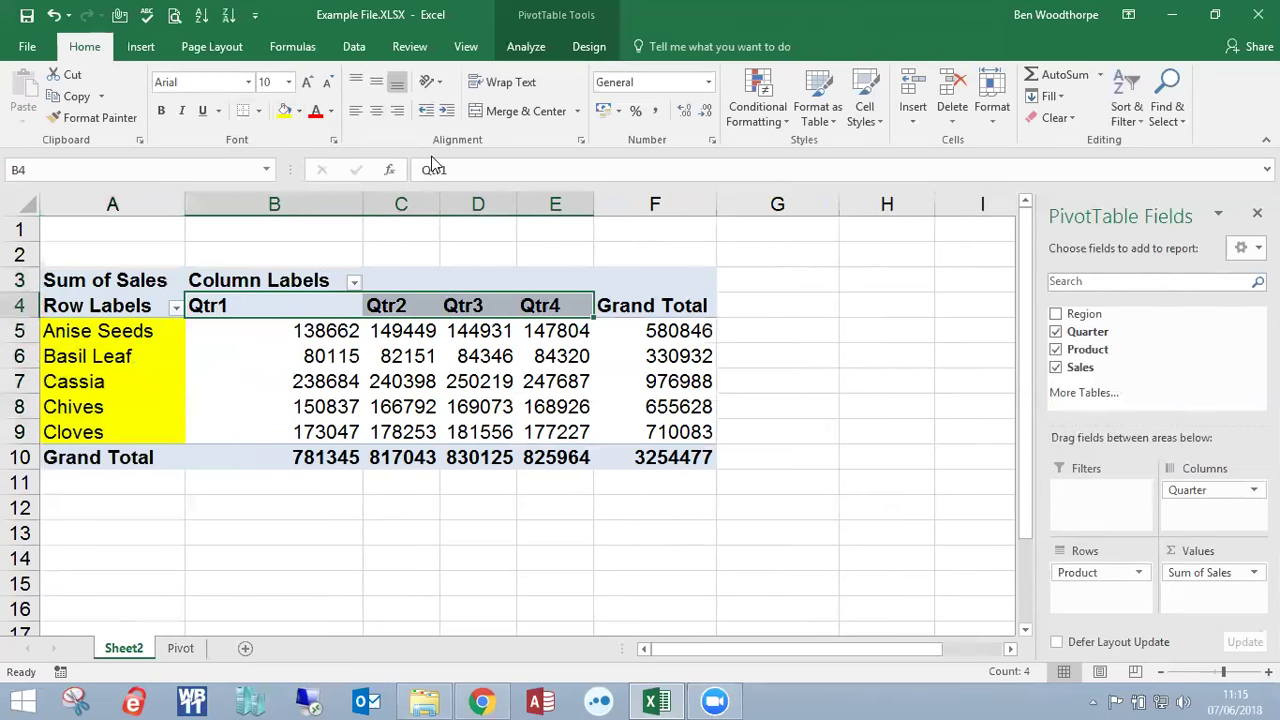
{"action": "left_click", "coordinate": [297, 111]}
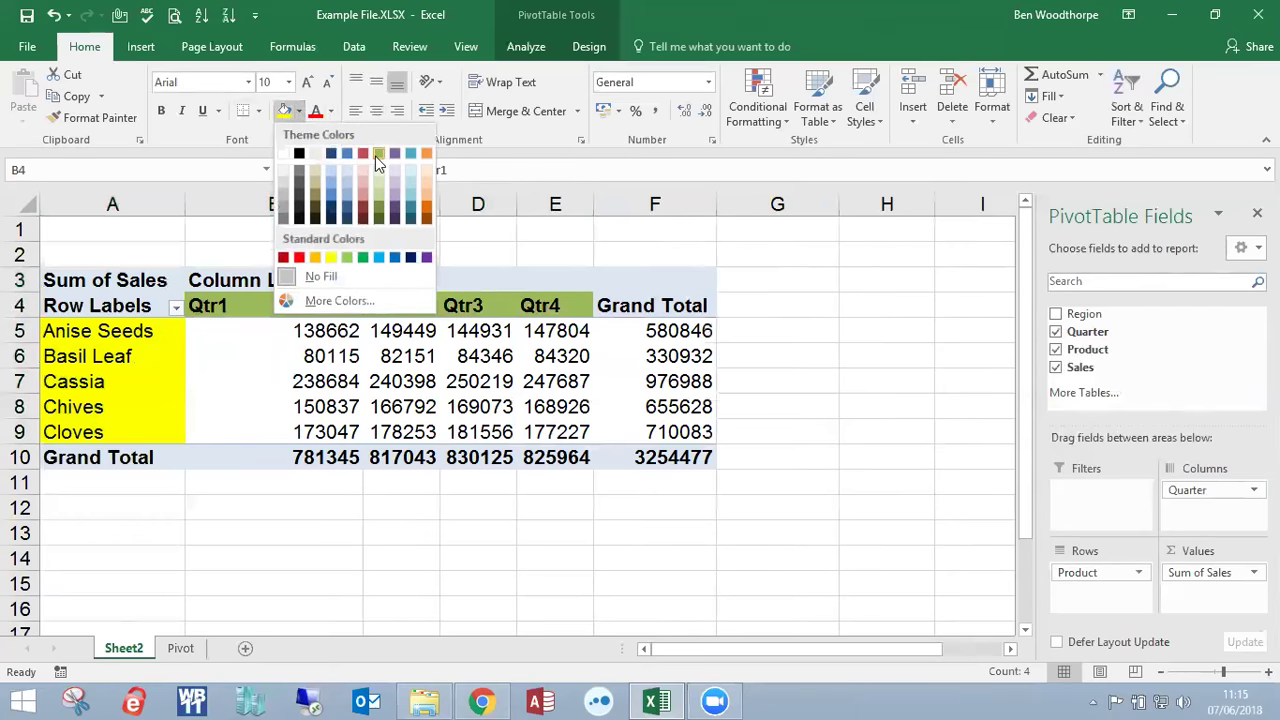
{"action": "left_click", "coordinate": [377, 156]}
- Fill the sales values in B5:E9 orange and point out the data area
{"action": "left_click_drag", "start_coordinate": [258, 333], "coordinate": [546, 429]}
{"action": "left_click", "coordinate": [297, 111]}
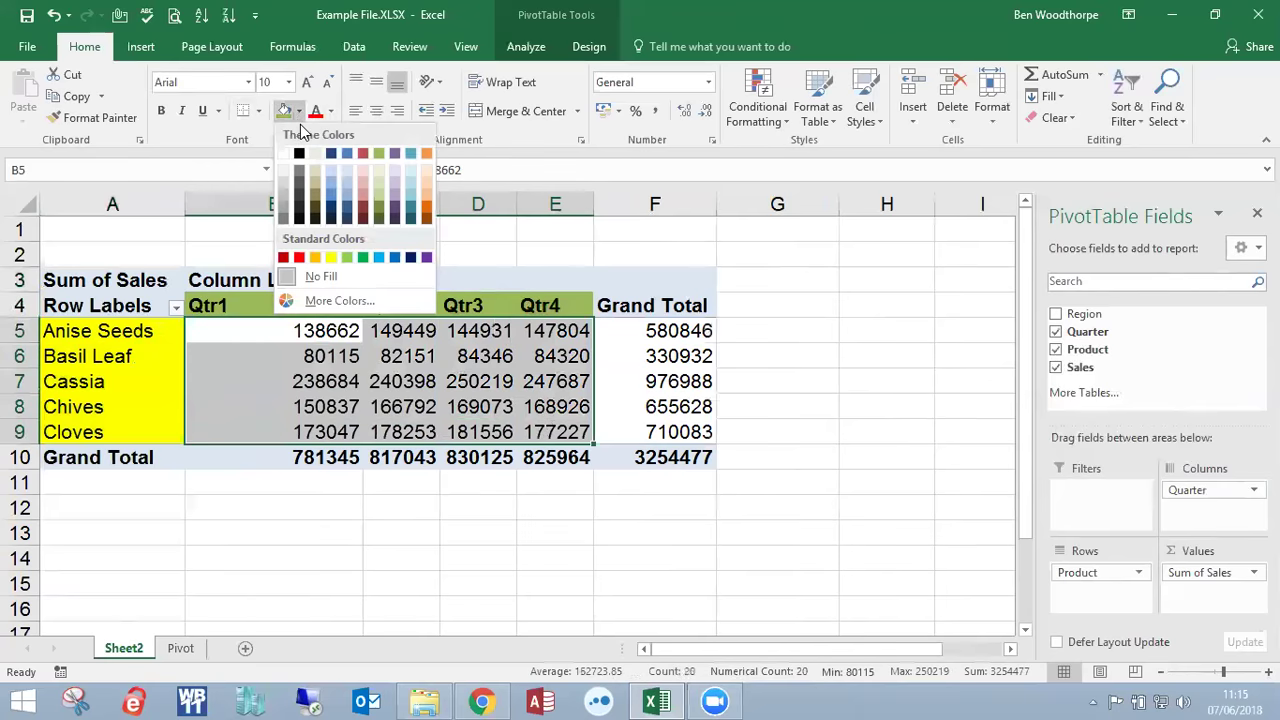
{"action": "left_click", "coordinate": [426, 156]}
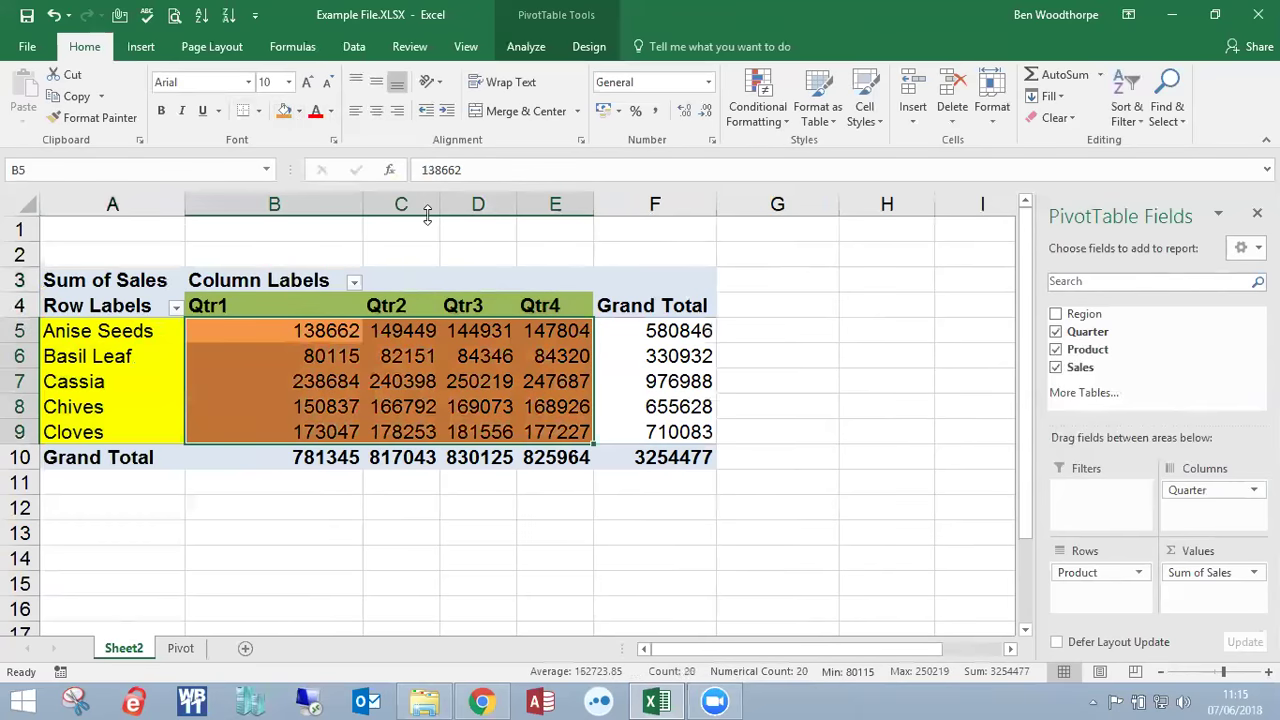
{"action": "left_click", "coordinate": [441, 381]}
{"action": "left_click_drag", "start_coordinate": [200, 356], "coordinate": [449, 406]}
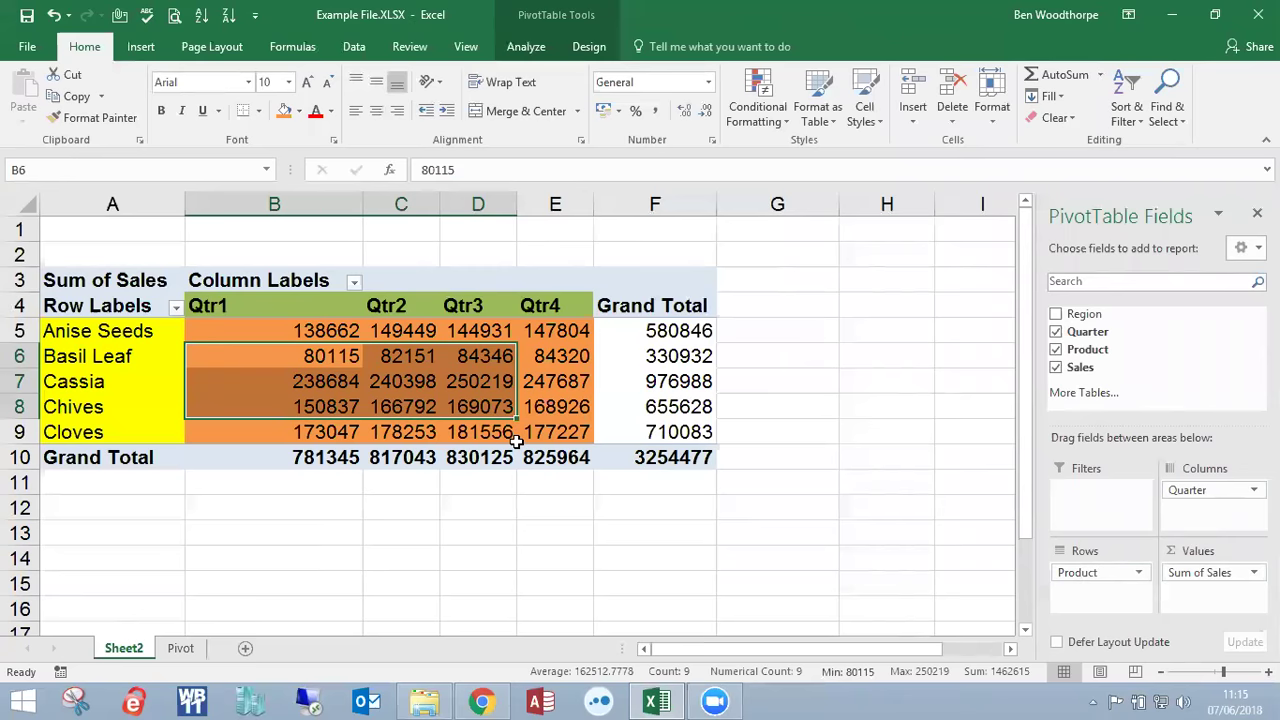
{"action": "left_click", "coordinate": [535, 373]}
- Undo the orange, green and yellow fills on the PivotTable
{"action": "key", "text": "ctrl+z"}
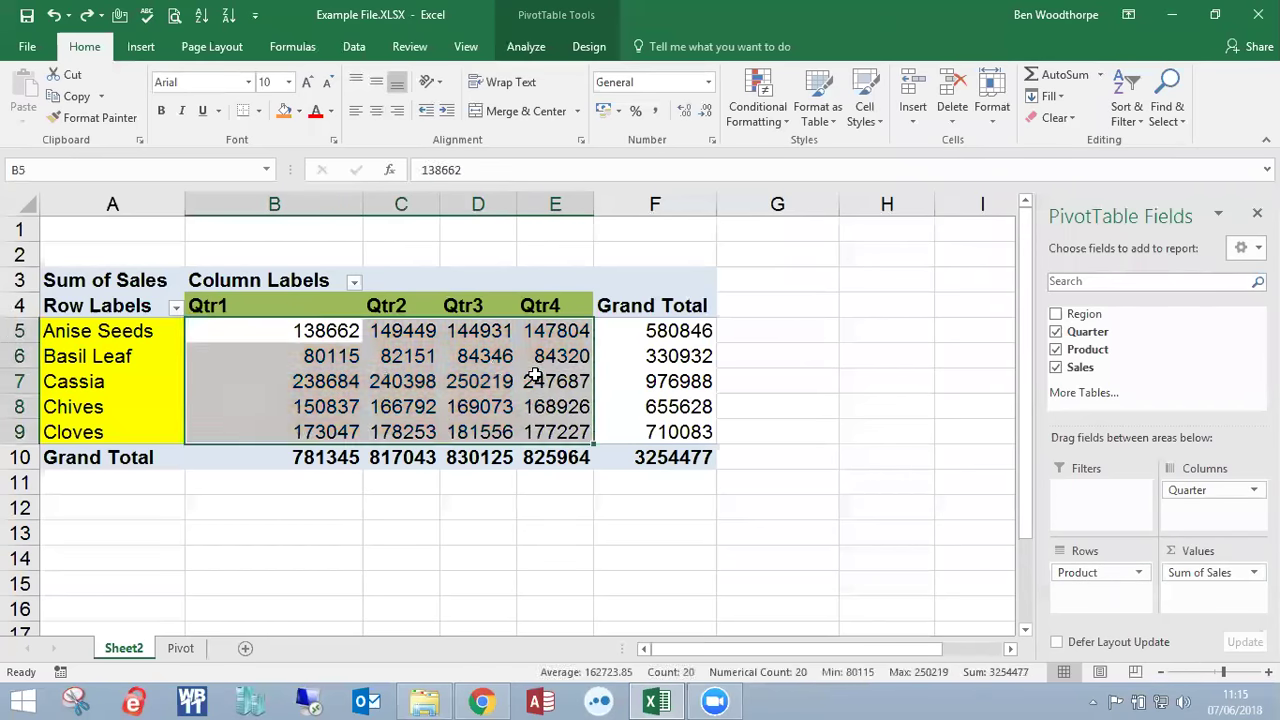
{"action": "key", "text": "ctrl+z"}
{"action": "key", "text": "ctrl+z"}
{"action": "left_click", "coordinate": [535, 373]}
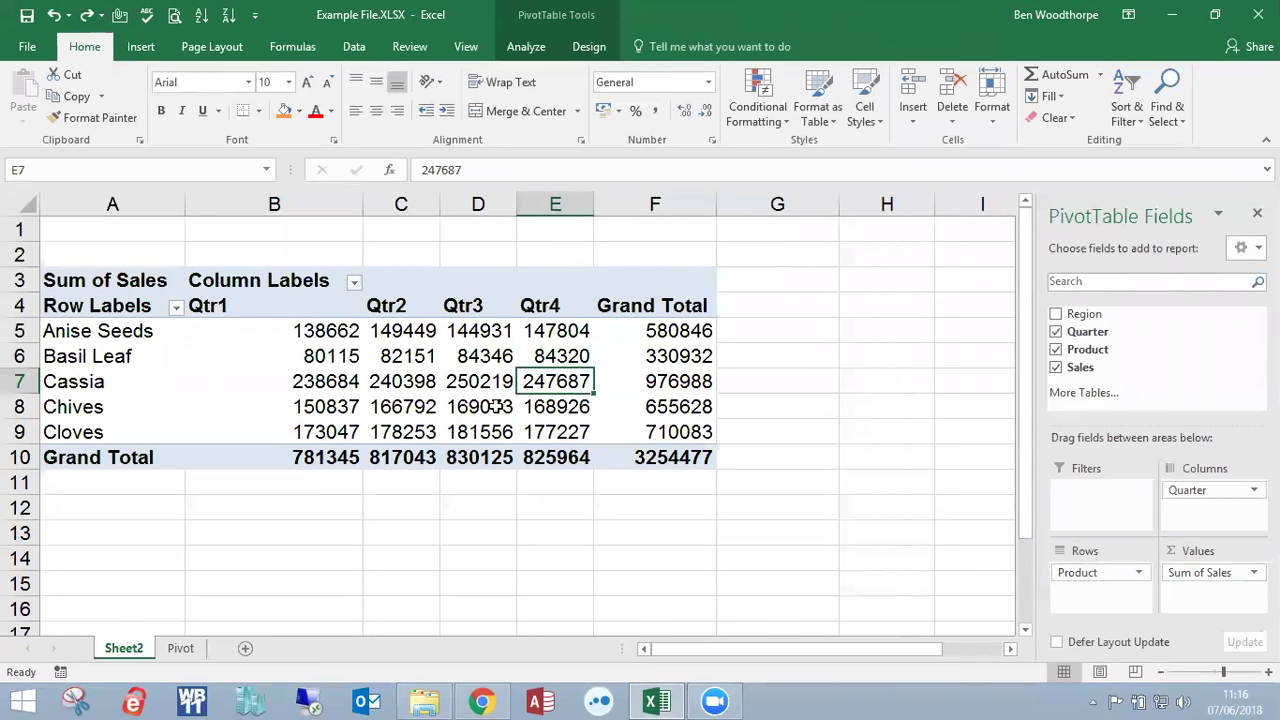
{"action": "left_click", "coordinate": [92, 340]}
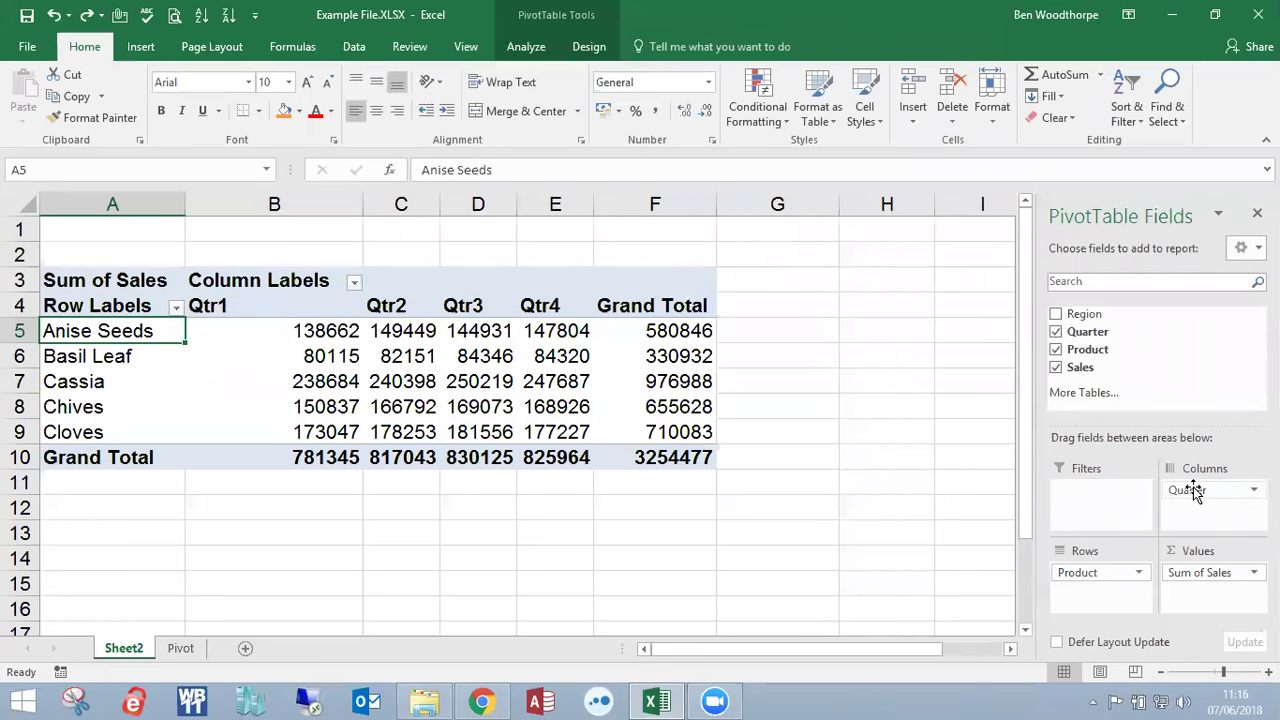
{"action": "left_click", "coordinate": [530, 374]}
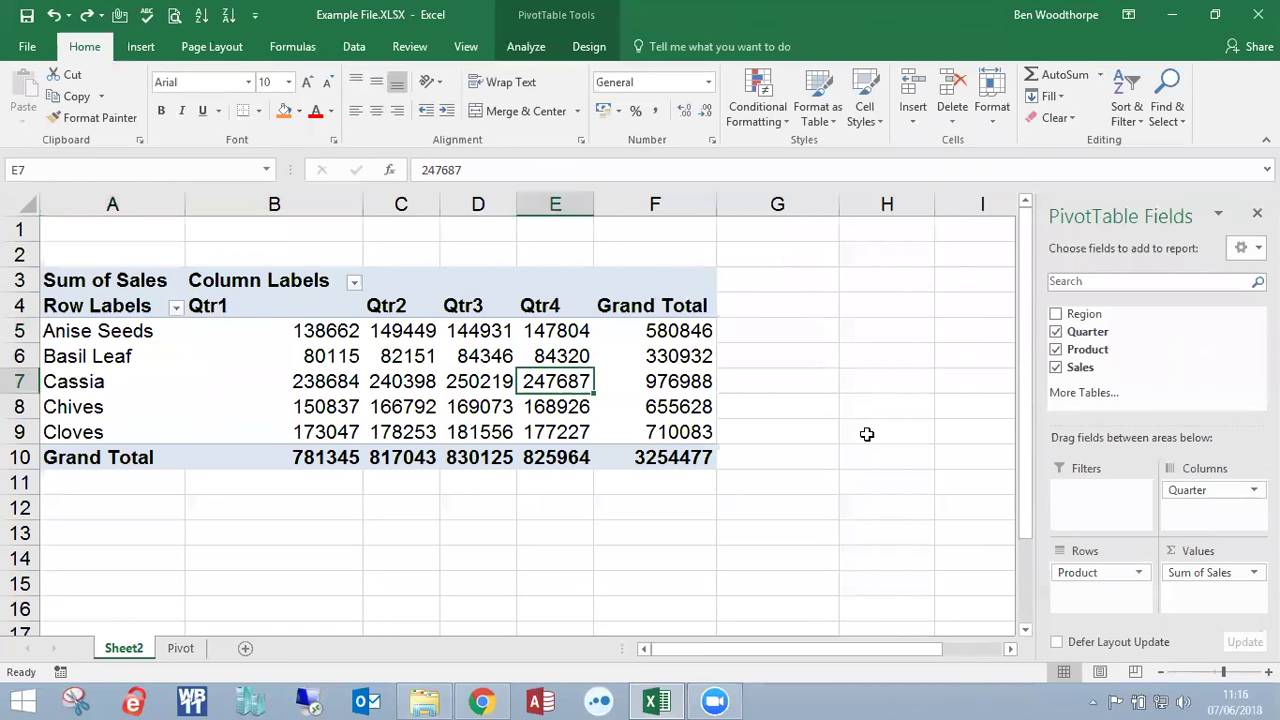
- Change the Sales value field's summary calculation to Count after going through the Average, Max, Min and Sum options
{"action": "mouse_move", "coordinate": [645, 384]}
{"action": "left_click", "coordinate": [1246, 578]}
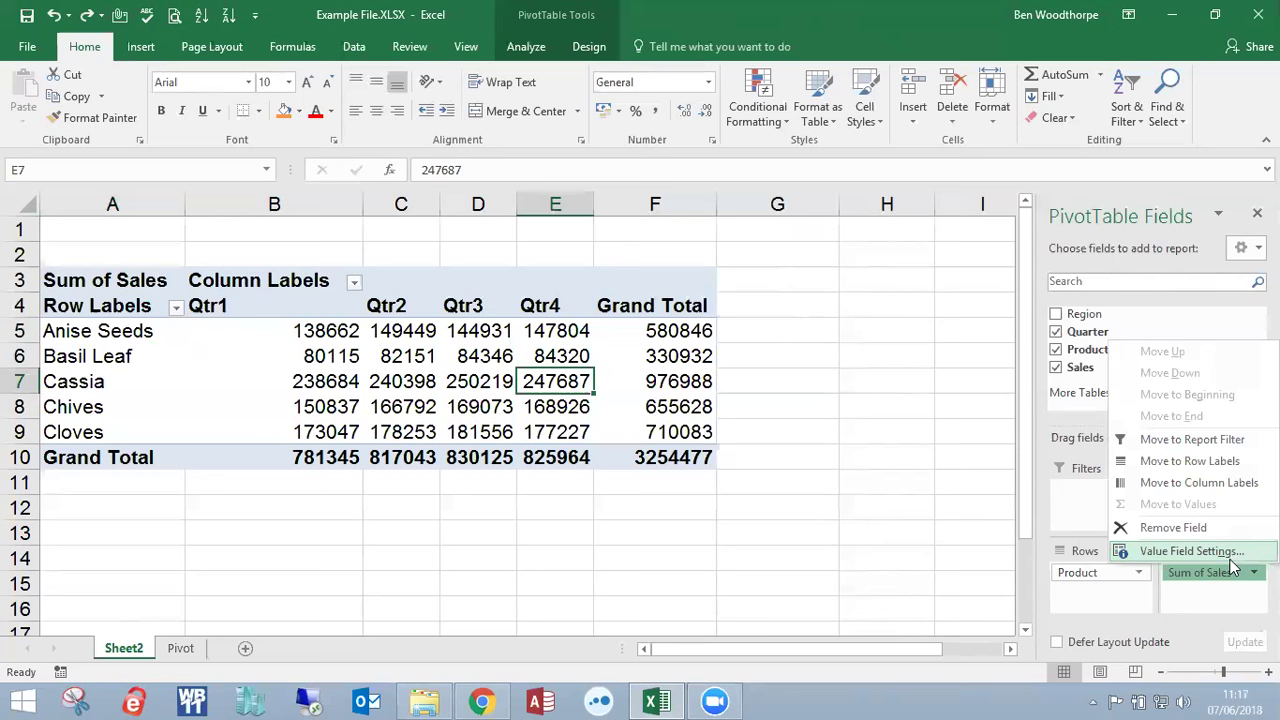
{"action": "left_click", "coordinate": [1231, 561]}
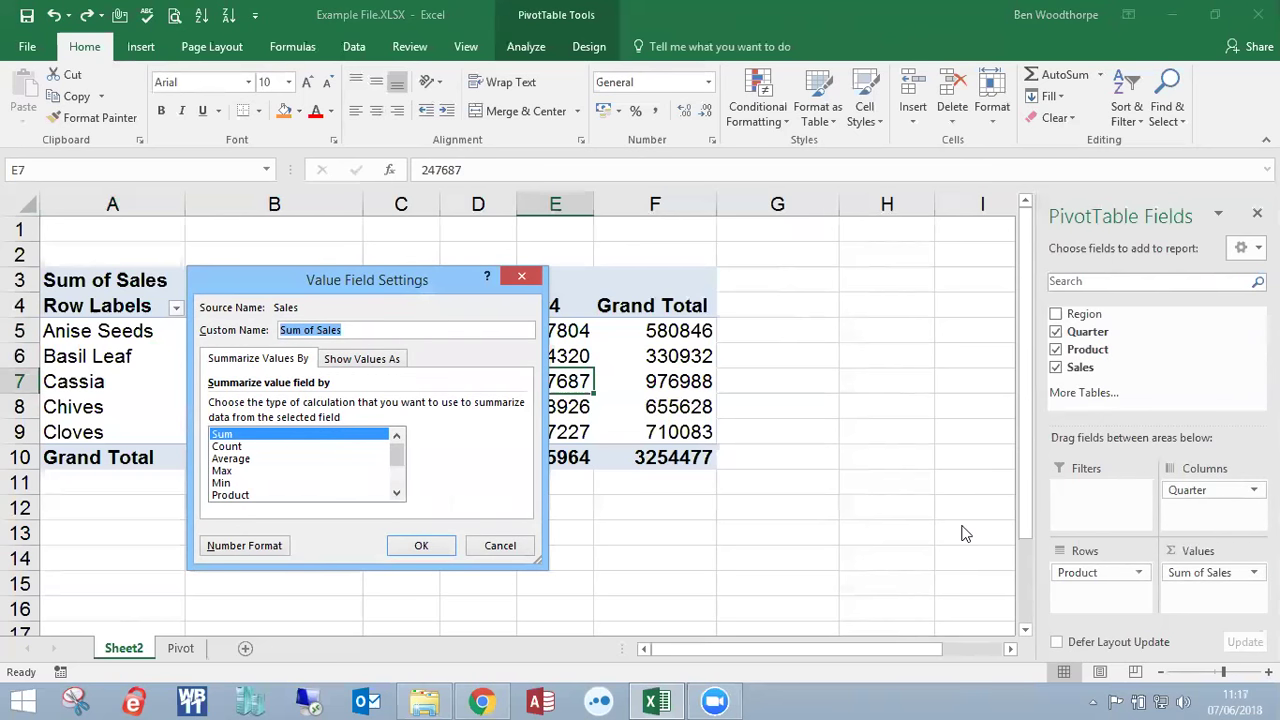
{"action": "left_click_drag", "start_coordinate": [458, 285], "coordinate": [821, 224]}
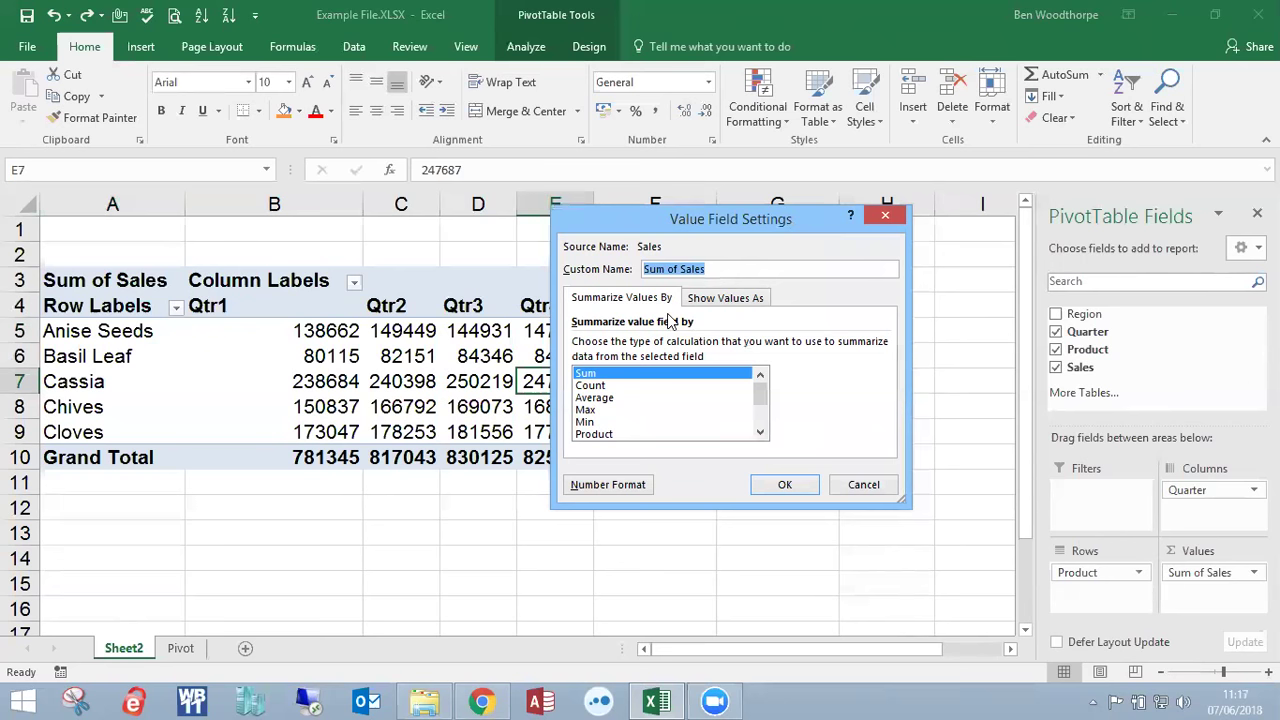
{"action": "left_click", "coordinate": [606, 386]}
{"action": "left_click", "coordinate": [603, 400]}
{"action": "left_click", "coordinate": [603, 410]}
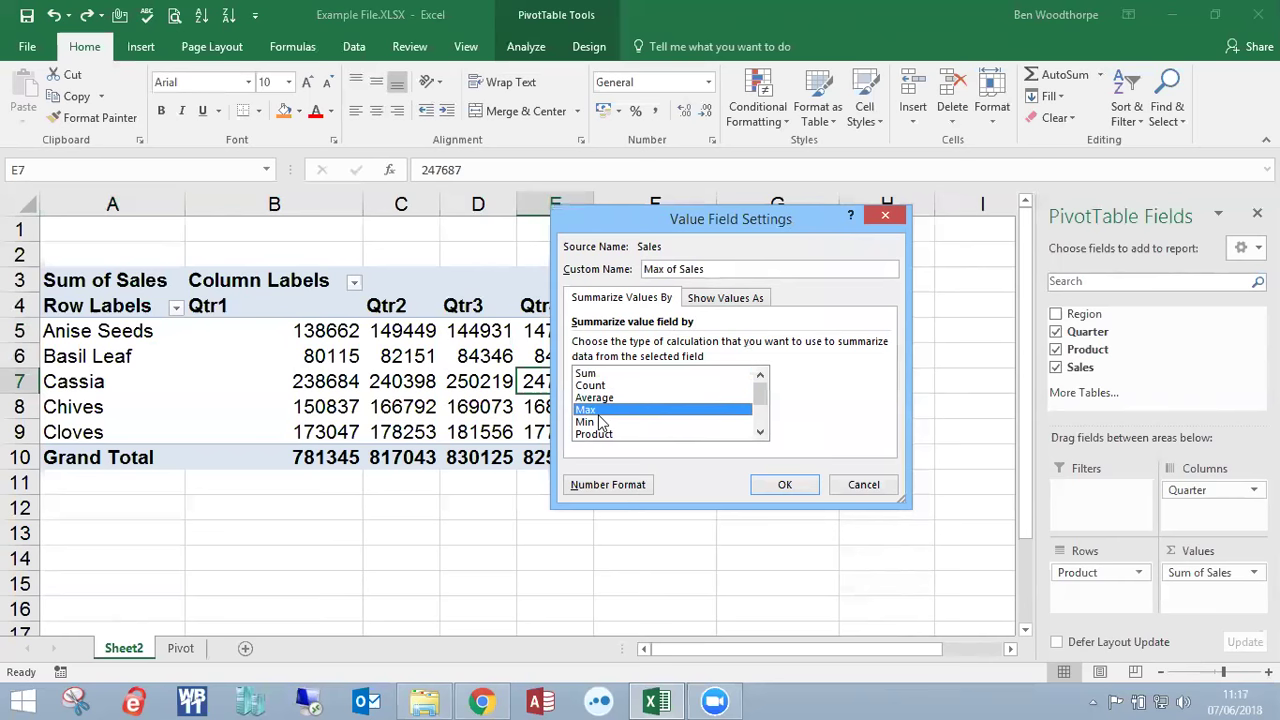
{"action": "left_click", "coordinate": [600, 423]}
{"action": "left_click", "coordinate": [589, 374]}
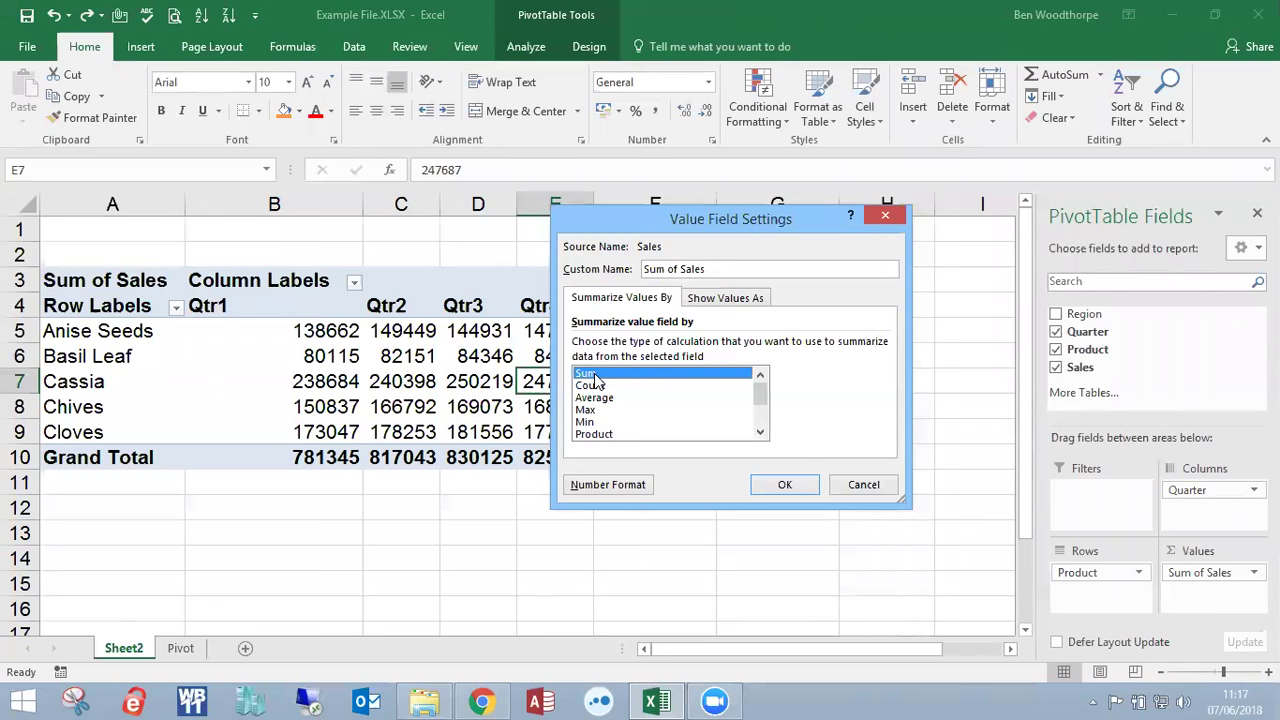
{"action": "left_click", "coordinate": [590, 386]}
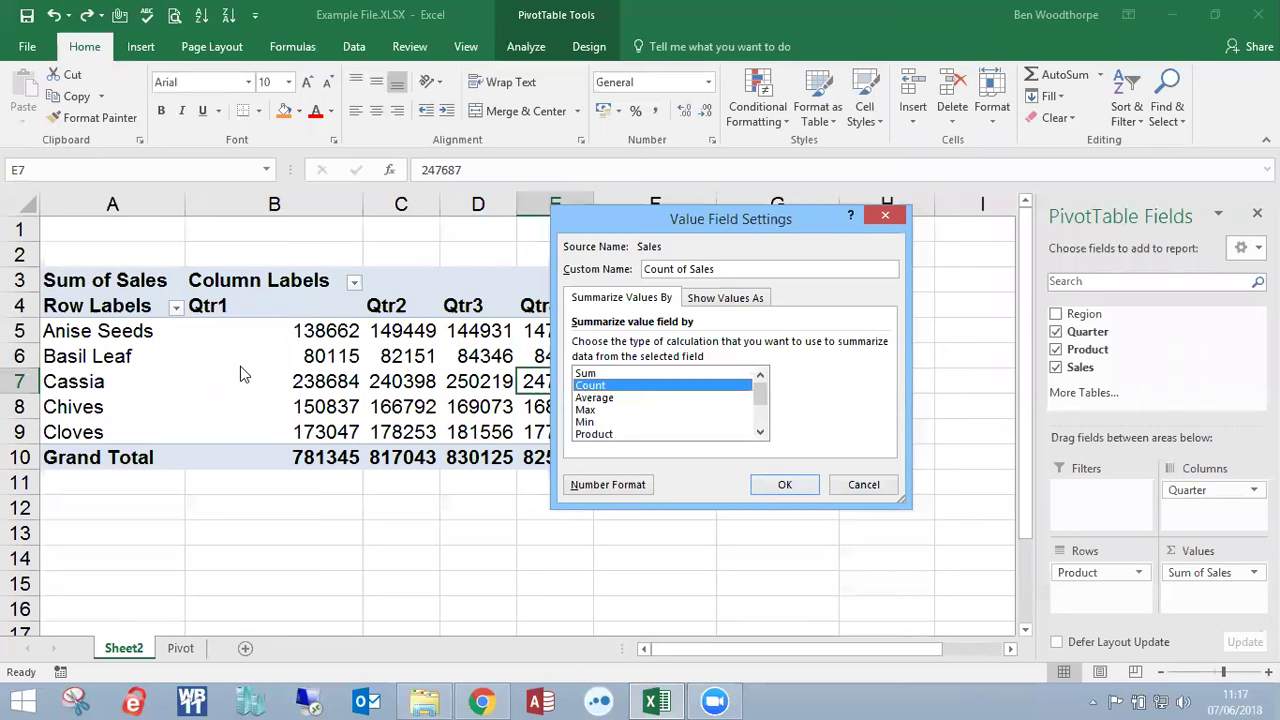
{"action": "left_click", "coordinate": [778, 488]}
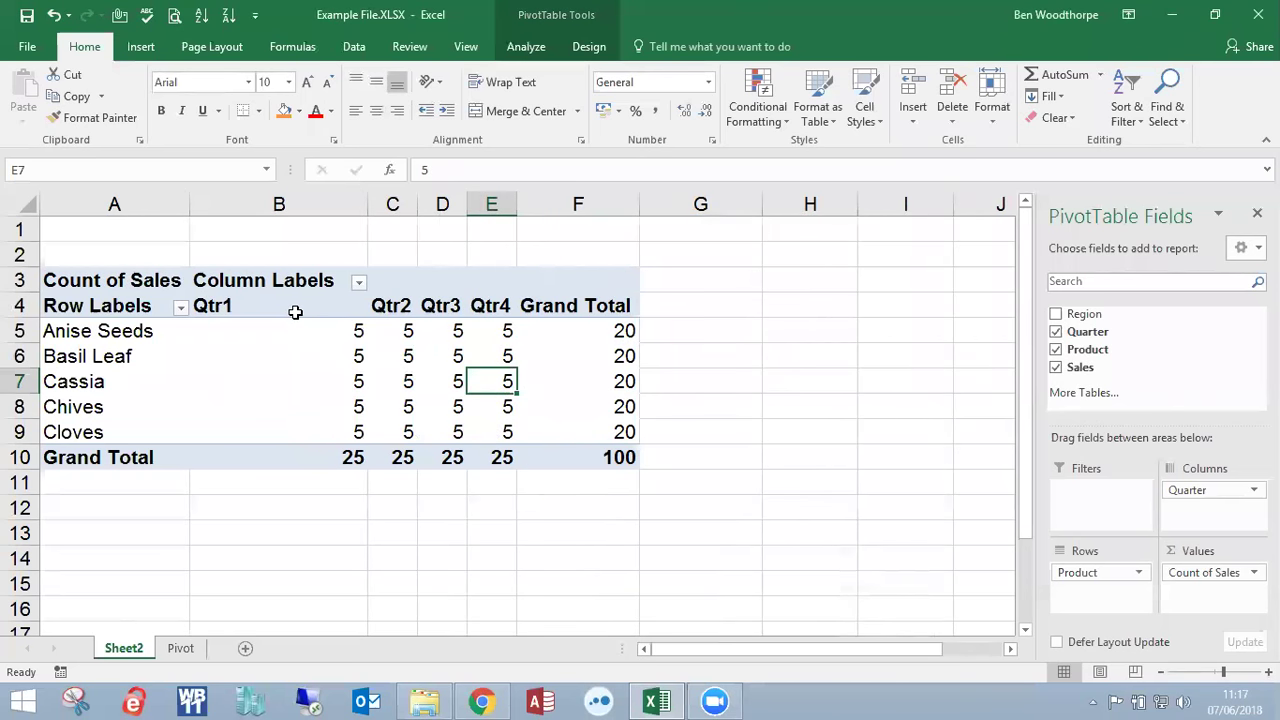
- Check the Anise Seeds count for Qtr1 against the source rows on the Pivot sheet, then return to Sheet2
{"action": "mouse_move", "coordinate": [338, 356]}
{"action": "left_click_drag", "start_coordinate": [134, 337], "coordinate": [259, 336]}
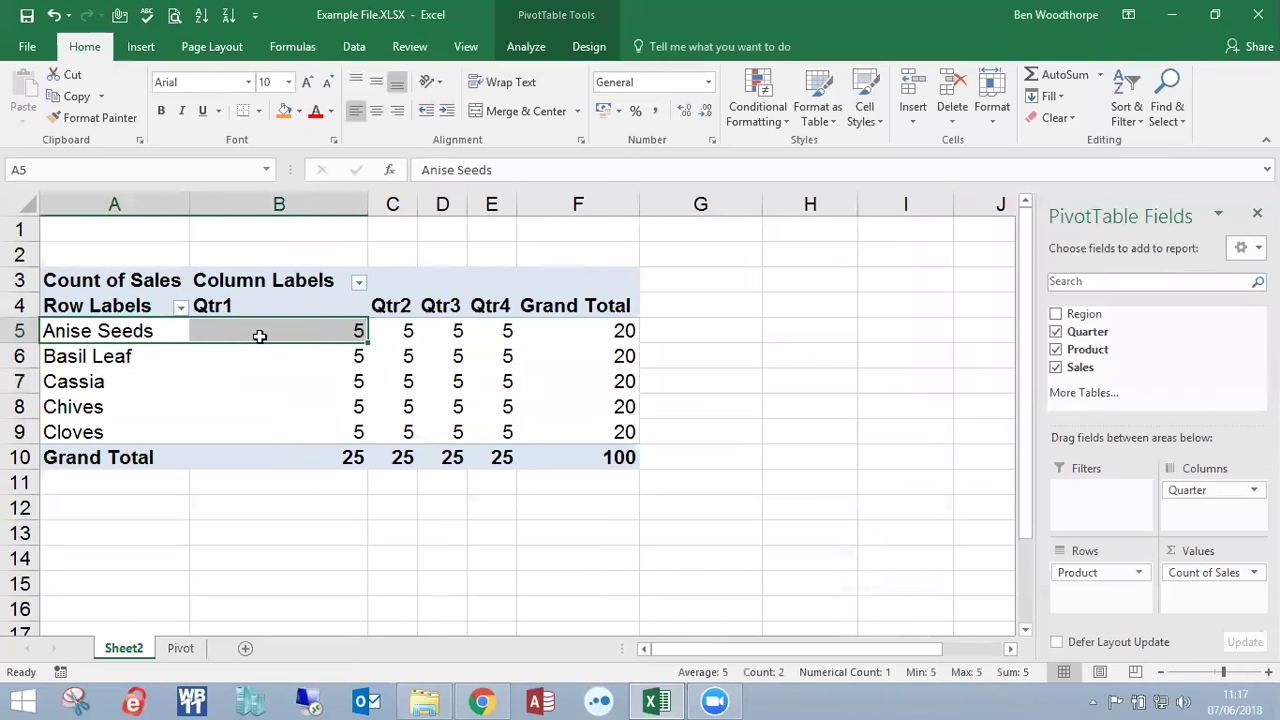
{"action": "left_click", "coordinate": [263, 306], "text": "ctrl"}
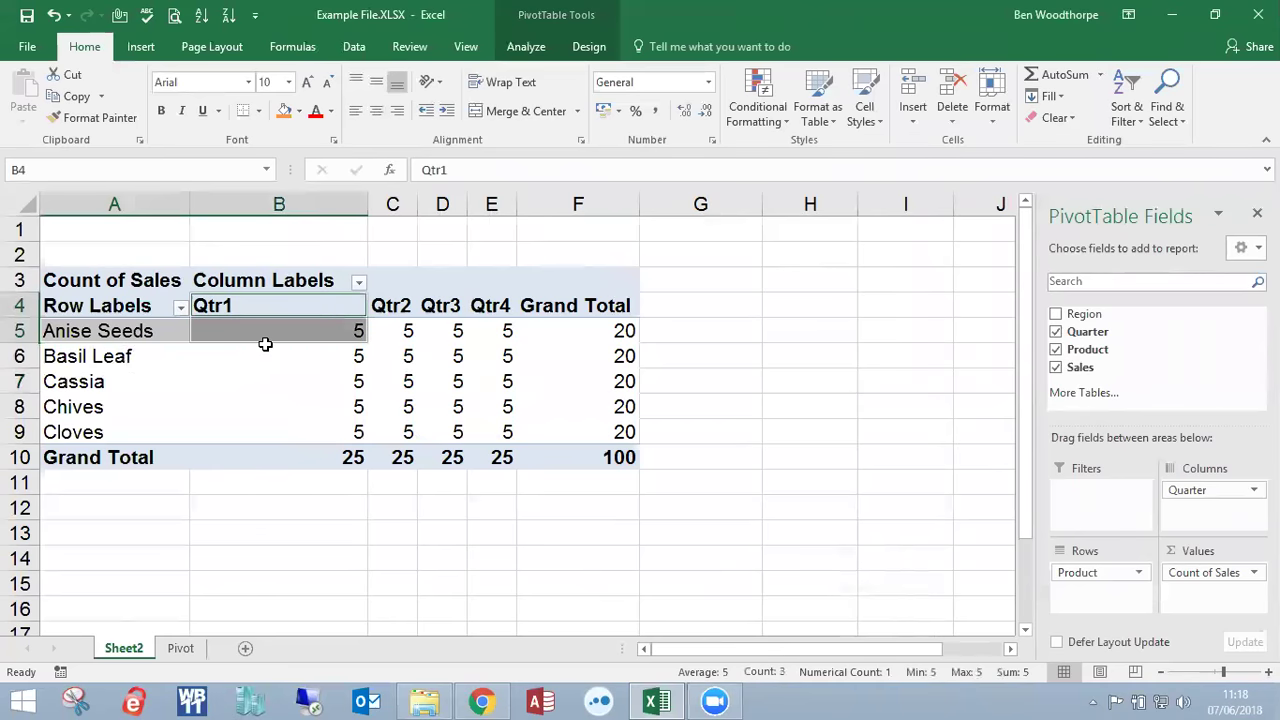
{"action": "mouse_move", "coordinate": [265, 336]}
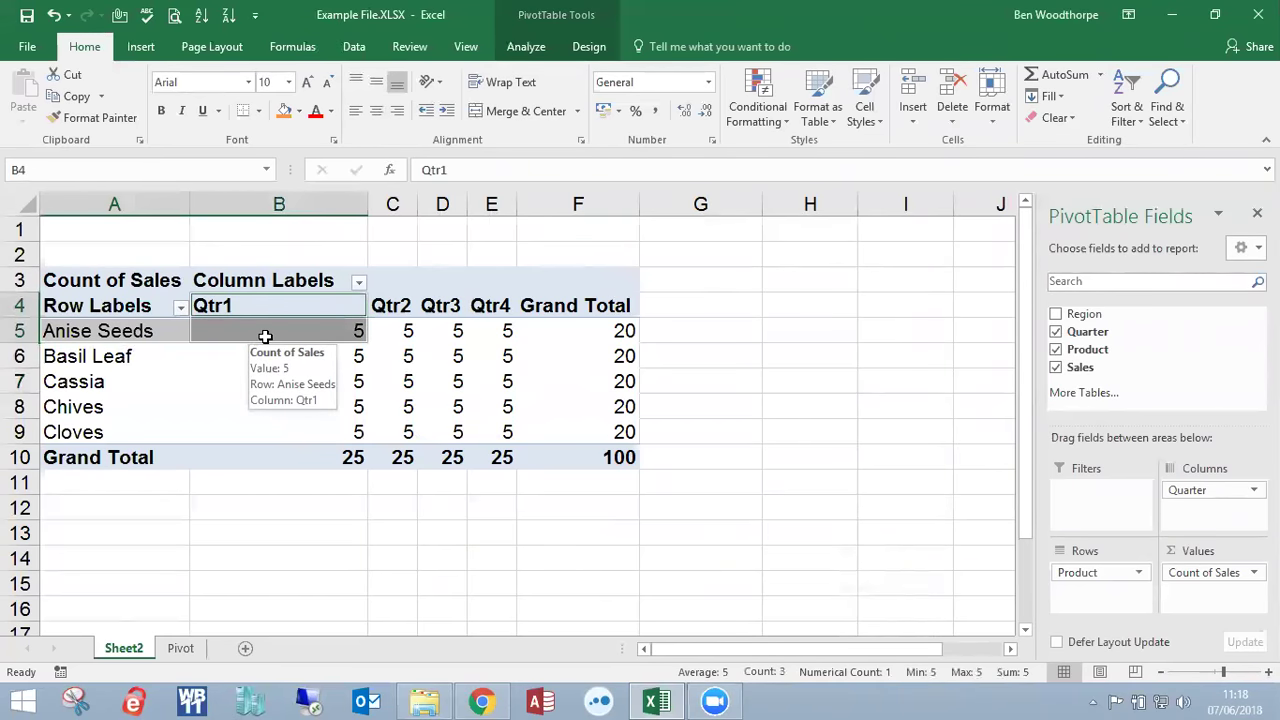
{"action": "left_click", "coordinate": [180, 648]}
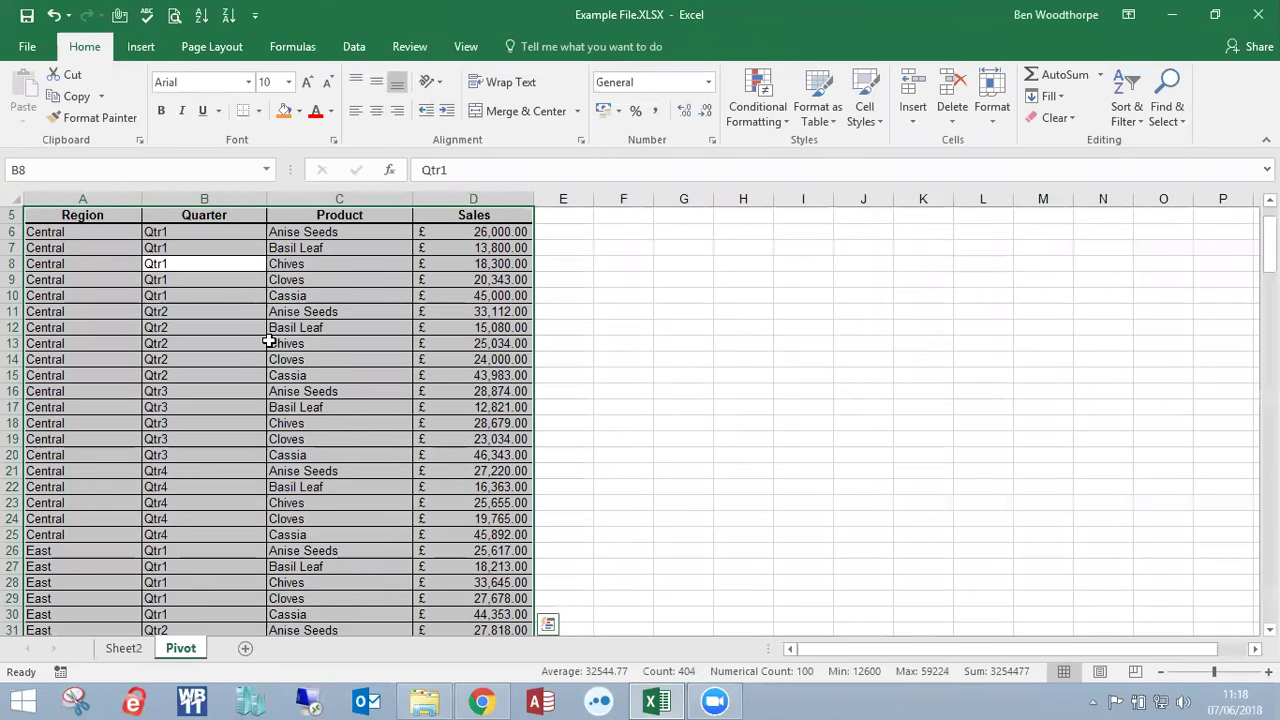
{"action": "left_click", "coordinate": [123, 650]}
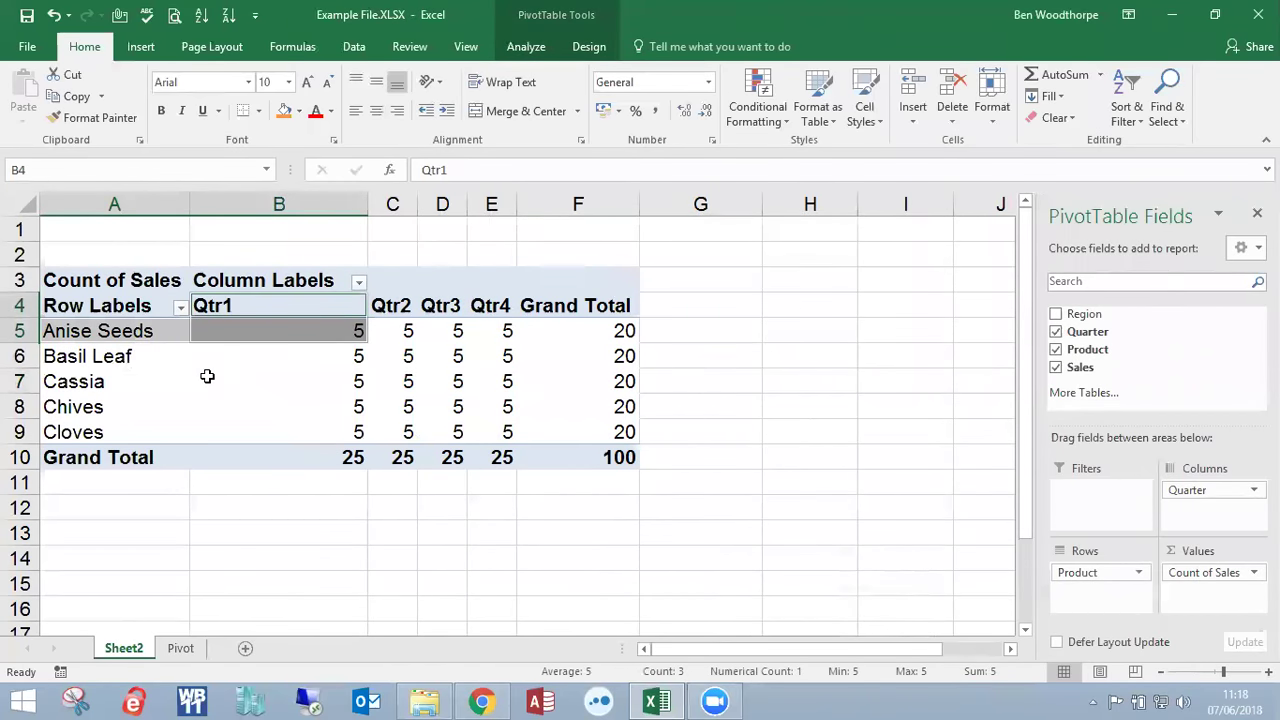
{"action": "left_click", "coordinate": [300, 356]}
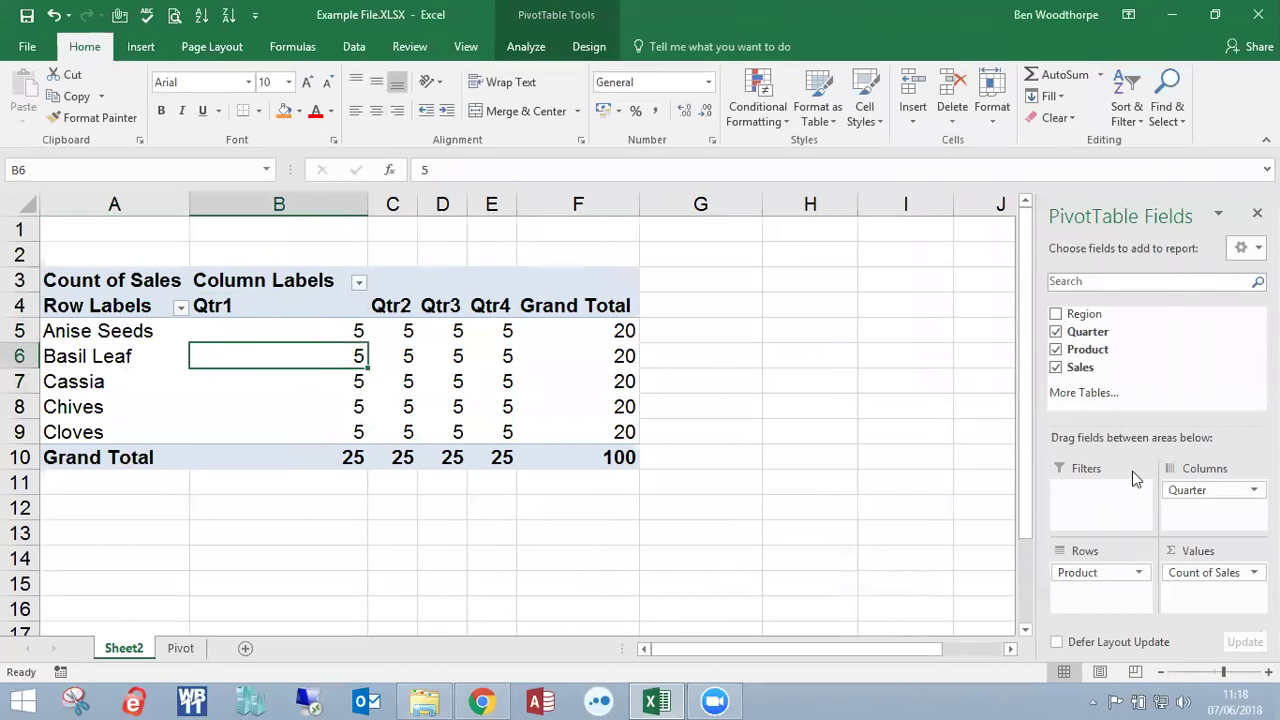
- Change the Sales value field's summary calculation to Average
{"action": "left_click", "coordinate": [1245, 575]}
{"action": "left_click", "coordinate": [1178, 546]}
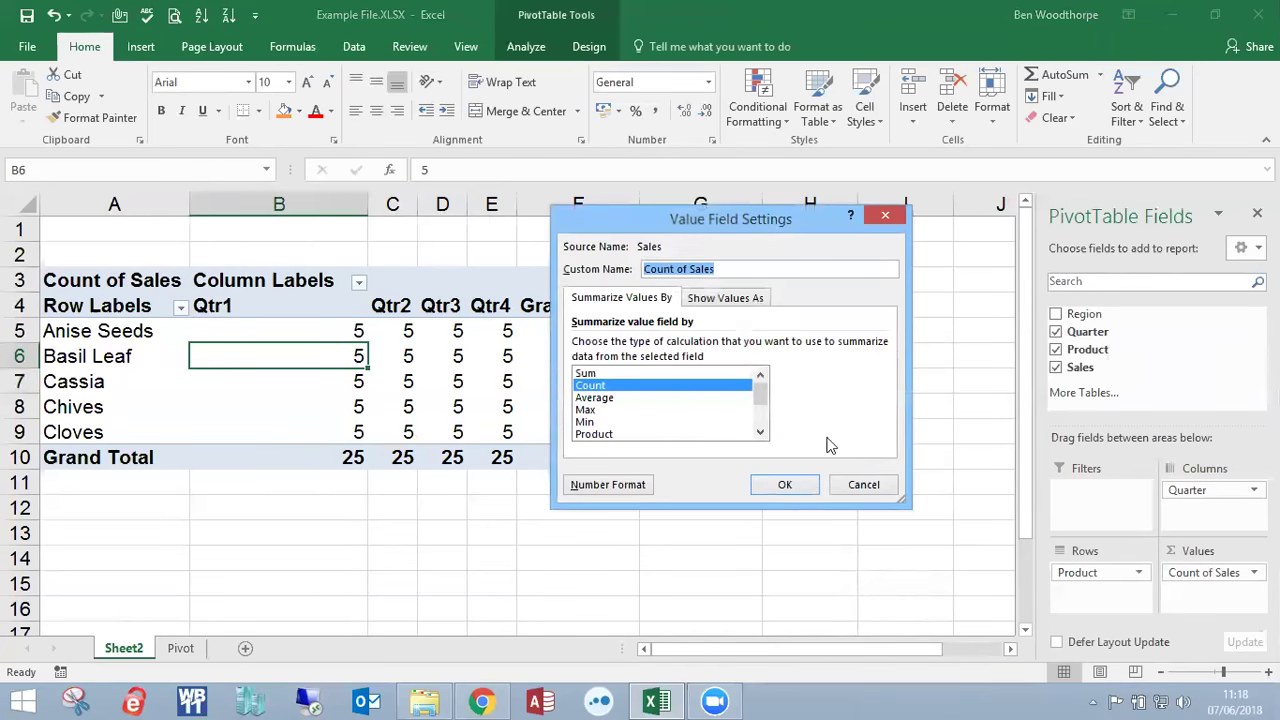
{"action": "left_click", "coordinate": [585, 398]}
{"action": "left_click", "coordinate": [785, 484]}
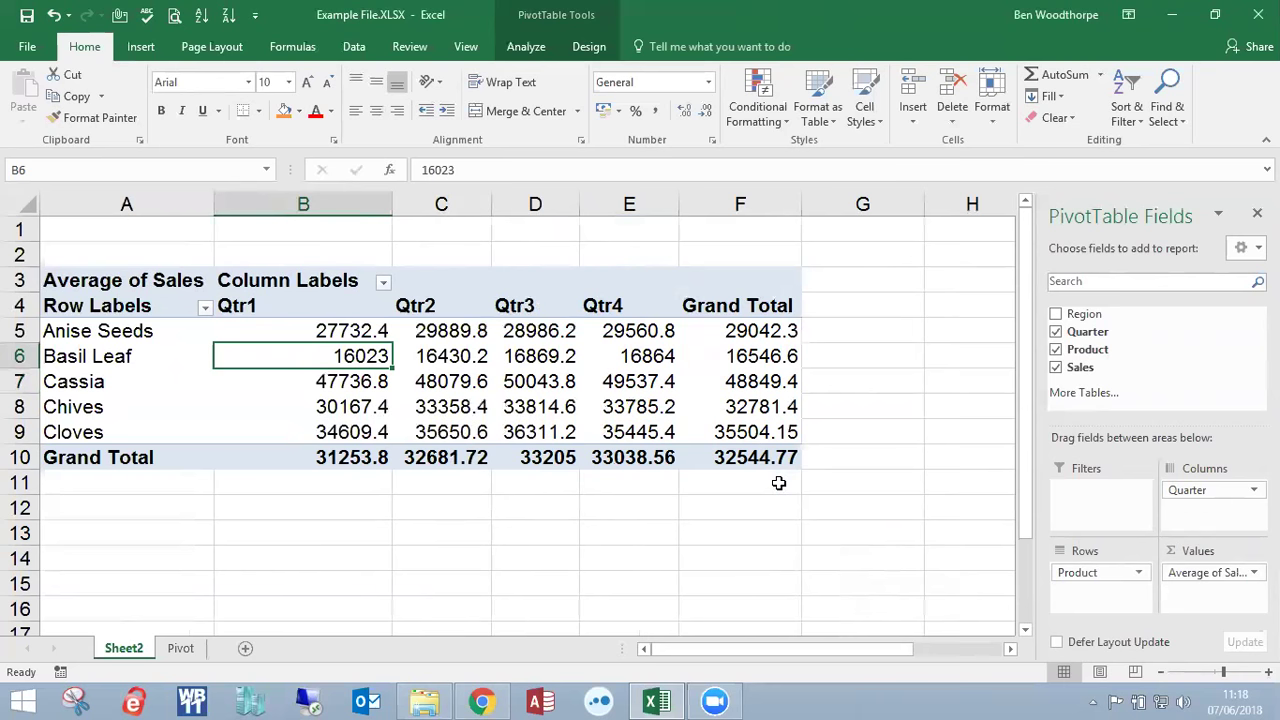
- Look through the other summary functions for Sales, including Max, Min, Product, Count Numbers, StdDev and Var
{"action": "left_click", "coordinate": [1253, 572]}
{"action": "left_click", "coordinate": [1157, 560]}
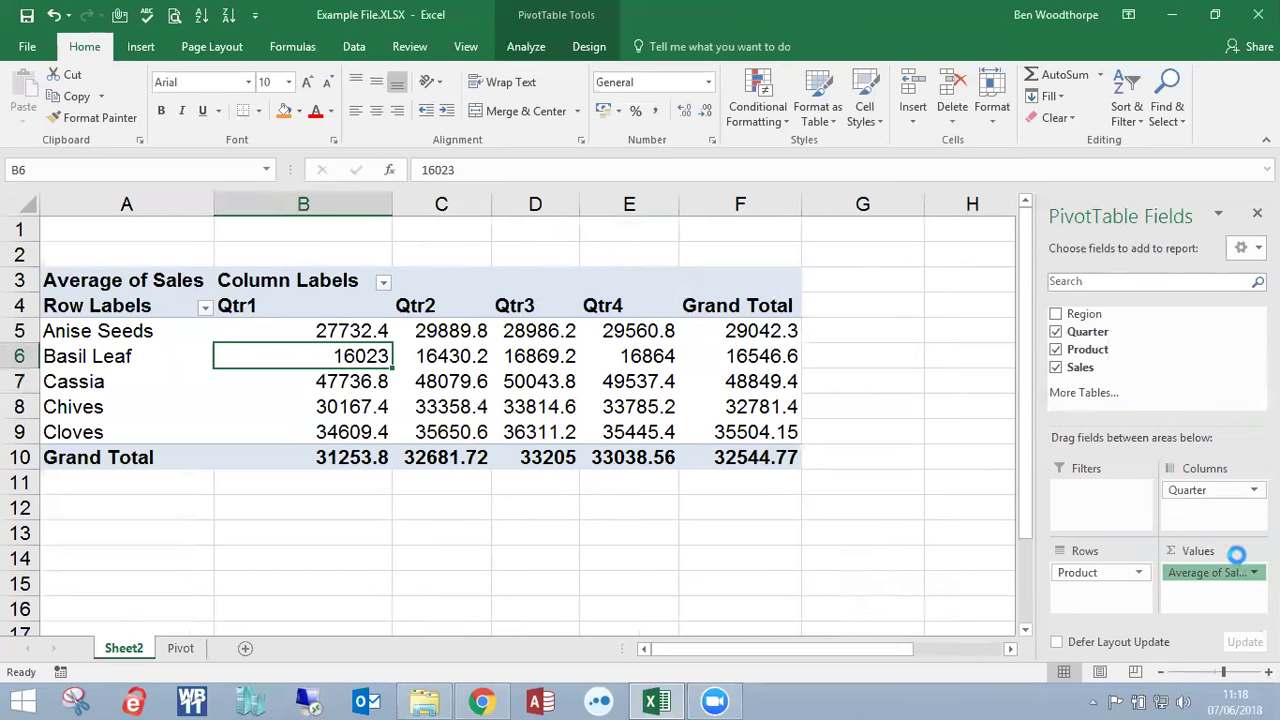
{"action": "left_click", "coordinate": [605, 410]}
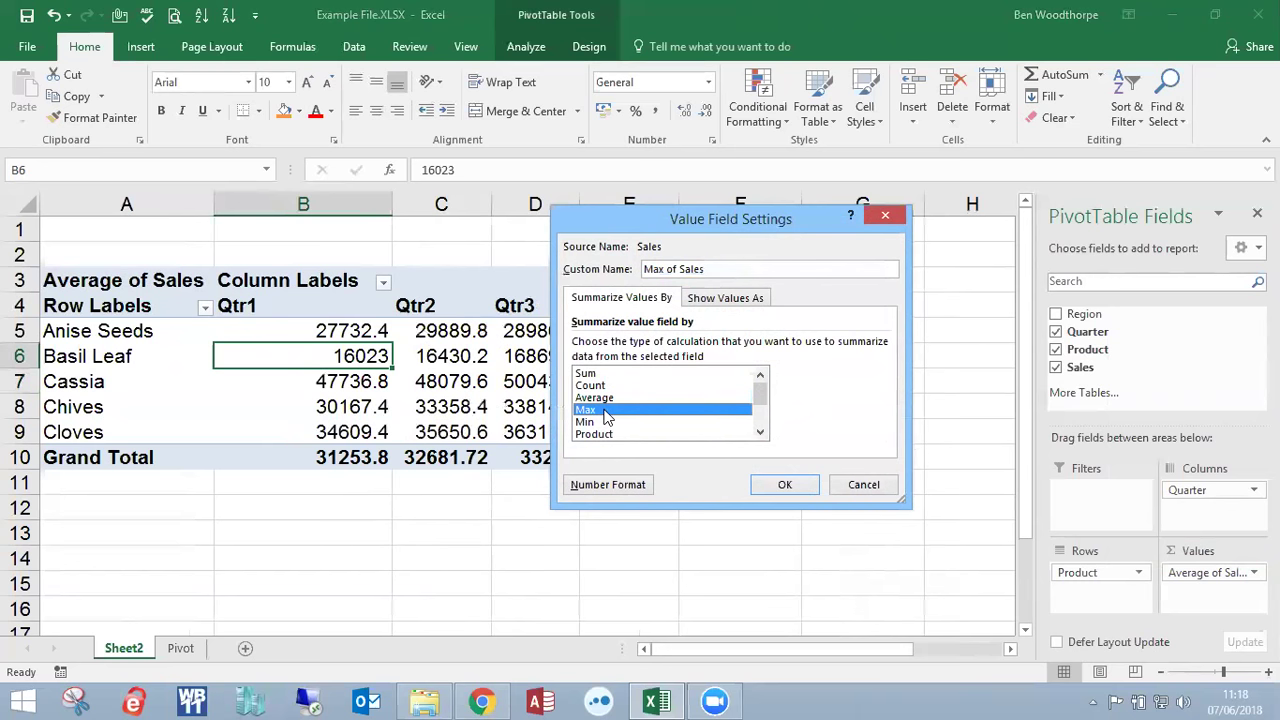
{"action": "left_click", "coordinate": [600, 422]}
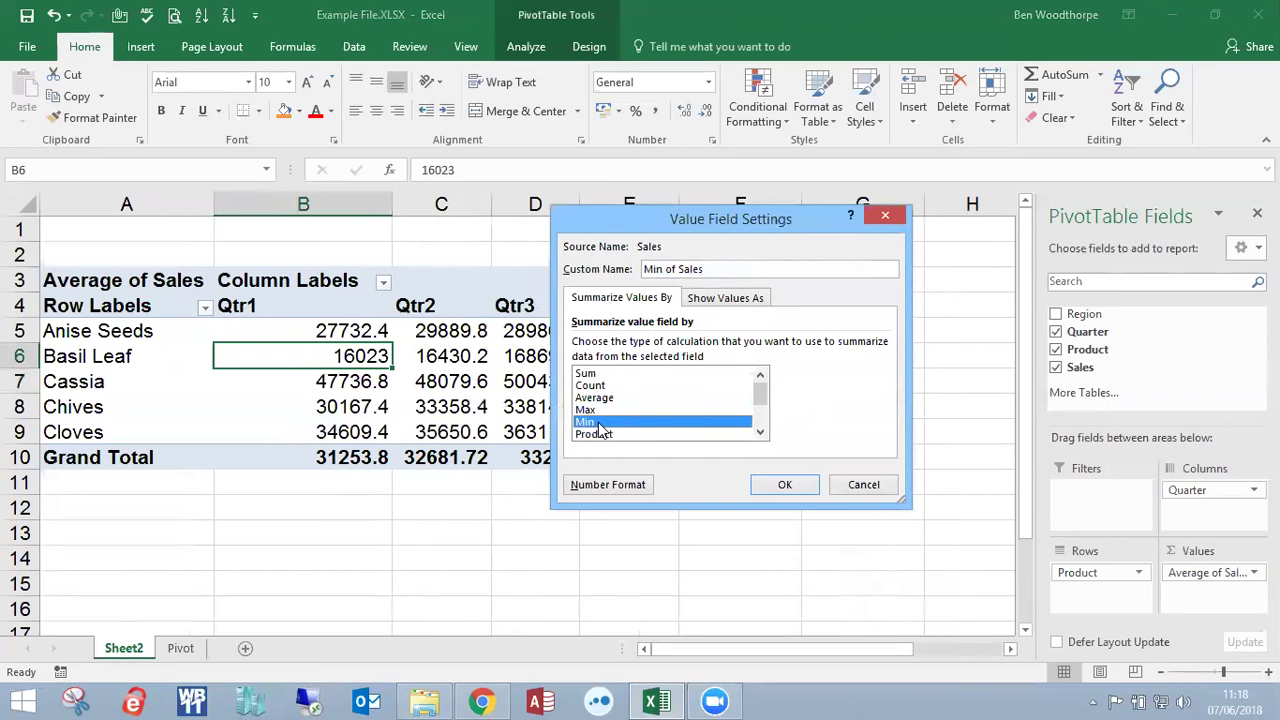
{"action": "left_click", "coordinate": [760, 431]}
{"action": "left_click", "coordinate": [760, 431]}
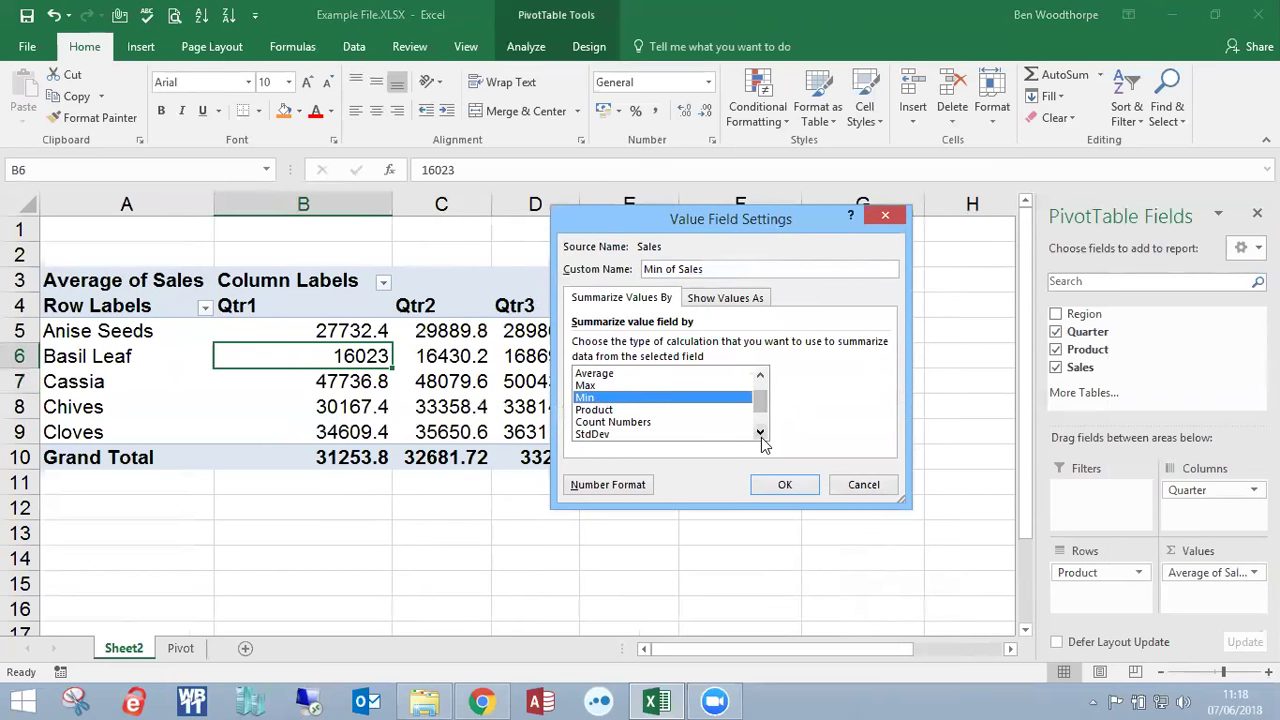
{"action": "left_click", "coordinate": [614, 412]}
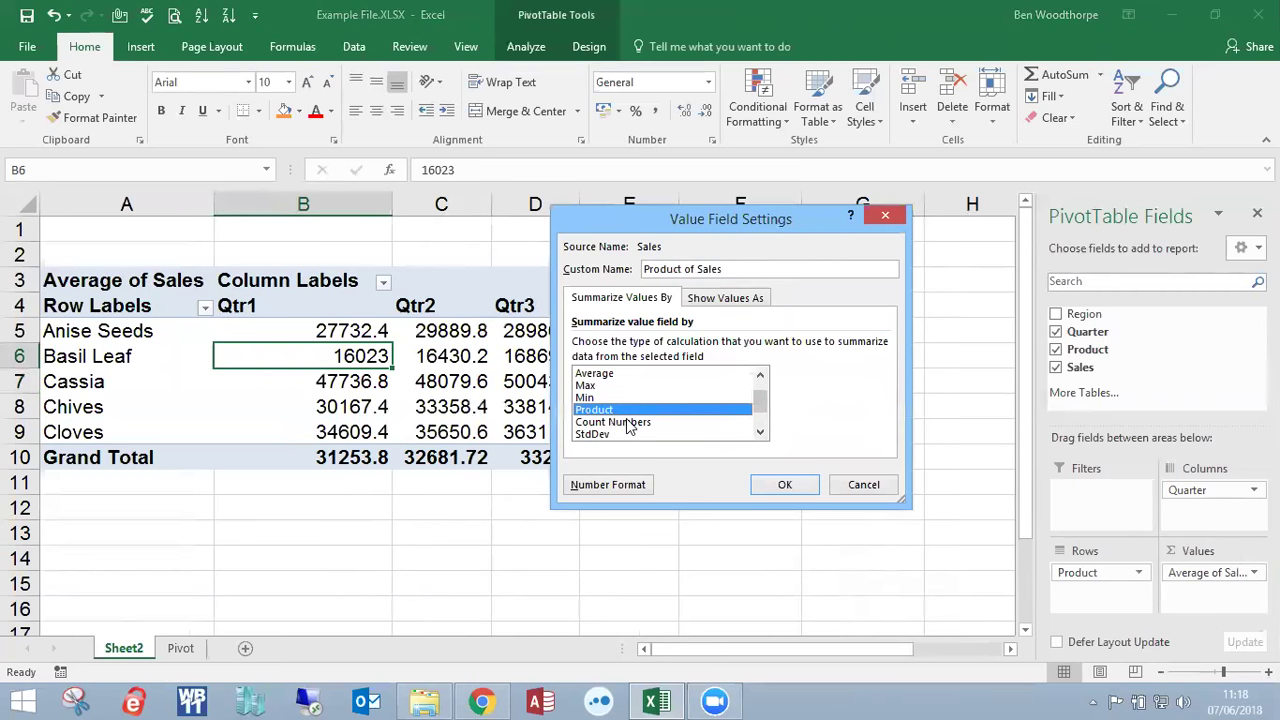
{"action": "left_click", "coordinate": [628, 424]}
{"action": "left_click", "coordinate": [760, 431]}
{"action": "left_click", "coordinate": [760, 431]}
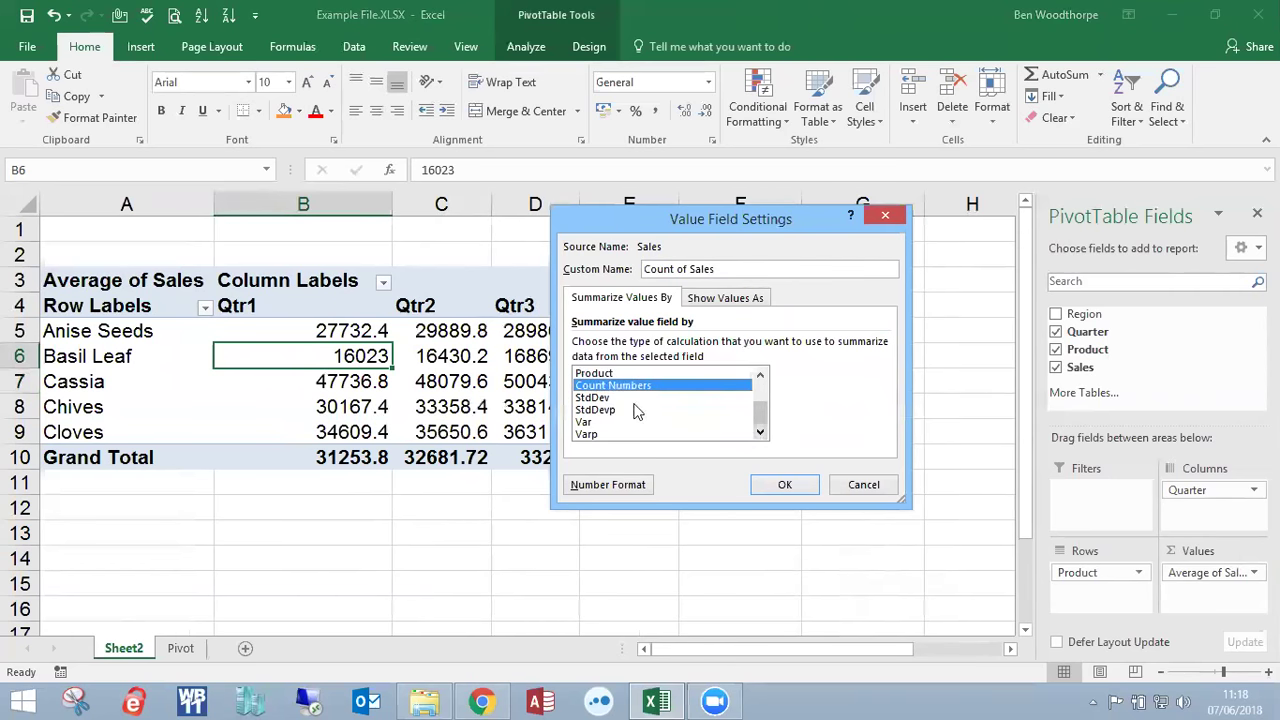
{"action": "left_click", "coordinate": [600, 398]}
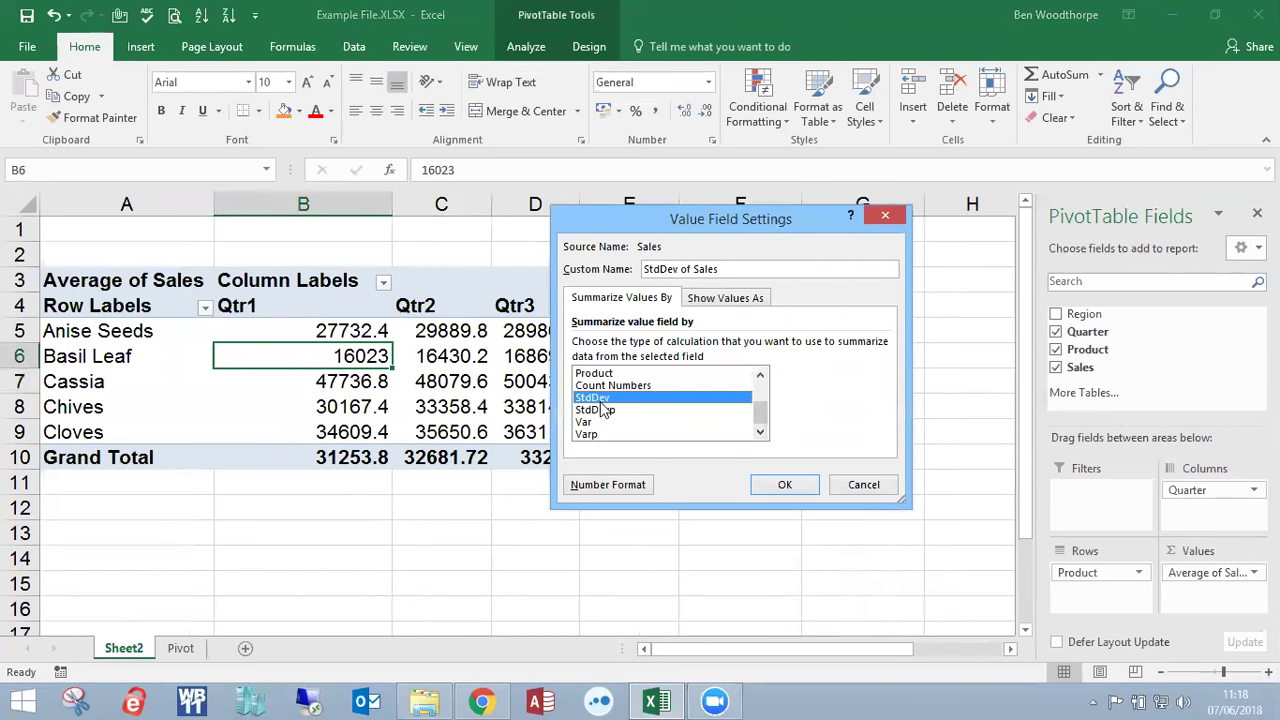
{"action": "left_click", "coordinate": [600, 422]}
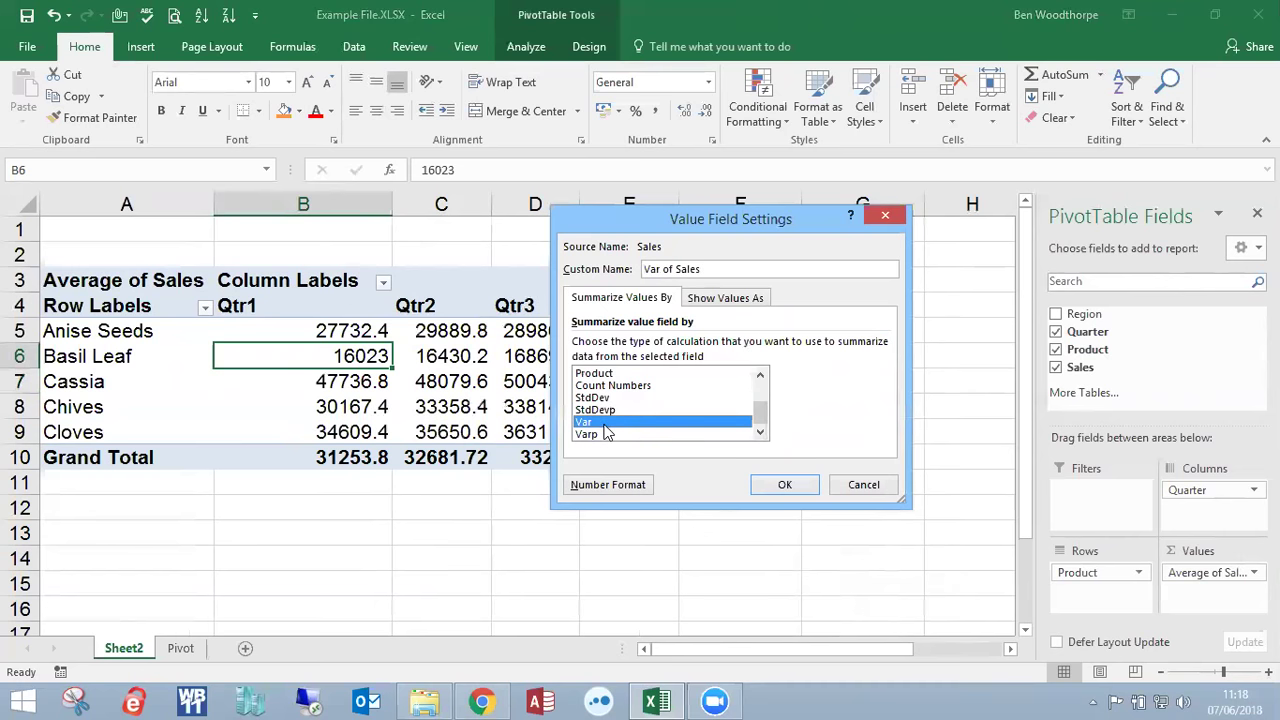
- Set the Sales value field to be summarized by Sum
{"action": "left_click", "coordinate": [760, 377]}
{"action": "left_click", "coordinate": [760, 377]}
{"action": "left_click", "coordinate": [760, 377]}
{"action": "left_click", "coordinate": [760, 377]}
{"action": "left_click", "coordinate": [760, 377]}
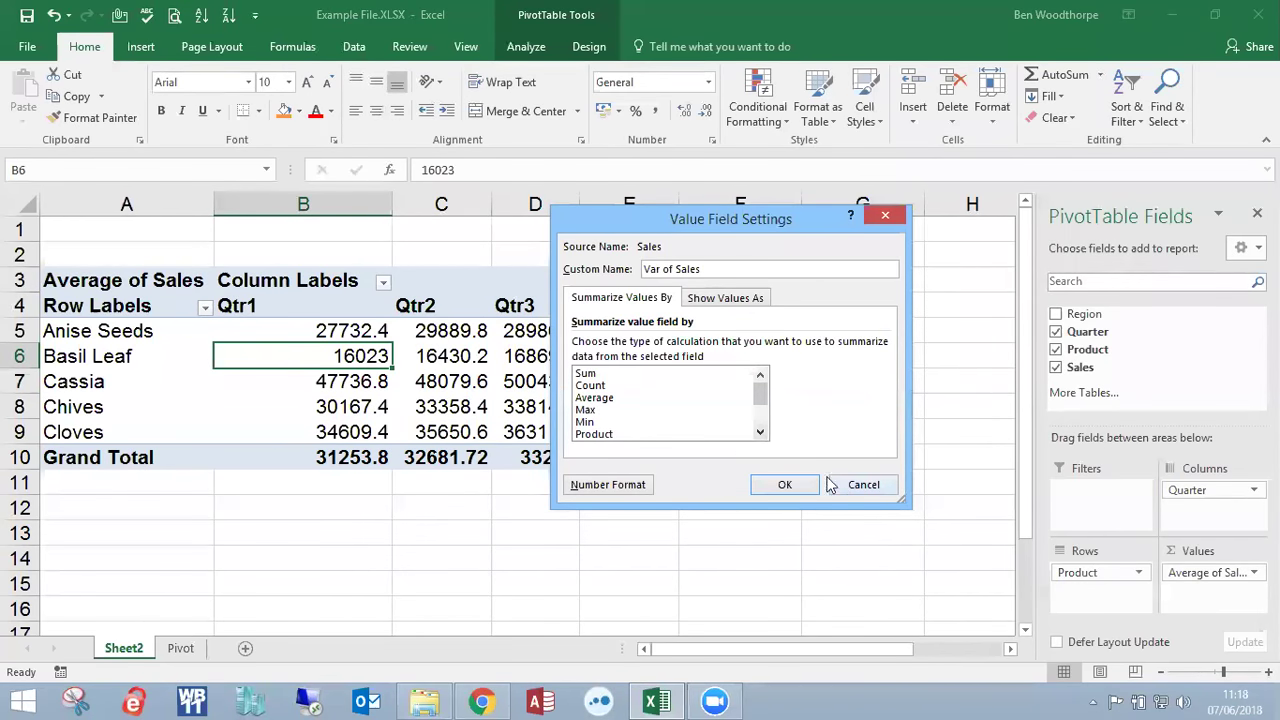
{"action": "left_click_drag", "start_coordinate": [609, 375], "coordinate": [603, 388]}
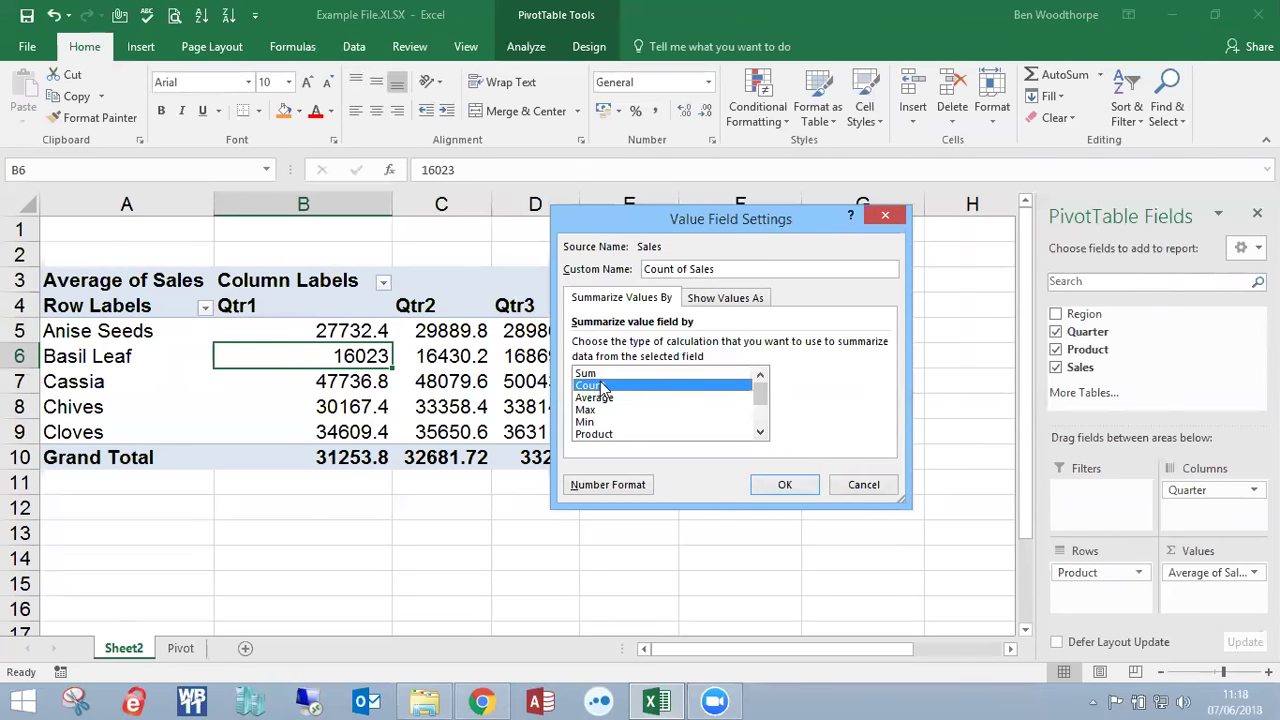
{"action": "left_click", "coordinate": [590, 373]}
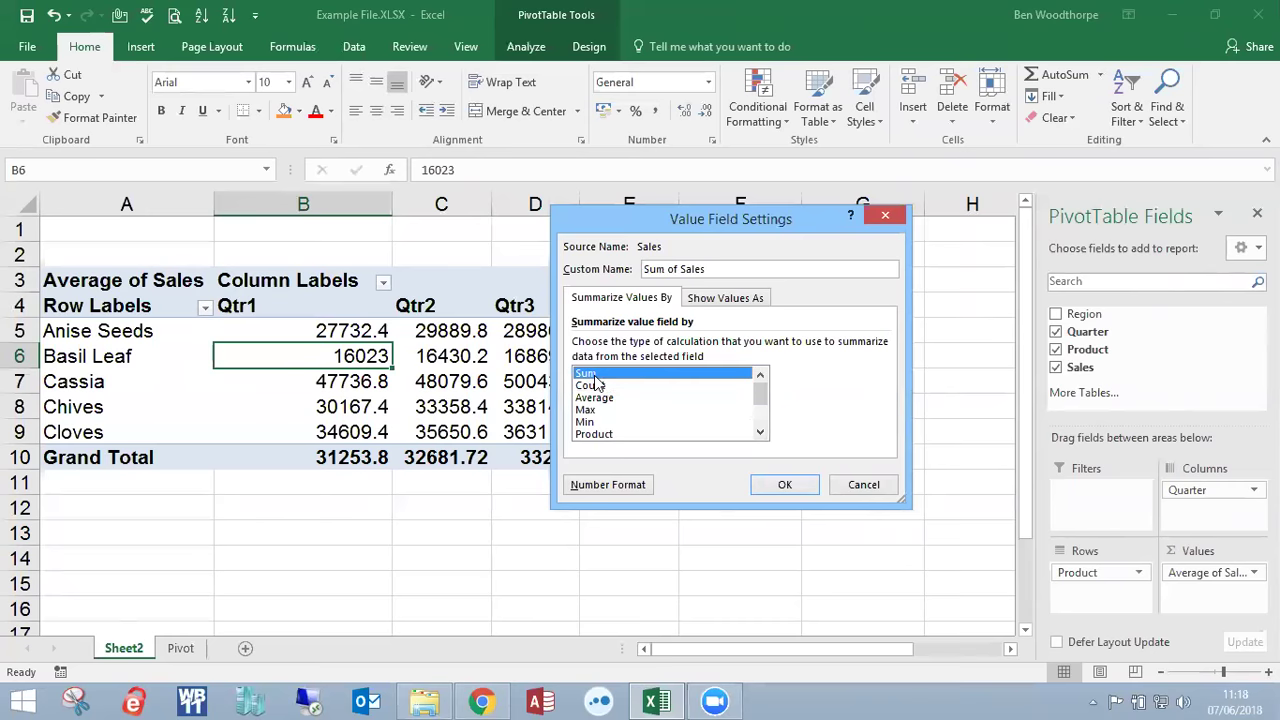
{"action": "left_click", "coordinate": [795, 485]}
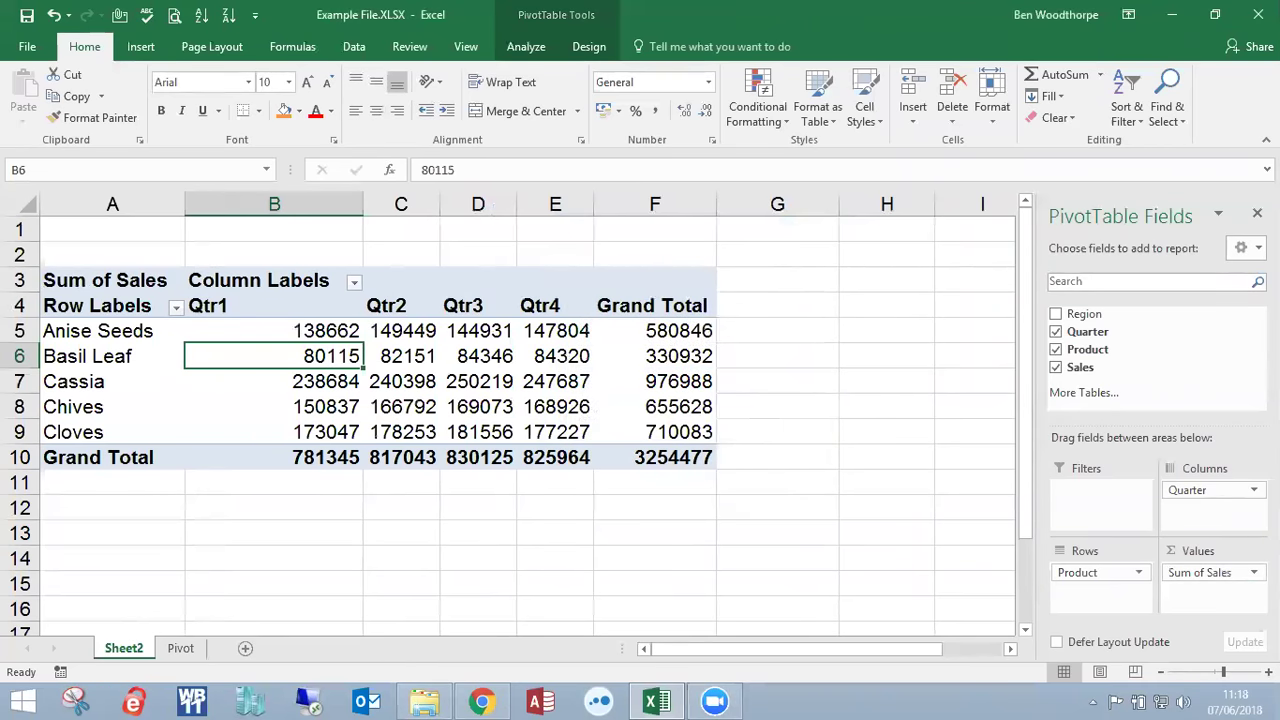
- Show the summed Sales values as % of Grand Total
{"action": "left_click", "coordinate": [1207, 572]}
{"action": "left_click", "coordinate": [1212, 553]}
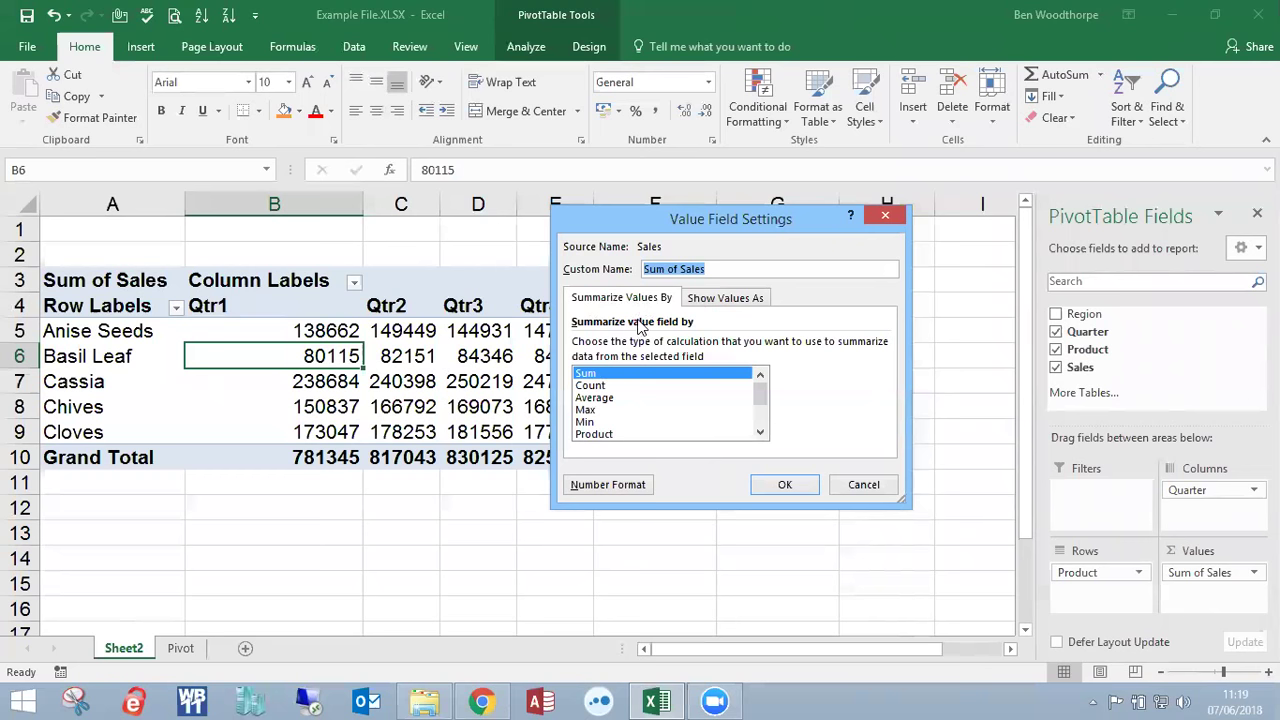
{"action": "left_click", "coordinate": [701, 302]}
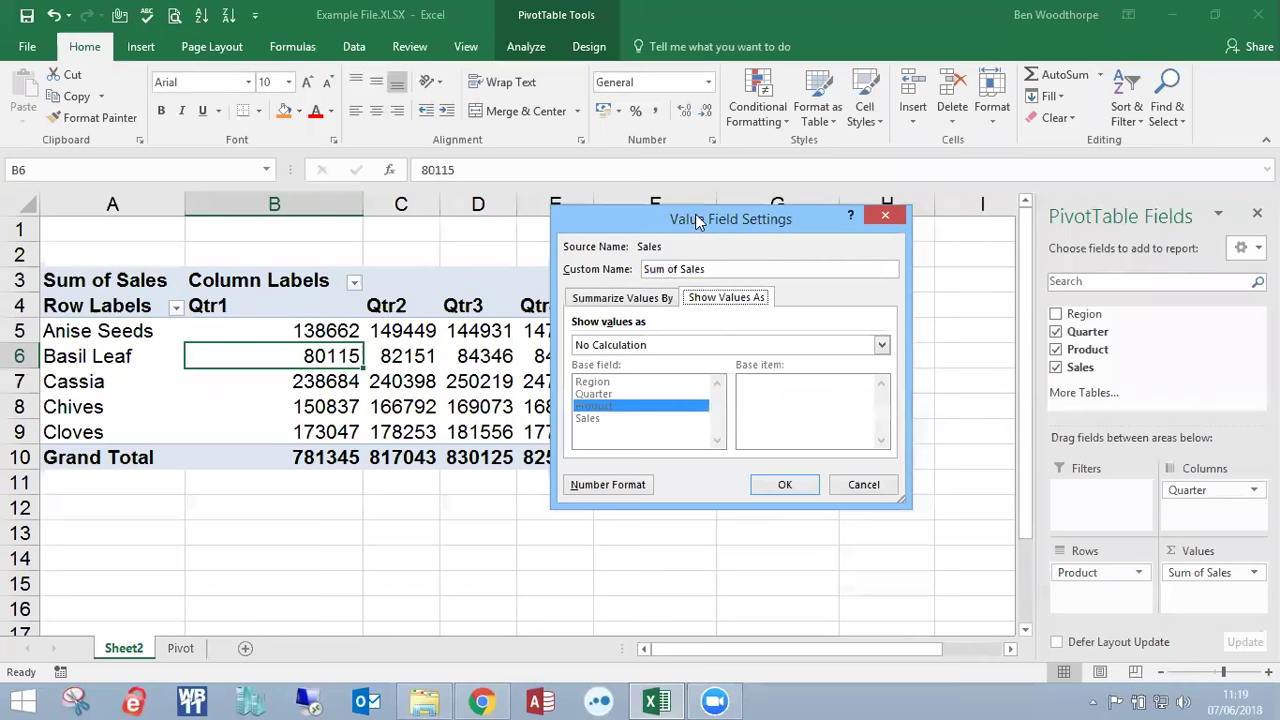
{"action": "left_click_drag", "start_coordinate": [698, 219], "coordinate": [969, 161]}
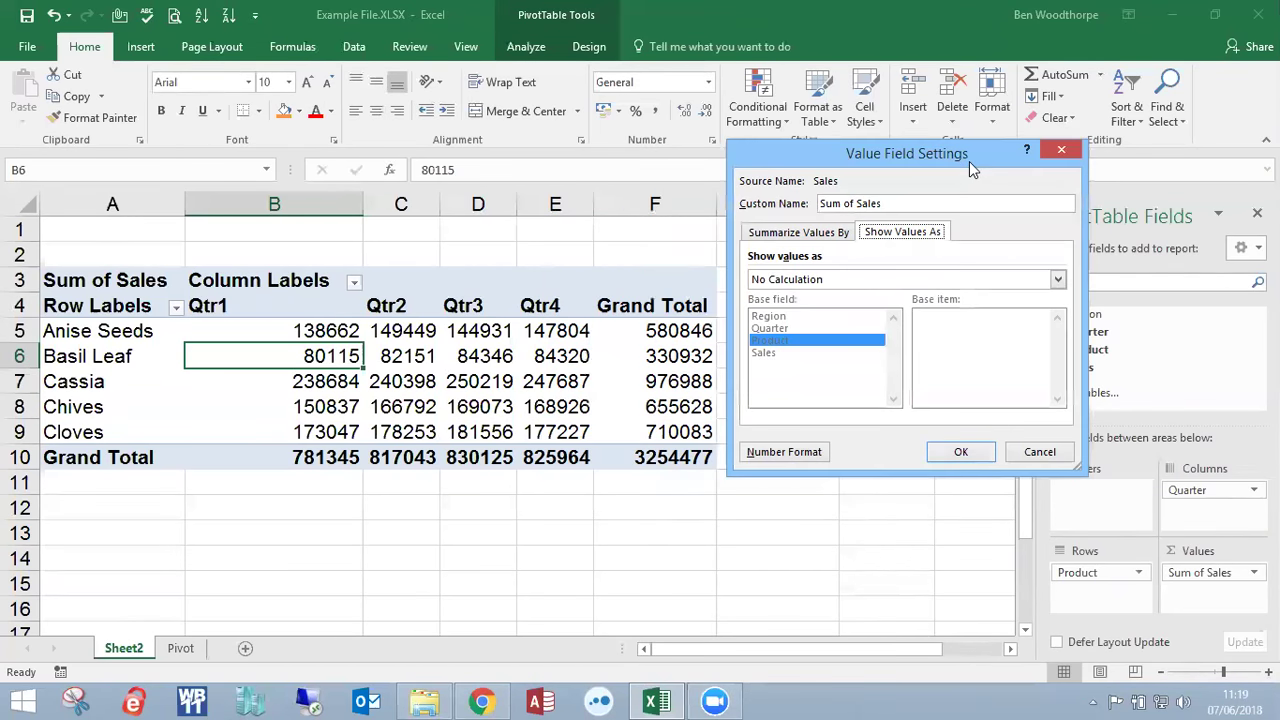
{"action": "left_click", "coordinate": [1059, 279]}
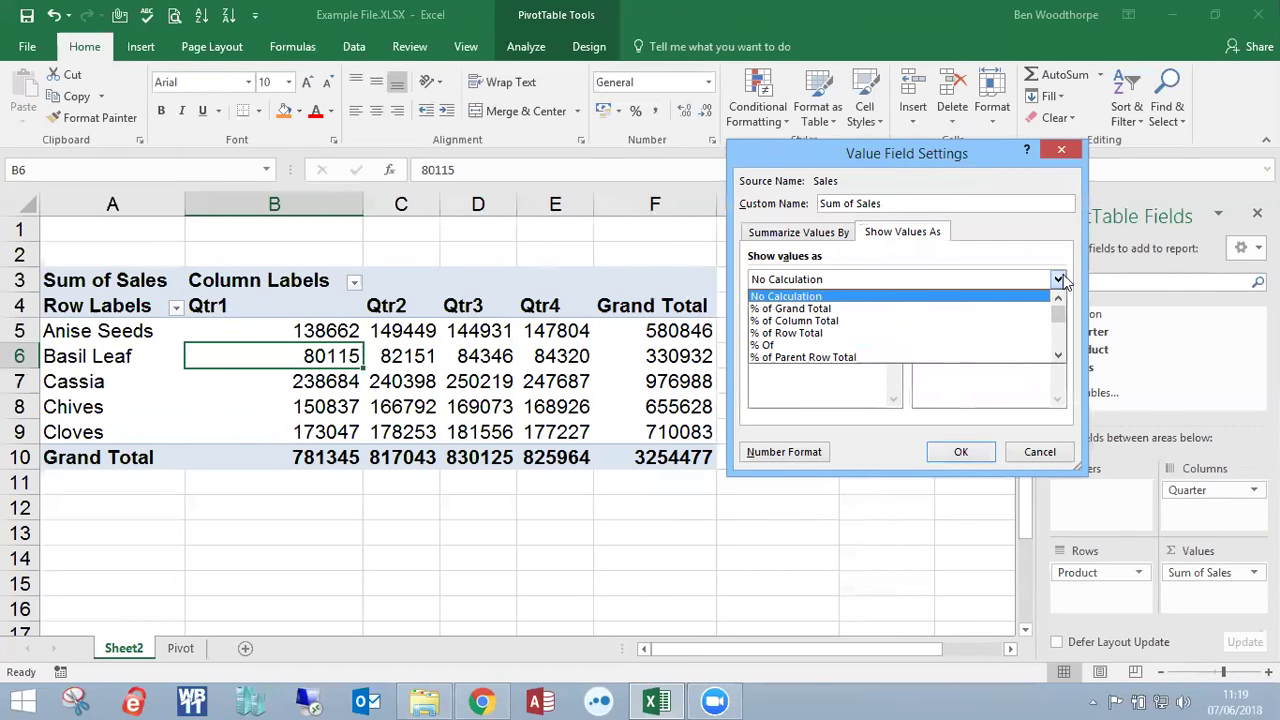
{"action": "left_click", "coordinate": [795, 309]}
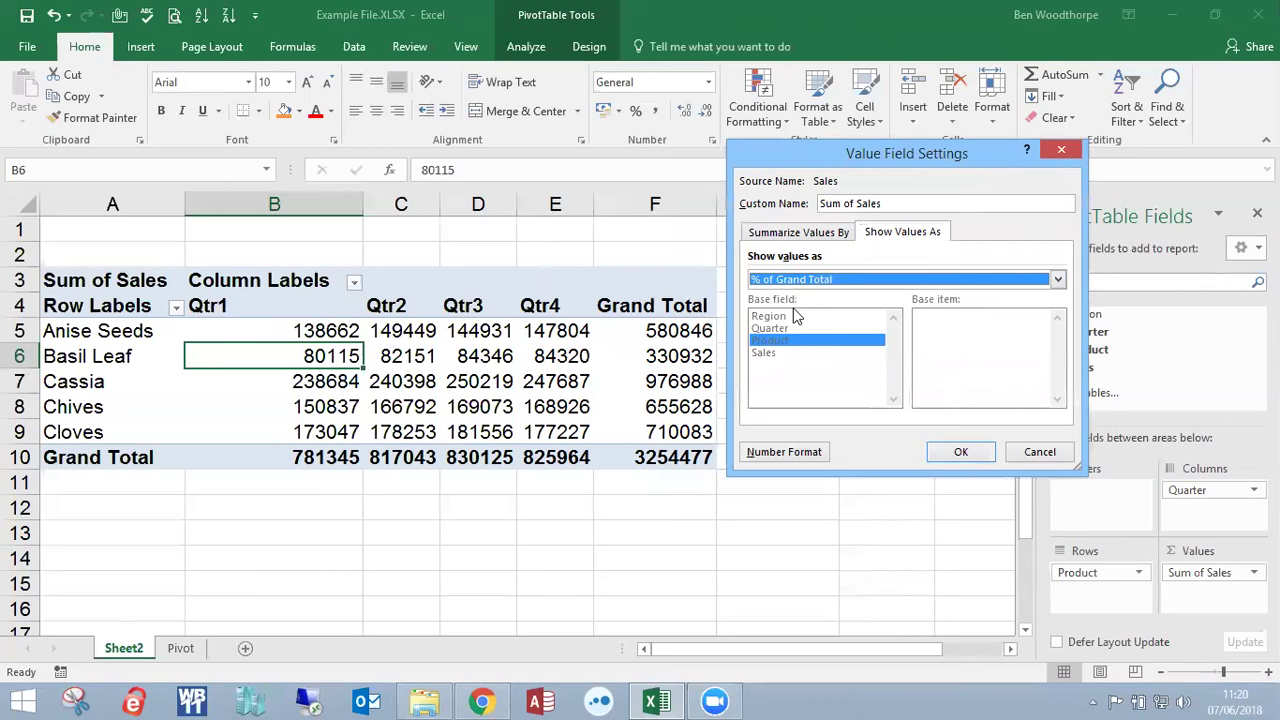
{"action": "left_click", "coordinate": [841, 233]}
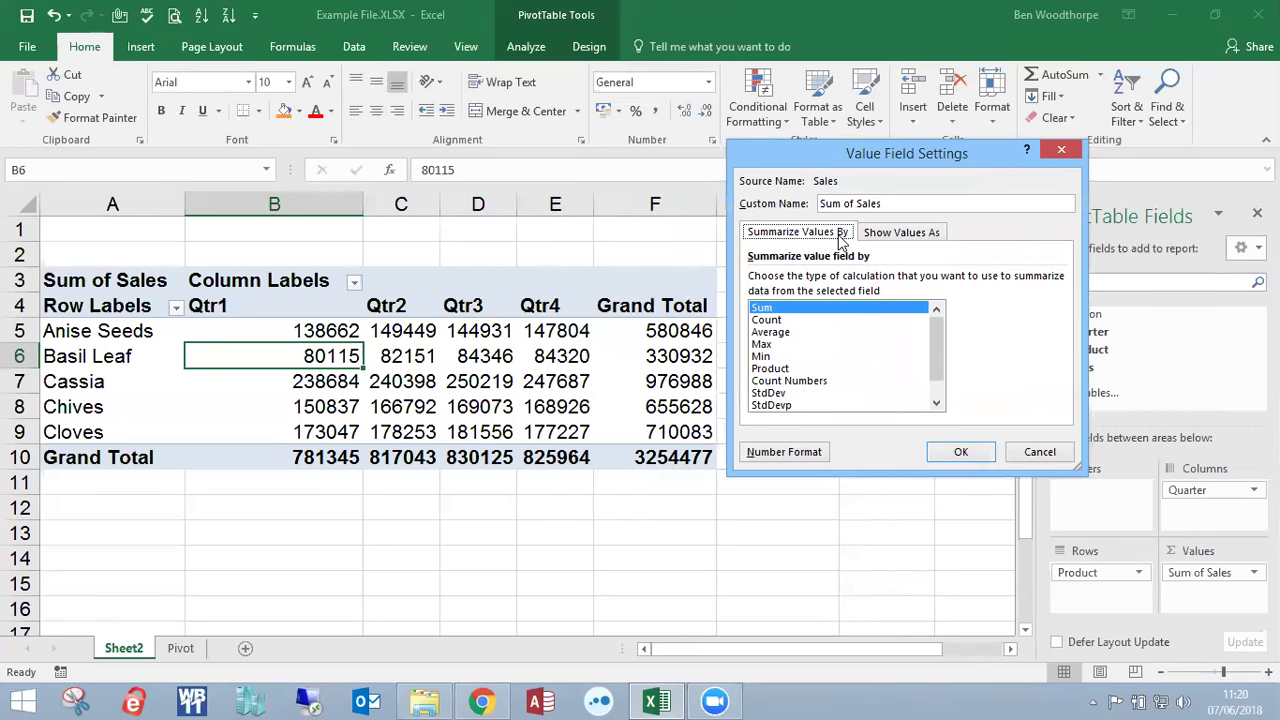
{"action": "left_click", "coordinate": [888, 233]}
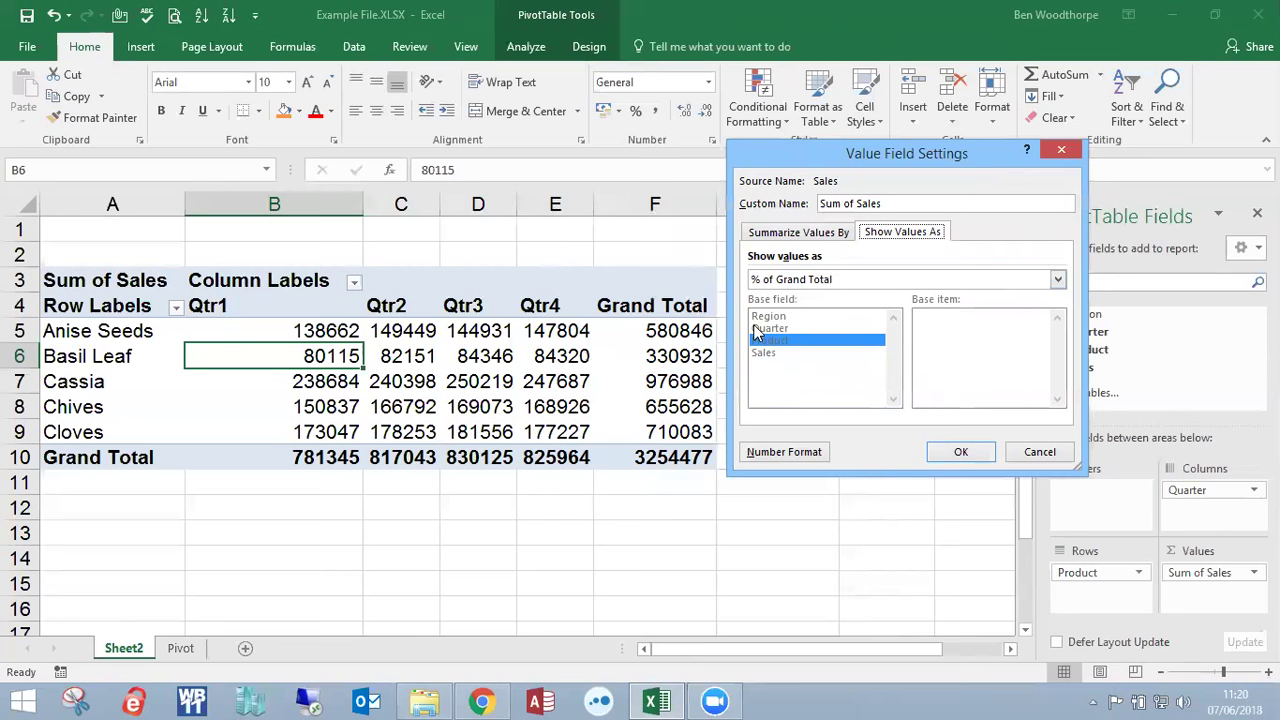
{"action": "left_click", "coordinate": [956, 452]}
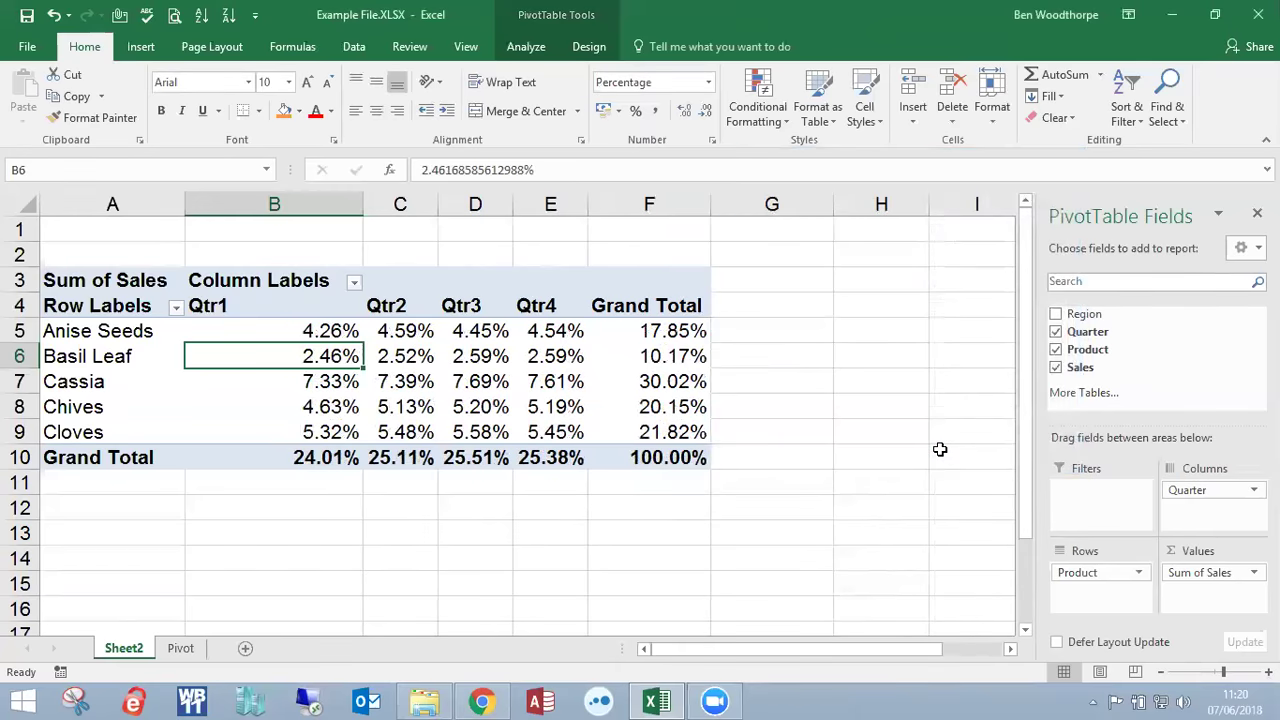
- Examine the percentages for Cassia and Chives in Qtr1 and Cassia in Qtr2
{"action": "mouse_move", "coordinate": [450, 375]}
{"action": "left_click", "coordinate": [330, 383]}
{"action": "left_click", "coordinate": [330, 400]}
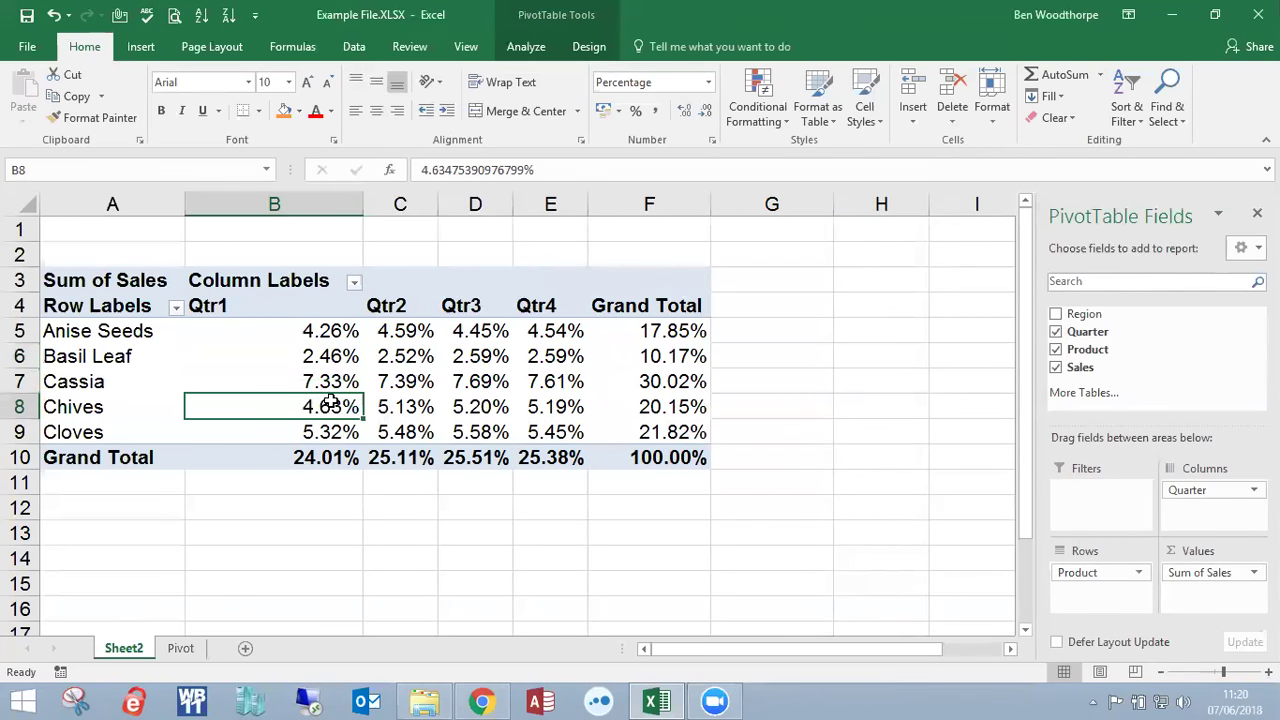
{"action": "left_click", "coordinate": [400, 380]}
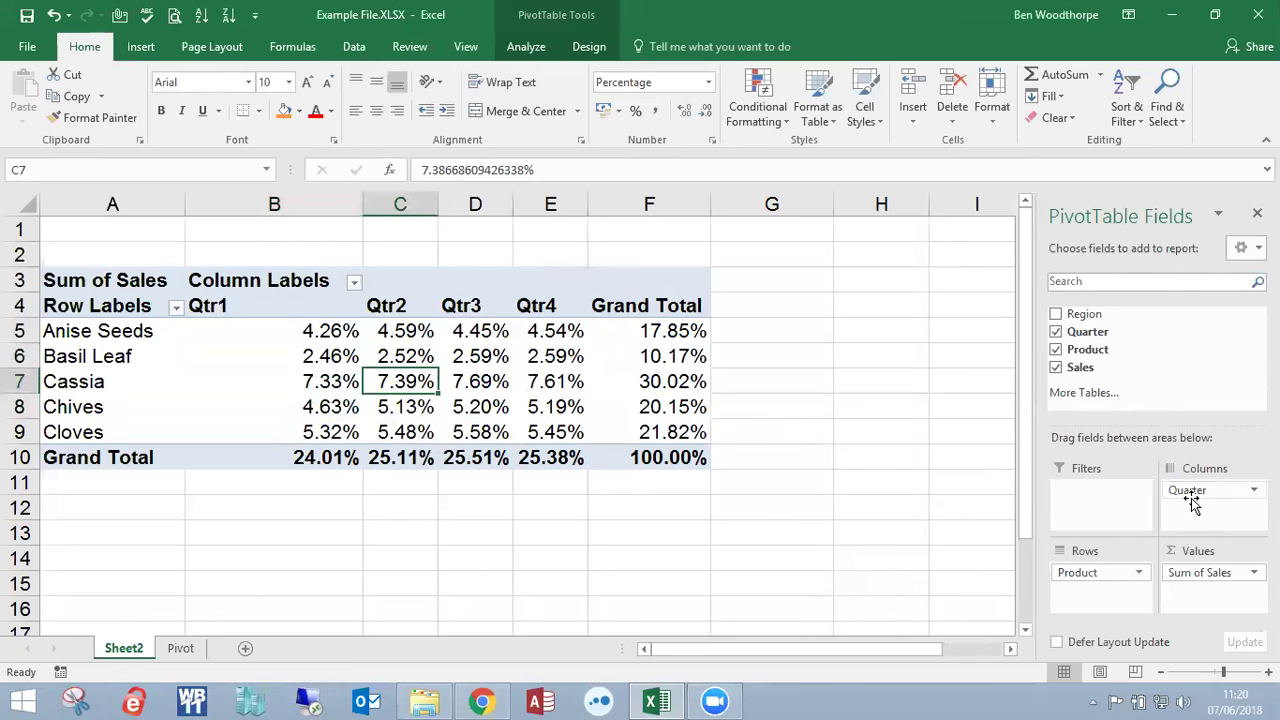
{"action": "mouse_move", "coordinate": [1231, 491]}
{"action": "left_mouse_down"}
{"action": "mouse_move", "coordinate": [1118, 590]}
{"action": "mouse_move", "coordinate": [1222, 505]}
{"action": "mouse_move", "coordinate": [1214, 492]}
{"action": "mouse_move", "coordinate": [1124, 590]}
{"action": "mouse_move", "coordinate": [1206, 490]}
{"action": "left_mouse_up"}
{"action": "left_click_drag", "start_coordinate": [1085, 314], "coordinate": [975, 535]}
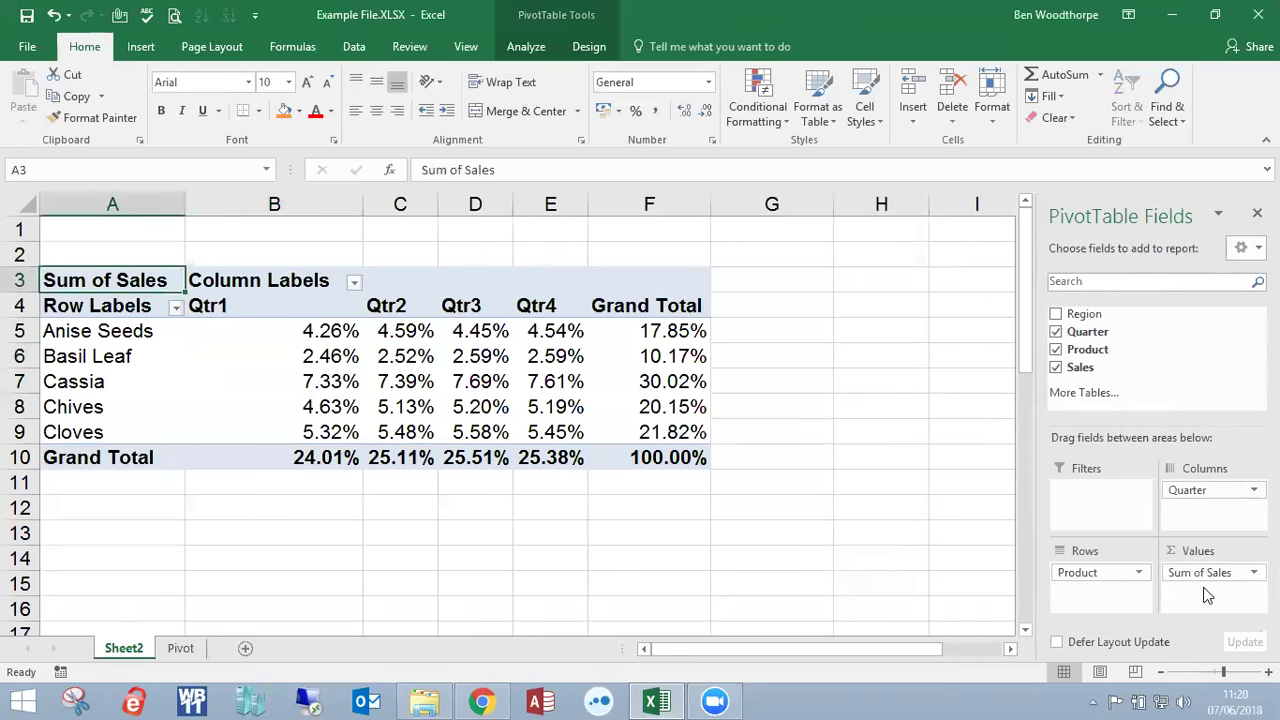
- Summarize the Sales value field by Count while keeping the values shown as % of Grand Total
{"action": "left_click", "coordinate": [1253, 574]}
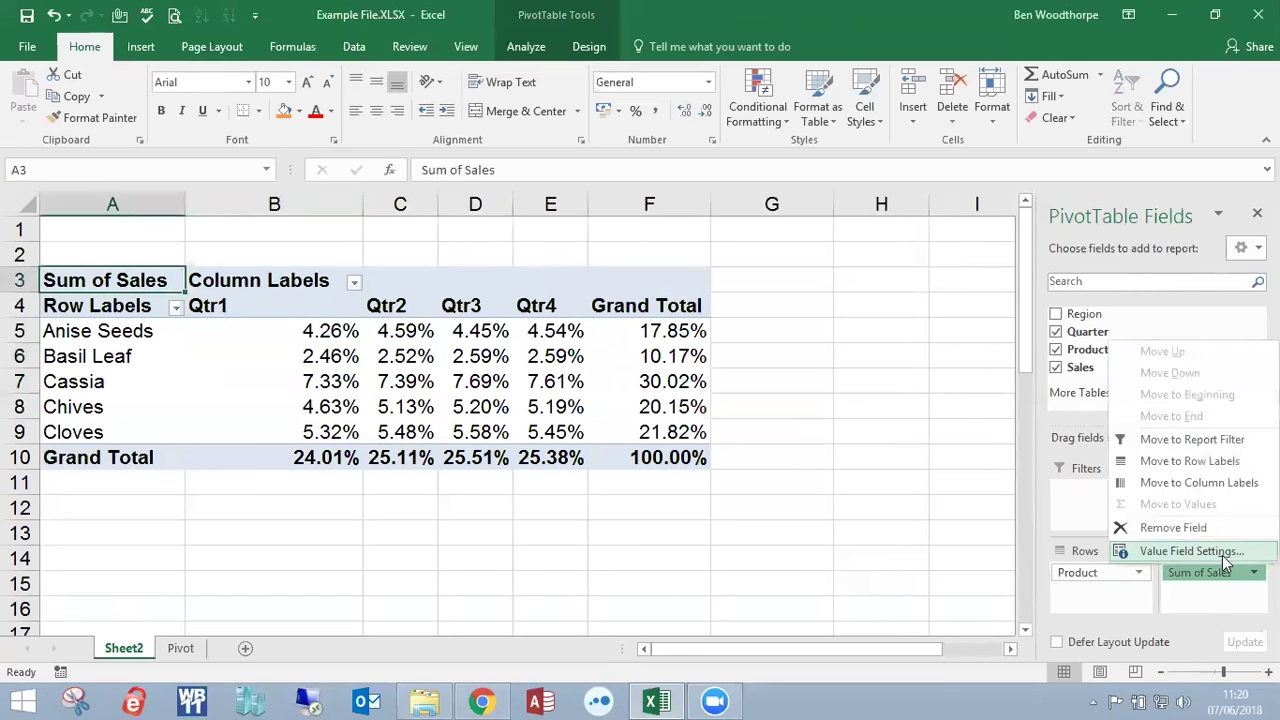
{"action": "left_click", "coordinate": [1180, 549]}
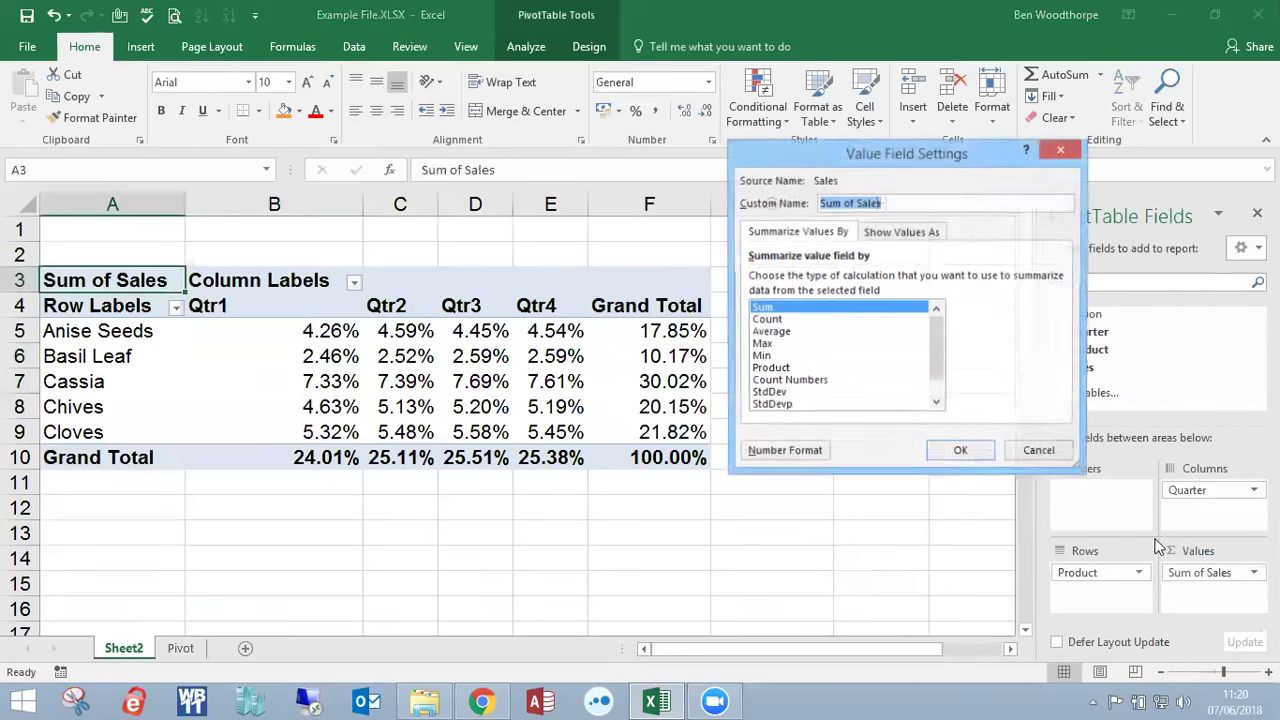
{"action": "left_click", "coordinate": [774, 320]}
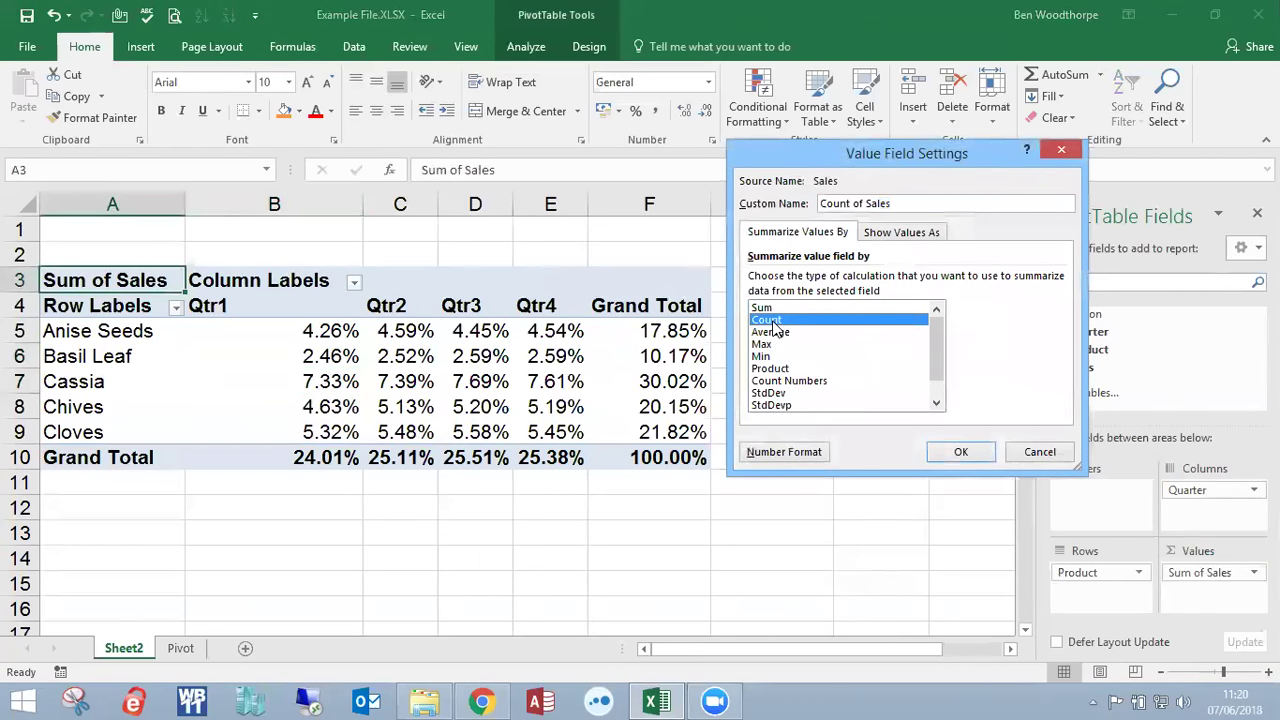
{"action": "left_click", "coordinate": [900, 232]}
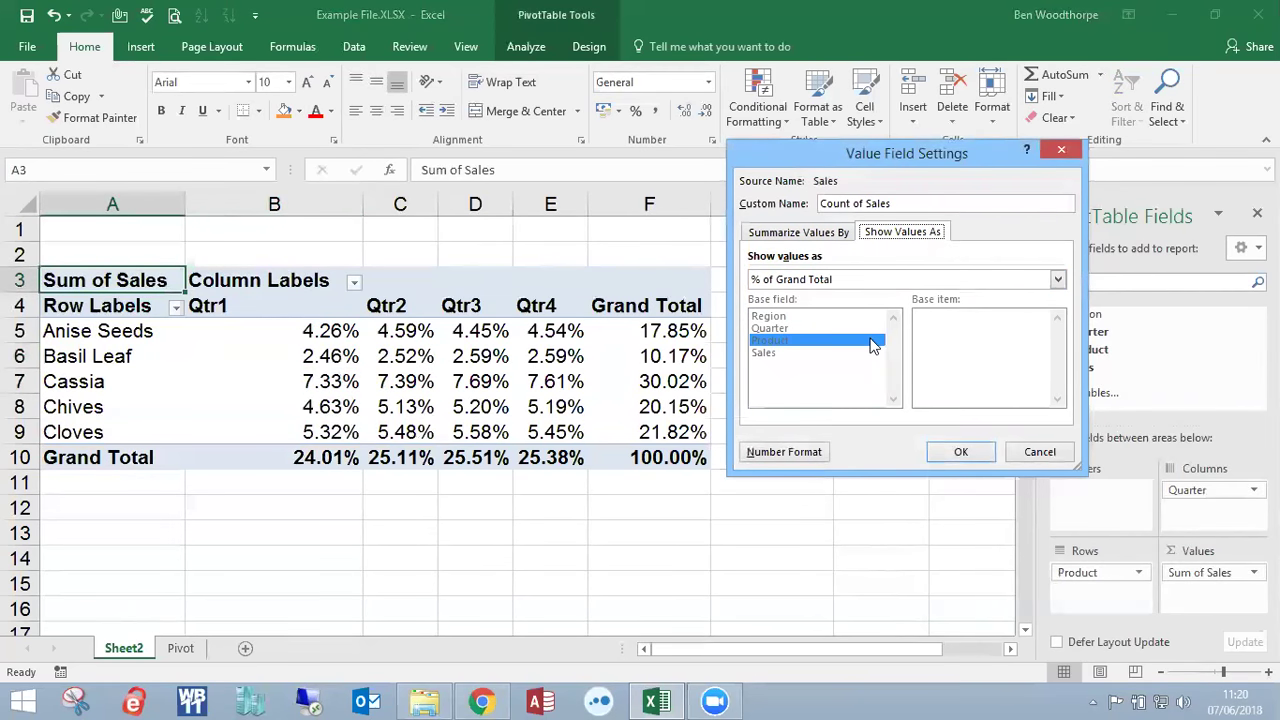
{"action": "left_click", "coordinate": [958, 453]}
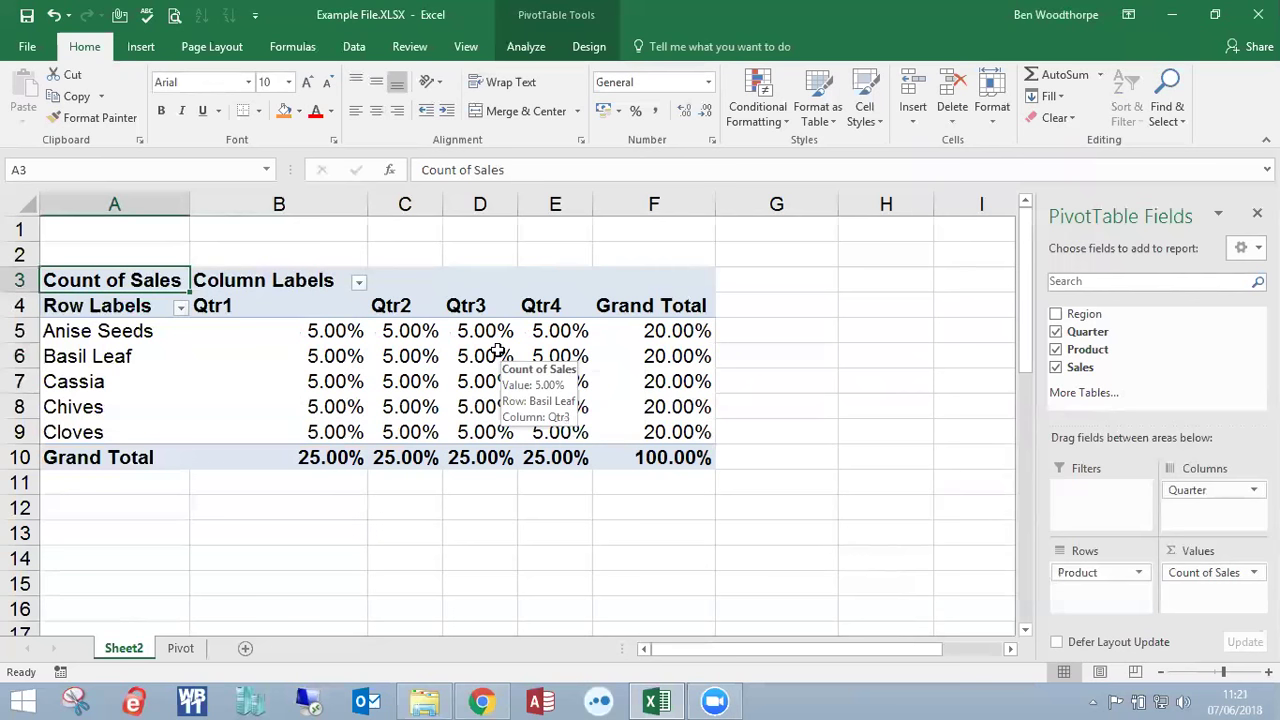
- Set the Sales value field to be summarized by Sum instead of Count
{"action": "left_click", "coordinate": [1240, 572]}
{"action": "left_click", "coordinate": [1186, 551]}
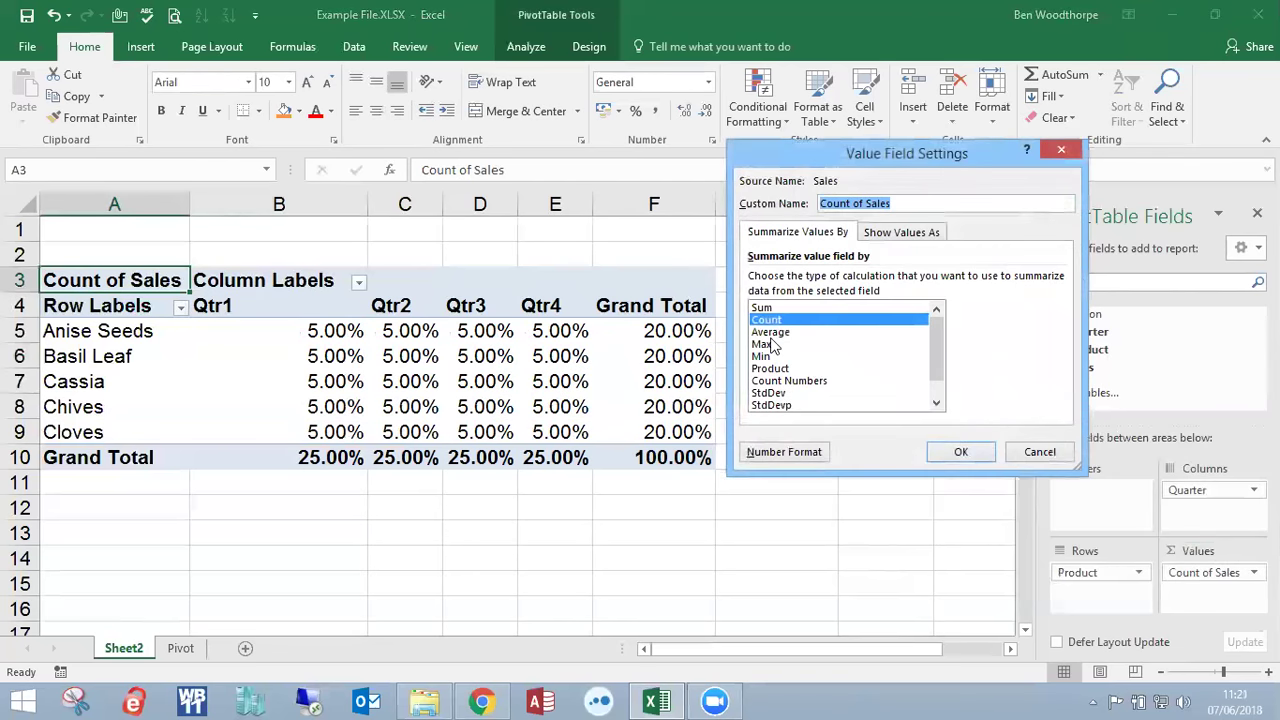
{"action": "left_click", "coordinate": [886, 236]}
{"action": "left_click", "coordinate": [798, 232]}
{"action": "left_click", "coordinate": [772, 306]}
{"action": "left_click", "coordinate": [876, 236]}
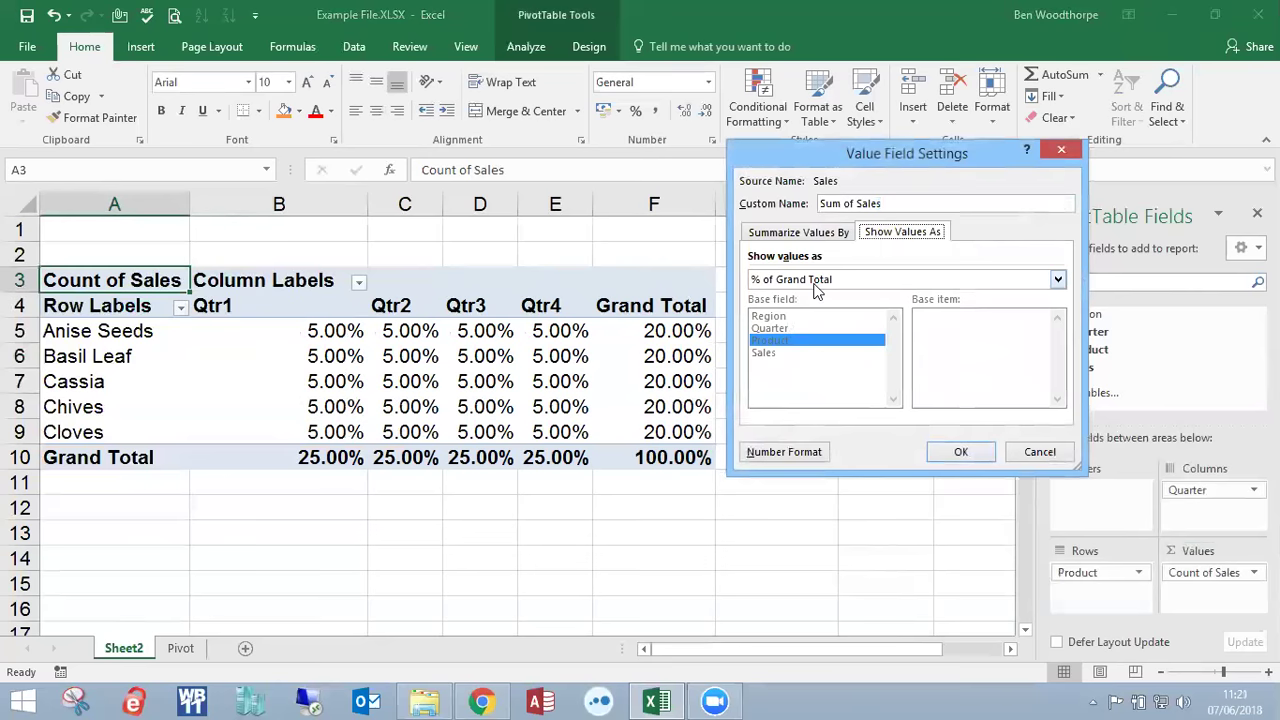
{"action": "left_click", "coordinate": [812, 236]}
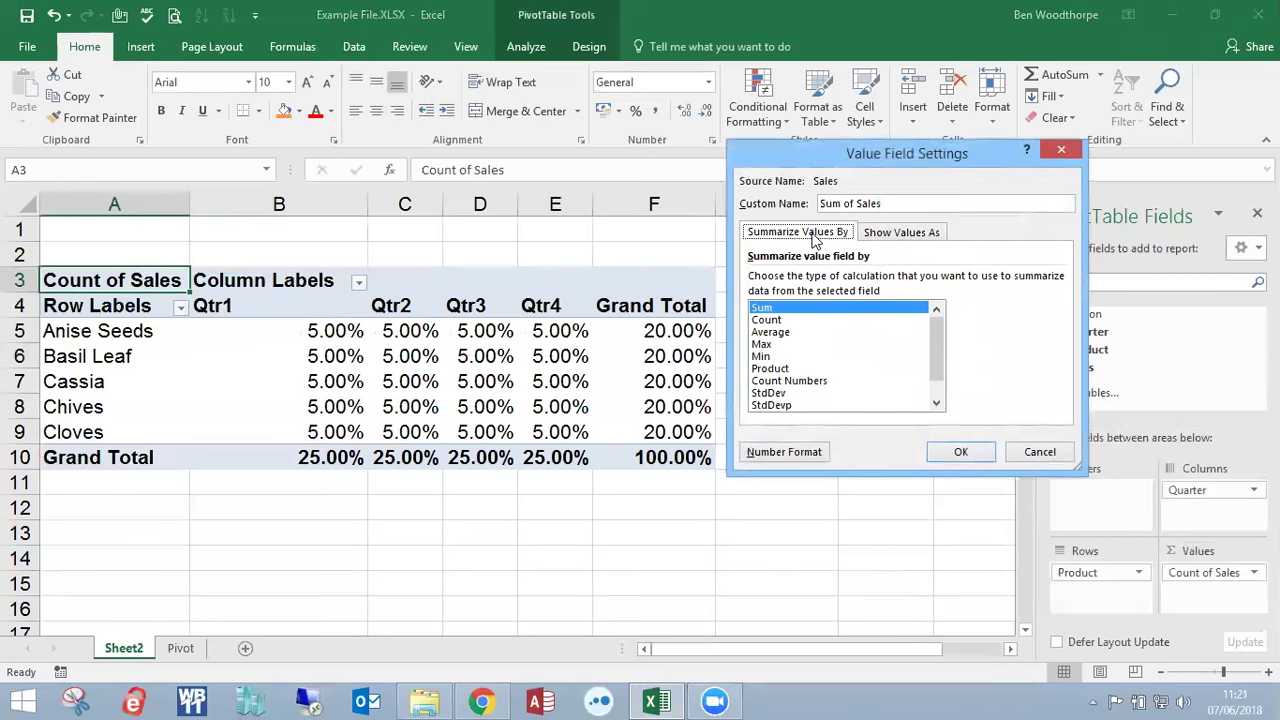
{"action": "key", "text": "Down"}
{"action": "key", "text": "Down"}
{"action": "key", "text": "Down"}
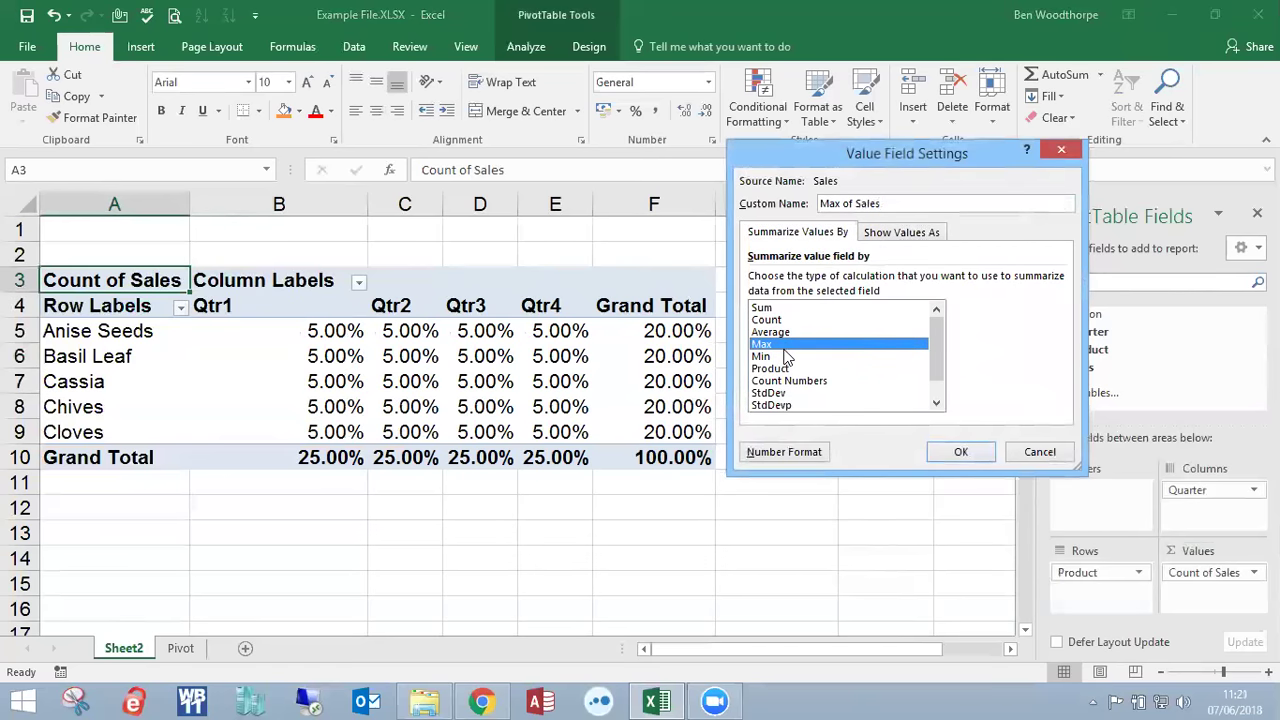
{"action": "left_click", "coordinate": [778, 309]}
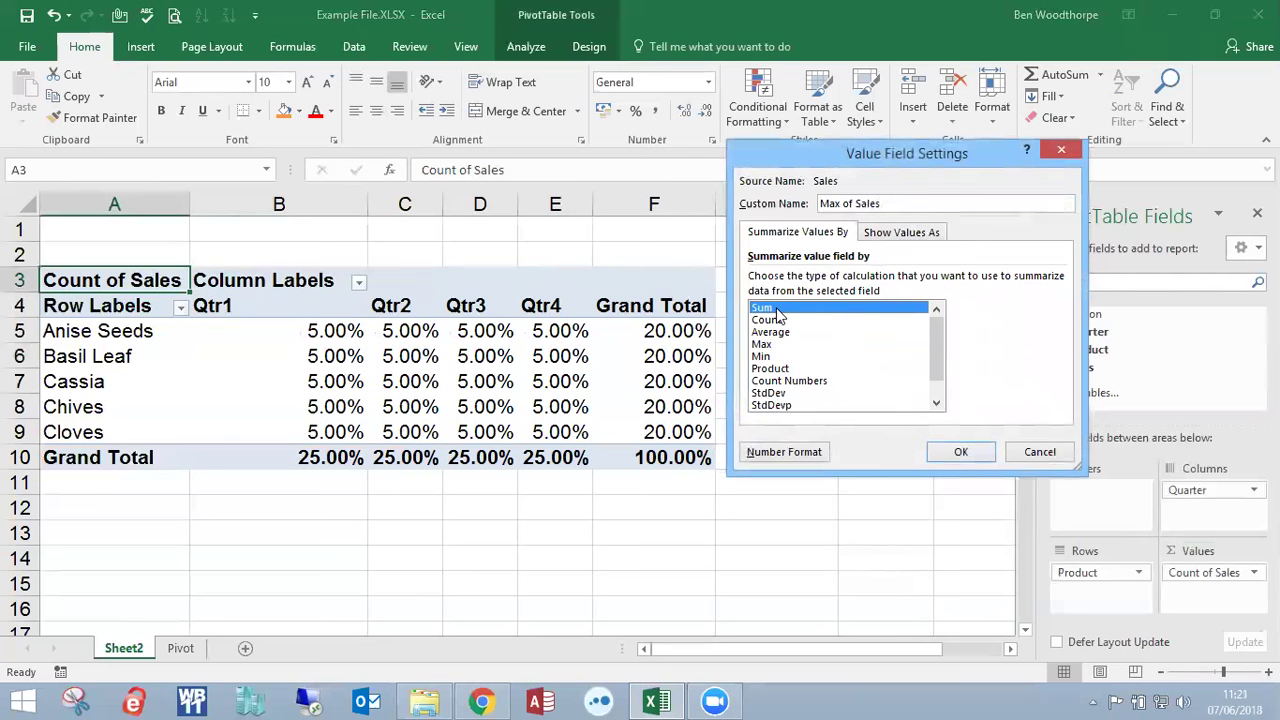
{"action": "left_click", "coordinate": [882, 233]}
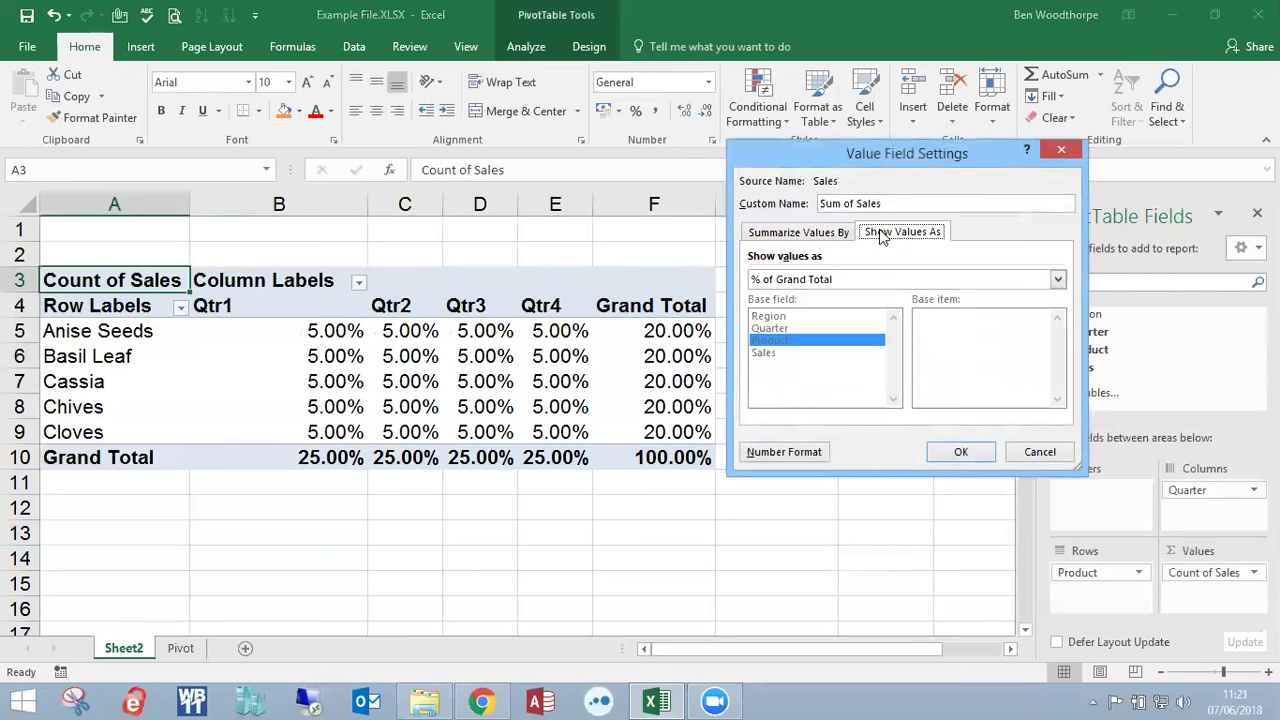
{"action": "left_click", "coordinate": [810, 233]}
{"action": "left_click", "coordinate": [895, 232]}
- Show the summed Sales values as Difference From, with Product as base field and Cassia as base item
{"action": "left_click", "coordinate": [1057, 279]}
{"action": "scroll", "coordinate": [1033, 330], "scroll_direction": "down", "scroll_amount": 3}
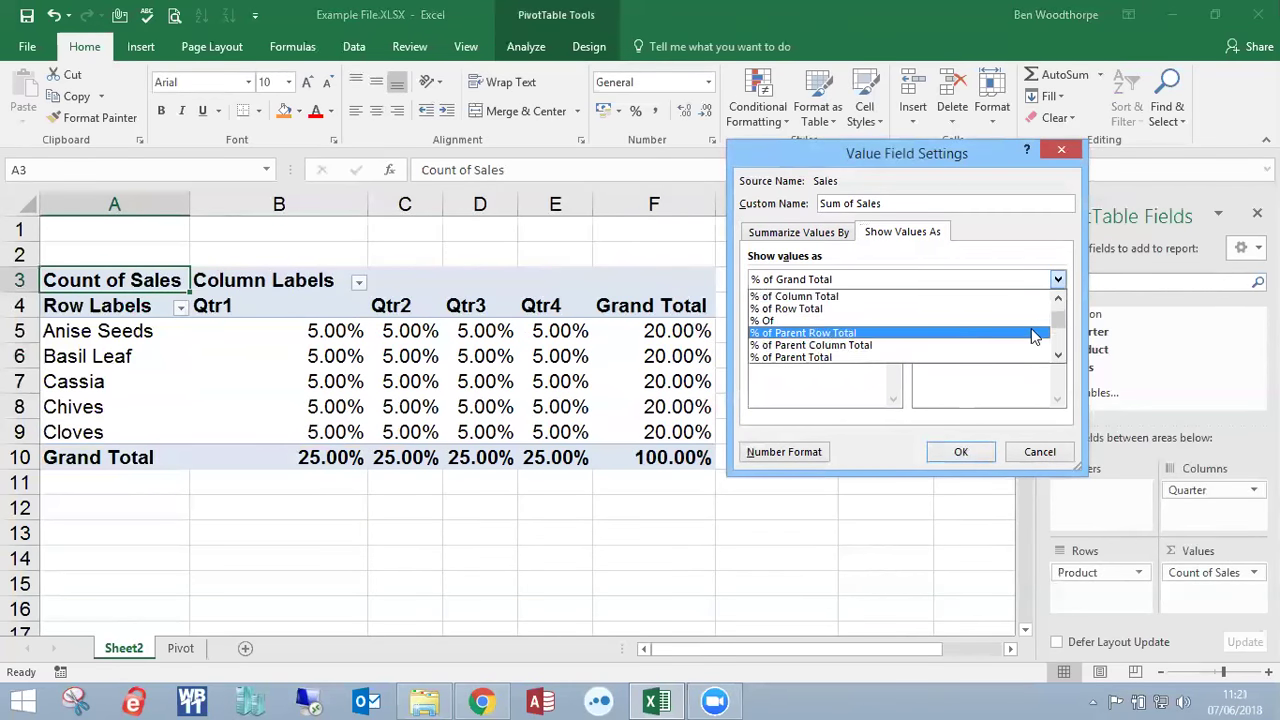
{"action": "scroll", "coordinate": [1029, 336], "scroll_direction": "up", "scroll_amount": 1}
{"action": "scroll", "coordinate": [1029, 336], "scroll_direction": "up", "scroll_amount": 2}
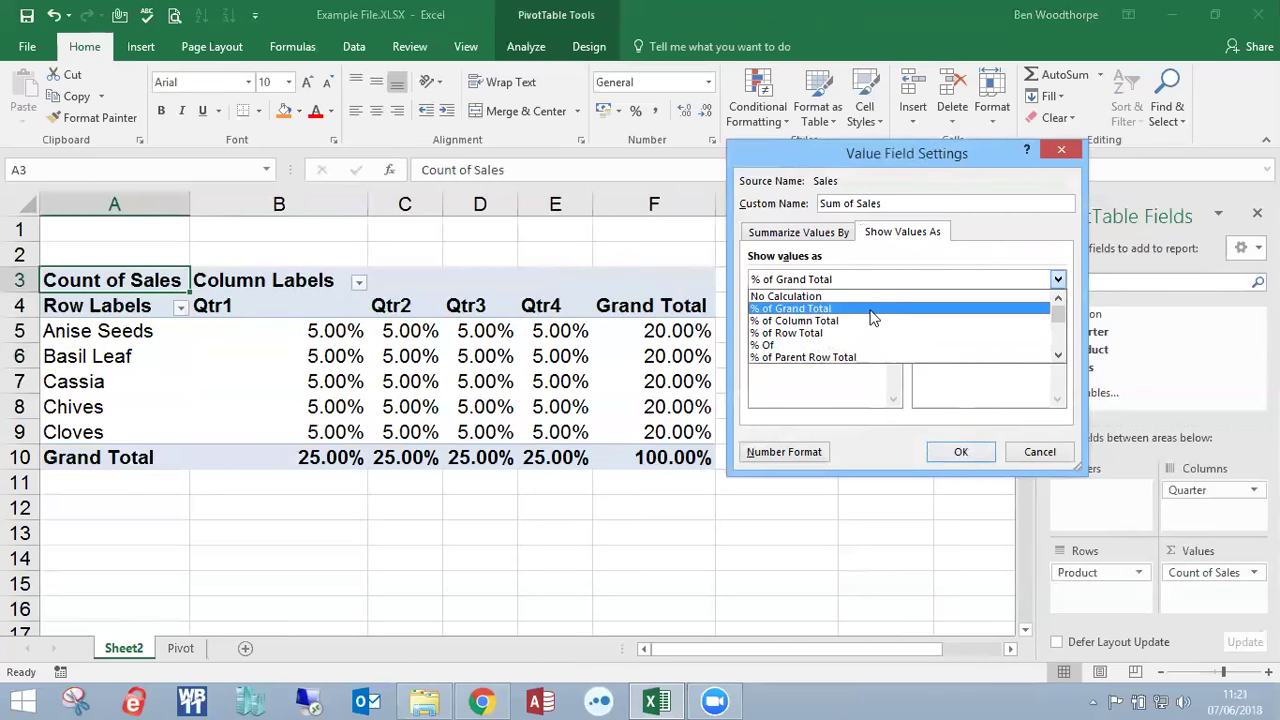
{"action": "left_click", "coordinate": [1058, 357]}
{"action": "left_click", "coordinate": [1058, 357]}
{"action": "left_click", "coordinate": [1058, 357]}
{"action": "left_click", "coordinate": [1058, 357]}
{"action": "left_click", "coordinate": [1058, 357]}
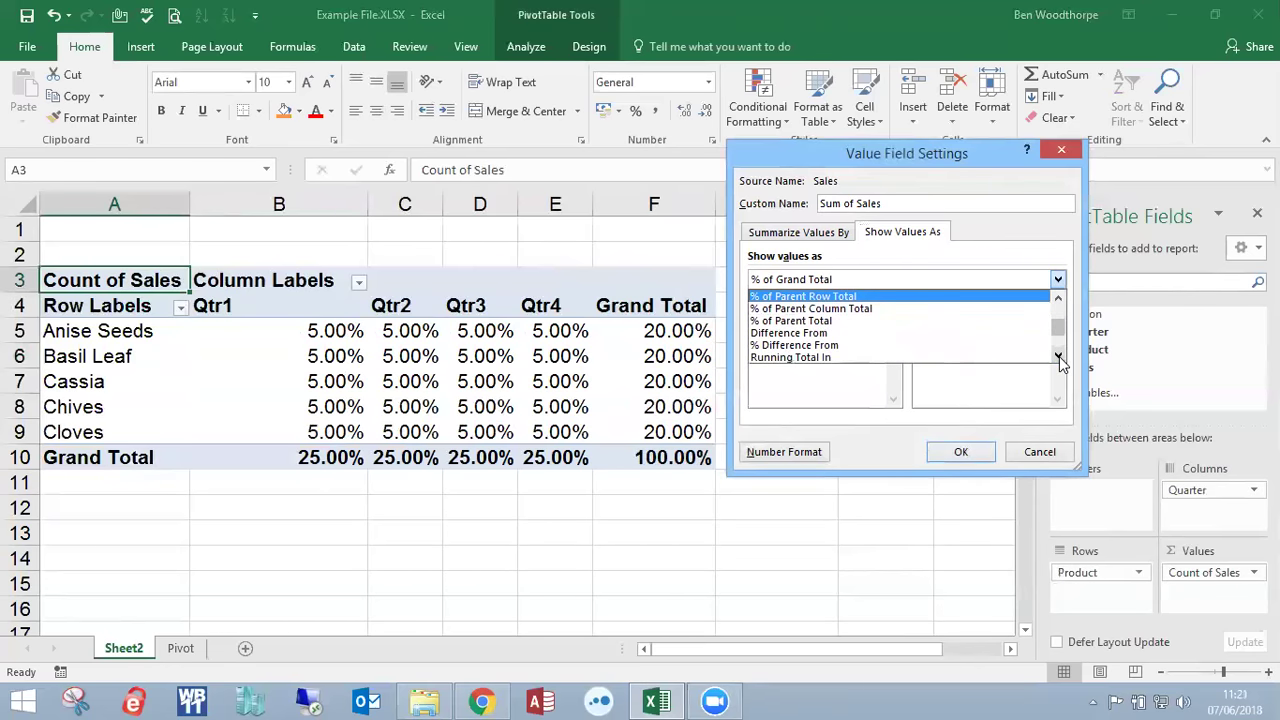
{"action": "left_click", "coordinate": [790, 333]}
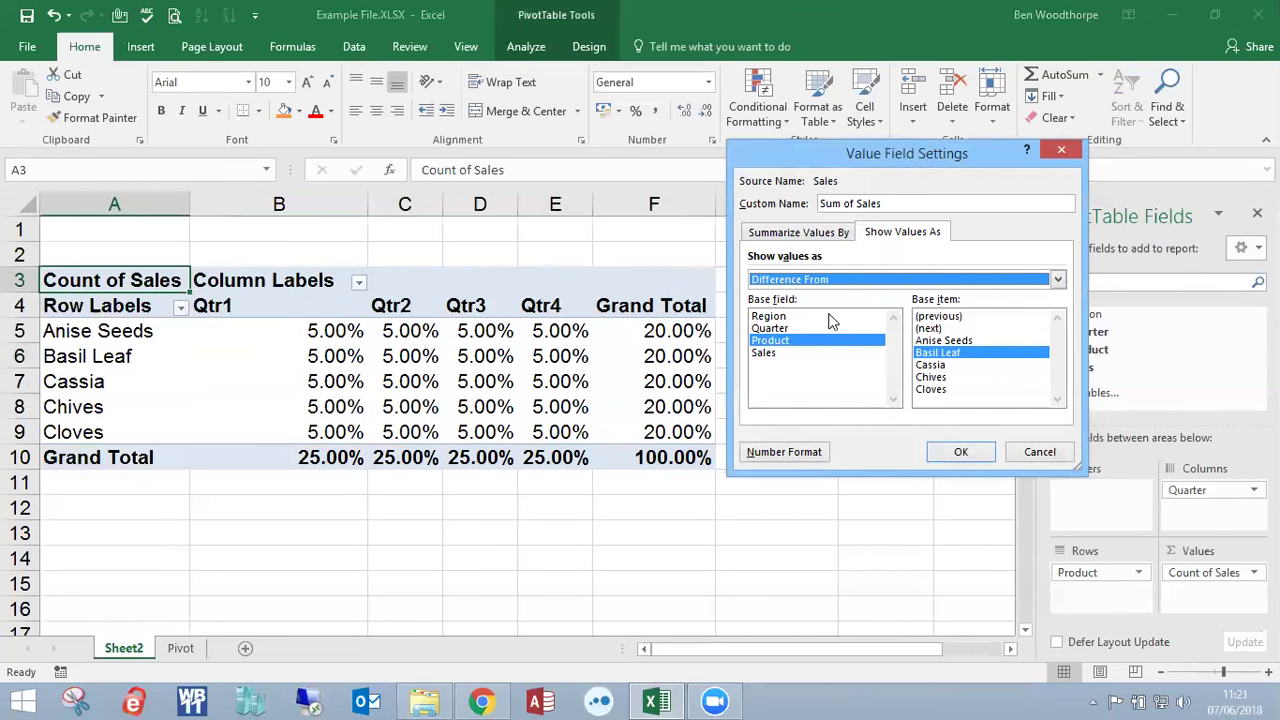
{"action": "left_click", "coordinate": [783, 345]}
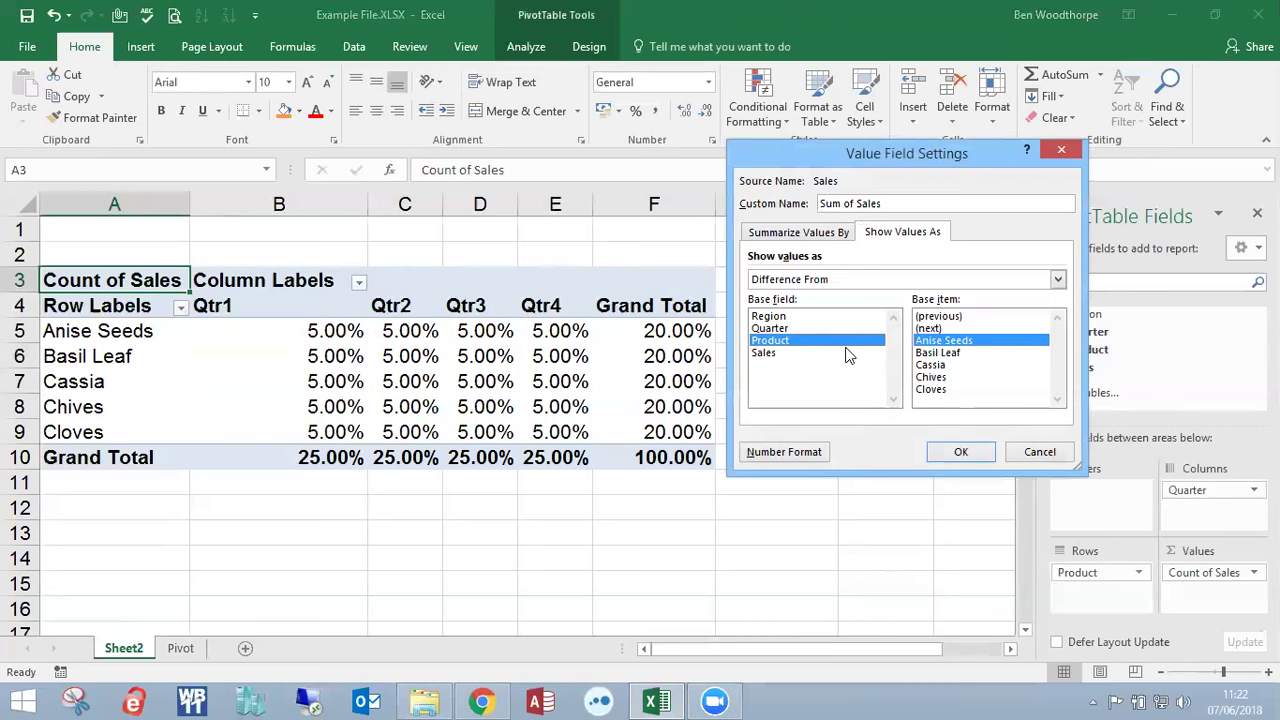
{"action": "left_click", "coordinate": [935, 365]}
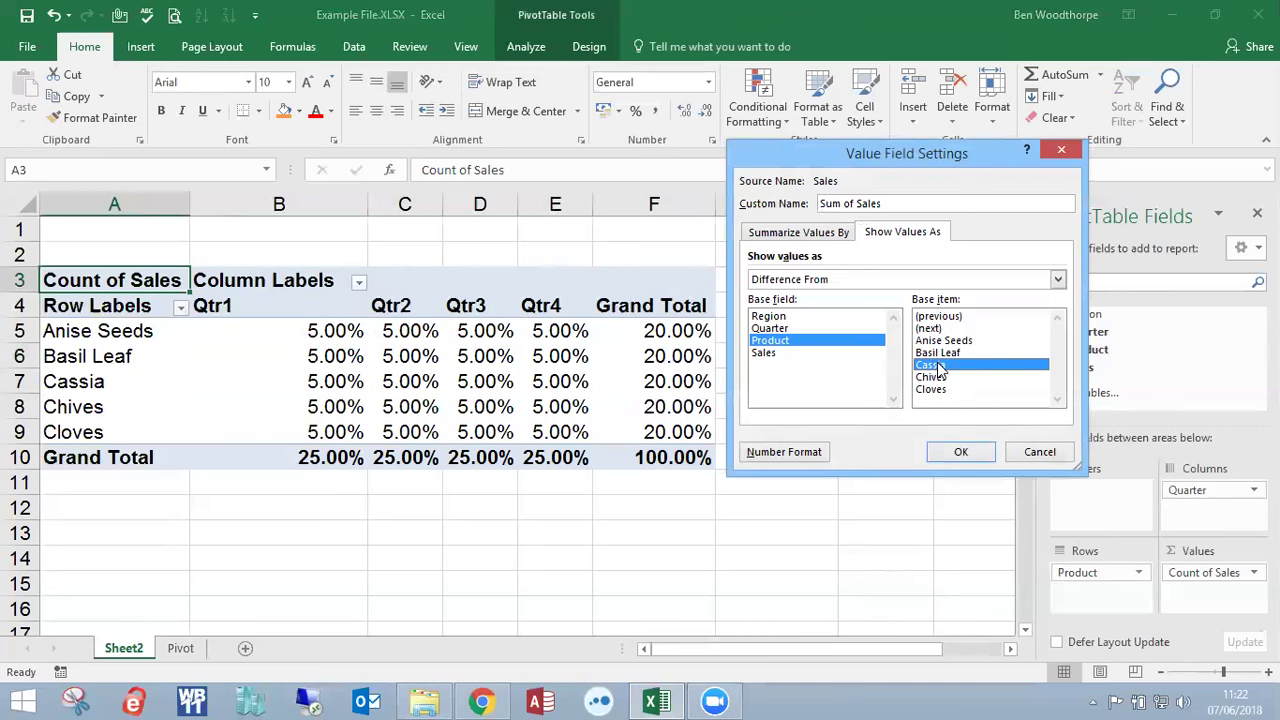
{"action": "left_click", "coordinate": [962, 452]}
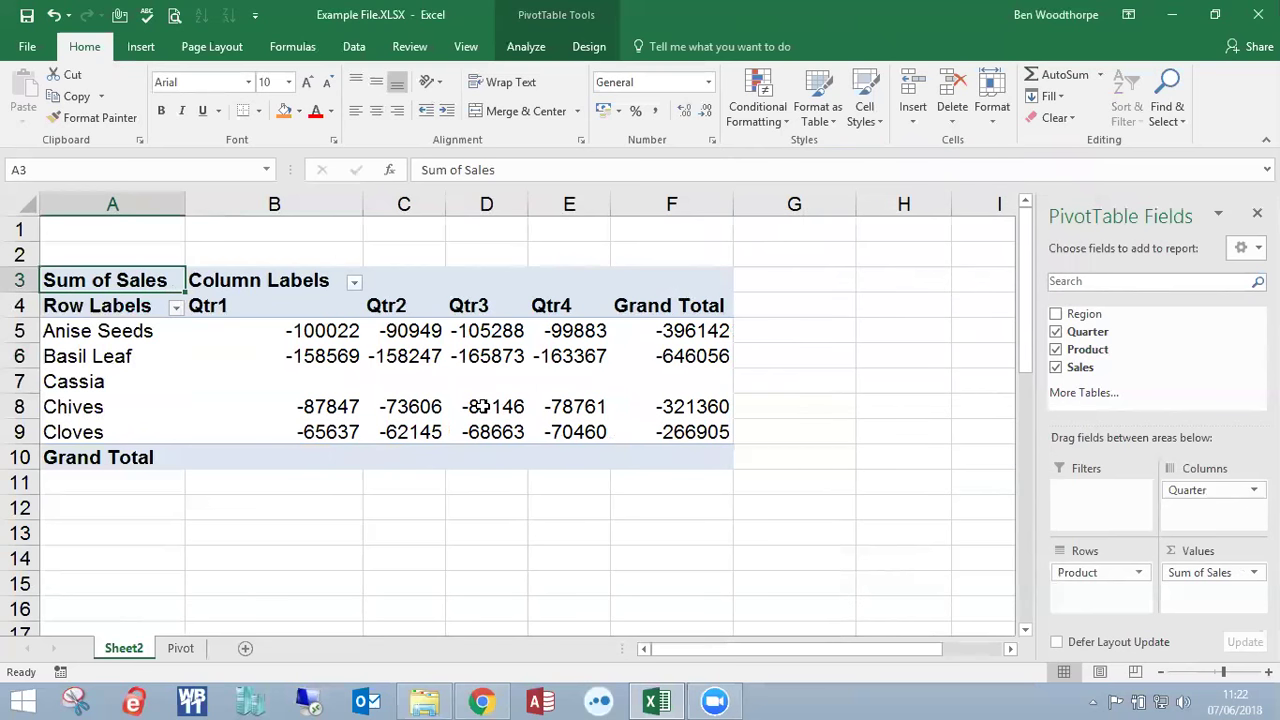
- Examine the Qtr1 differences for Basil Leaf and Cassia in the PivotTable
{"action": "mouse_move", "coordinate": [378, 391]}
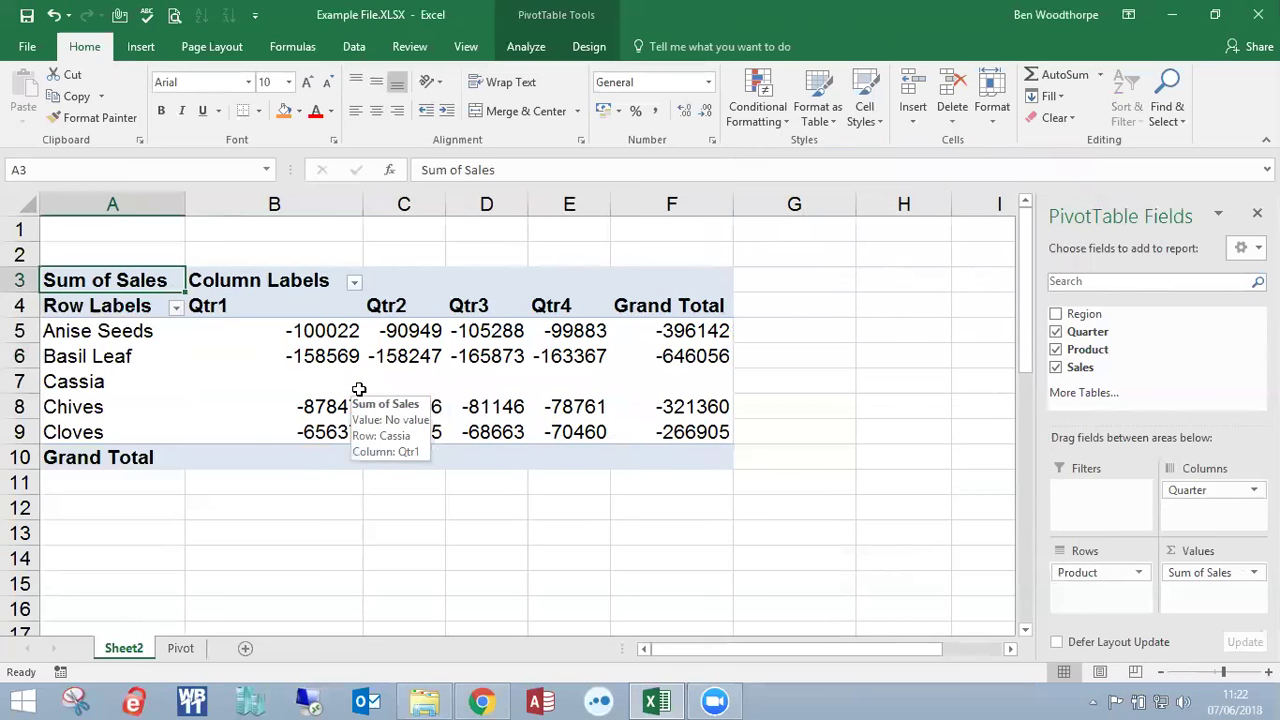
{"action": "mouse_move", "coordinate": [289, 362]}
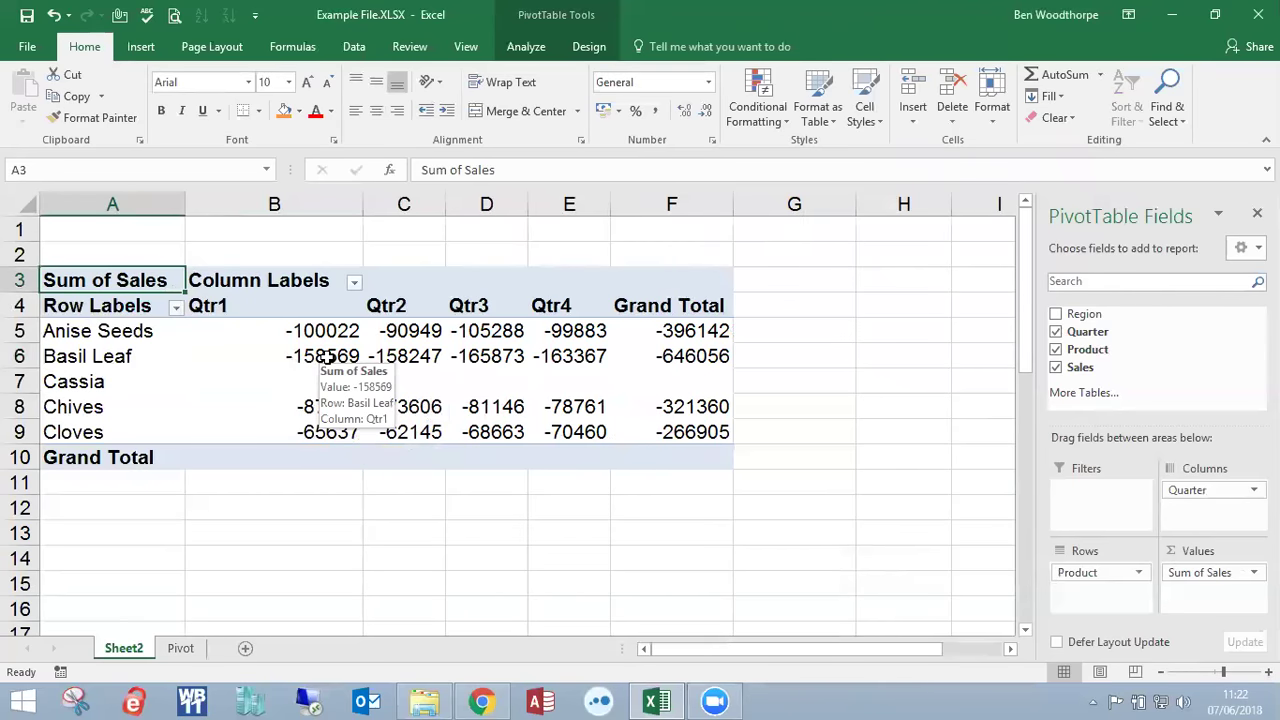
{"action": "left_click", "coordinate": [318, 357]}
{"action": "mouse_move", "coordinate": [327, 350]}
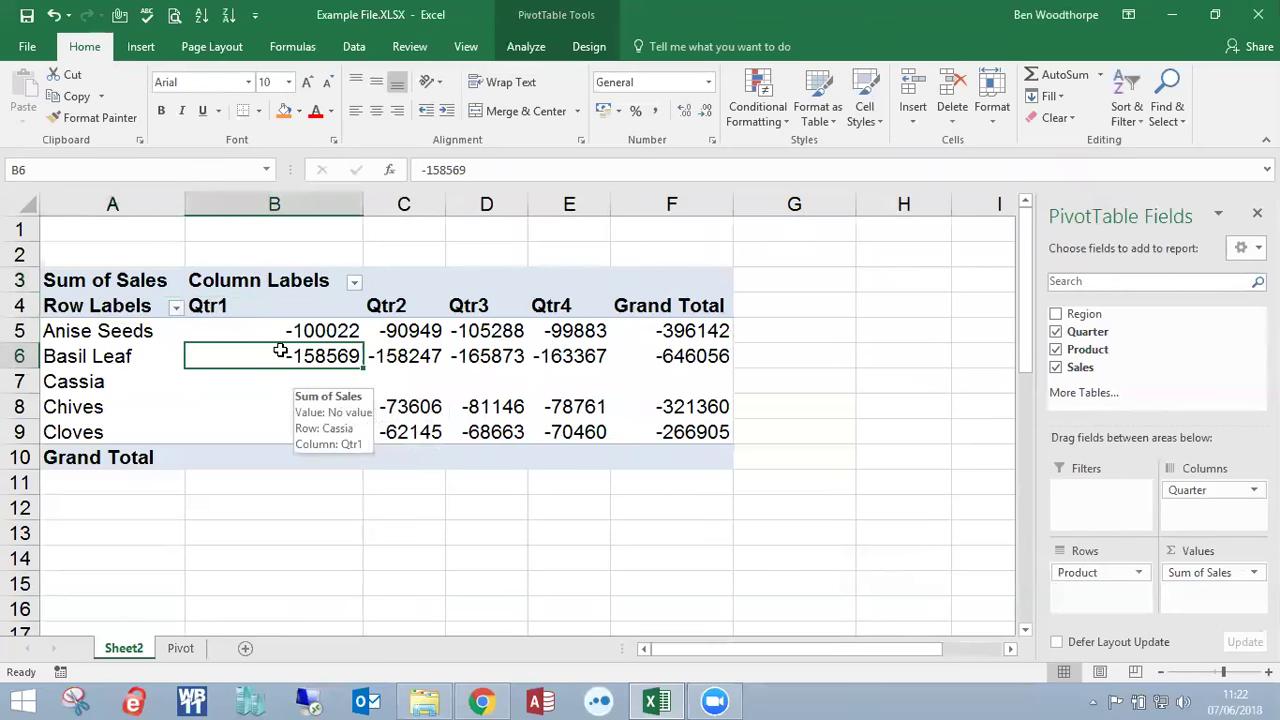
{"action": "mouse_move", "coordinate": [306, 377]}
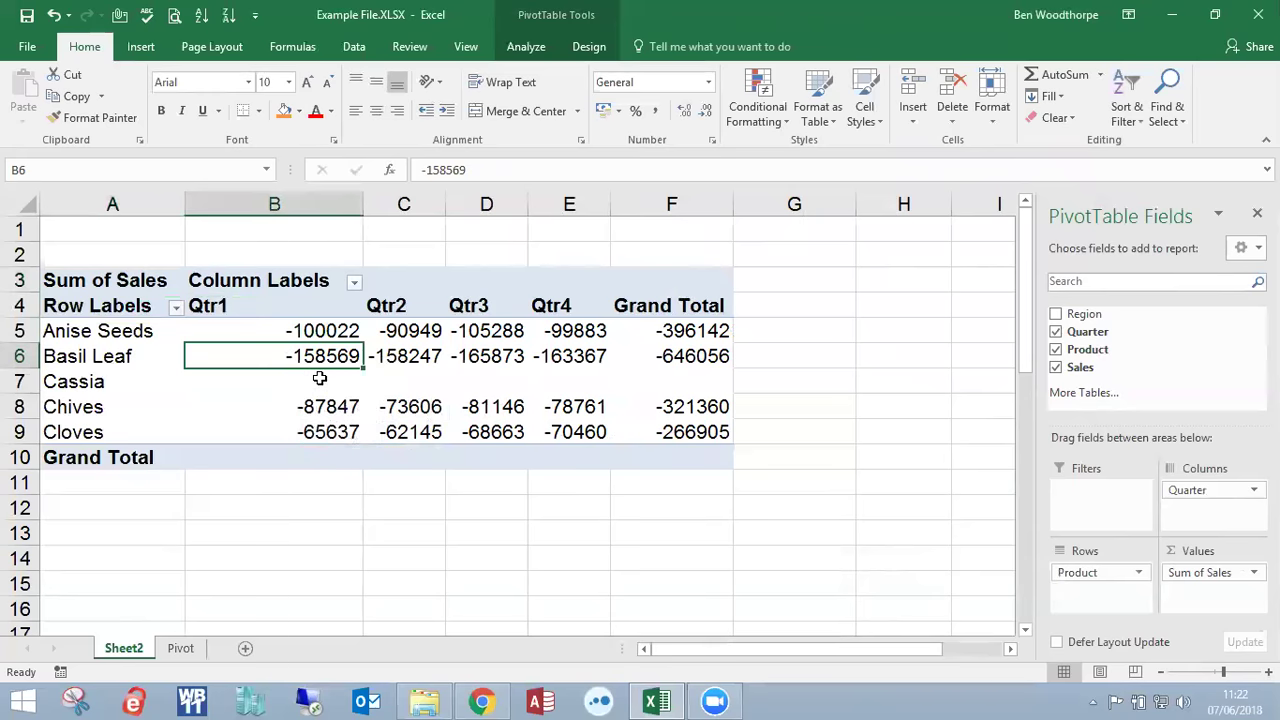
- Change the base item of the Sales difference calculation to Chives, keeping the values summarized by Sum
{"action": "left_click", "coordinate": [1222, 572]}
{"action": "left_click", "coordinate": [1211, 551]}
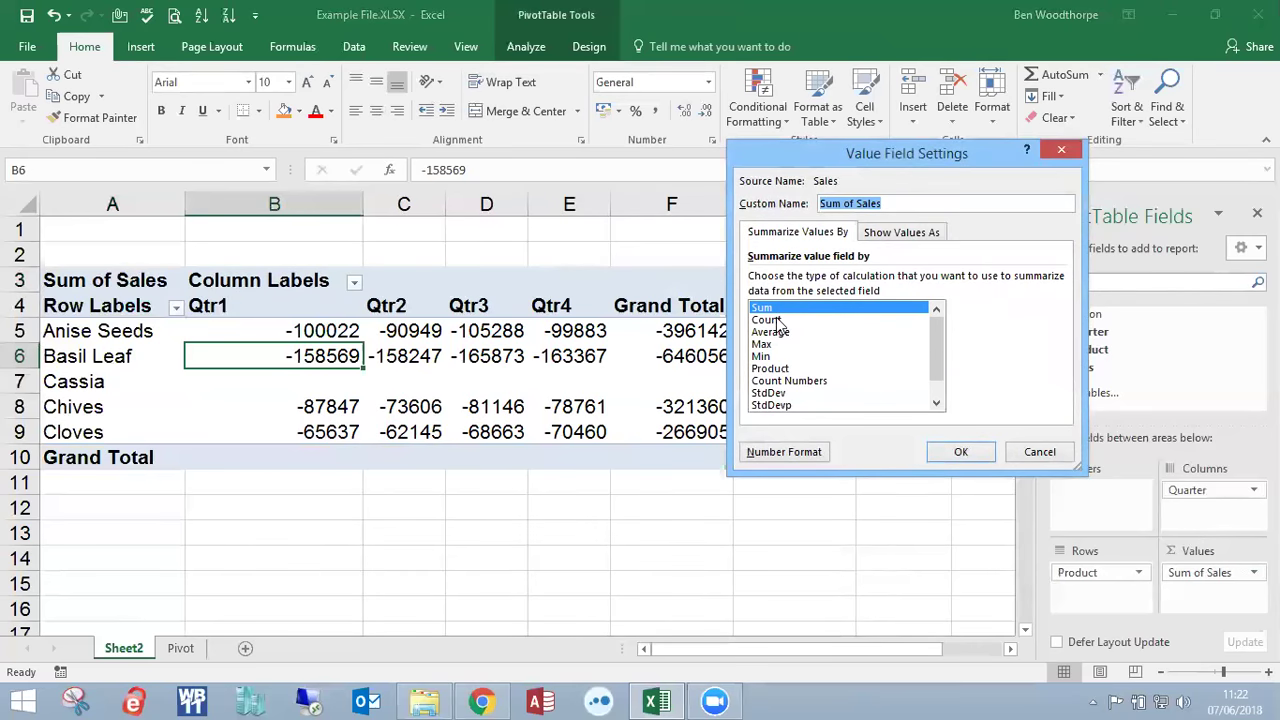
{"action": "left_click", "coordinate": [778, 320]}
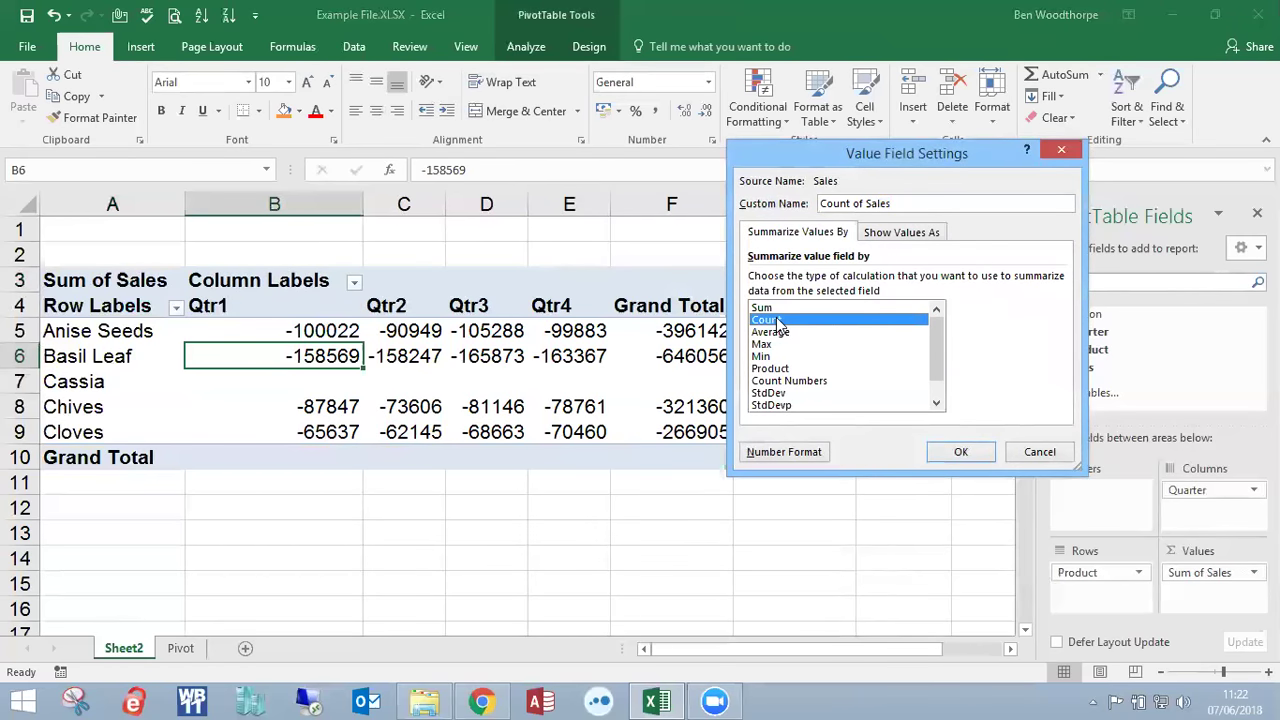
{"action": "left_click", "coordinate": [771, 332]}
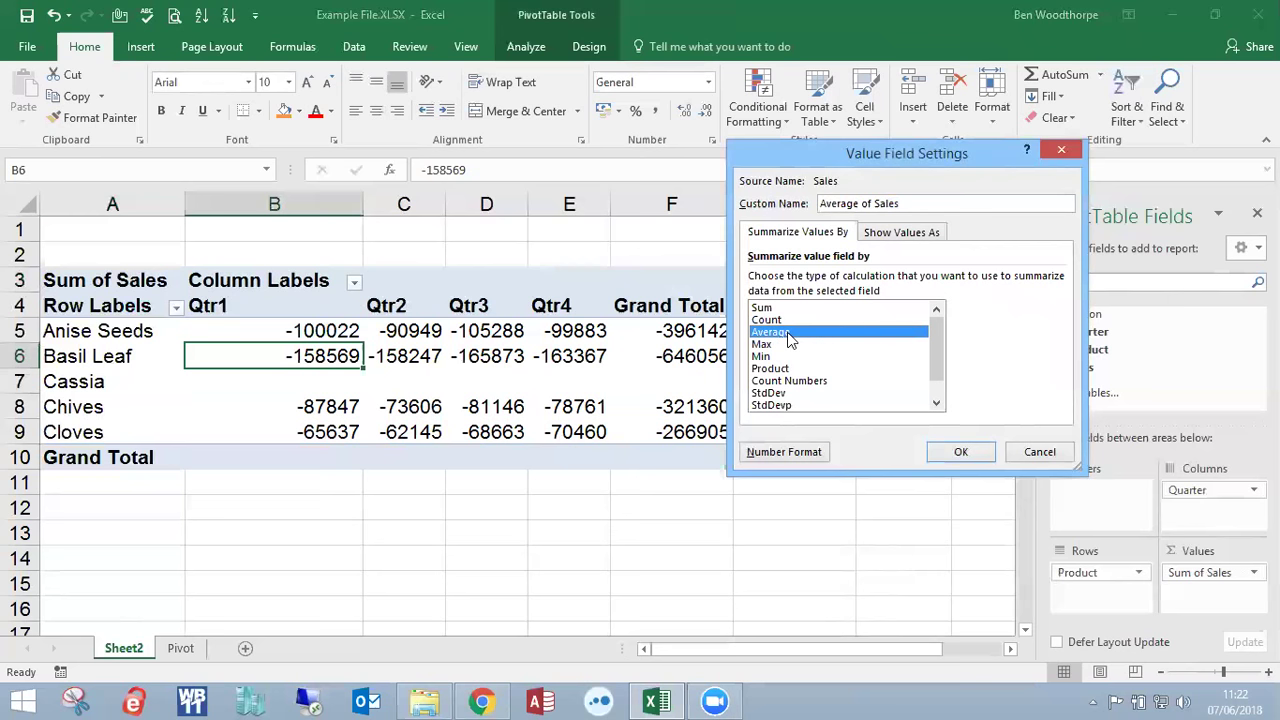
{"action": "left_click", "coordinate": [768, 308]}
{"action": "left_click", "coordinate": [901, 232]}
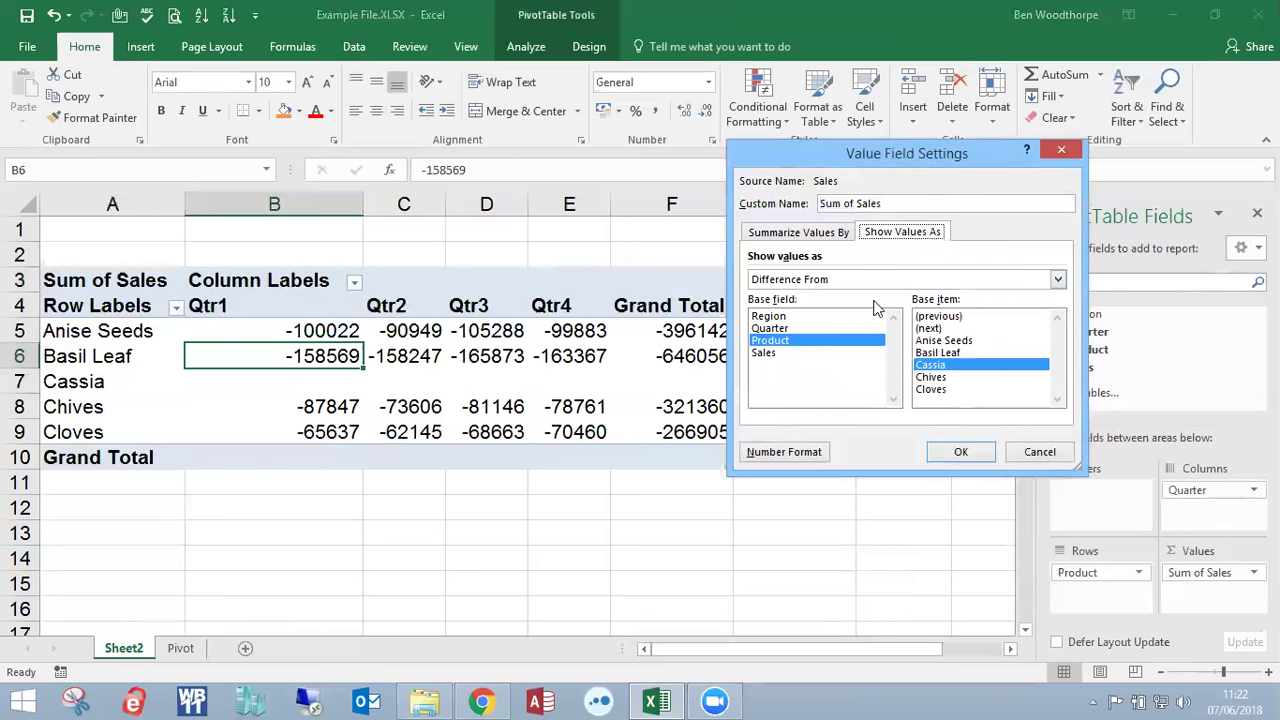
{"action": "left_click", "coordinate": [931, 377]}
{"action": "left_click", "coordinate": [960, 452]}
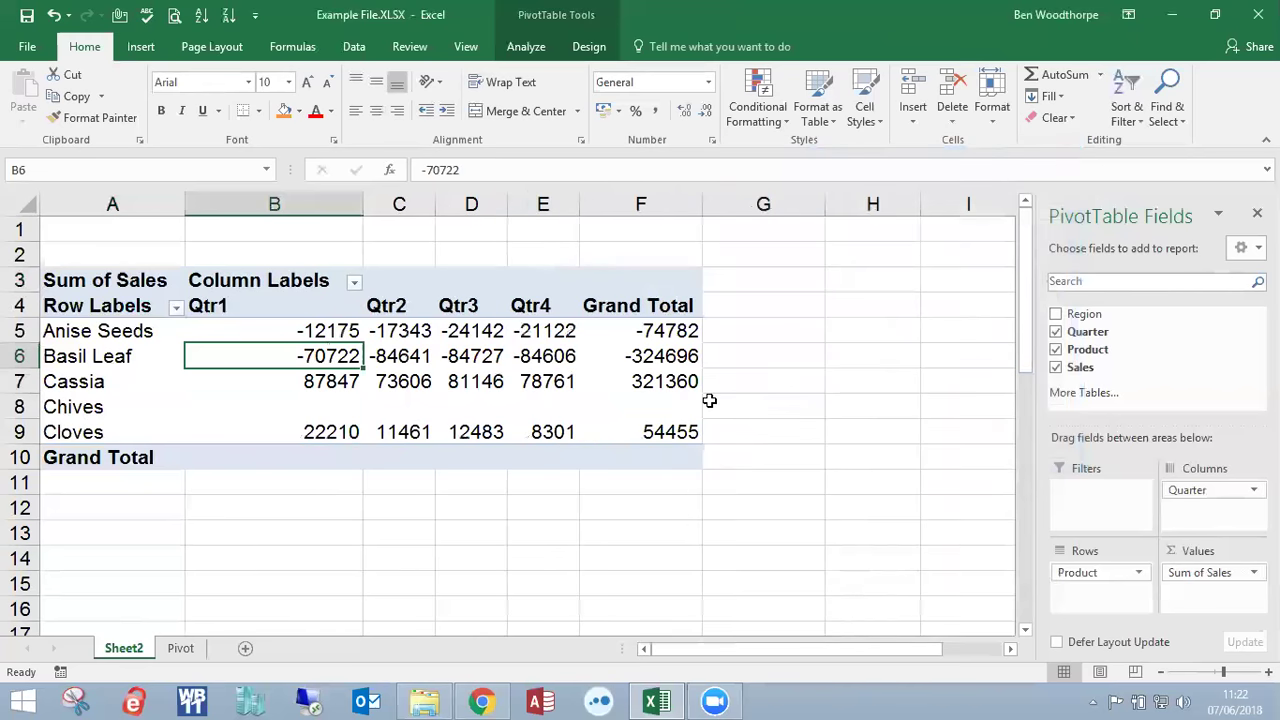
{"action": "mouse_move", "coordinate": [467, 397]}
- Base the Sales difference calculation on the Quarter field with (previous) as the base item
{"action": "left_click", "coordinate": [1245, 572]}
{"action": "left_click", "coordinate": [1190, 551]}
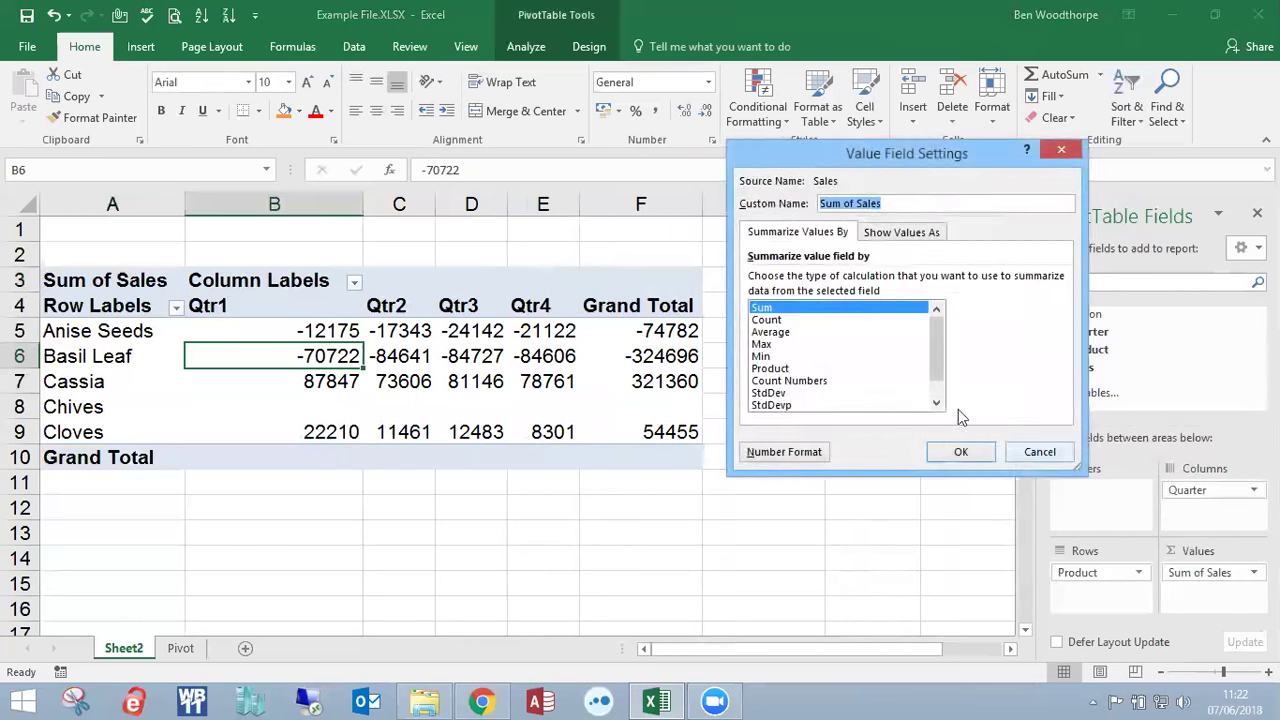
{"action": "left_click", "coordinate": [890, 232]}
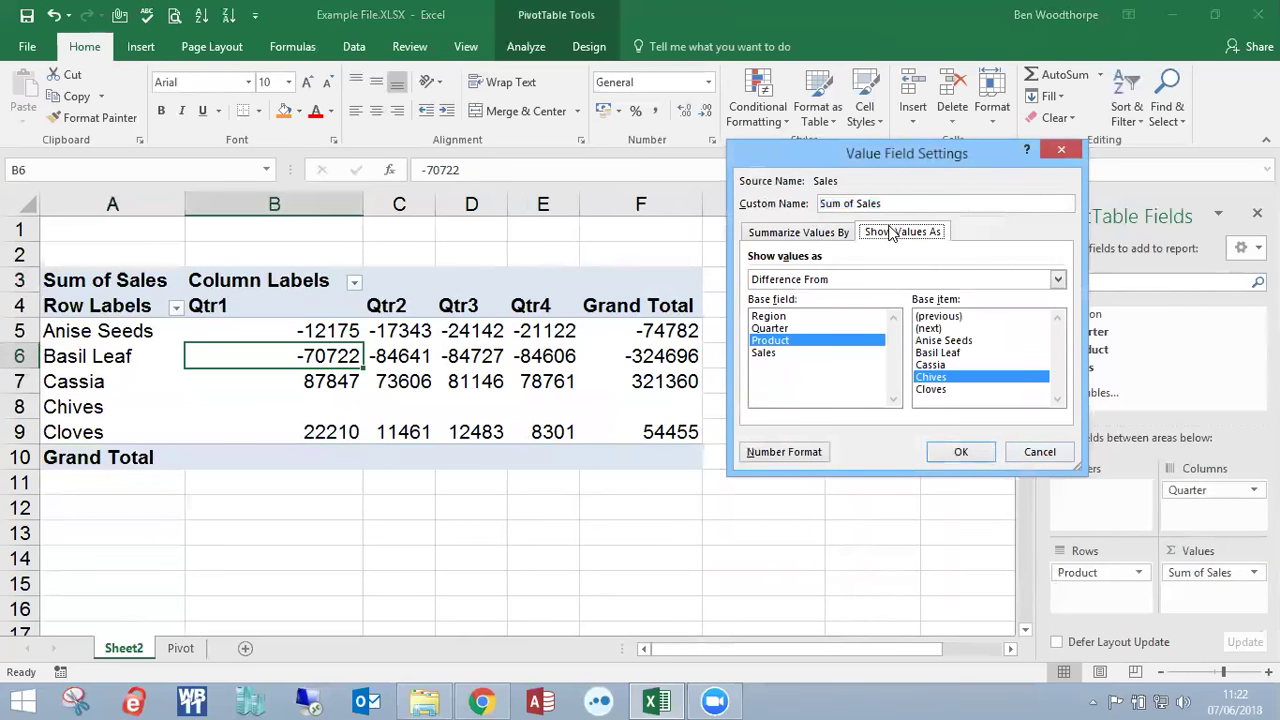
{"action": "left_click", "coordinate": [772, 328]}
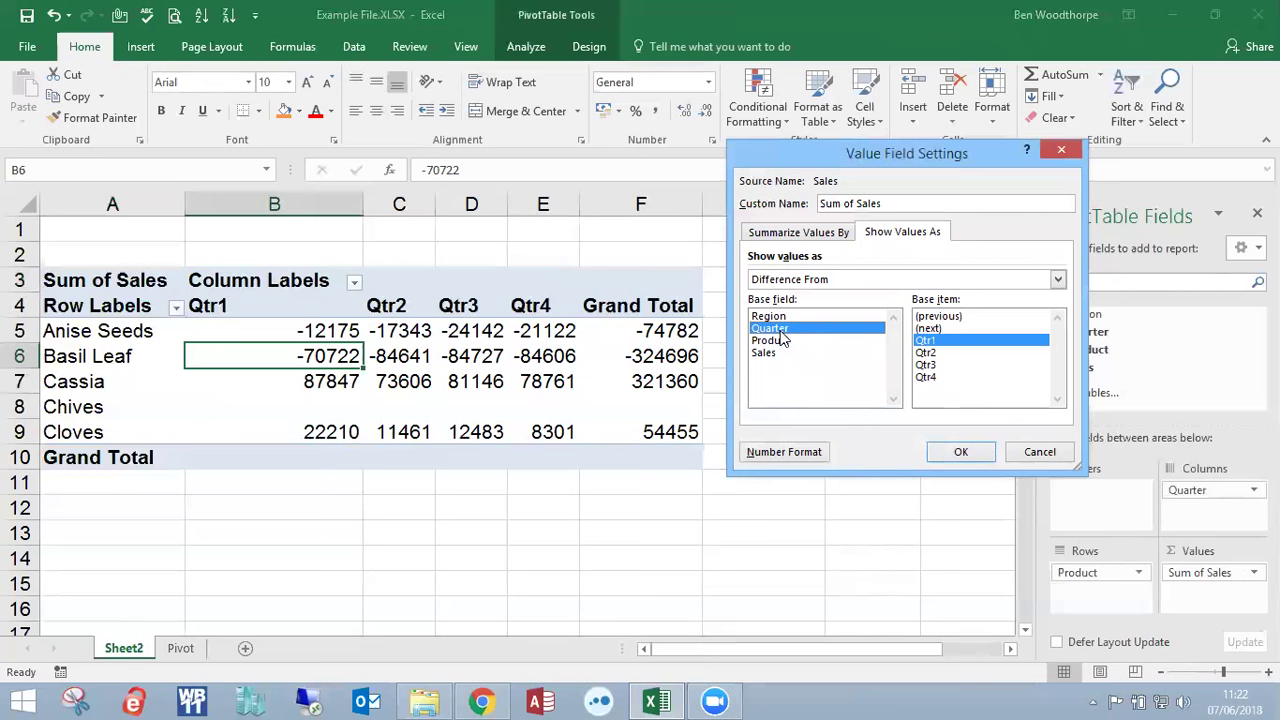
{"action": "left_click", "coordinate": [932, 317]}
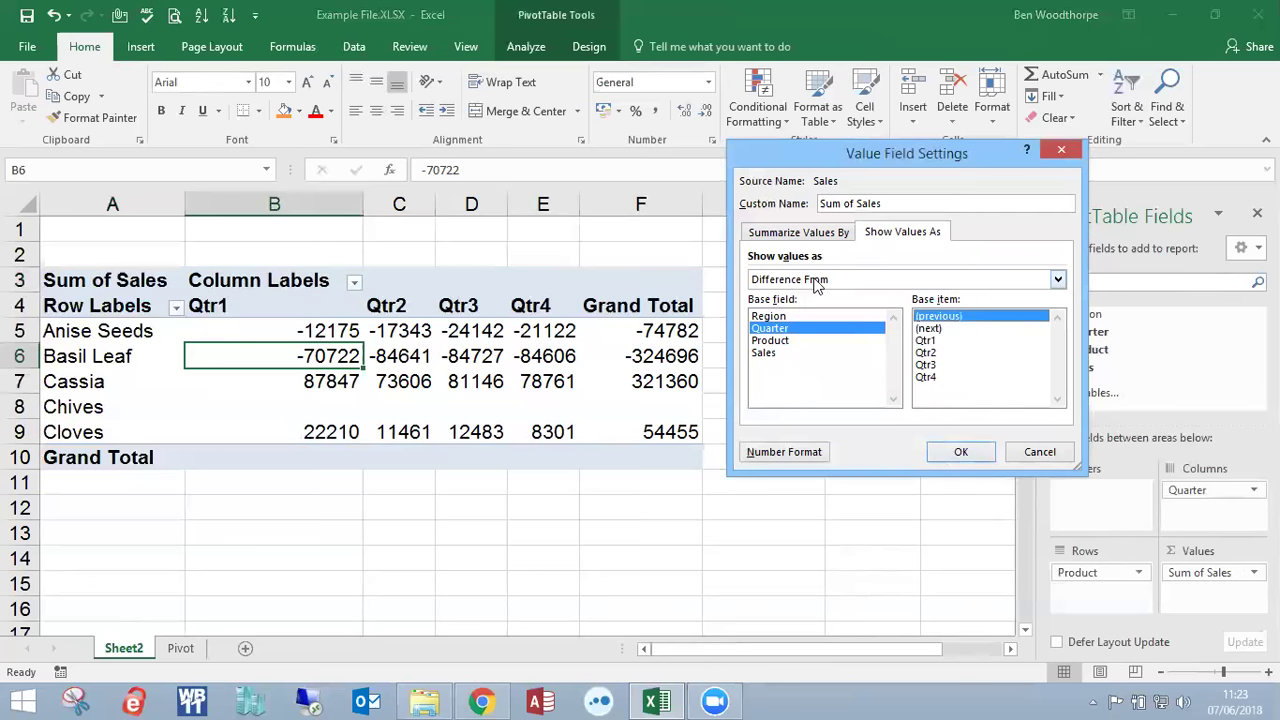
{"action": "left_click", "coordinate": [955, 451]}
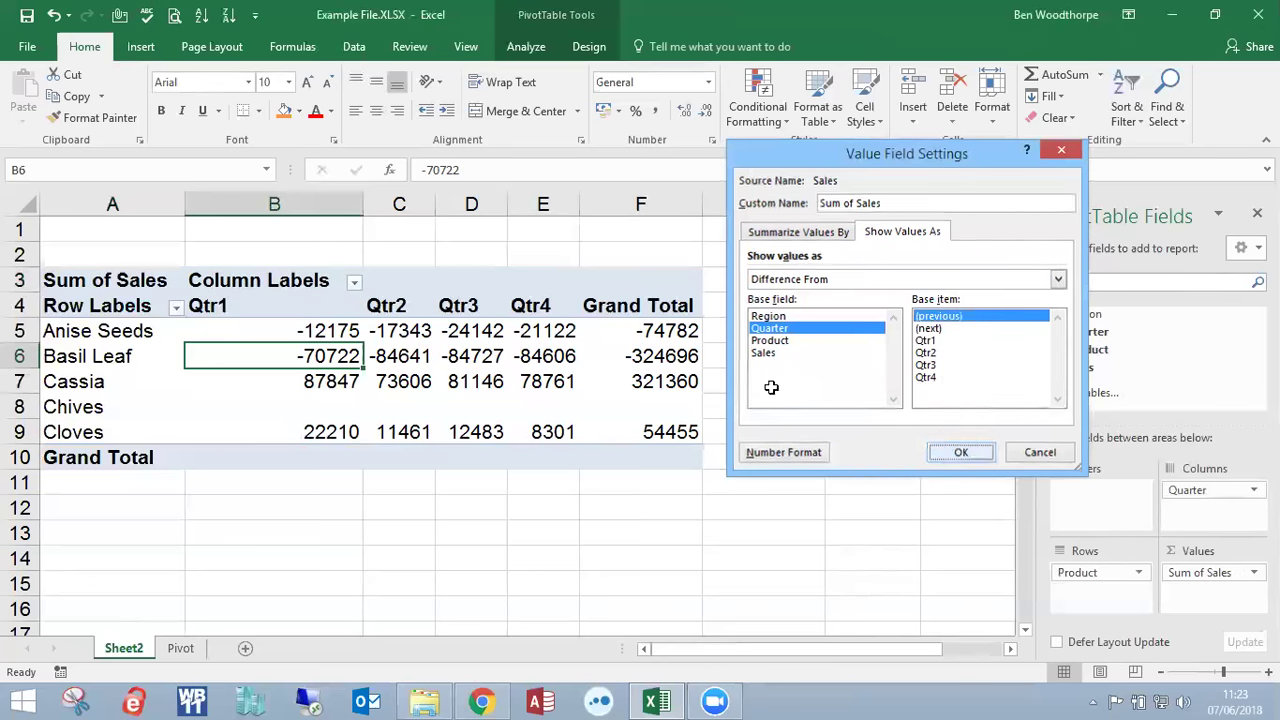
- Examine the empty Qtr1 cells and the quarter-to-quarter differences for Anise Seeds from Qtr2 to Qtr4
{"action": "left_click_drag", "start_coordinate": [325, 330], "coordinate": [331, 430]}
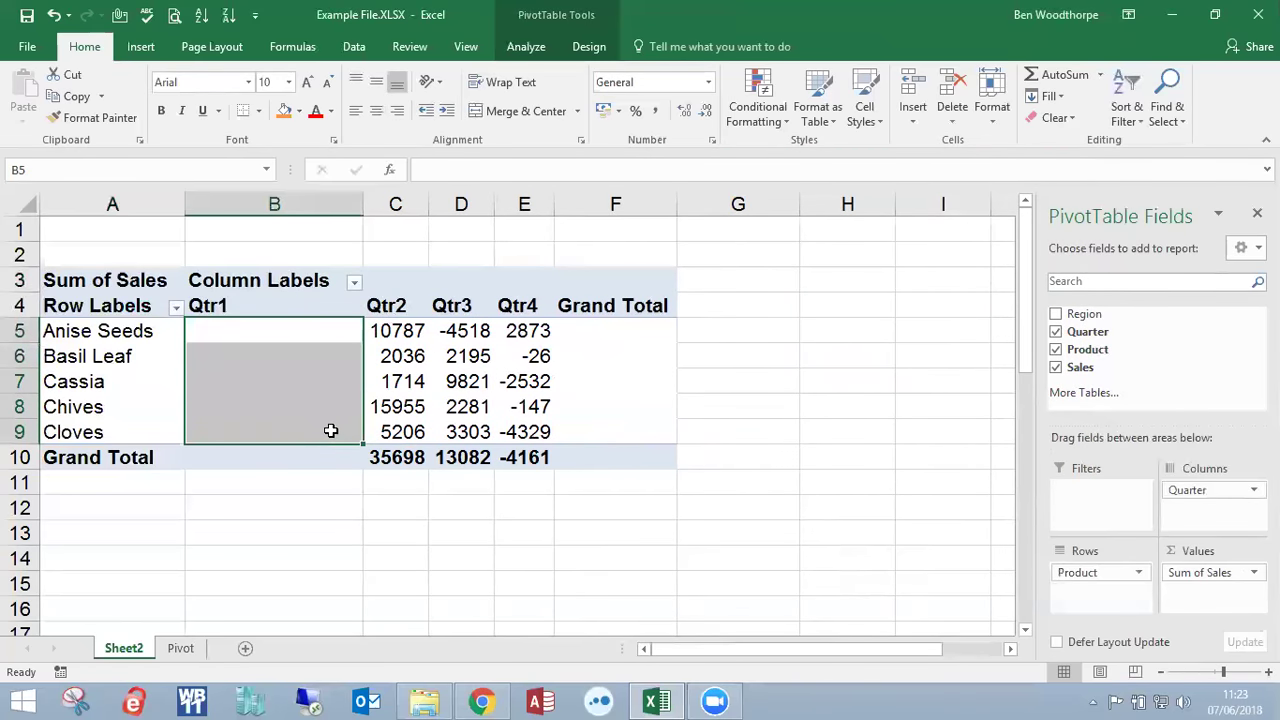
{"action": "left_click", "coordinate": [402, 332]}
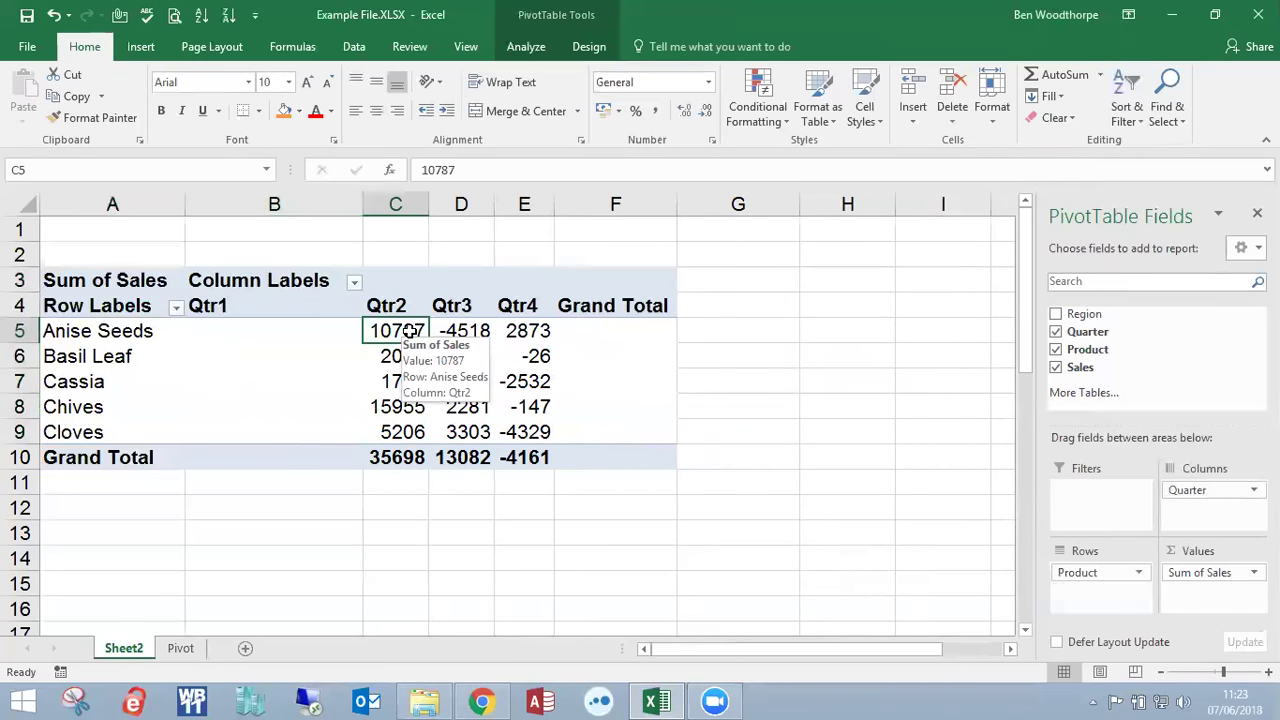
{"action": "mouse_move", "coordinate": [310, 337]}
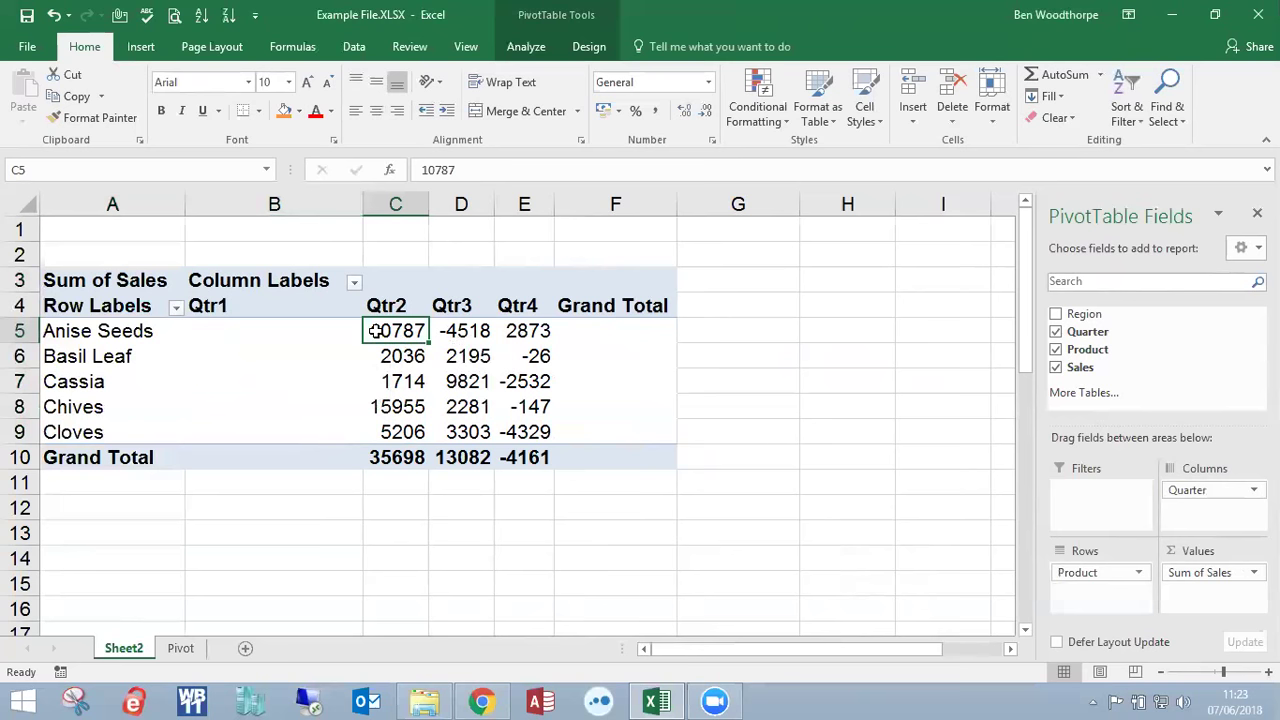
{"action": "left_click", "coordinate": [464, 332]}
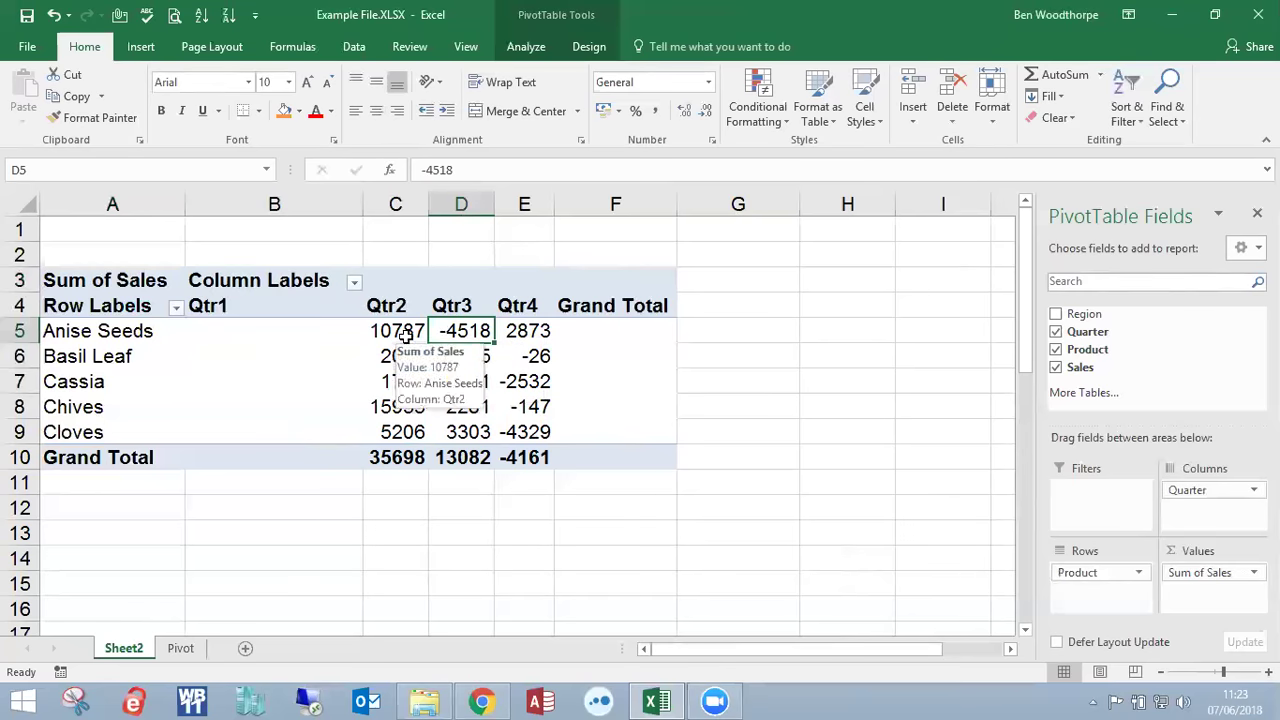
{"action": "left_click", "coordinate": [527, 333]}
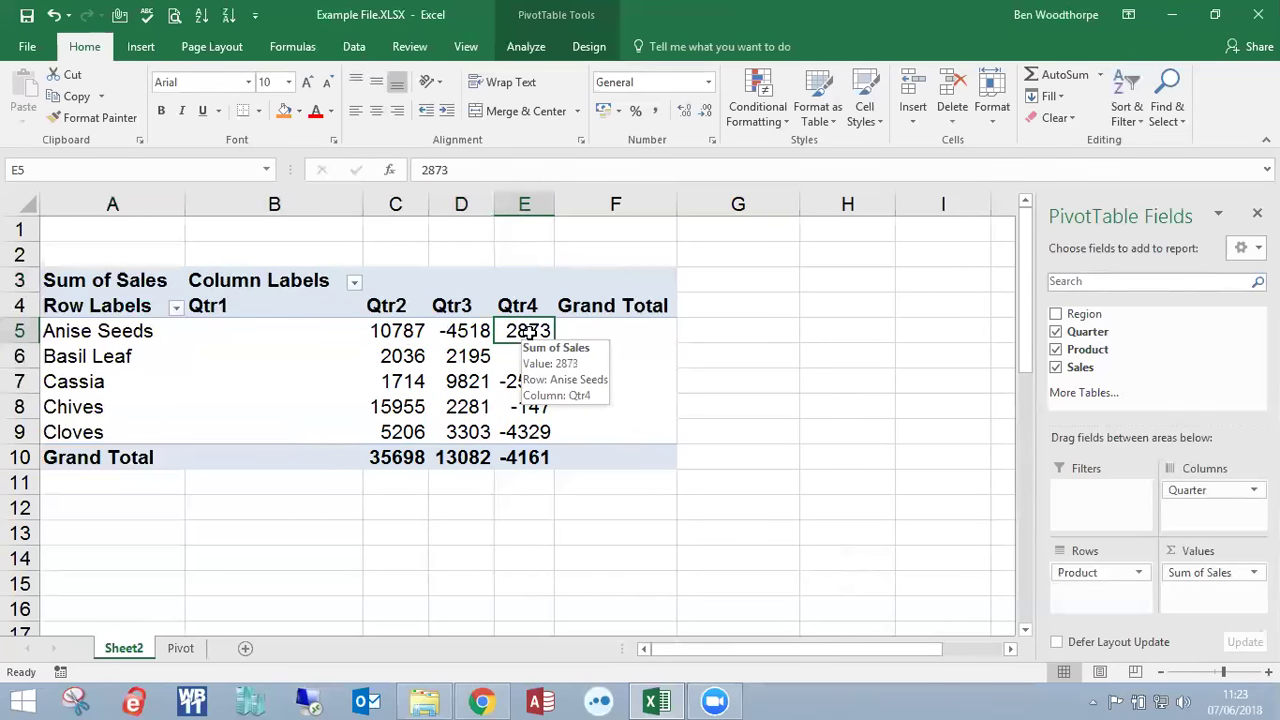
{"action": "mouse_move", "coordinate": [484, 333]}
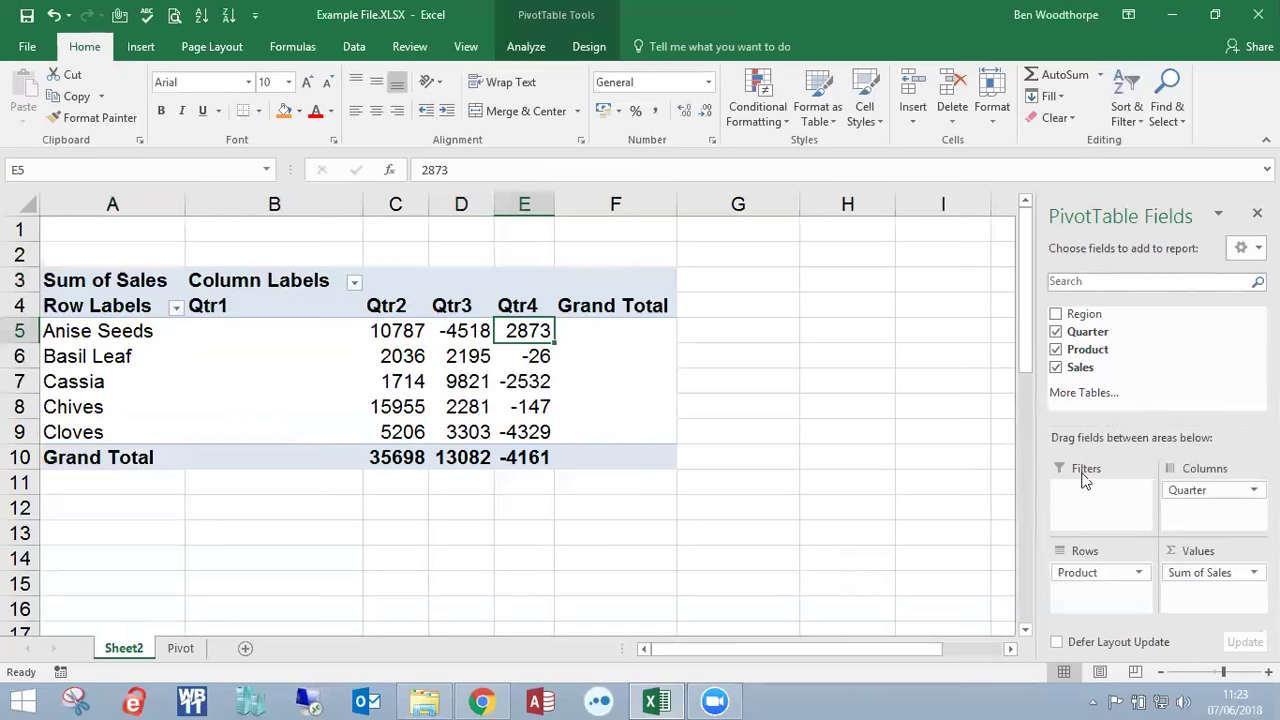
- Open the value display settings for Sum of Sales, try (next) as the difference's base item, and return it to (previous)
{"action": "left_click", "coordinate": [1222, 572]}
{"action": "left_click", "coordinate": [1226, 554]}
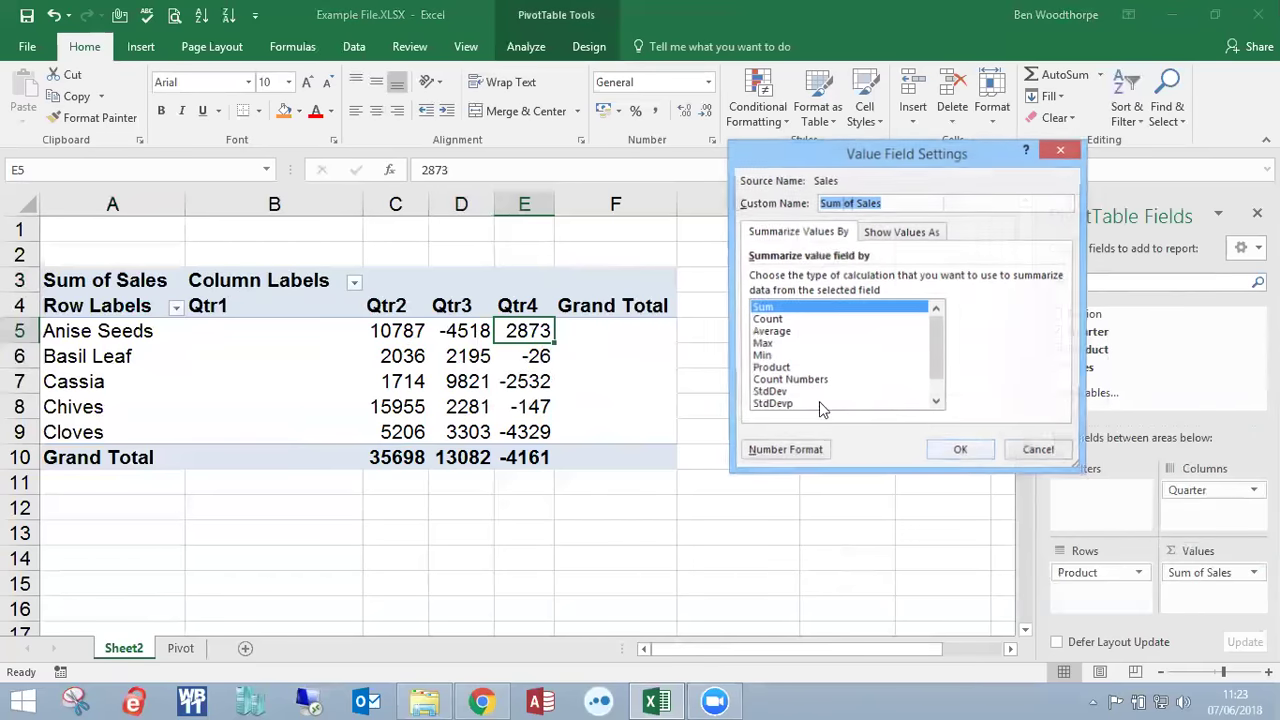
{"action": "left_click", "coordinate": [892, 234]}
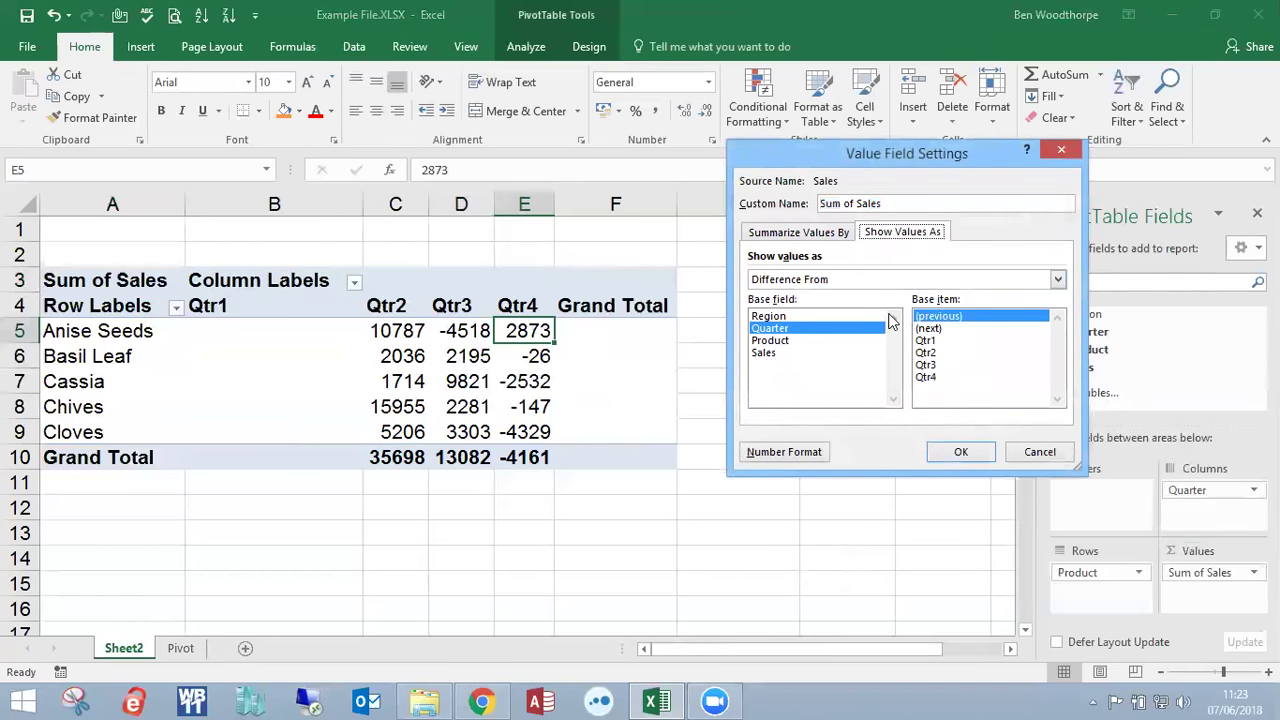
{"action": "left_click", "coordinate": [944, 330]}
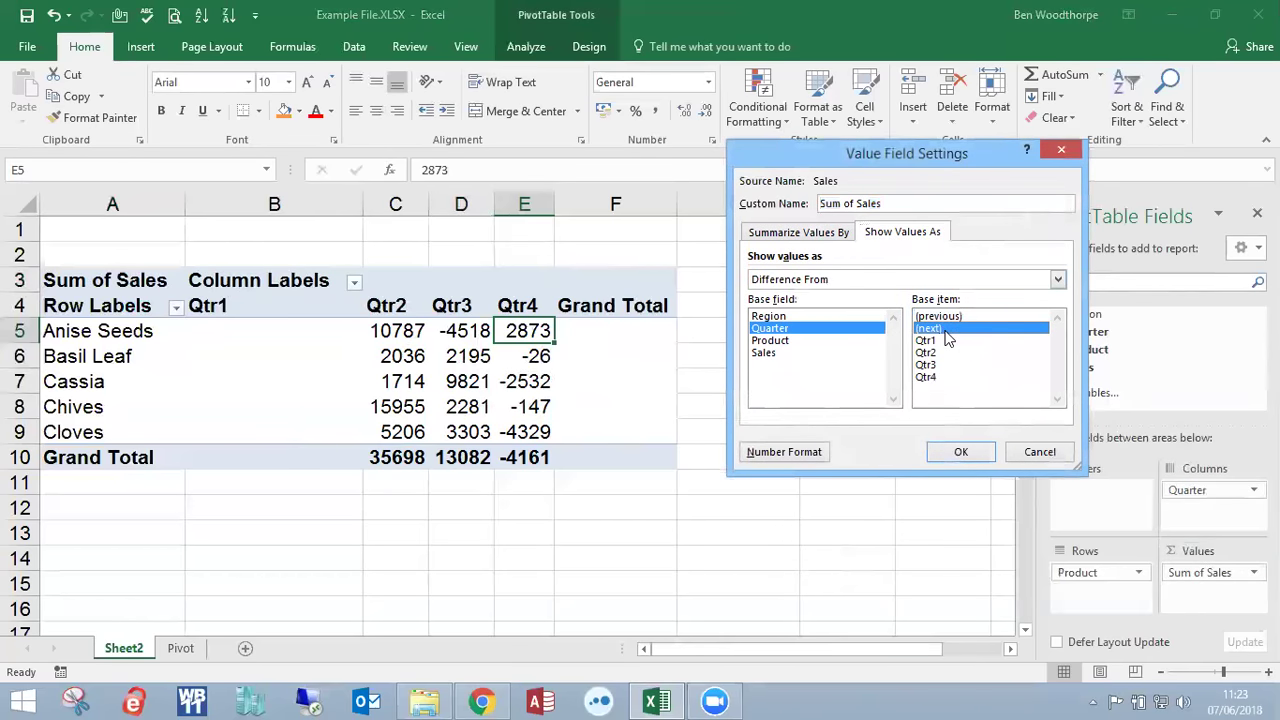
{"action": "left_click", "coordinate": [960, 316]}
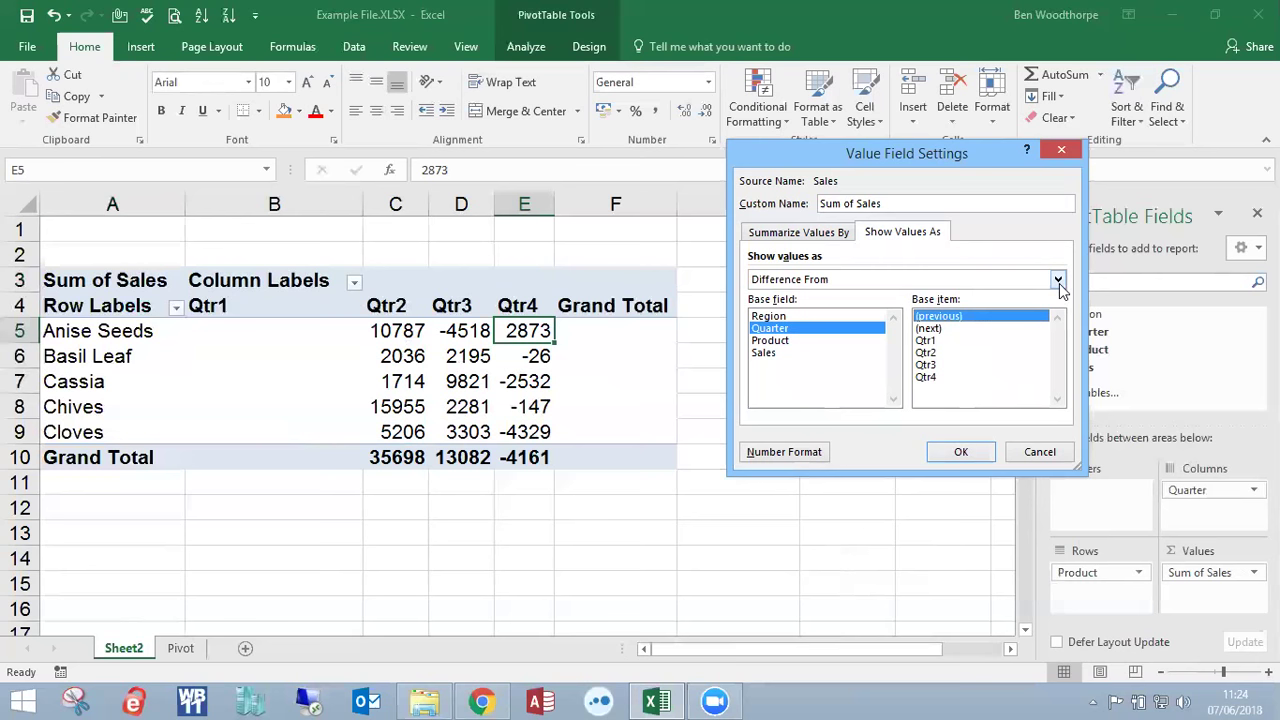
- Change the Sales values to show as Running Total In with Quarter as the base field
{"action": "left_click", "coordinate": [846, 282]}
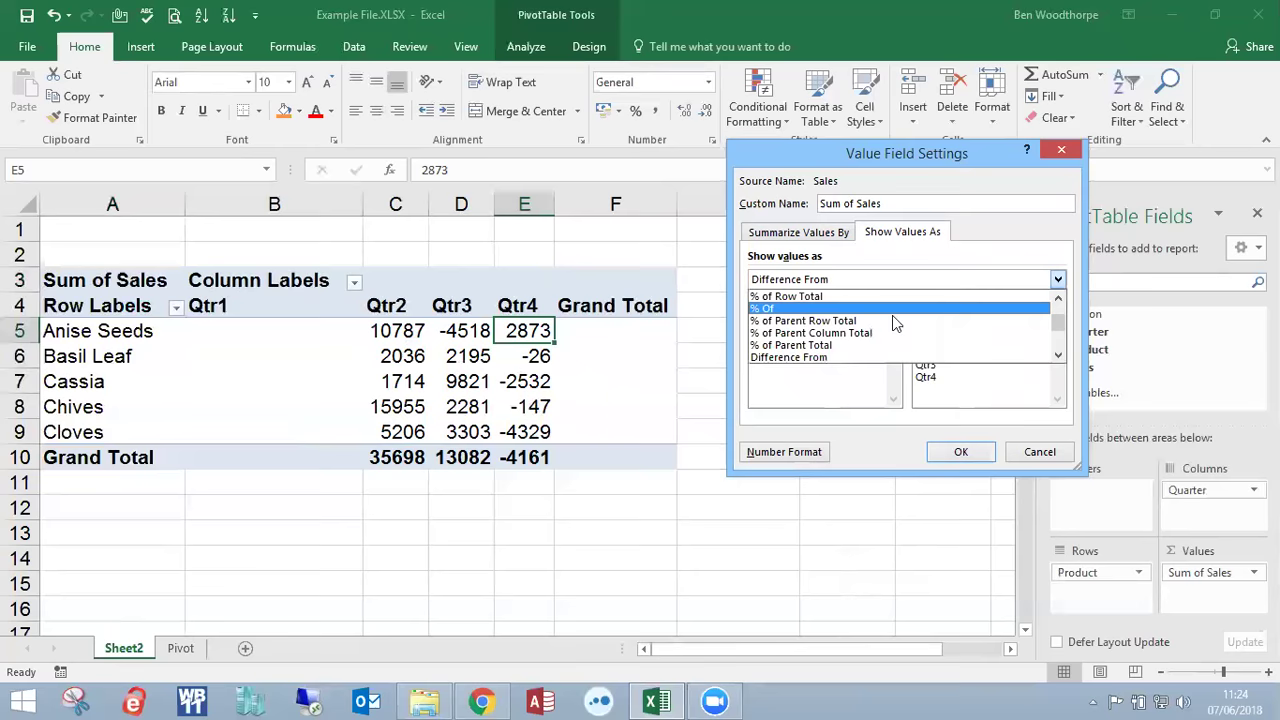
{"action": "left_click", "coordinate": [1057, 357]}
{"action": "left_click", "coordinate": [1057, 357]}
{"action": "left_click", "coordinate": [1057, 357]}
{"action": "left_click", "coordinate": [1057, 357]}
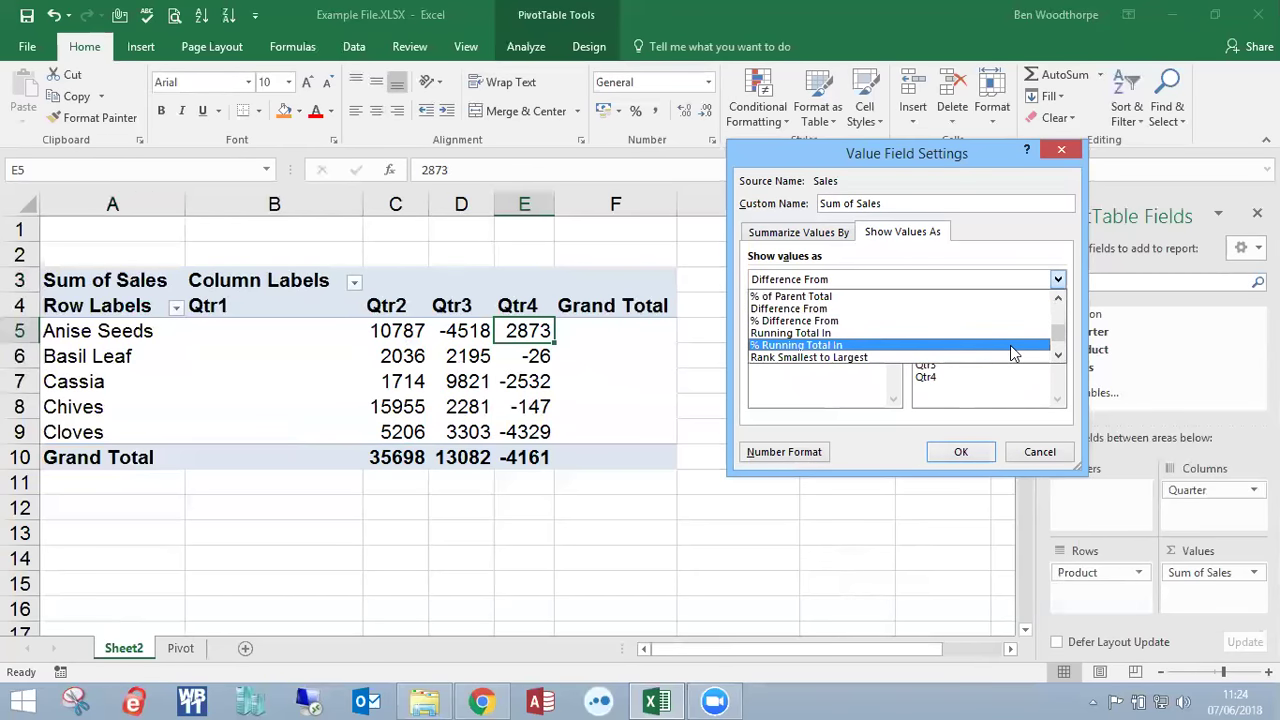
{"action": "left_click", "coordinate": [862, 342]}
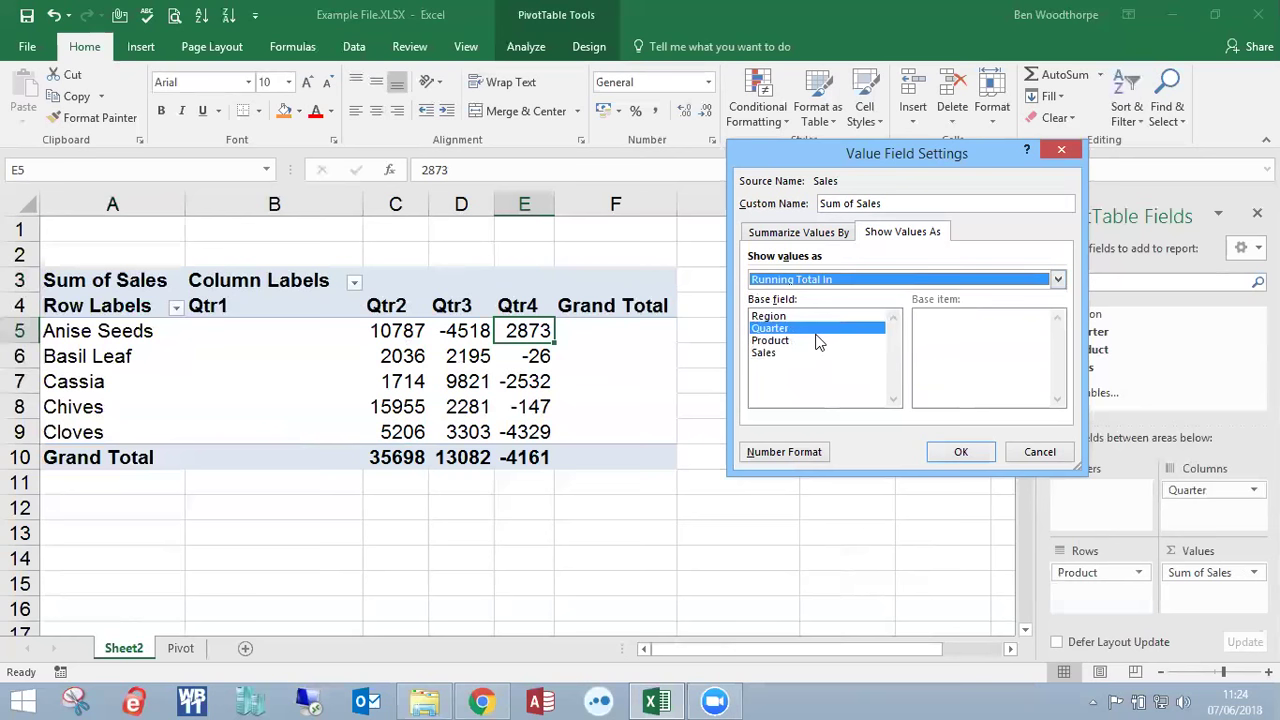
{"action": "left_click", "coordinate": [785, 333]}
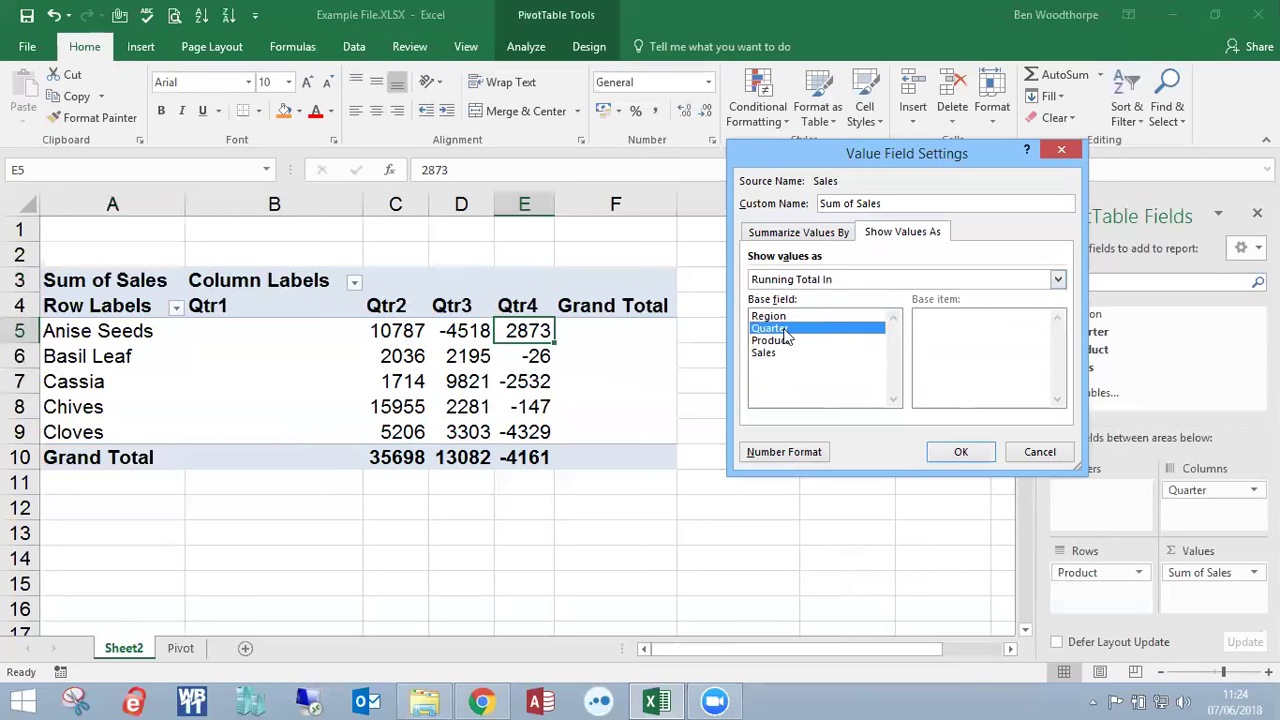
- Apply the running total based on Quarter to the sales values and inspect the Anise Seeds figures across all four quarters
{"action": "left_click", "coordinate": [977, 452]}
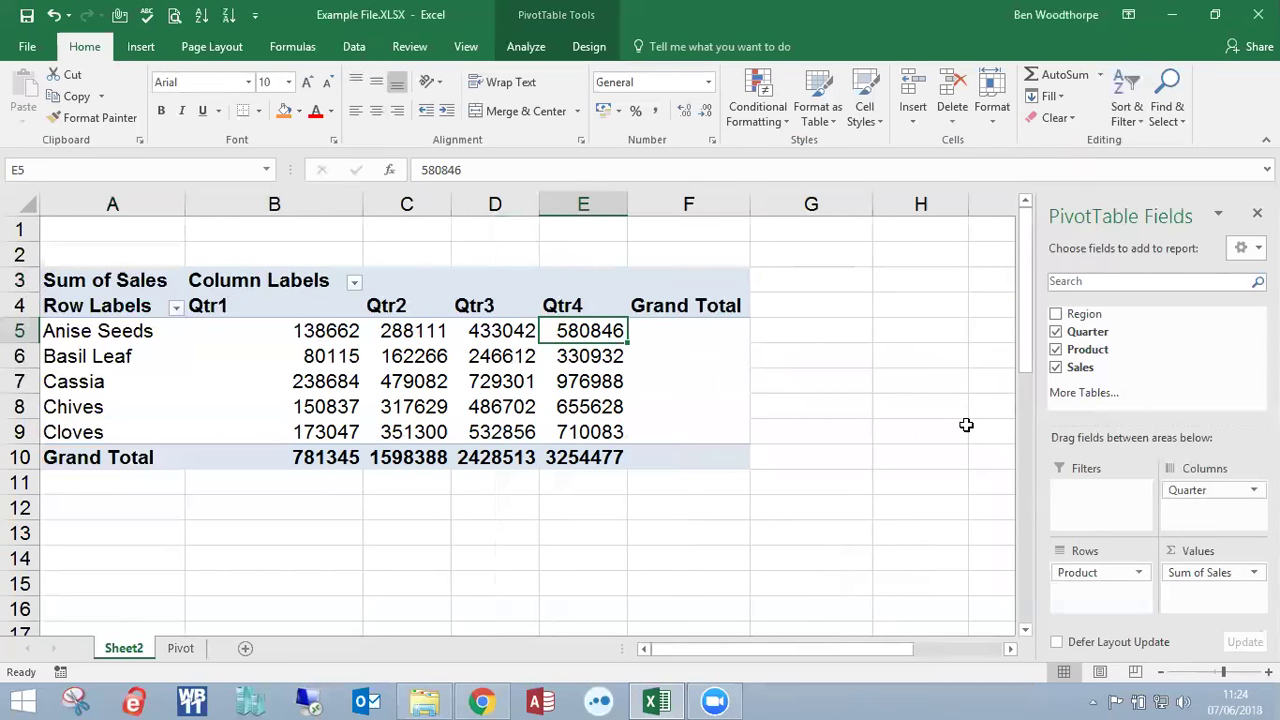
{"action": "left_click", "coordinate": [330, 340]}
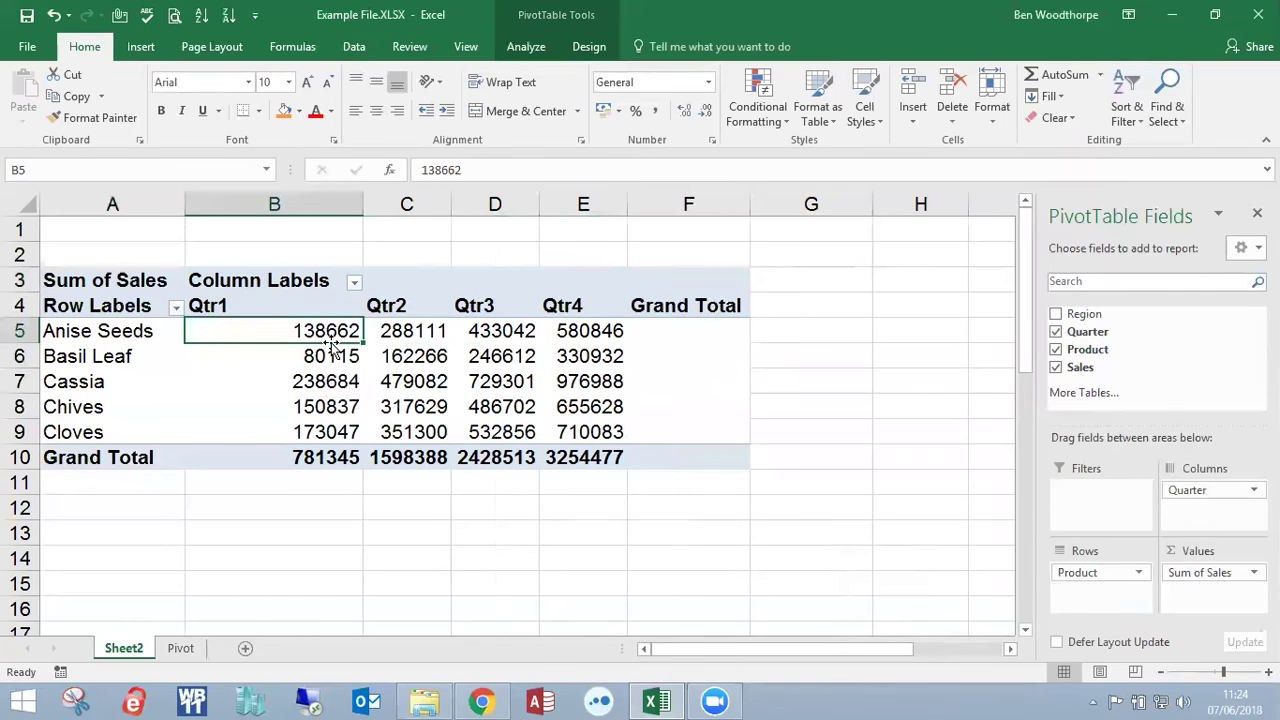
{"action": "left_click", "coordinate": [393, 337]}
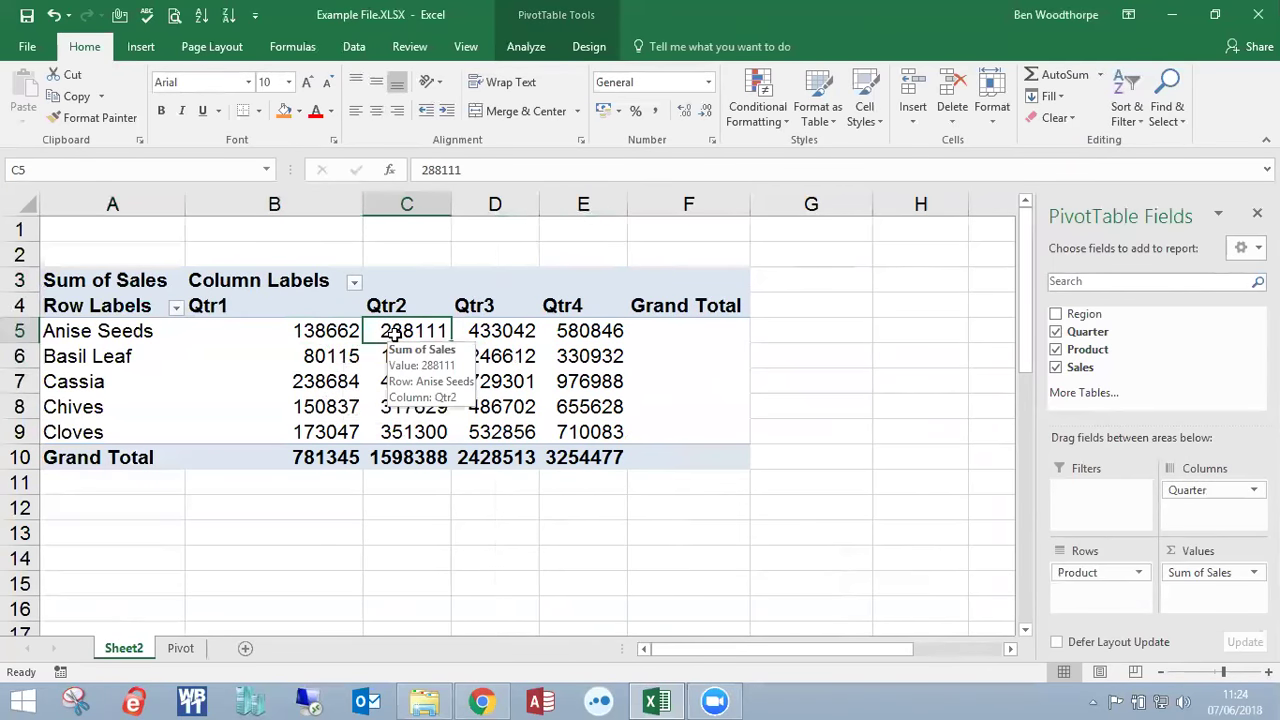
{"action": "left_click", "coordinate": [482, 337]}
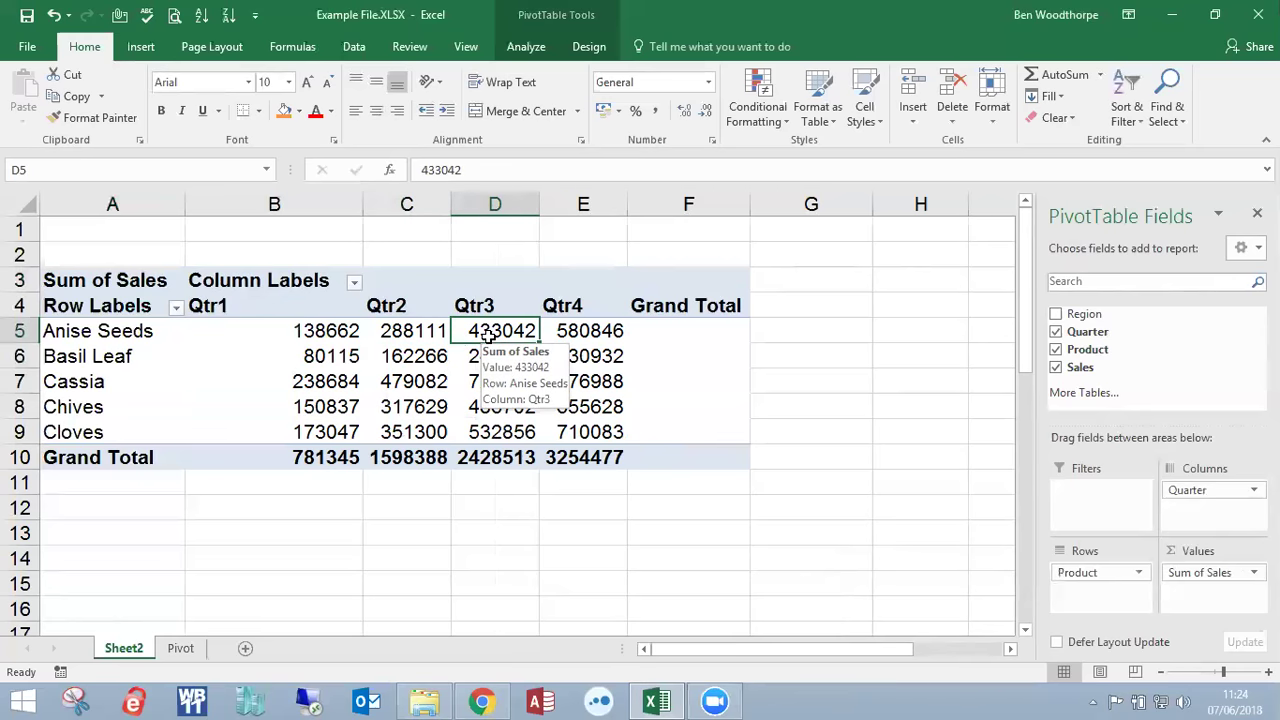
{"action": "left_click", "coordinate": [546, 338]}
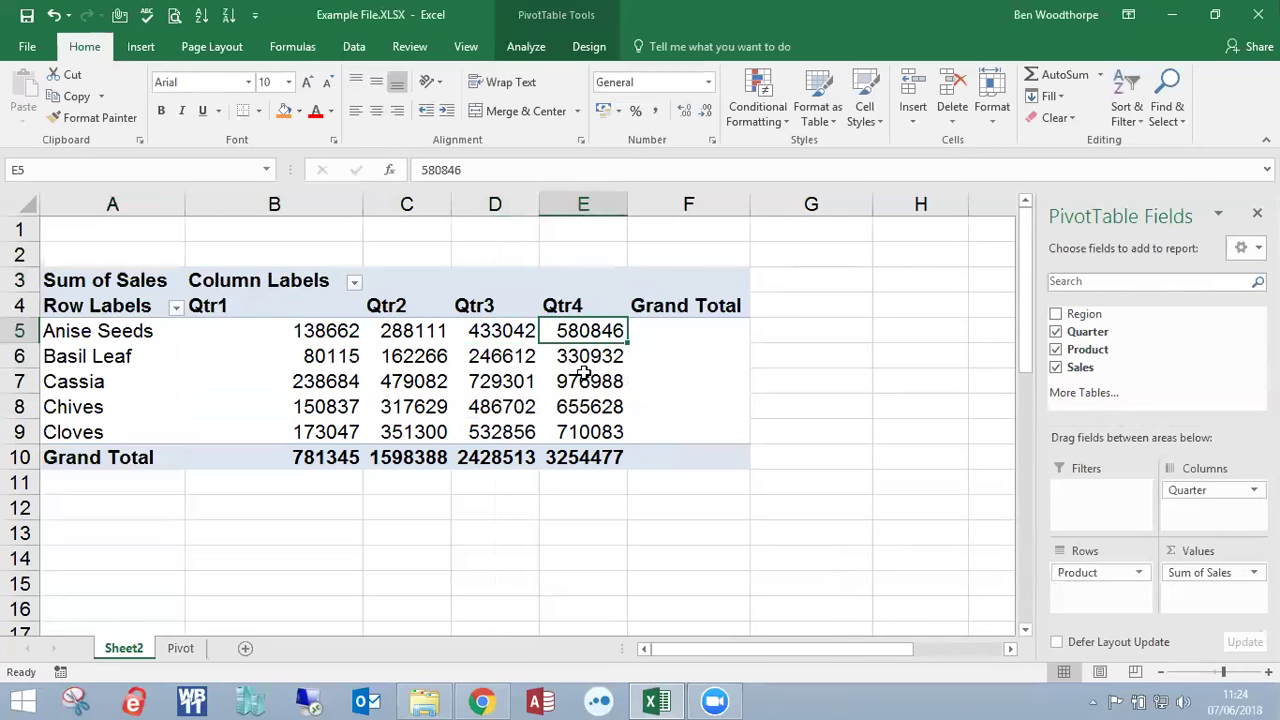
{"action": "mouse_move", "coordinate": [587, 392]}
- Change the Sum of Sales running total so that it accumulates by Product, and inspect the results down the product rows
{"action": "left_click", "coordinate": [1213, 577]}
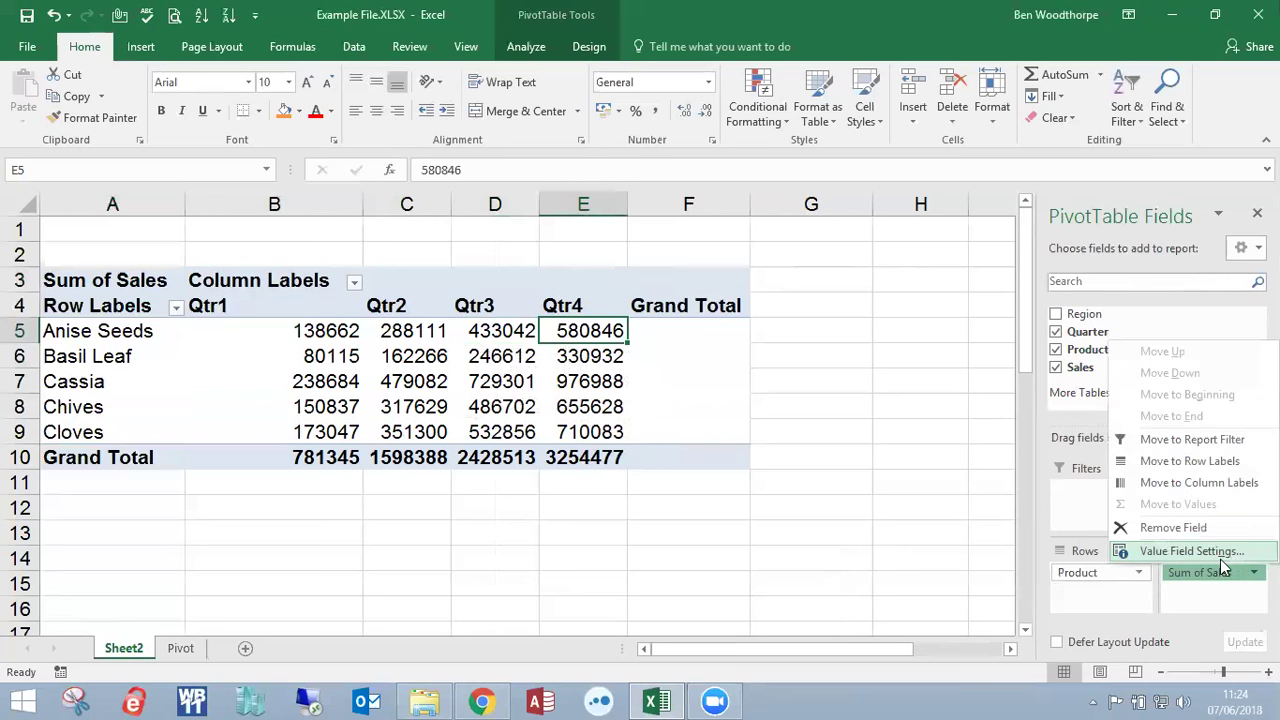
{"action": "left_click", "coordinate": [1220, 559]}
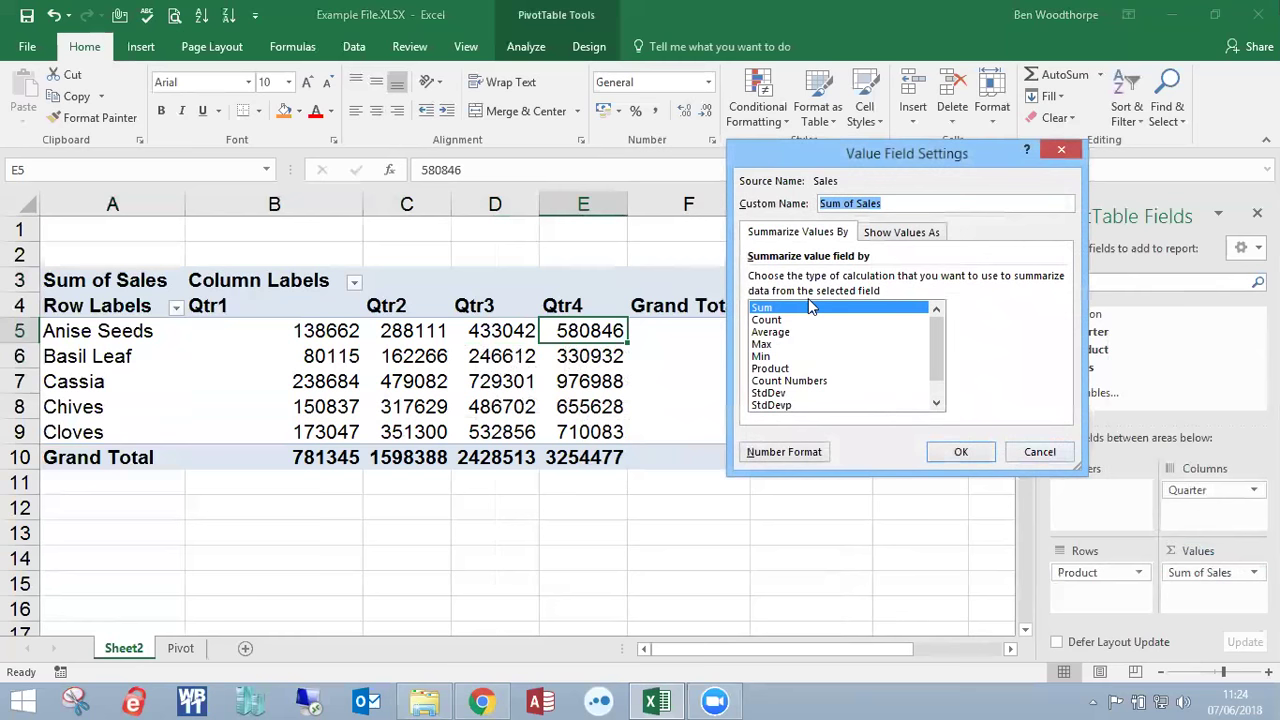
{"action": "left_click", "coordinate": [887, 233]}
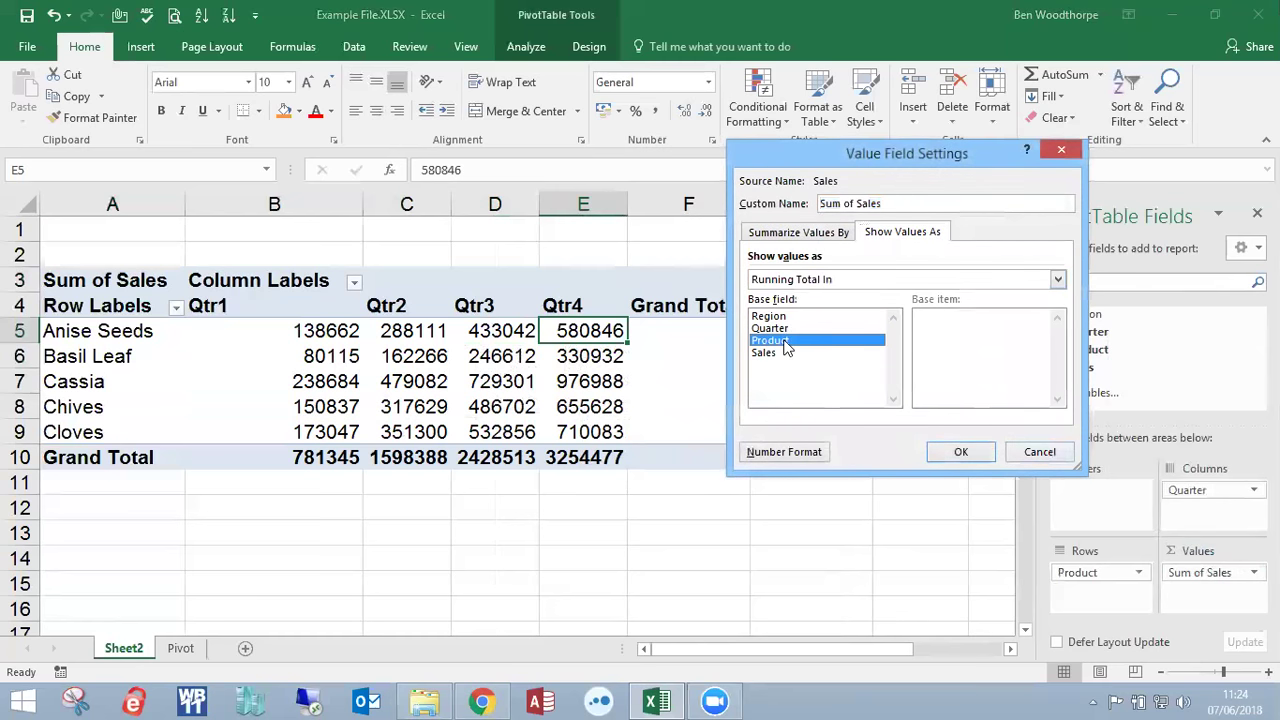
{"action": "left_click", "coordinate": [960, 451]}
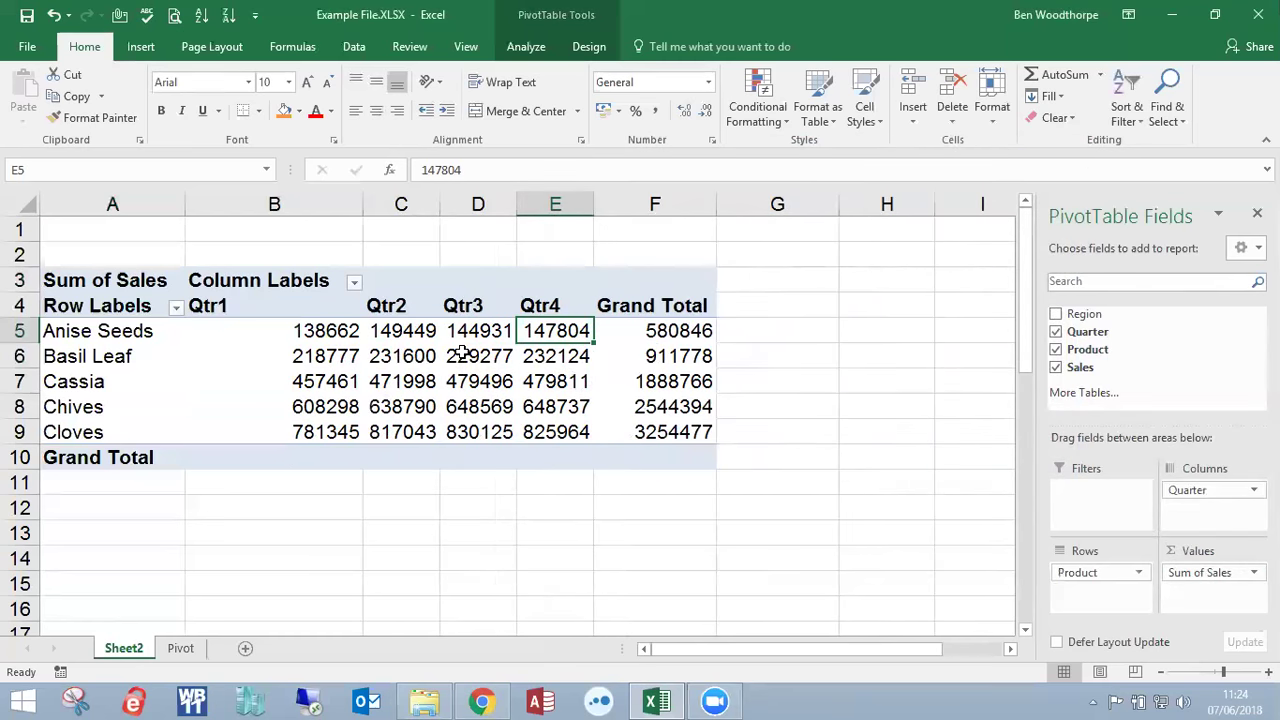
{"action": "mouse_move", "coordinate": [194, 434]}
- Set the base field of the Sum of Sales running total back to Quarter
{"action": "left_click", "coordinate": [1214, 572]}
{"action": "left_click", "coordinate": [1192, 551]}
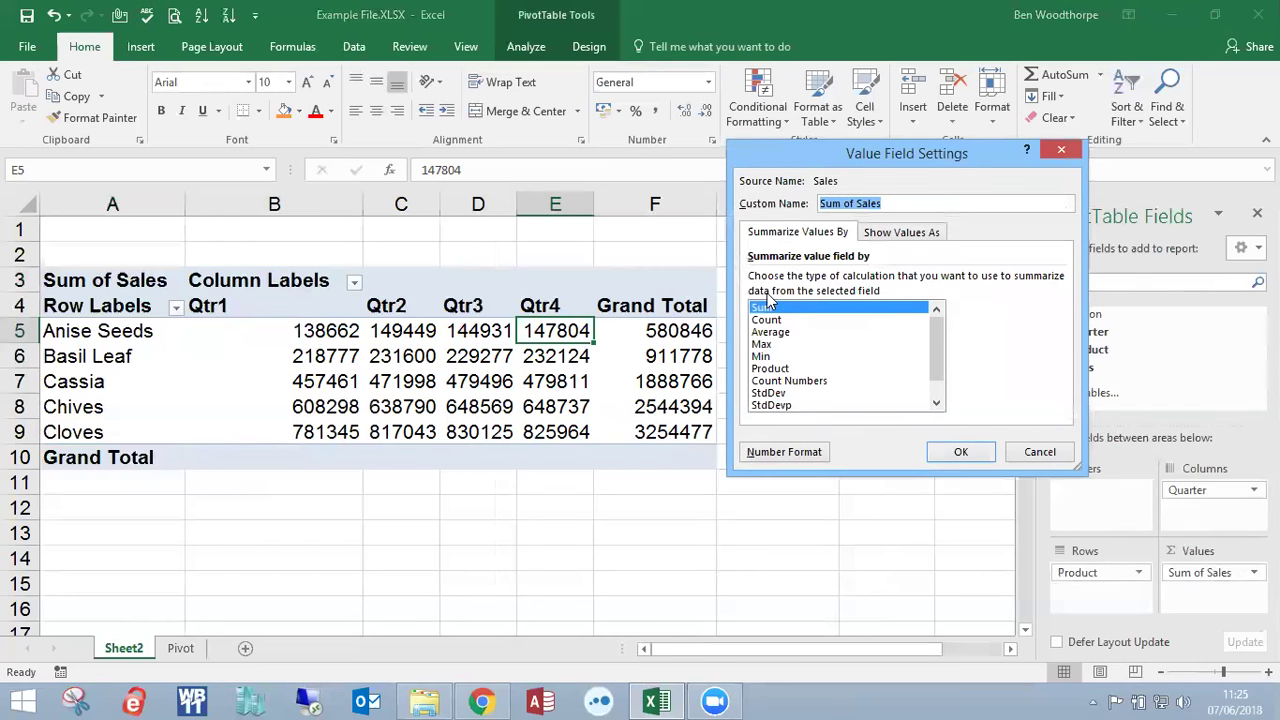
{"action": "left_click", "coordinate": [868, 238]}
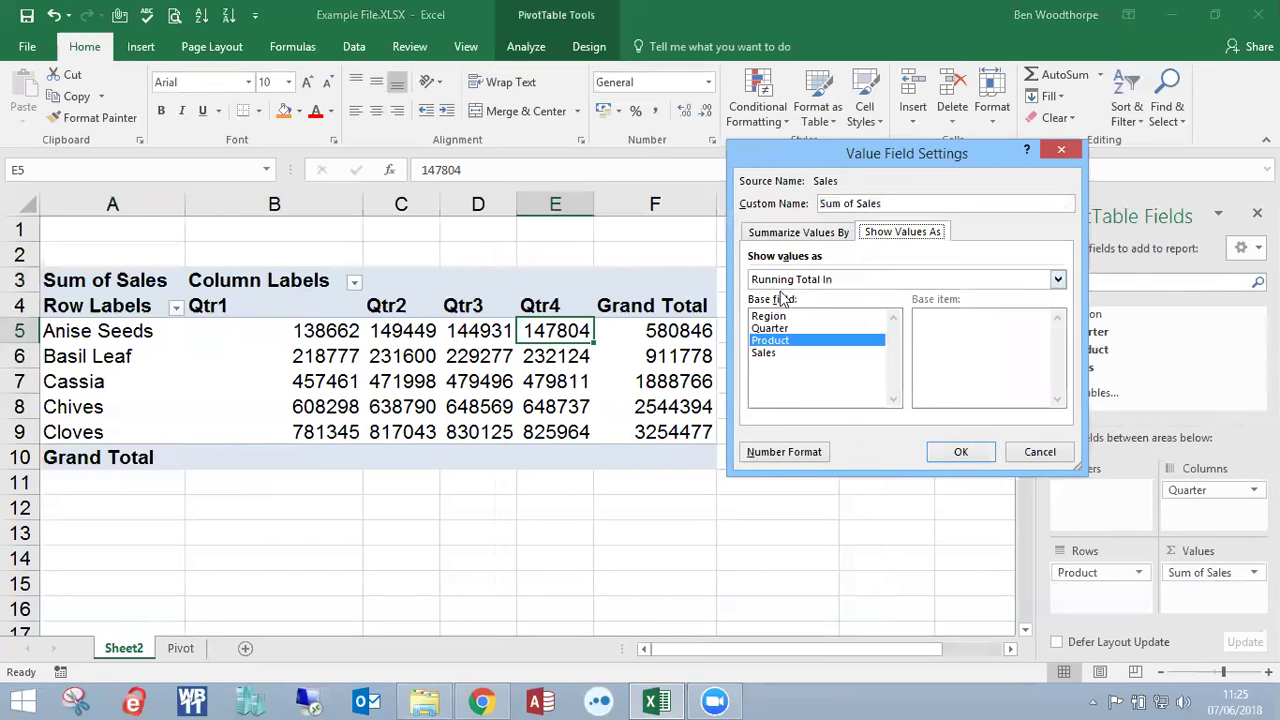
{"action": "left_click", "coordinate": [770, 329]}
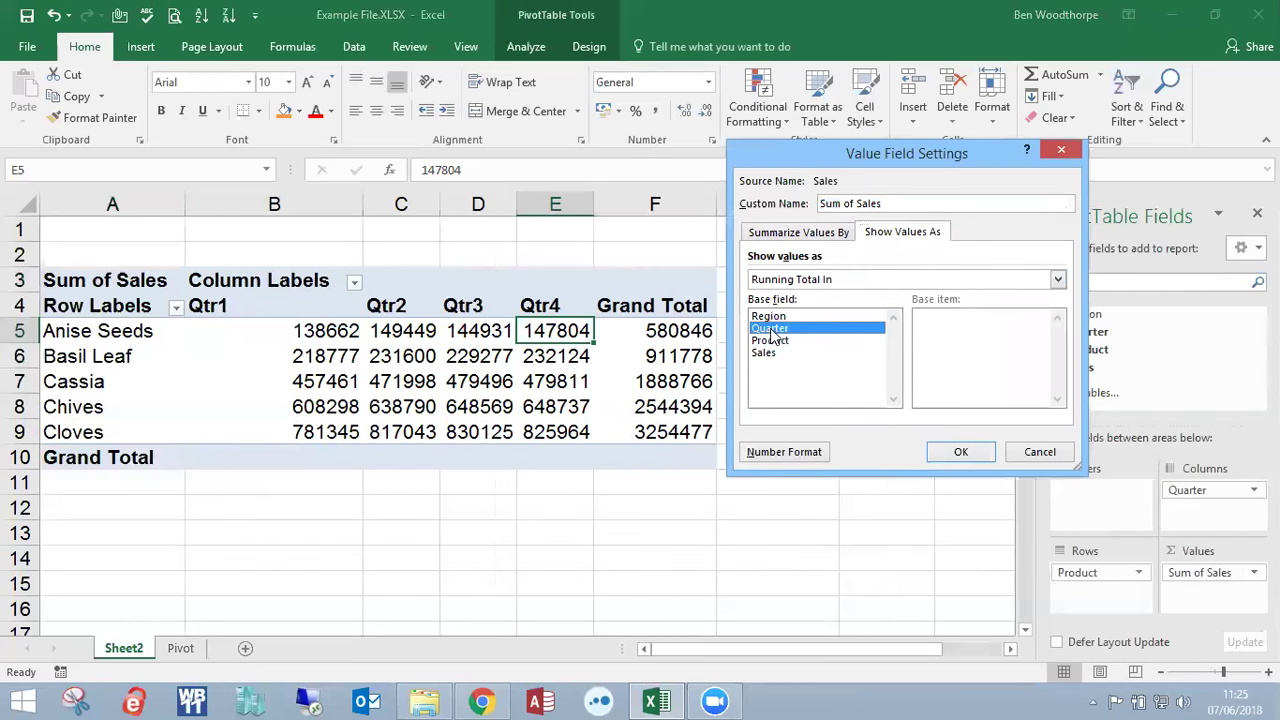
{"action": "left_click", "coordinate": [938, 453]}
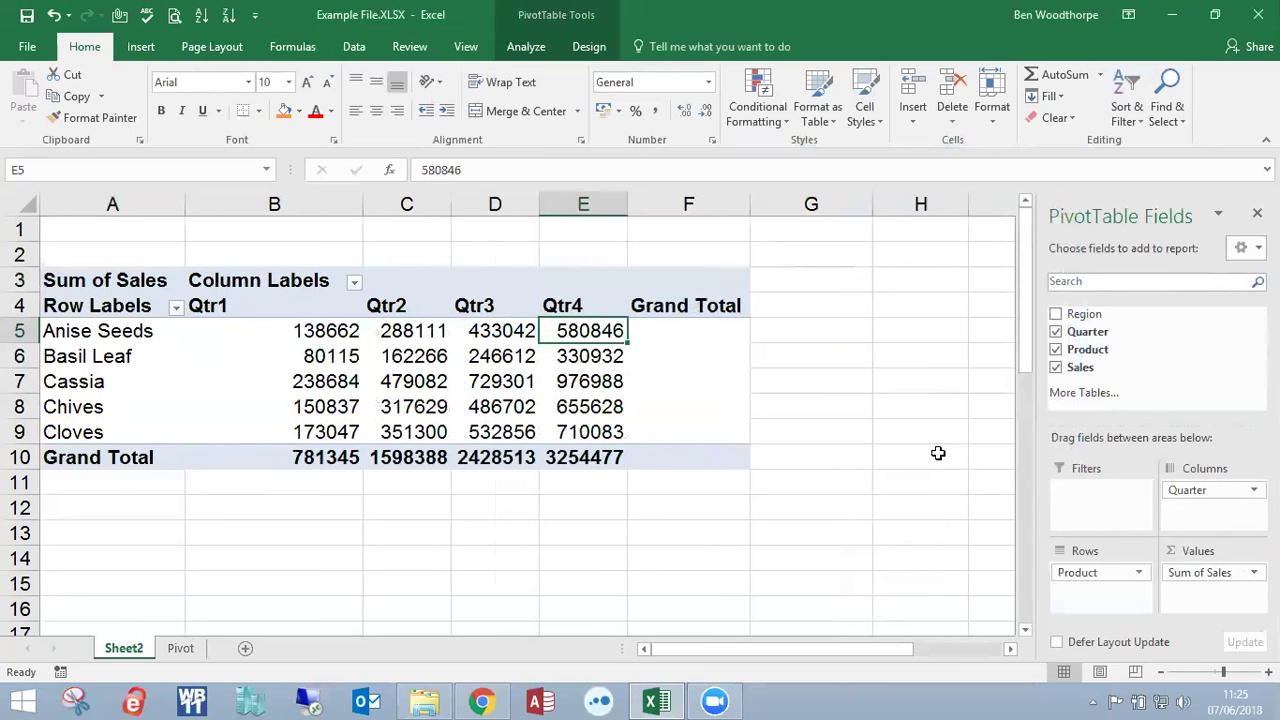
- Remove Sum of Sales from the pivot table values and add Sales again to reset its calculation
{"action": "left_click_drag", "start_coordinate": [1200, 572], "coordinate": [778, 392]}
{"action": "left_click_drag", "start_coordinate": [1144, 372], "coordinate": [1205, 580]}
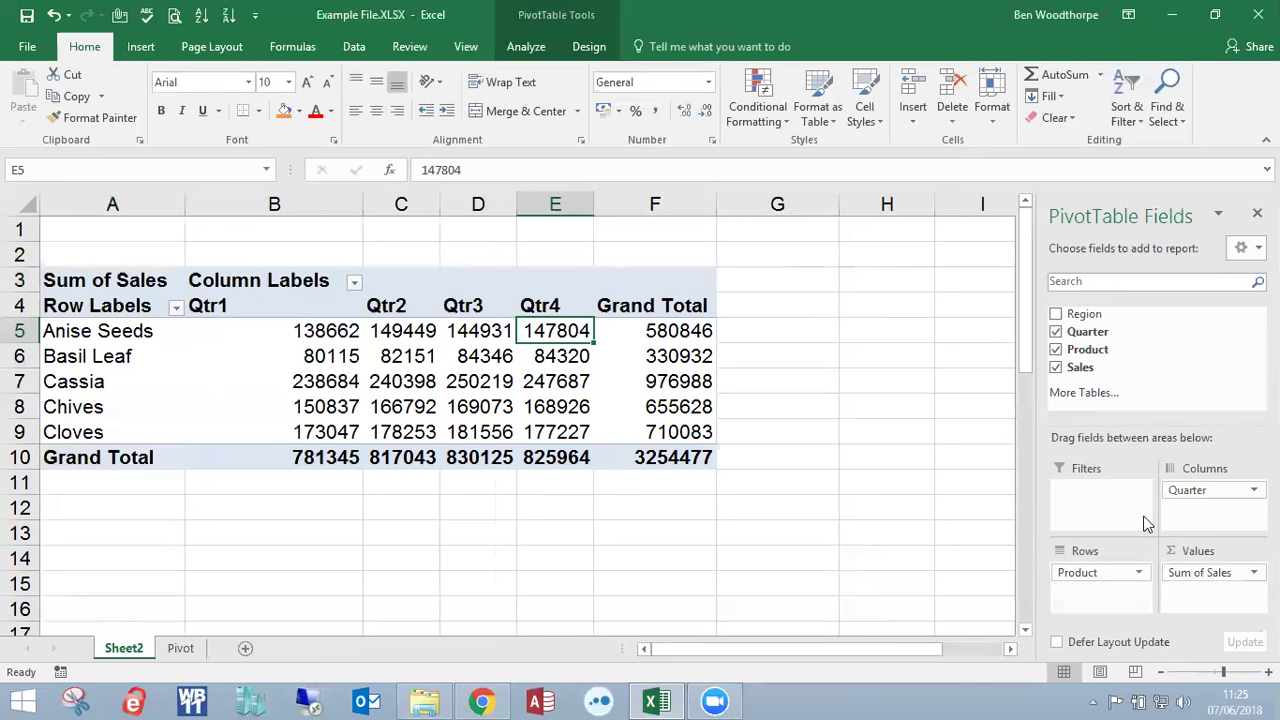
- Empty the pivot table, rebuild it with Quarter as rows, Product as columns and Sales as values, and swap Quarter with Product
{"action": "left_click_drag", "start_coordinate": [1097, 570], "coordinate": [1010, 426]}
{"action": "left_click_drag", "start_coordinate": [1235, 489], "coordinate": [871, 460]}
{"action": "left_click_drag", "start_coordinate": [1198, 572], "coordinate": [1148, 562]}
{"action": "left_click_drag", "start_coordinate": [1098, 332], "coordinate": [1103, 590]}
{"action": "left_click_drag", "start_coordinate": [1091, 349], "coordinate": [1226, 505]}
{"action": "left_click_drag", "start_coordinate": [1082, 367], "coordinate": [1203, 585]}
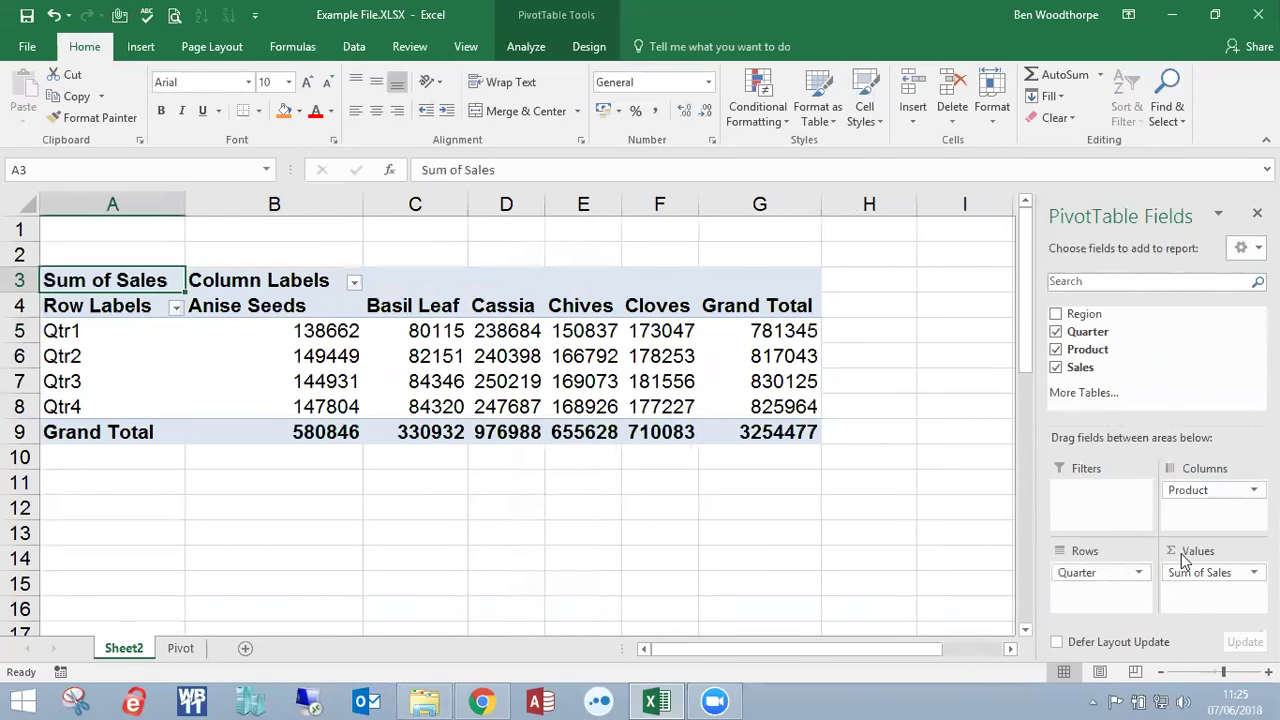
{"action": "left_click_drag", "start_coordinate": [1100, 581], "coordinate": [1192, 527]}
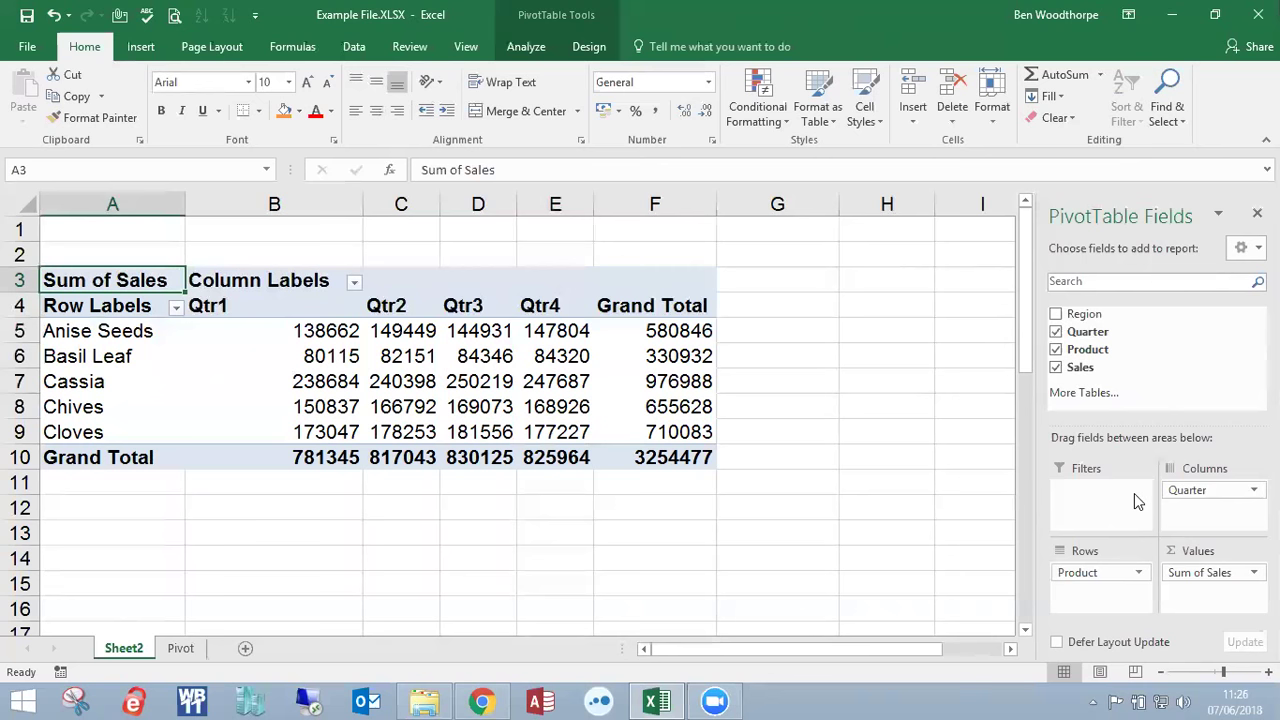
- Filter the pivot table columns to exclude Qtr4 and select the headers of the remaining quarters
{"action": "left_click", "coordinate": [354, 282]}
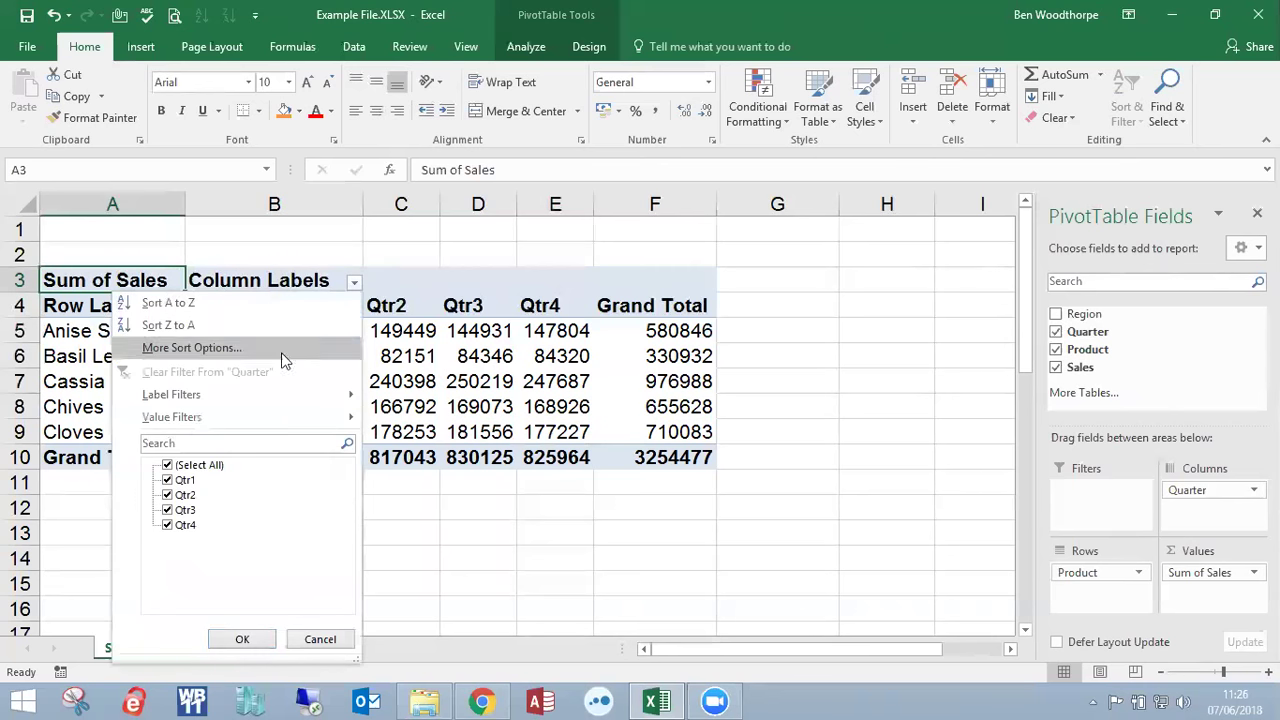
{"action": "left_click", "coordinate": [168, 525]}
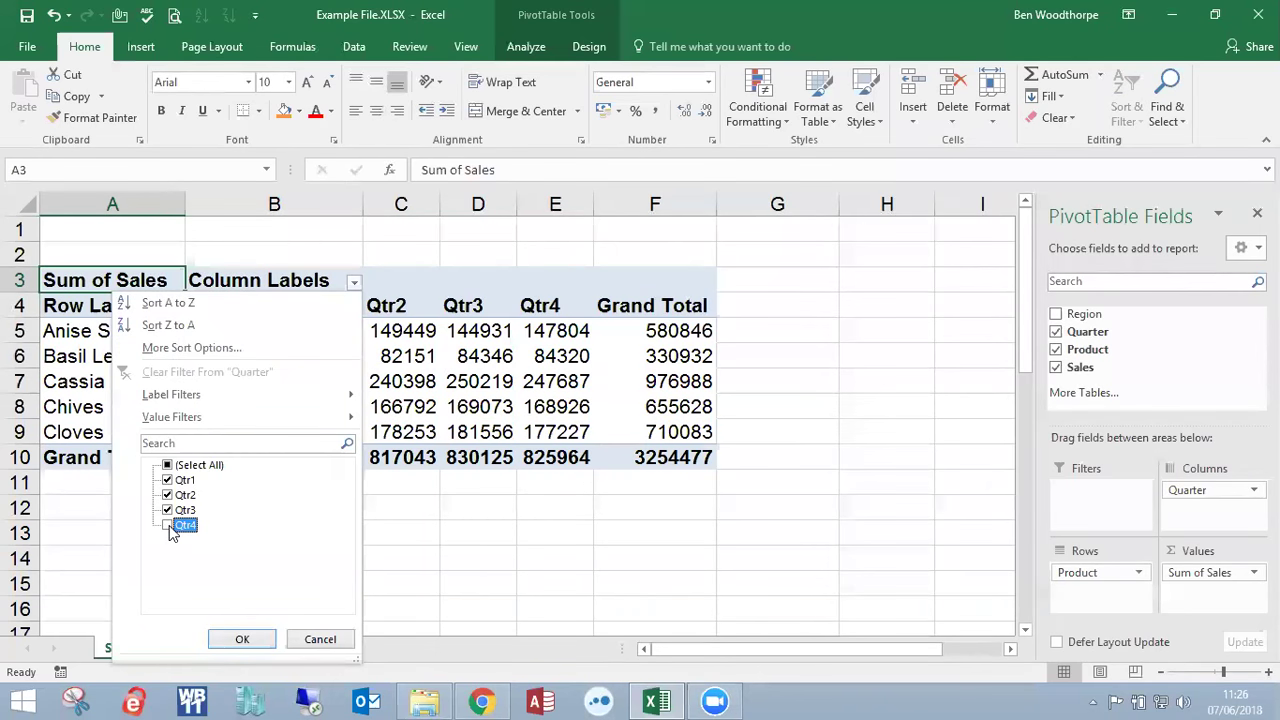
{"action": "left_click", "coordinate": [258, 640]}
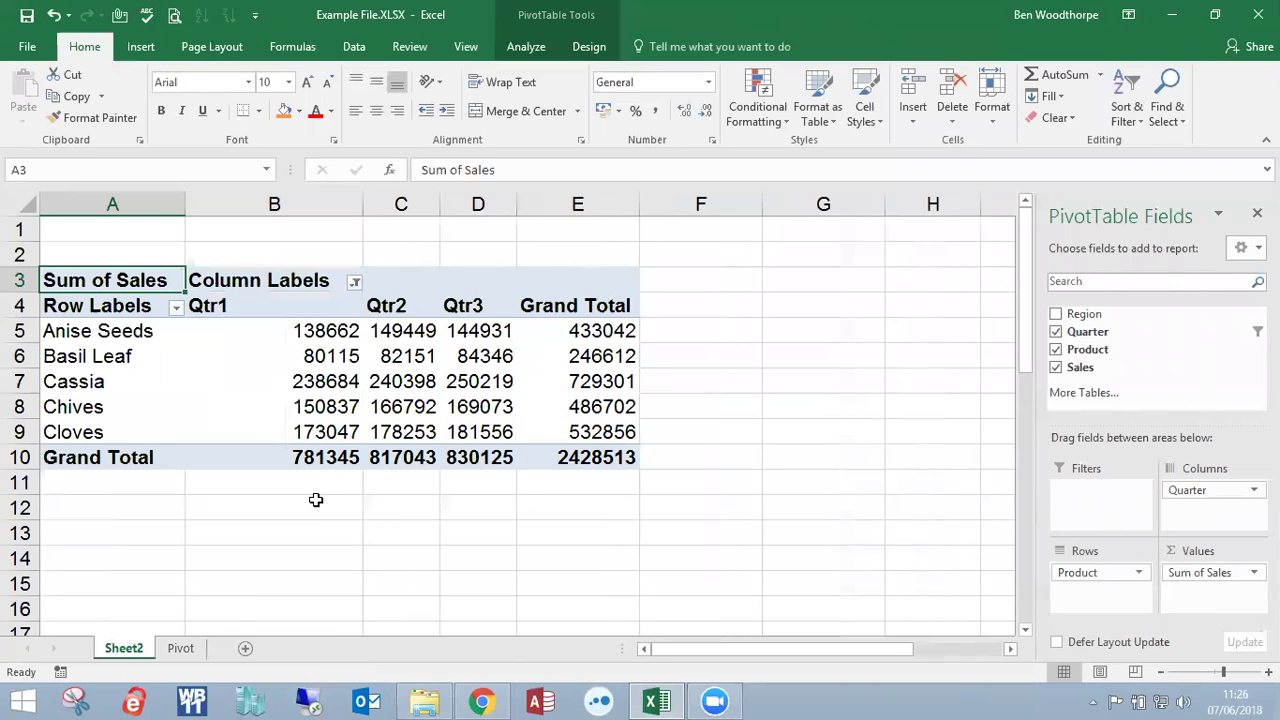
{"action": "left_click_drag", "start_coordinate": [251, 305], "coordinate": [469, 311]}
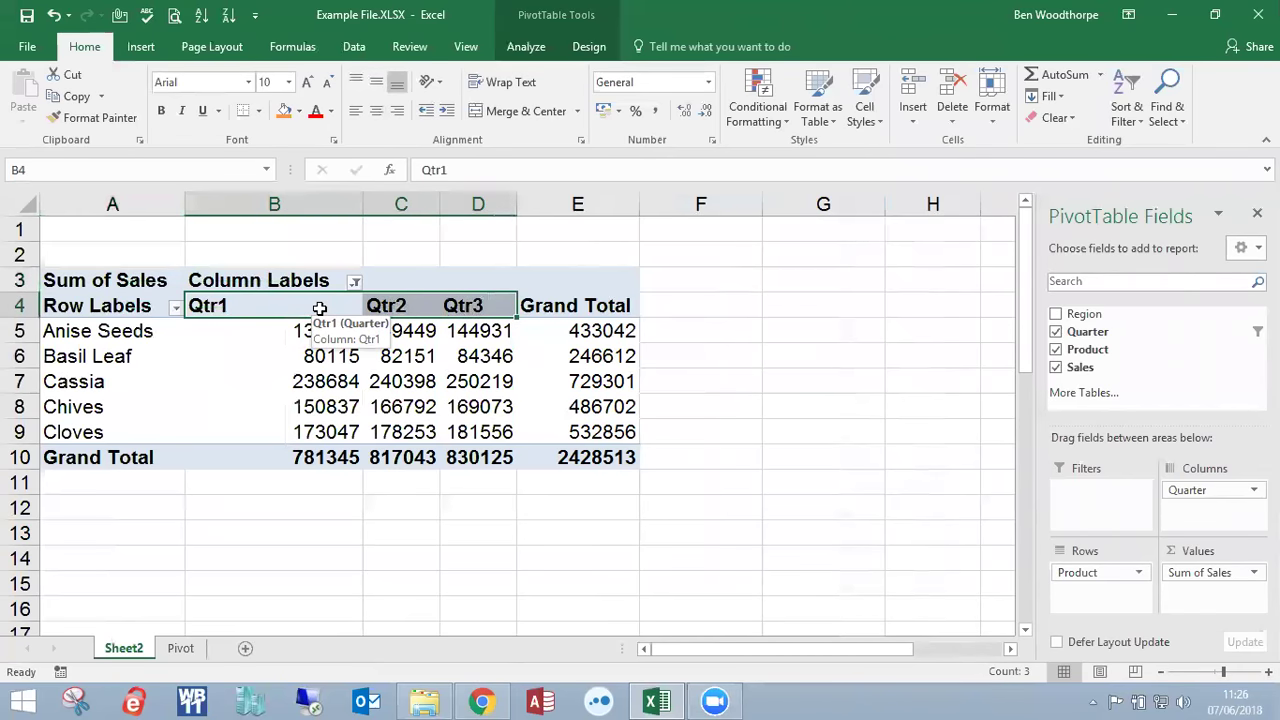
- Filter the pivot table rows to exclude Cassia and Anise Seeds
{"action": "left_click", "coordinate": [176, 309]}
{"action": "left_click", "coordinate": [245, 520]}
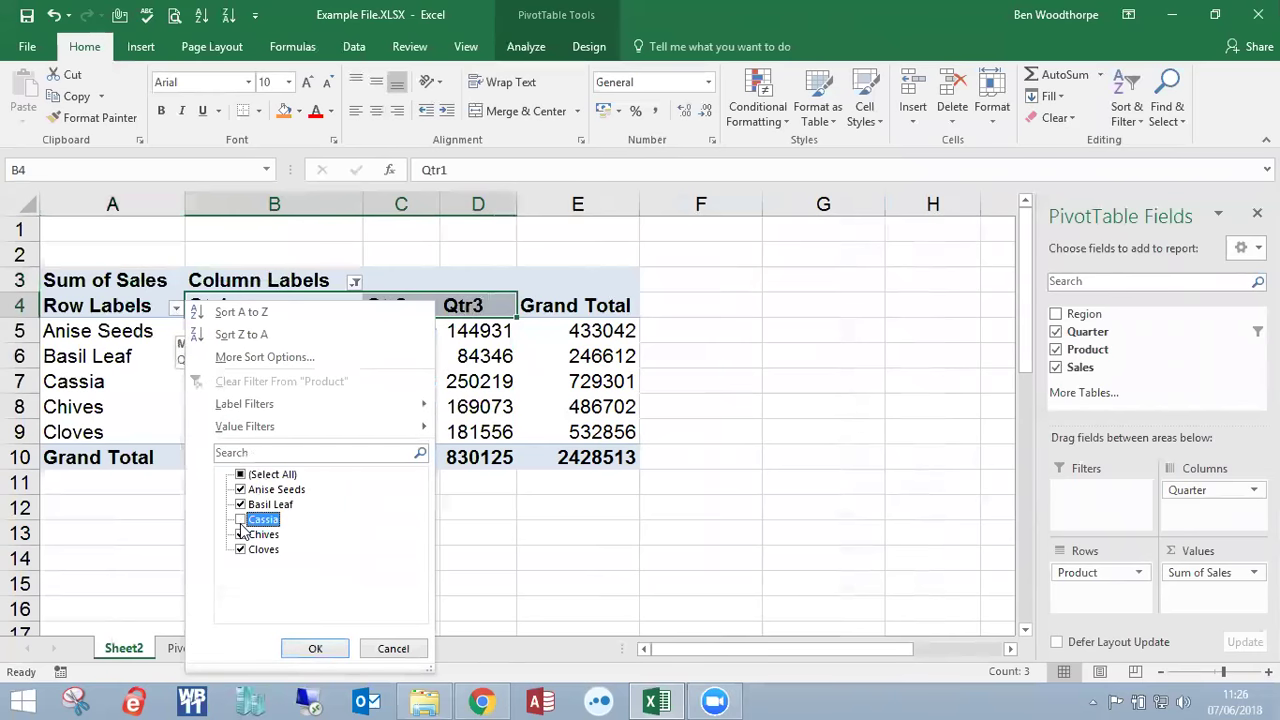
{"action": "left_click", "coordinate": [262, 489]}
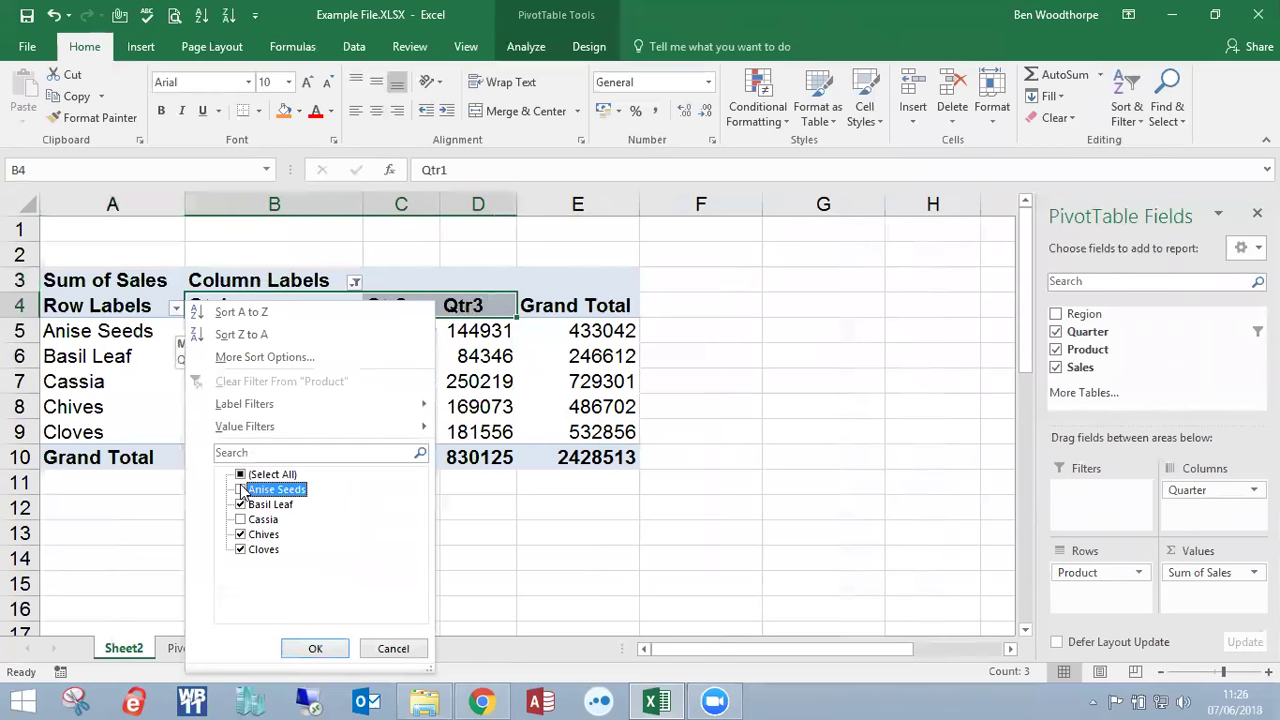
{"action": "left_click", "coordinate": [315, 648]}
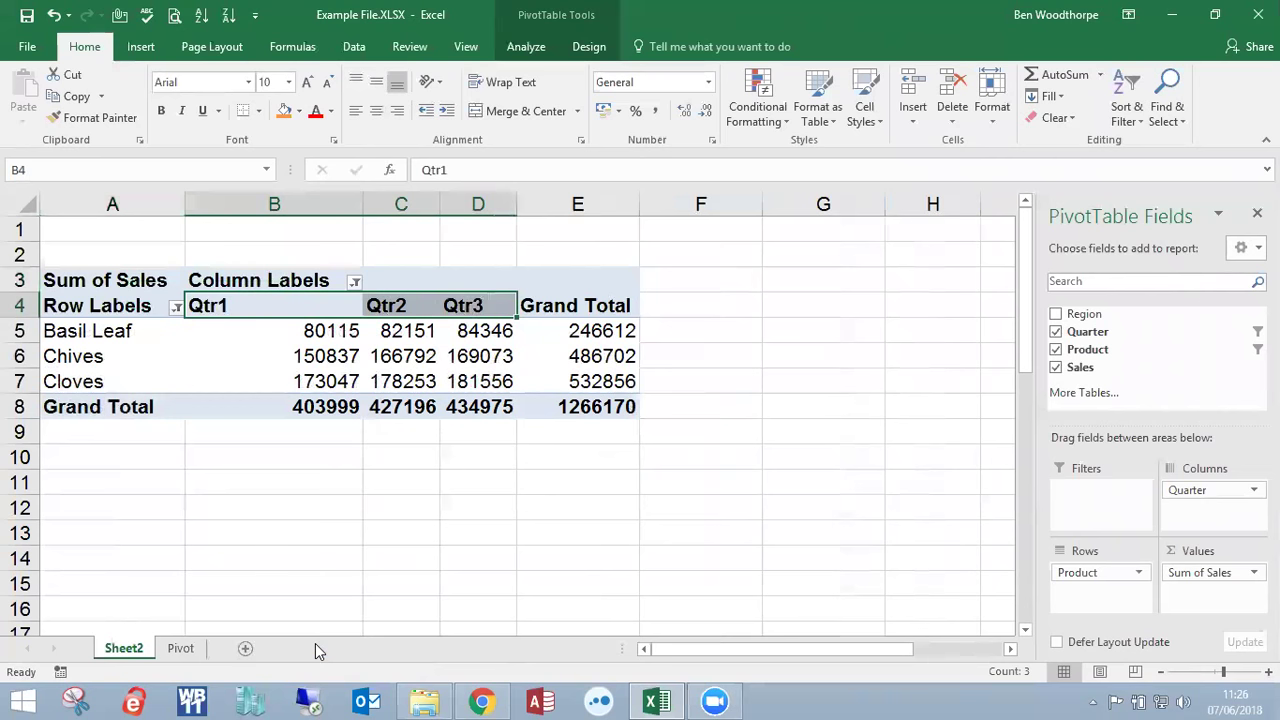
- Restore all products in the row filter and all quarters in the column filter
{"action": "left_click", "coordinate": [176, 307]}
{"action": "left_click", "coordinate": [241, 474]}
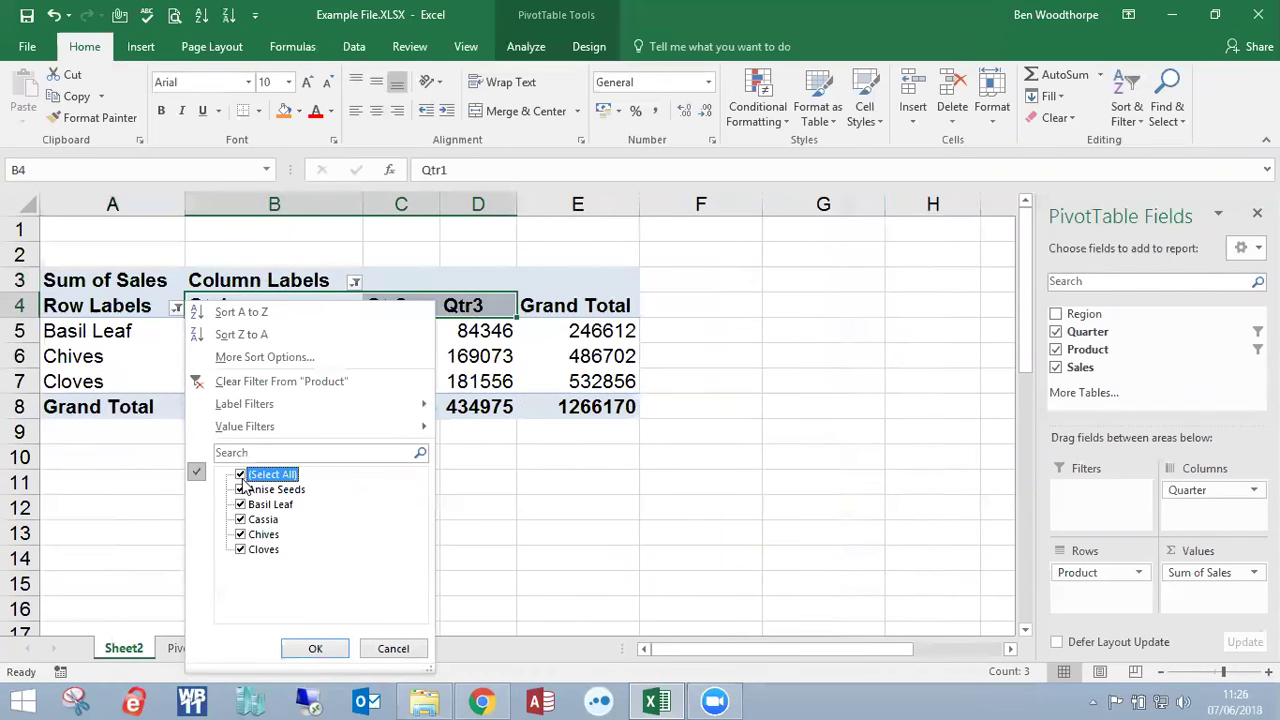
{"action": "left_click", "coordinate": [318, 646]}
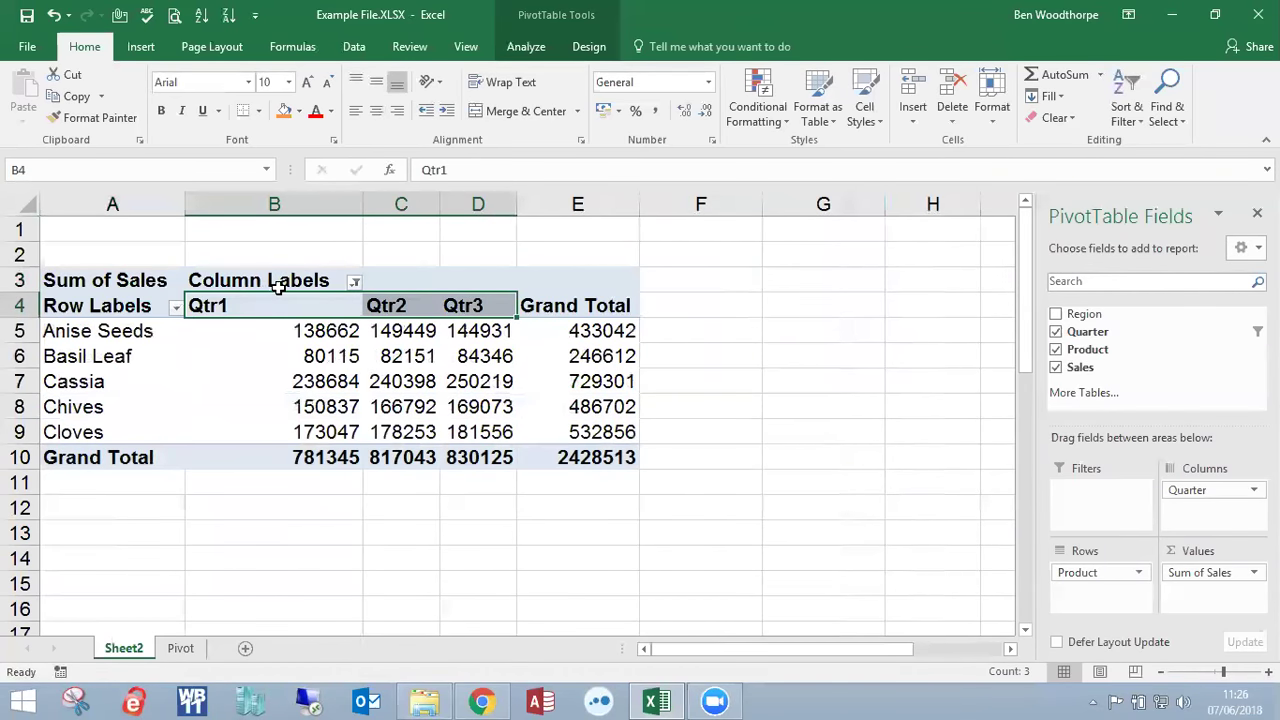
{"action": "left_click", "coordinate": [354, 282]}
{"action": "left_click", "coordinate": [195, 465]}
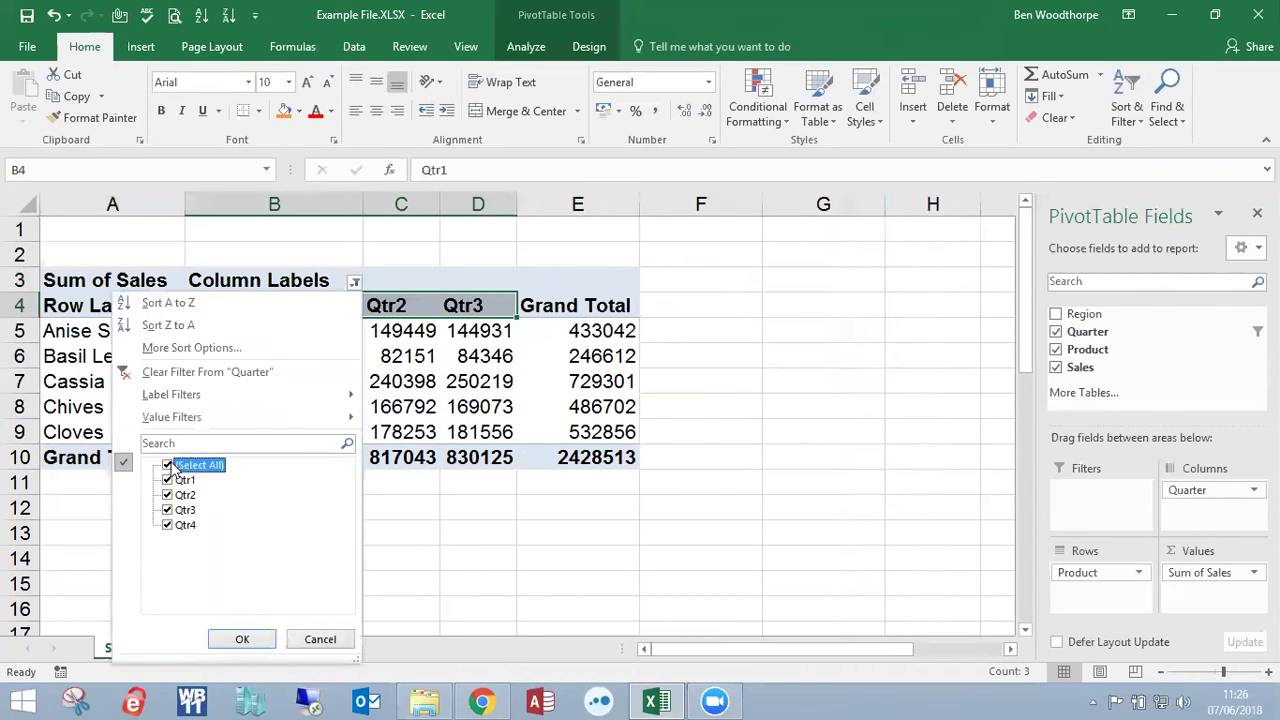
{"action": "left_click", "coordinate": [242, 639]}
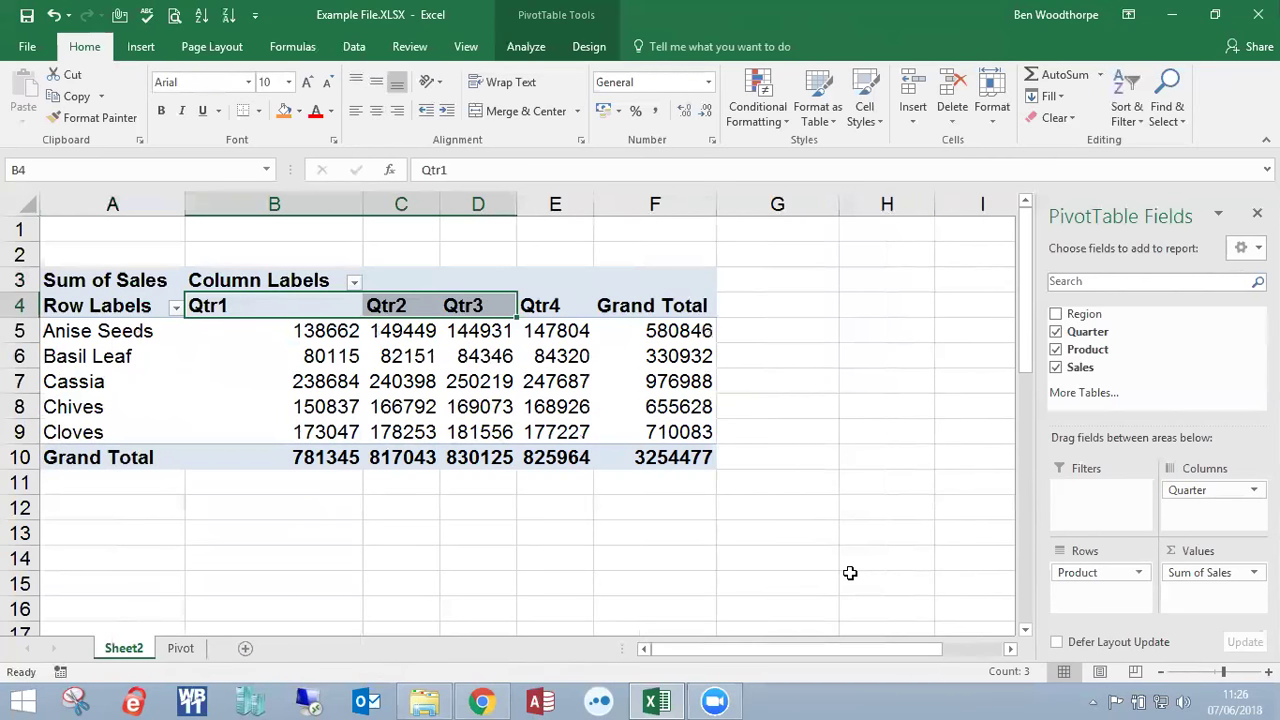
- Add Region to the pivot table as a report filter and remove it again
{"action": "left_click_drag", "start_coordinate": [1077, 315], "coordinate": [1113, 510]}
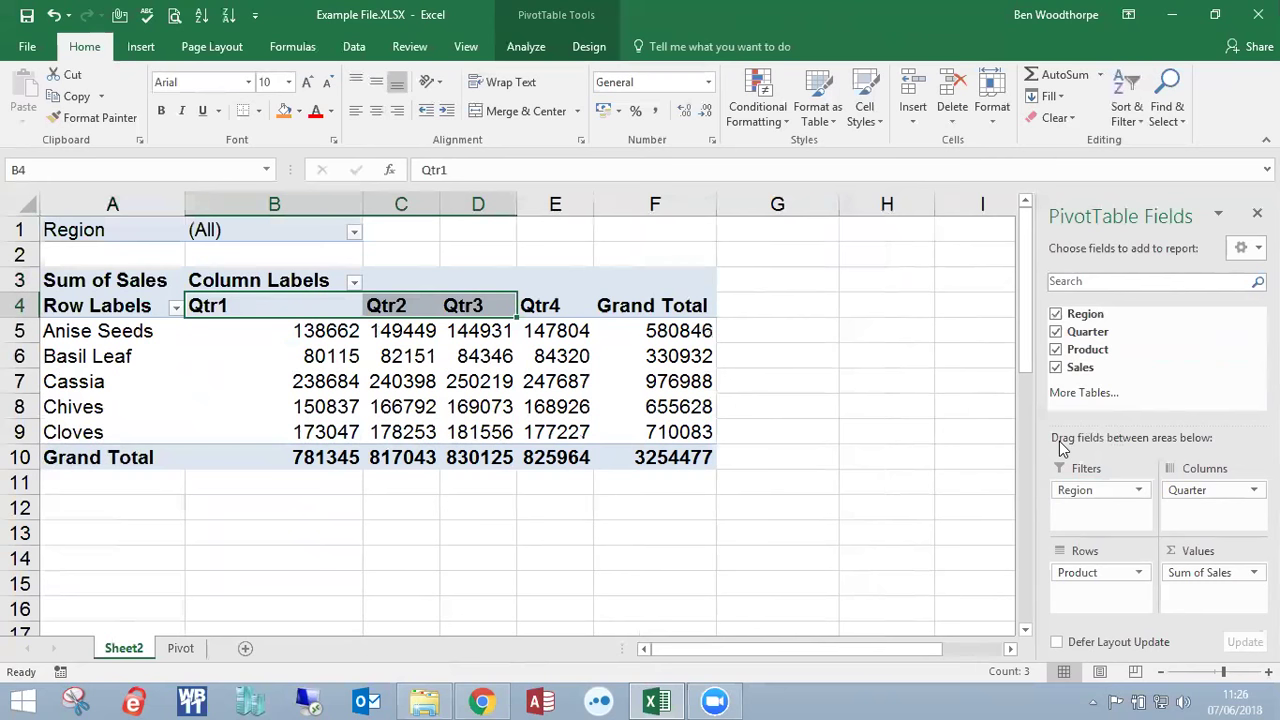
{"action": "left_click_drag", "start_coordinate": [1075, 490], "coordinate": [946, 480]}
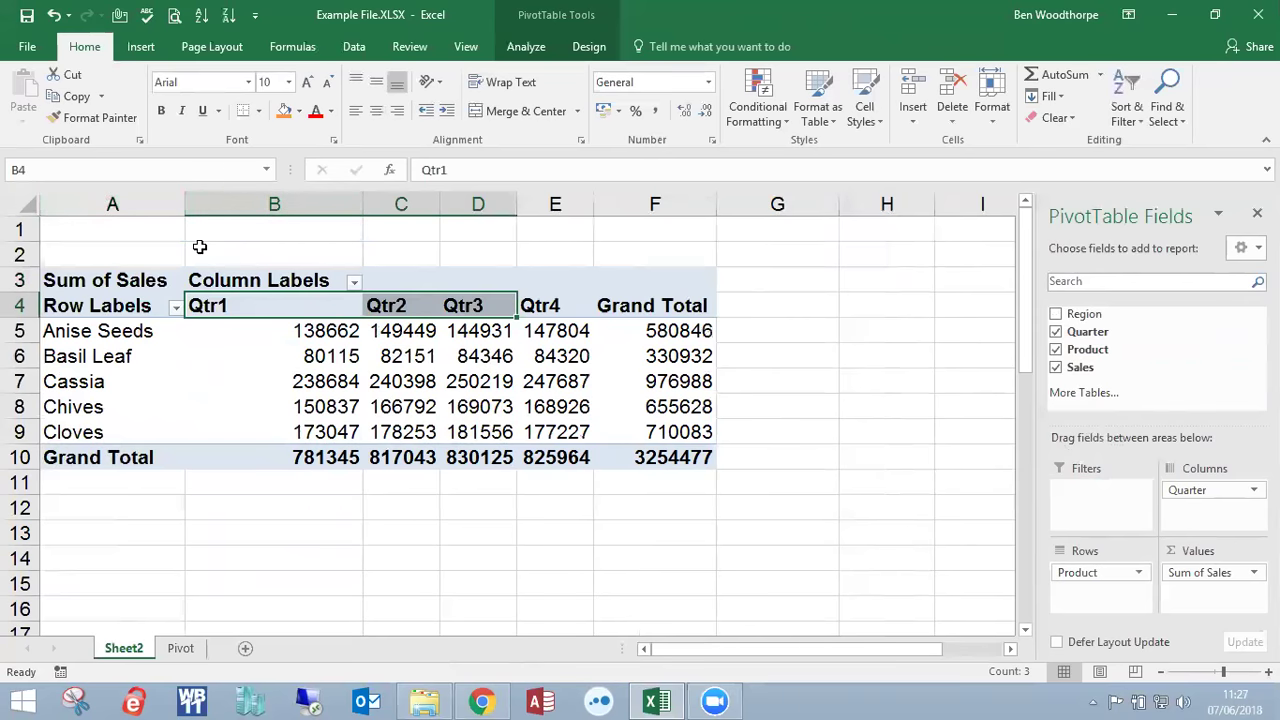
- Add Region as a report filter showing only East, and highlight the Qtr3 column and the Cassia row for inspection
{"action": "left_click_drag", "start_coordinate": [1082, 314], "coordinate": [1104, 505]}
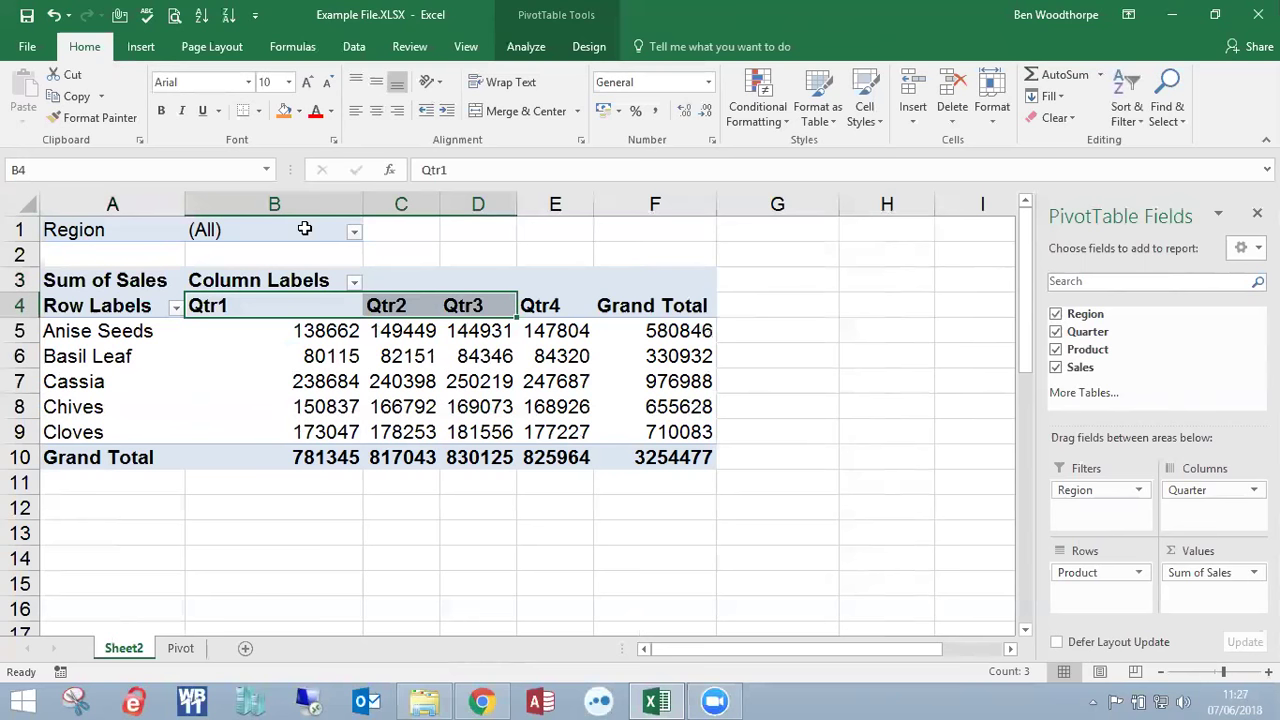
{"action": "left_click", "coordinate": [354, 231]}
{"action": "left_click", "coordinate": [174, 305]}
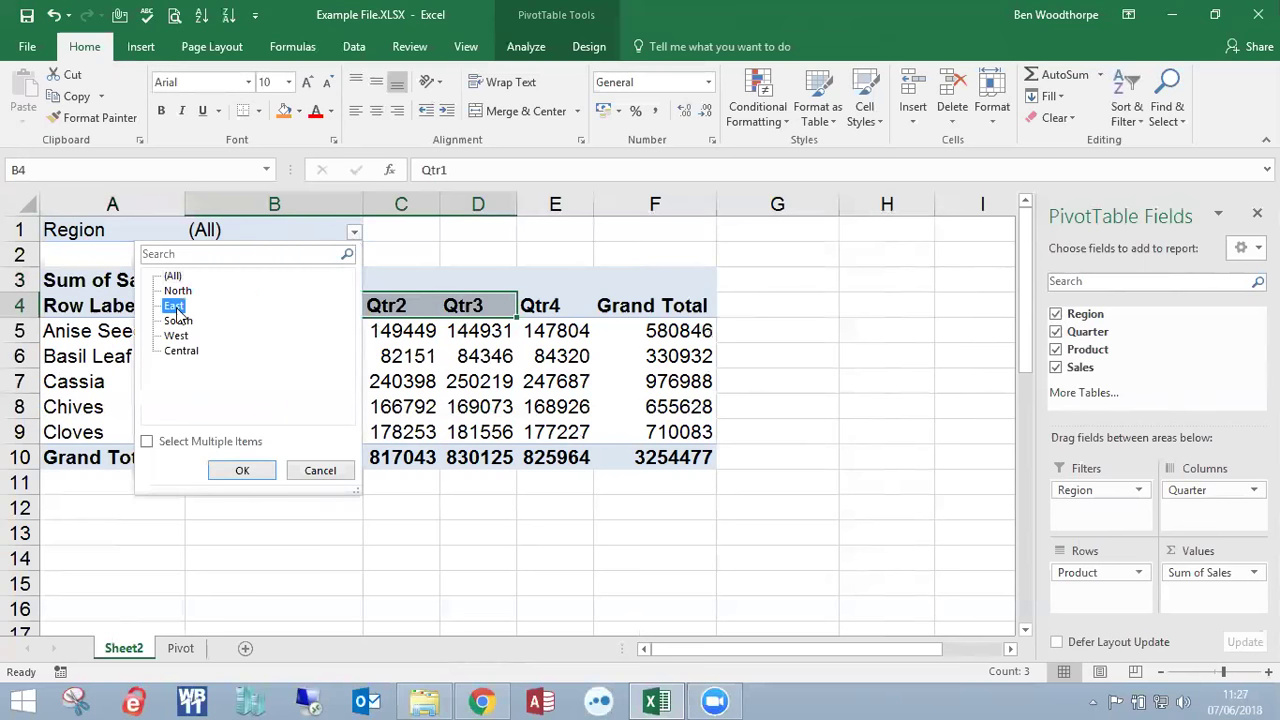
{"action": "left_click", "coordinate": [262, 469]}
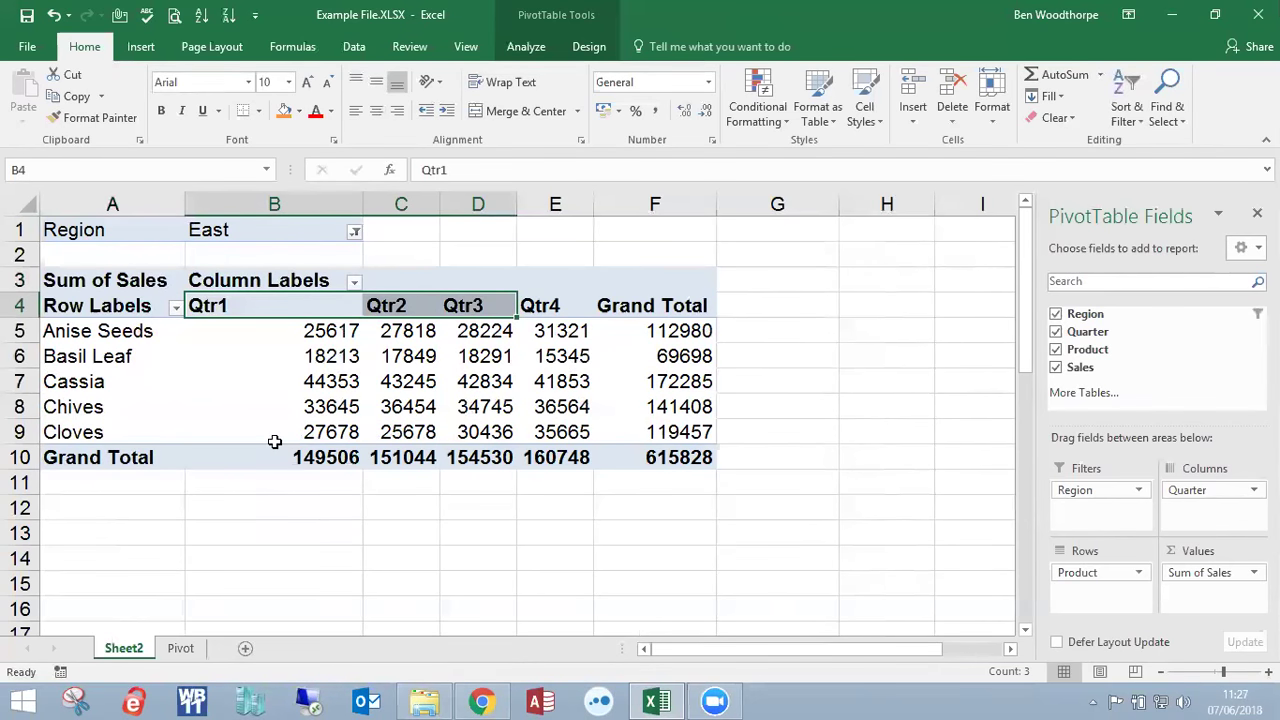
{"action": "left_click", "coordinate": [478, 204]}
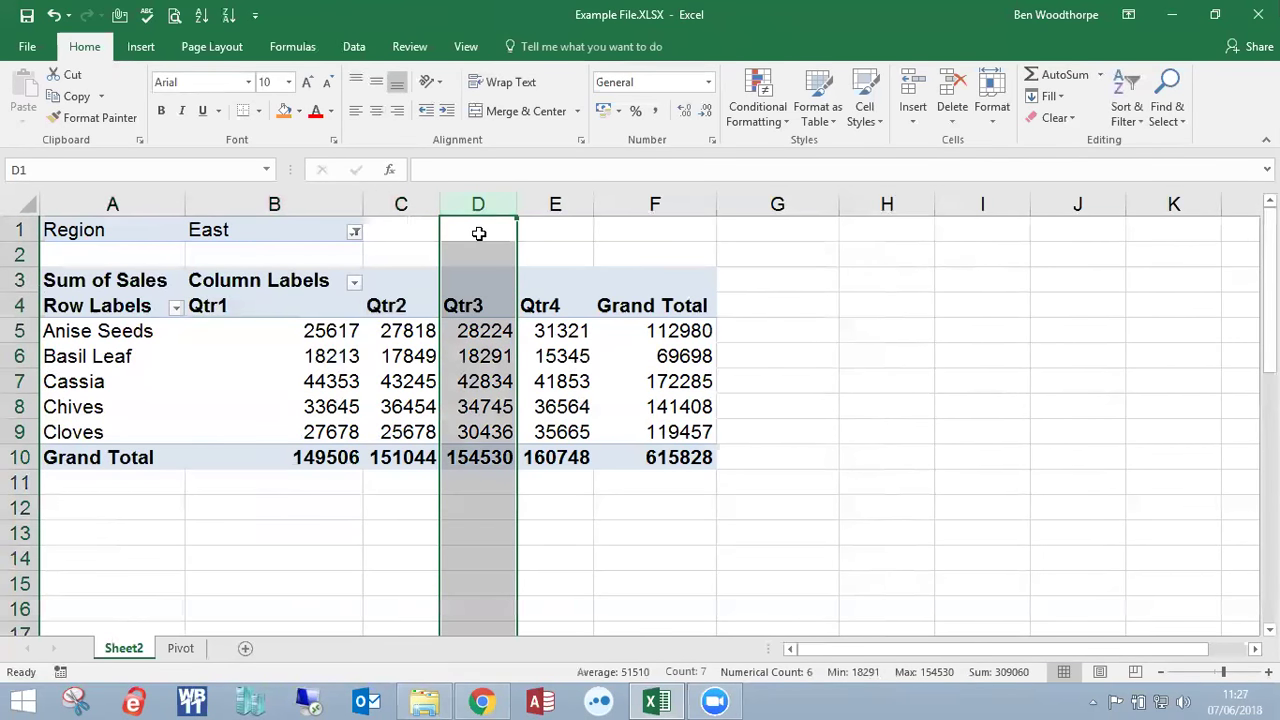
{"action": "left_click", "coordinate": [28, 381]}
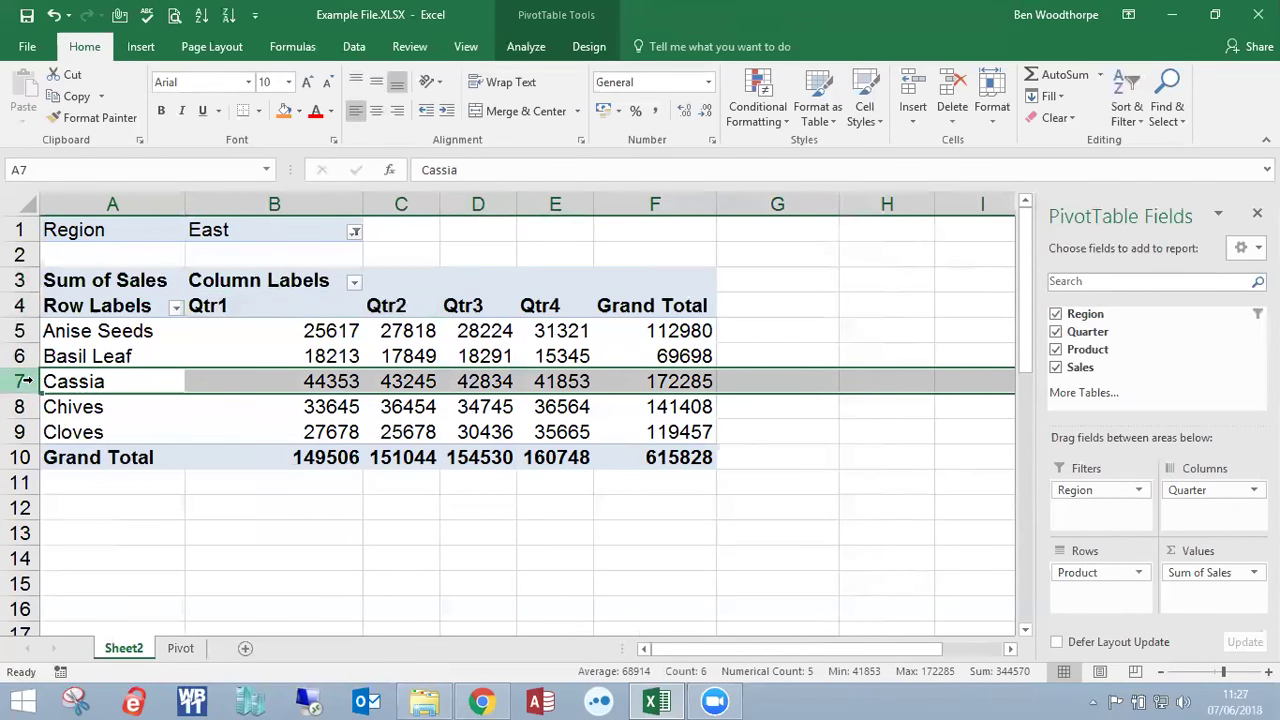
- Allow multiple items in the Region report filter and show North, East and Central
{"action": "left_click", "coordinate": [354, 231]}
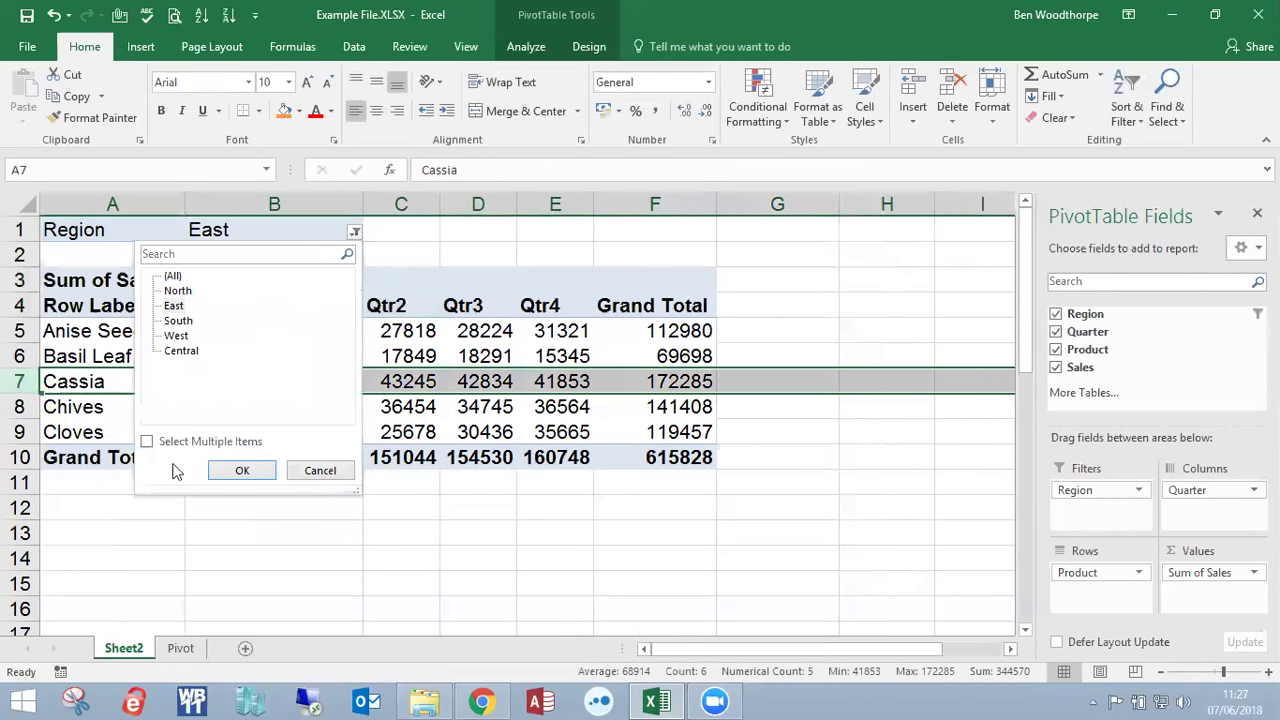
{"action": "left_click", "coordinate": [163, 441]}
{"action": "left_click", "coordinate": [168, 351]}
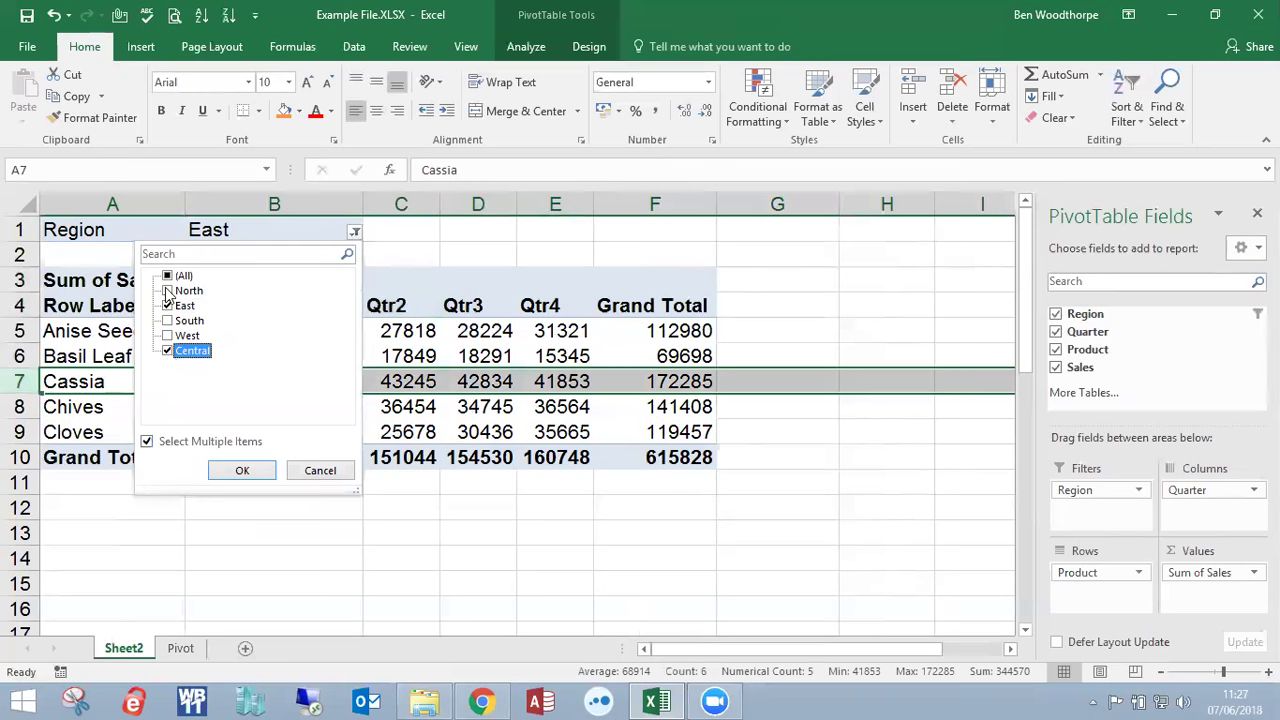
{"action": "left_click", "coordinate": [243, 468]}
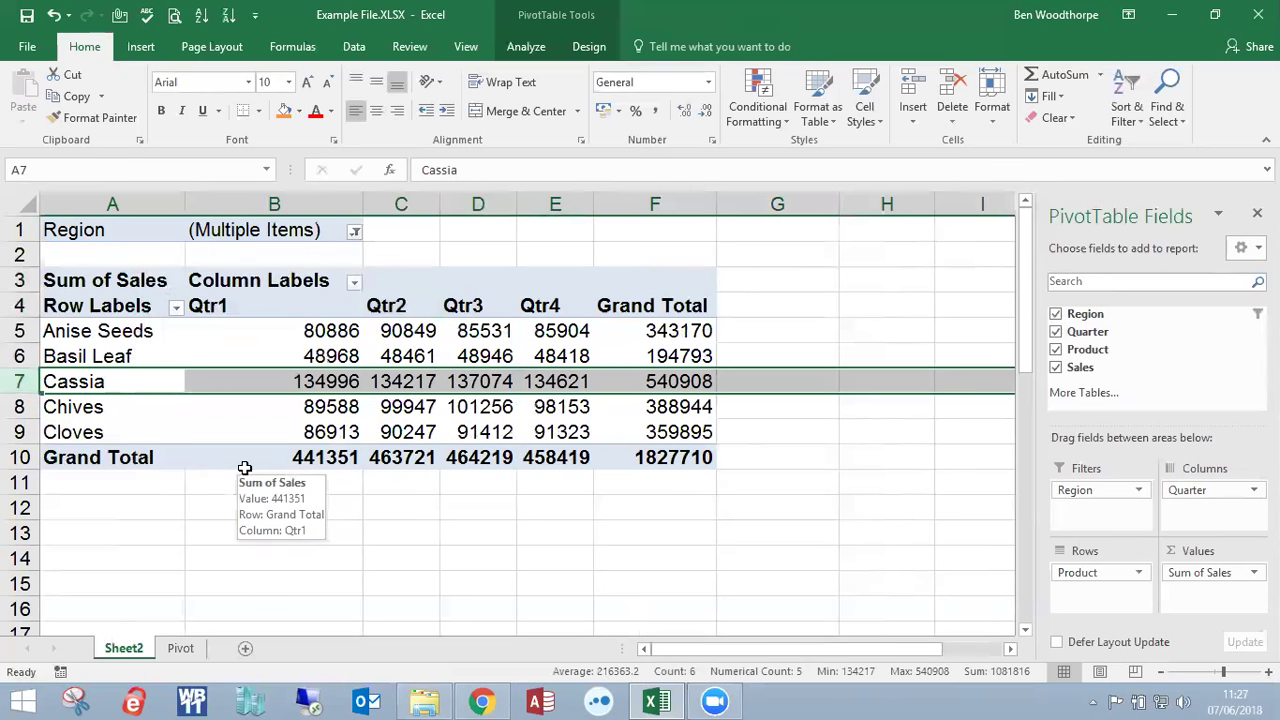
- Restore all regions in the Region report filter and deselect the Cassia row
{"action": "left_click", "coordinate": [354, 231]}
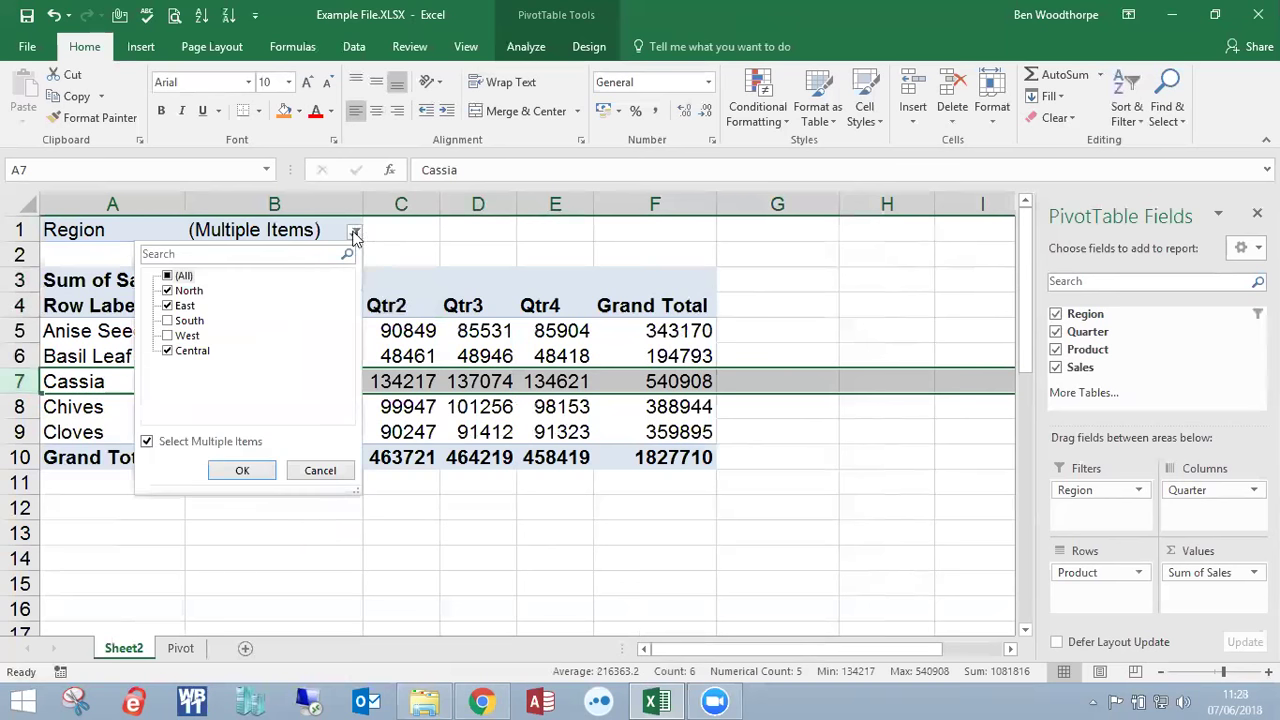
{"action": "left_click", "coordinate": [168, 276]}
{"action": "left_click", "coordinate": [242, 470]}
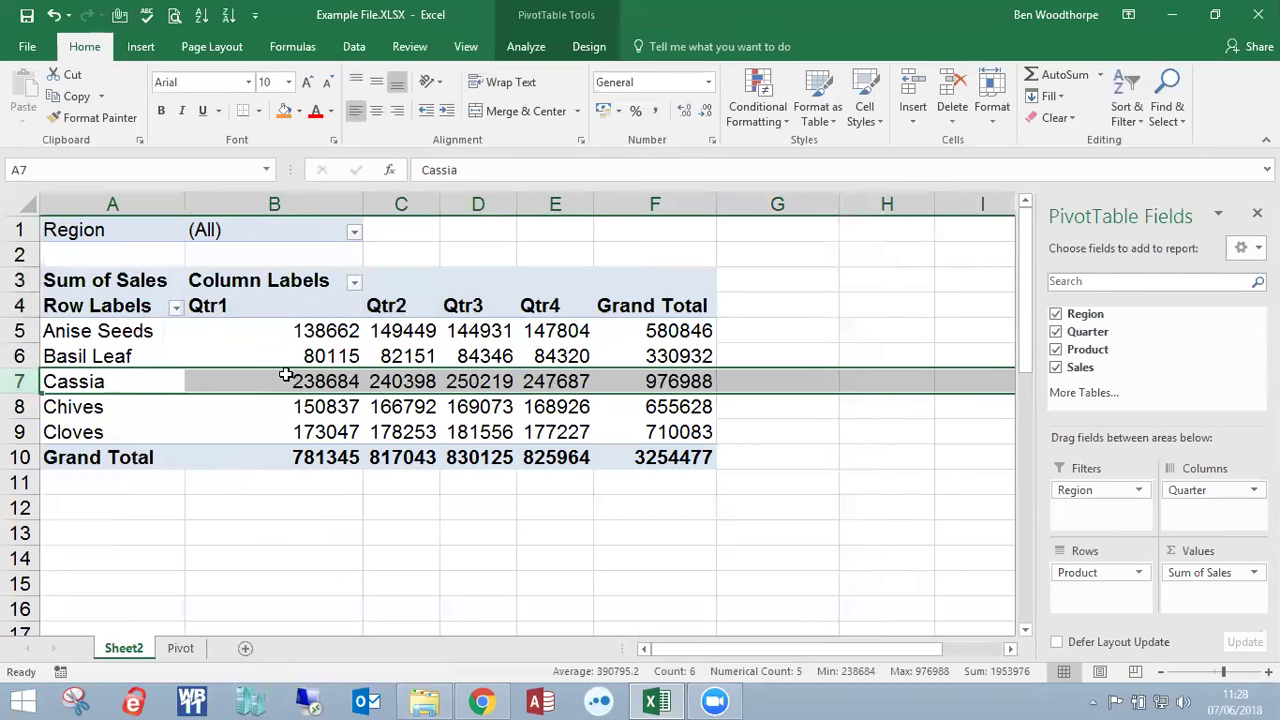
{"action": "left_click", "coordinate": [404, 256]}
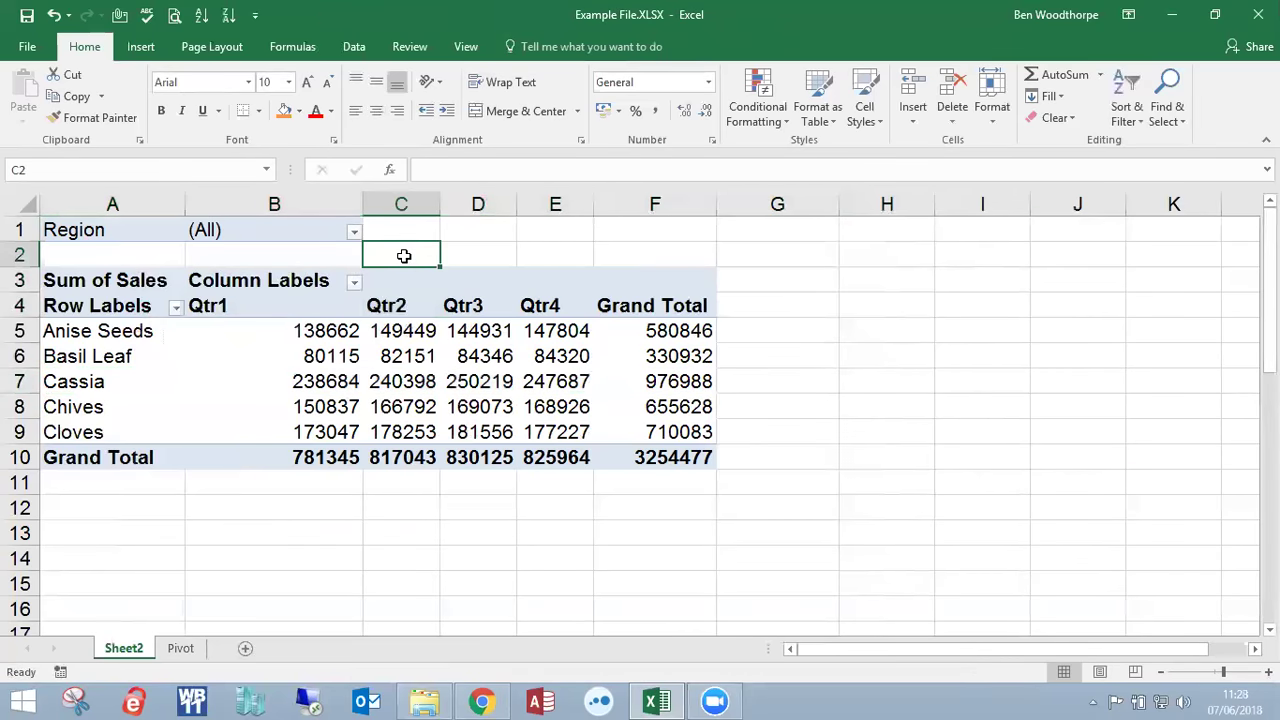
- Insert slicers for Region, Quarter, Product and Sales on the pivot table
{"action": "scroll", "coordinate": [807, 357], "scroll_direction": "down", "scroll_amount": 1, "text": "ctrl"}
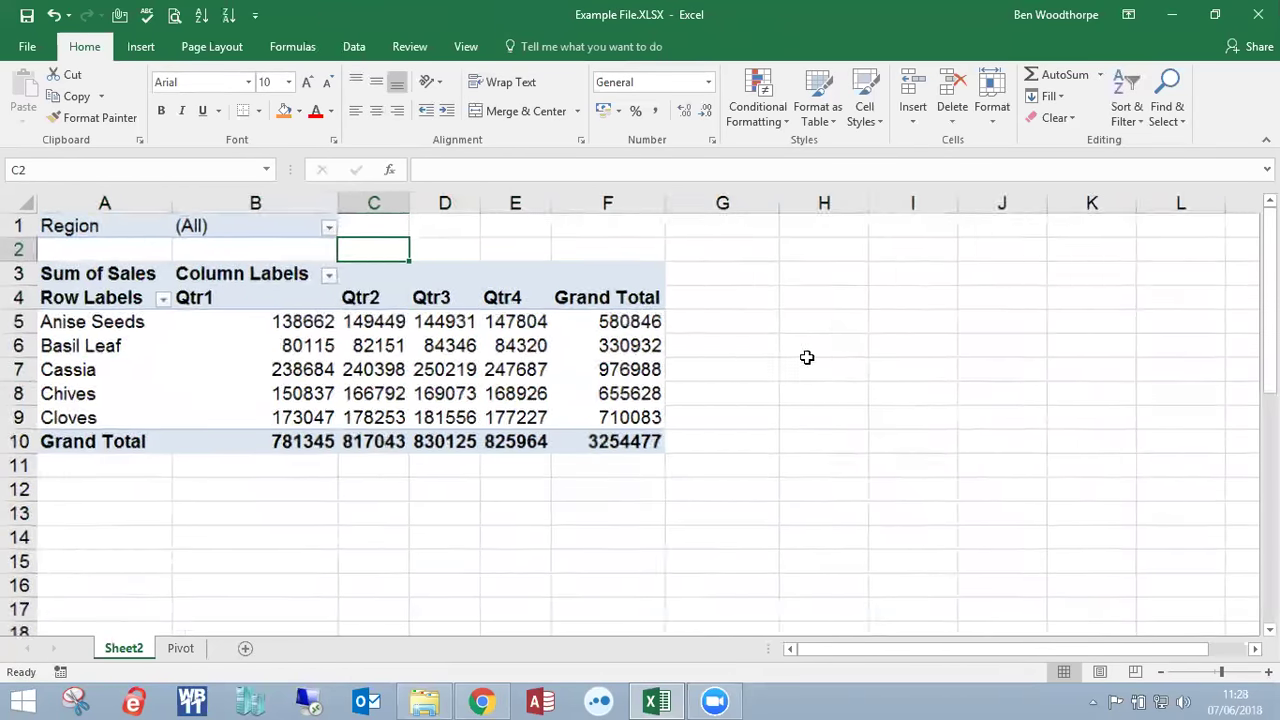
{"action": "scroll", "coordinate": [807, 357], "scroll_direction": "down", "scroll_amount": 1, "text": "ctrl"}
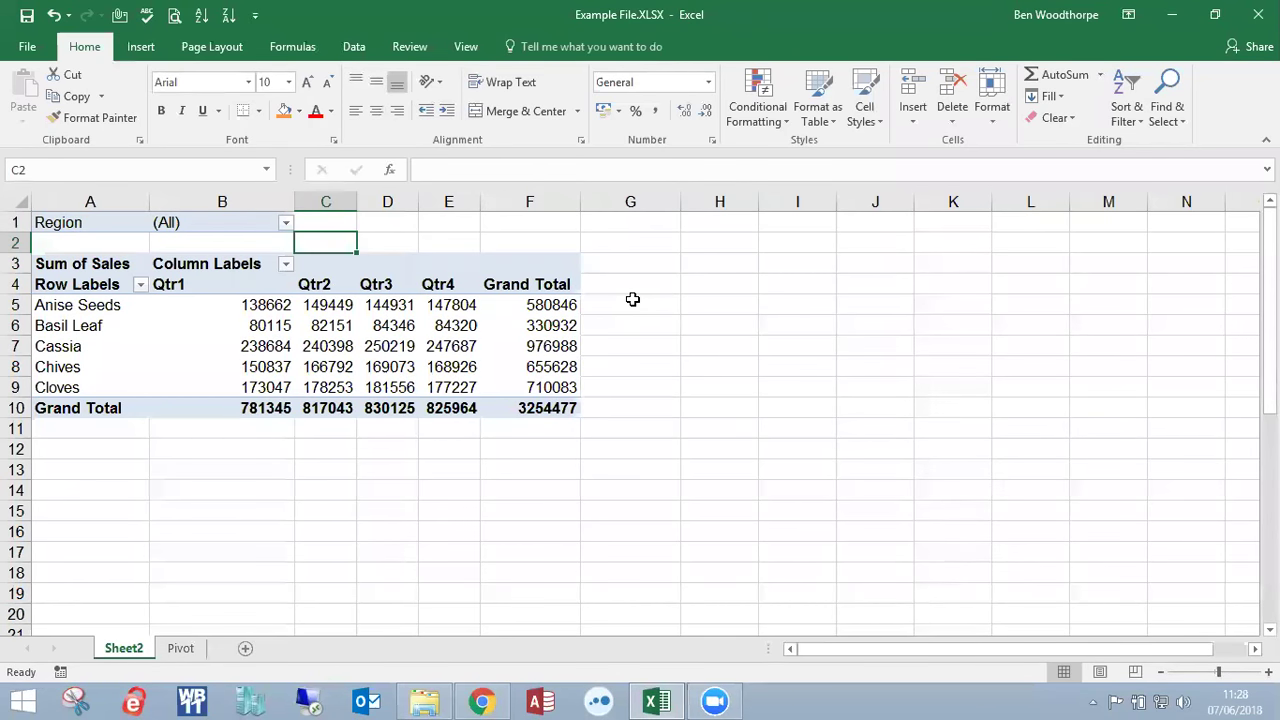
{"action": "left_click", "coordinate": [330, 325]}
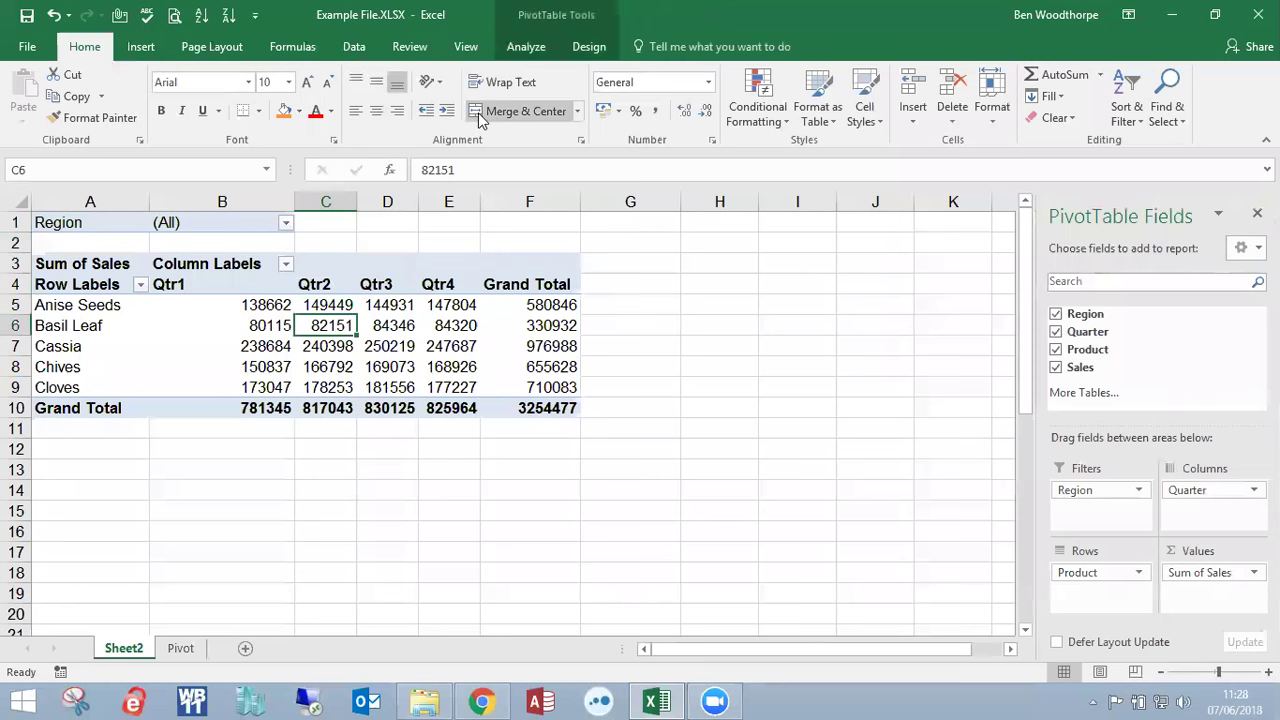
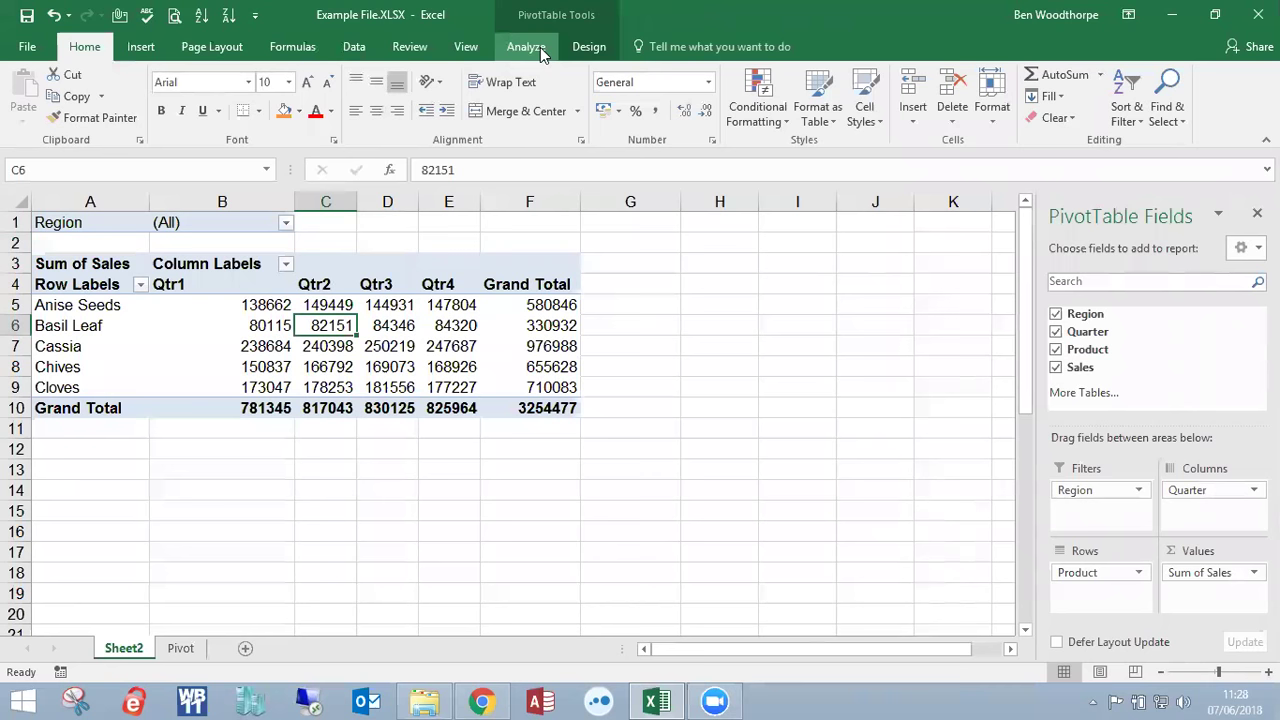
{"action": "left_click", "coordinate": [462, 324]}
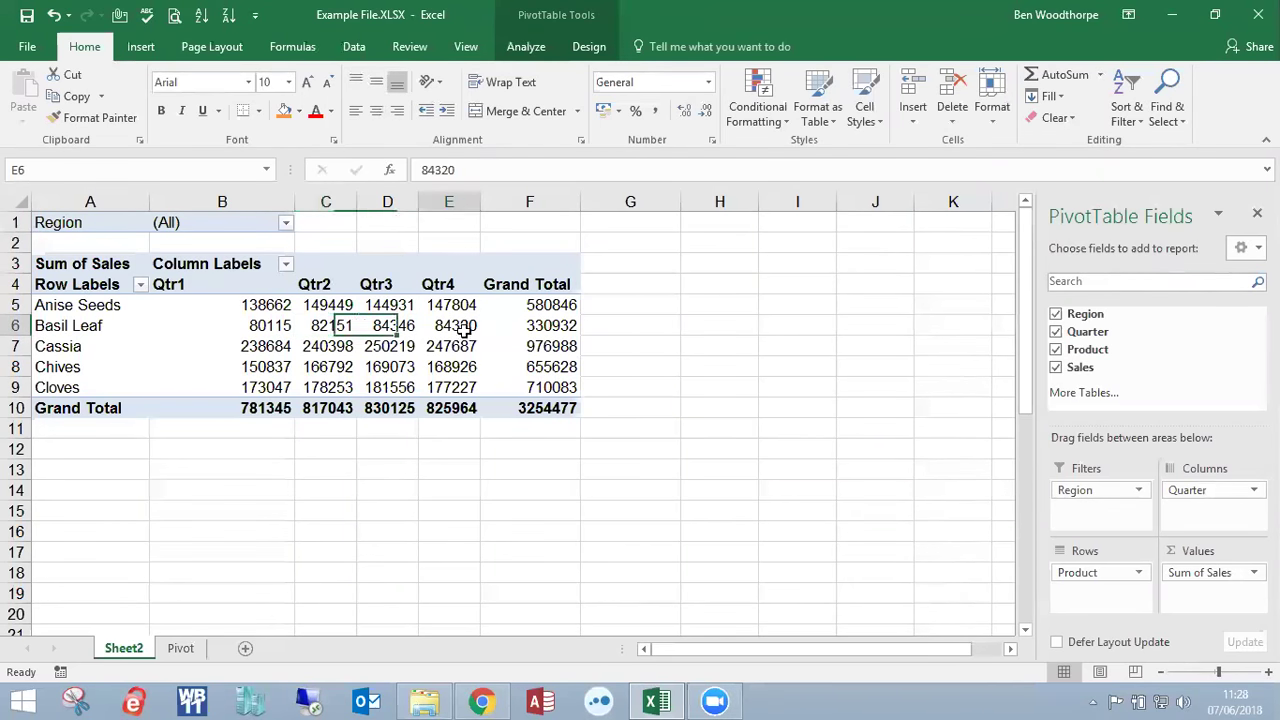
{"action": "left_click", "coordinate": [526, 47]}
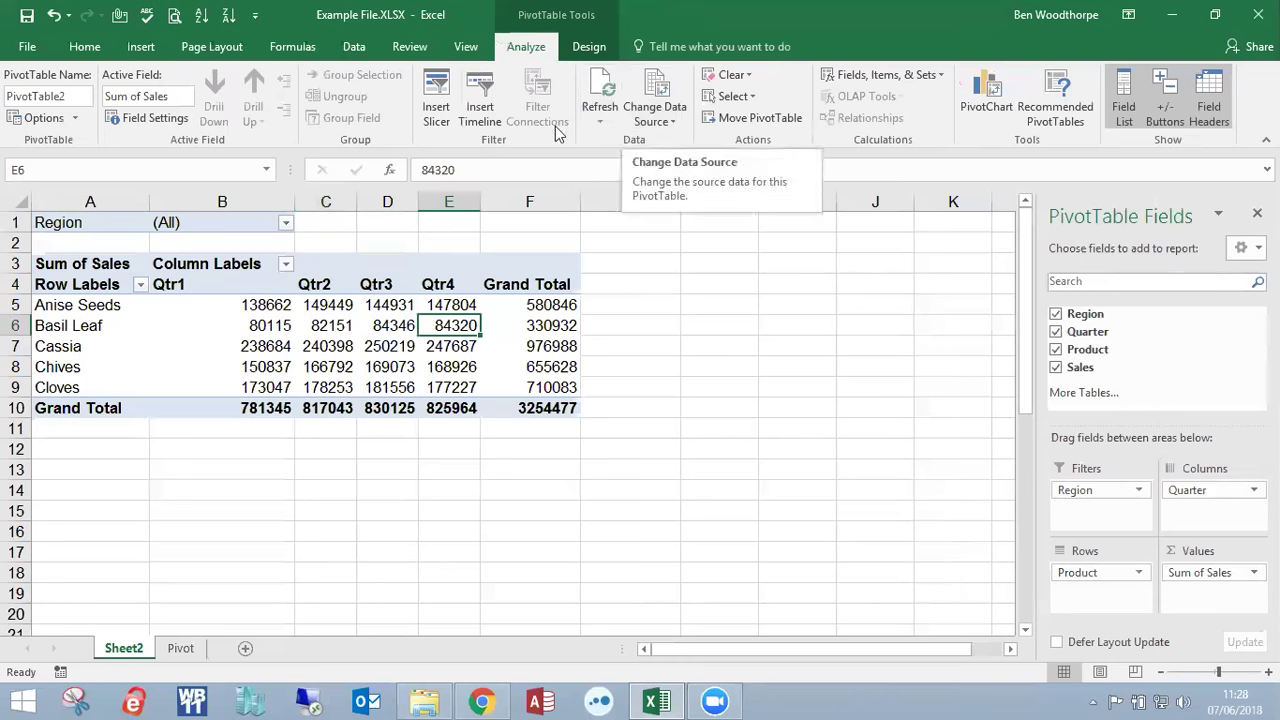
{"action": "left_click", "coordinate": [437, 112]}
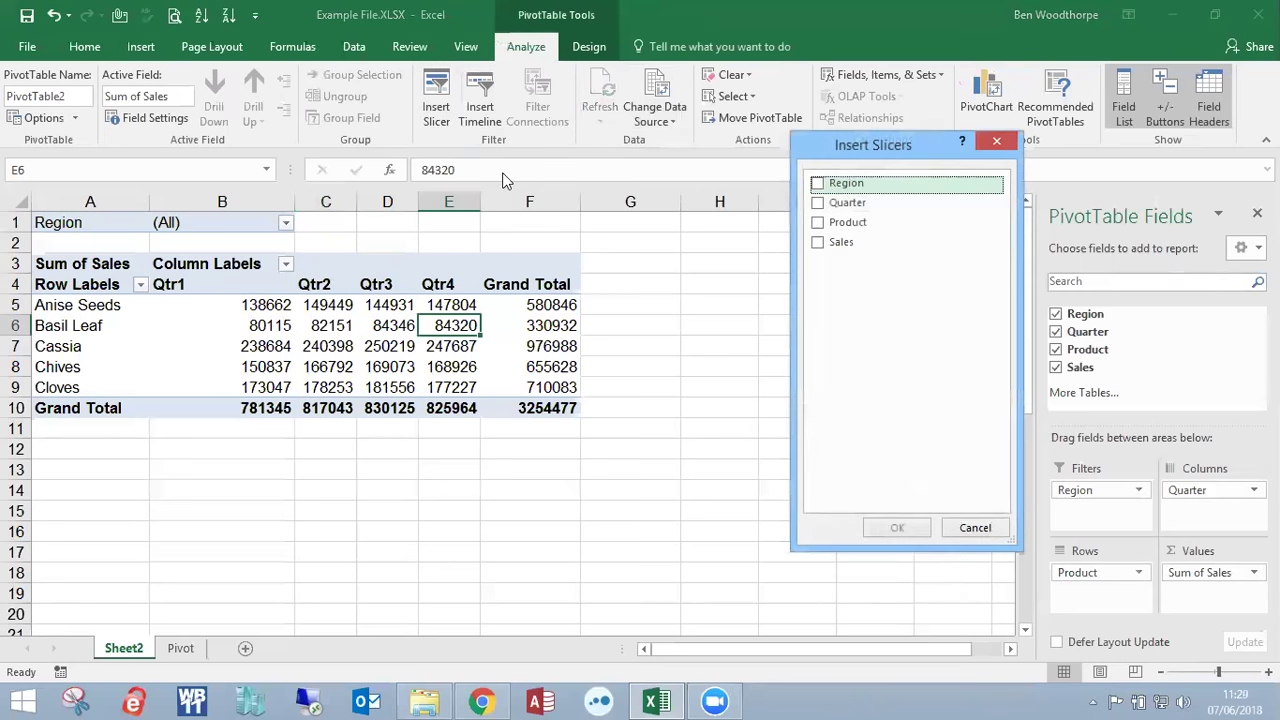
{"action": "left_click", "coordinate": [820, 184]}
{"action": "left_click", "coordinate": [819, 203]}
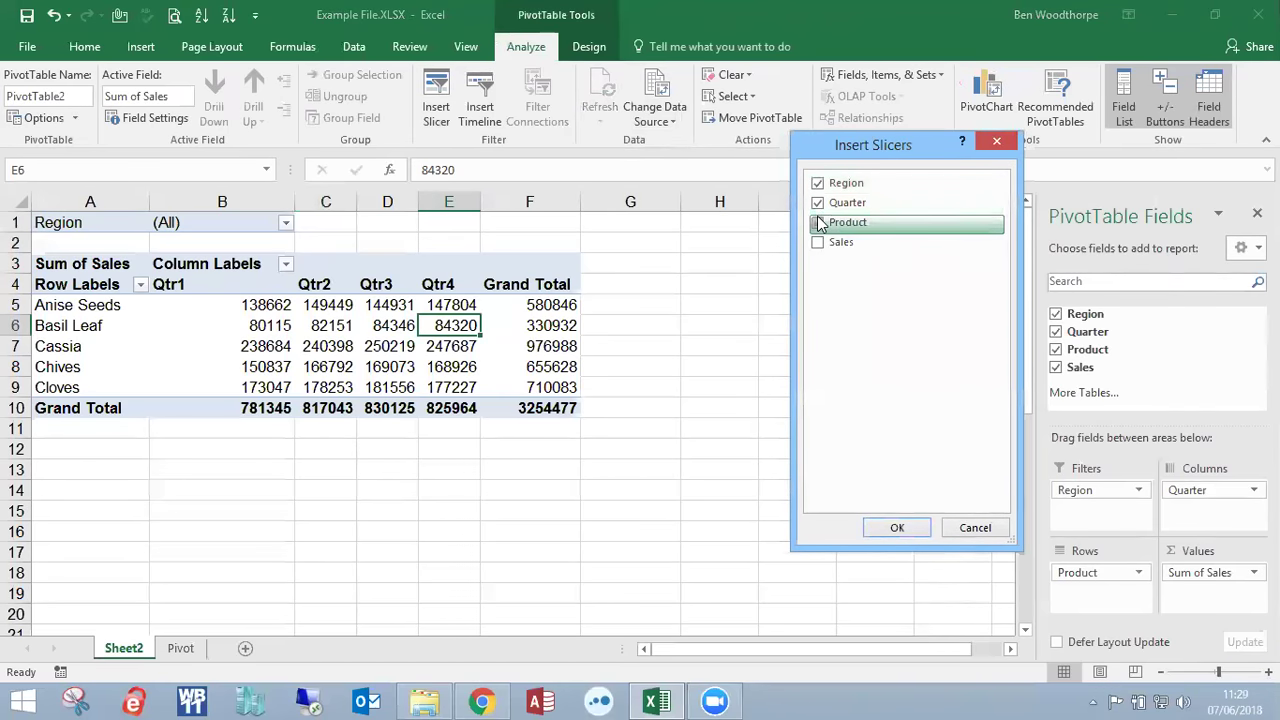
{"action": "left_click", "coordinate": [818, 222]}
{"action": "left_click", "coordinate": [817, 242]}
{"action": "left_click", "coordinate": [899, 527]}
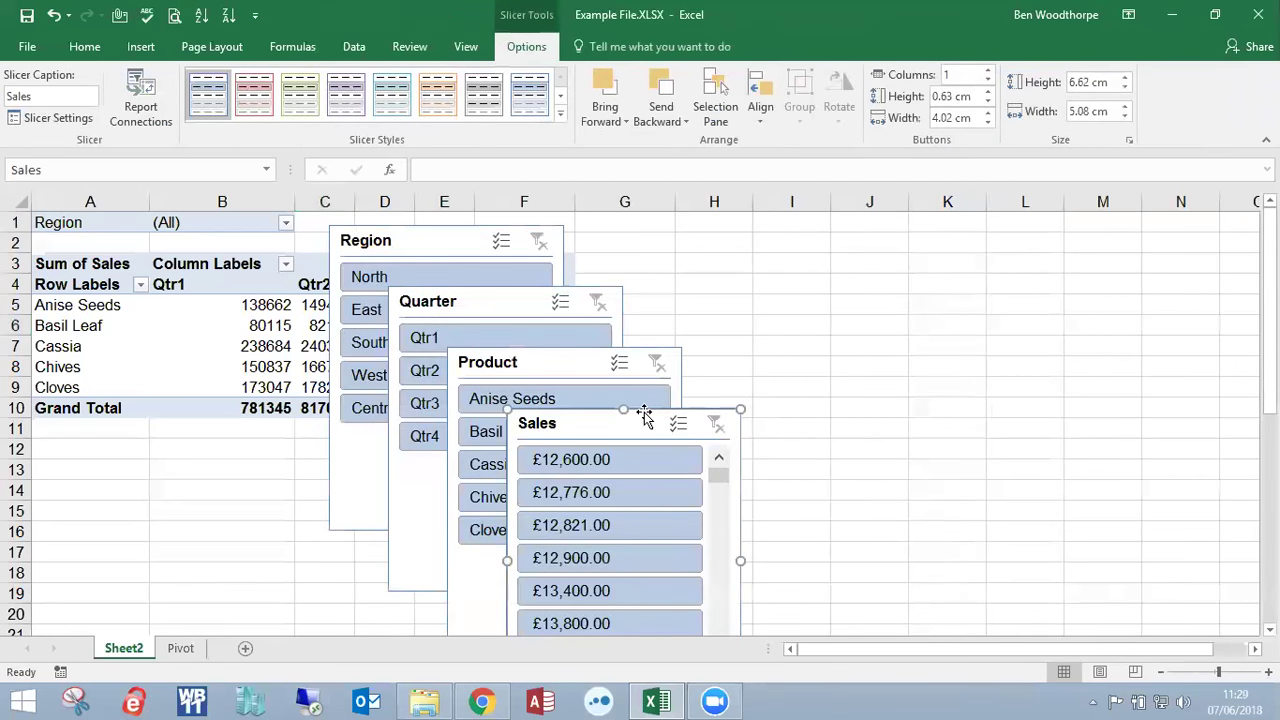
- Arrange the slicers in a two-by-two grid beside the pivot table, with Product and Sales above Region and Quarter
{"action": "left_click_drag", "start_coordinate": [644, 416], "coordinate": [1059, 228]}
{"action": "left_click_drag", "start_coordinate": [573, 360], "coordinate": [800, 228]}
{"action": "left_click_drag", "start_coordinate": [531, 317], "coordinate": [1113, 571]}
{"action": "left_click_drag", "start_coordinate": [426, 249], "coordinate": [751, 538]}
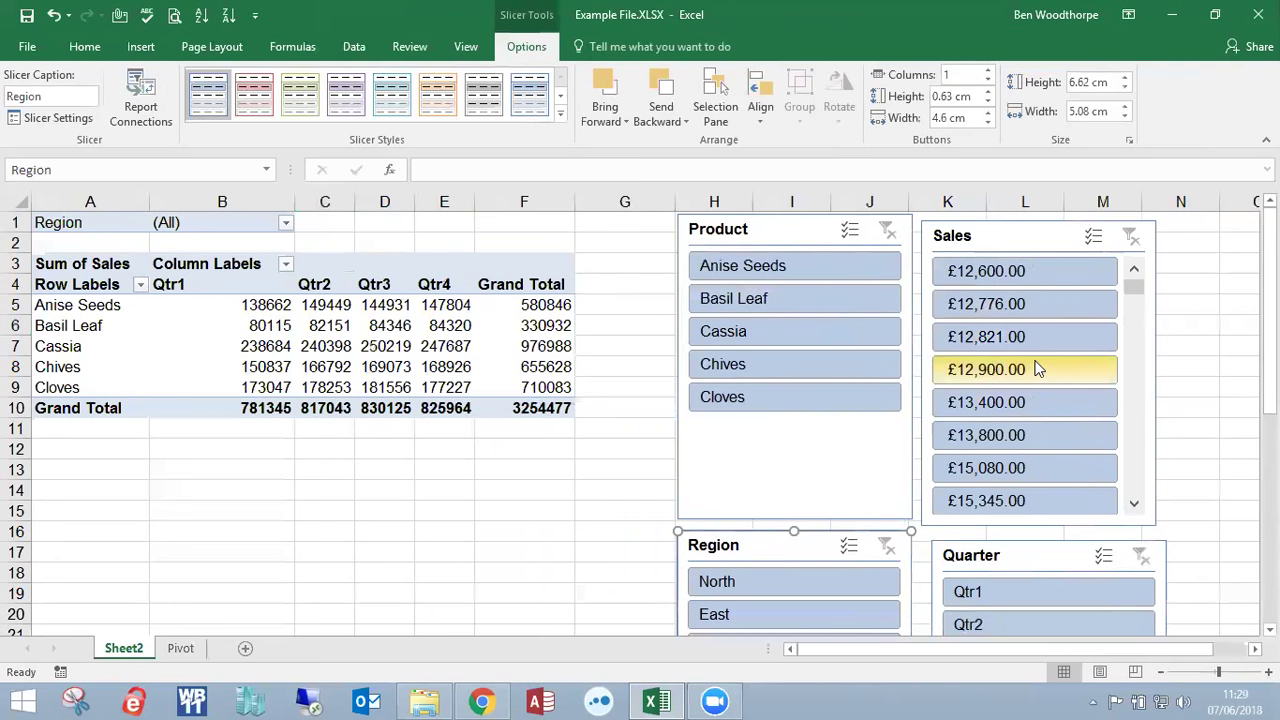
- Filter the pivot table to Anise Seeds, Cassia and Cloves with the Product slicer
{"action": "left_click", "coordinate": [821, 270]}
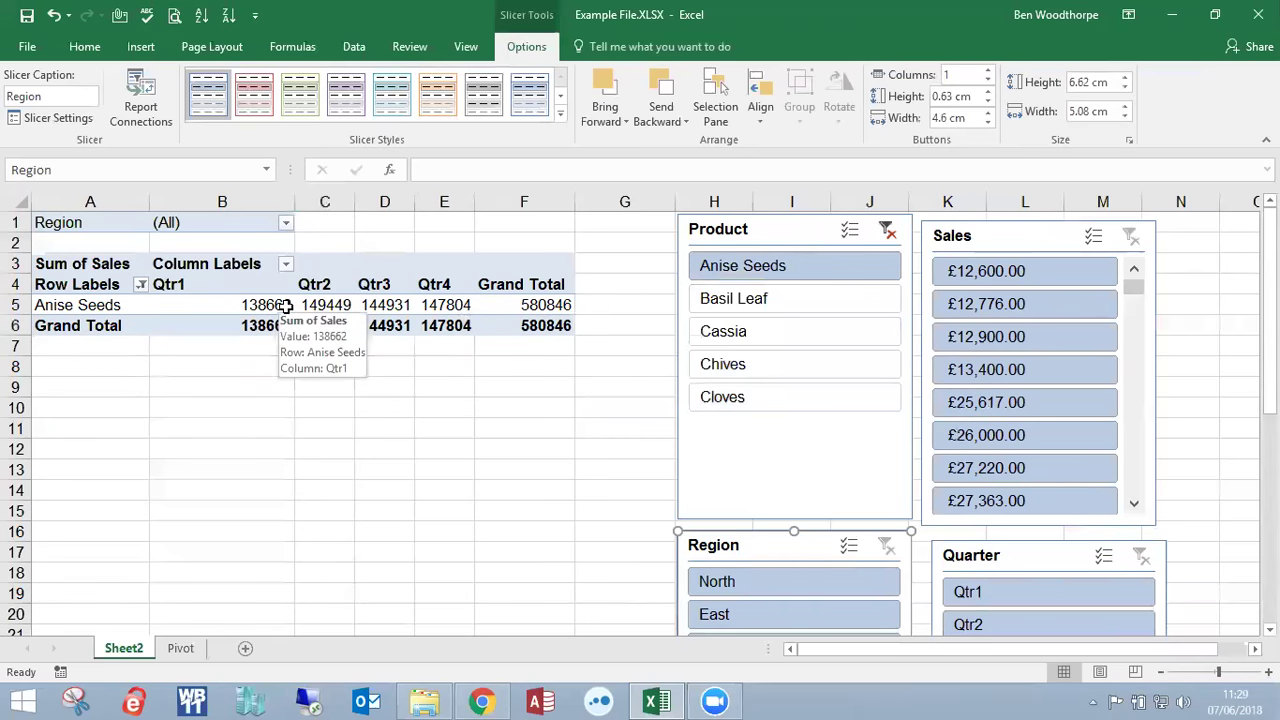
{"action": "left_click", "coordinate": [786, 336], "text": "ctrl"}
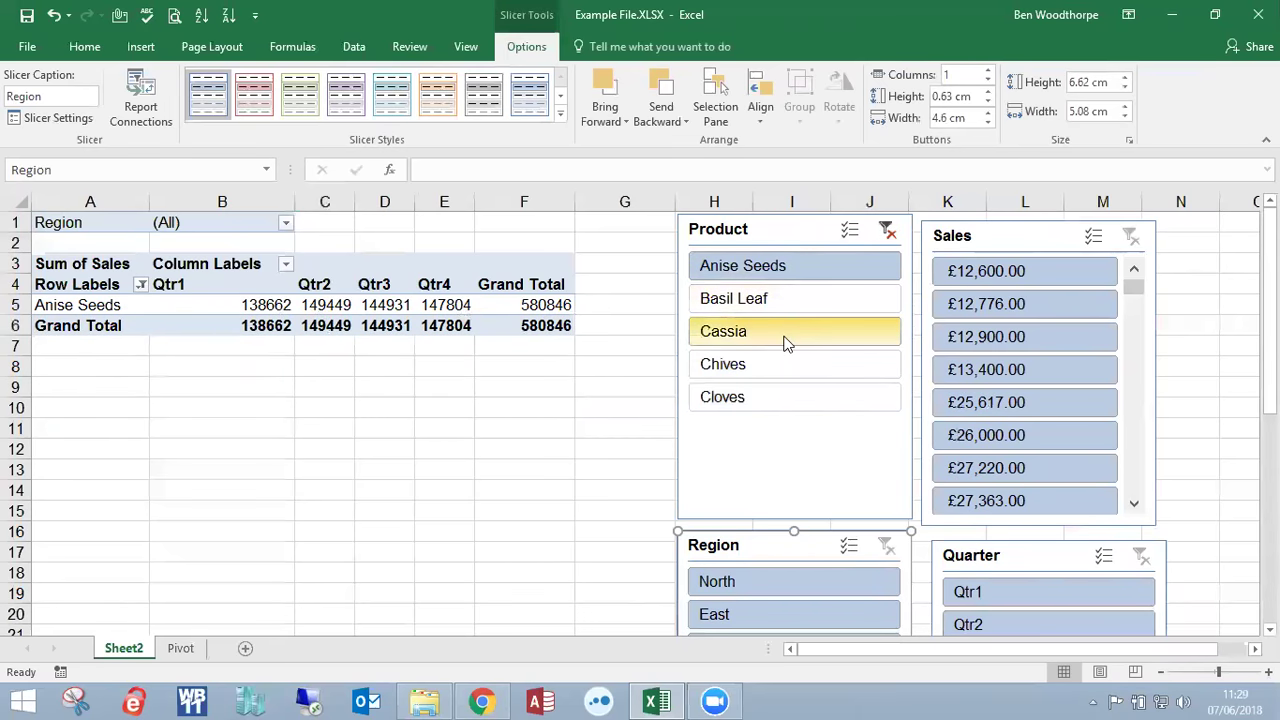
{"action": "left_click", "coordinate": [780, 396], "text": "ctrl"}
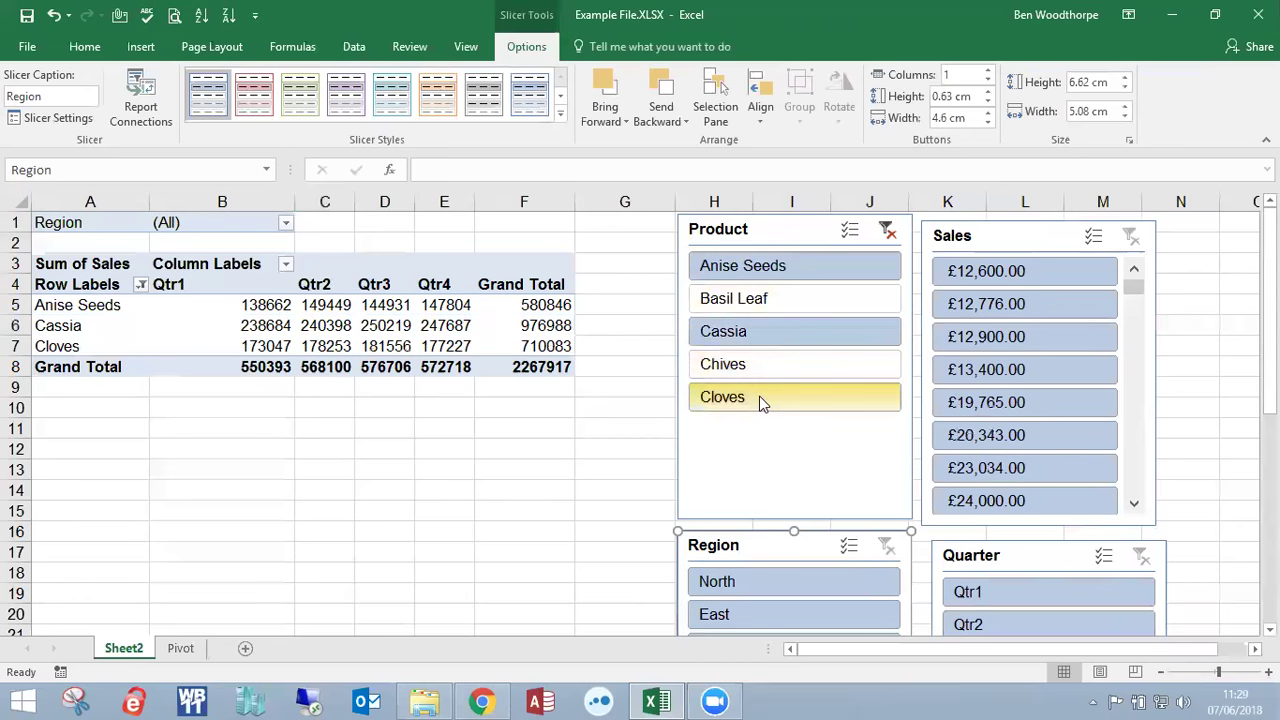
{"action": "left_click", "coordinate": [585, 443]}
- Filter the pivot table to North, South and Central with the Region slicer
{"action": "scroll", "coordinate": [585, 443], "scroll_direction": "down", "scroll_amount": 2, "text": "ctrl"}
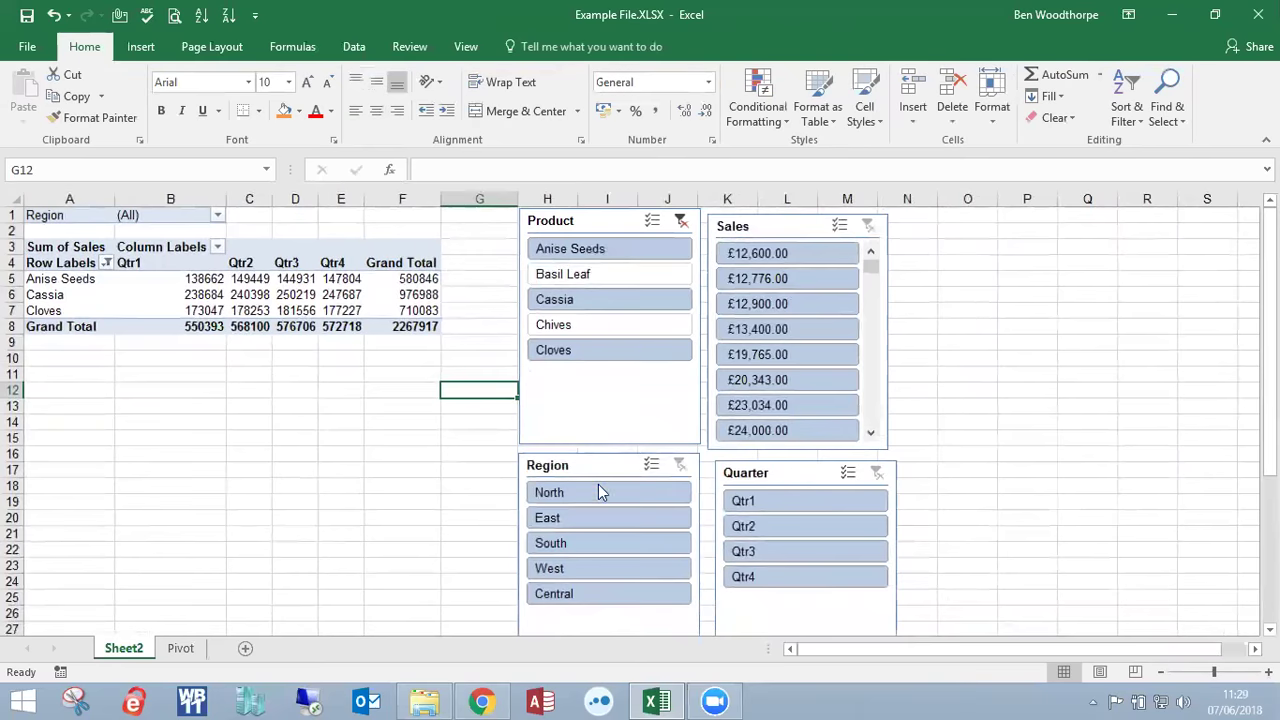
{"action": "left_click", "coordinate": [600, 491]}
{"action": "left_click", "coordinate": [603, 543], "text": "ctrl"}
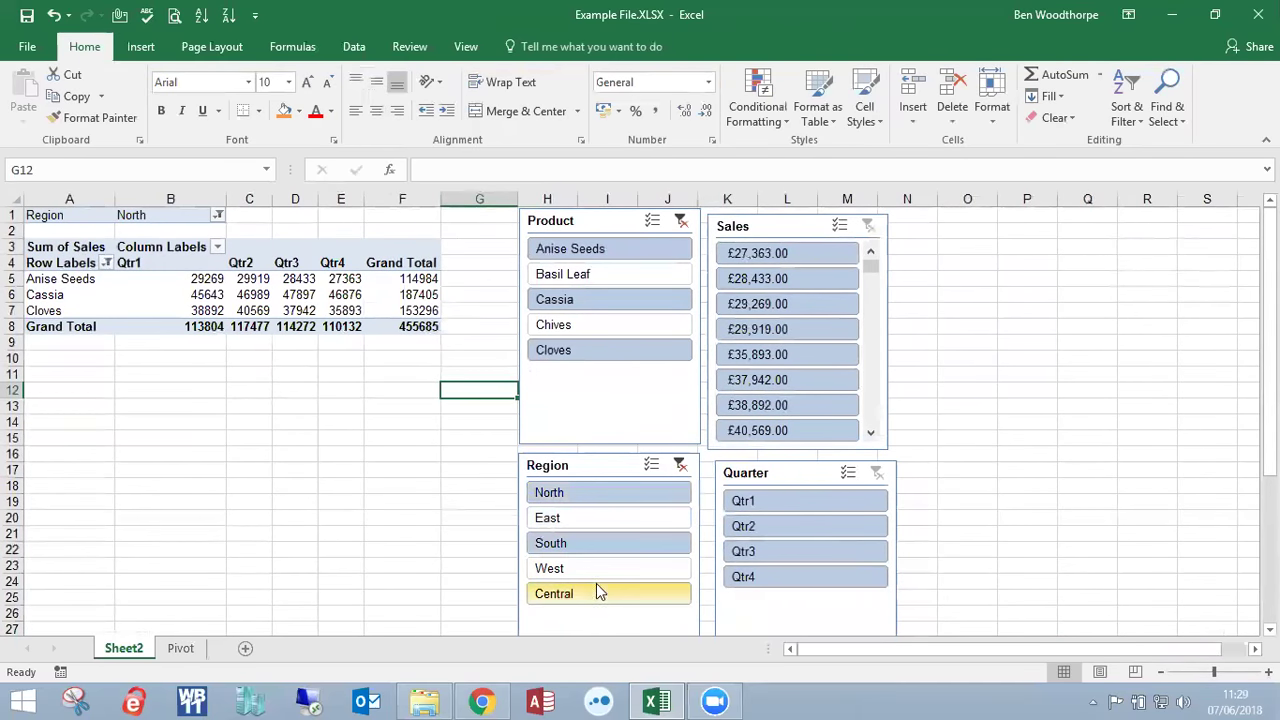
{"action": "left_click", "coordinate": [597, 590], "text": "ctrl"}
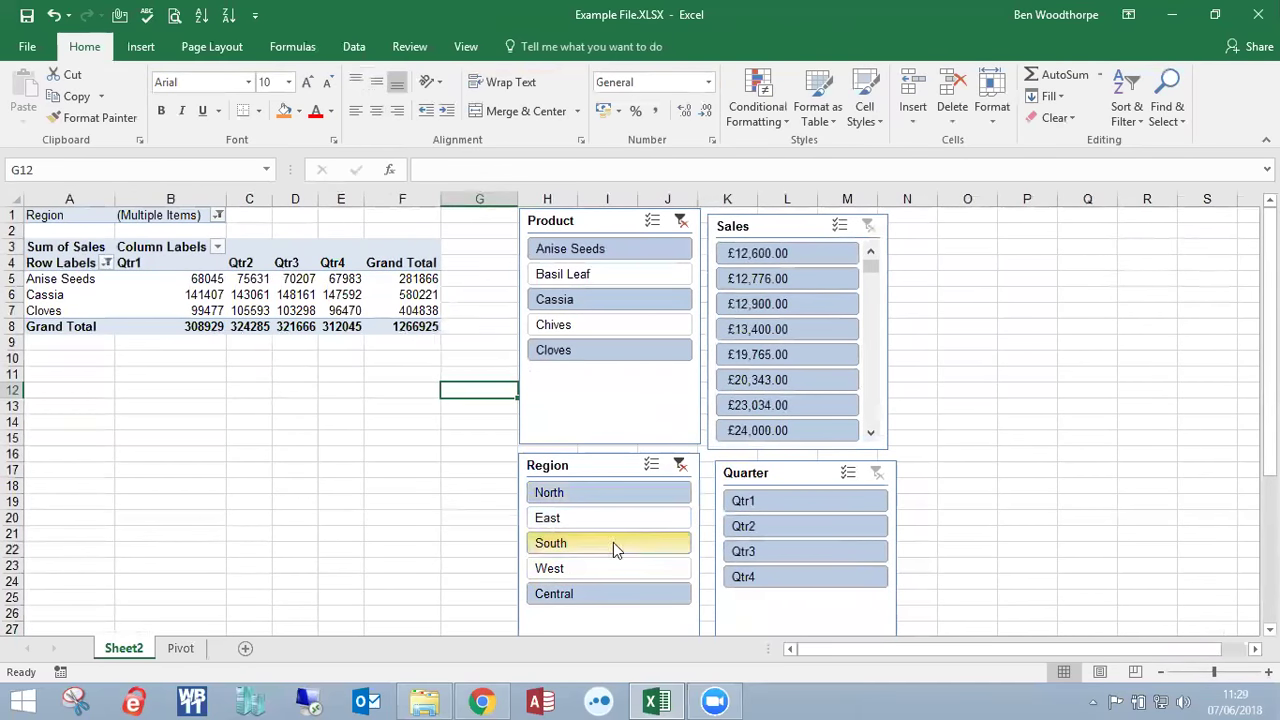
- Filter the pivot table to Qtr1, Qtr3 and Qtr4 with the Quarter slicer
{"action": "left_click", "coordinate": [743, 505]}
{"action": "left_click", "coordinate": [785, 551], "text": "ctrl"}
{"action": "left_click", "coordinate": [790, 576], "text": "ctrl"}
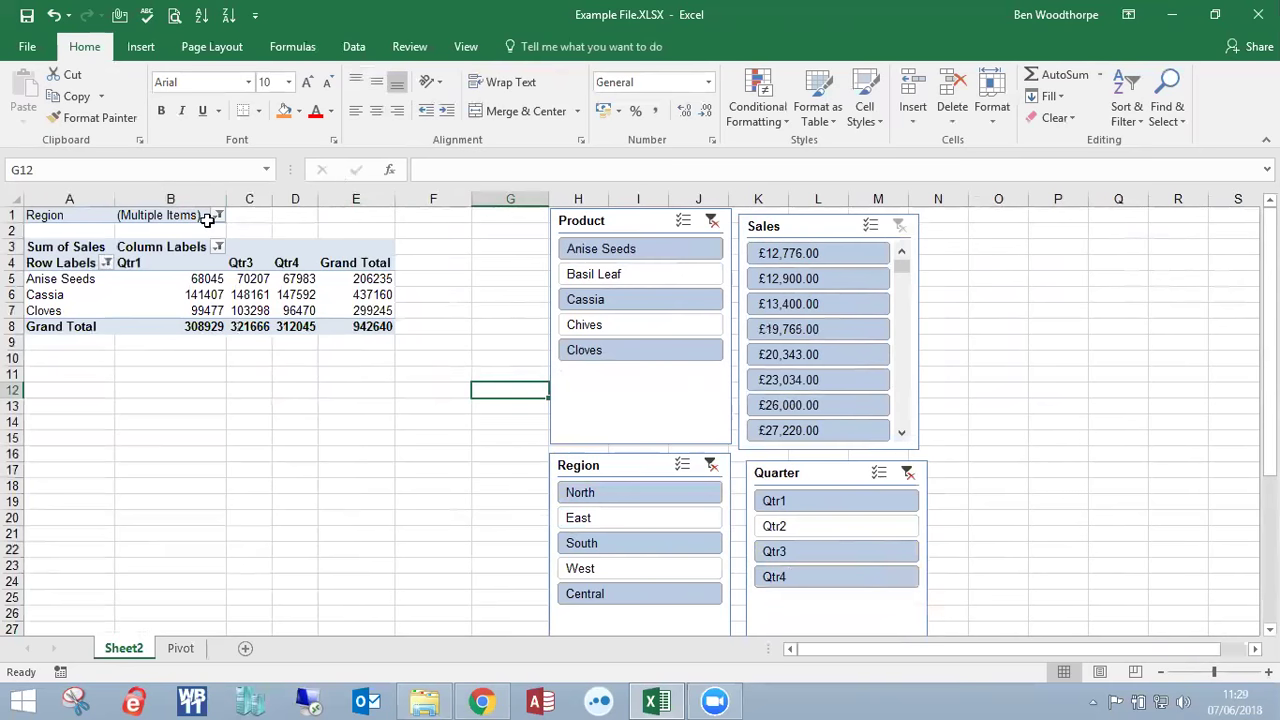
- Narrow the slicers to single items: product Chives, region Central and quarter Qtr2
{"action": "left_click", "coordinate": [600, 256]}
{"action": "left_click", "coordinate": [611, 330]}
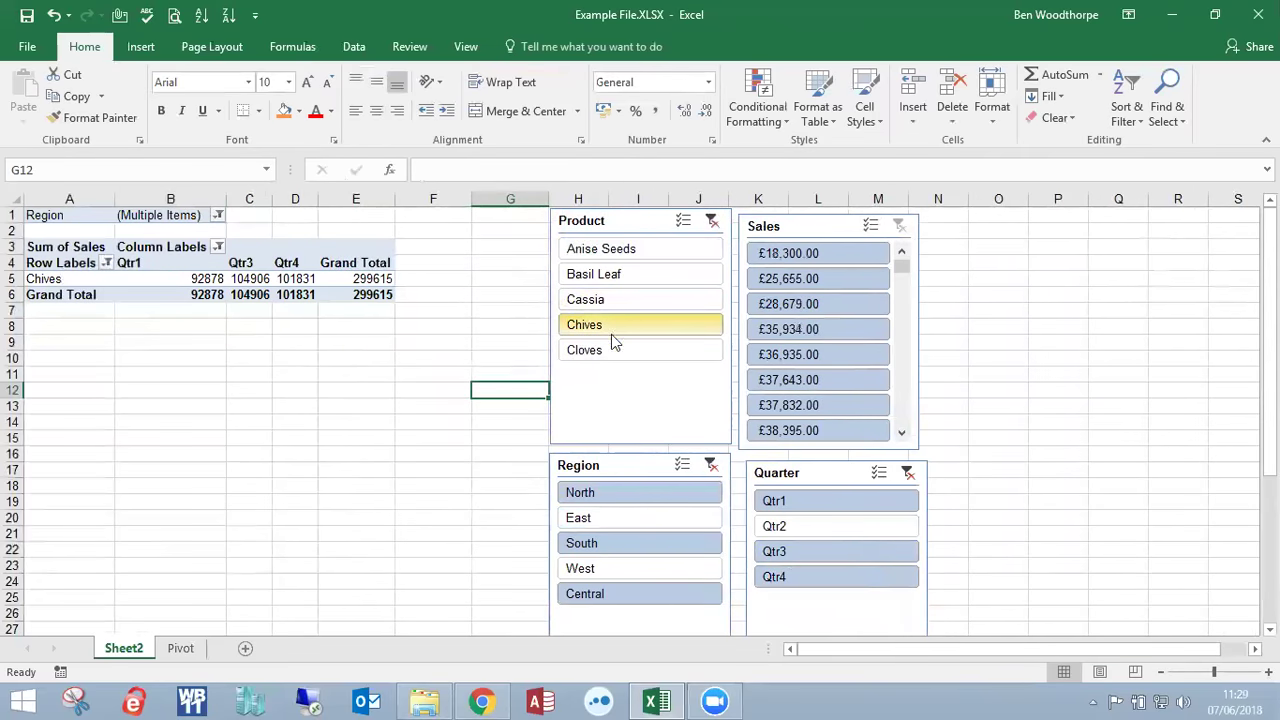
{"action": "left_click", "coordinate": [640, 518]}
{"action": "left_click", "coordinate": [643, 568]}
{"action": "left_click", "coordinate": [640, 593]}
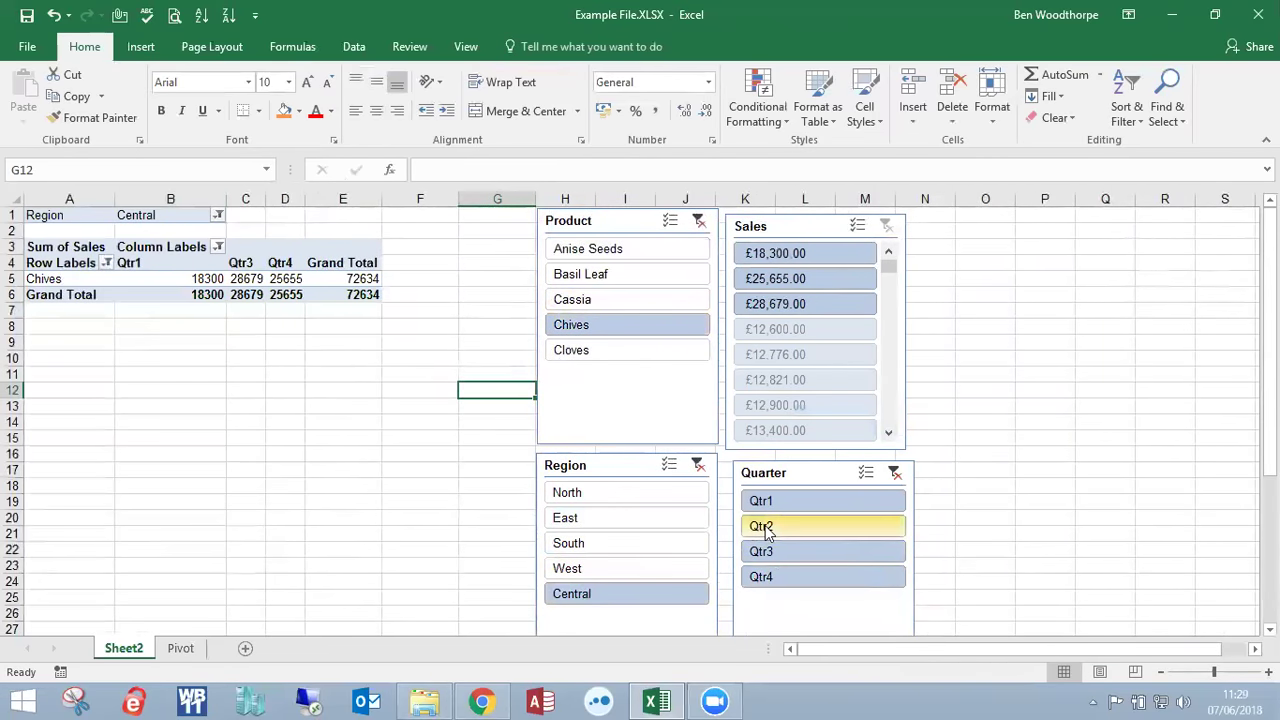
{"action": "left_click", "coordinate": [780, 526]}
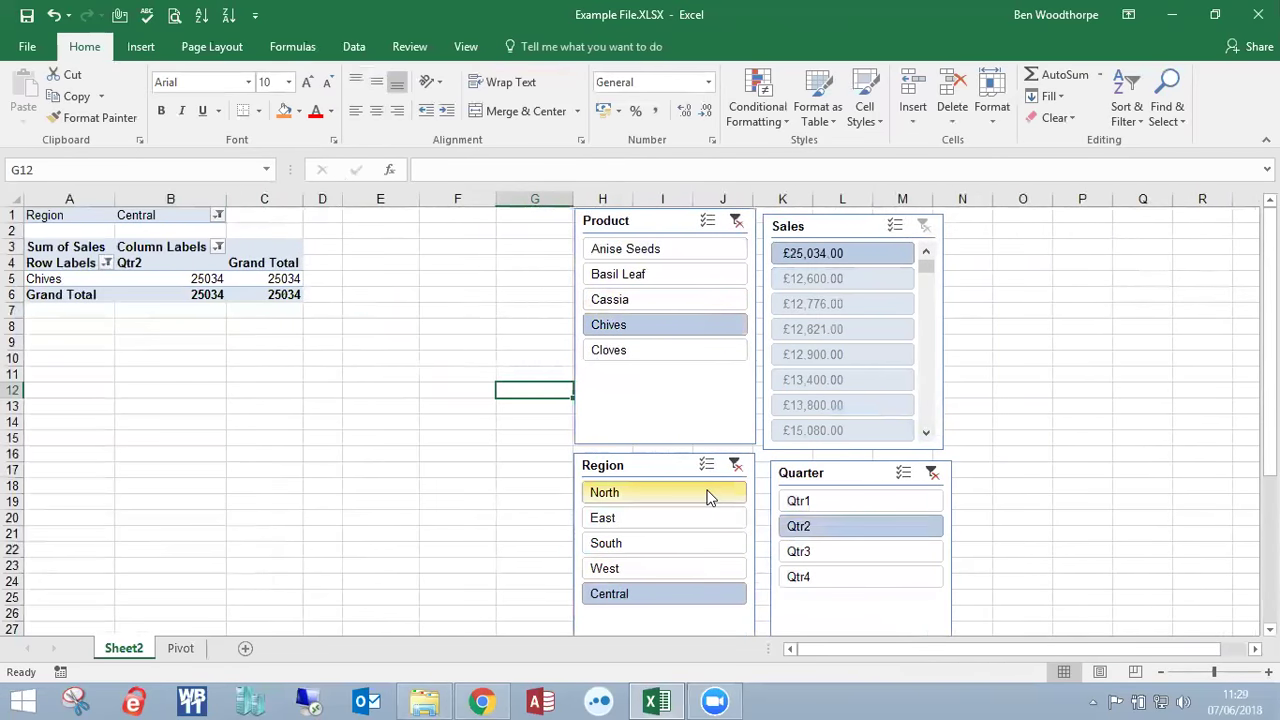
- Clear the filters of the Product, Region and Quarter slicers
{"action": "left_click", "coordinate": [735, 221]}
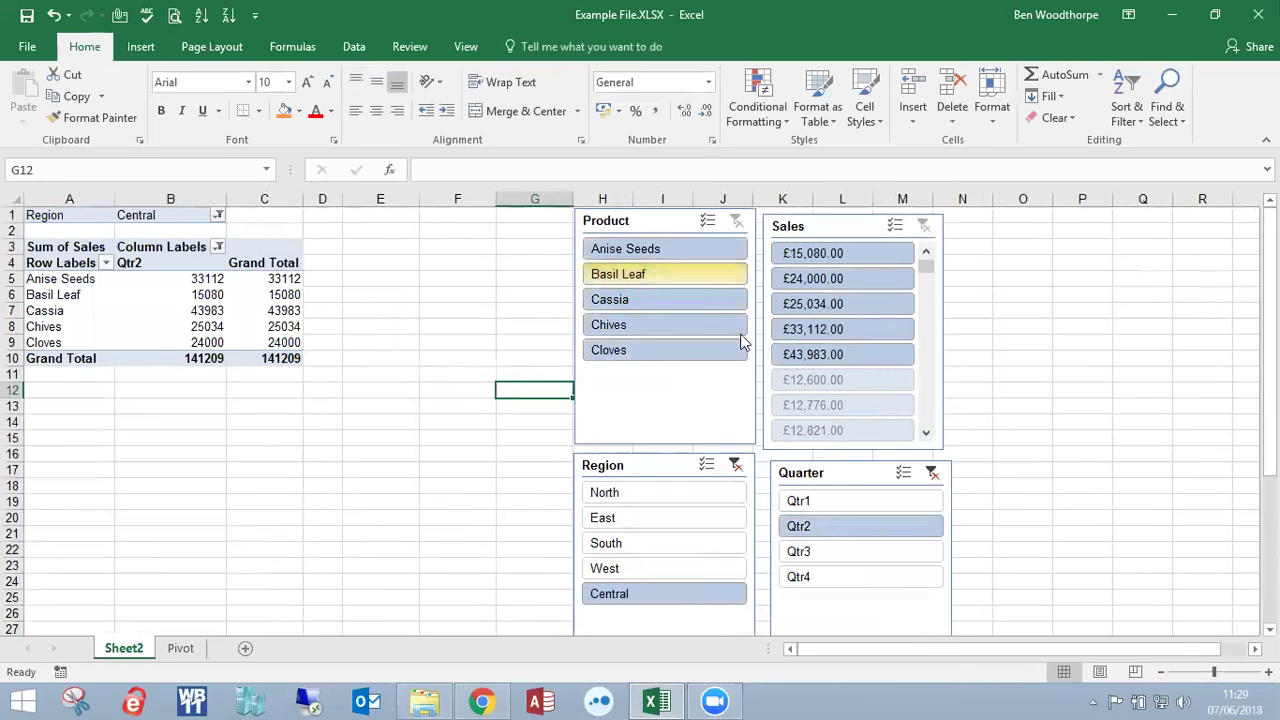
{"action": "left_click", "coordinate": [736, 465]}
{"action": "left_click", "coordinate": [931, 474]}
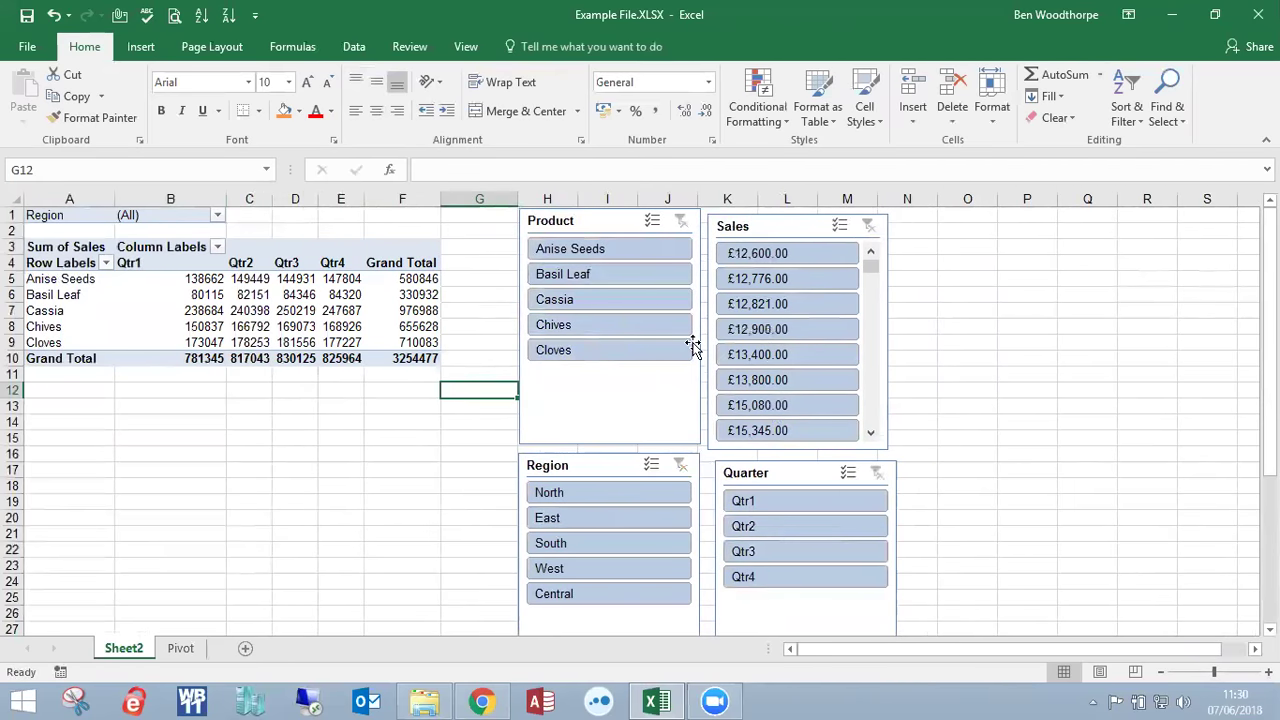
- Filter the pivot table to Anise Seeds, Cassia and Chives with the Product slicer
{"action": "left_click", "coordinate": [603, 250]}
{"action": "left_click", "coordinate": [613, 298], "text": "ctrl"}
{"action": "left_click", "coordinate": [621, 332], "text": "ctrl"}
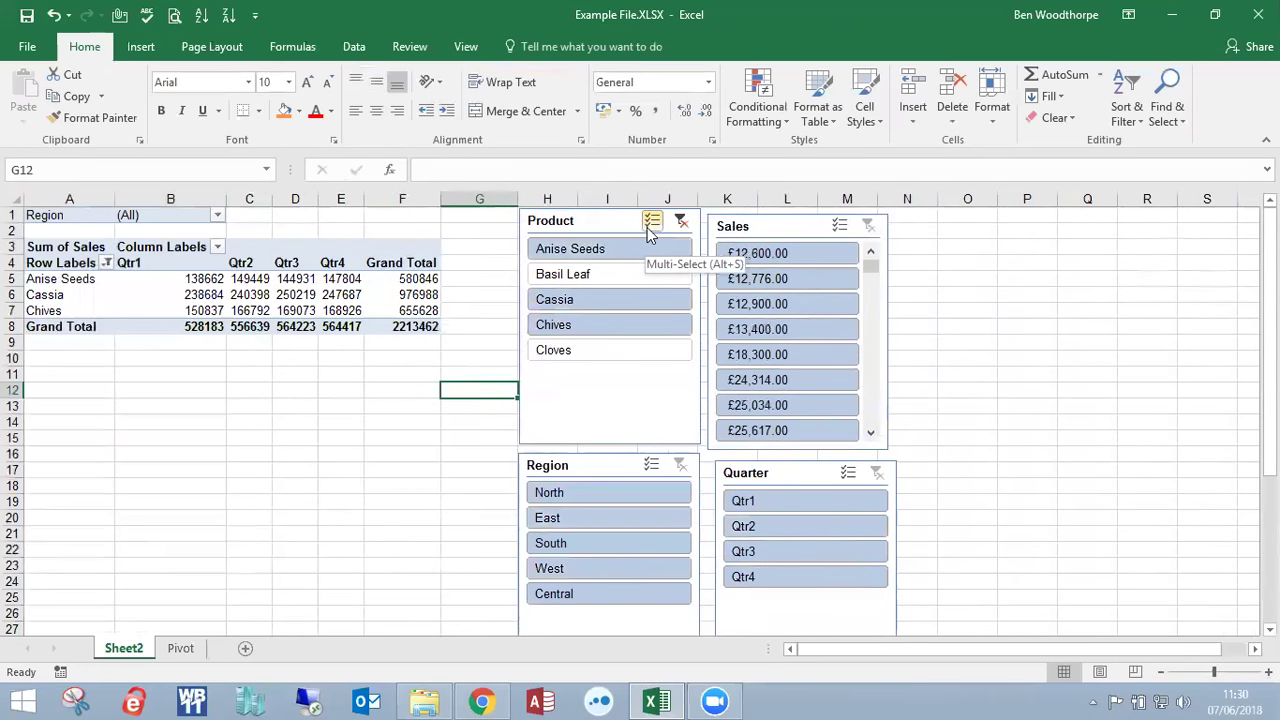
- Turn on multi-select for the Product, Region and Quarter slicers and leave only Cloves selected in the Product slicer
{"action": "left_click", "coordinate": [650, 226]}
{"action": "left_click", "coordinate": [652, 465]}
{"action": "left_click", "coordinate": [611, 347]}
{"action": "left_click", "coordinate": [611, 324]}
{"action": "left_click", "coordinate": [612, 312]}
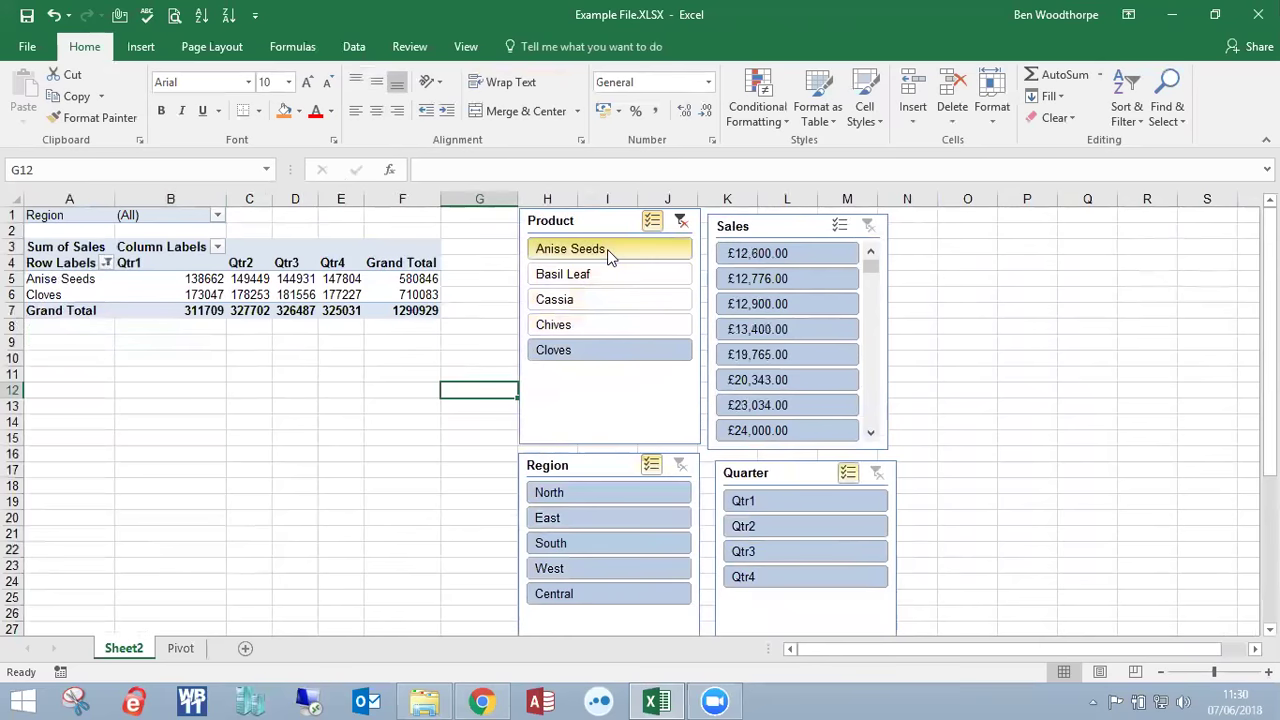
{"action": "left_click", "coordinate": [607, 249]}
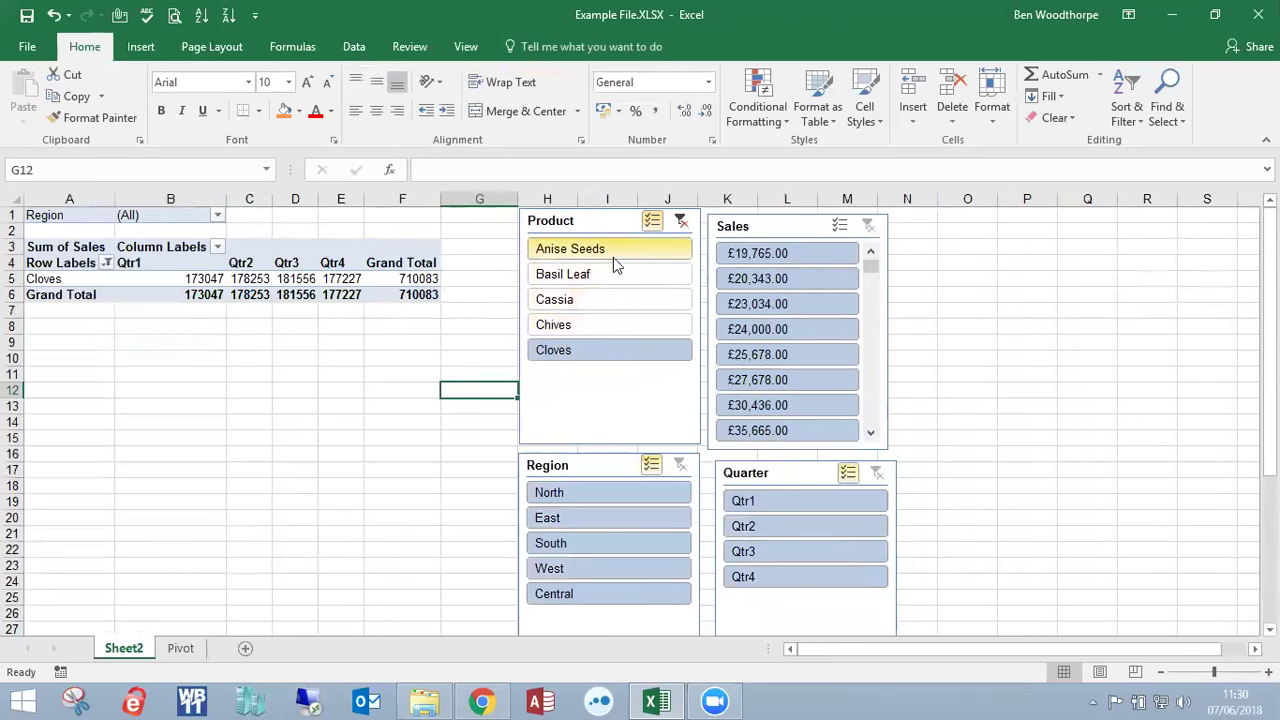
- Reselect Anise Seeds, Basil Leaf, Cassia and Chives in the Product slicer so all products are included
{"action": "left_click", "coordinate": [613, 257]}
{"action": "left_click", "coordinate": [630, 302]}
{"action": "left_click", "coordinate": [650, 296]}
{"action": "left_click", "coordinate": [639, 270]}
{"action": "left_click", "coordinate": [638, 300]}
{"action": "left_click", "coordinate": [637, 326]}
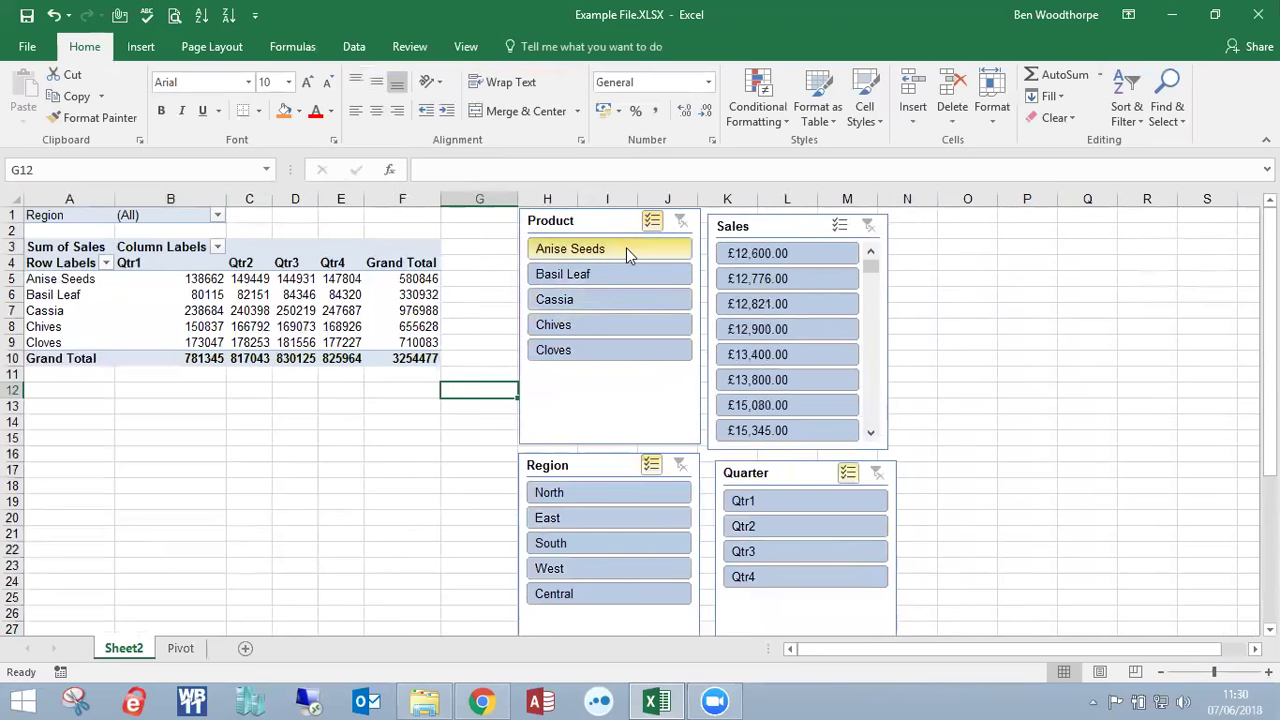
- Try individual amounts in the Sales slicer, ending on £12,776.00, and move that slicer slightly away from the Product slicer
{"action": "left_click", "coordinate": [780, 279]}
{"action": "left_click", "coordinate": [790, 329]}
{"action": "left_click", "coordinate": [796, 380]}
{"action": "left_click", "coordinate": [795, 329]}
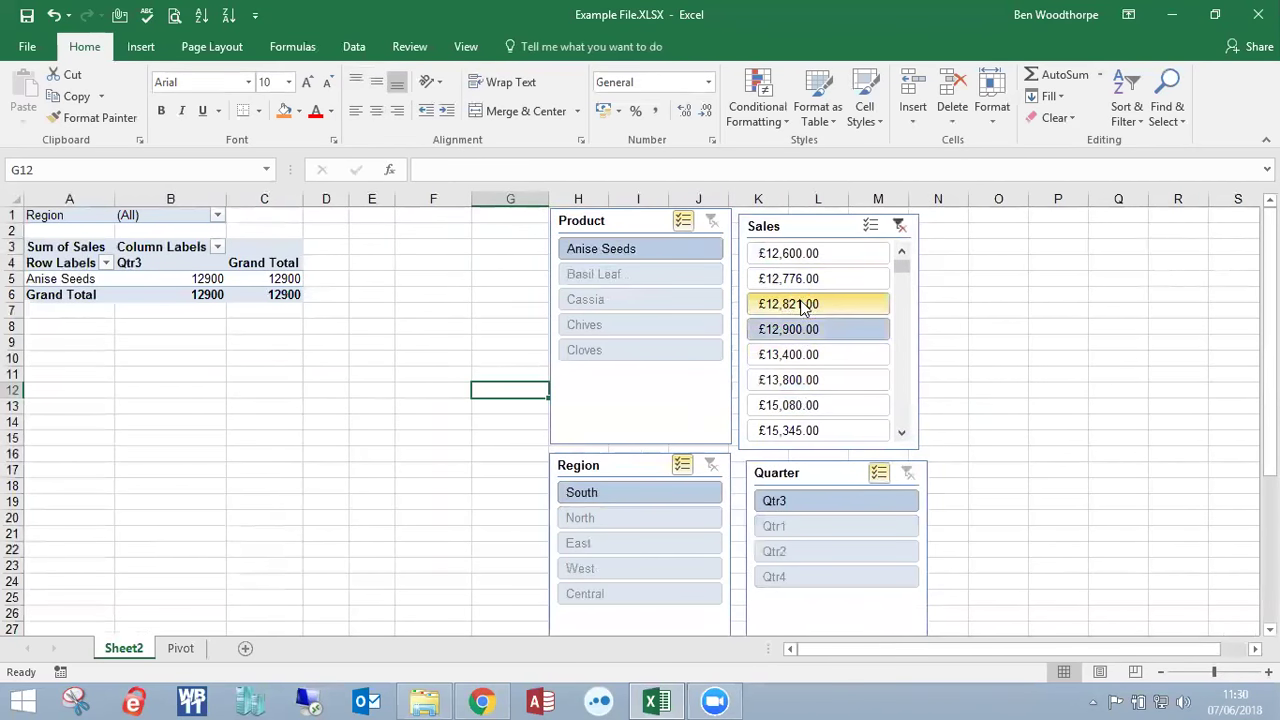
{"action": "left_click", "coordinate": [802, 305]}
{"action": "left_click", "coordinate": [800, 281]}
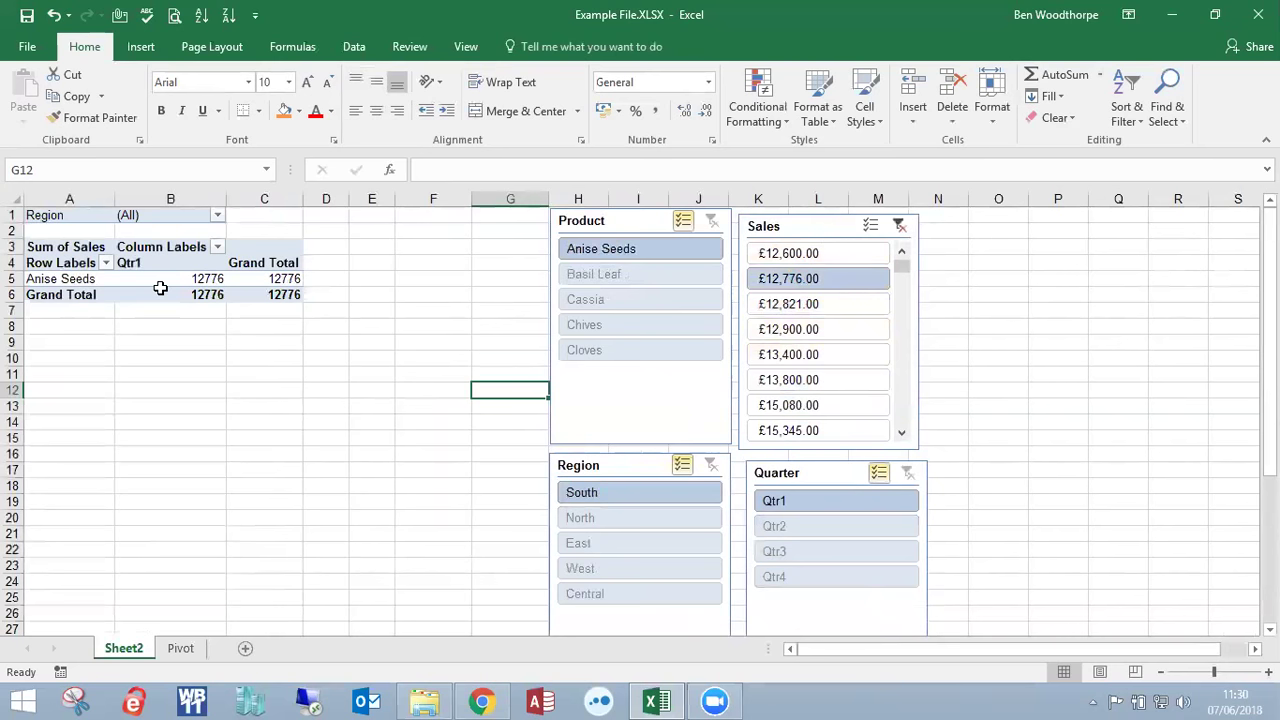
{"action": "left_click_drag", "start_coordinate": [814, 224], "coordinate": [836, 228]}
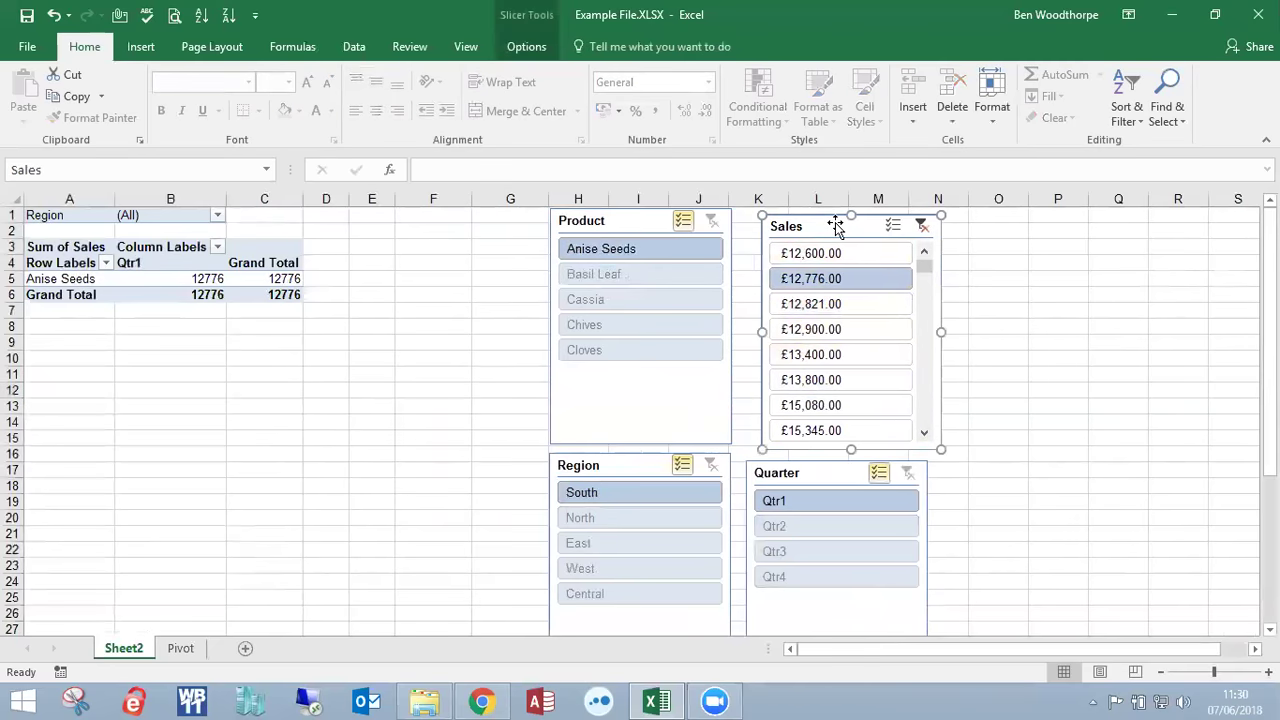
- Delete the Sales, Product, Region and Quarter slicers from the sheet
{"action": "key", "text": "Delete"}
{"action": "left_click", "coordinate": [558, 217]}
{"action": "key", "text": "Delete"}
{"action": "left_click", "coordinate": [603, 465]}
{"action": "key", "text": "Delete"}
{"action": "left_click", "coordinate": [757, 392]}
{"action": "key", "text": "Delete"}
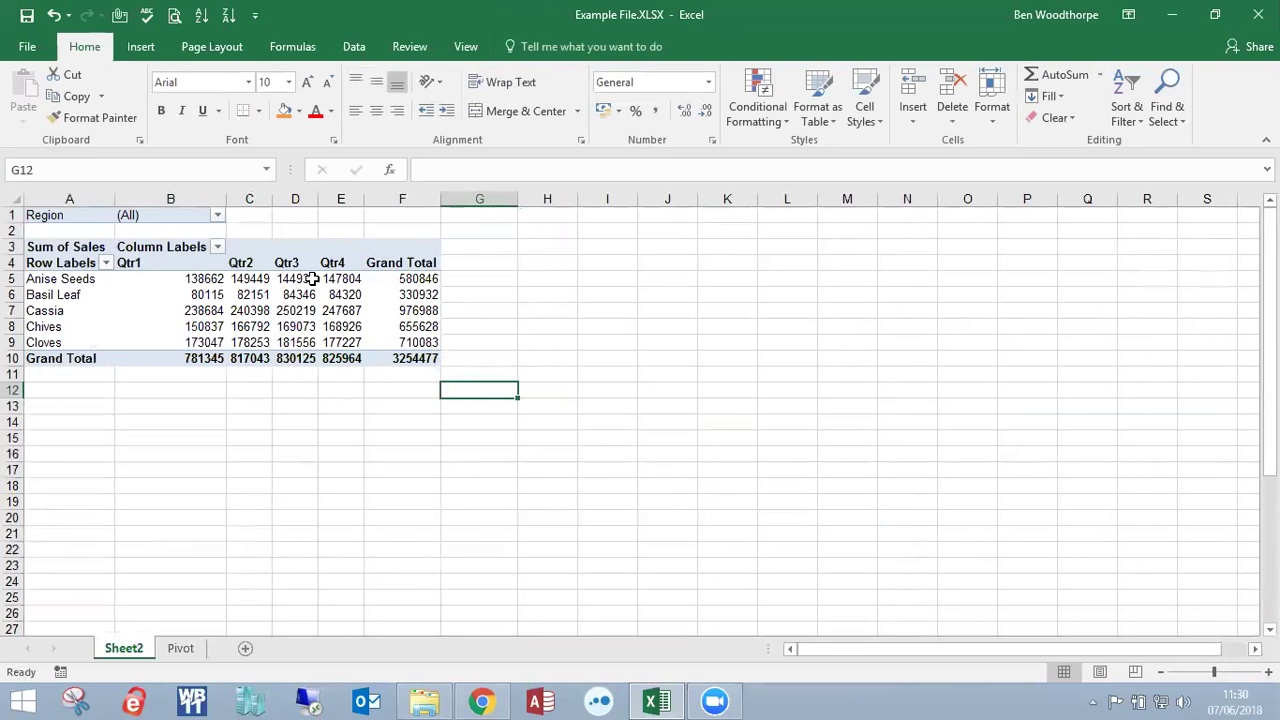
- Generate separate report filter pages from the pivot table for every item of the Region filter
{"action": "mouse_move", "coordinate": [352, 296]}
{"action": "left_click", "coordinate": [281, 307]}
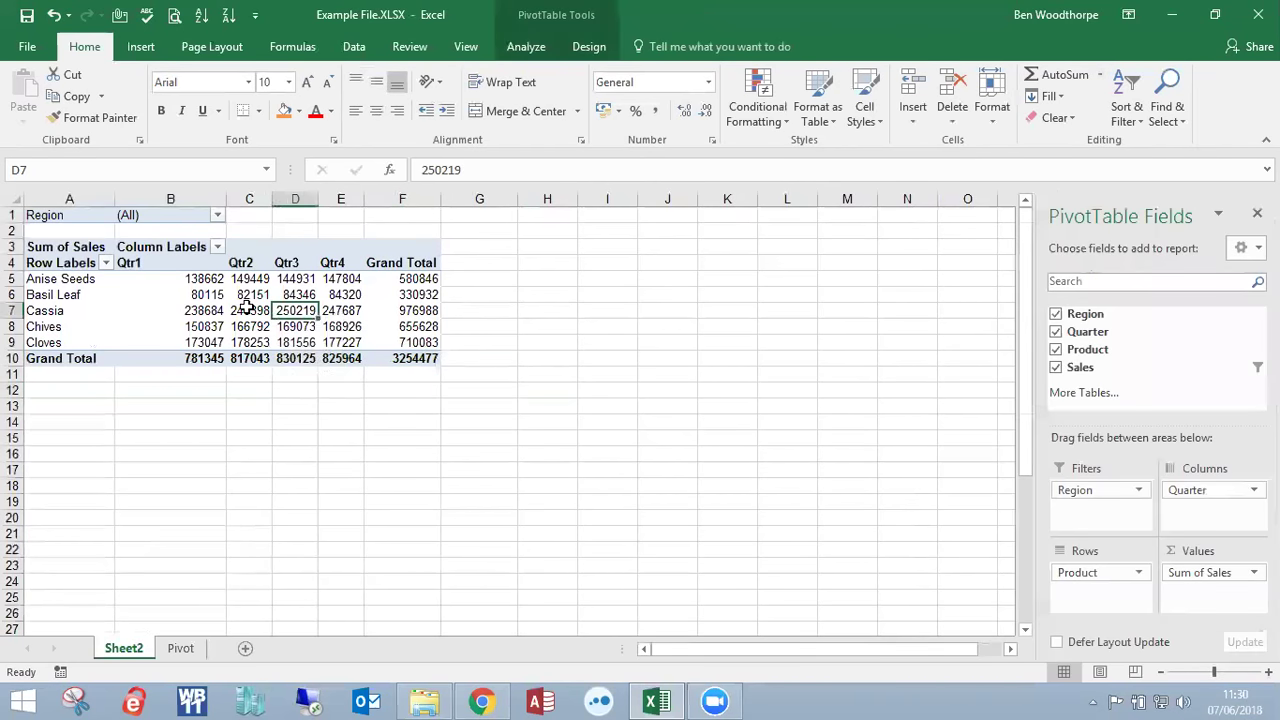
{"action": "left_click", "coordinate": [224, 310]}
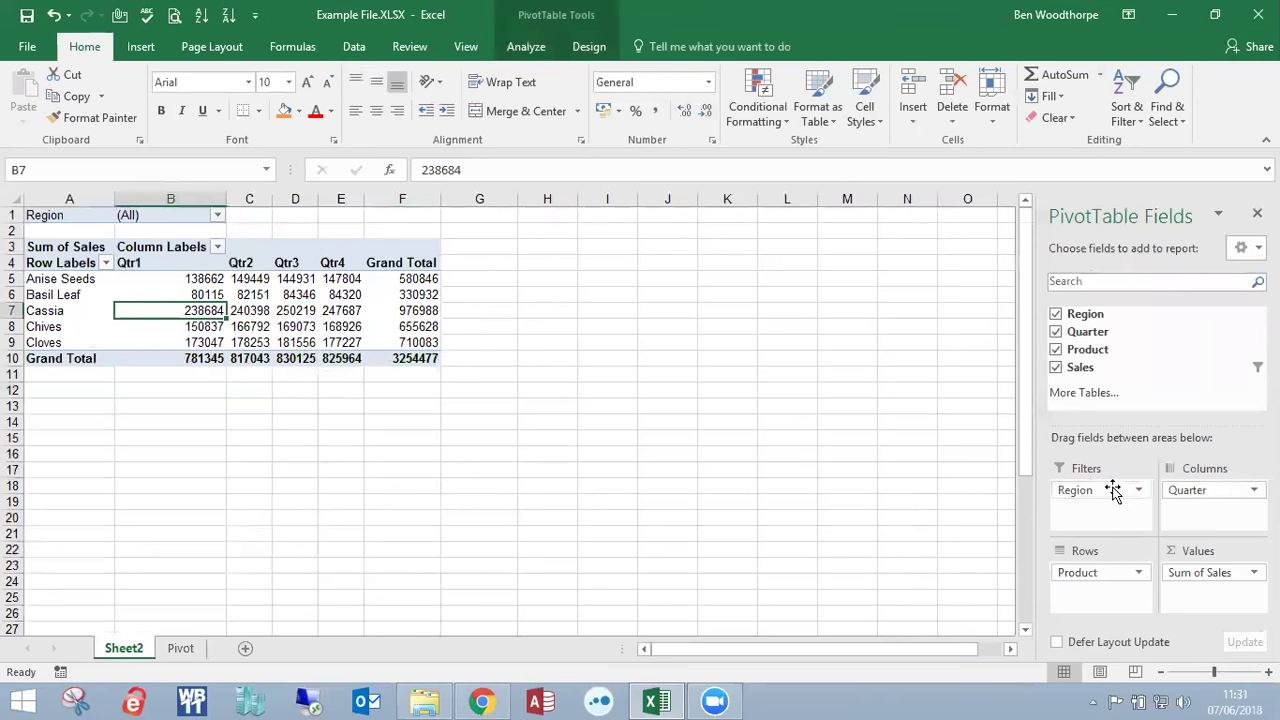
{"action": "left_click", "coordinate": [530, 47]}
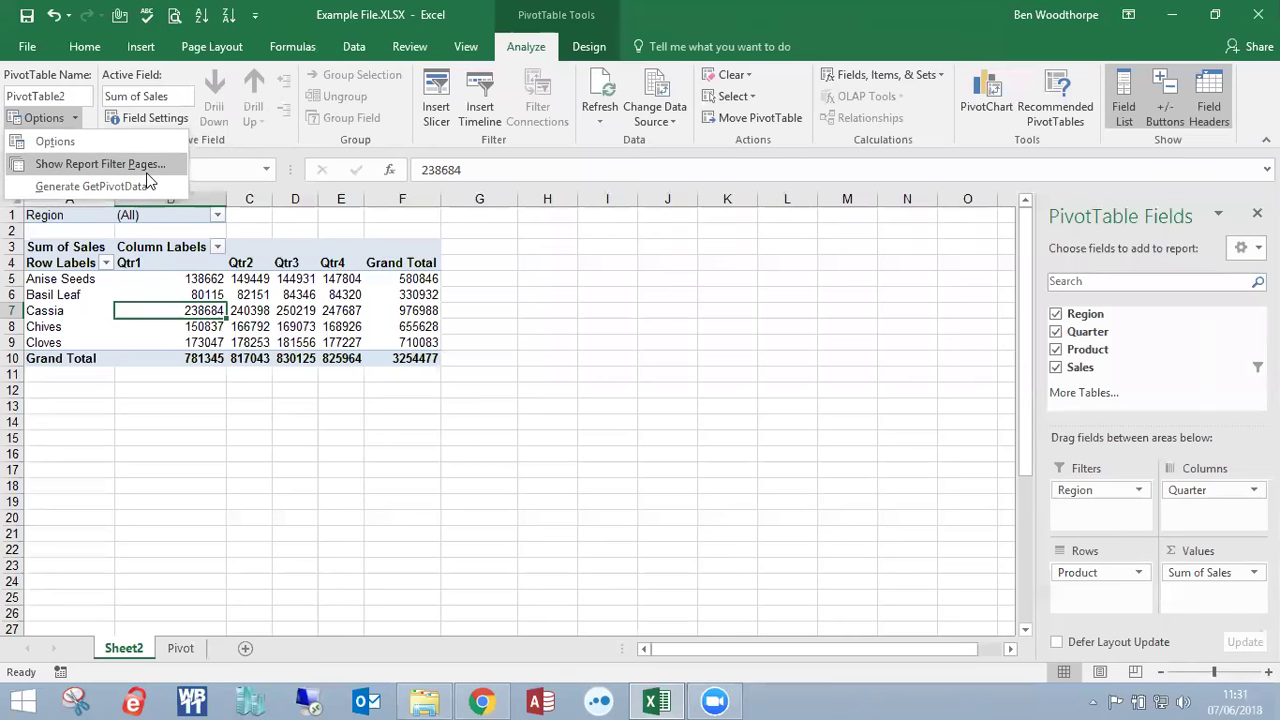
{"action": "left_click", "coordinate": [100, 164]}
{"action": "left_click_drag", "start_coordinate": [880, 230], "coordinate": [640, 328]}
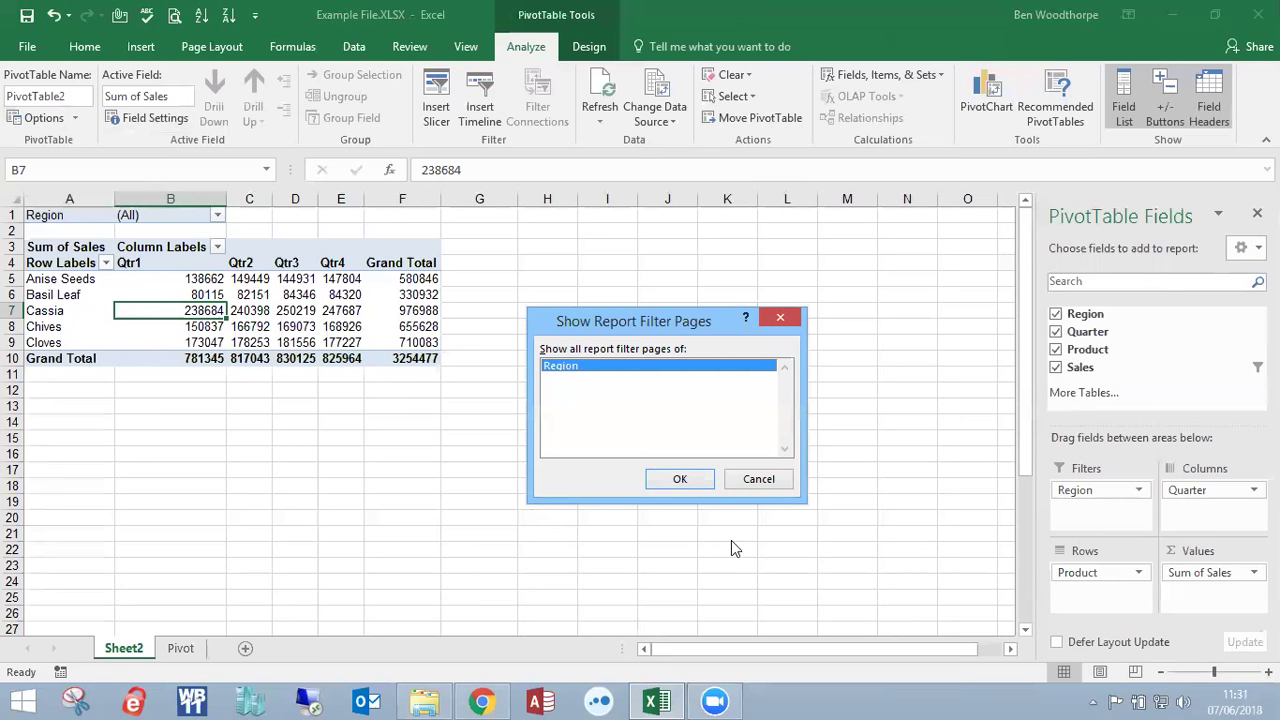
{"action": "left_click", "coordinate": [679, 481]}
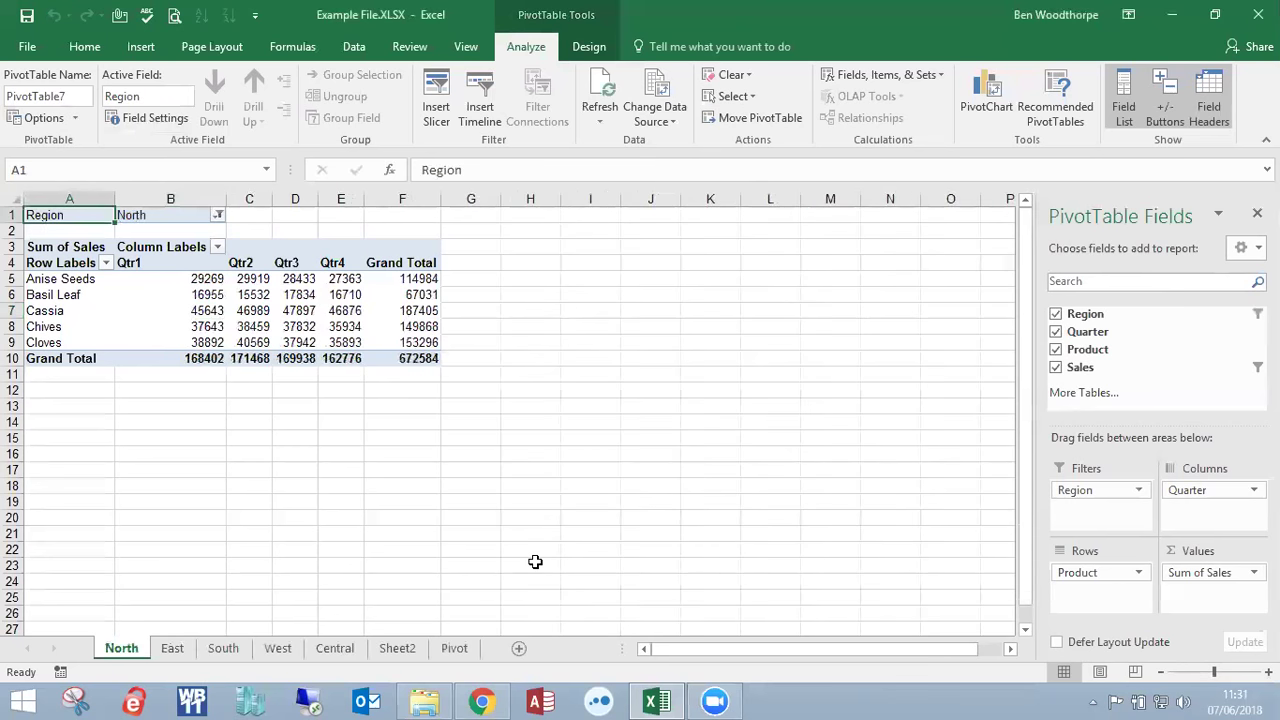
- Look through the East, South, West, Central and North region sheets, then return to the original pivot table on Sheet2
{"action": "left_click", "coordinate": [167, 650]}
{"action": "left_click", "coordinate": [220, 650]}
{"action": "left_click", "coordinate": [277, 650]}
{"action": "left_click", "coordinate": [326, 651]}
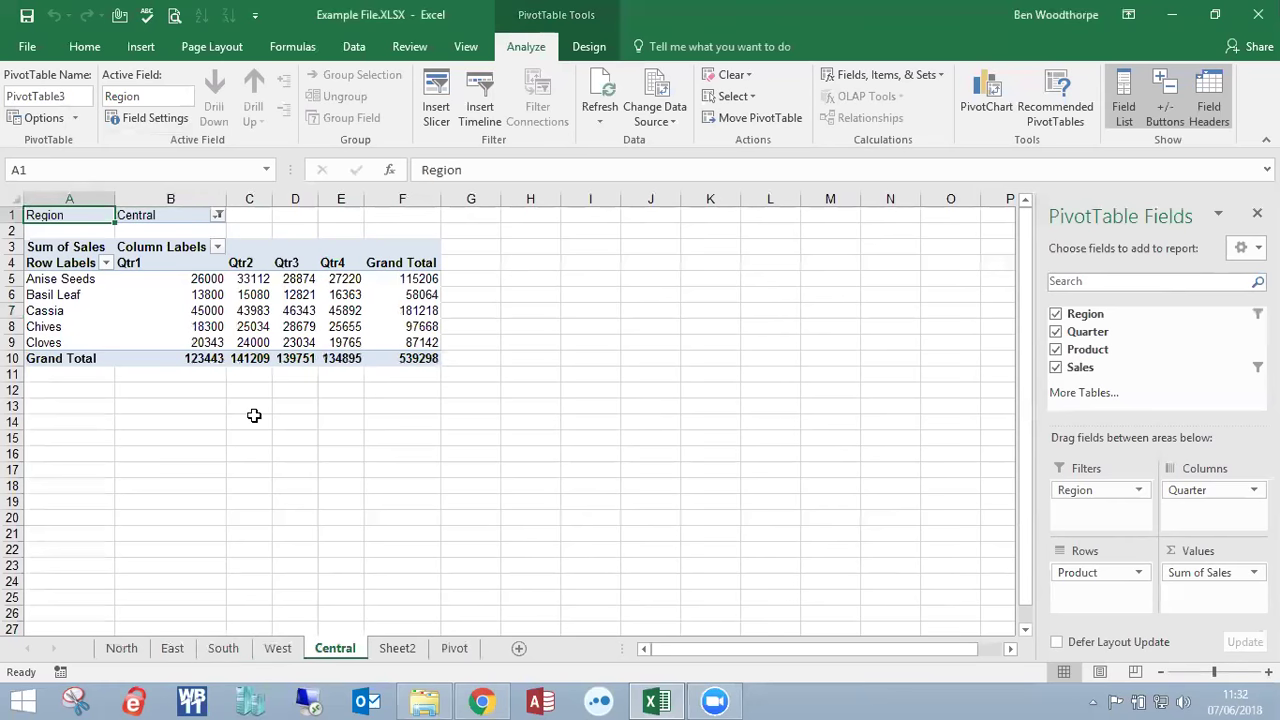
{"action": "left_click", "coordinate": [121, 648]}
{"action": "left_click", "coordinate": [172, 648]}
{"action": "left_click", "coordinate": [223, 648]}
{"action": "left_click", "coordinate": [324, 652]}
{"action": "left_click", "coordinate": [396, 652]}
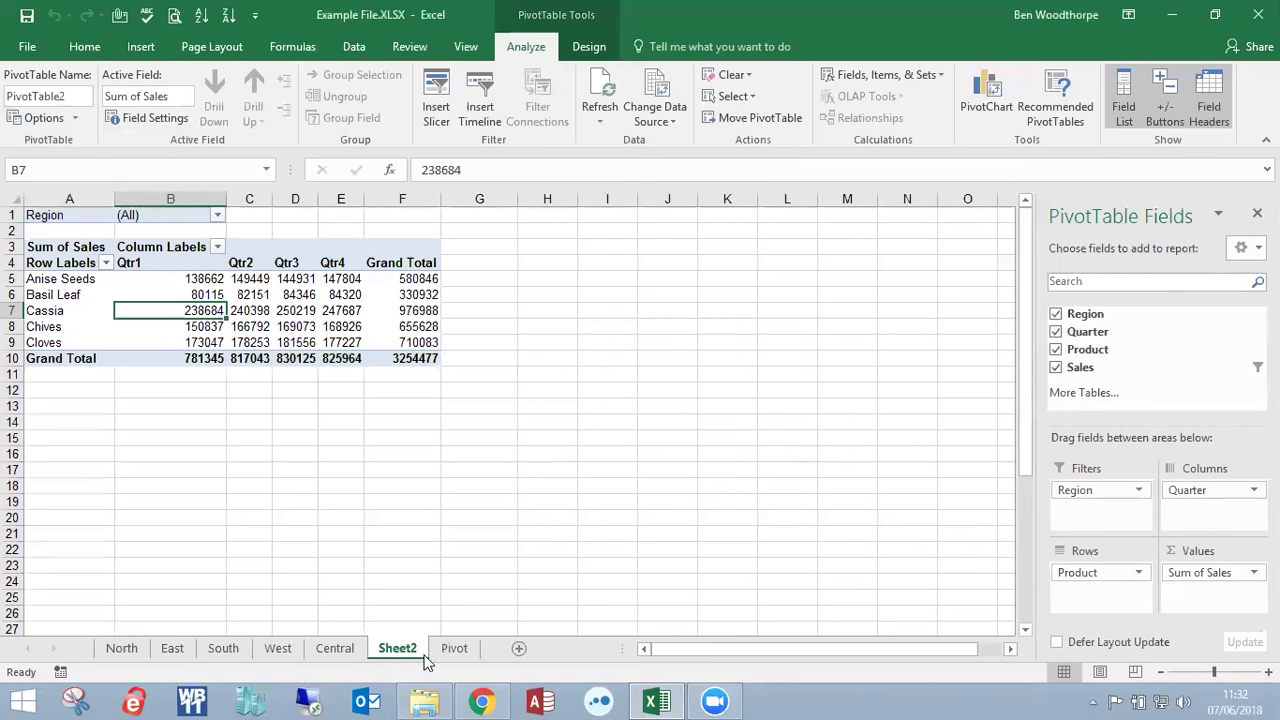
- Swap the fields so Product is the report filter and Region the rows, and generate report filter pages for Product
{"action": "mouse_move", "coordinate": [1090, 490]}
{"action": "left_mouse_down"}
{"action": "mouse_move", "coordinate": [1062, 492]}
{"action": "mouse_move", "coordinate": [1062, 572]}
{"action": "mouse_move", "coordinate": [1080, 600]}
{"action": "mouse_move", "coordinate": [1090, 512]}
{"action": "left_mouse_up"}
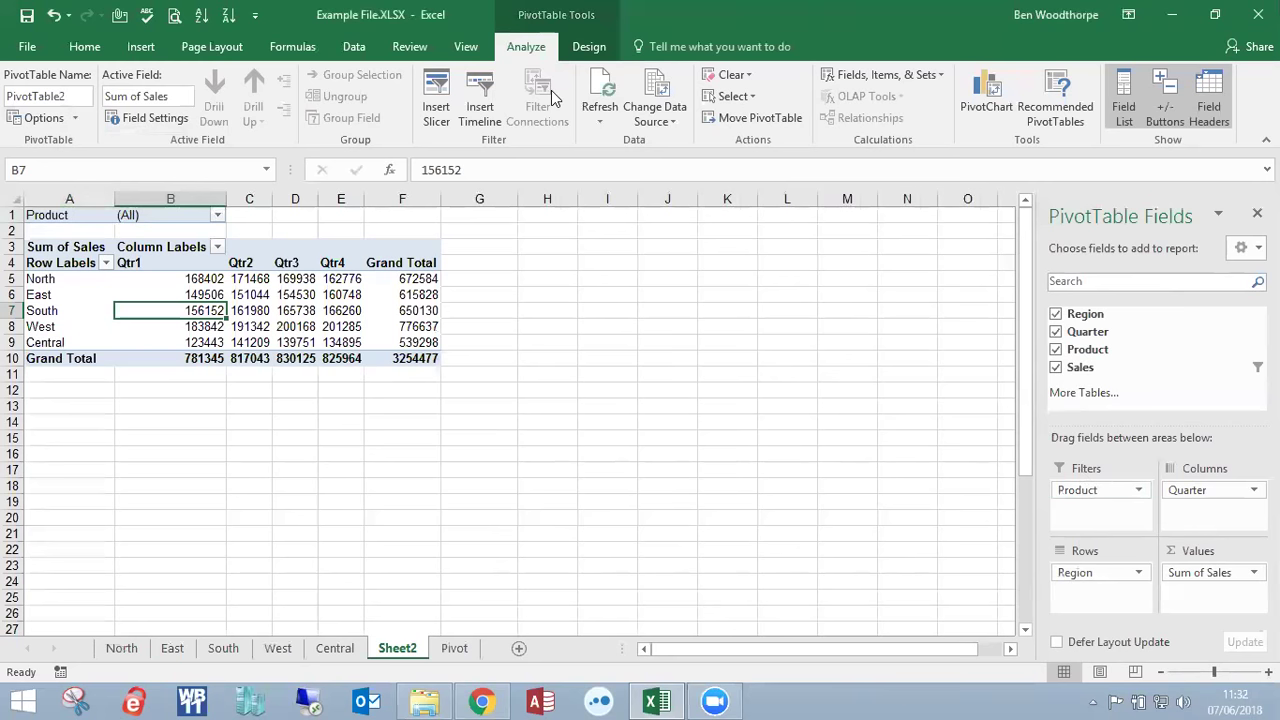
{"action": "left_click", "coordinate": [79, 118]}
{"action": "left_click", "coordinate": [79, 165]}
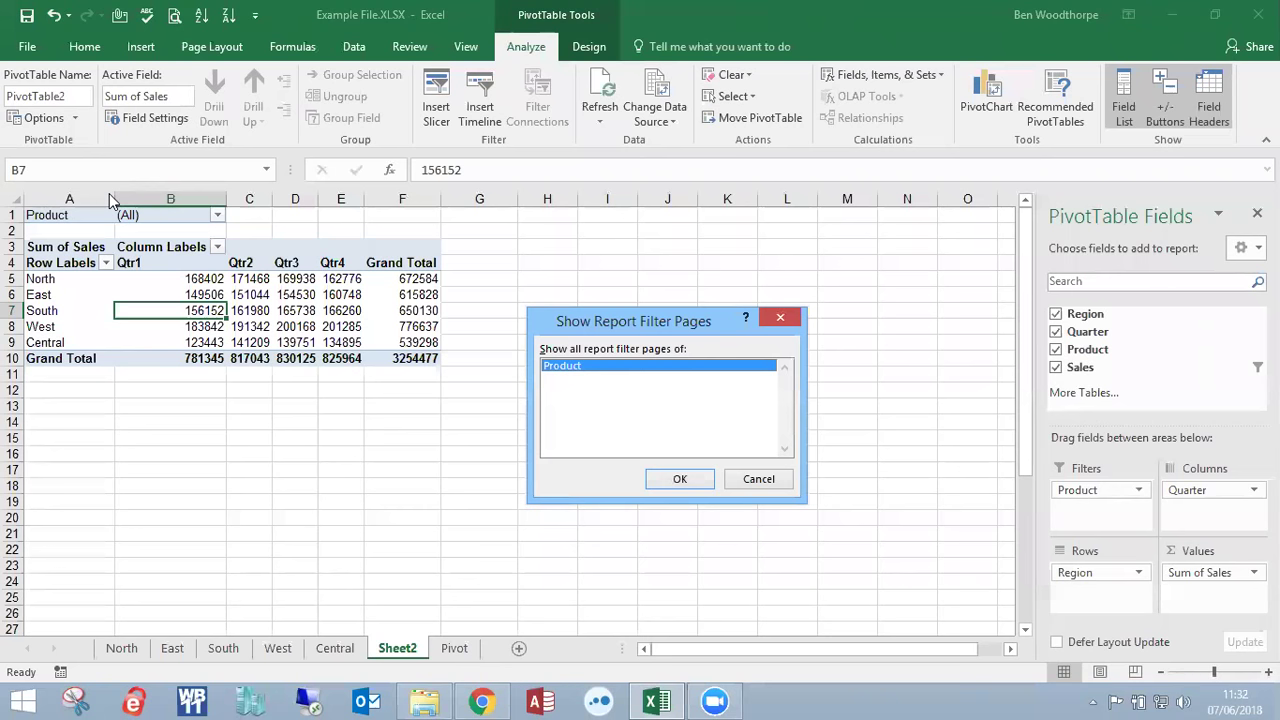
{"action": "left_click", "coordinate": [703, 480]}
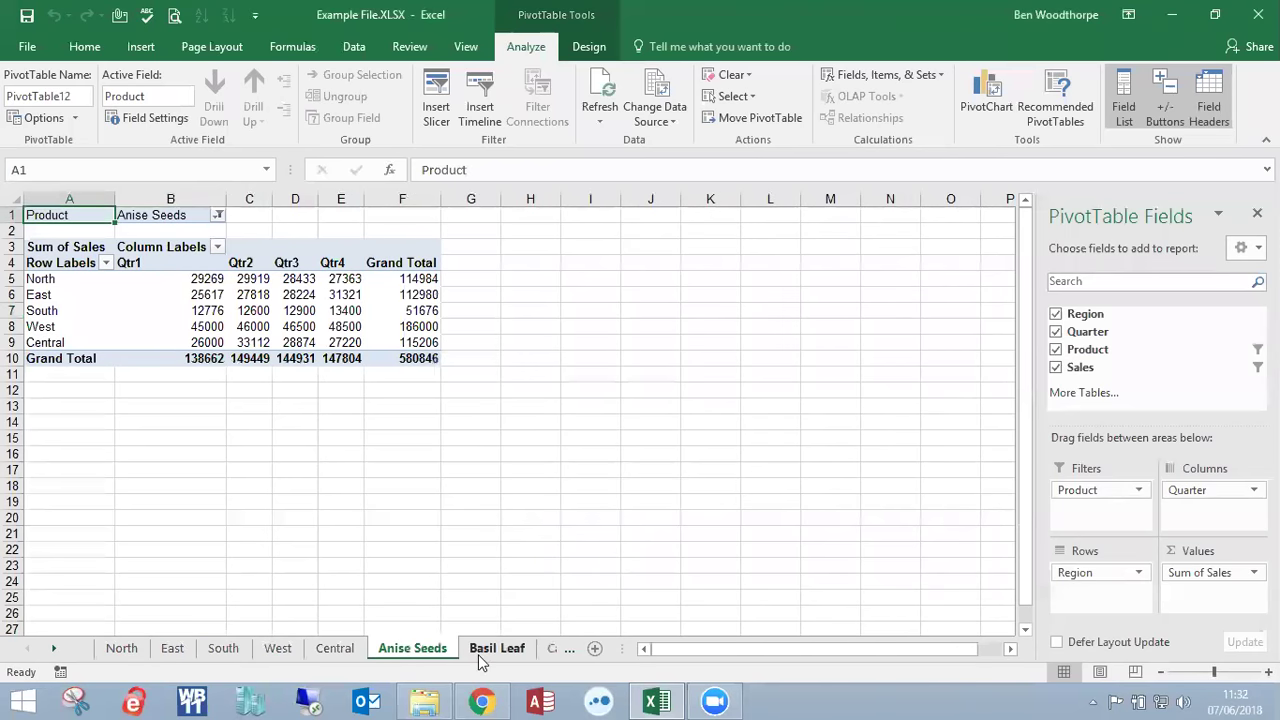
- Widen the sheet tab area and look through the Basil Leaf, Cassia, Chives and Cloves sheets
{"action": "left_click_drag", "start_coordinate": [624, 650], "coordinate": [838, 650]}
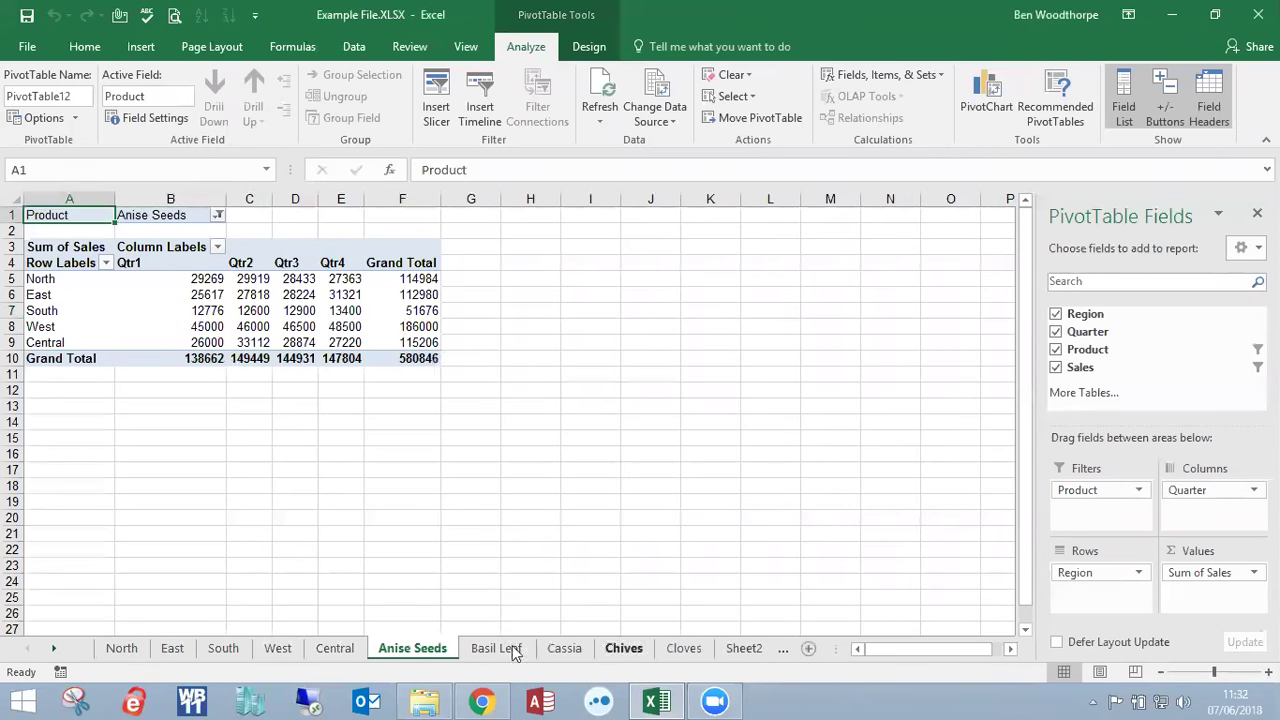
{"action": "left_click", "coordinate": [489, 645]}
{"action": "left_click", "coordinate": [564, 648]}
{"action": "left_click", "coordinate": [623, 648]}
{"action": "left_click", "coordinate": [676, 649]}
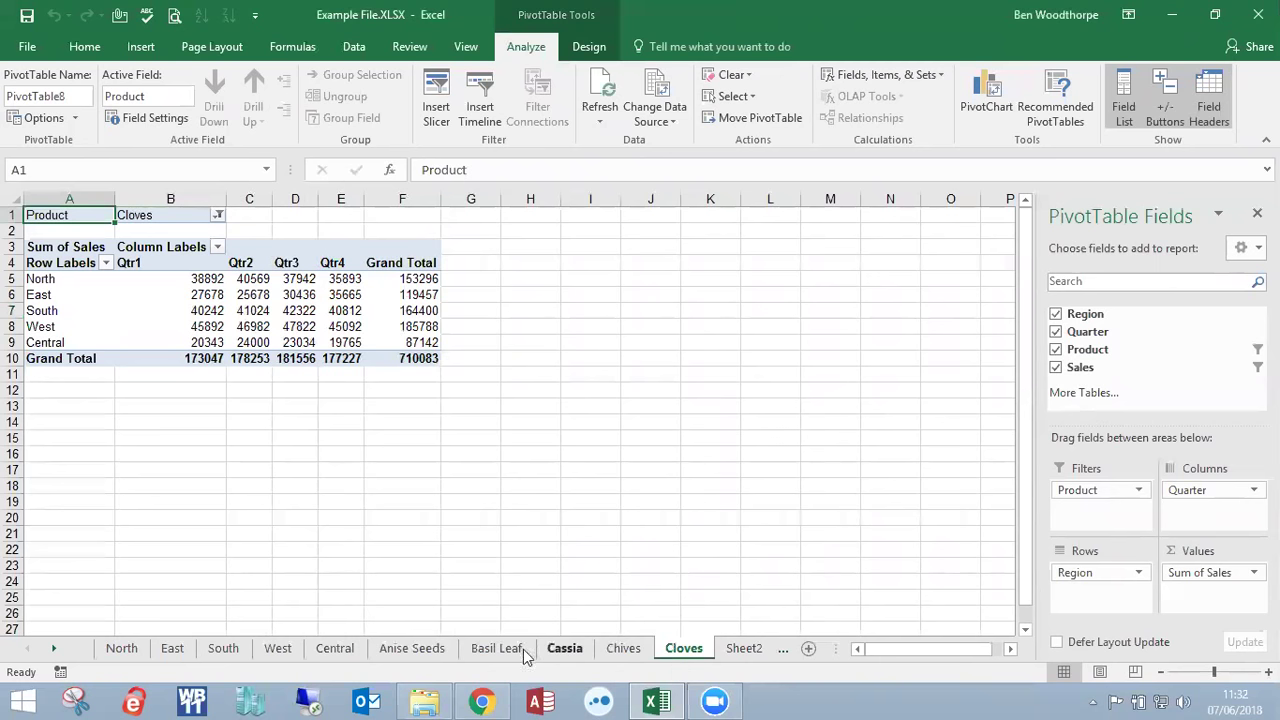
- Delete all the generated sheets, first North through Chives as a group and then Cloves
{"action": "left_click", "coordinate": [603, 652]}
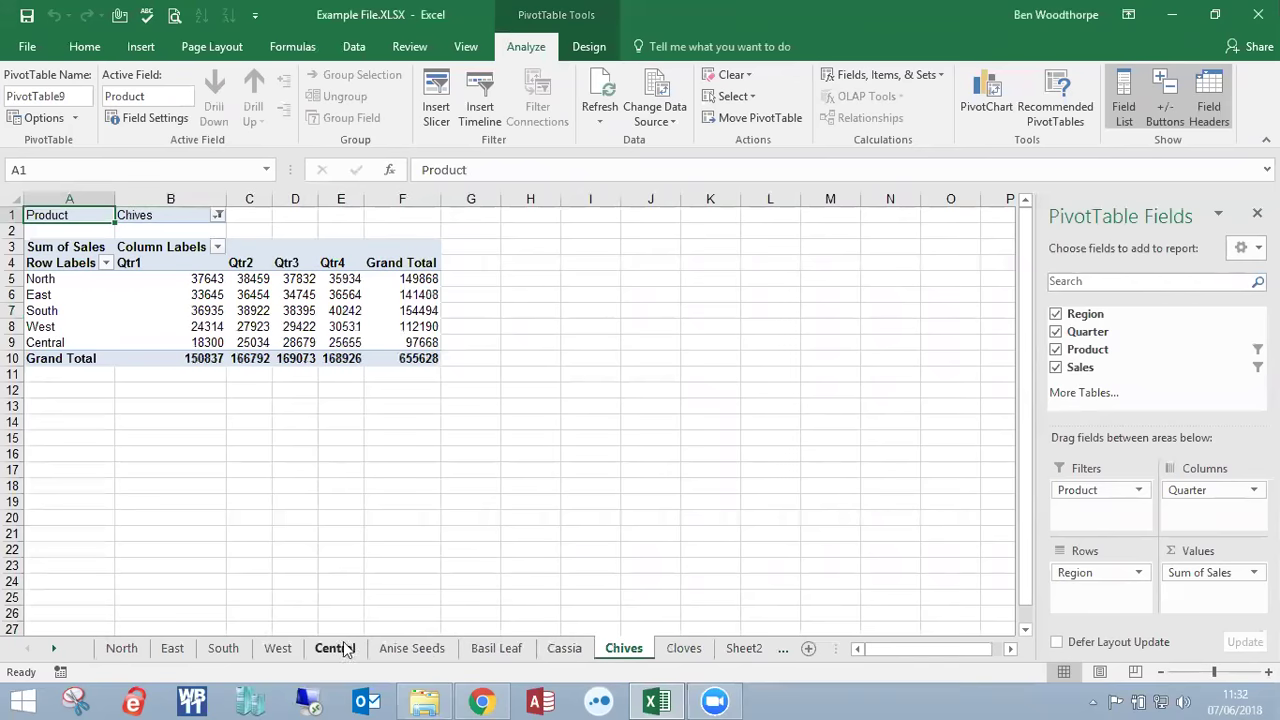
{"action": "left_click", "coordinate": [121, 648], "text": "shift"}
{"action": "right_click", "coordinate": [121, 648]}
{"action": "left_click", "coordinate": [183, 425]}
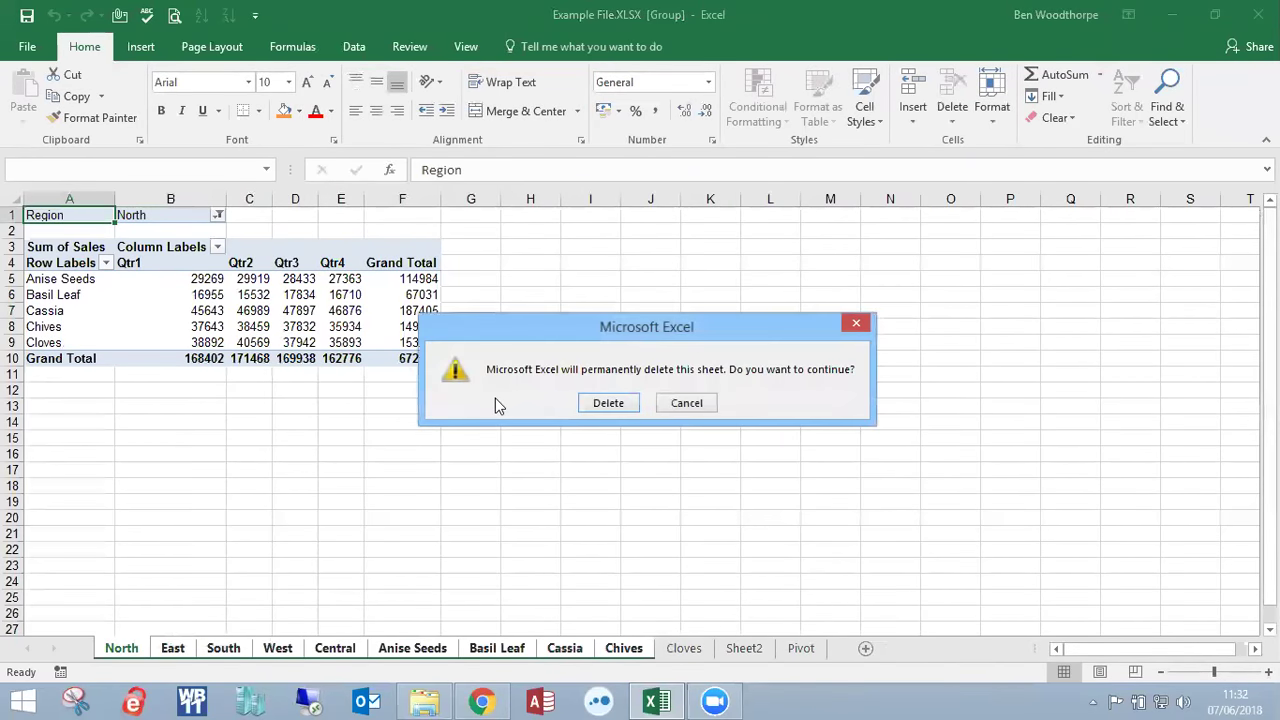
{"action": "left_click", "coordinate": [606, 403]}
{"action": "right_click", "coordinate": [130, 647]}
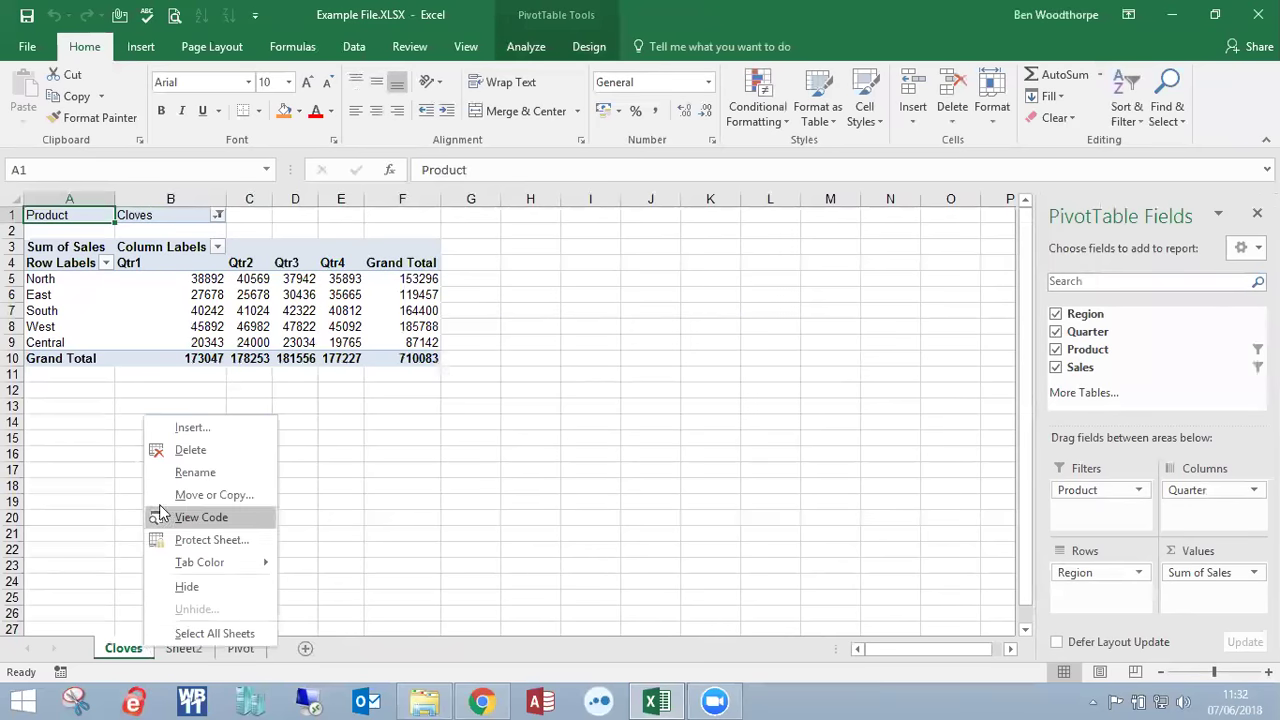
{"action": "left_click", "coordinate": [189, 450]}
{"action": "left_click", "coordinate": [606, 403]}
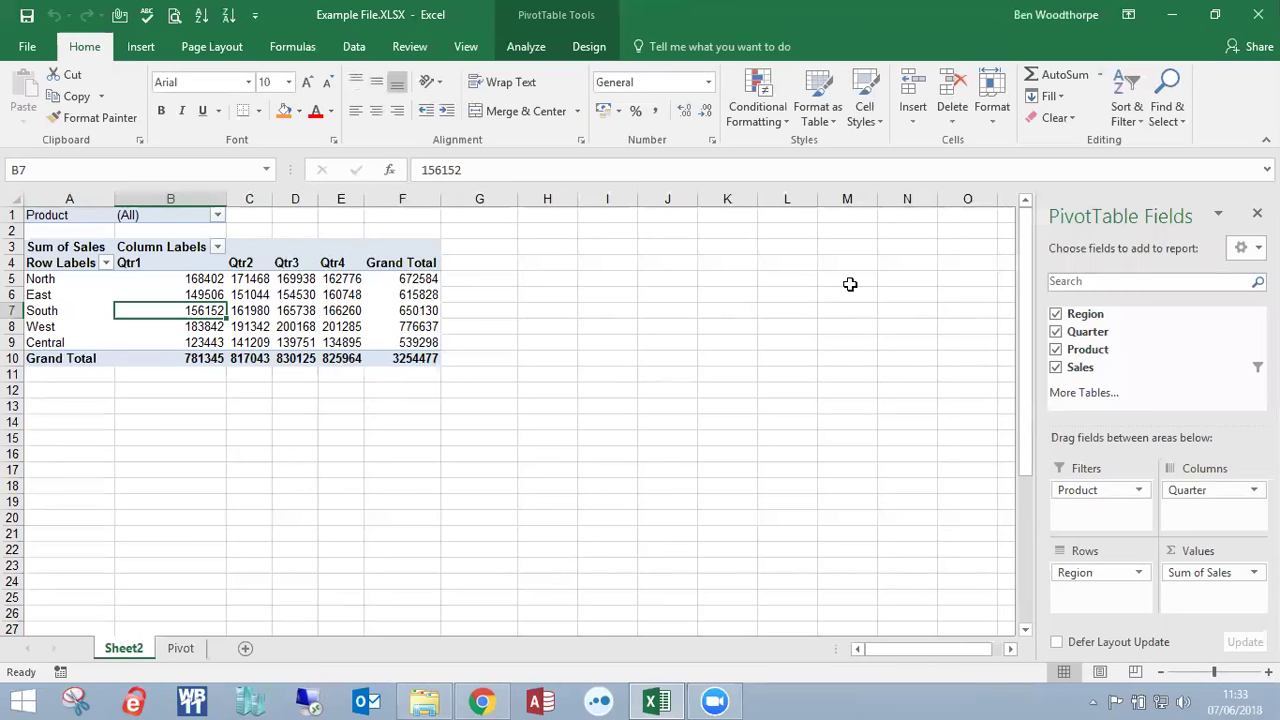
- Delete Sheet2 with the original pivot table, leaving only the Pivot data sheet
{"action": "right_click", "coordinate": [145, 650]}
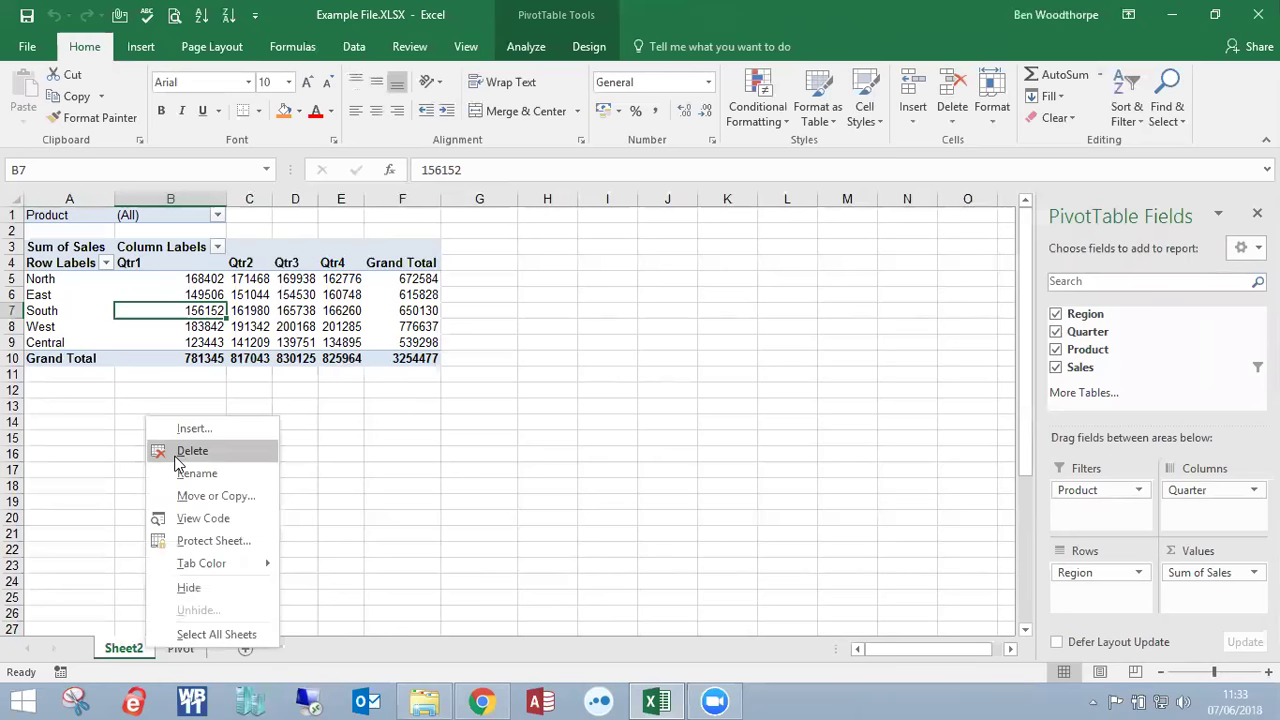
{"action": "left_click", "coordinate": [176, 458]}
{"action": "left_click", "coordinate": [624, 408]}
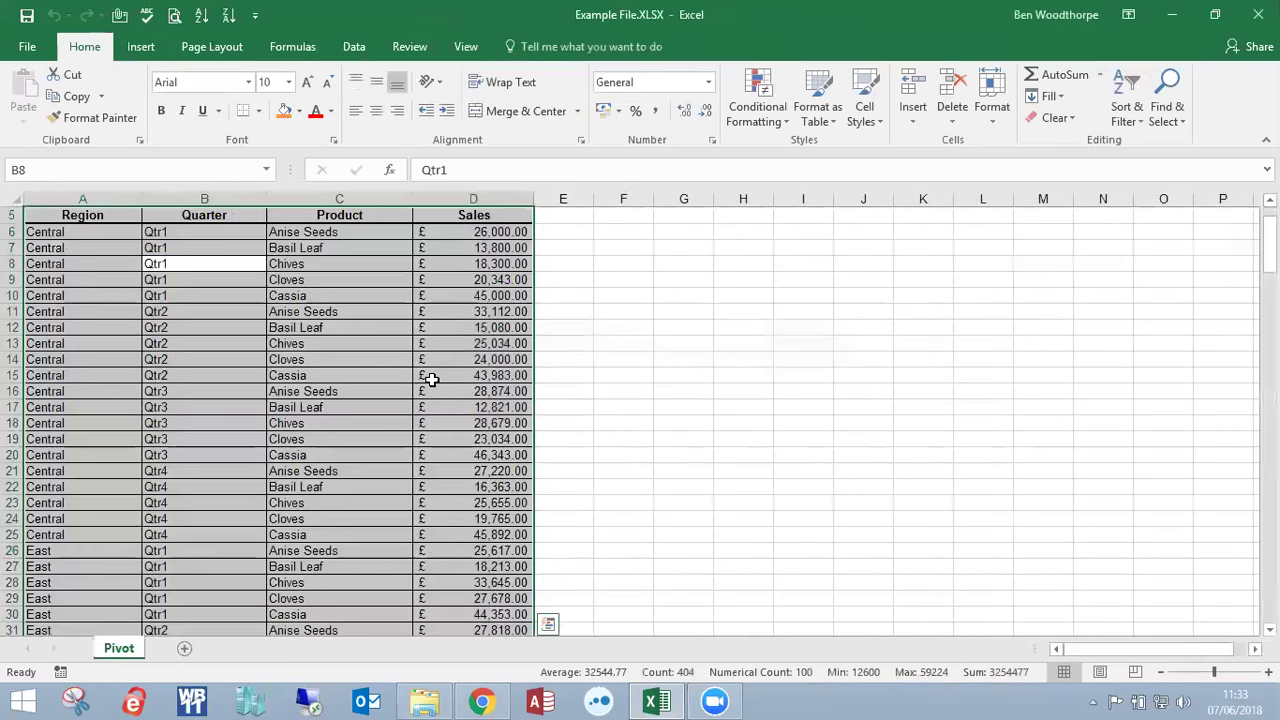
- Add the heading "Order Date" in cell E5 beside Sales and widen column E to fit it
{"action": "scroll", "coordinate": [430, 379], "scroll_direction": "up", "scroll_amount": 2}
{"action": "left_click", "coordinate": [574, 306]}
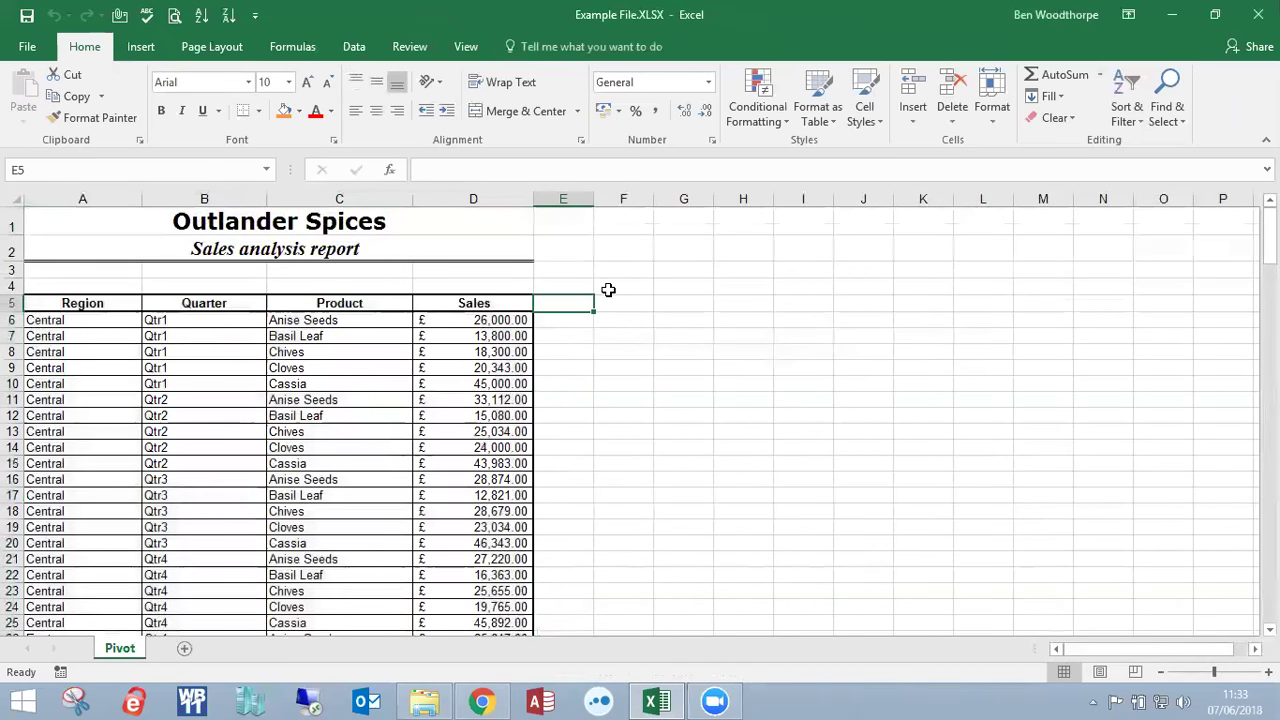
{"action": "type", "text": "Order Date"}
{"action": "key", "text": "Return"}
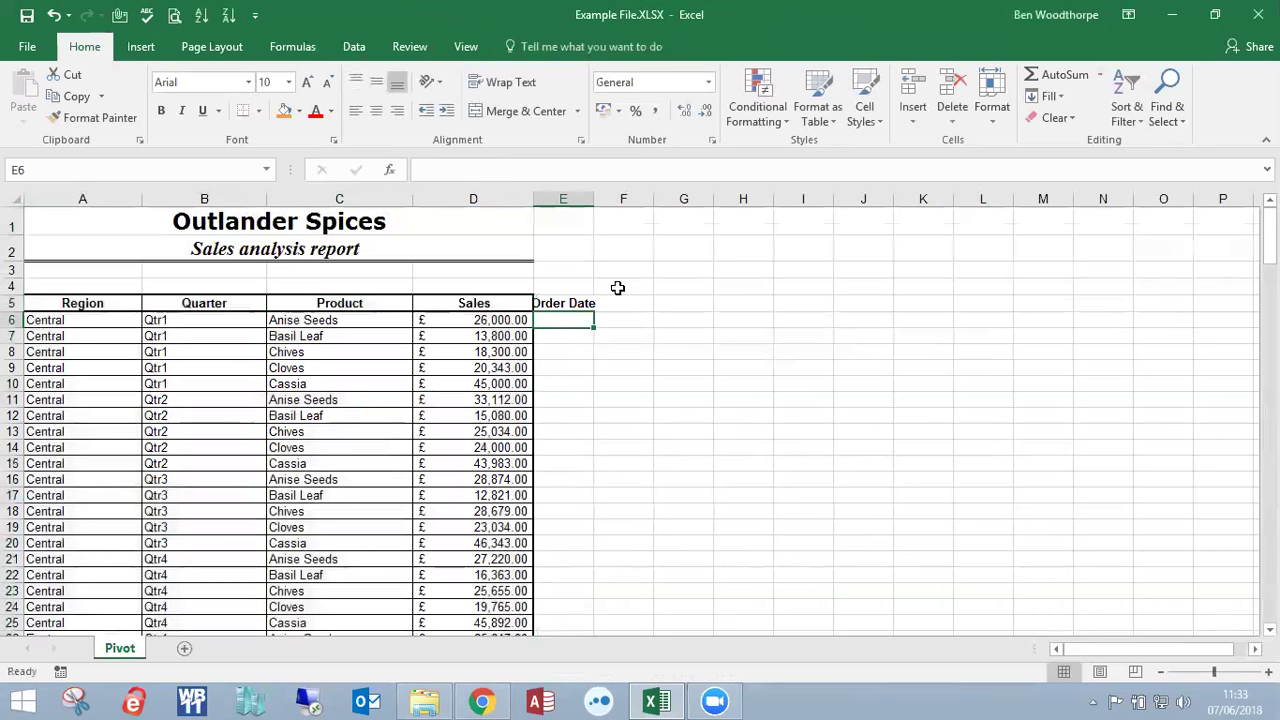
{"action": "left_click_drag", "start_coordinate": [594, 199], "coordinate": [624, 199]}
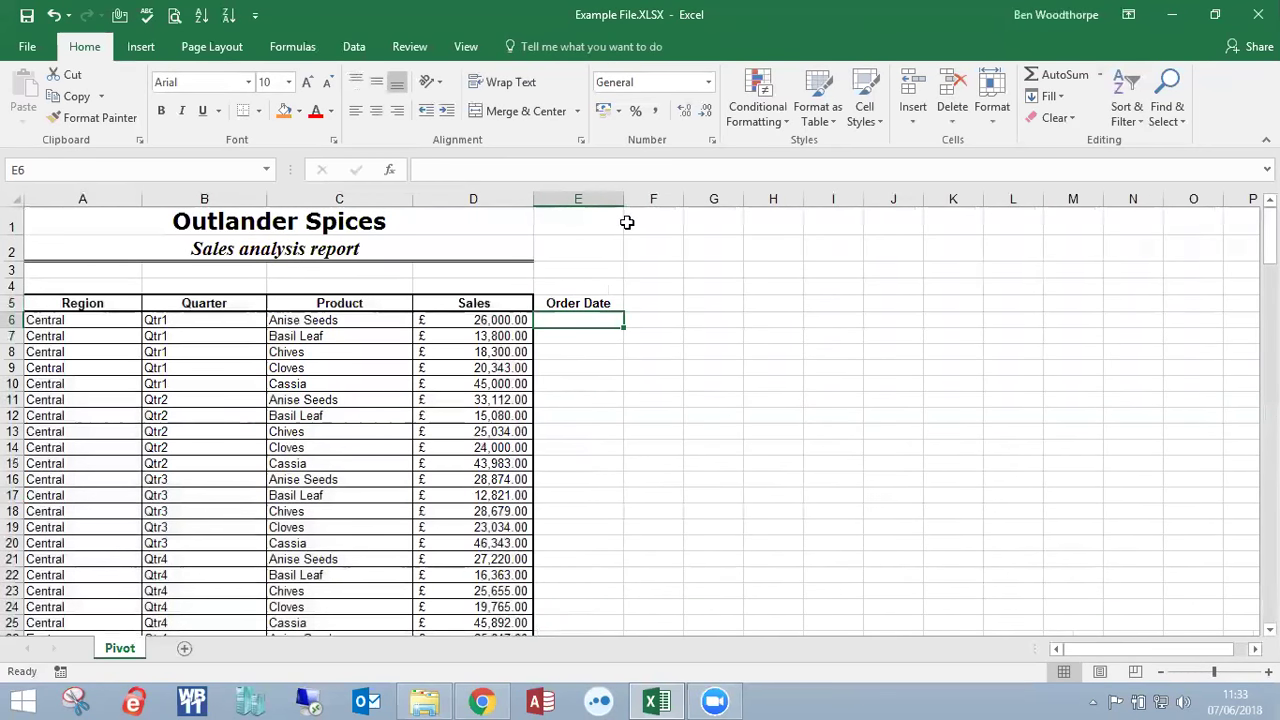
- Enter today's date, 07/06/2018, in E6 and fill consecutive dates down the Order Date column to the end of the data
{"action": "scroll", "coordinate": [600, 531], "scroll_direction": "down", "scroll_amount": 4}
{"action": "scroll", "coordinate": [600, 531], "scroll_direction": "up", "scroll_amount": 3}
{"action": "scroll", "coordinate": [597, 477], "scroll_direction": "down", "scroll_amount": 2}
{"action": "scroll", "coordinate": [586, 318], "scroll_direction": "up", "scroll_amount": 2}
{"action": "key", "text": "ctrl+semicolon"}
{"action": "key", "text": "Return"}
{"action": "key", "text": "Return"}
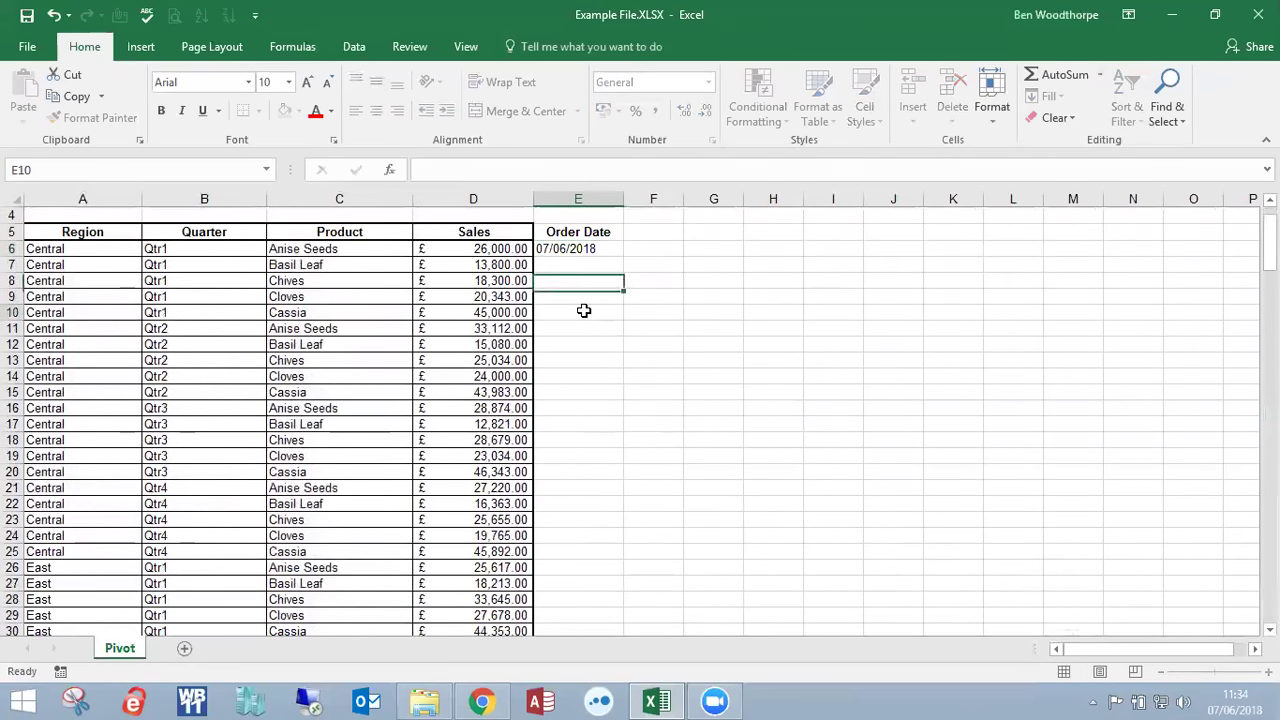
{"action": "left_click", "coordinate": [584, 311]}
{"action": "left_click", "coordinate": [605, 249]}
{"action": "double_click", "coordinate": [622, 256]}
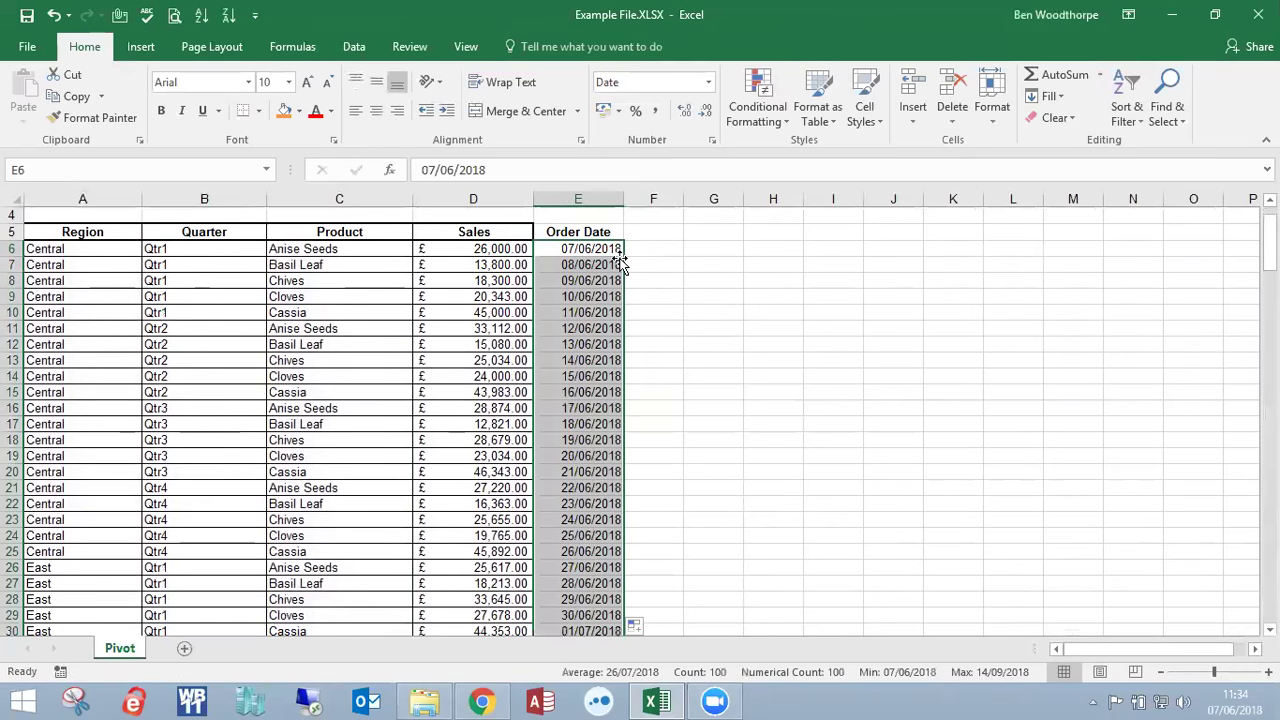
- Examine the filled Order Date column from the first data row to the last
{"action": "scroll", "coordinate": [615, 258], "scroll_direction": "down", "scroll_amount": 5}
{"action": "scroll", "coordinate": [610, 252], "scroll_direction": "up", "scroll_amount": 5}
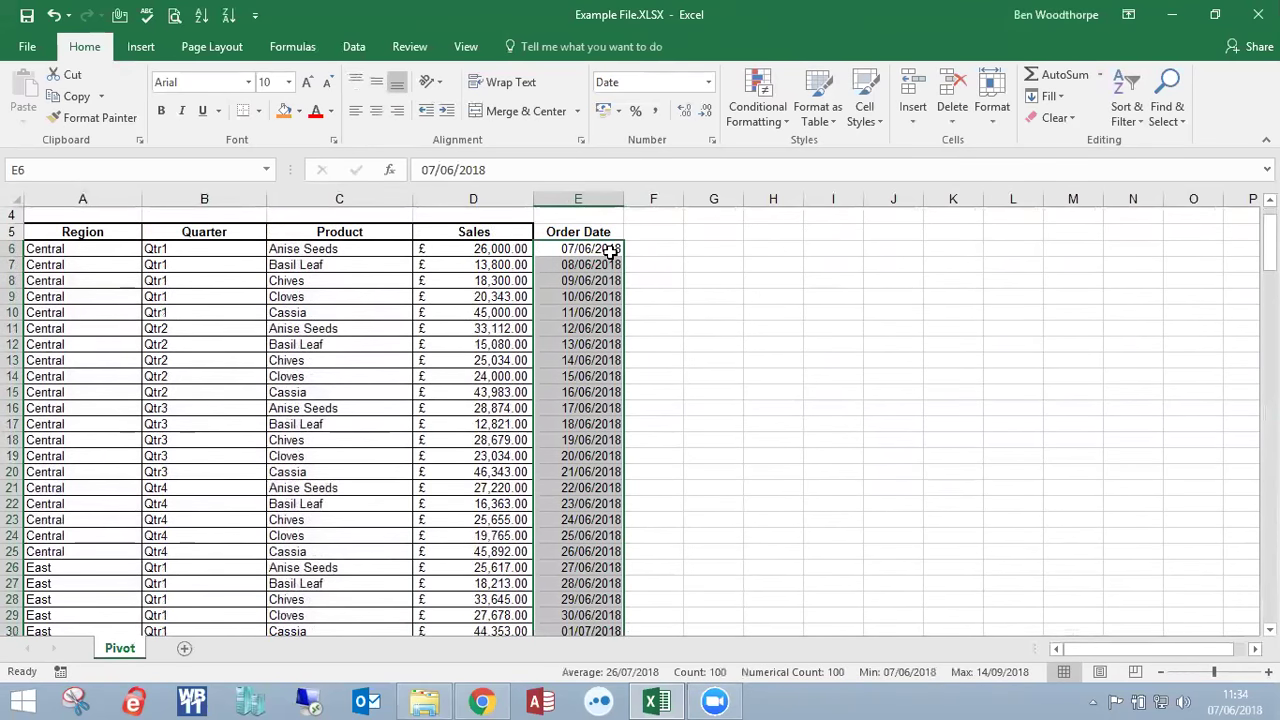
{"action": "scroll", "coordinate": [610, 252], "scroll_direction": "down", "scroll_amount": 9}
{"action": "scroll", "coordinate": [608, 344], "scroll_direction": "down", "scroll_amount": 2}
{"action": "scroll", "coordinate": [608, 344], "scroll_direction": "down", "scroll_amount": 14}
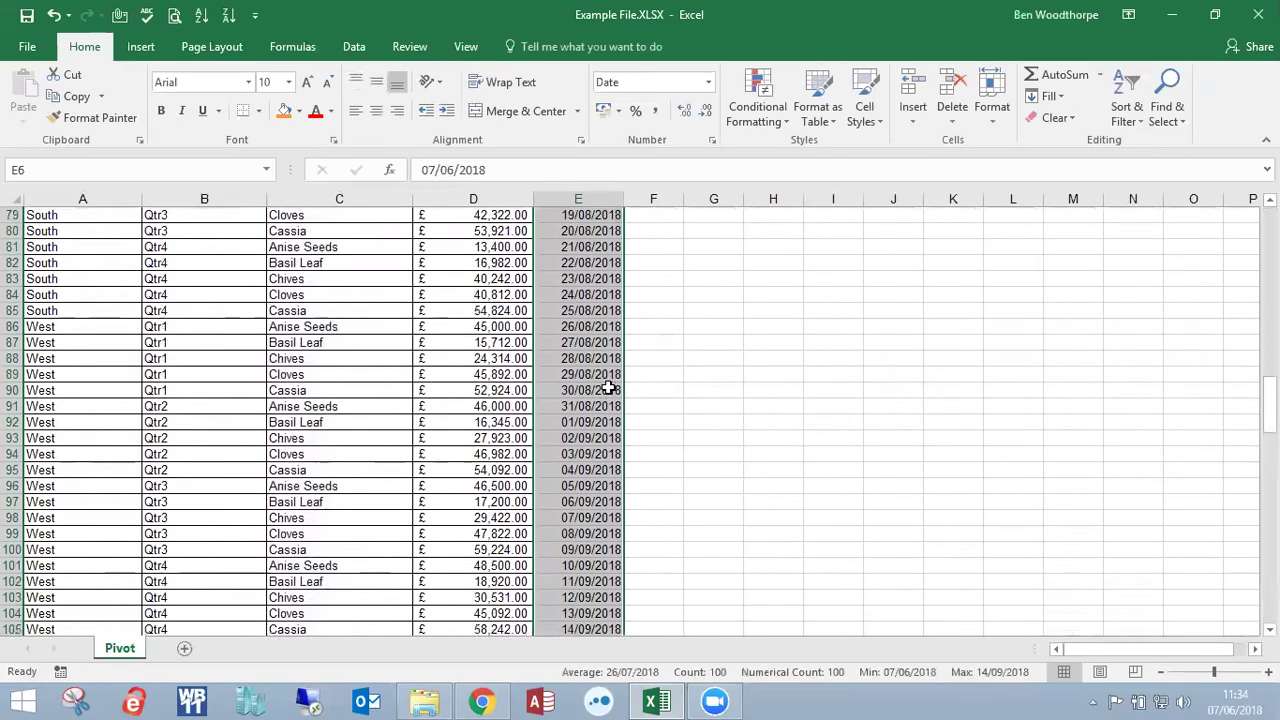
{"action": "scroll", "coordinate": [608, 388], "scroll_direction": "down", "scroll_amount": 1}
{"action": "left_click", "coordinate": [453, 452]}
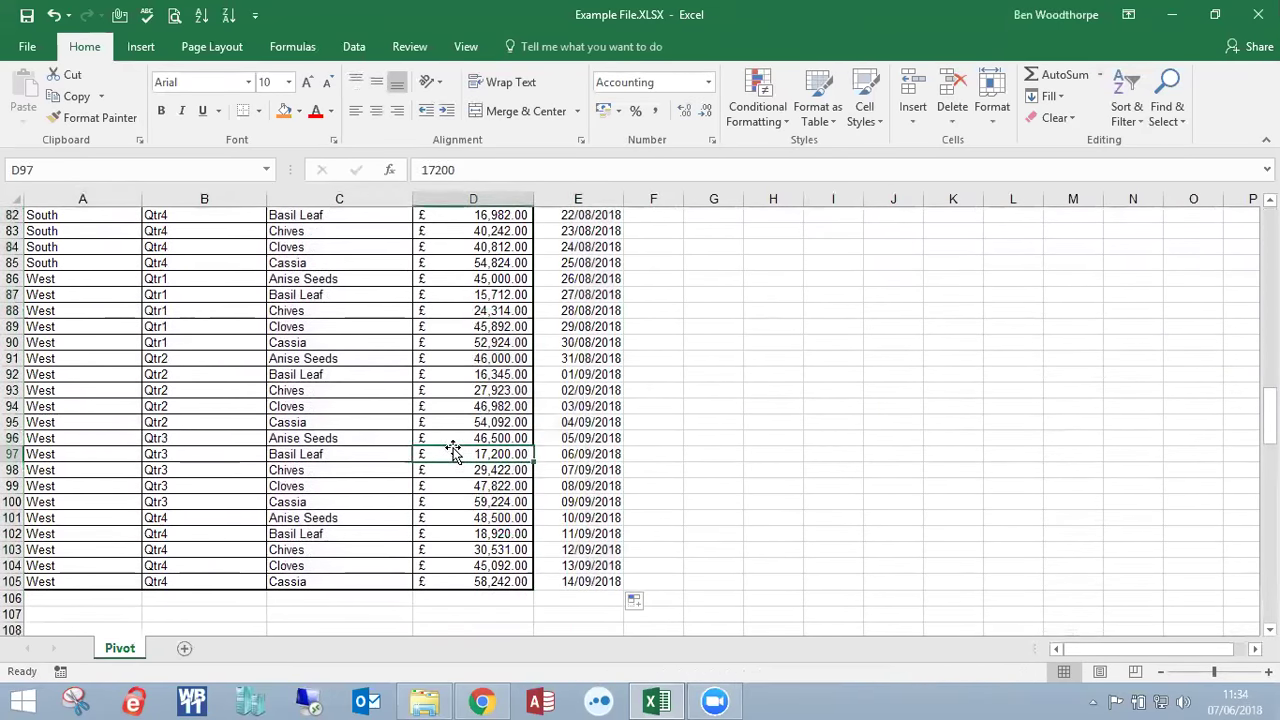
{"action": "scroll", "coordinate": [453, 452], "scroll_direction": "up", "scroll_amount": 20}
- Create a PivotTable on a new worksheet from the whole data range A5:E105, including the Order Date column
{"action": "left_click", "coordinate": [370, 368]}
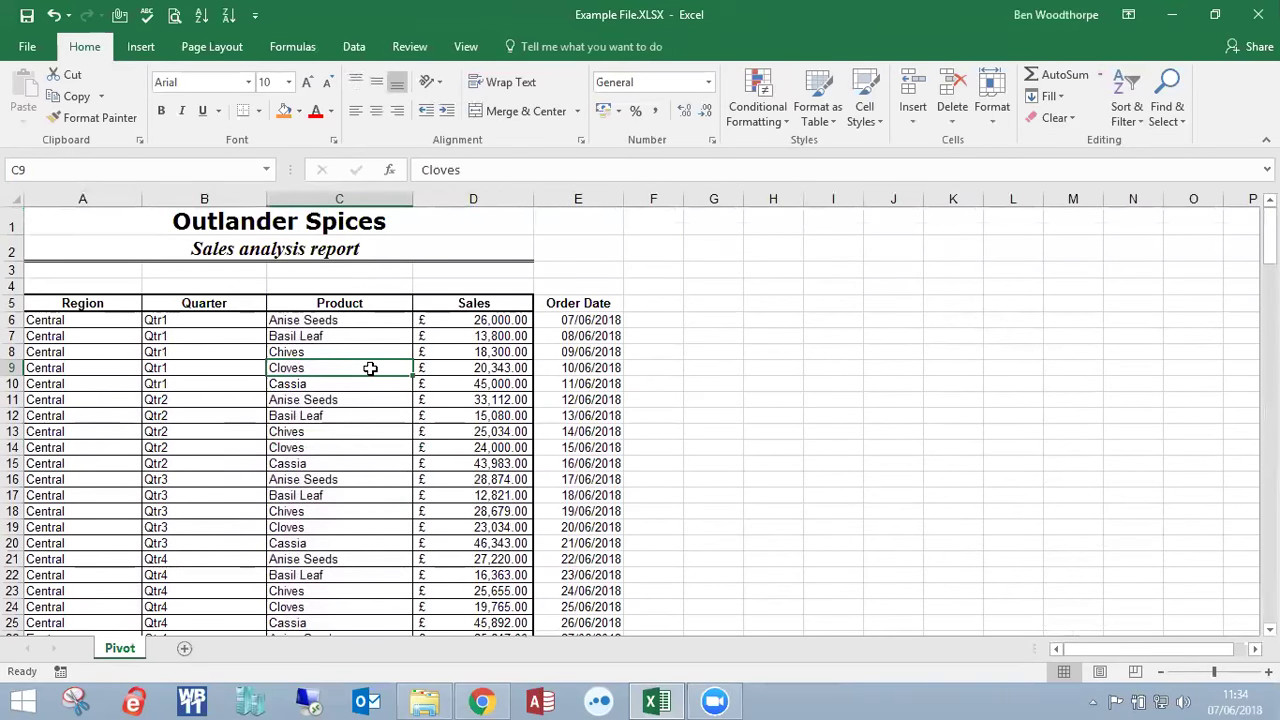
{"action": "key", "text": "ctrl+a"}
{"action": "left_click", "coordinate": [140, 46]}
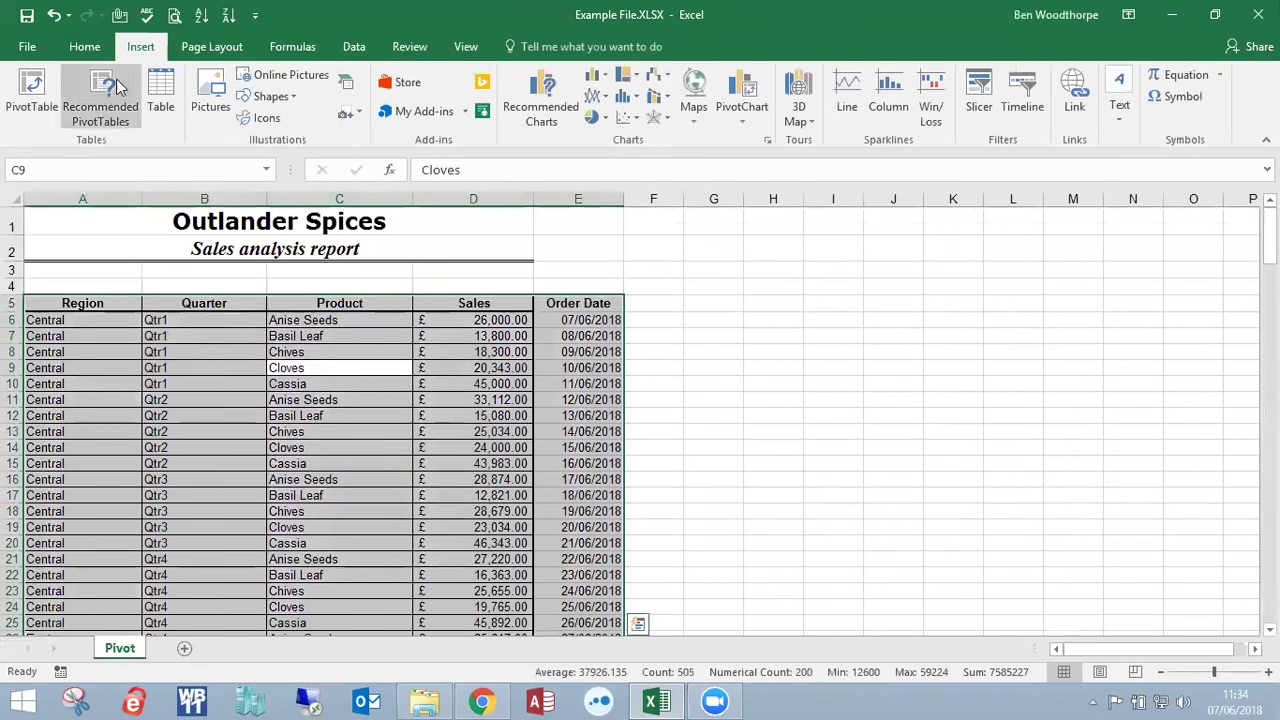
{"action": "left_click", "coordinate": [45, 95]}
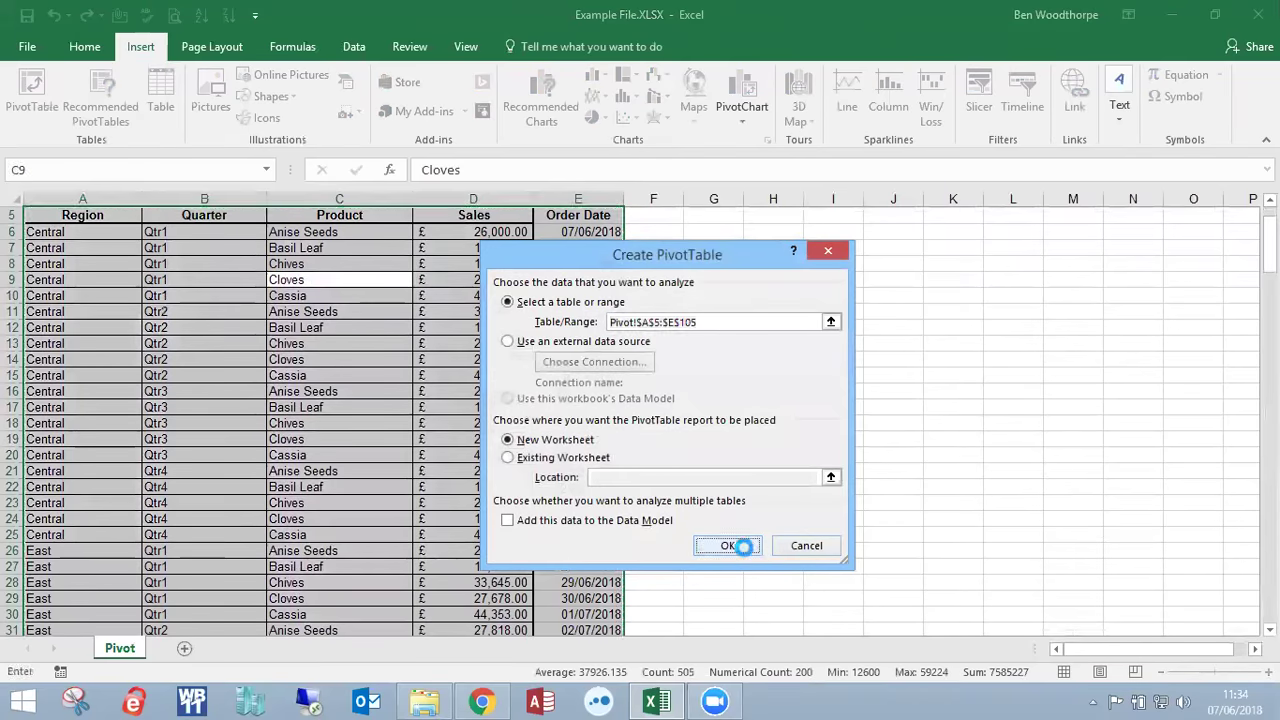
{"action": "left_click", "coordinate": [728, 546]}
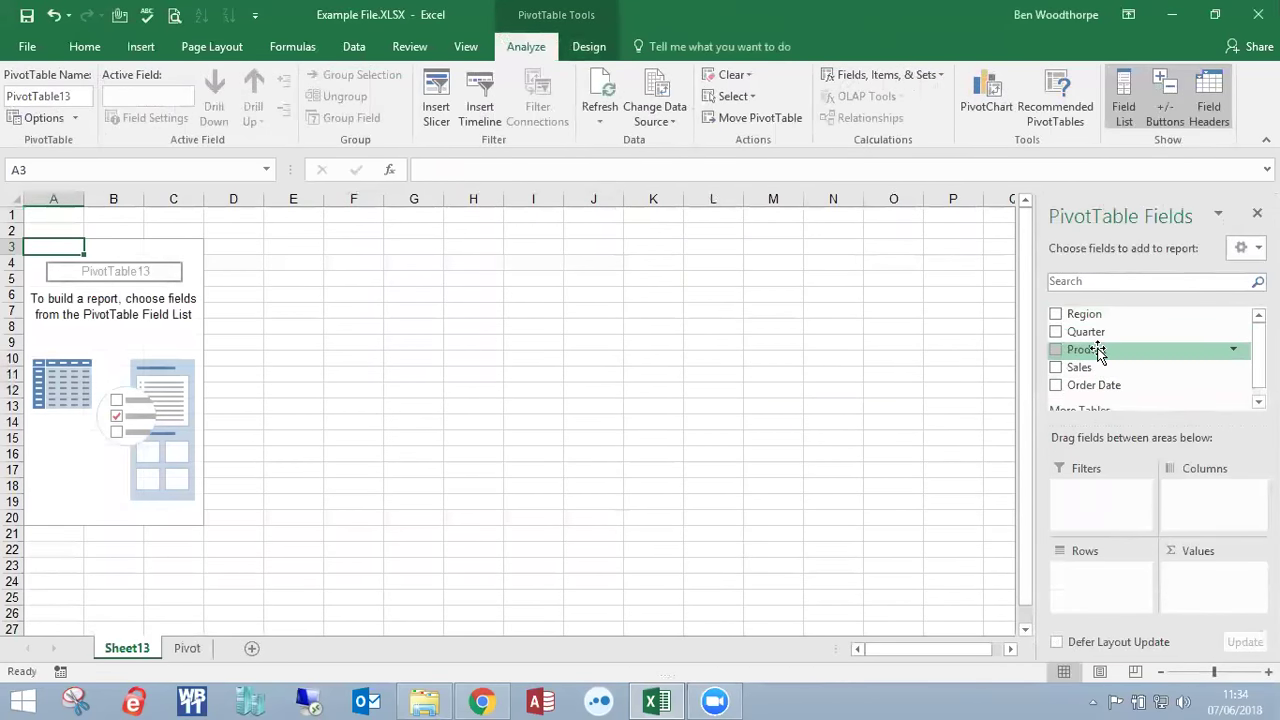
- Place Product in the rows, Sales in the values and Order Date in the columns, and briefly expand and collapse June
{"action": "left_click_drag", "start_coordinate": [1098, 350], "coordinate": [1101, 592]}
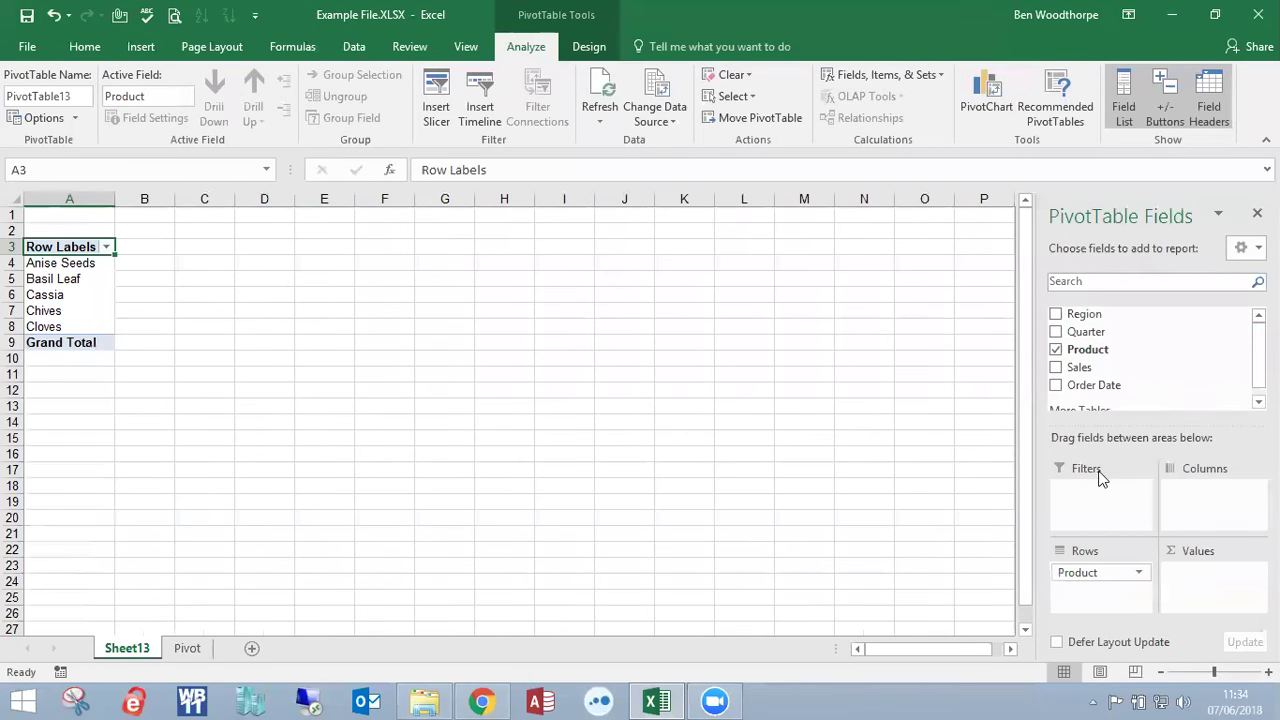
{"action": "left_click_drag", "start_coordinate": [1087, 370], "coordinate": [1188, 578]}
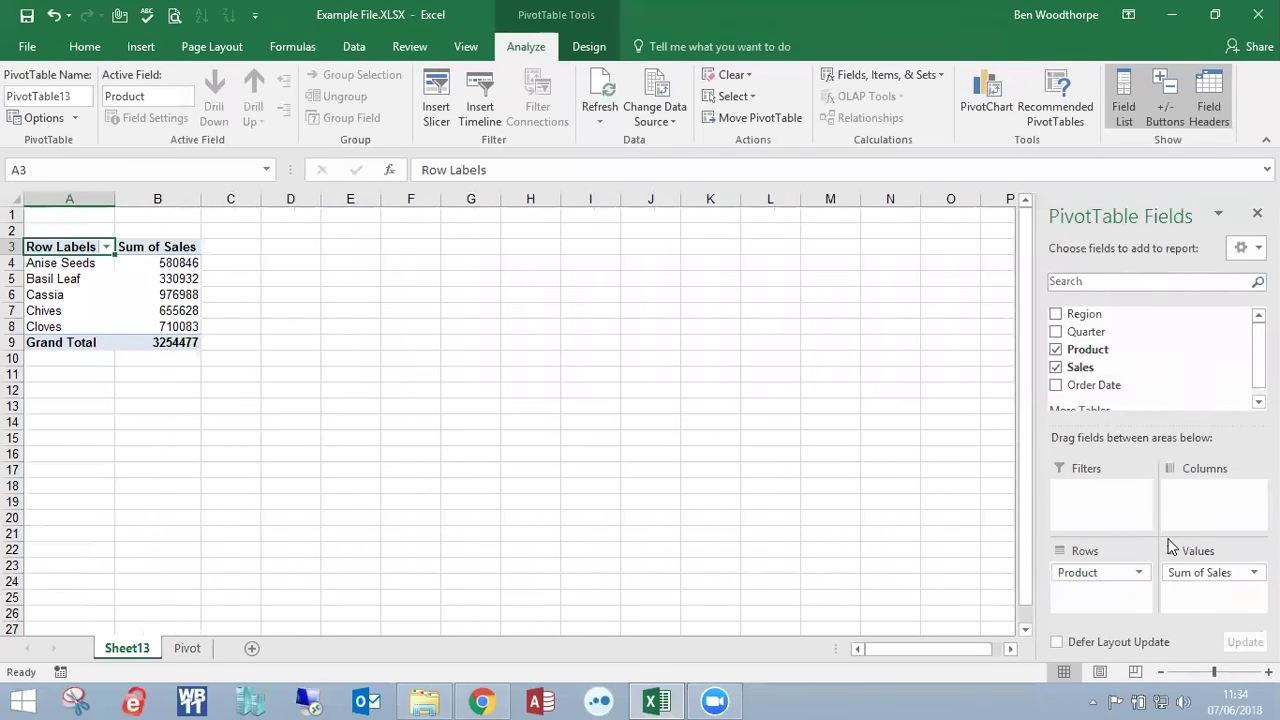
{"action": "left_click_drag", "start_coordinate": [1097, 386], "coordinate": [1195, 506]}
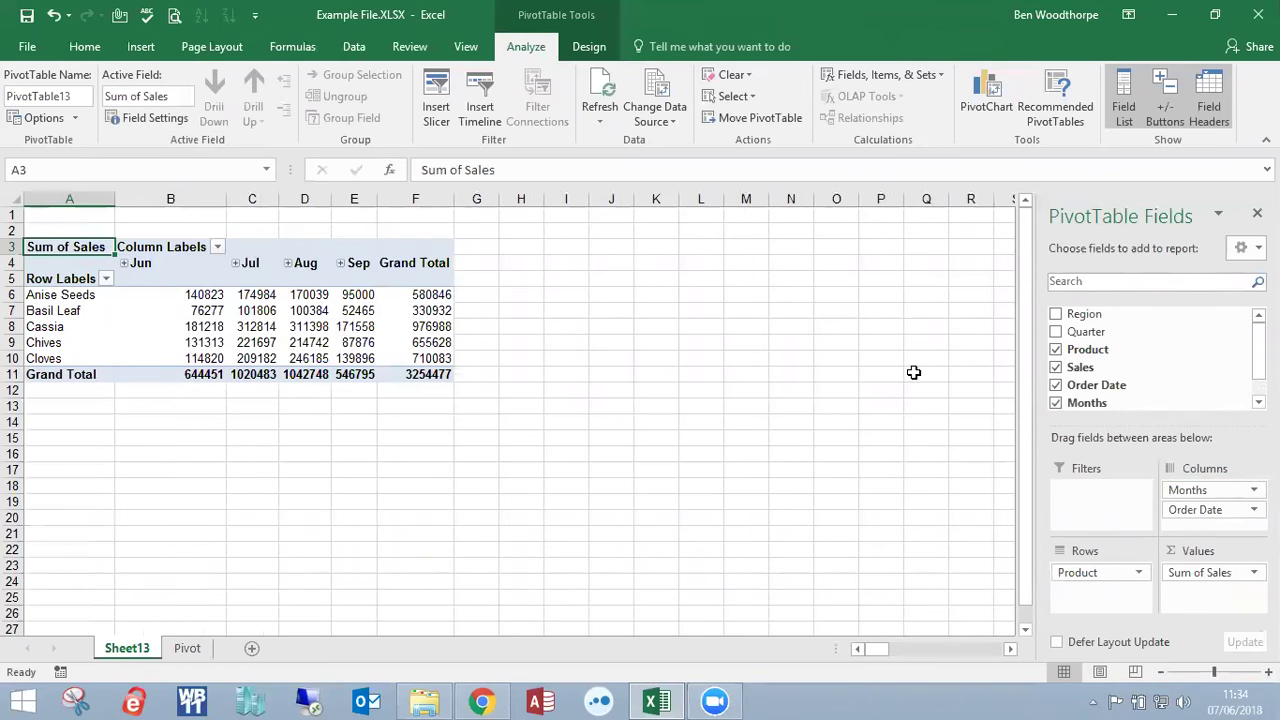
{"action": "left_click", "coordinate": [124, 263]}
{"action": "left_click", "coordinate": [125, 265]}
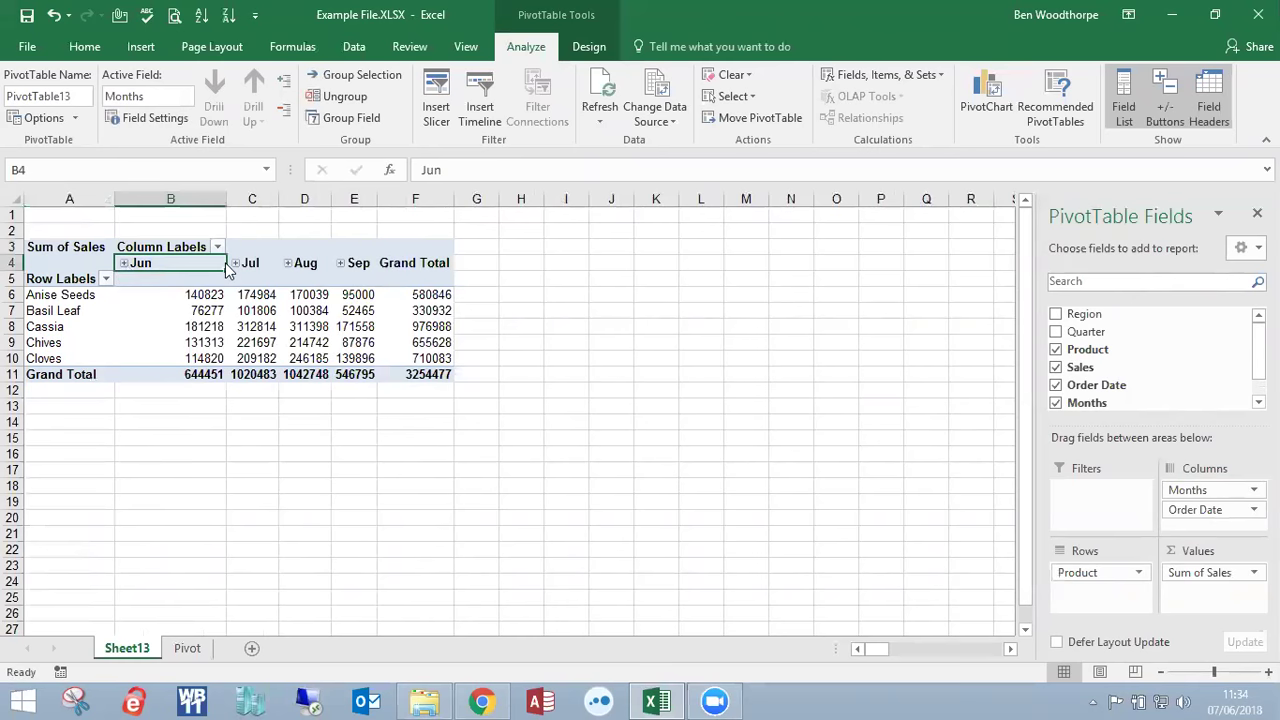
- Expand June in the column labels and group the order dates by Quarters only
{"action": "double_click", "coordinate": [159, 266]}
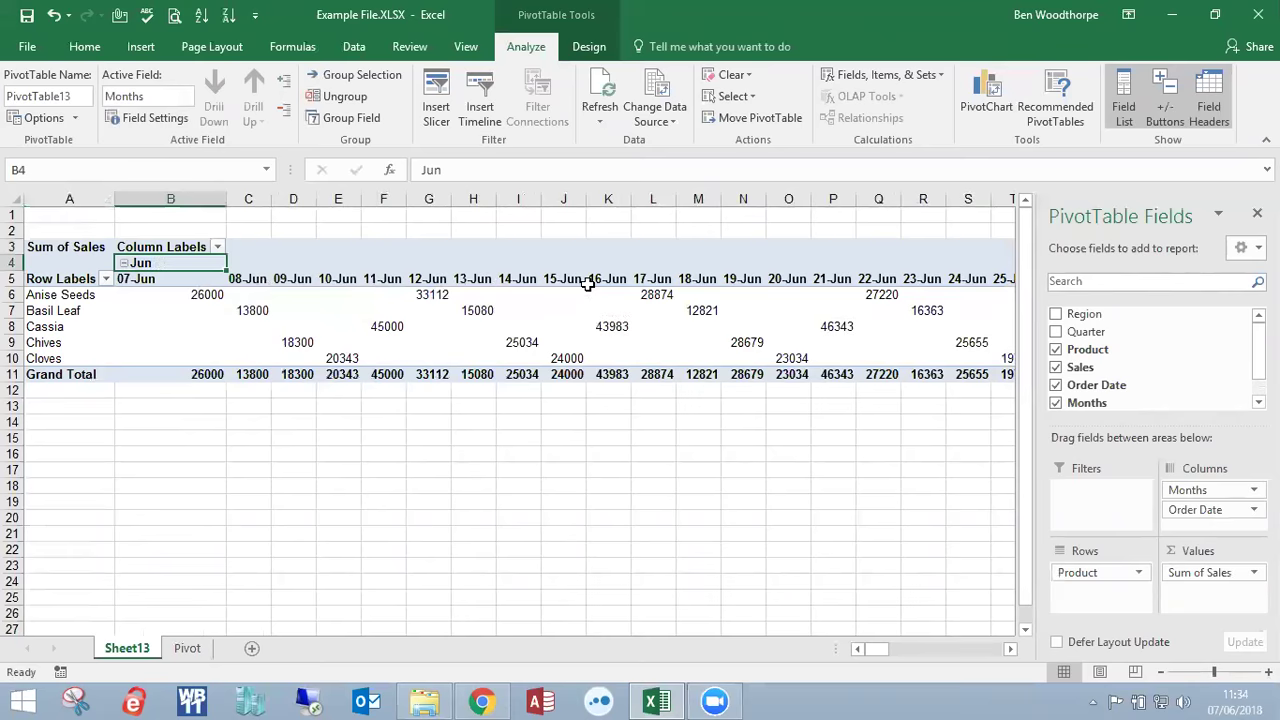
{"action": "right_click", "coordinate": [385, 278]}
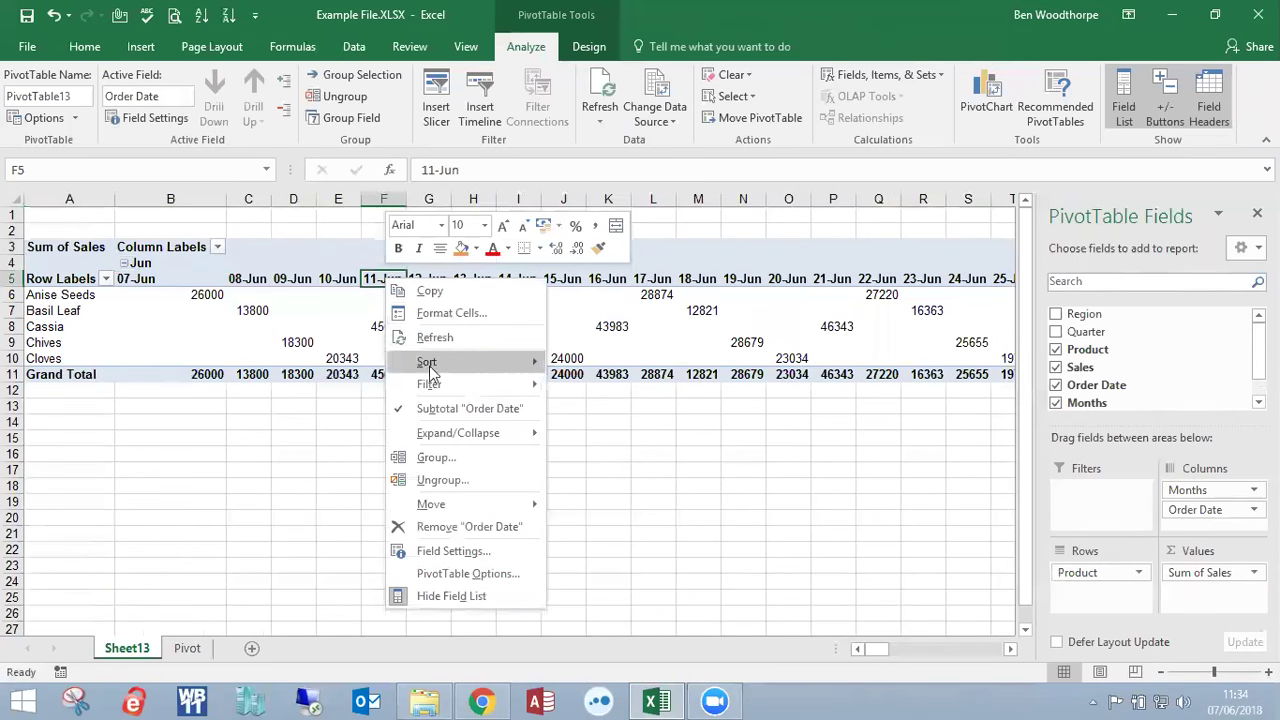
{"action": "left_click", "coordinate": [450, 457]}
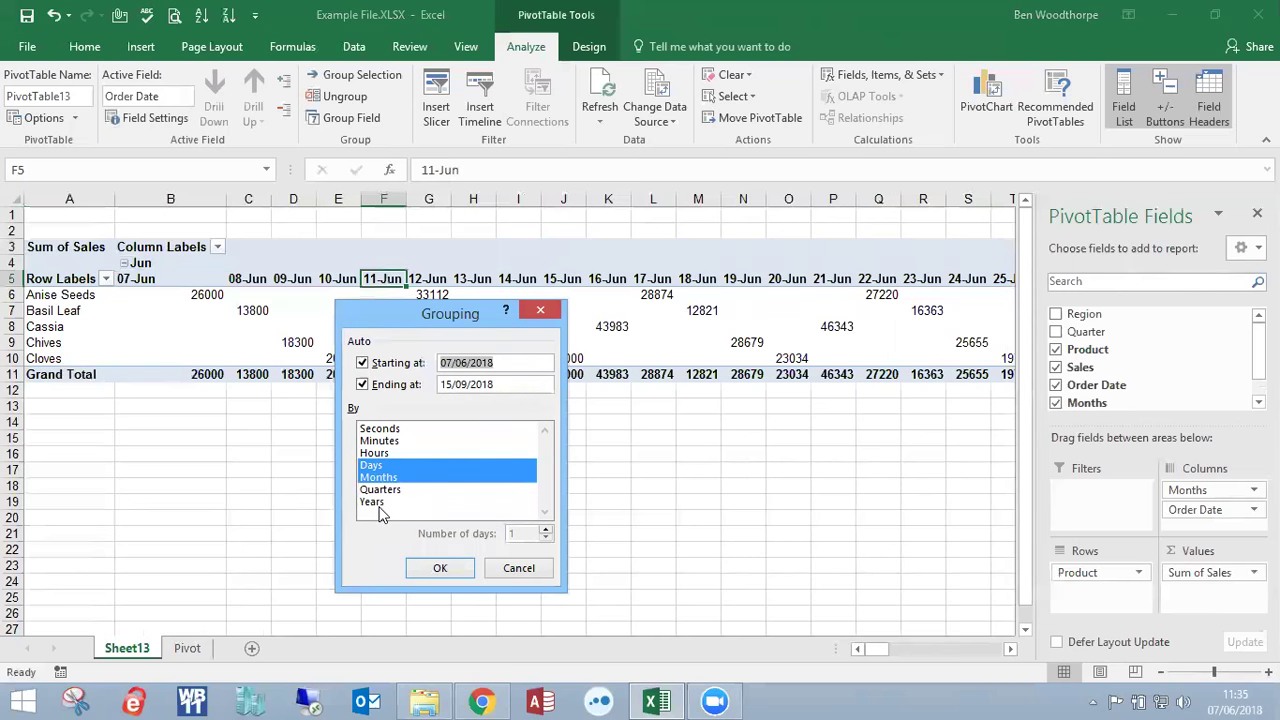
{"action": "left_click", "coordinate": [385, 490]}
{"action": "left_click", "coordinate": [380, 465]}
{"action": "left_click", "coordinate": [385, 479]}
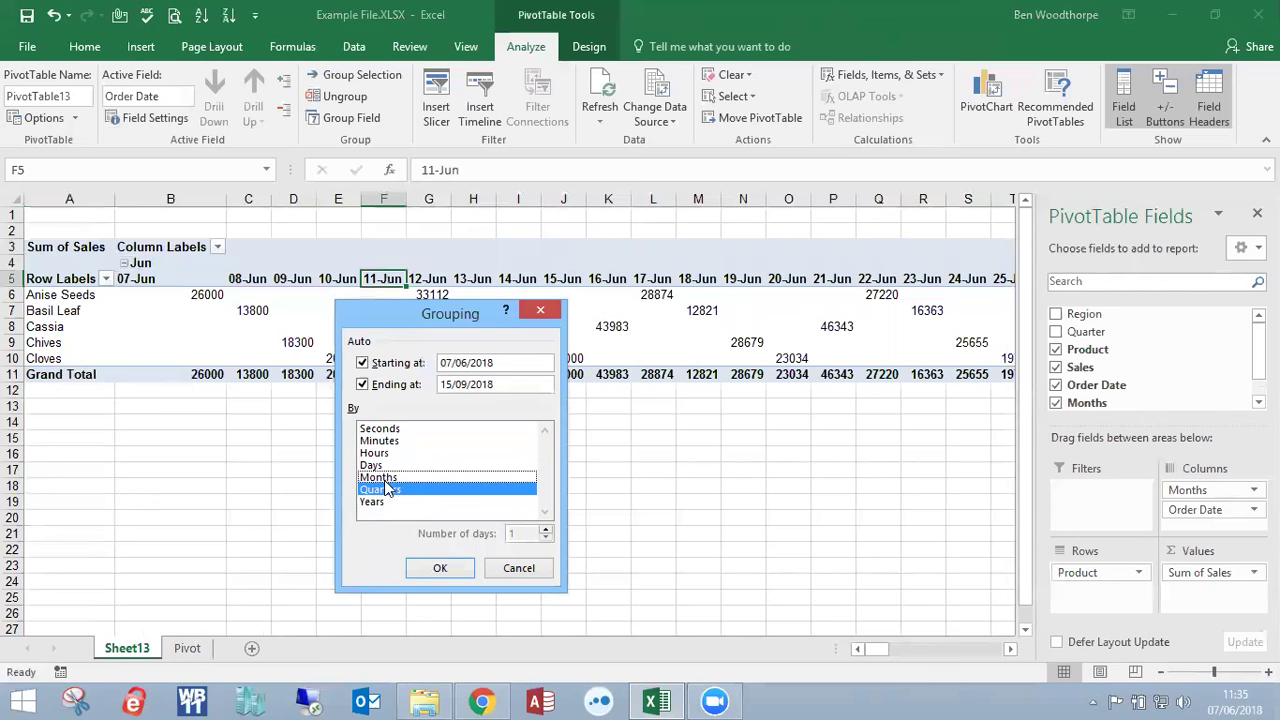
{"action": "left_click", "coordinate": [440, 568]}
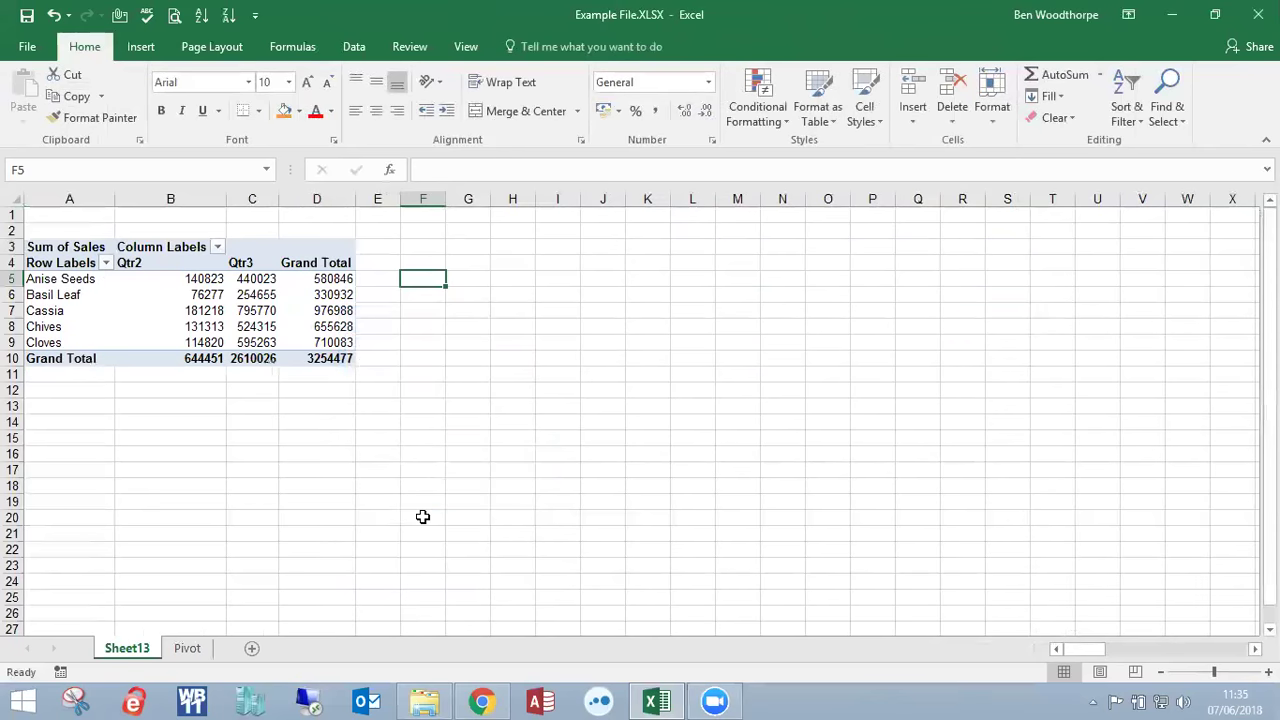
{"action": "left_click", "coordinate": [140, 263]}
{"action": "left_click", "coordinate": [243, 266]}
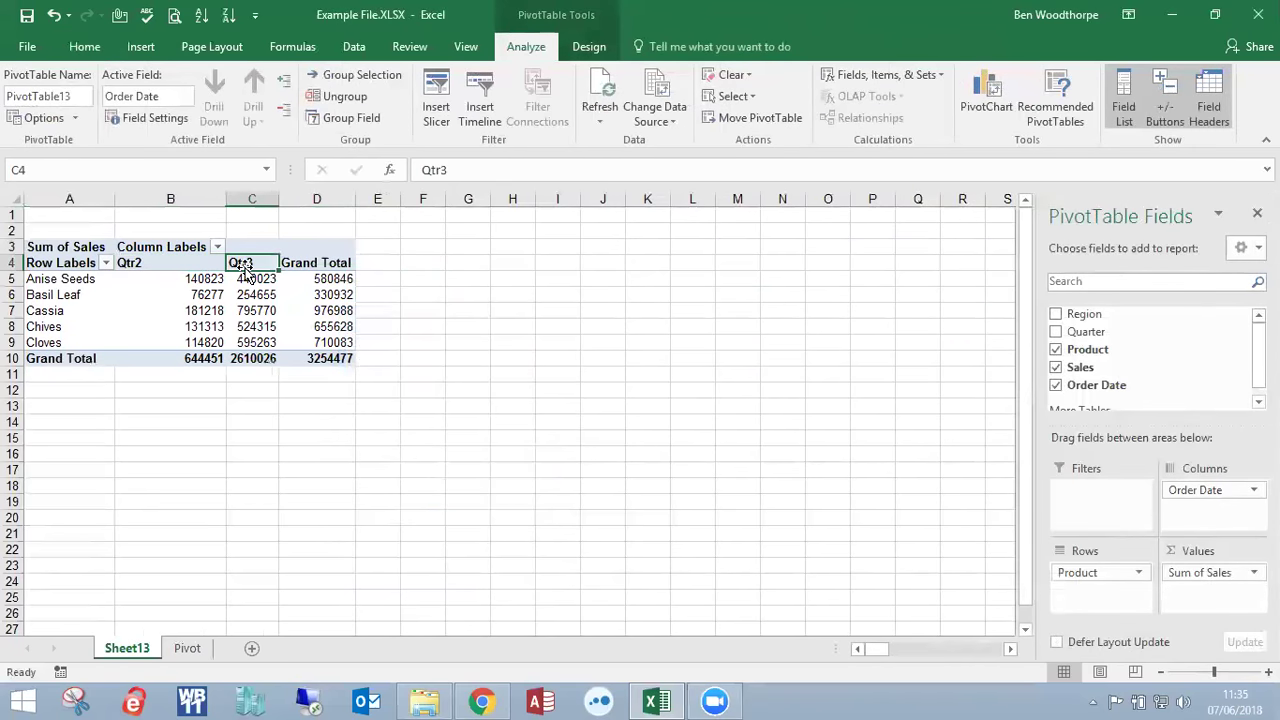
- Ungroup the quarterly Order Date columns and regroup the individual dates by Months and Years
{"action": "right_click", "coordinate": [188, 264]}
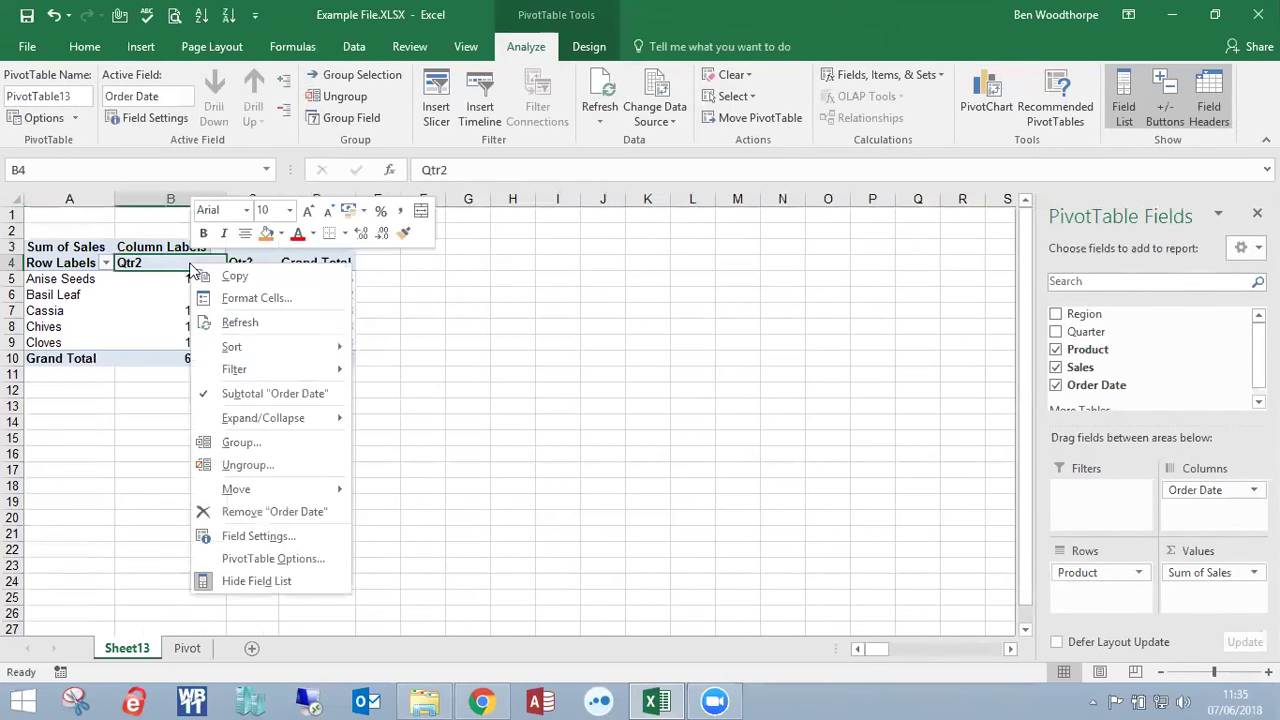
{"action": "left_click", "coordinate": [254, 460]}
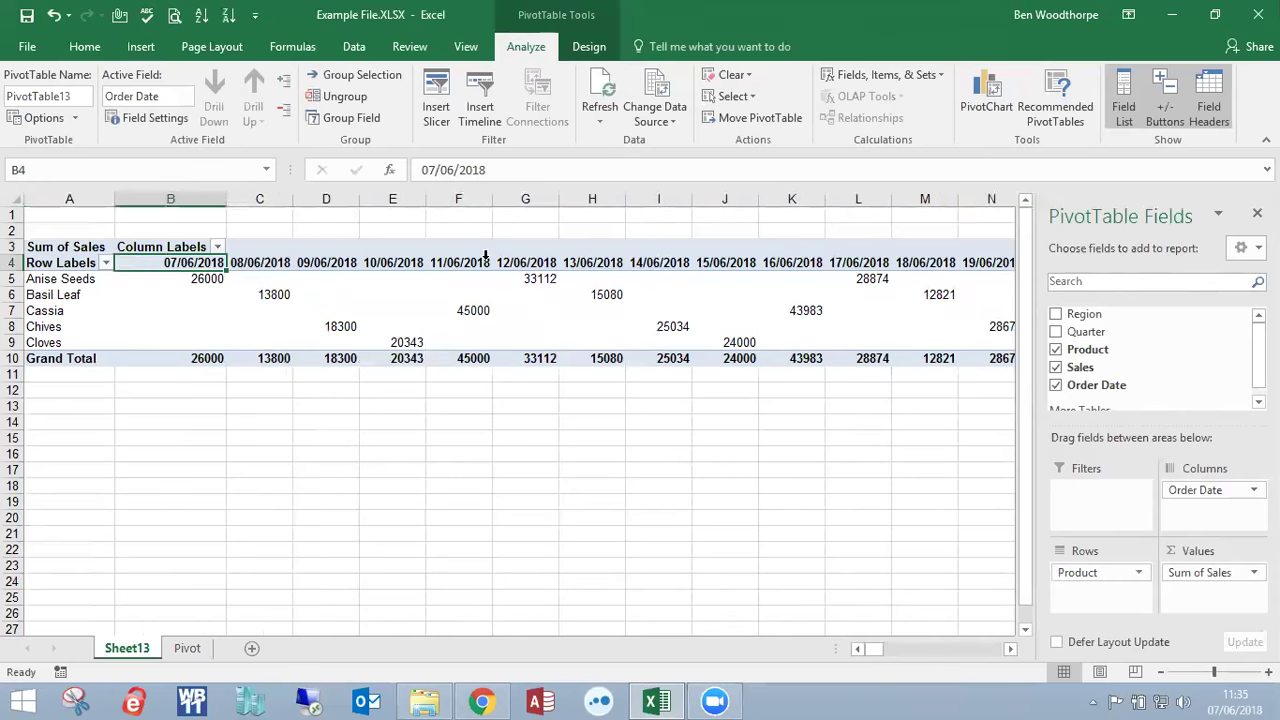
{"action": "right_click", "coordinate": [326, 263]}
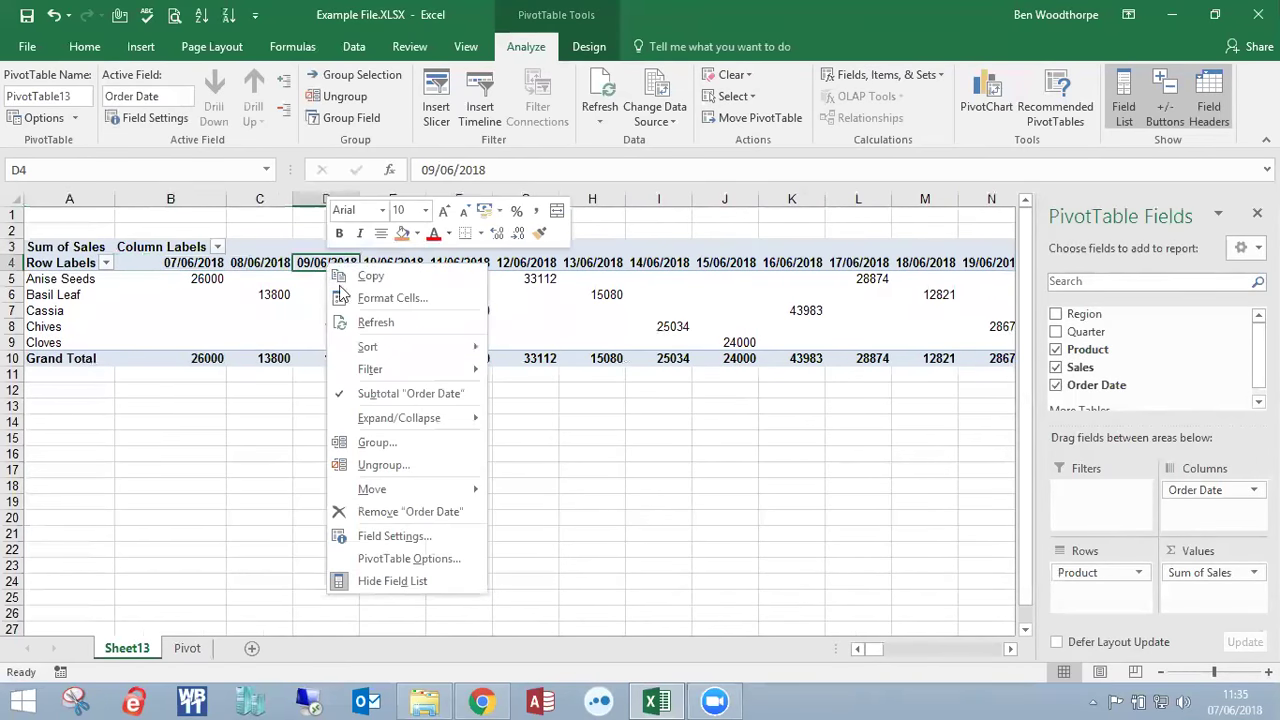
{"action": "left_click", "coordinate": [388, 443]}
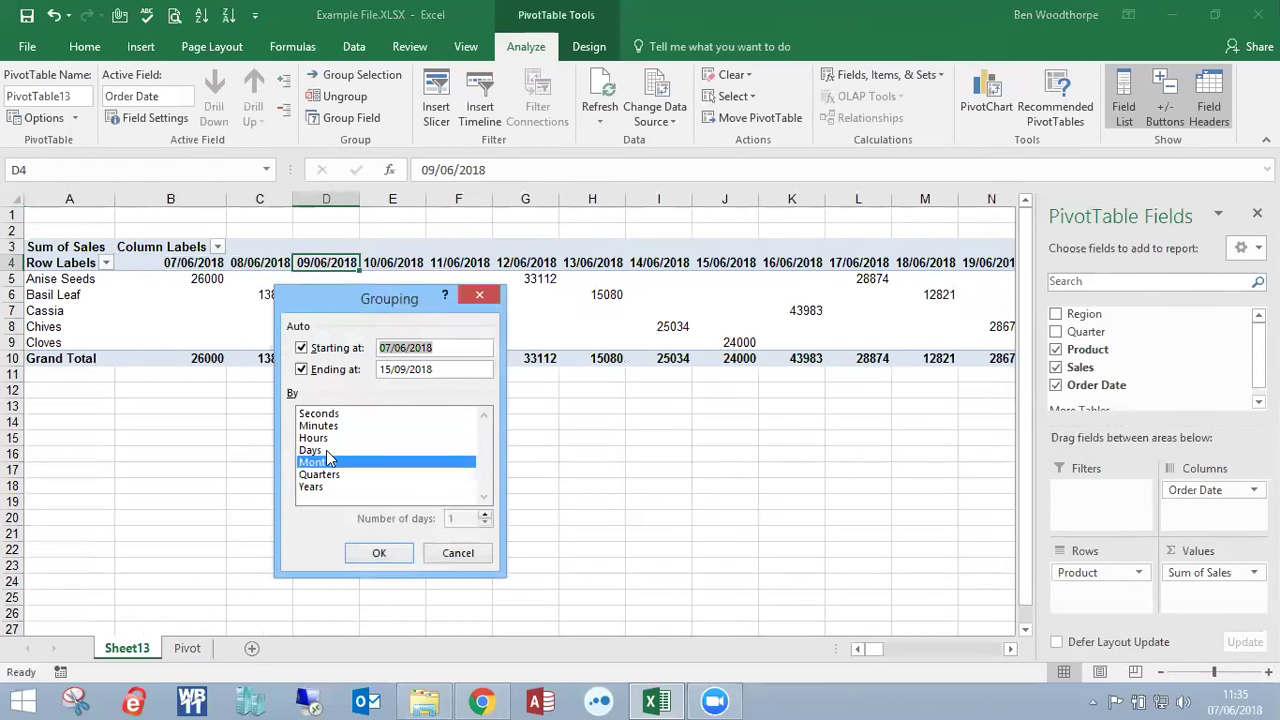
{"action": "left_click", "coordinate": [324, 458]}
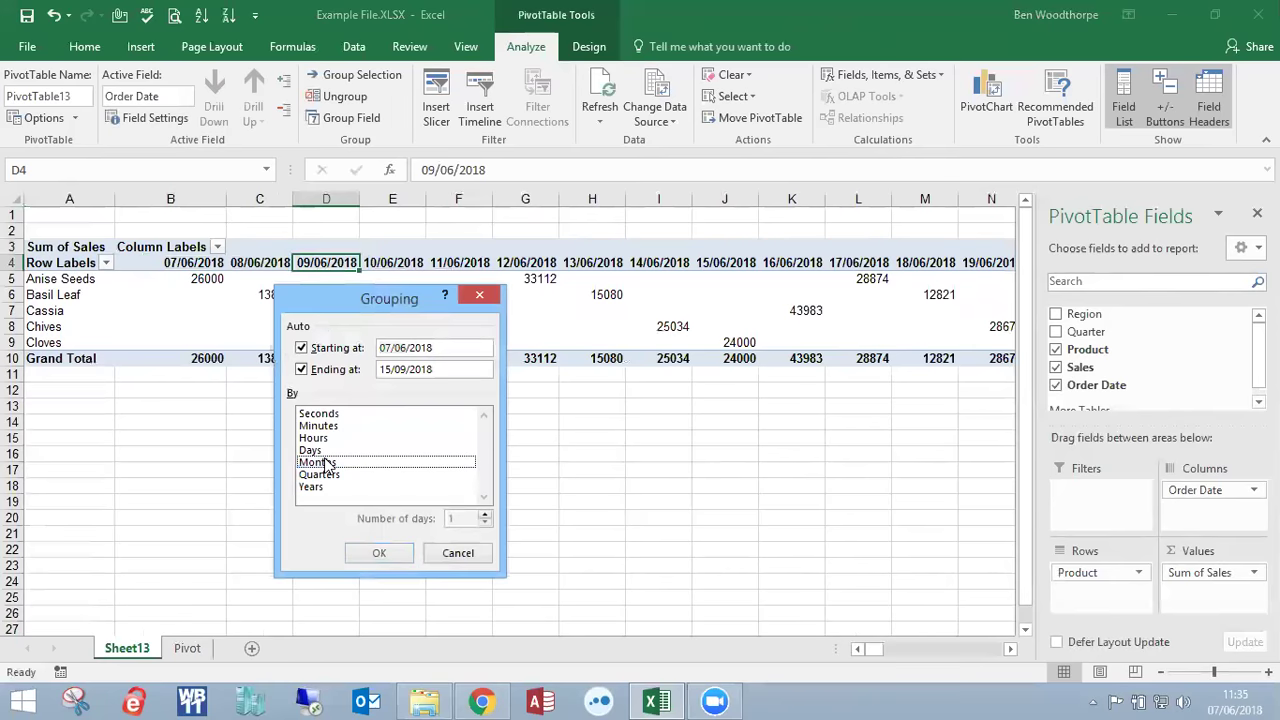
{"action": "left_click", "coordinate": [325, 462]}
{"action": "left_click", "coordinate": [316, 487]}
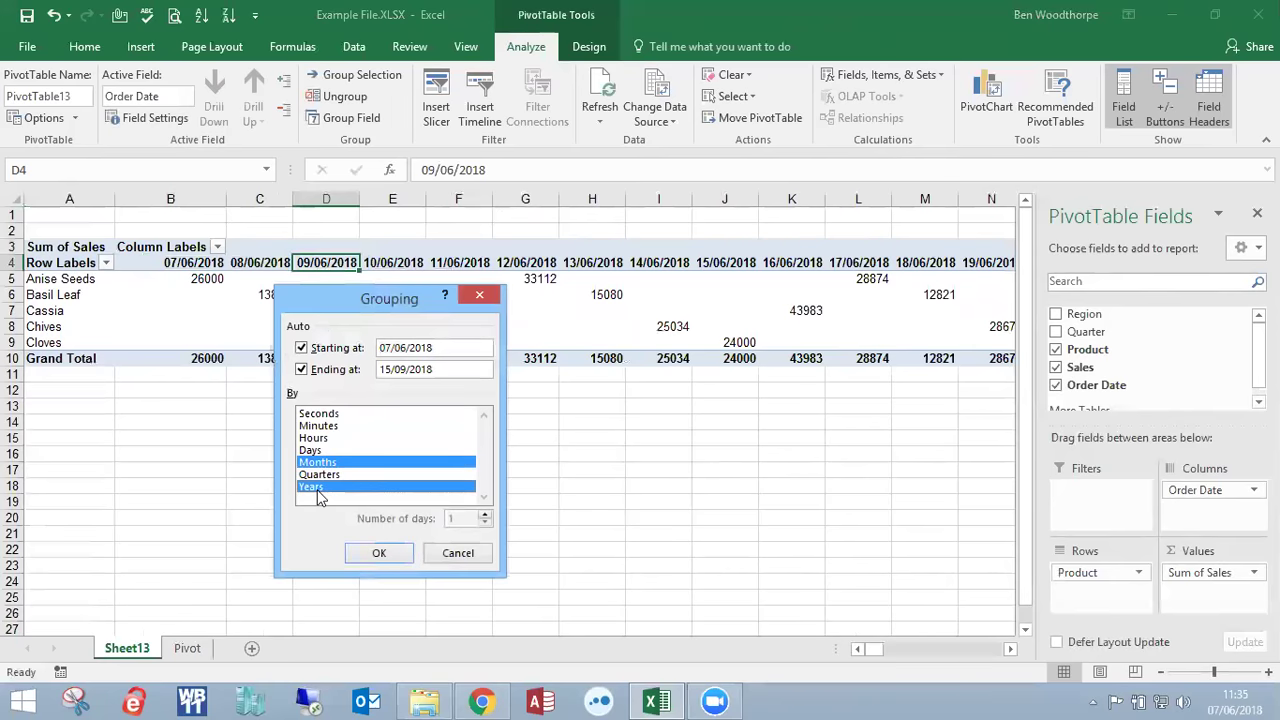
{"action": "left_click", "coordinate": [406, 557]}
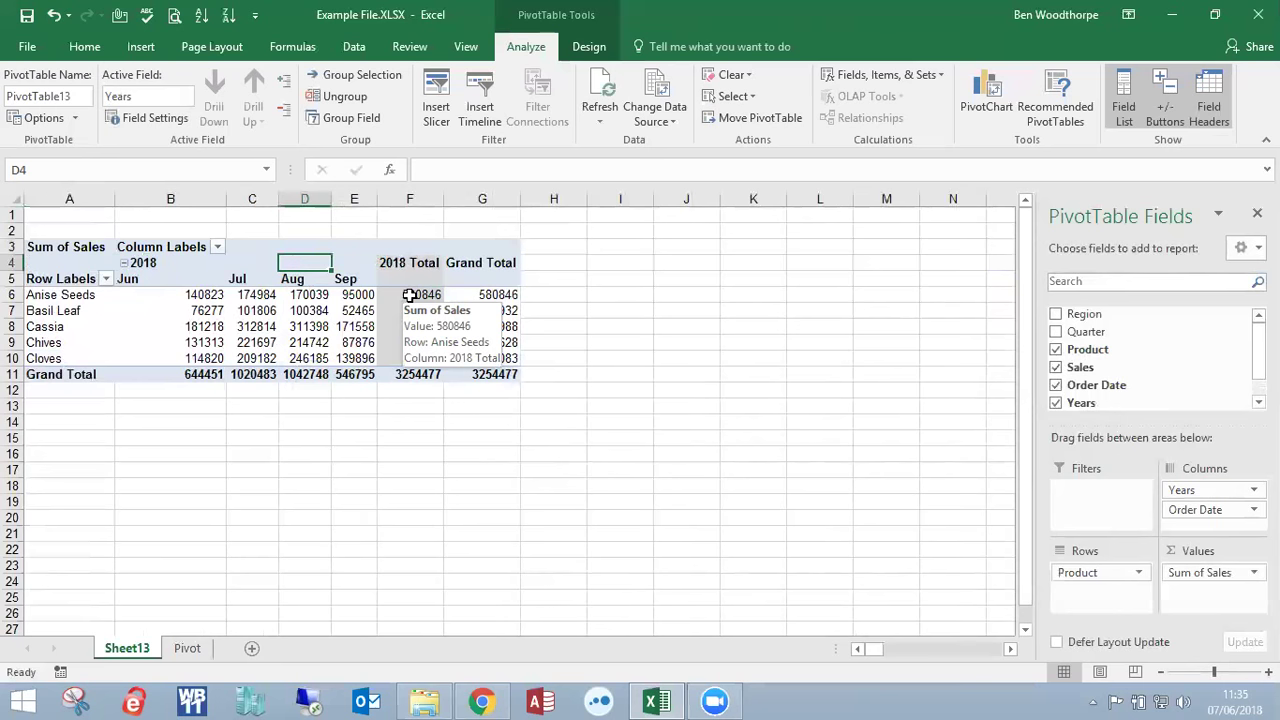
- Examine how the dates are entered in the Order Date column of the Pivot sheet, starting at E6
{"action": "left_click", "coordinate": [187, 648]}
{"action": "scroll", "coordinate": [600, 287], "scroll_direction": "up", "scroll_amount": 5, "text": "ctrl"}
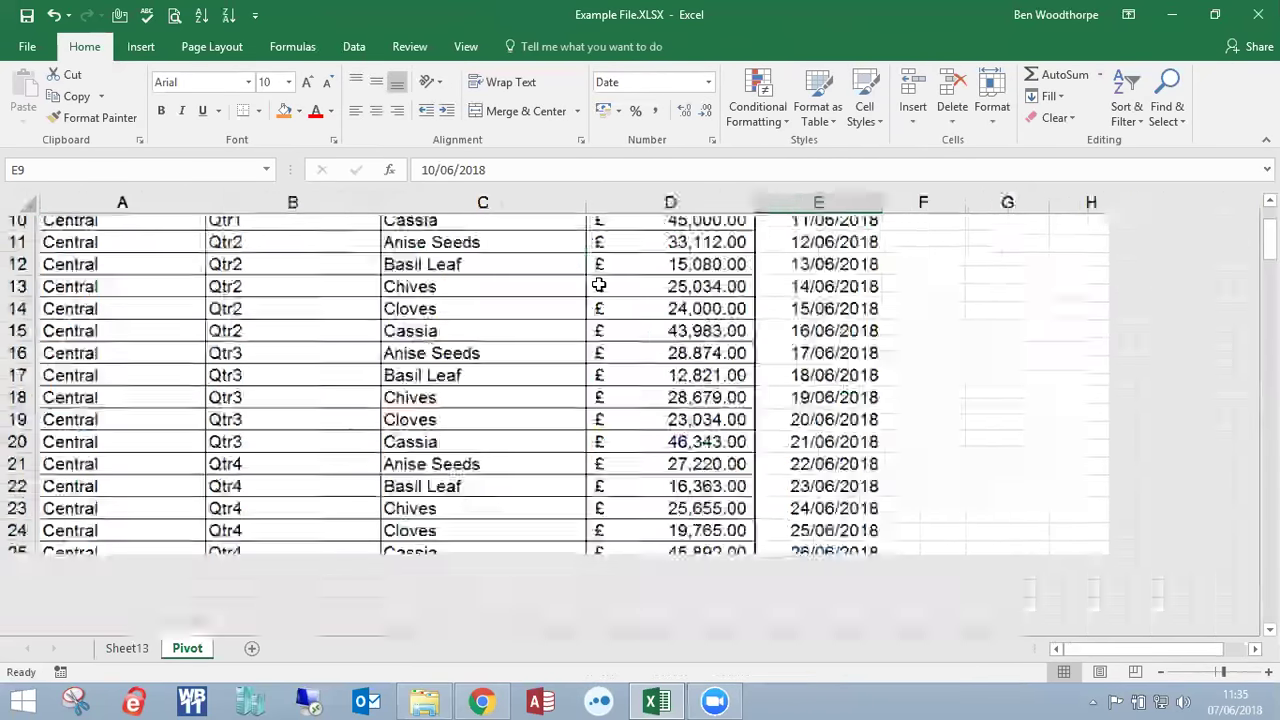
{"action": "scroll", "coordinate": [1137, 606], "scroll_direction": "up", "scroll_amount": 3}
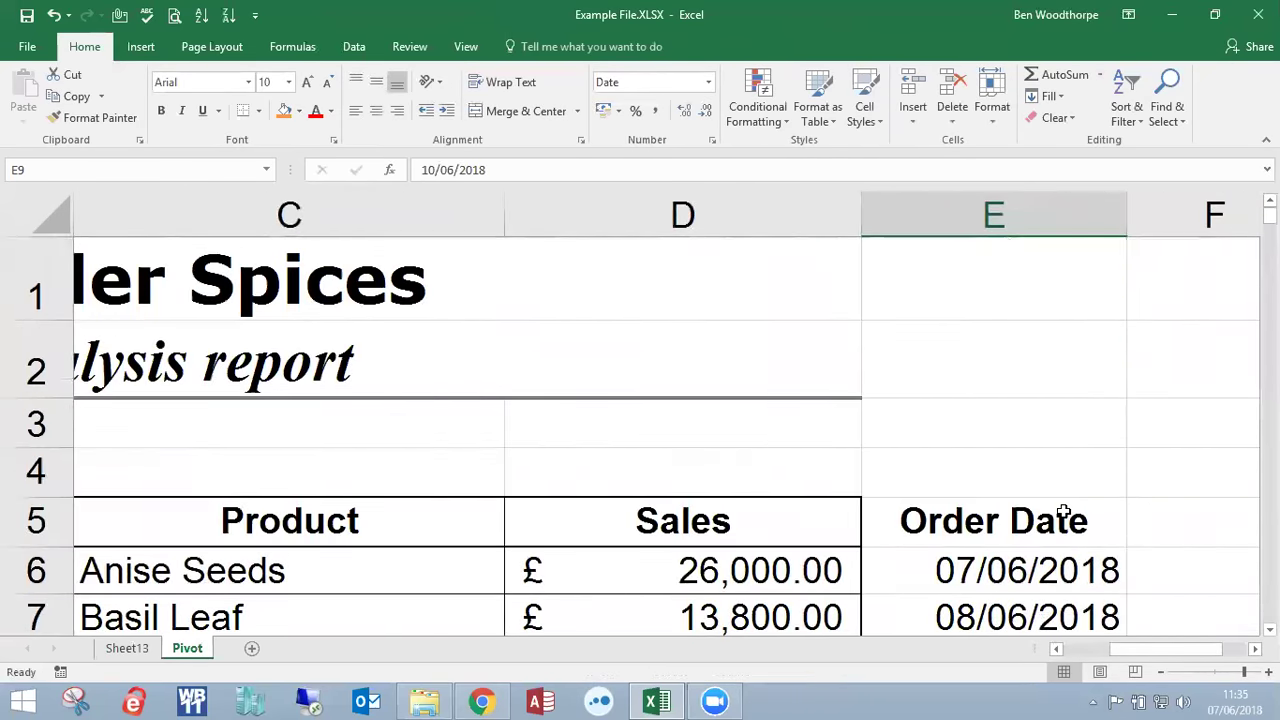
{"action": "scroll", "coordinate": [874, 569], "scroll_direction": "right", "scroll_amount": 2}
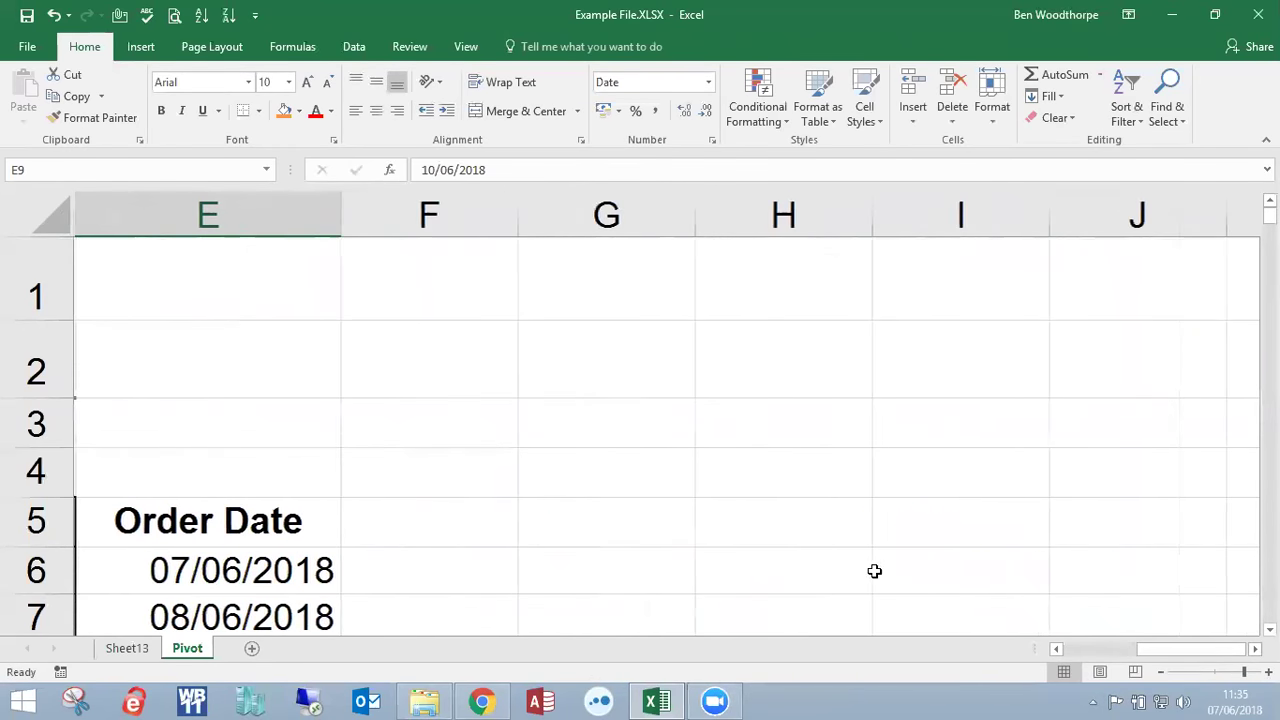
{"action": "scroll", "coordinate": [874, 569], "scroll_direction": "down", "scroll_amount": 1}
{"action": "left_click", "coordinate": [179, 368]}
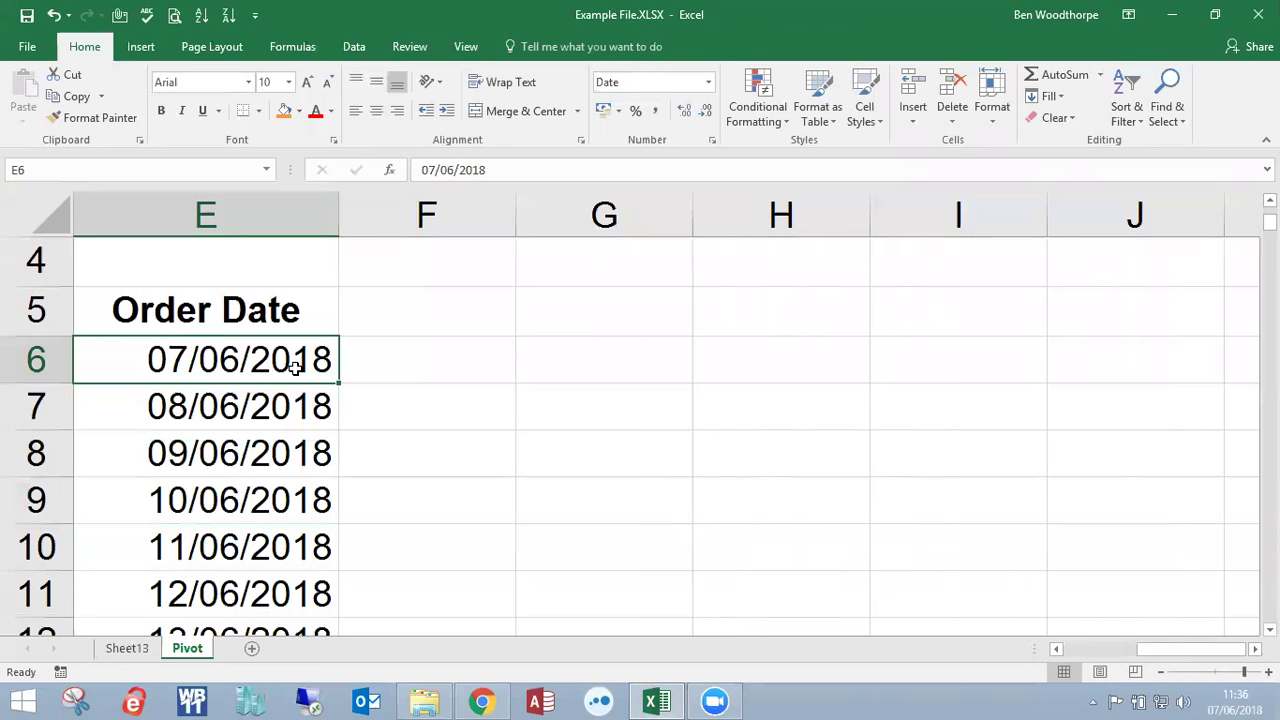
- Enter 07.01.2018 in F6 as an example of a dot-separated date and widen column F to fit it
{"action": "left_click", "coordinate": [432, 369]}
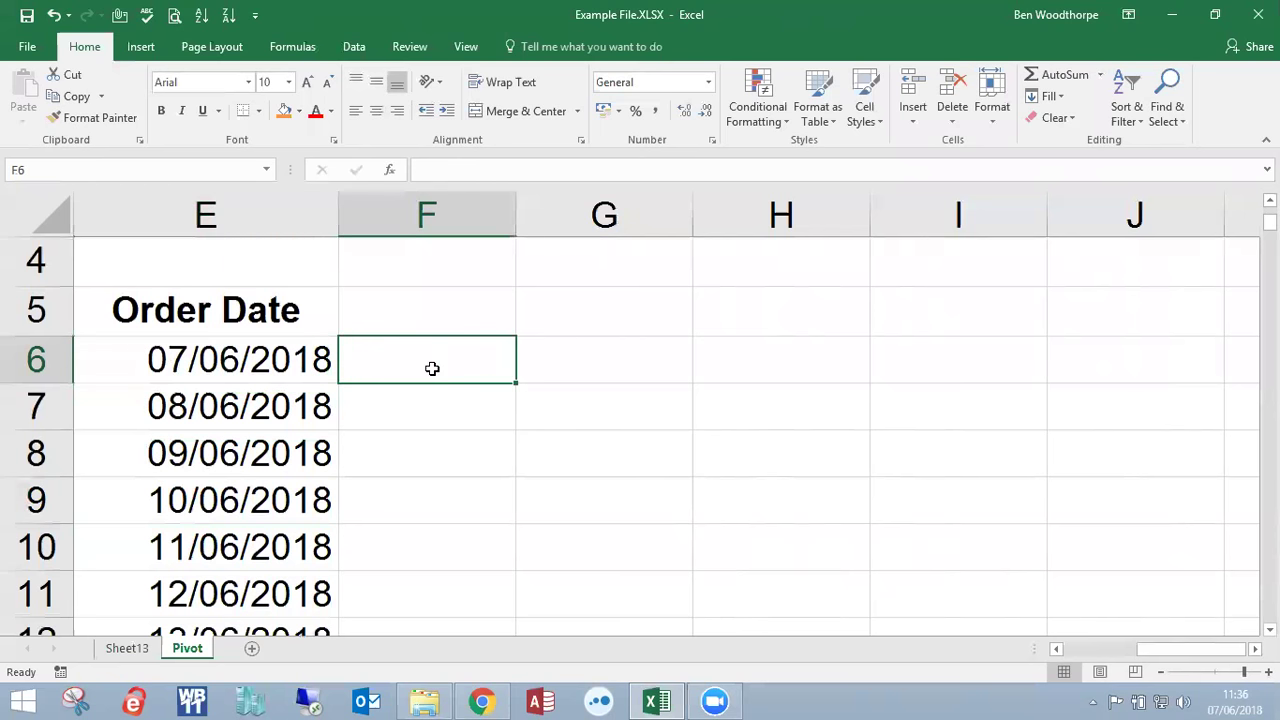
{"action": "type", "text": "07.01/2018"}
{"action": "key", "text": "BackSpace"}
{"action": "key", "text": "BackSpace"}
{"action": "key", "text": "BackSpace"}
{"action": "key", "text": "BackSpace"}
{"action": "key", "text": "BackSpace"}
{"action": "type", "text": ".2018"}
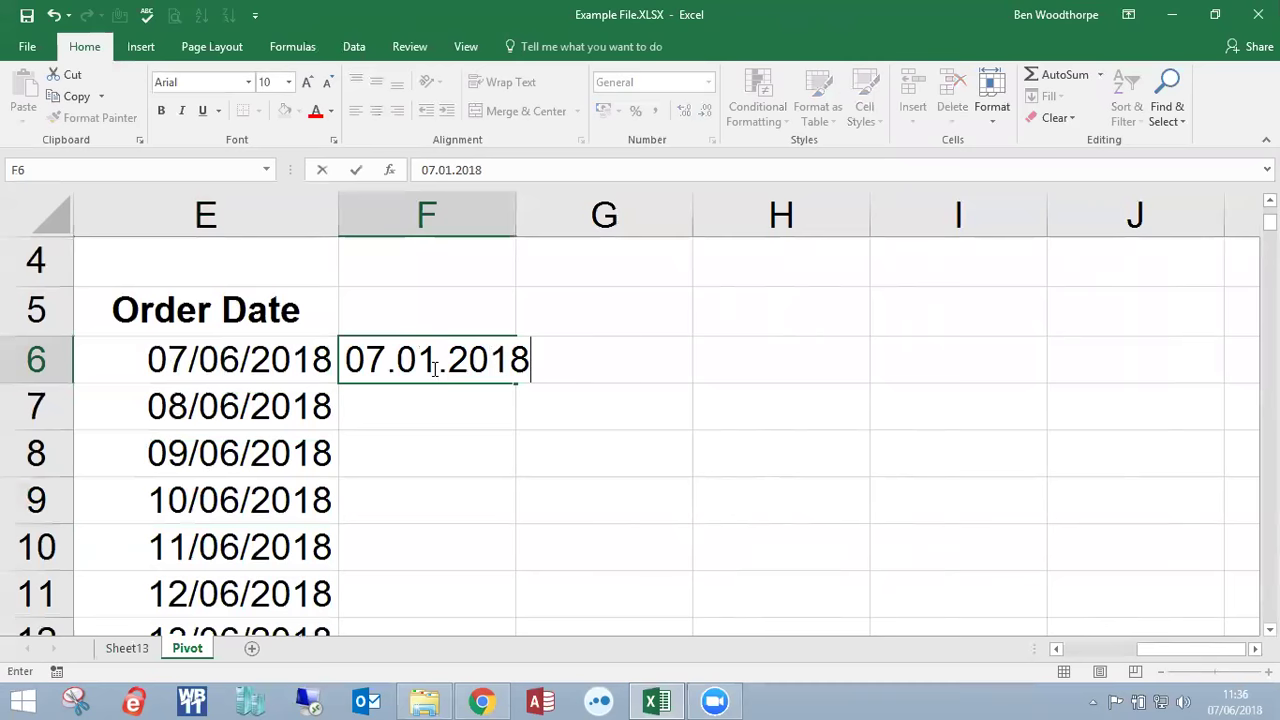
{"action": "key", "text": "Return"}
{"action": "left_click_drag", "start_coordinate": [518, 234], "coordinate": [693, 240]}
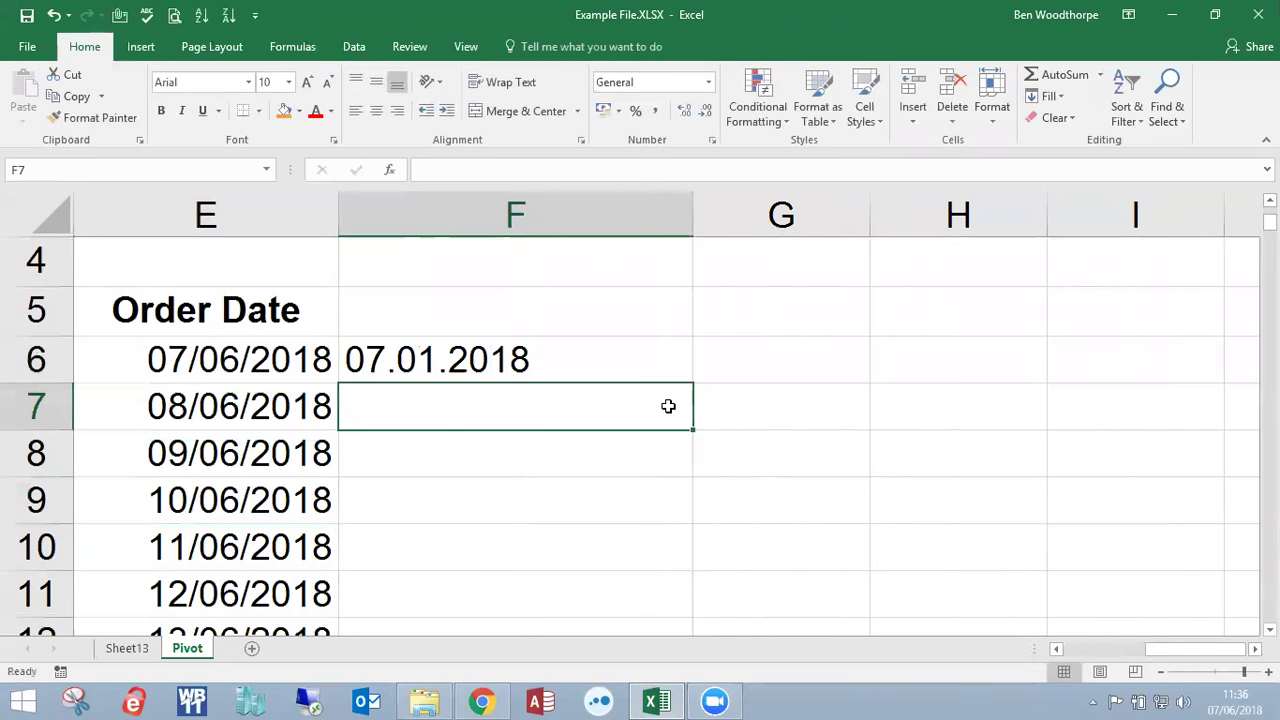
- Replace the order date in E9 with the text xxxx, and undo that entry
{"action": "left_click", "coordinate": [228, 490]}
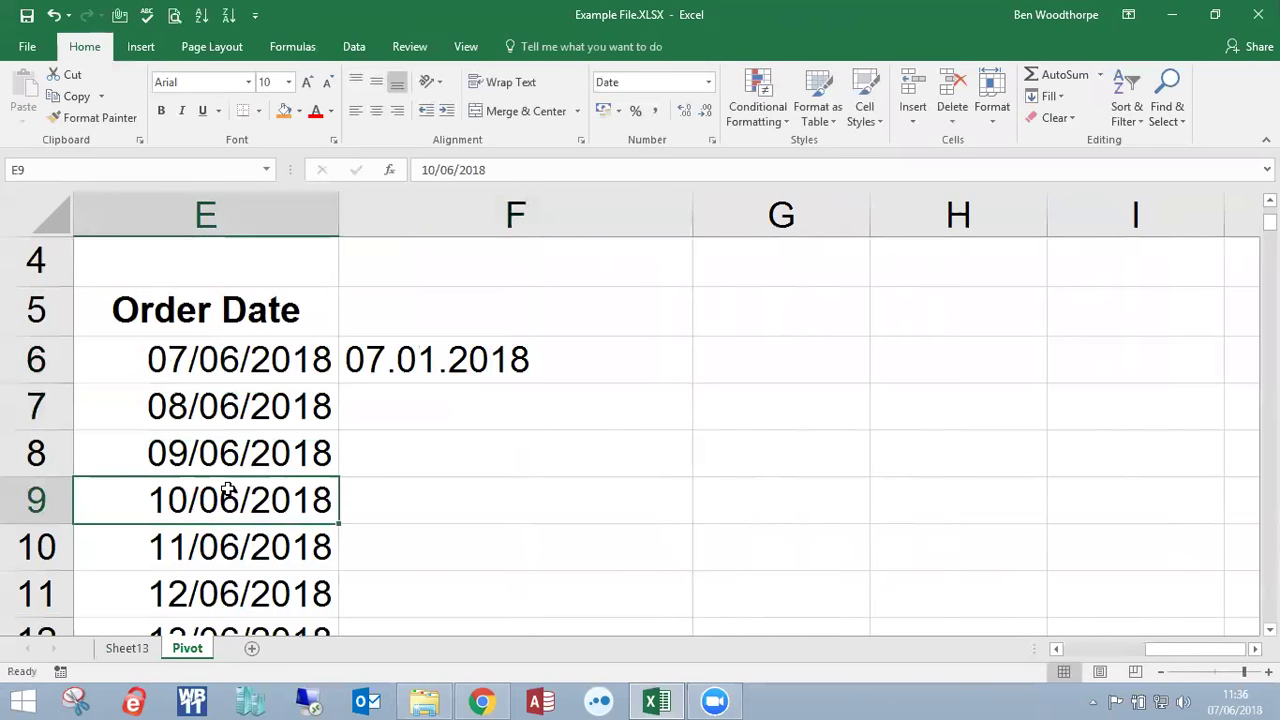
{"action": "type", "text": "xxxx"}
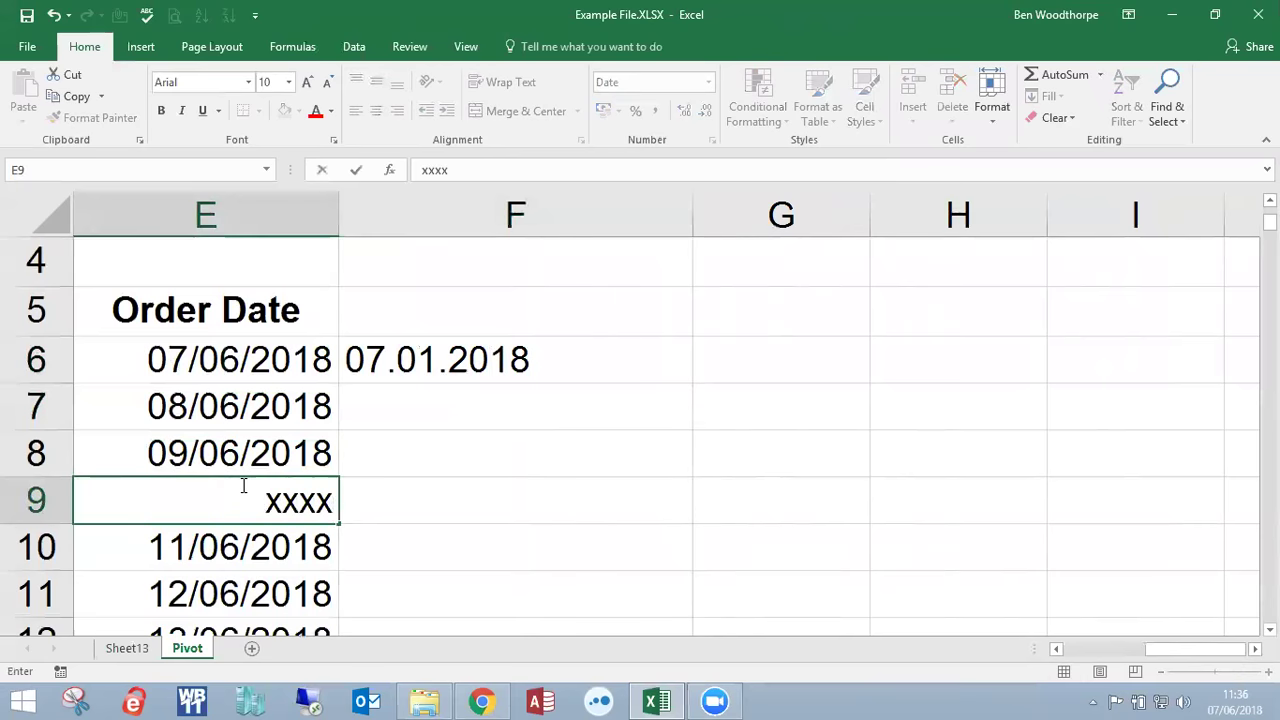
{"action": "key", "text": "Return"}
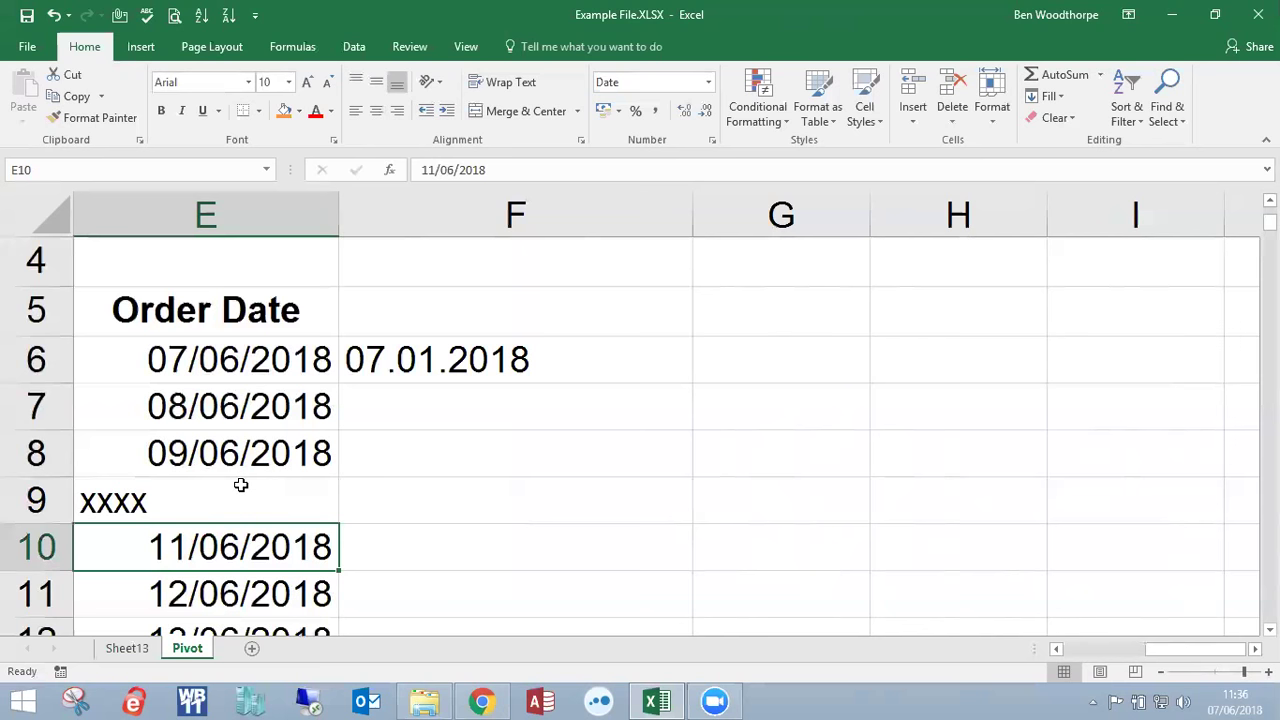
{"action": "key", "text": "ctrl+z"}
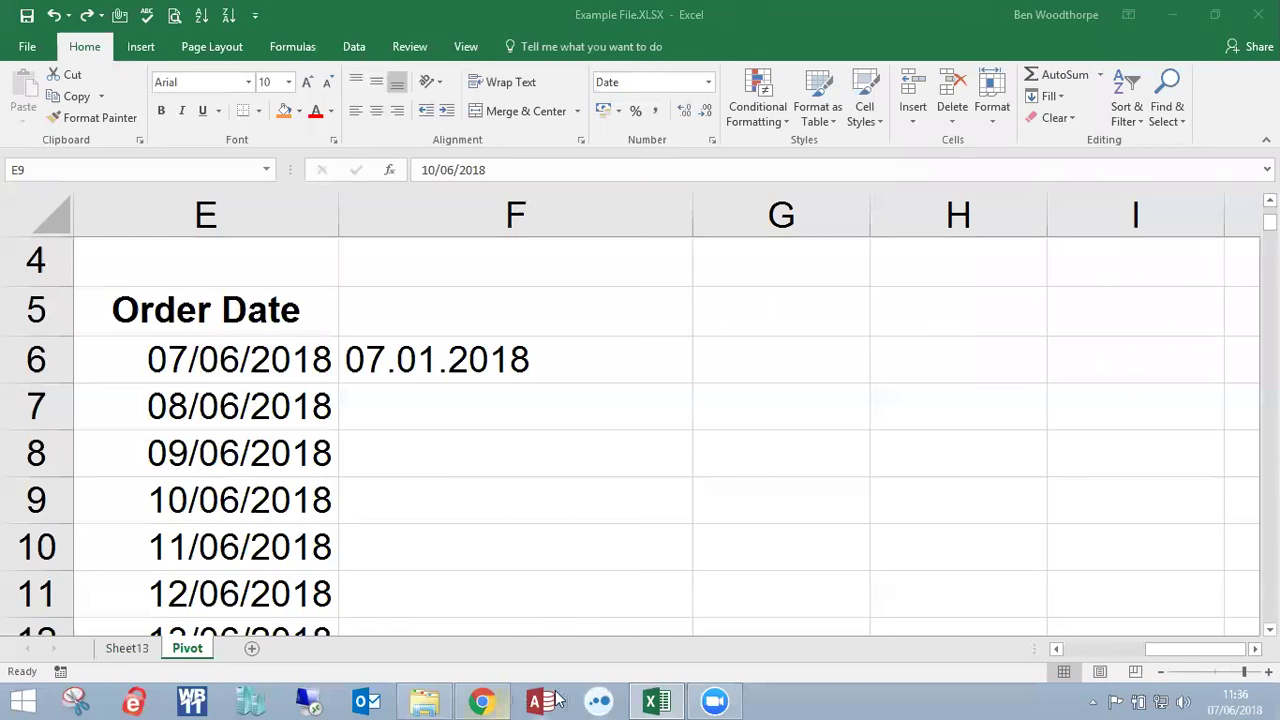
- On Sheet13, remove Order Date and Years from the PivotTable columns and place Region there instead
{"action": "left_click", "coordinate": [133, 652]}
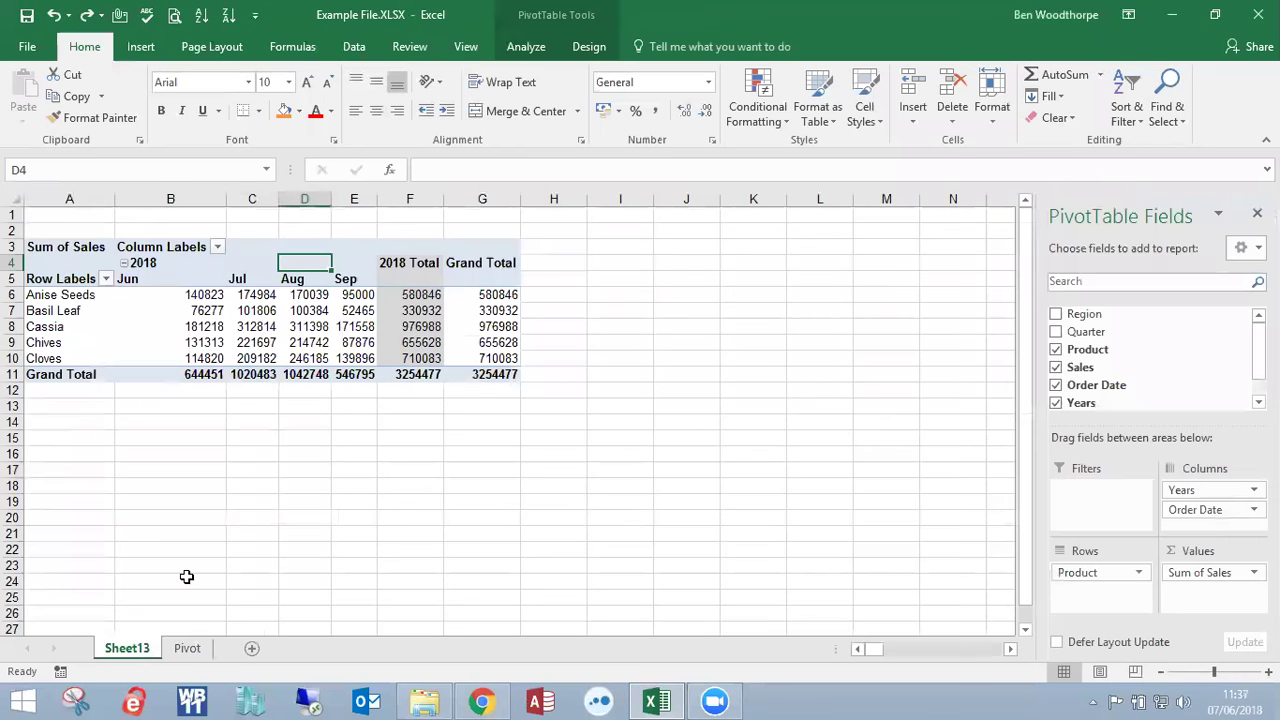
{"action": "left_click_drag", "start_coordinate": [1163, 509], "coordinate": [766, 537]}
{"action": "left_click_drag", "start_coordinate": [1200, 490], "coordinate": [604, 476]}
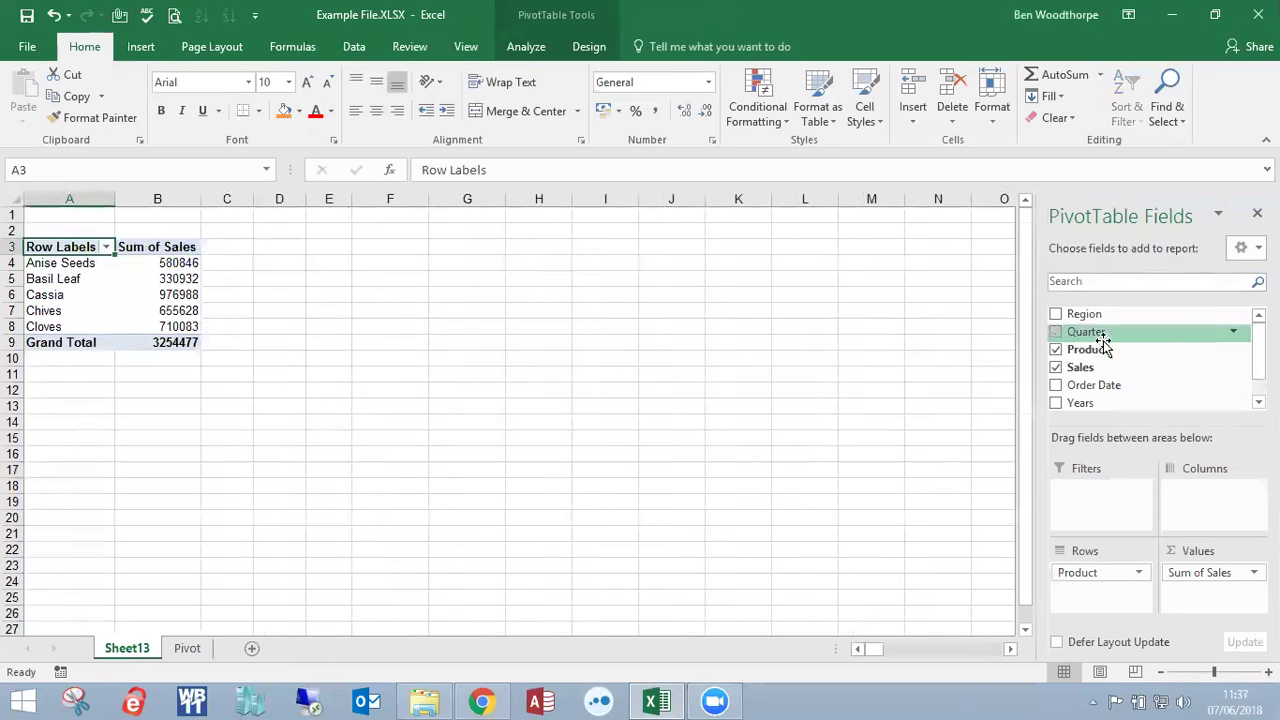
{"action": "left_click_drag", "start_coordinate": [1100, 318], "coordinate": [1180, 500]}
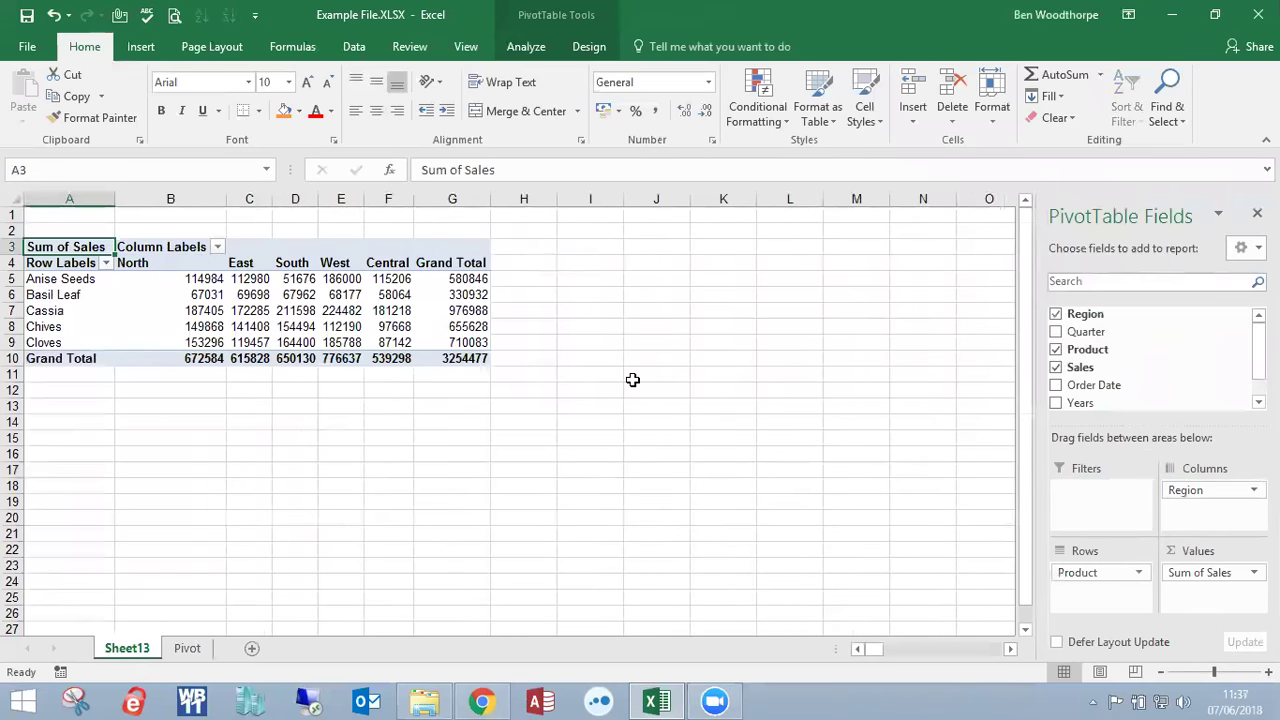
- Insert a Clustered Column PivotChart from the product-by-region PivotTable and enlarge it to about 9 cm high and 17 cm wide
{"action": "mouse_move", "coordinate": [340, 318]}
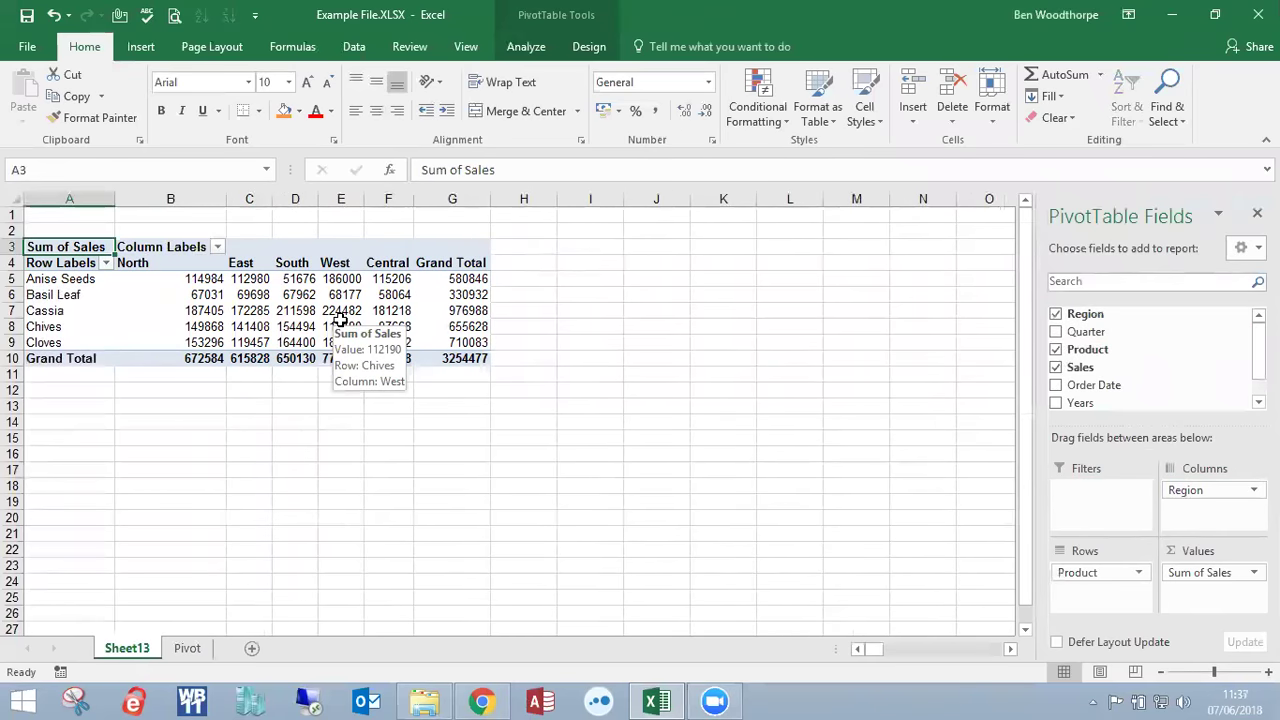
{"action": "left_click", "coordinate": [278, 310]}
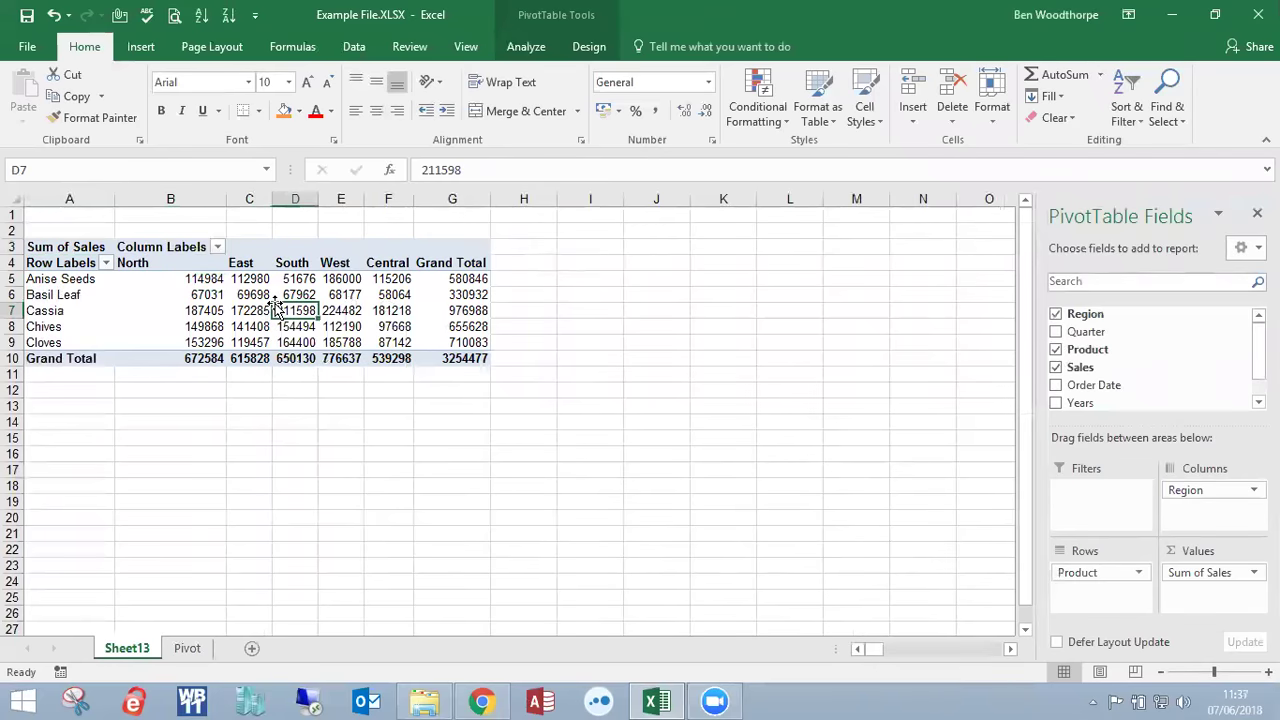
{"action": "left_click", "coordinate": [209, 314]}
{"action": "left_click", "coordinate": [541, 50]}
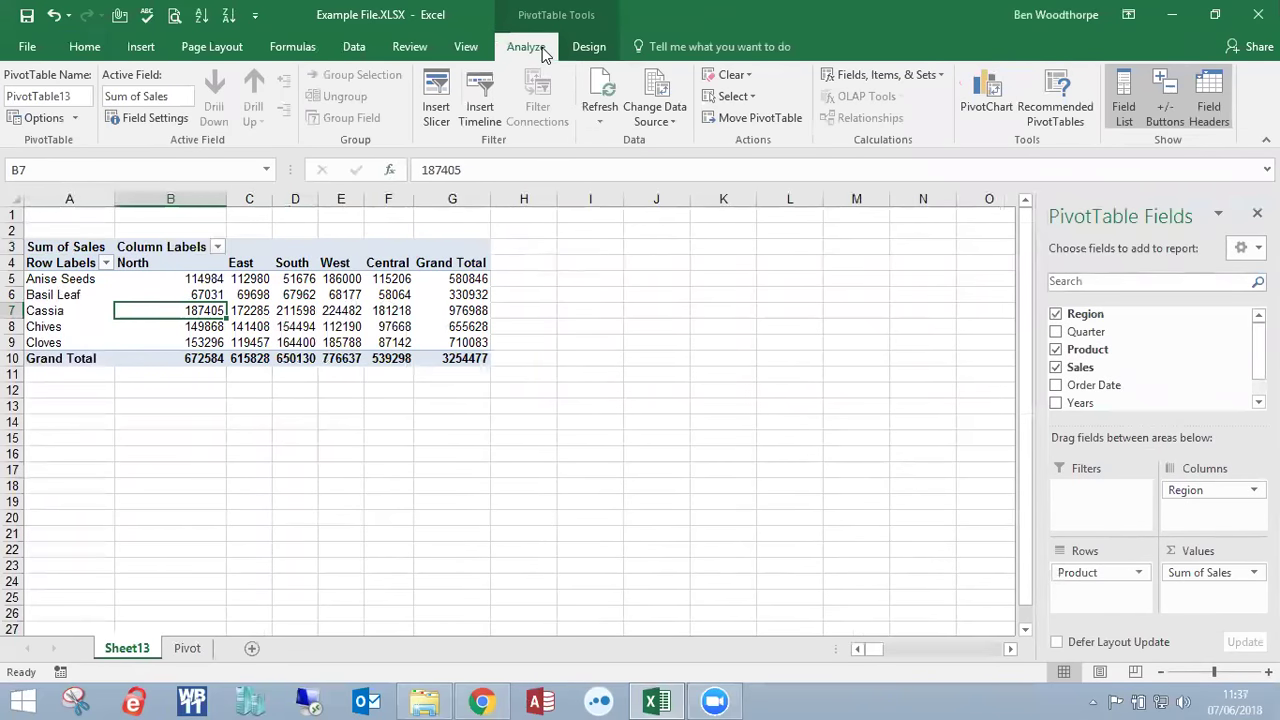
{"action": "left_click", "coordinate": [975, 109]}
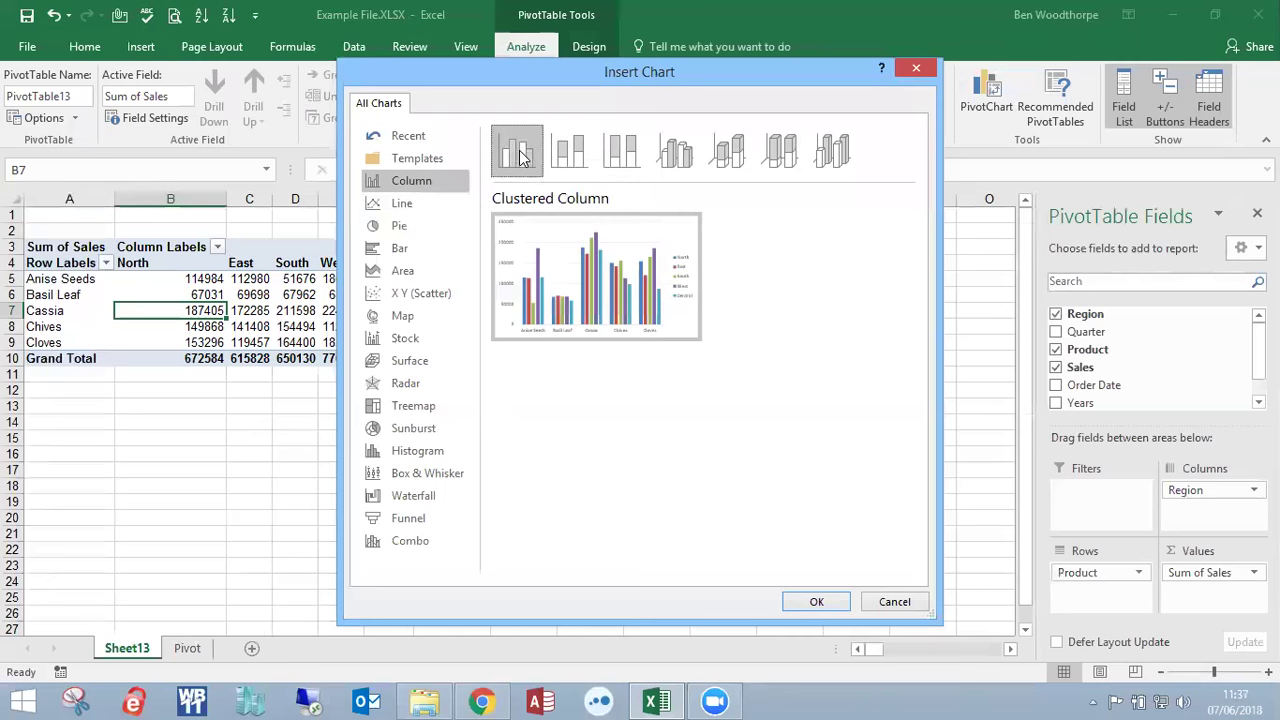
{"action": "left_click", "coordinate": [821, 604]}
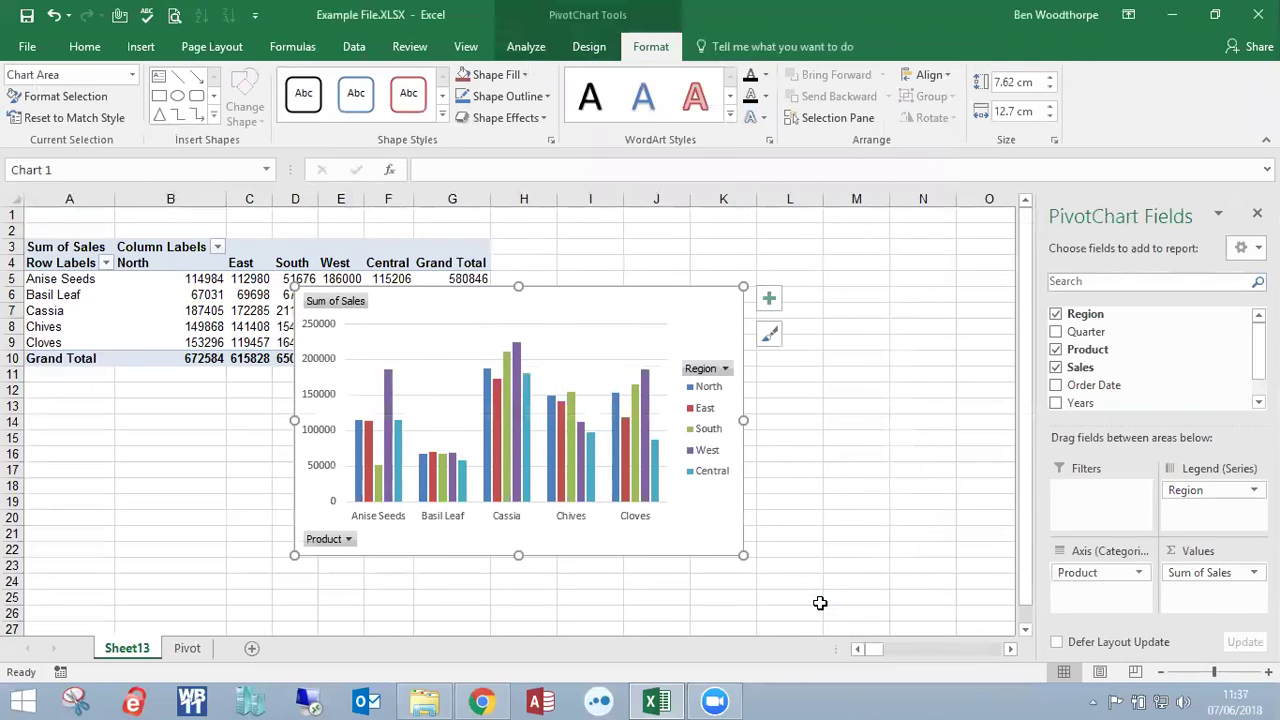
{"action": "mouse_move", "coordinate": [743, 287]}
{"action": "left_mouse_down"}
{"action": "mouse_move", "coordinate": [894, 229]}
{"action": "mouse_move", "coordinate": [770, 314]}
{"action": "left_mouse_up"}
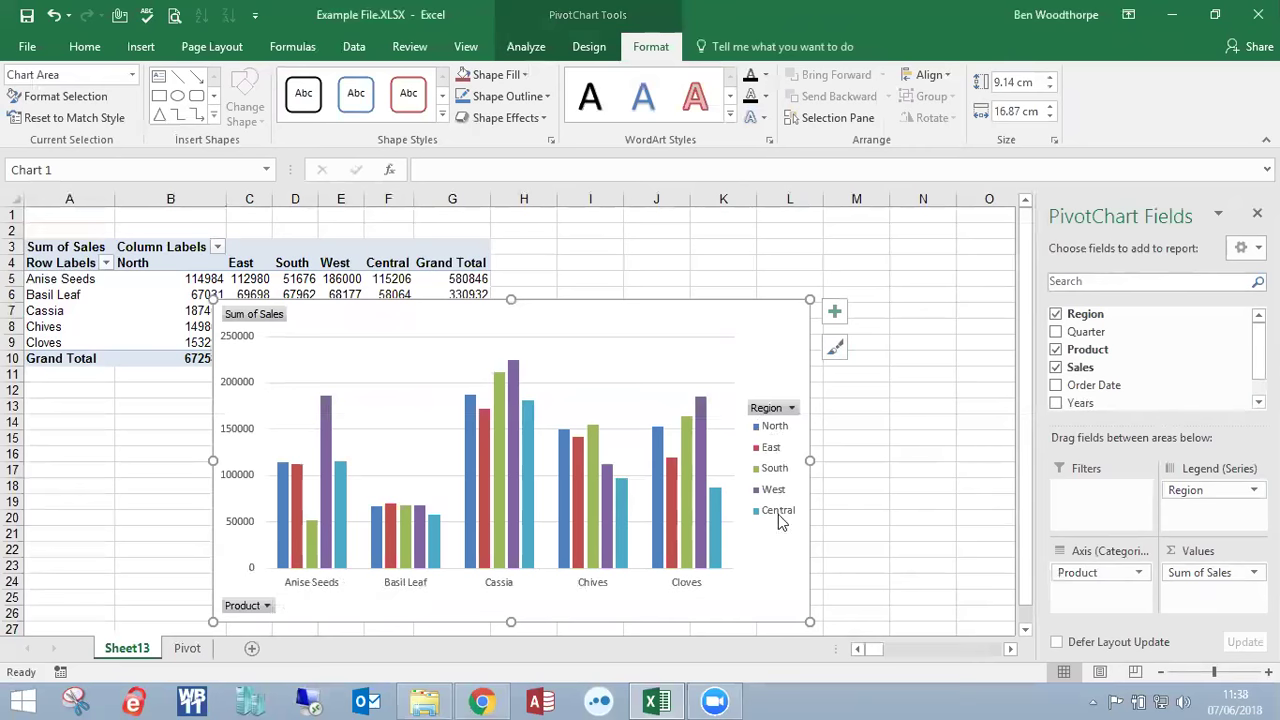
- Remove Product from the PivotChart and move Region from the legend to the axis categories
{"action": "left_click_drag", "start_coordinate": [1077, 572], "coordinate": [965, 562]}
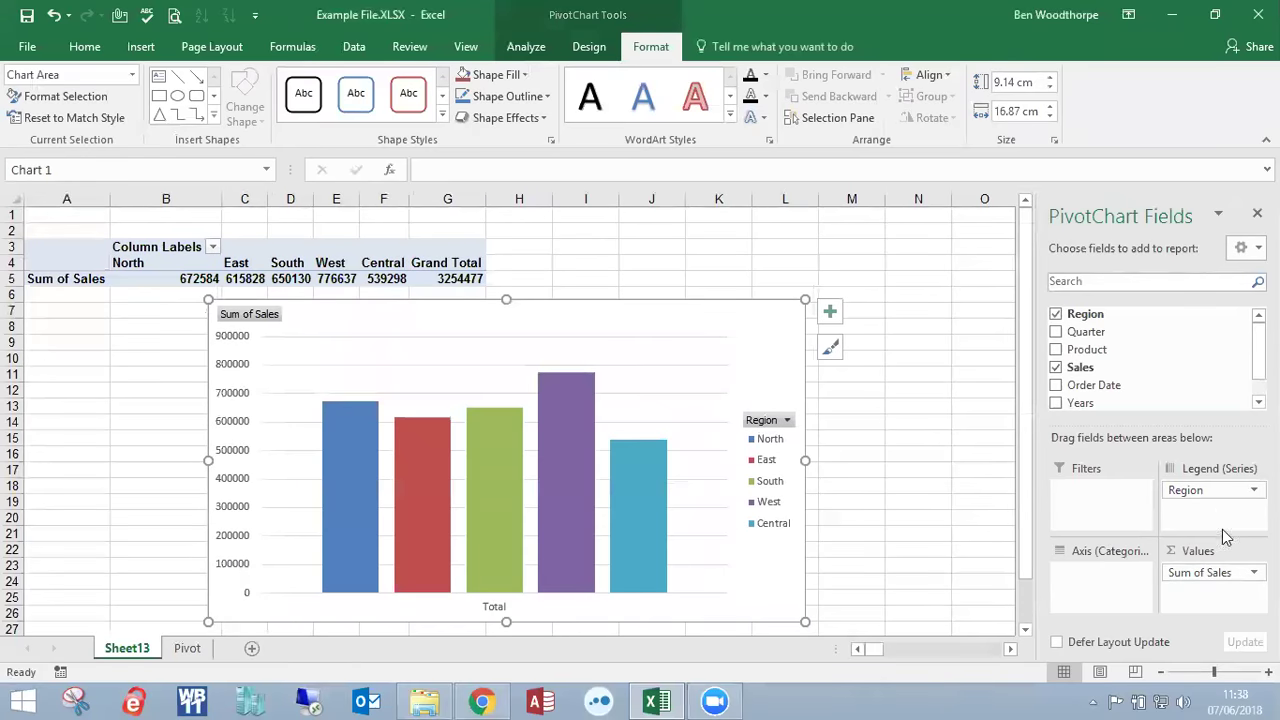
{"action": "left_click_drag", "start_coordinate": [1207, 500], "coordinate": [1100, 572]}
{"action": "left_click_drag", "start_coordinate": [1087, 349], "coordinate": [905, 527]}
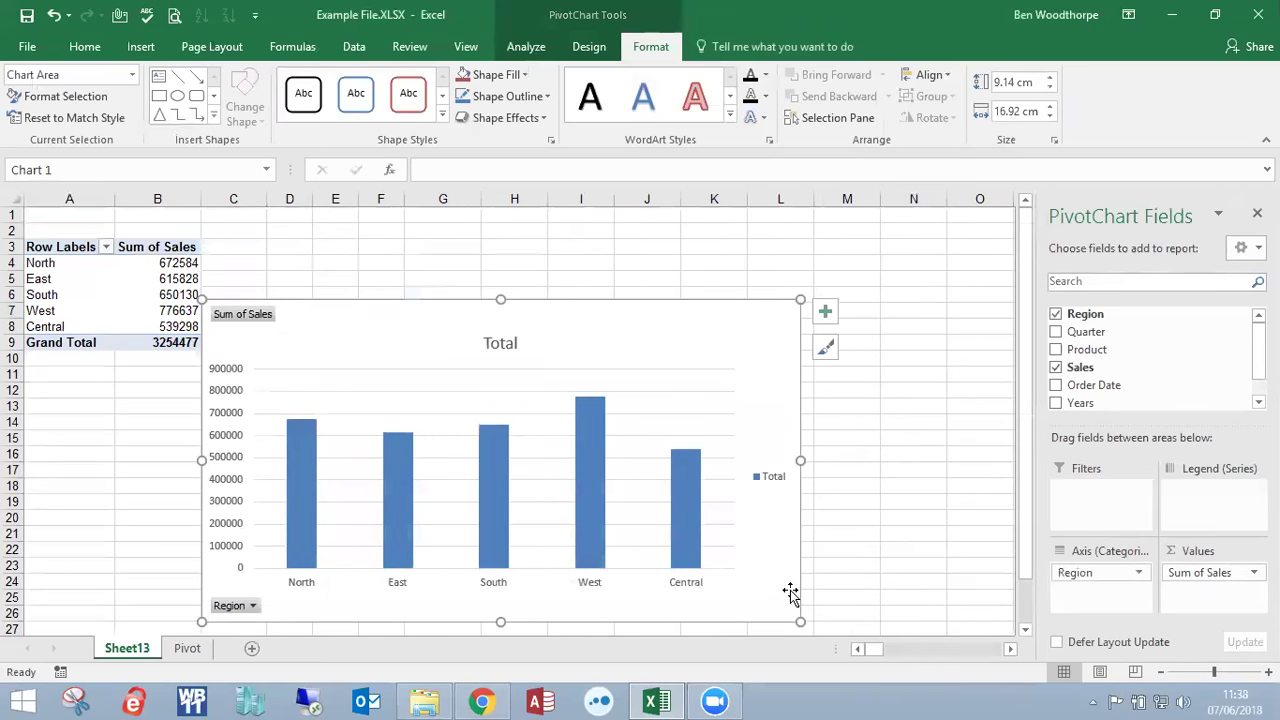
- Add Quarter to the PivotChart as the legend series, and move it to the axis categories below Region
{"action": "left_click_drag", "start_coordinate": [1086, 331], "coordinate": [1182, 500]}
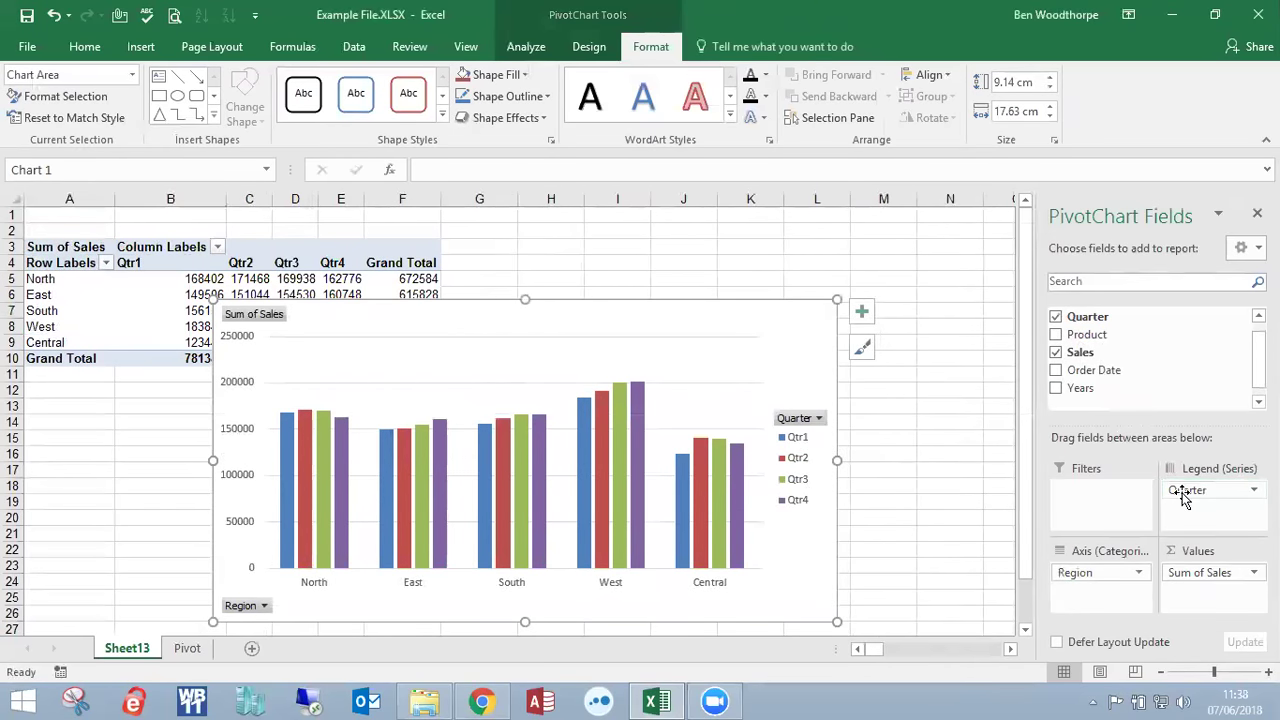
{"action": "left_click_drag", "start_coordinate": [1182, 500], "coordinate": [1088, 600]}
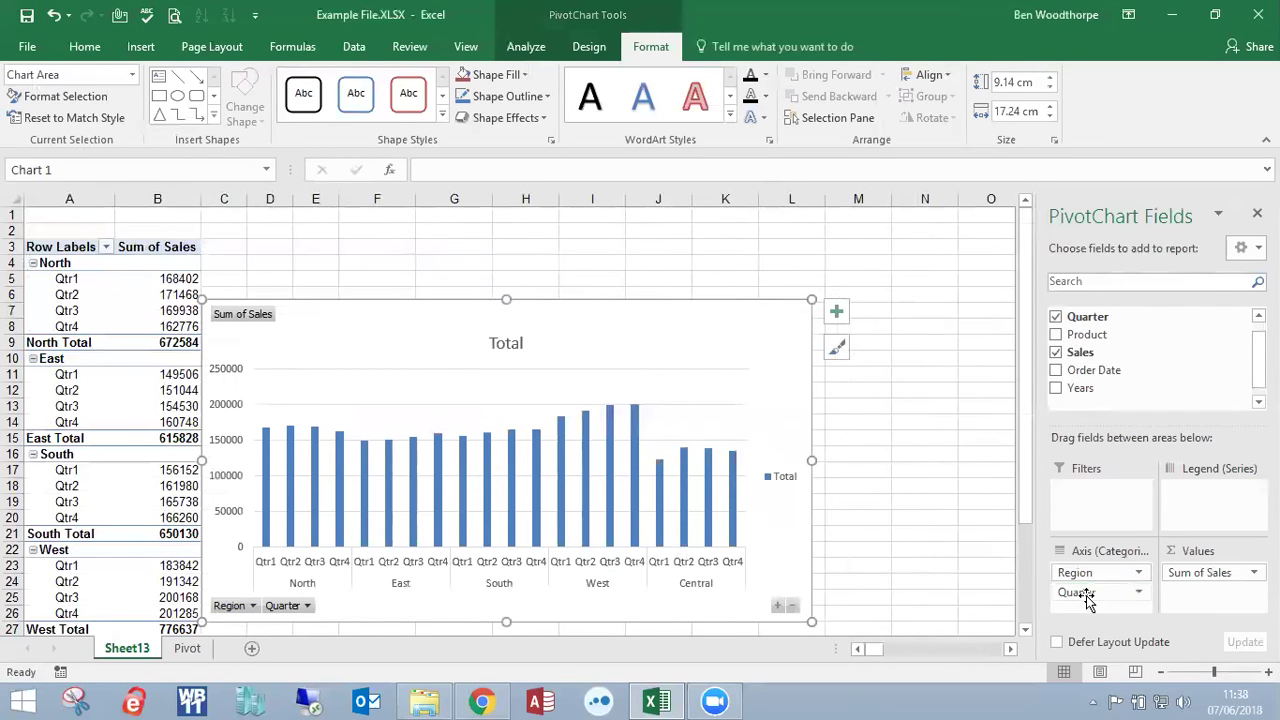
- Shift the PivotChart slightly upward on Sheet13 and delete it
{"action": "left_click_drag", "start_coordinate": [616, 329], "coordinate": [627, 300]}
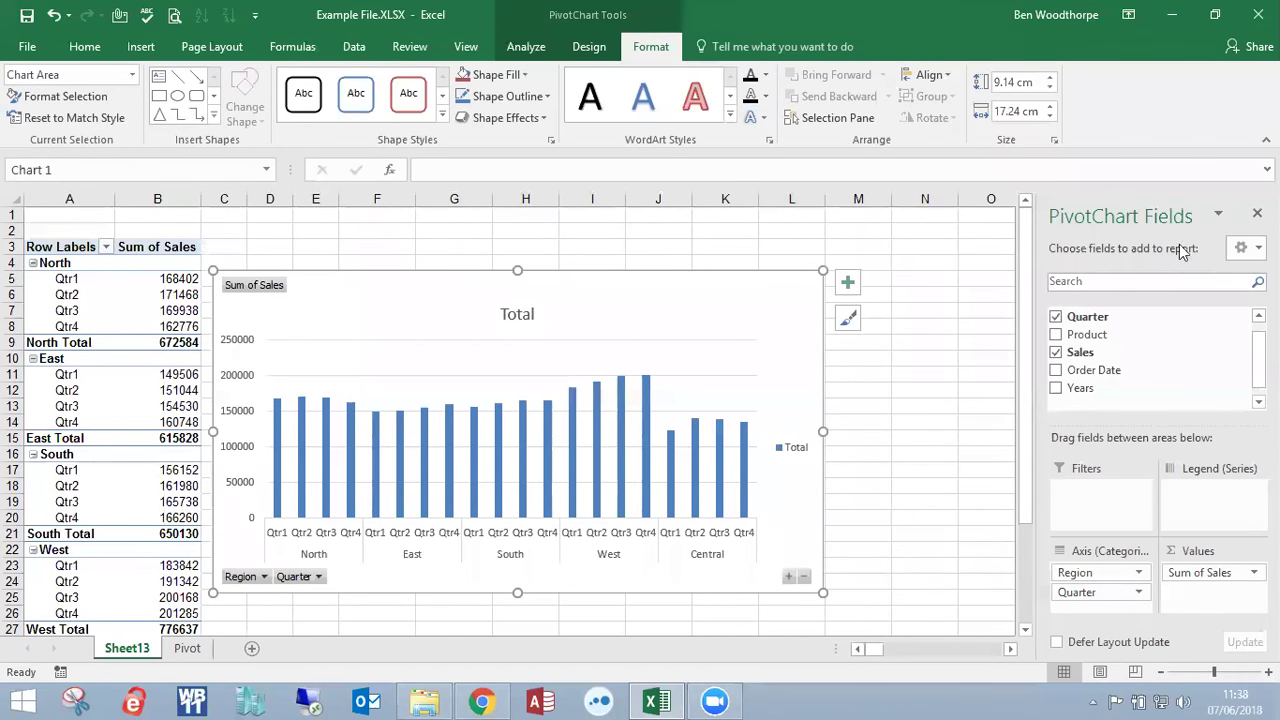
{"action": "key", "text": "Delete"}
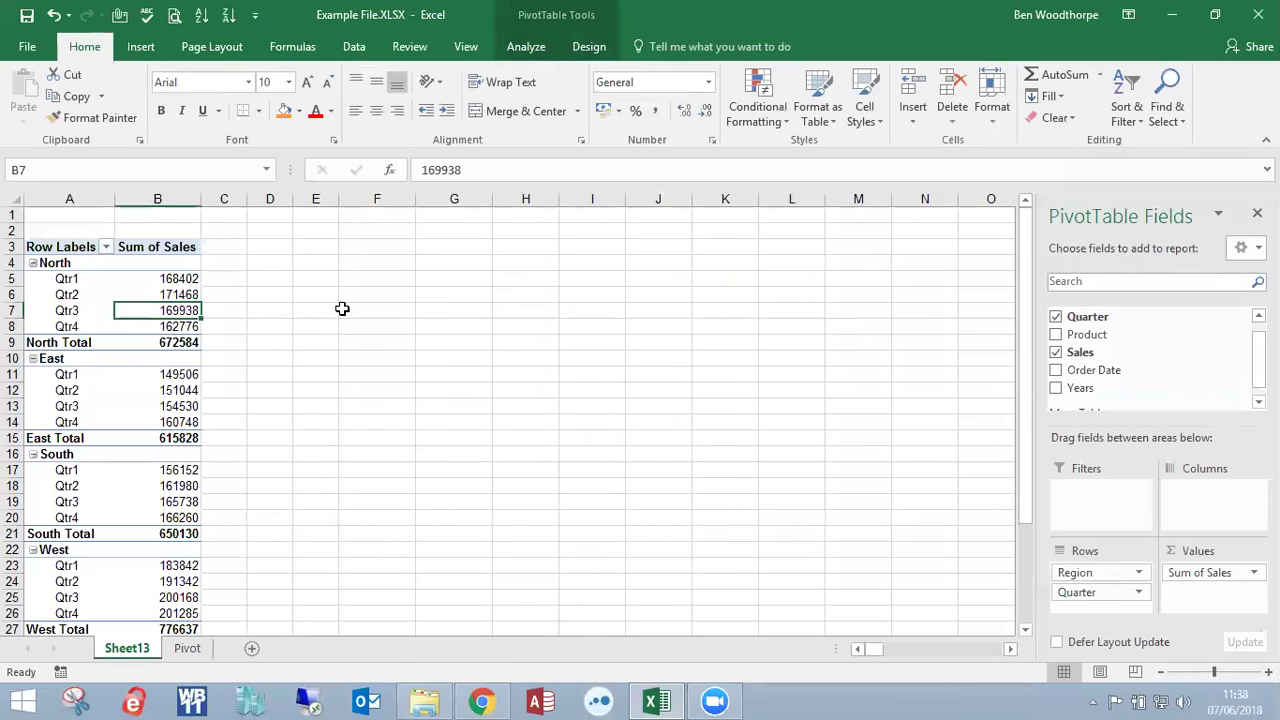
{"action": "left_click", "coordinate": [526, 46]}
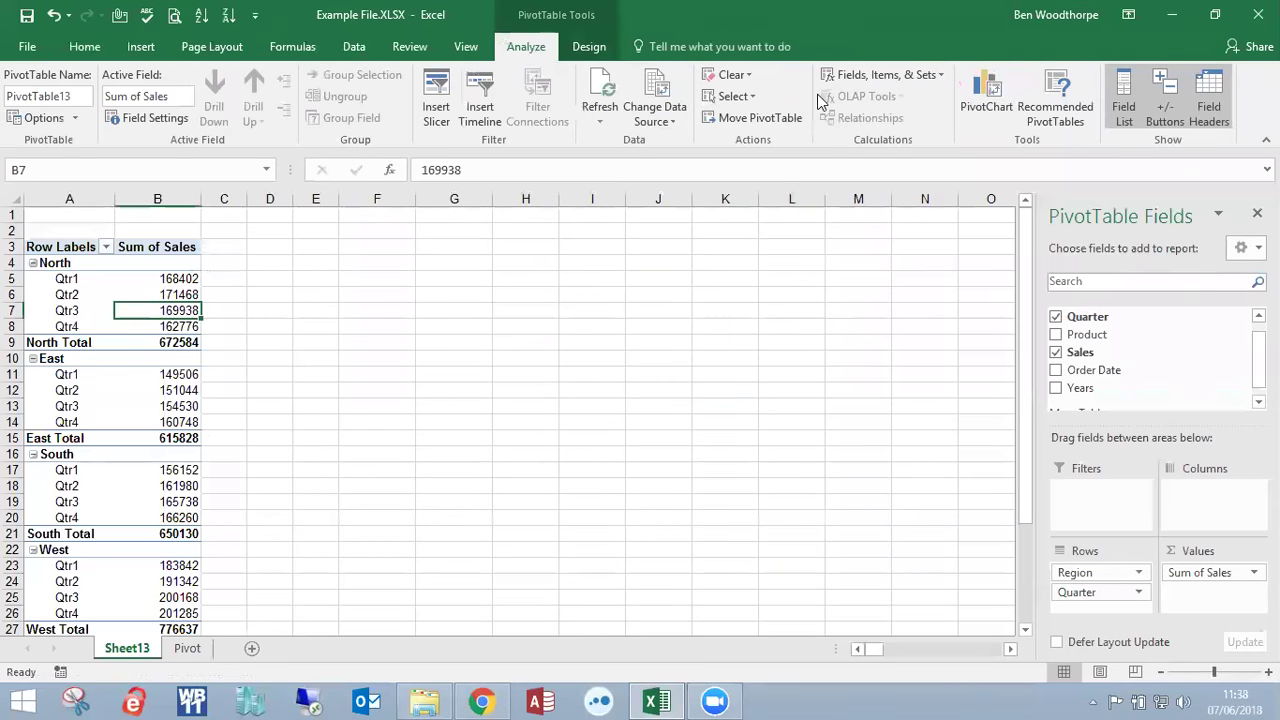
{"action": "left_click", "coordinate": [986, 100]}
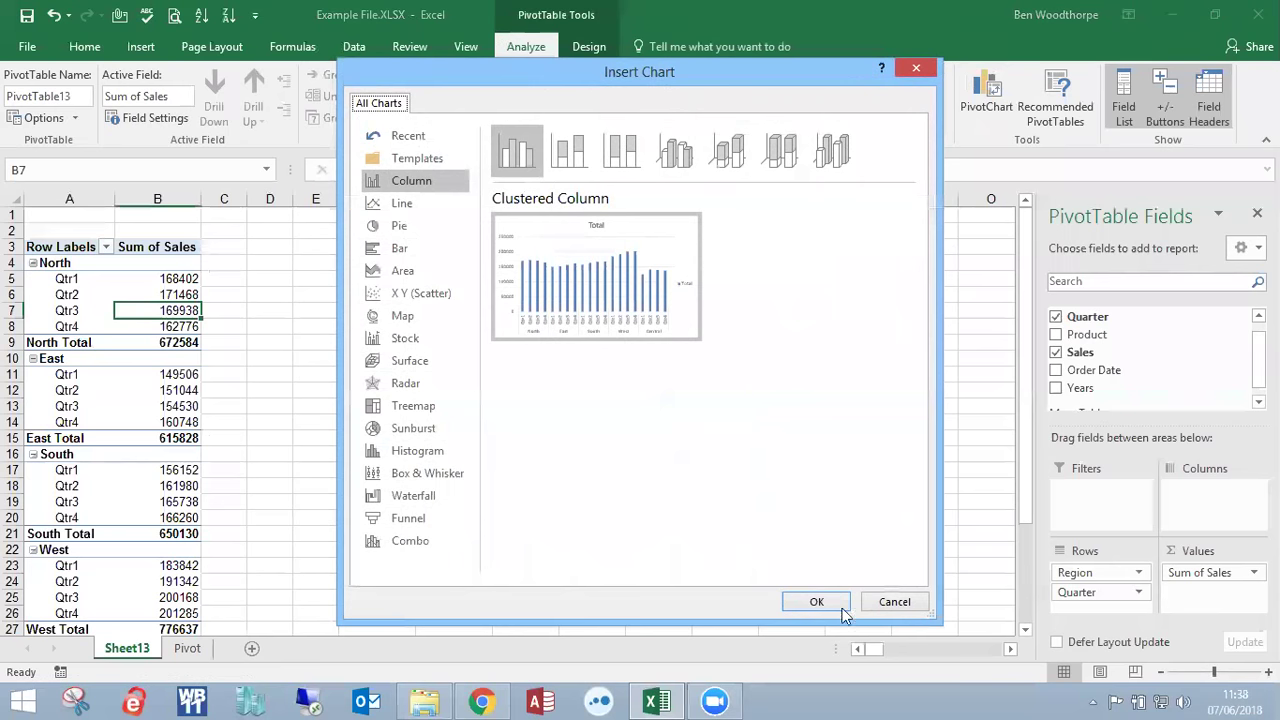
{"action": "left_click", "coordinate": [895, 602]}
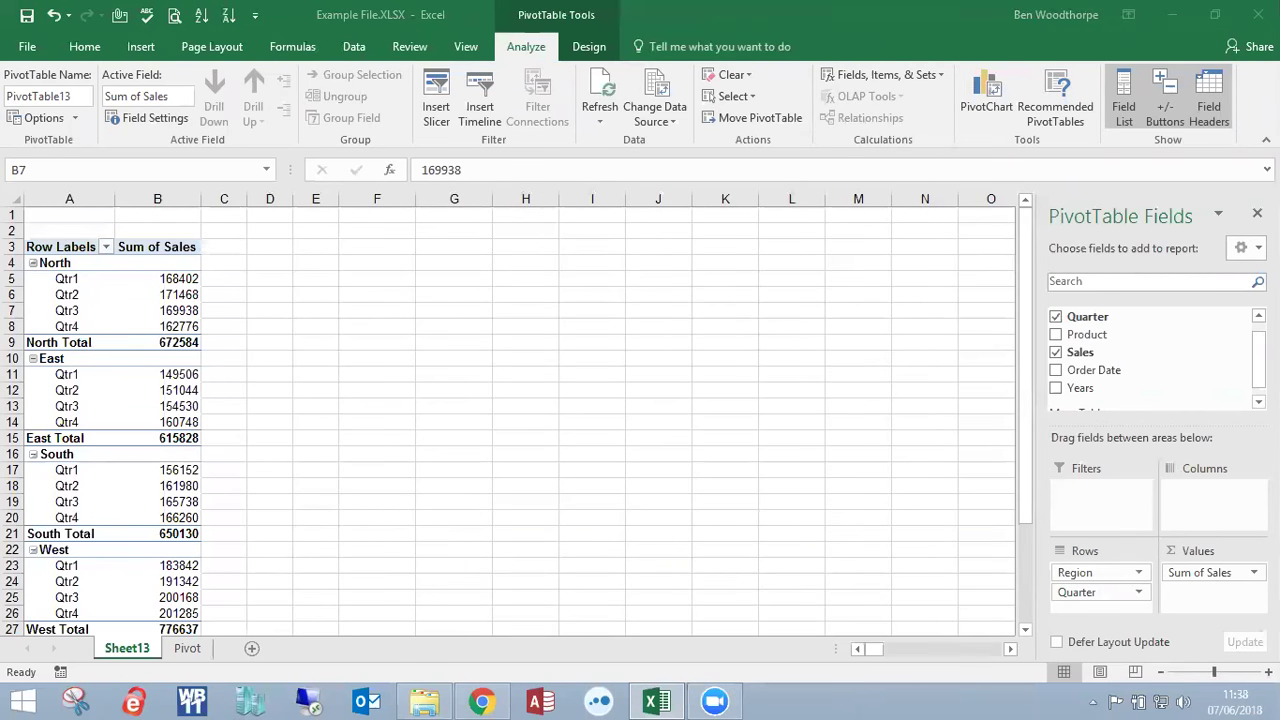
- Move Quarter from the rows to the columns of the PivotTable, leaving Region as the only row field
{"action": "left_click", "coordinate": [128, 318]}
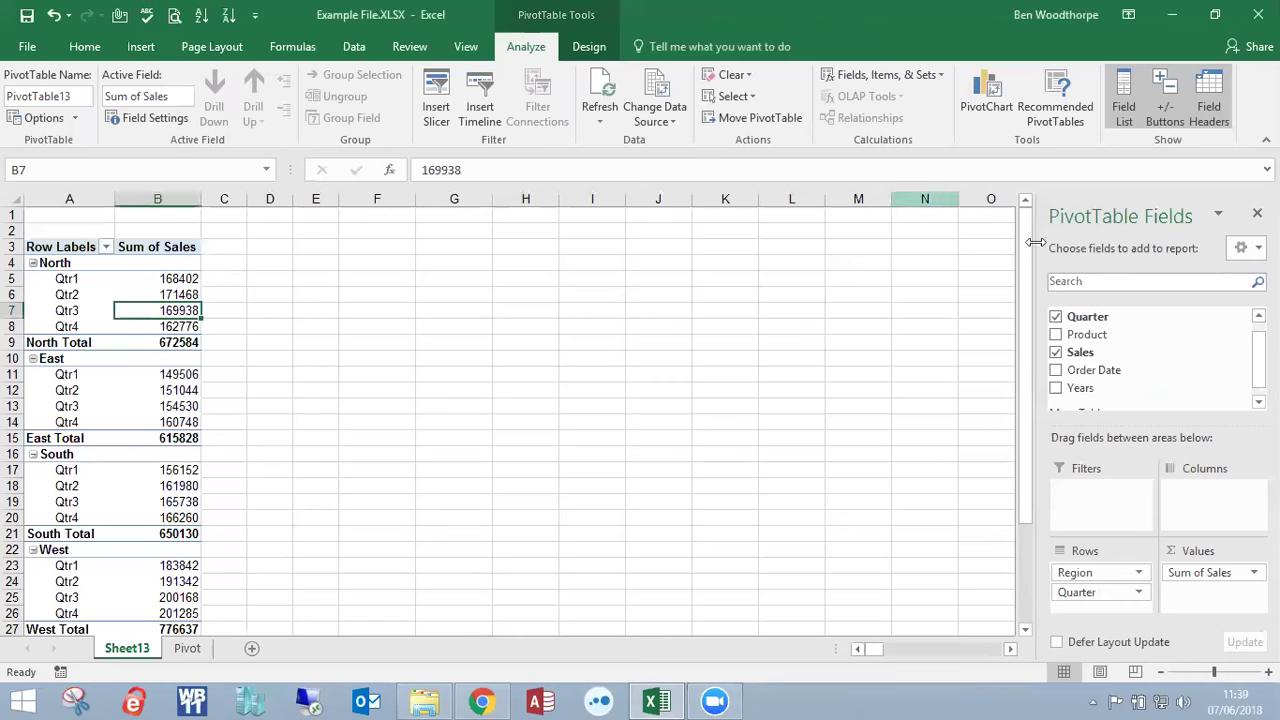
{"action": "left_click_drag", "start_coordinate": [1128, 590], "coordinate": [1195, 490]}
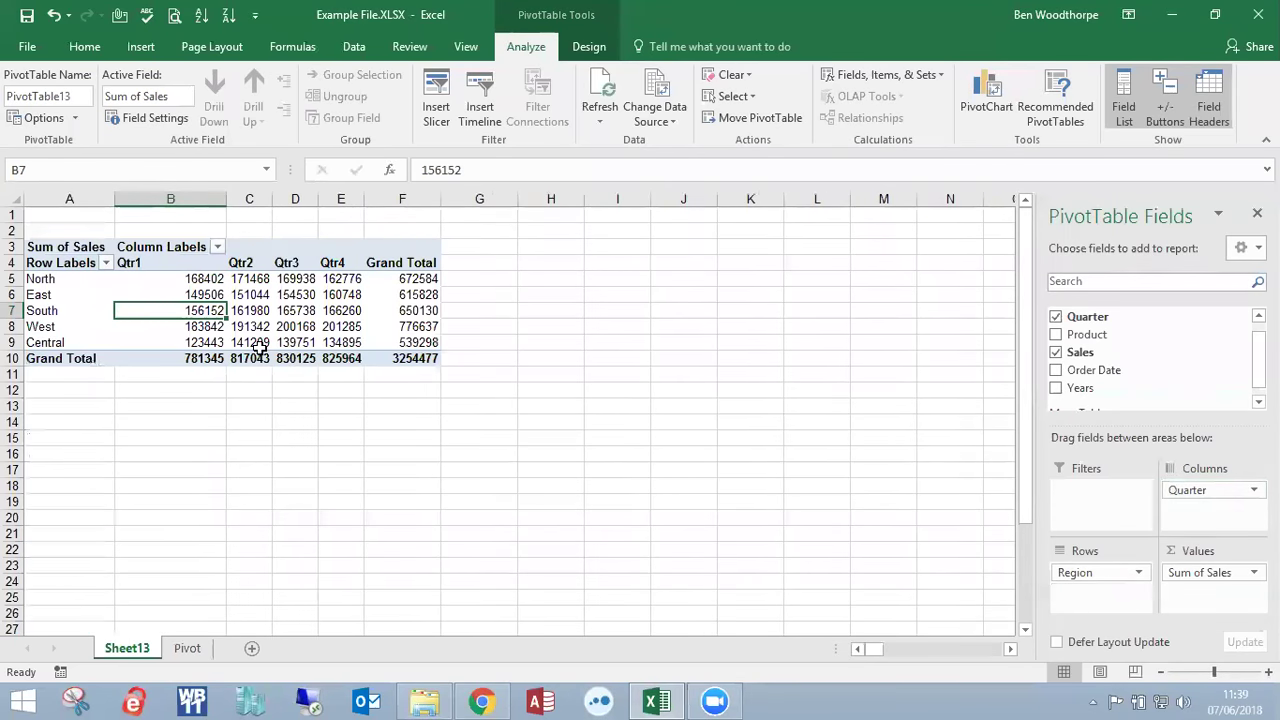
- On the Pivot sheet, replace the region in A6 of the source data with Manchester
{"action": "left_click", "coordinate": [187, 648]}
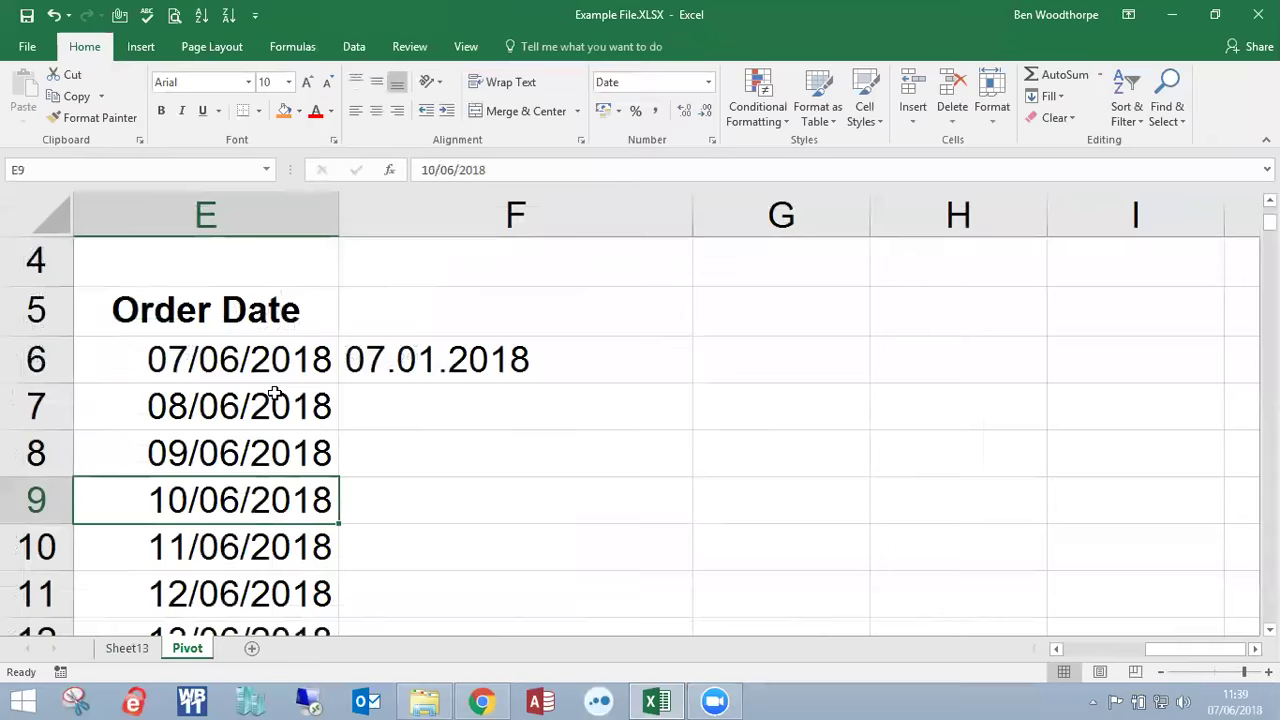
{"action": "scroll", "coordinate": [820, 543], "scroll_direction": "down", "scroll_amount": 5}
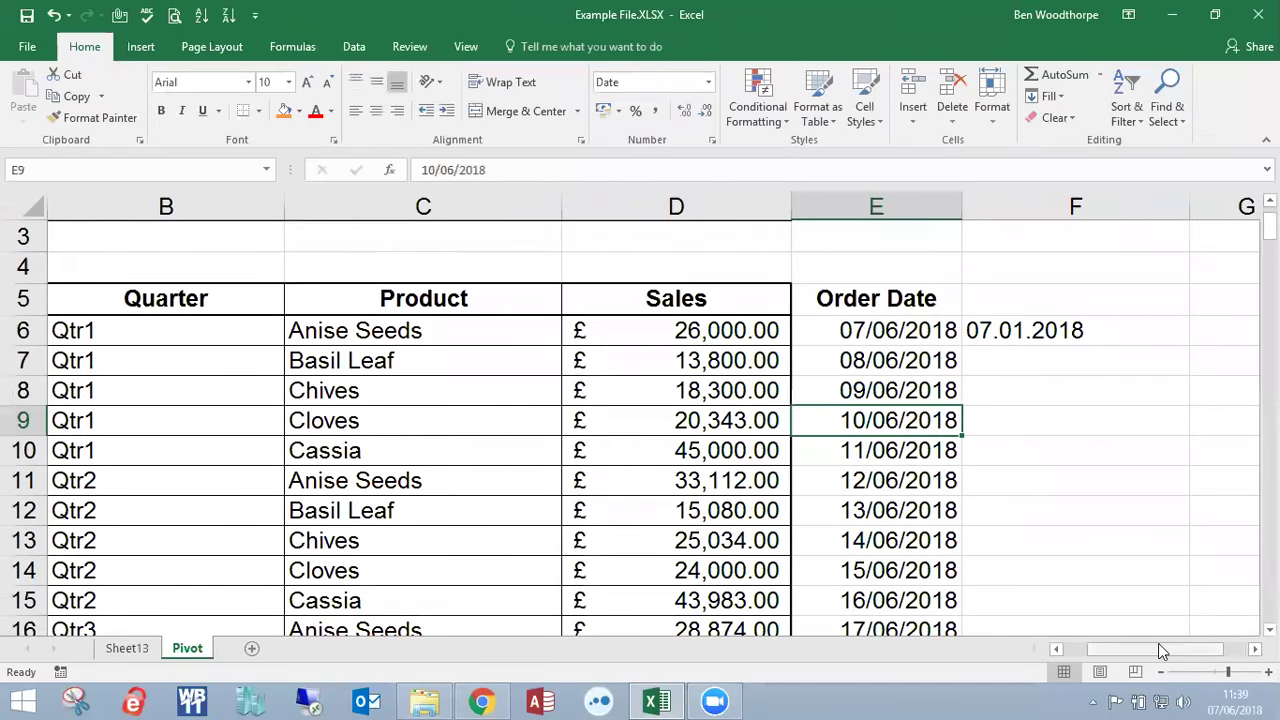
{"action": "left_click_drag", "start_coordinate": [1160, 650], "coordinate": [1134, 650]}
{"action": "left_click", "coordinate": [209, 337]}
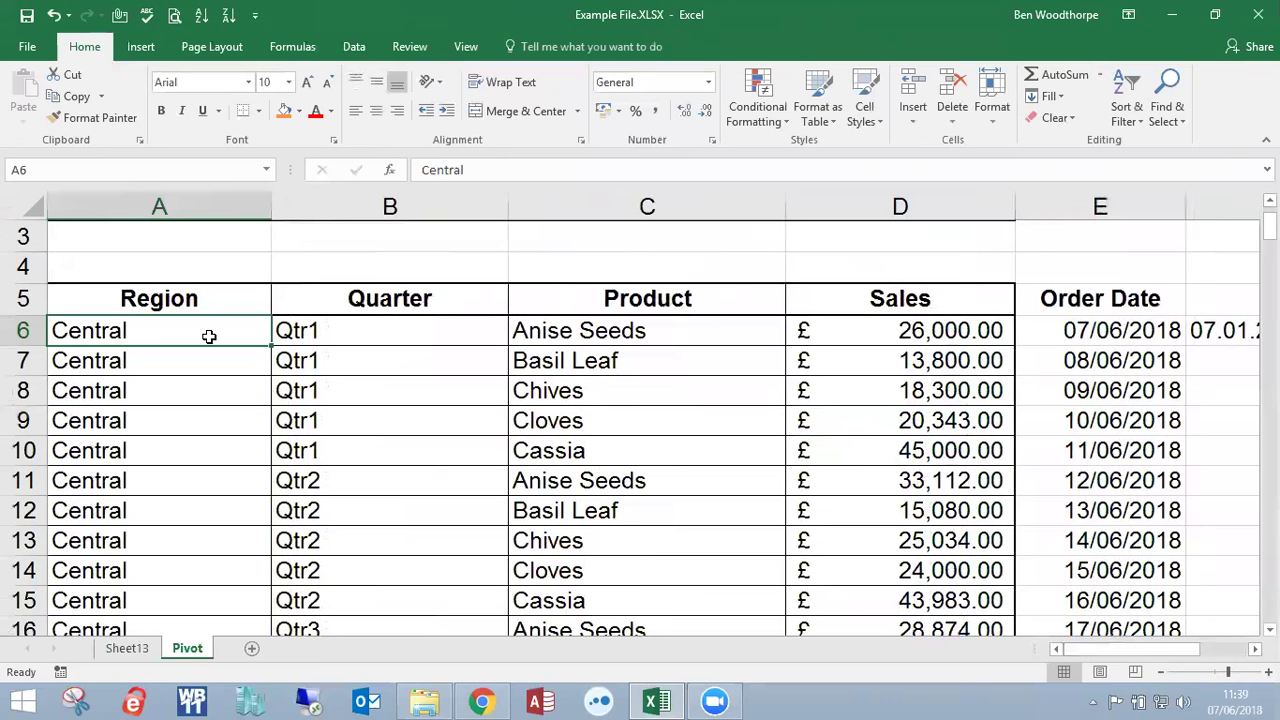
{"action": "type", "text": "Manchester"}
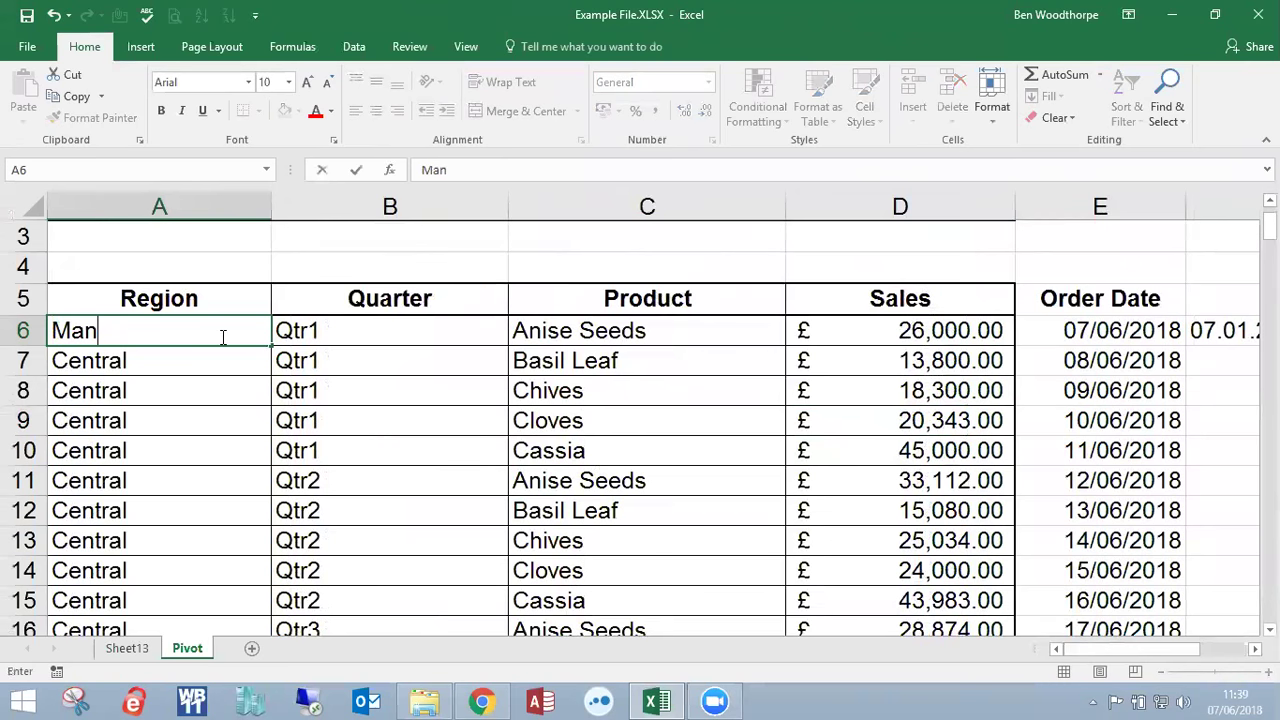
- Replace the region in A9 of the source data with Liverpool
{"action": "key", "text": "Down"}
{"action": "key", "text": "Down"}
{"action": "key", "text": "Down"}
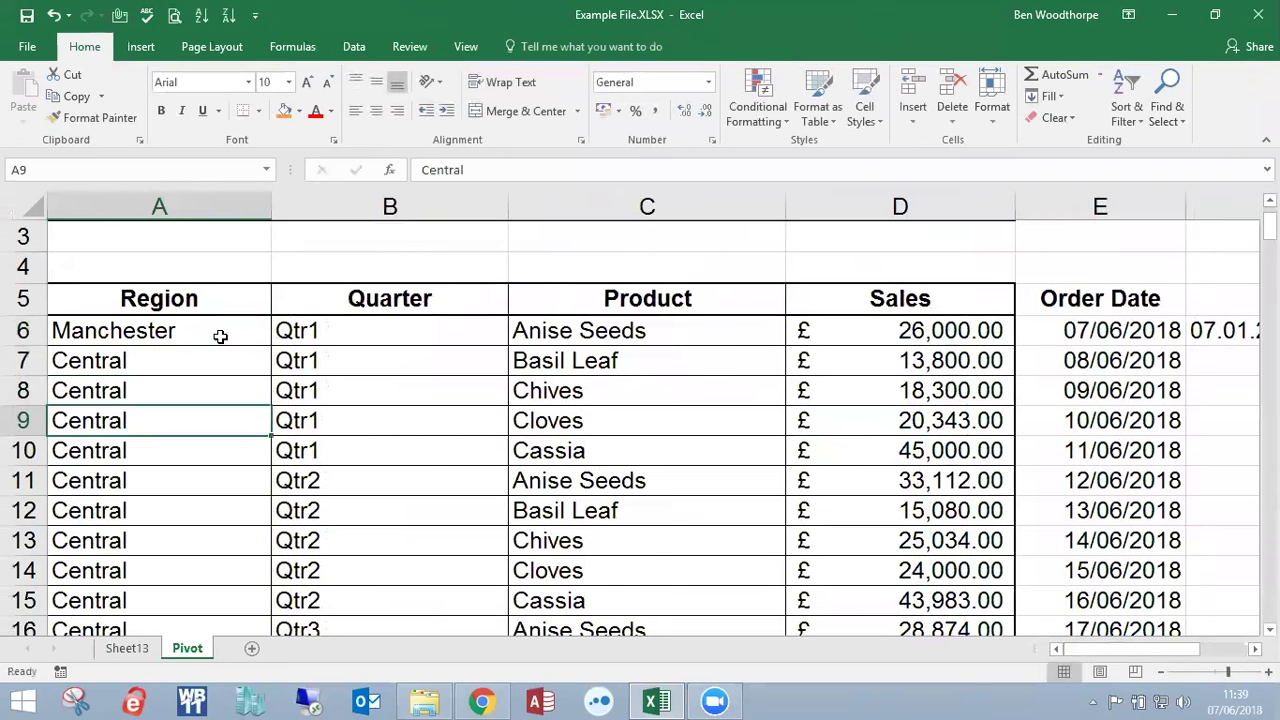
{"action": "type", "text": "Livel"}
{"action": "key", "text": "BackSpace"}
{"action": "type", "text": "rpool"}
{"action": "key", "text": "ctrl+Return"}
- Replace the region in A11 with Derby and fill it down to A13
{"action": "key", "text": "Down"}
{"action": "key", "text": "Down"}
{"action": "type", "text": "Derby"}
{"action": "key", "text": "Return"}
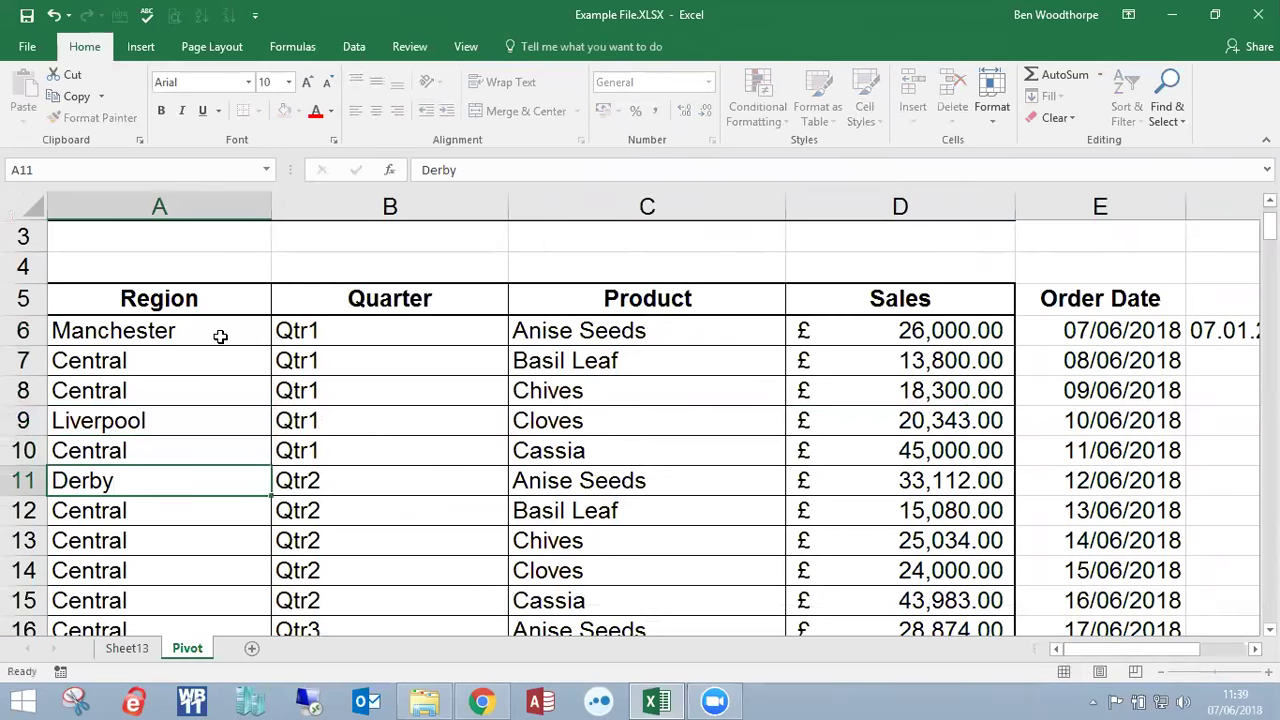
{"action": "left_click", "coordinate": [246, 478]}
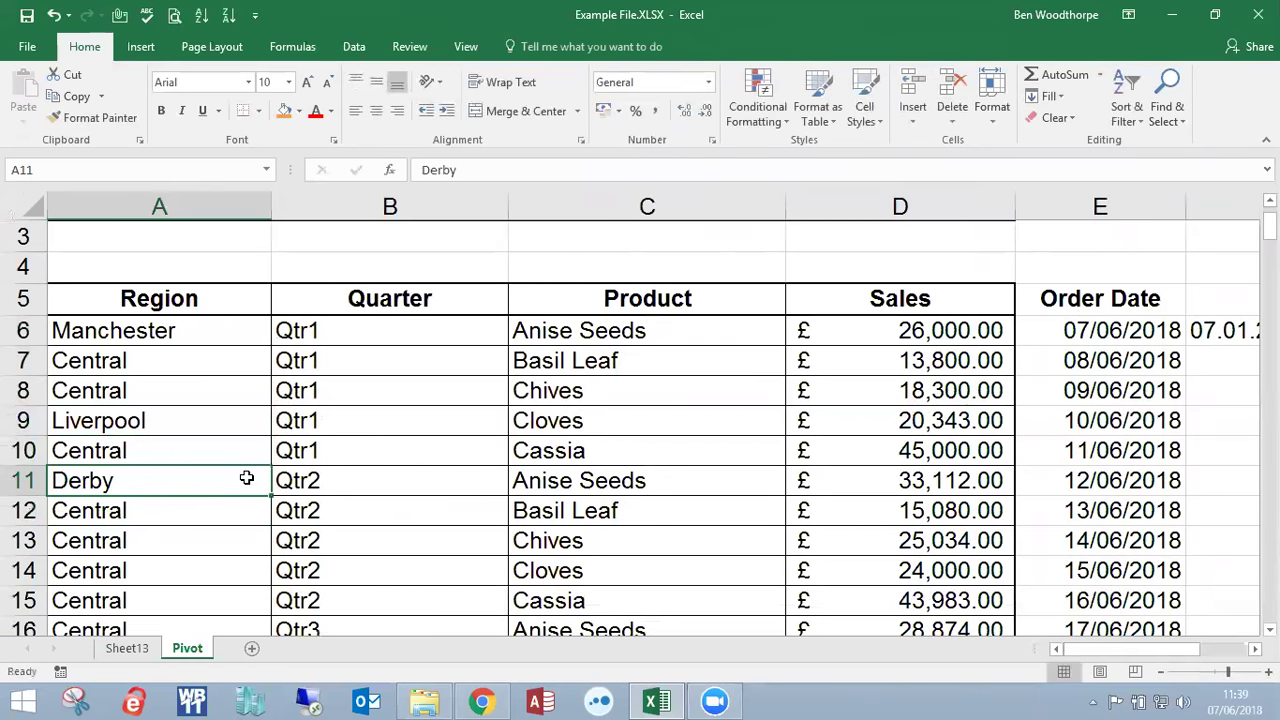
{"action": "left_click_drag", "start_coordinate": [270, 494], "coordinate": [278, 568]}
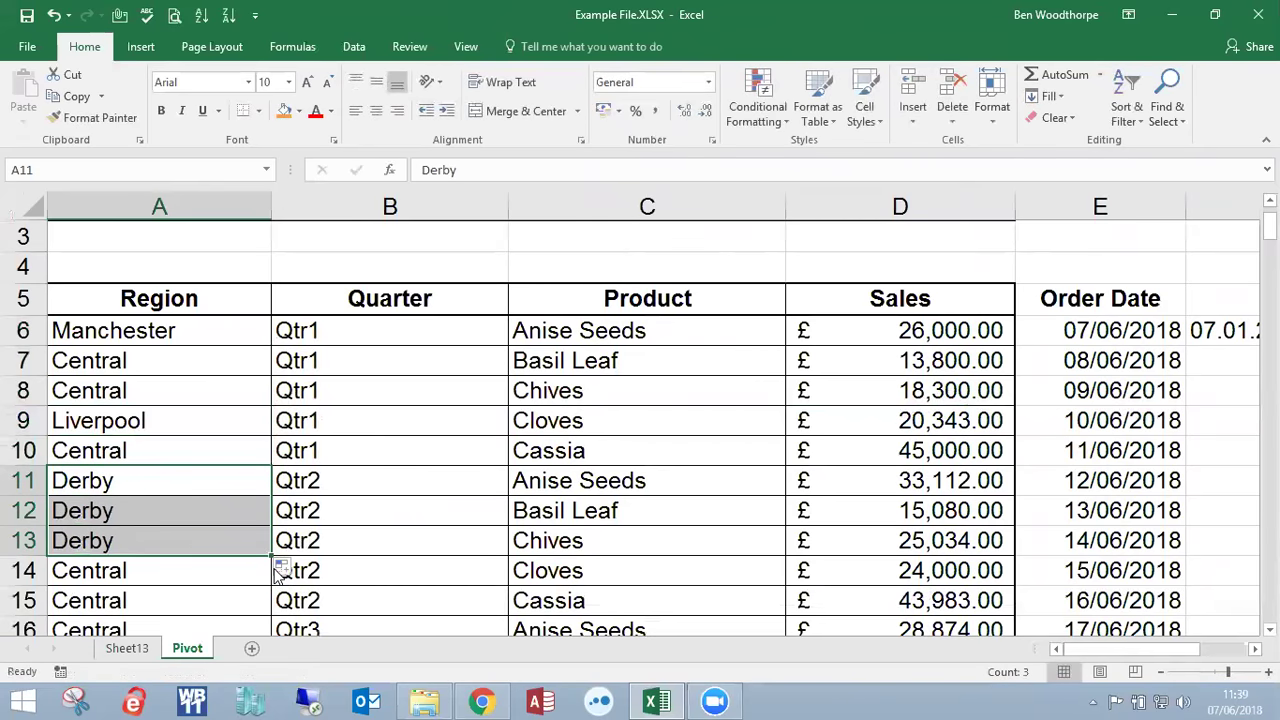
{"action": "left_click", "coordinate": [245, 410]}
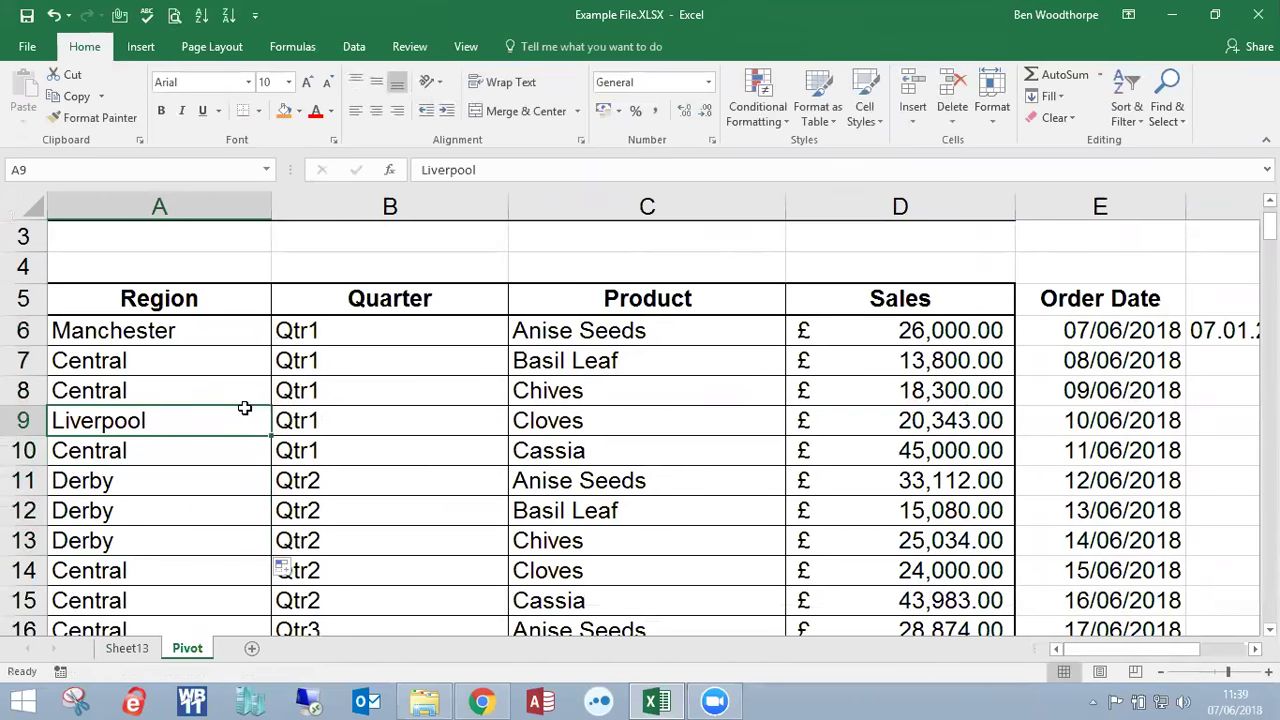
- Return to Sheet13 and refresh the PivotTable so it picks up the edited source regions
{"action": "key", "text": "ctrl+Page_Up"}
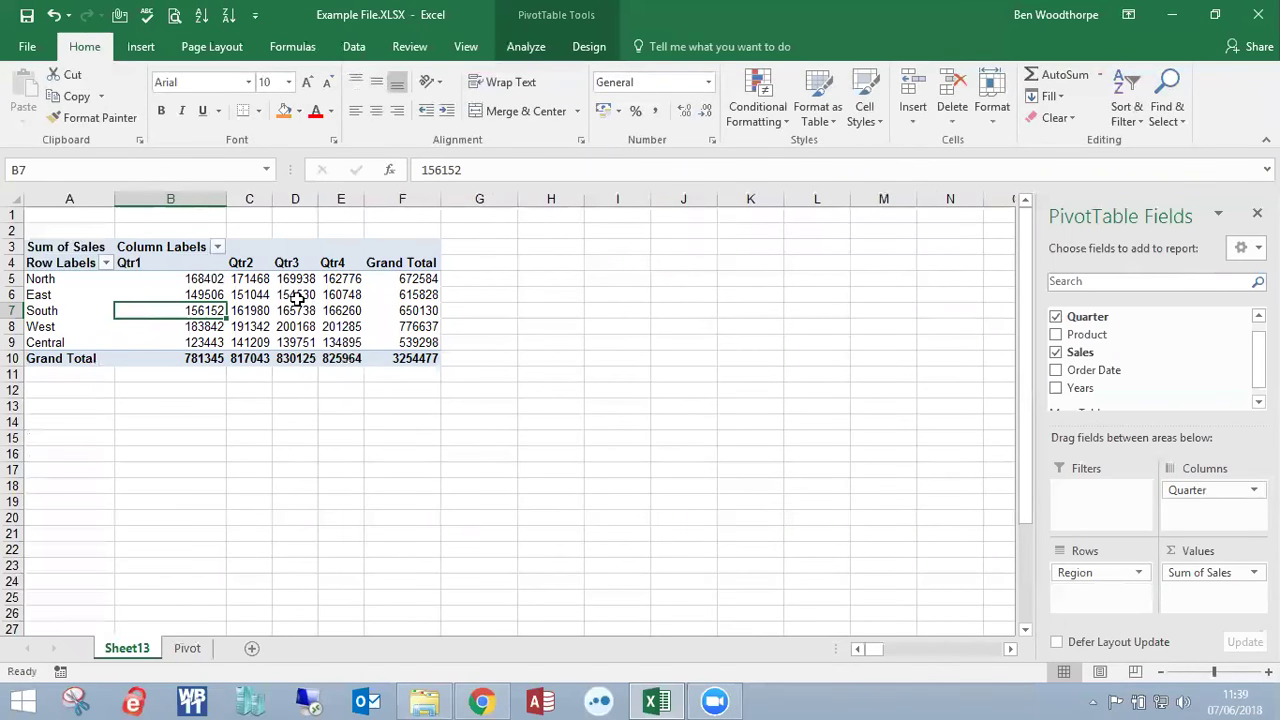
{"action": "mouse_move", "coordinate": [295, 298]}
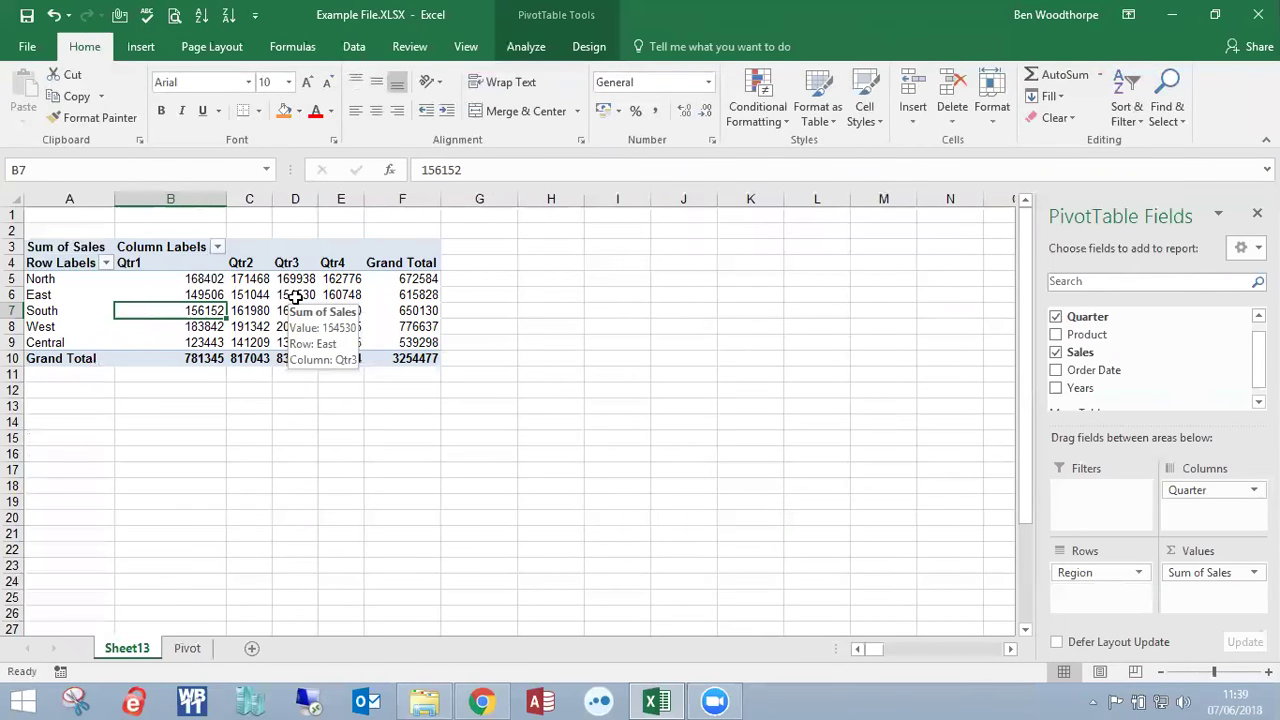
{"action": "left_click", "coordinate": [295, 298]}
{"action": "right_click", "coordinate": [295, 298]}
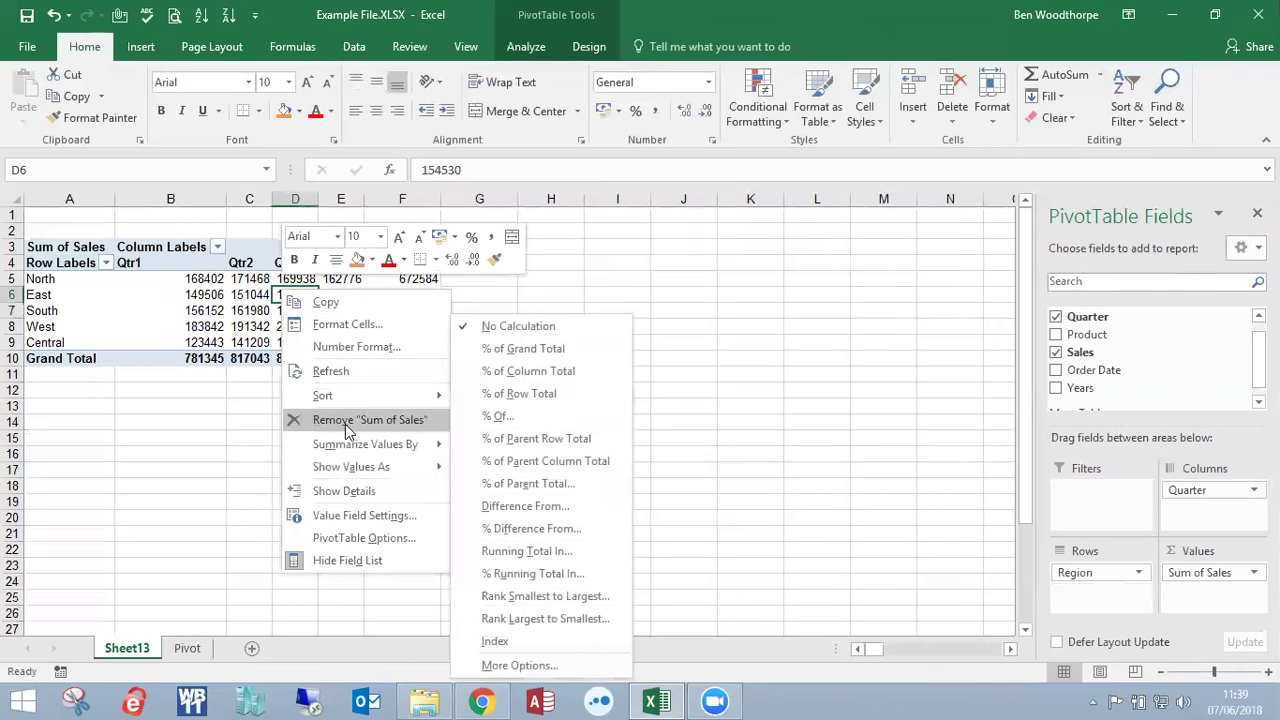
{"action": "left_click", "coordinate": [335, 373]}
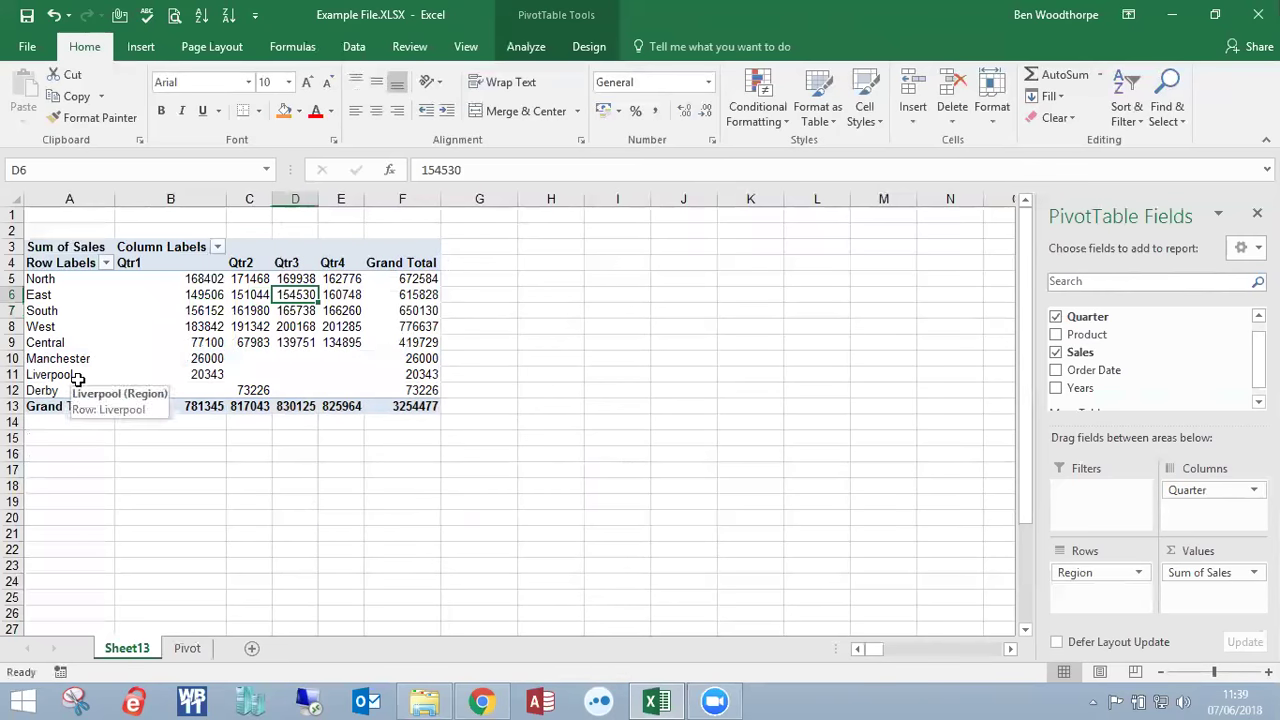
- Review the layout, totals, display, printing, data and alt text settings in the PivotTable Options, and close them without changes
{"action": "mouse_move", "coordinate": [130, 356]}
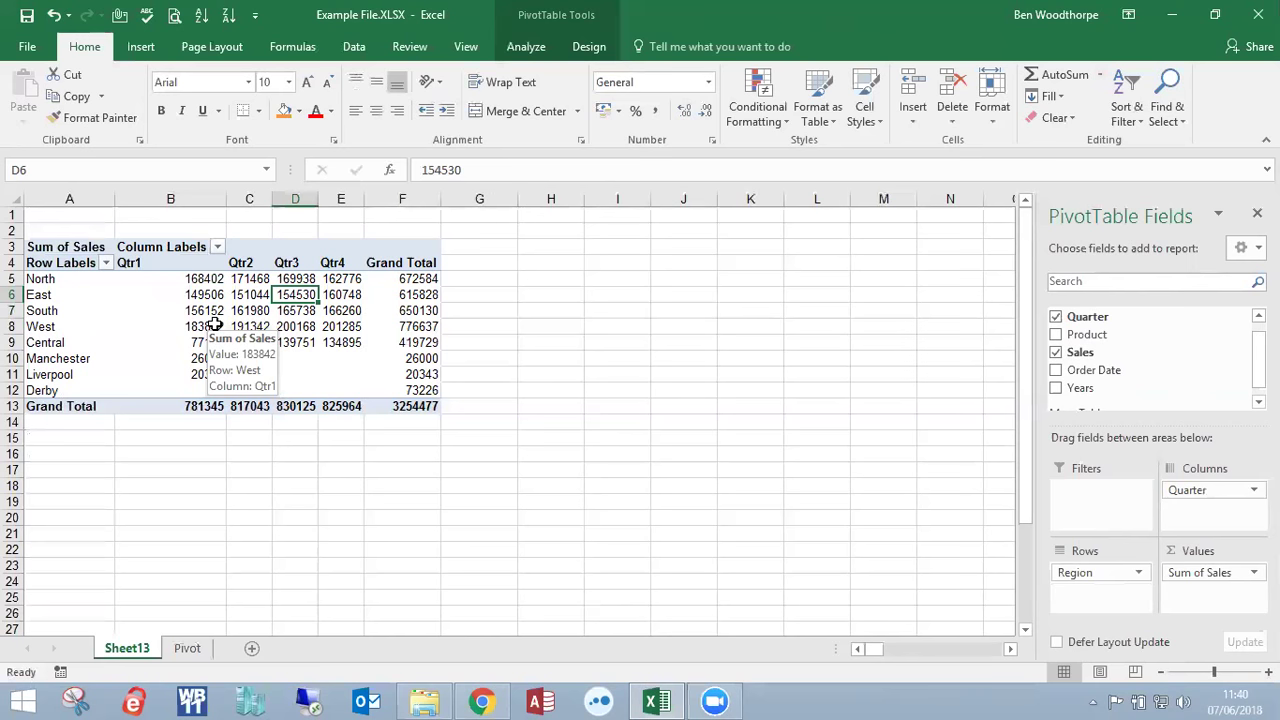
{"action": "left_click", "coordinate": [525, 50]}
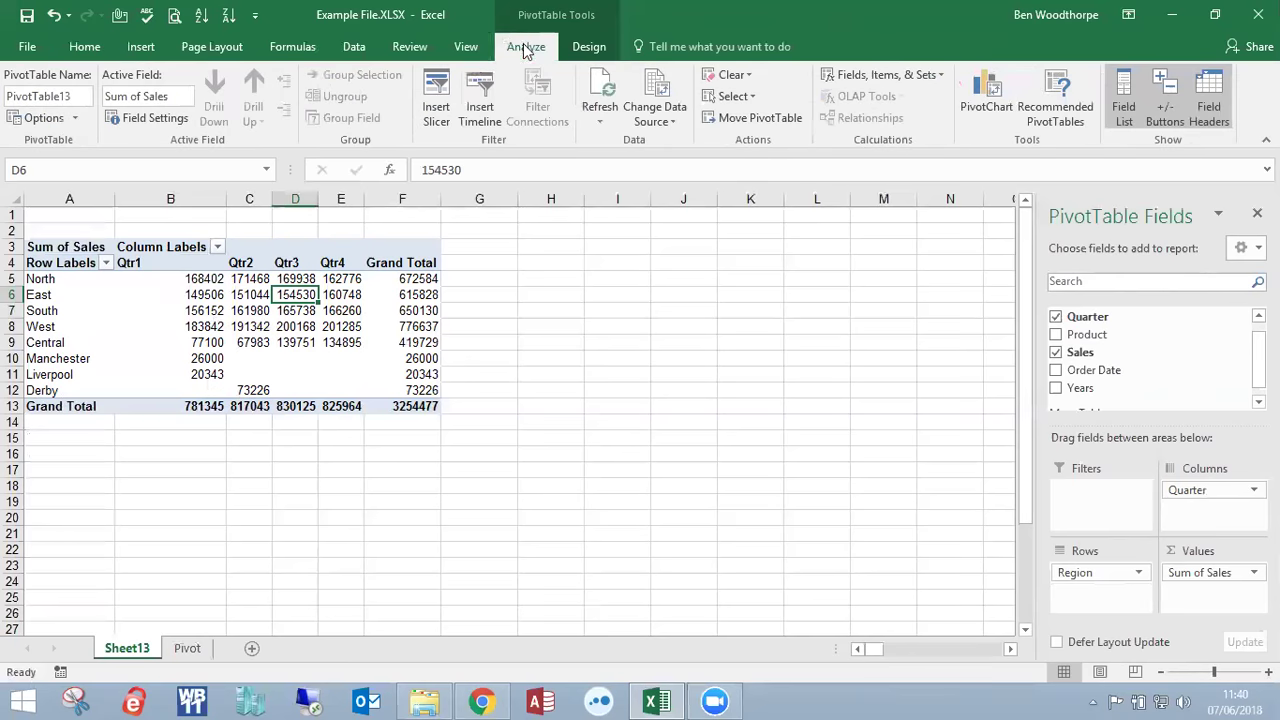
{"action": "left_click", "coordinate": [42, 118]}
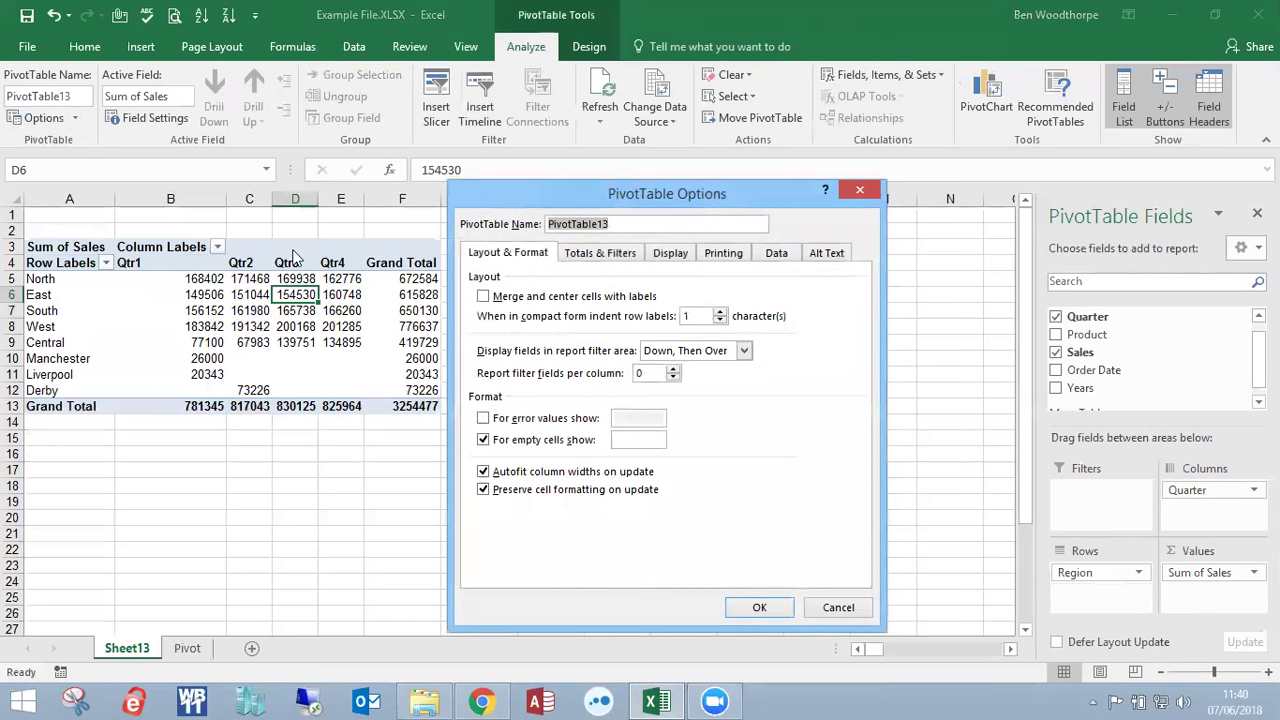
{"action": "left_click", "coordinate": [604, 255]}
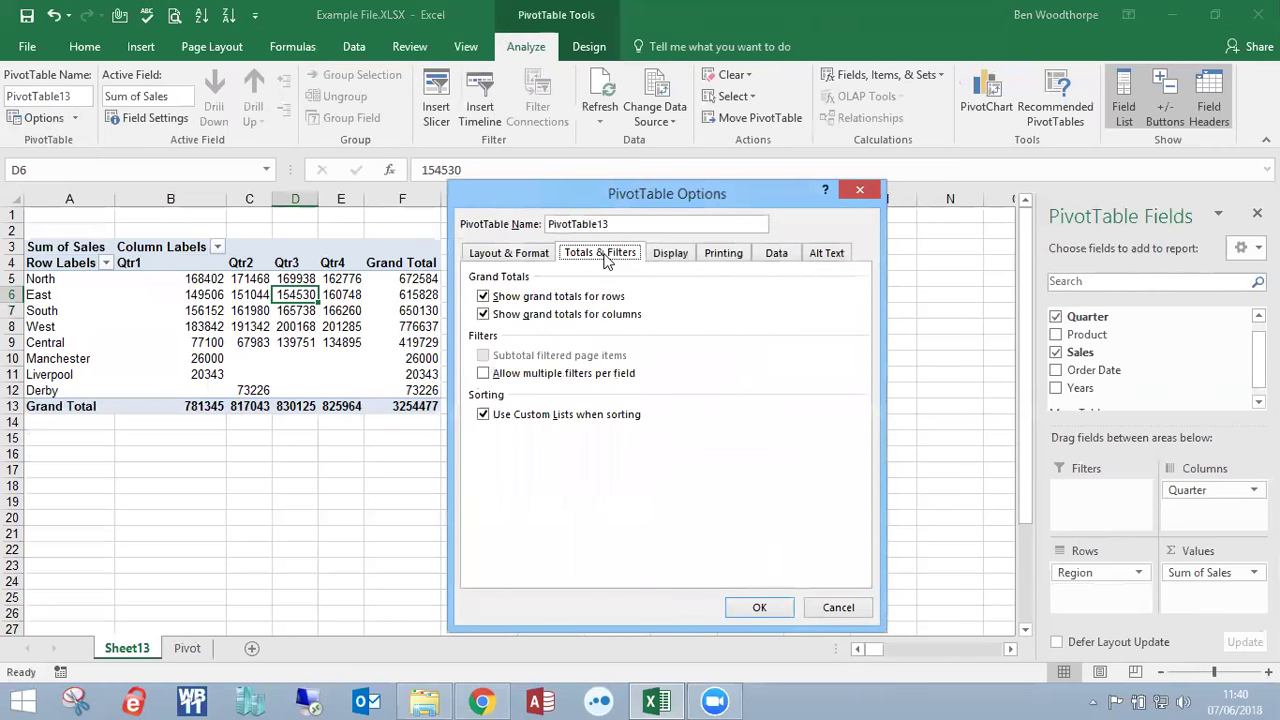
{"action": "left_click", "coordinate": [668, 255]}
{"action": "left_click", "coordinate": [725, 255]}
{"action": "left_click", "coordinate": [771, 256]}
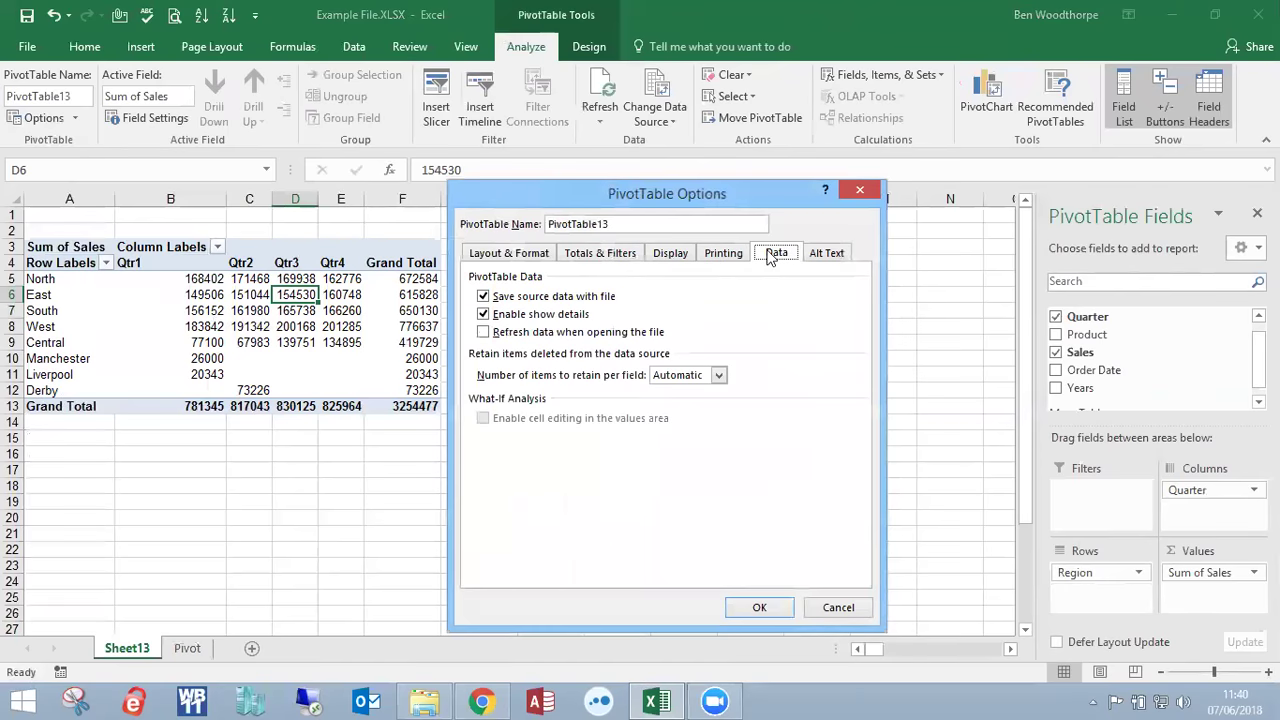
{"action": "left_click", "coordinate": [723, 256]}
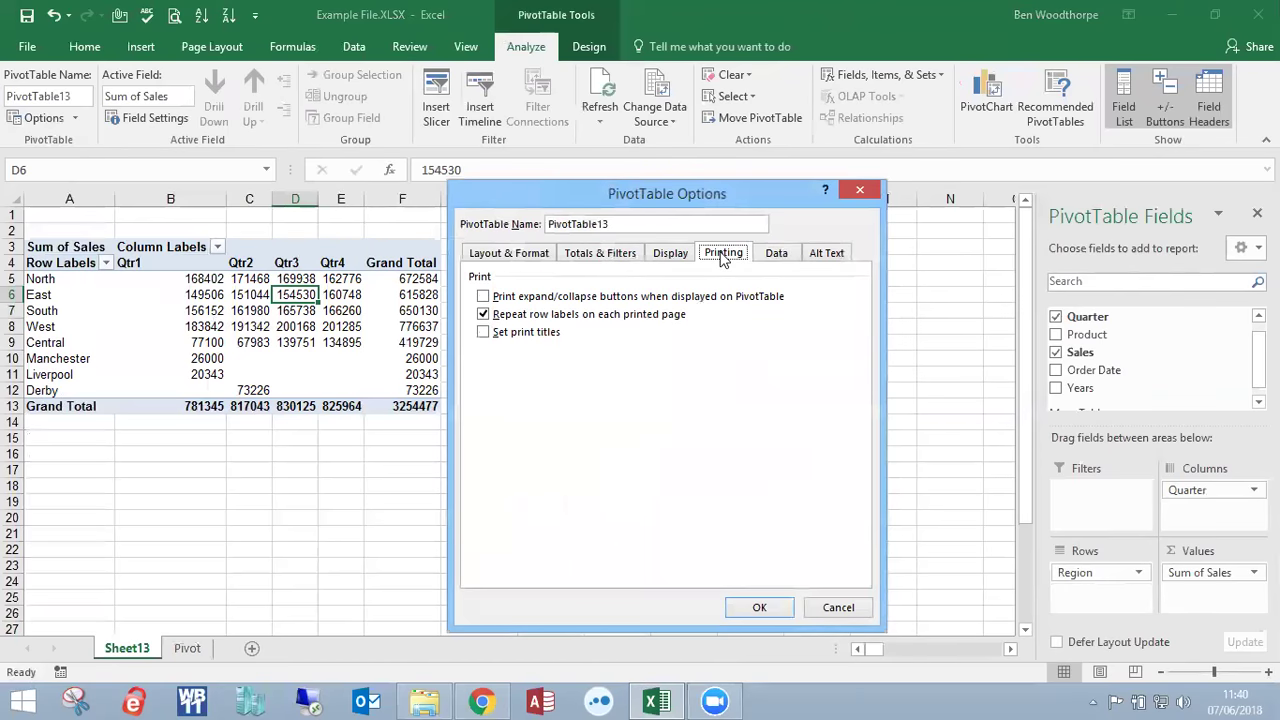
{"action": "left_click", "coordinate": [669, 255]}
{"action": "left_click", "coordinate": [627, 255]}
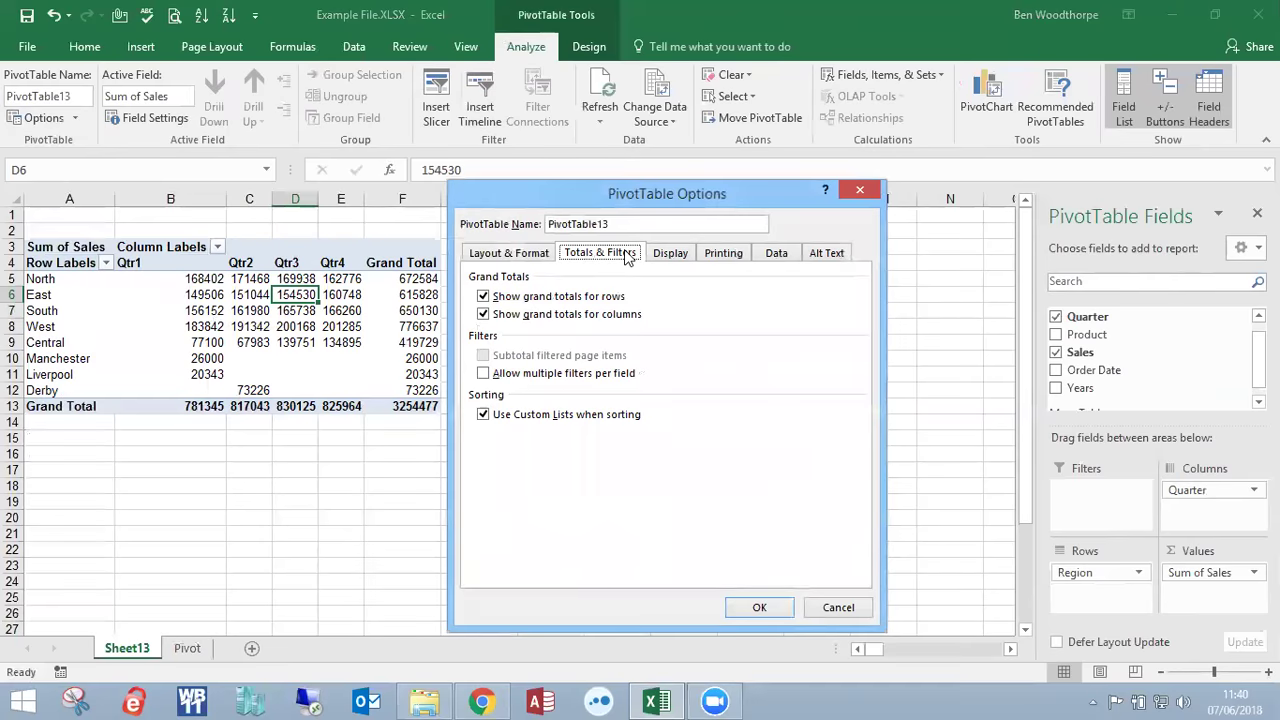
{"action": "left_click", "coordinate": [519, 255]}
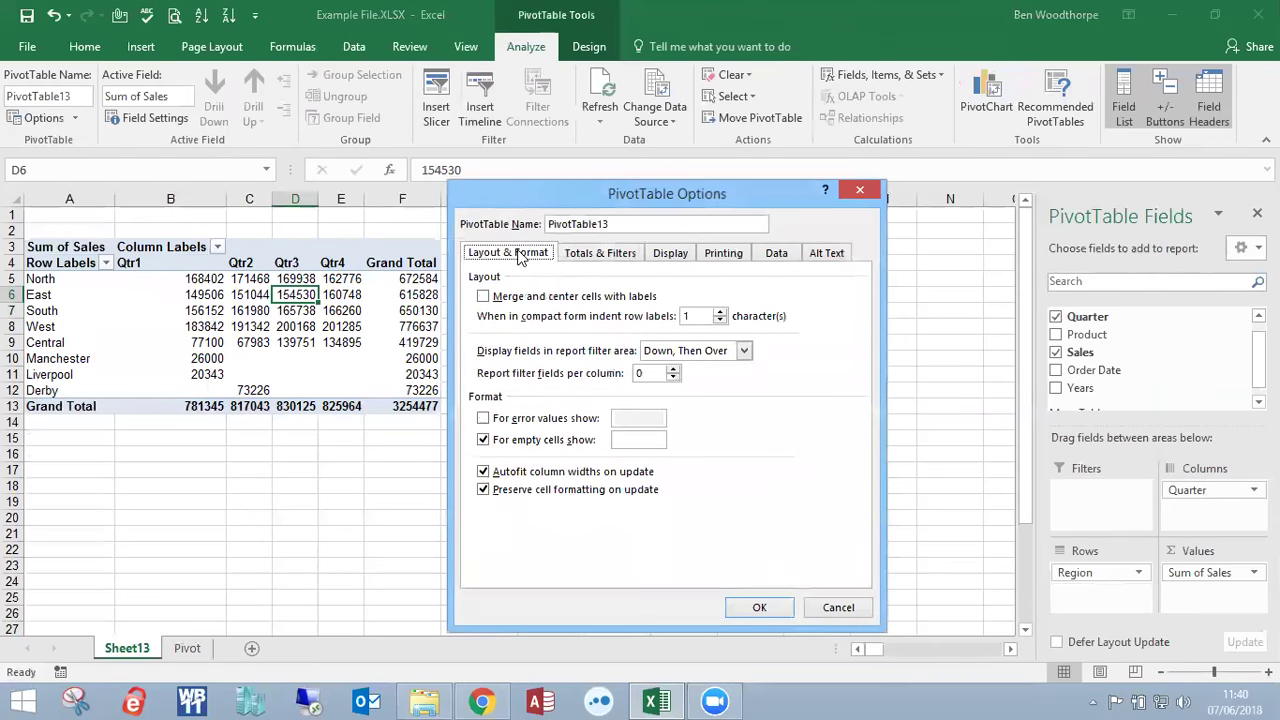
{"action": "left_click", "coordinate": [588, 258]}
{"action": "left_click", "coordinate": [669, 255]}
{"action": "left_click", "coordinate": [723, 255]}
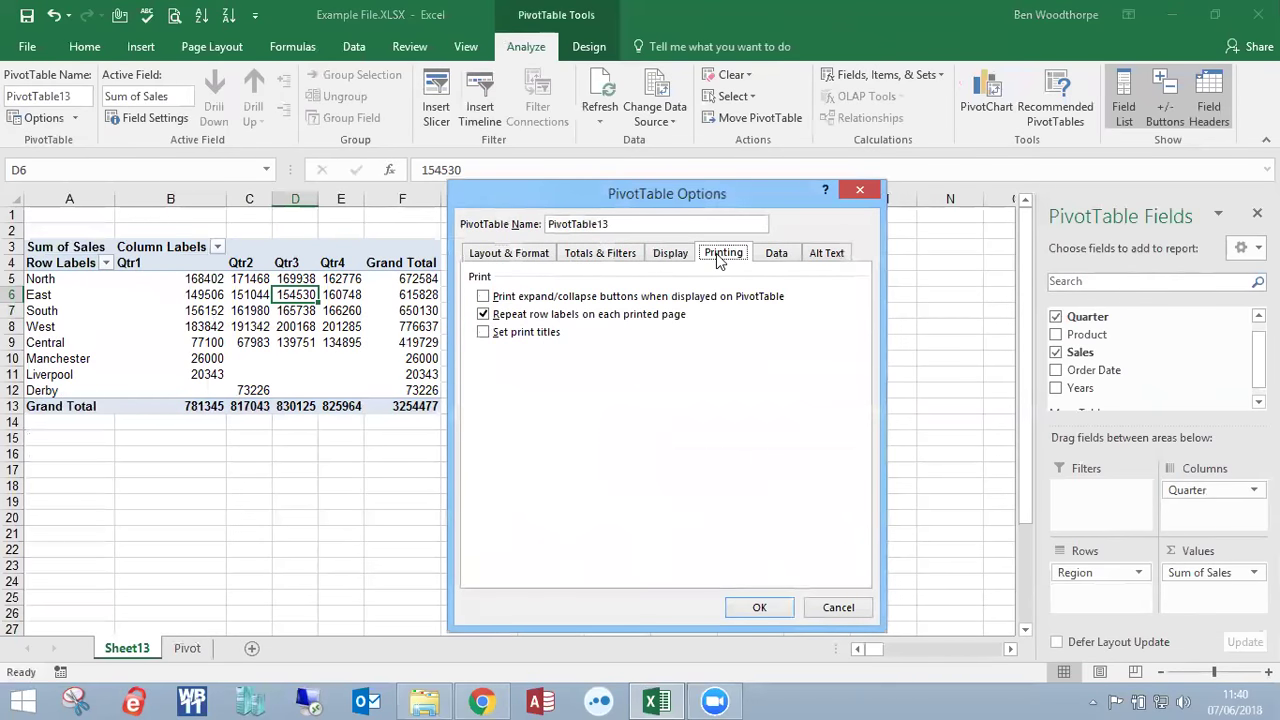
{"action": "left_click", "coordinate": [773, 256]}
{"action": "left_click", "coordinate": [827, 253]}
{"action": "left_click", "coordinate": [773, 256]}
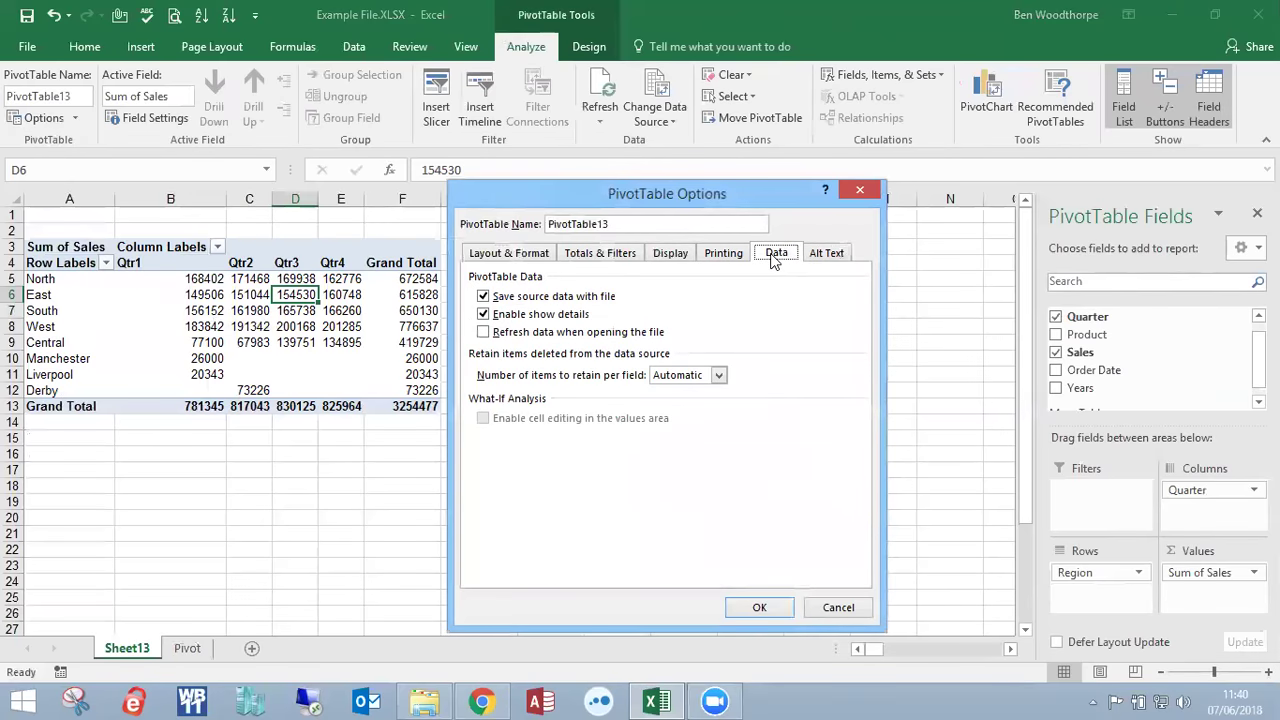
{"action": "left_click", "coordinate": [512, 254]}
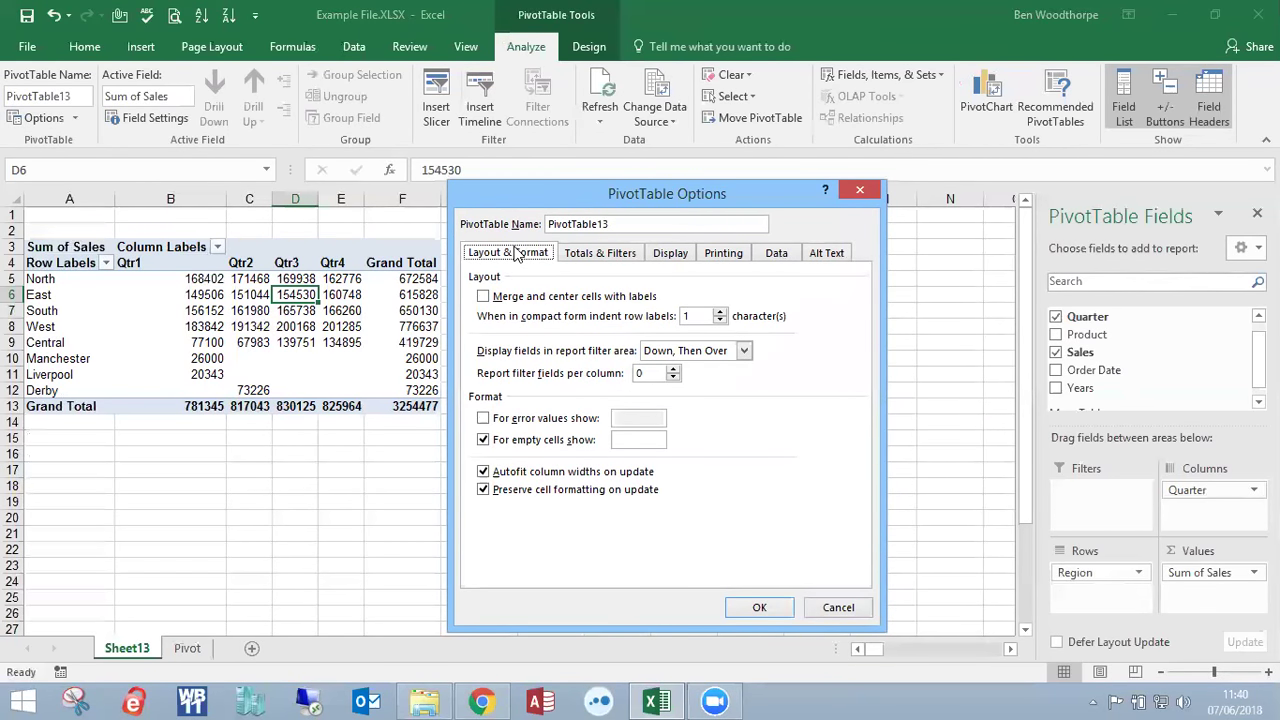
{"action": "left_click", "coordinate": [860, 190]}
- Delete the worksheet Sheet13 together with its PivotTable
{"action": "left_click", "coordinate": [298, 341]}
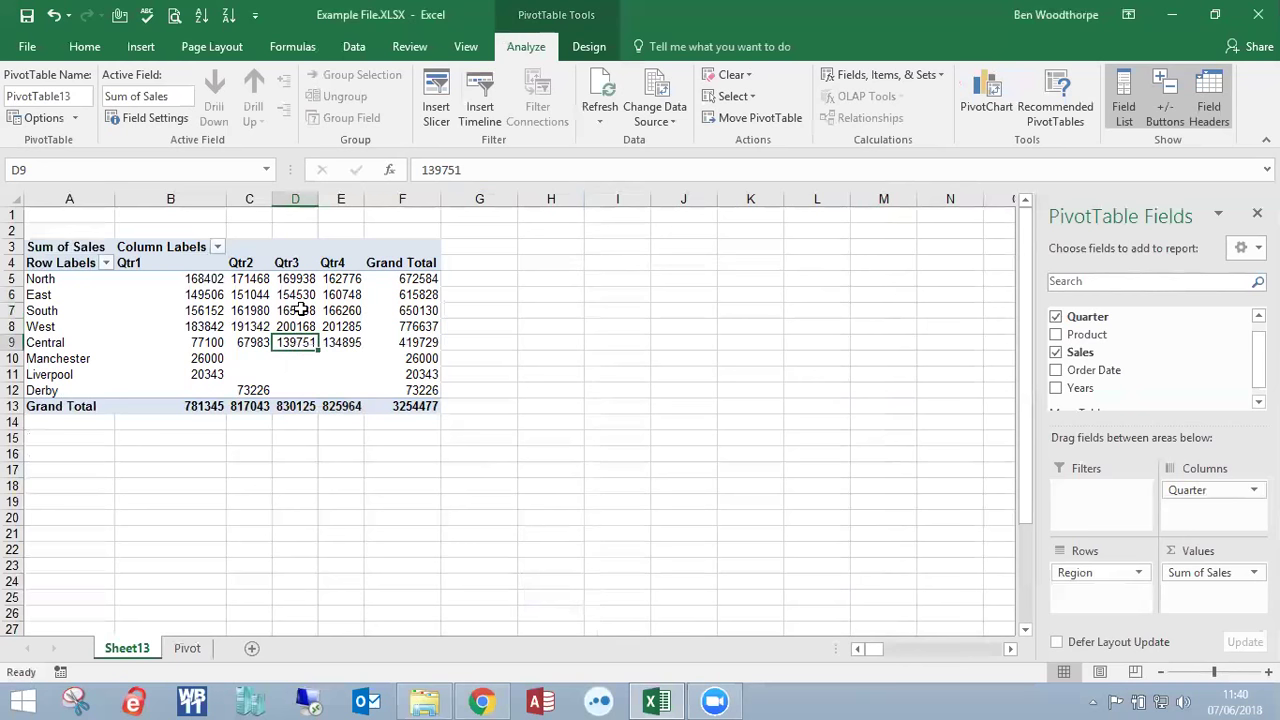
{"action": "left_click", "coordinate": [297, 295]}
{"action": "right_click", "coordinate": [150, 655]}
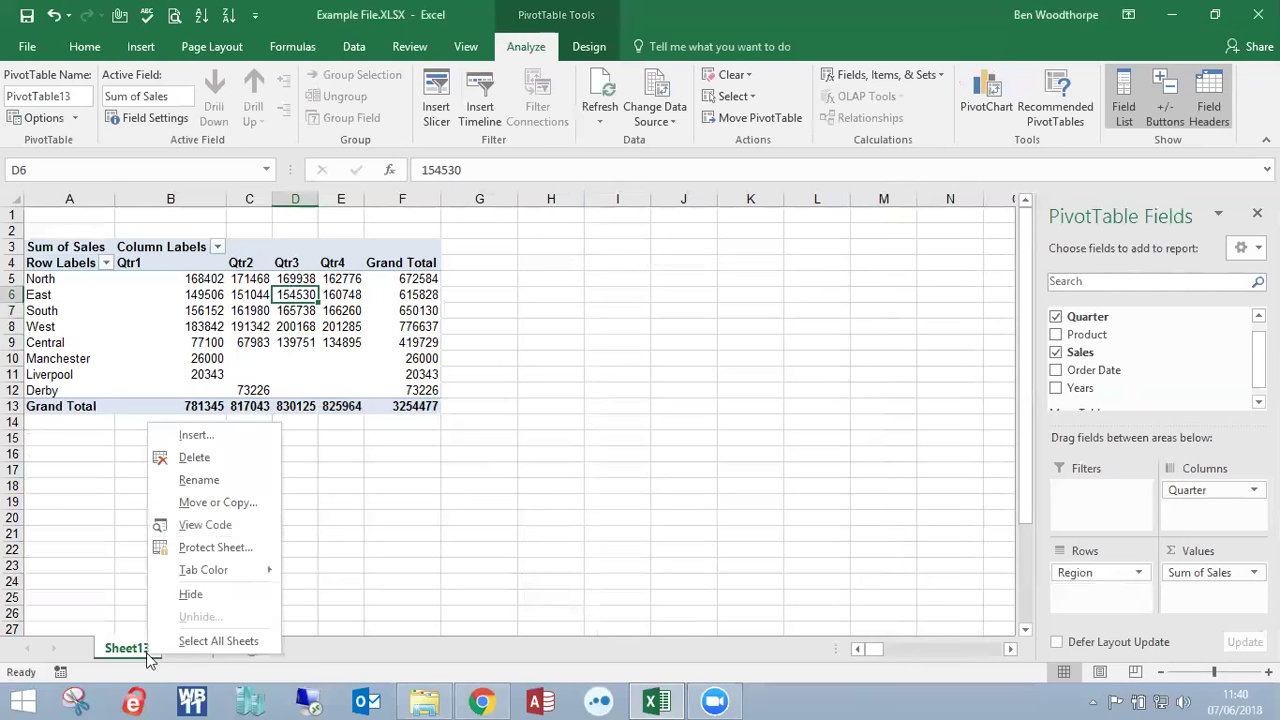
{"action": "left_click", "coordinate": [168, 462]}
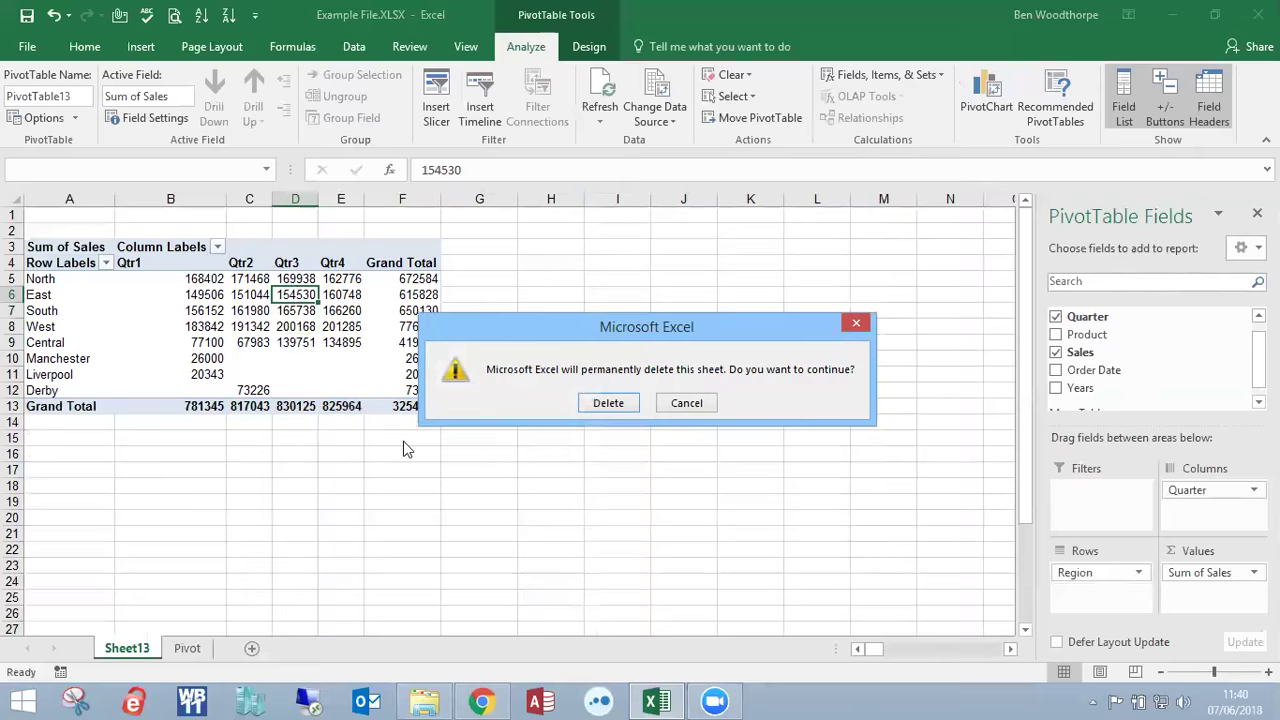
{"action": "left_click", "coordinate": [606, 404]}
- Format the source data range A5:D105 as a table with headers, using a blue medium table style
{"action": "scroll", "coordinate": [614, 525], "scroll_direction": "down", "scroll_amount": 5}
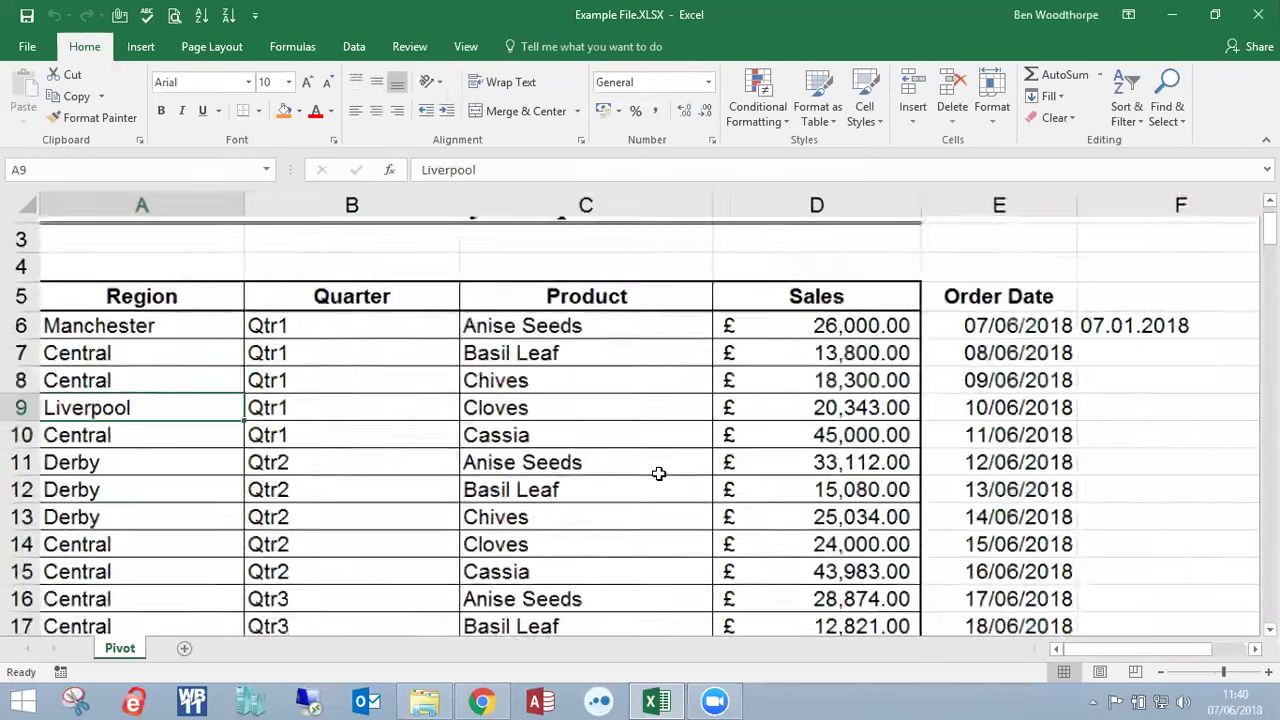
{"action": "left_click_drag", "start_coordinate": [110, 288], "coordinate": [549, 557]}
{"action": "scroll", "coordinate": [556, 566], "scroll_direction": "up", "scroll_amount": 7}
{"action": "scroll", "coordinate": [563, 574], "scroll_direction": "up", "scroll_amount": 20}
{"action": "left_click_drag", "start_coordinate": [155, 313], "coordinate": [549, 551]}
{"action": "scroll", "coordinate": [551, 560], "scroll_direction": "up", "scroll_amount": 20}
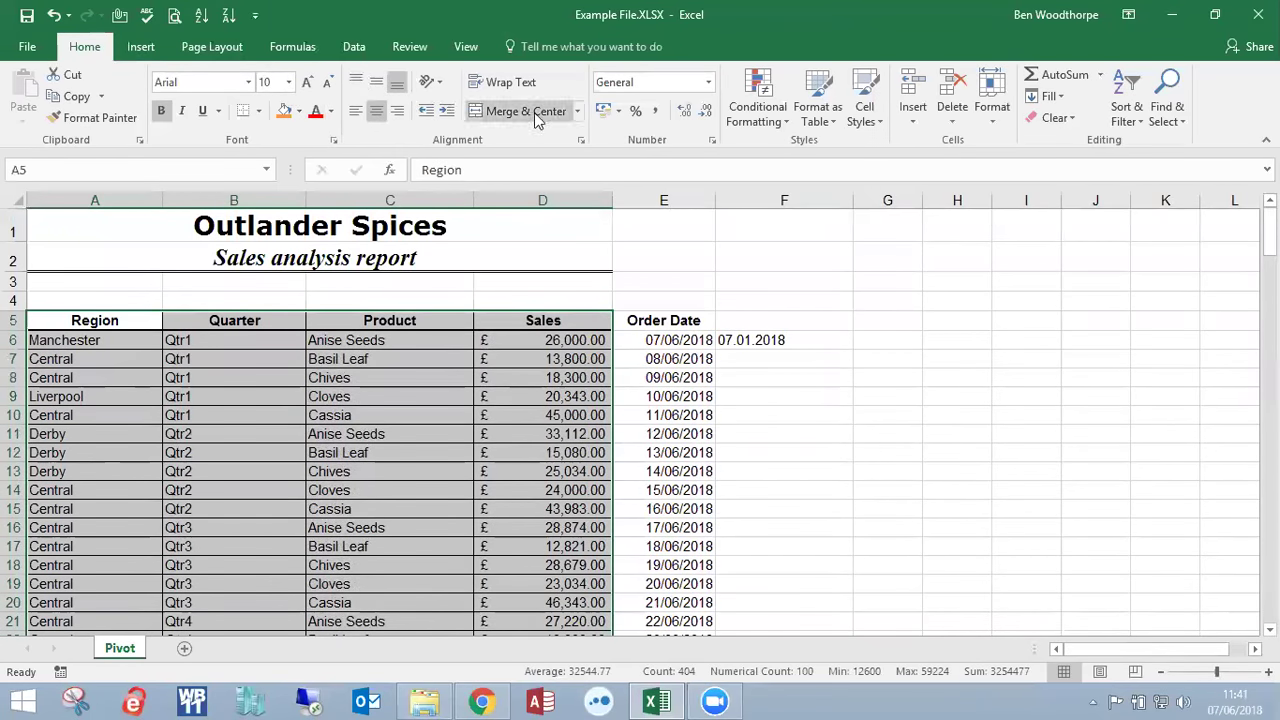
{"action": "left_click", "coordinate": [815, 120]}
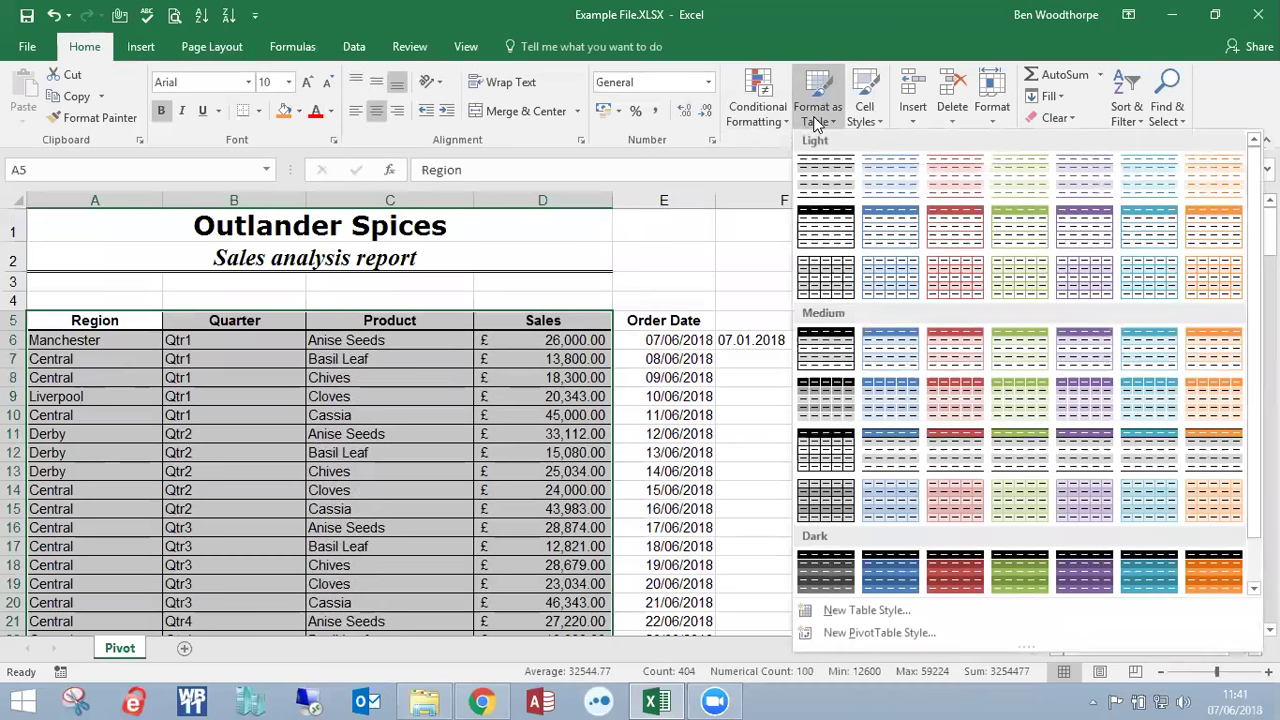
{"action": "left_click", "coordinate": [913, 411]}
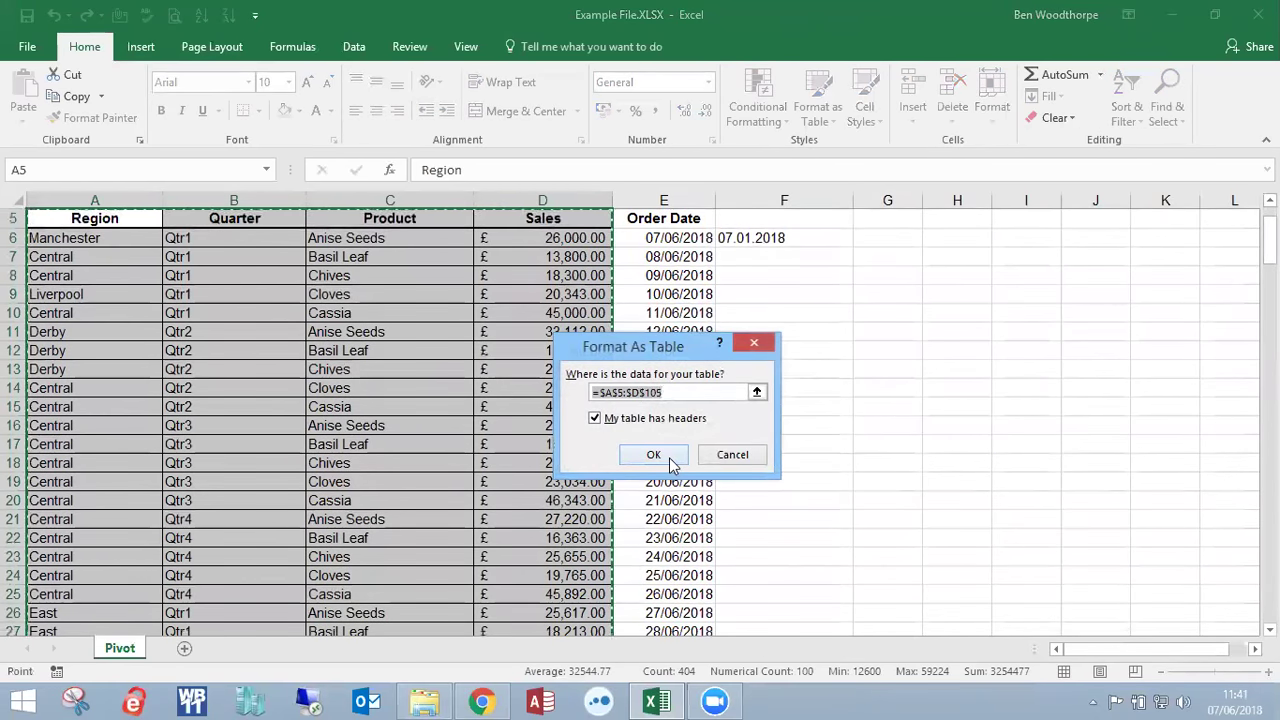
{"action": "left_click", "coordinate": [654, 456]}
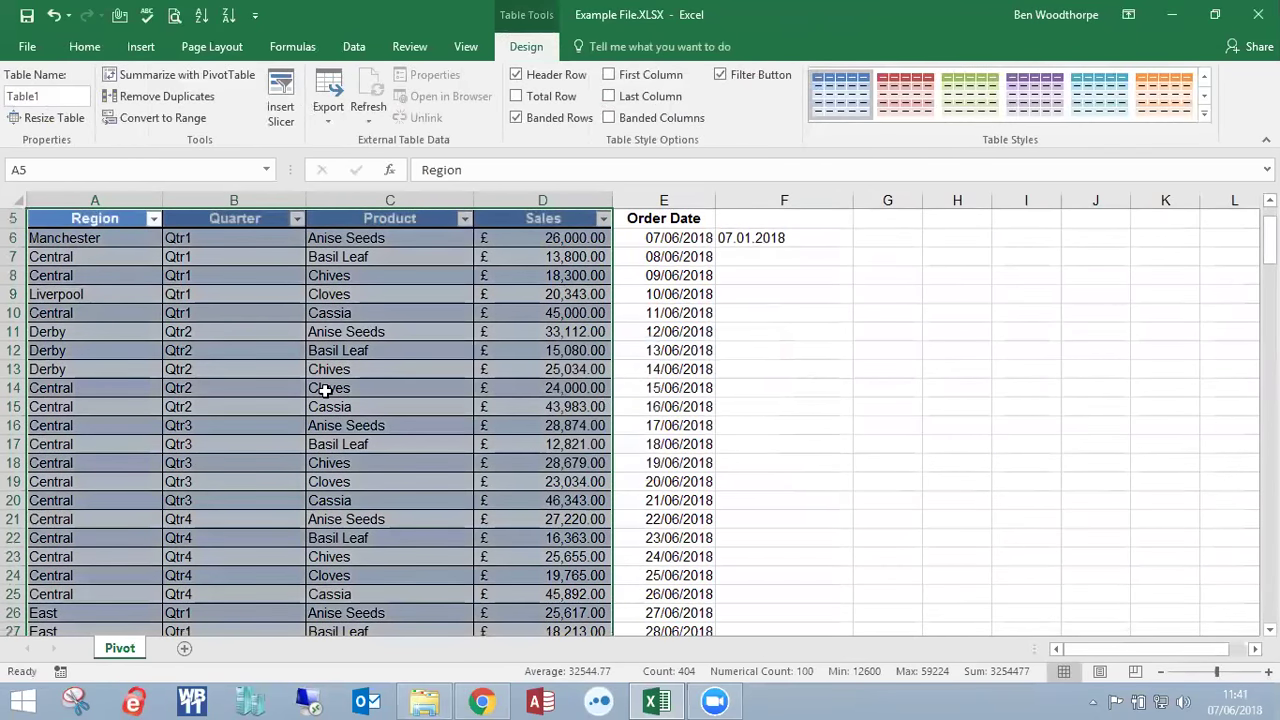
- Start a new record directly below the table's last row by entering derby as the region in A106
{"action": "scroll", "coordinate": [300, 370], "scroll_direction": "up", "scroll_amount": 2}
{"action": "left_click", "coordinate": [493, 360]}
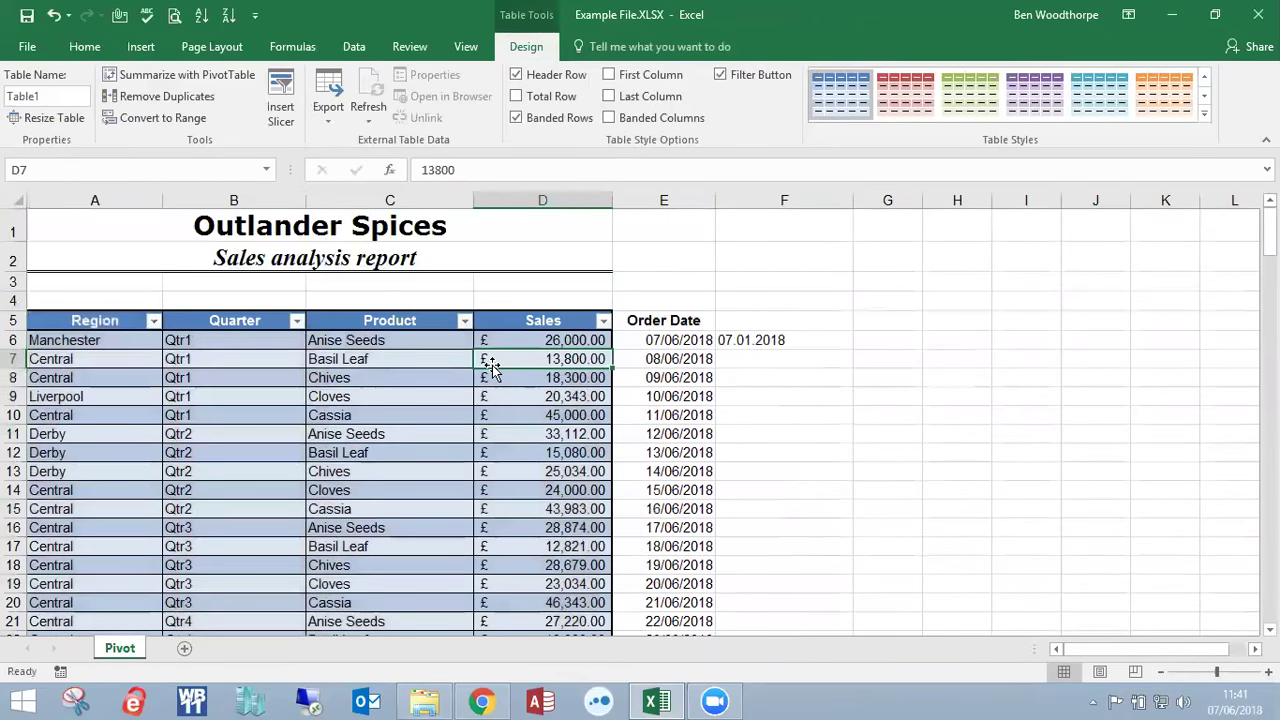
{"action": "scroll", "coordinate": [493, 362], "scroll_direction": "down", "scroll_amount": 16}
{"action": "scroll", "coordinate": [491, 367], "scroll_direction": "down", "scroll_amount": 14}
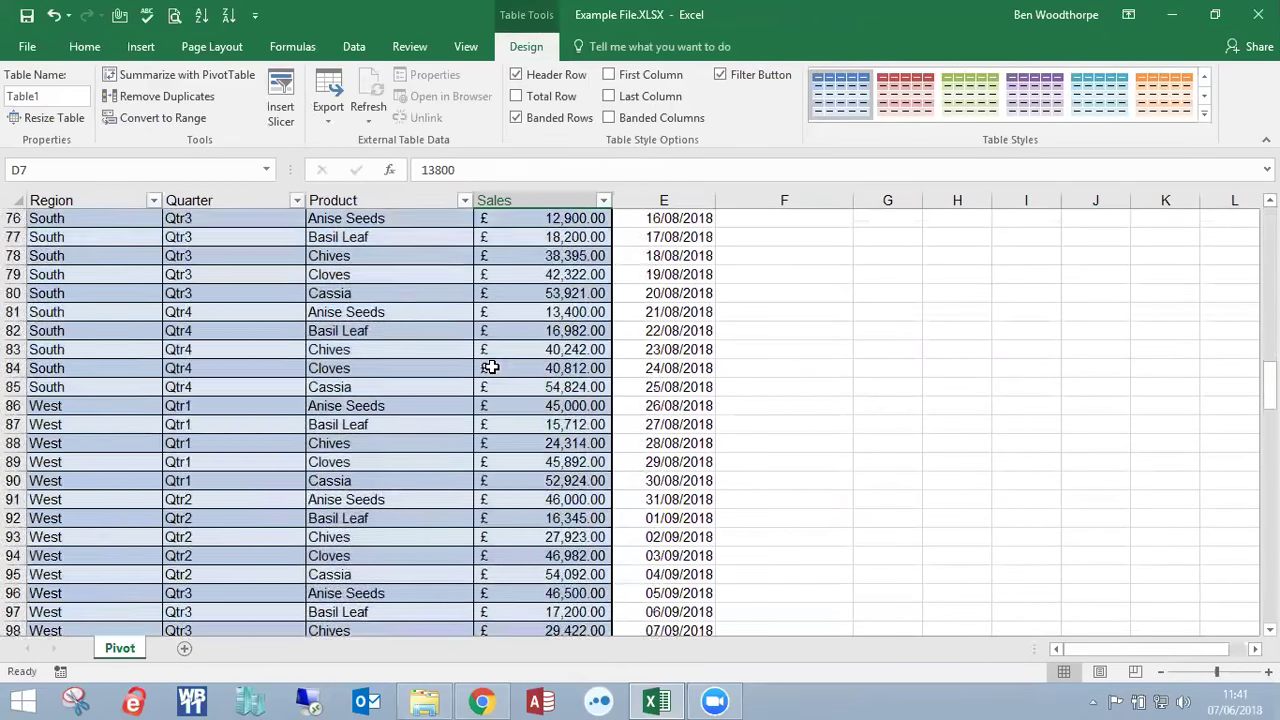
{"action": "left_click", "coordinate": [148, 497]}
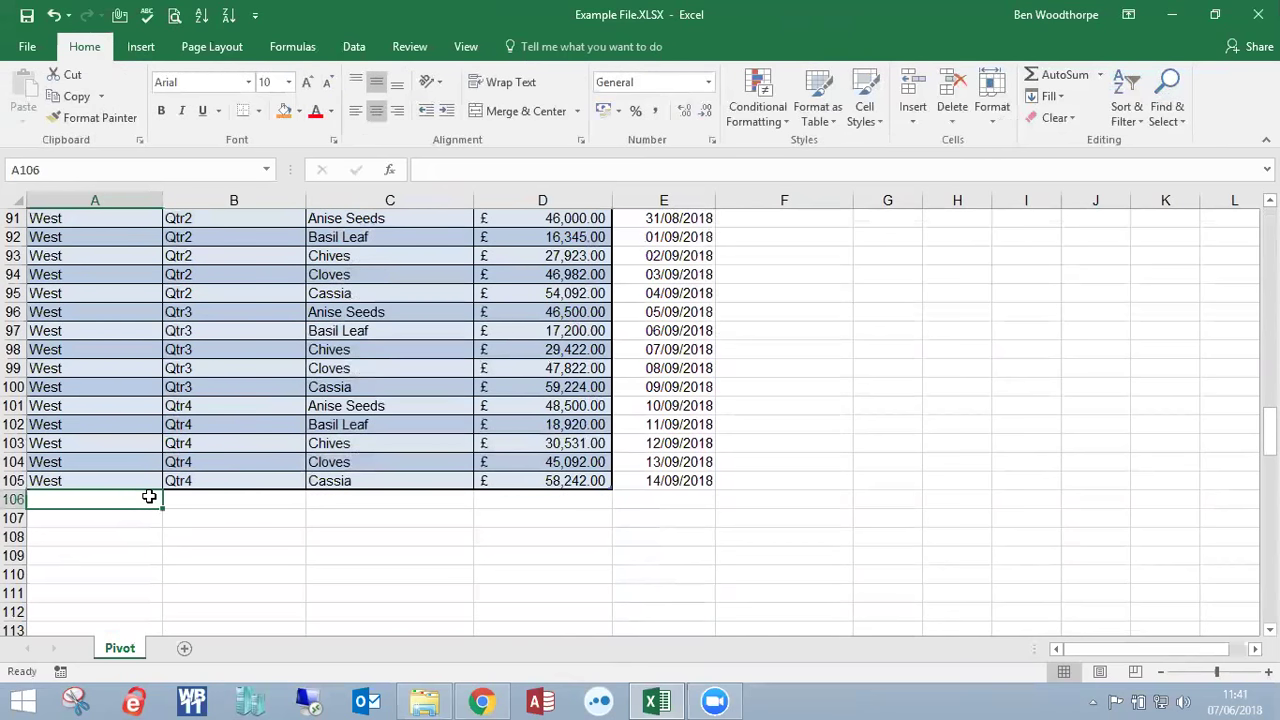
{"action": "type", "text": "aa"}
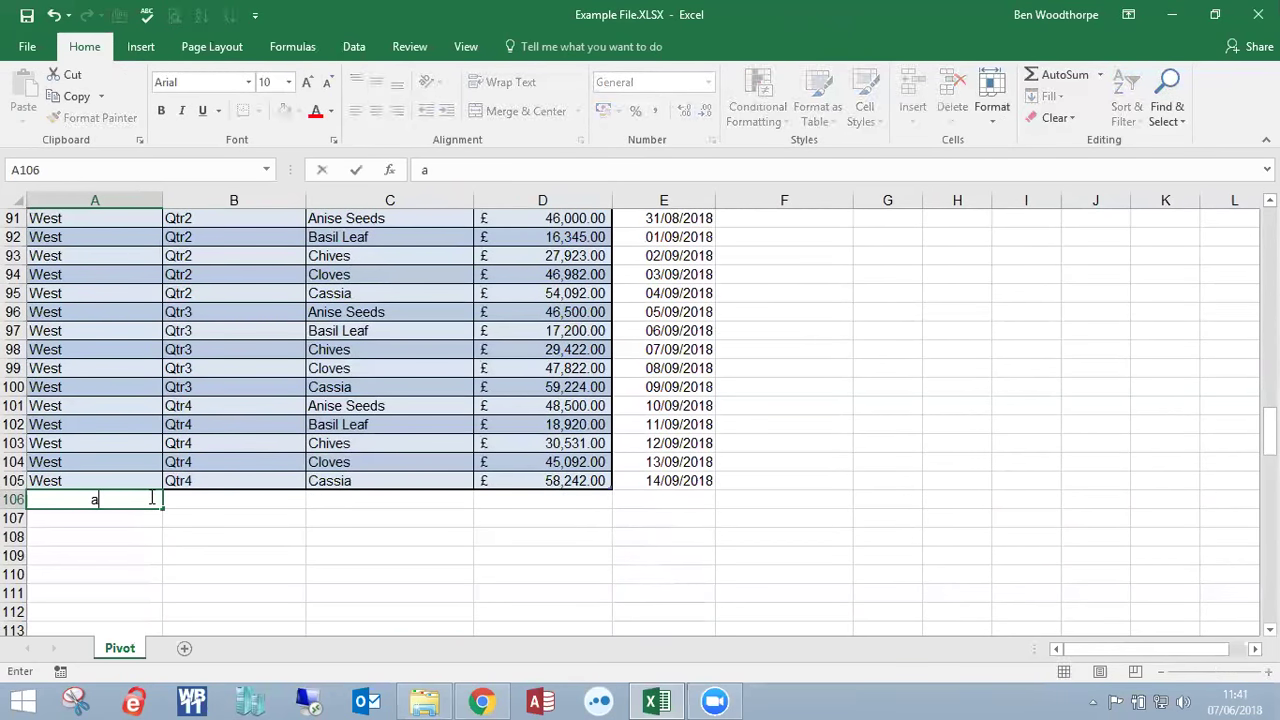
{"action": "key", "text": "BackSpace"}
{"action": "key", "text": "BackSpace"}
{"action": "type", "text": "derby"}
{"action": "key", "text": "Tab"}
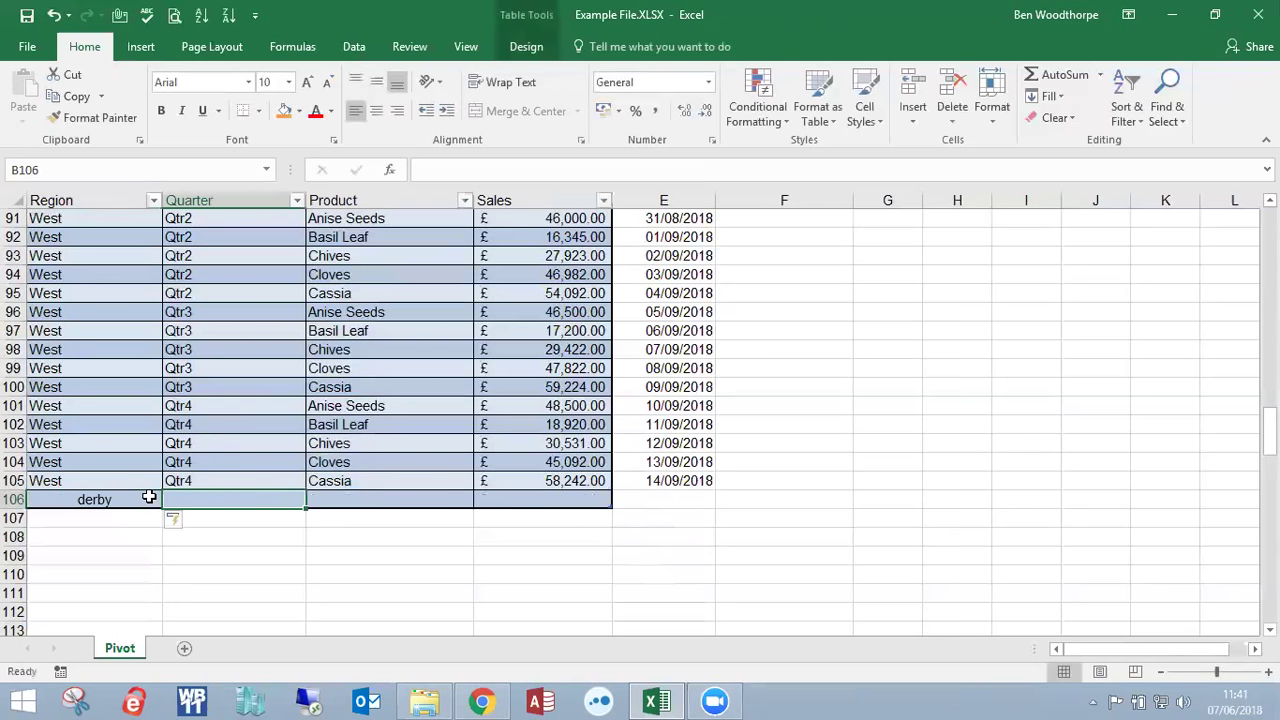
- Complete the record in row 106 with quarter qtr1, product cloves and sales 8888
{"action": "type", "text": "qtr1"}
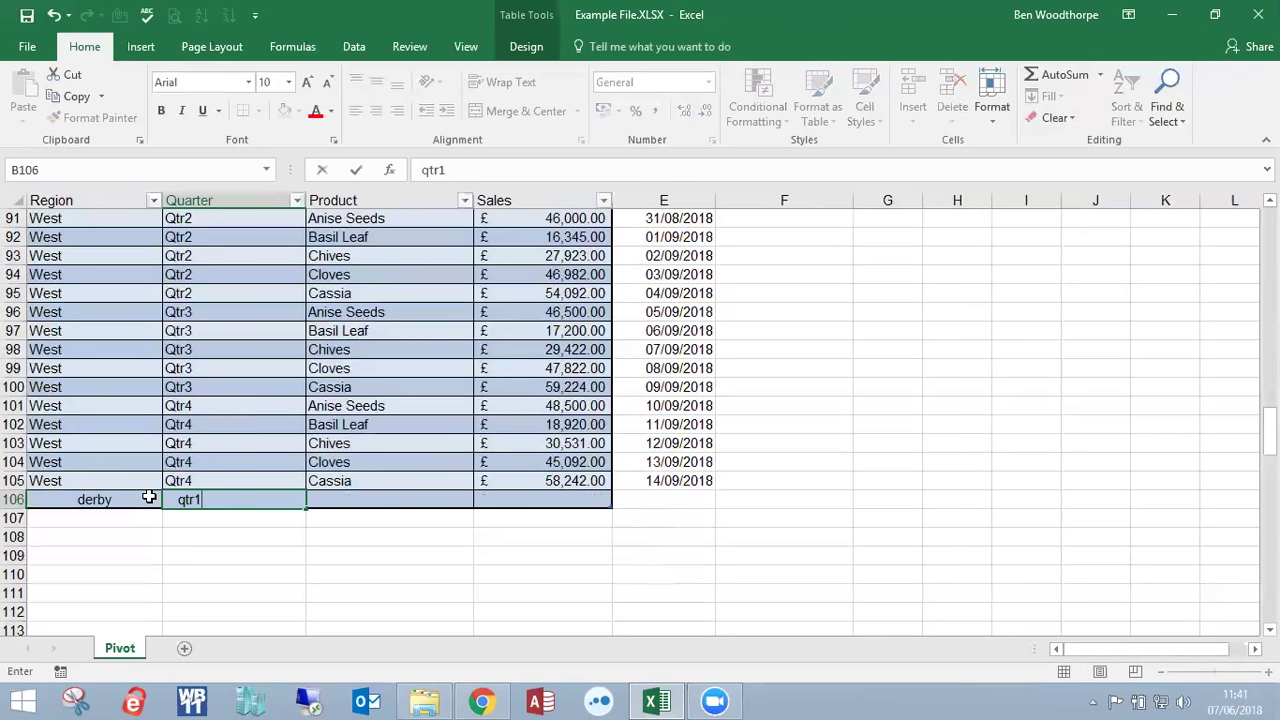
{"action": "key", "text": "Tab"}
{"action": "type", "text": "cloves"}
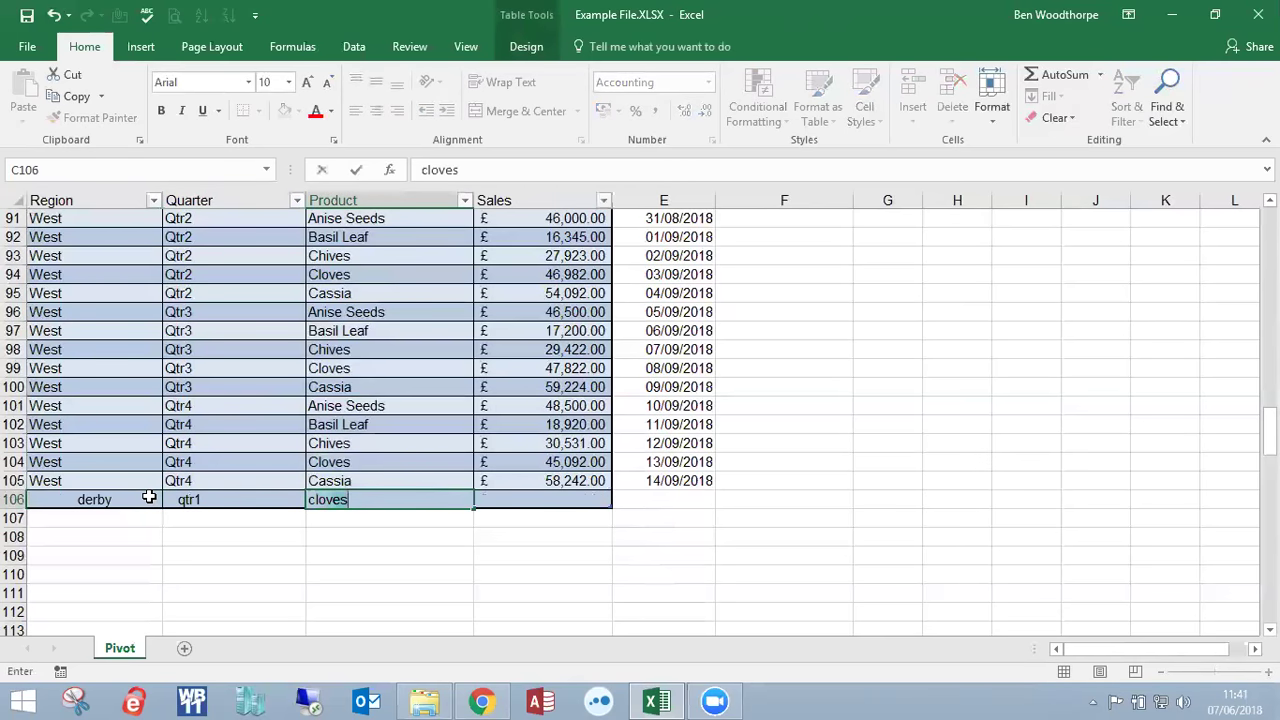
{"action": "key", "text": "ctrl+Return"}
{"action": "key", "text": "Tab"}
{"action": "type", "text": "8888"}
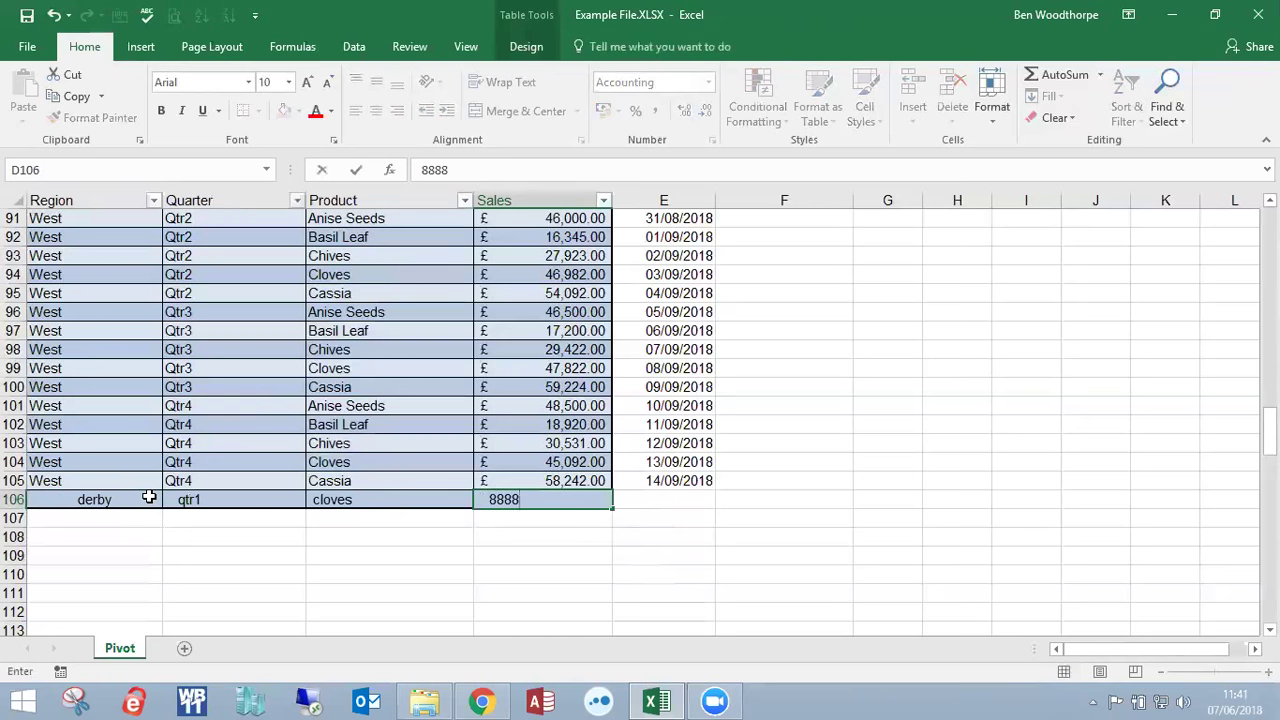
{"action": "key", "text": "Return"}
{"action": "left_click", "coordinate": [148, 497]}
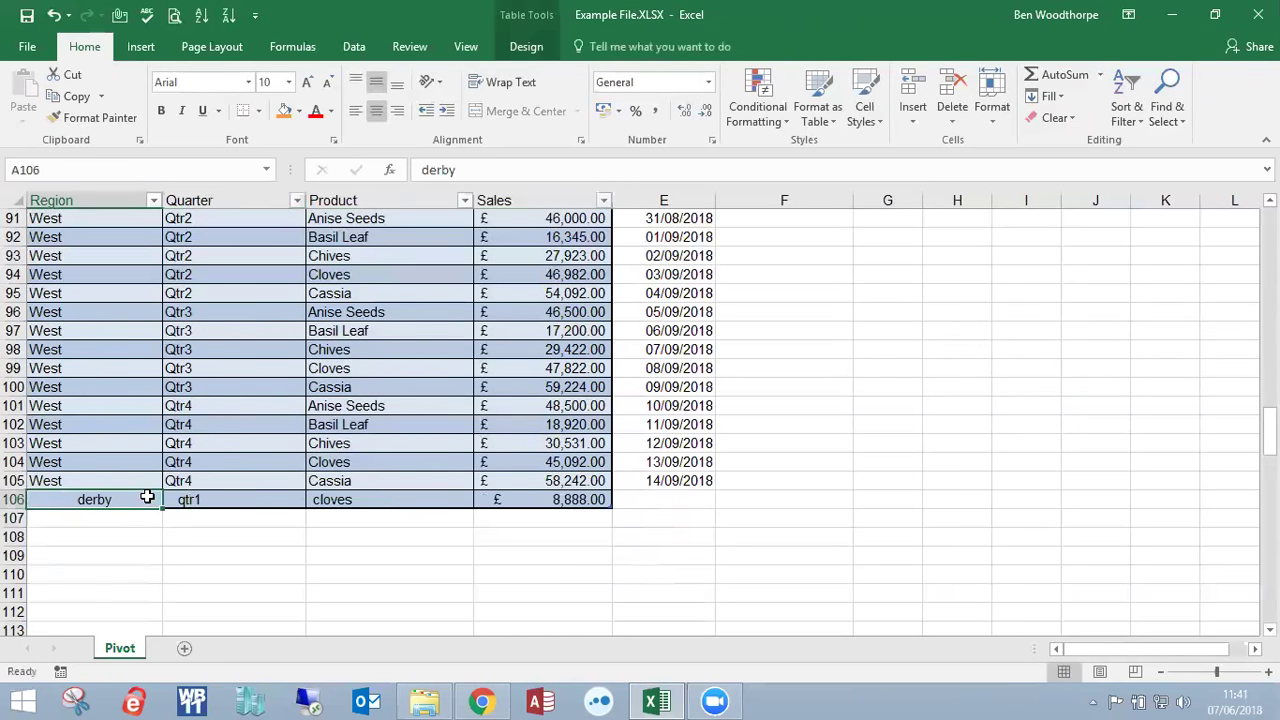
- Rename the source data table as Sales
{"action": "scroll", "coordinate": [443, 457], "scroll_direction": "up", "scroll_amount": 20}
{"action": "scroll", "coordinate": [413, 362], "scroll_direction": "up", "scroll_amount": 2}
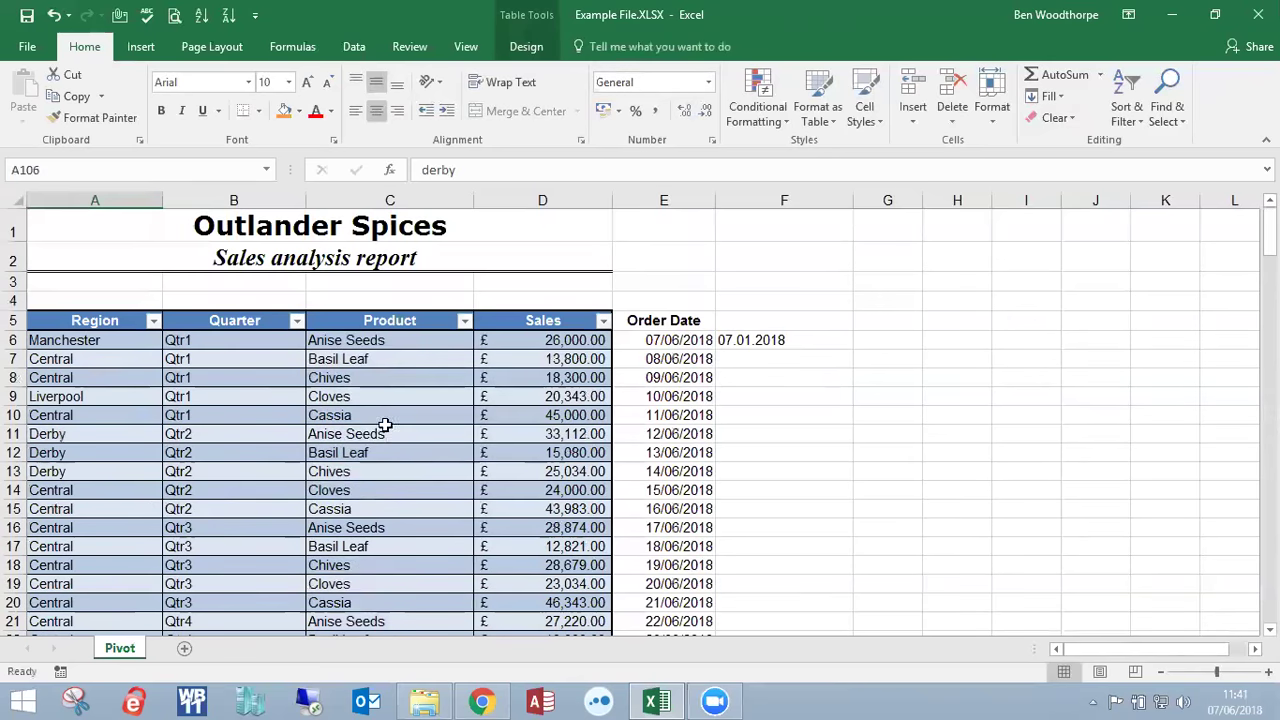
{"action": "left_click", "coordinate": [372, 395]}
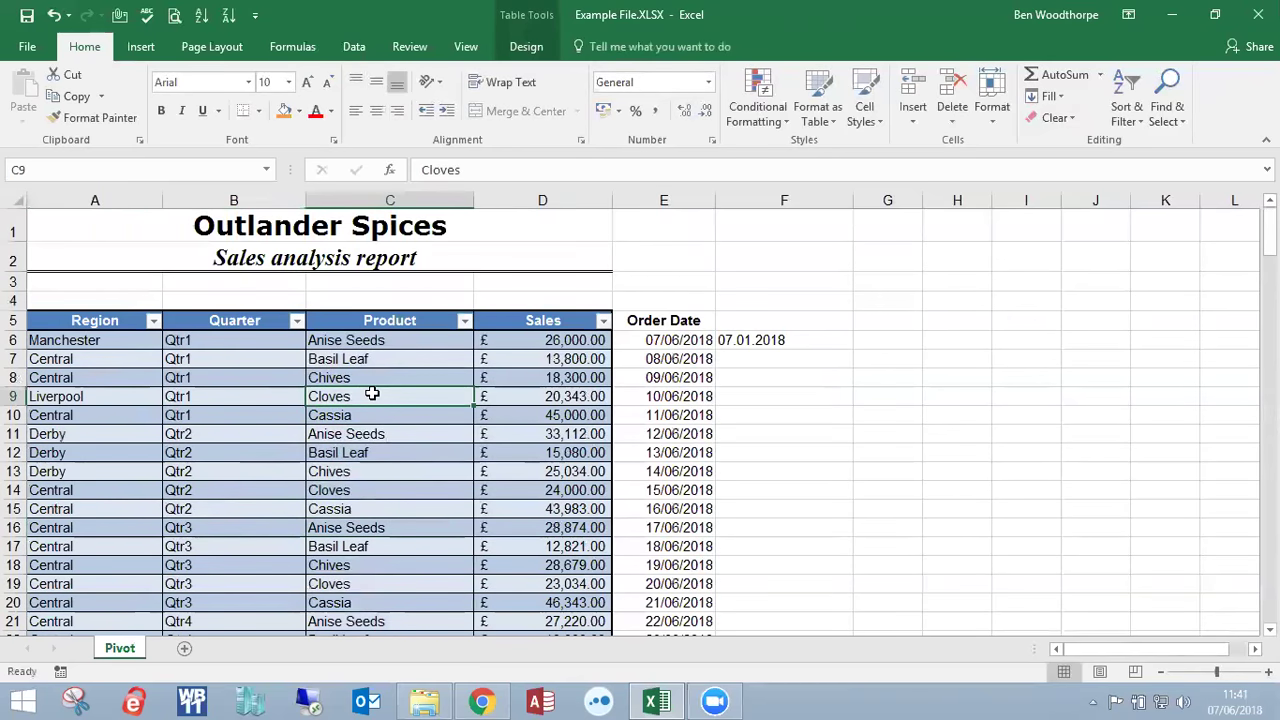
{"action": "left_click", "coordinate": [530, 45]}
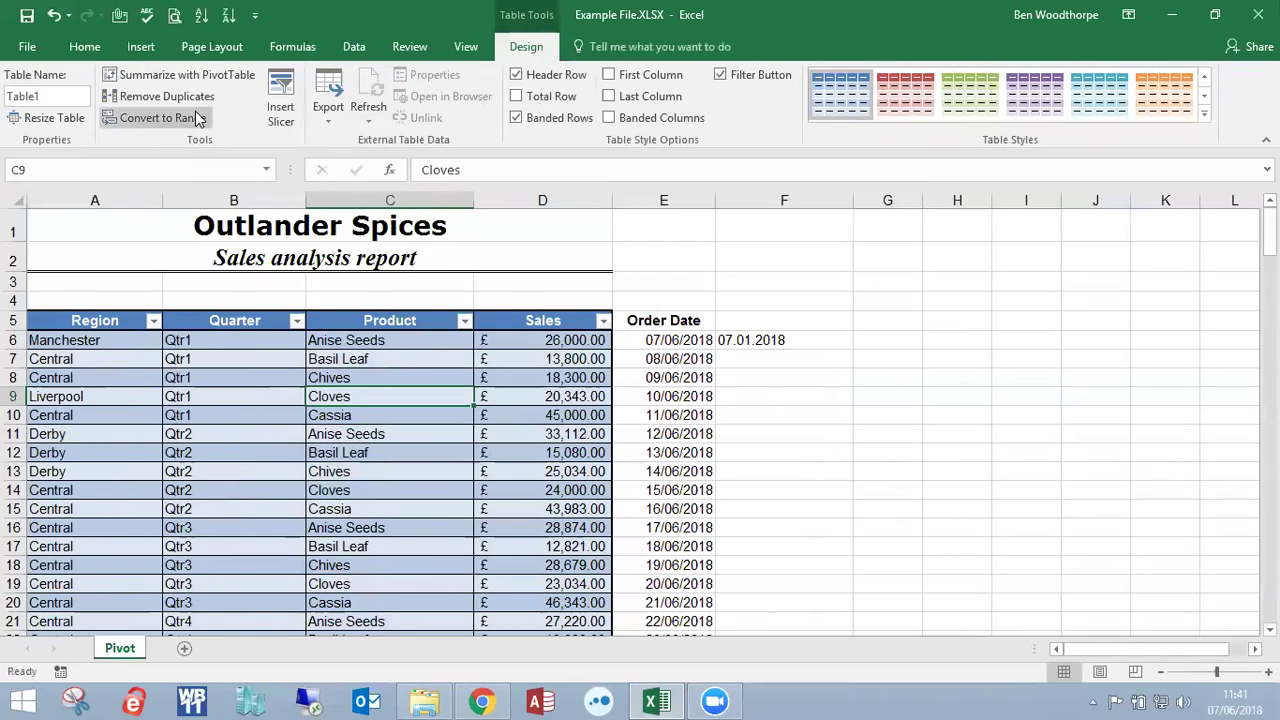
{"action": "double_click", "coordinate": [54, 97]}
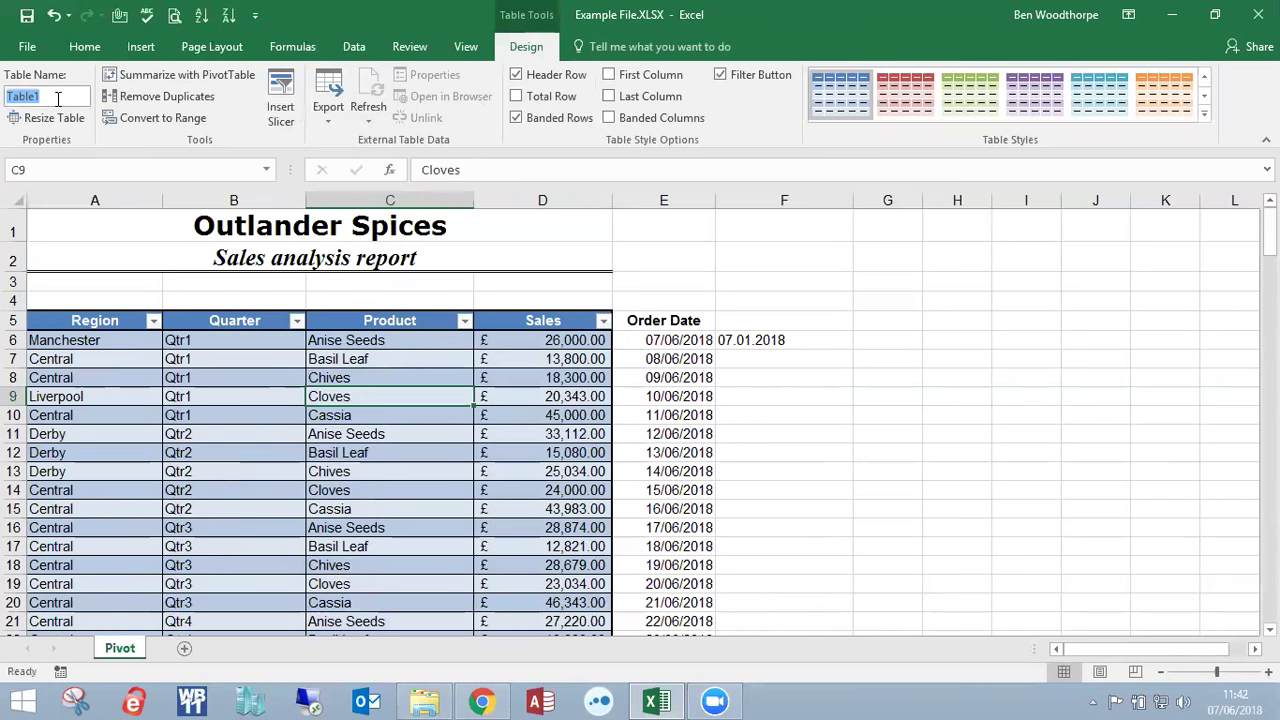
{"action": "type", "text": "Sales"}
{"action": "left_click", "coordinate": [234, 490]}
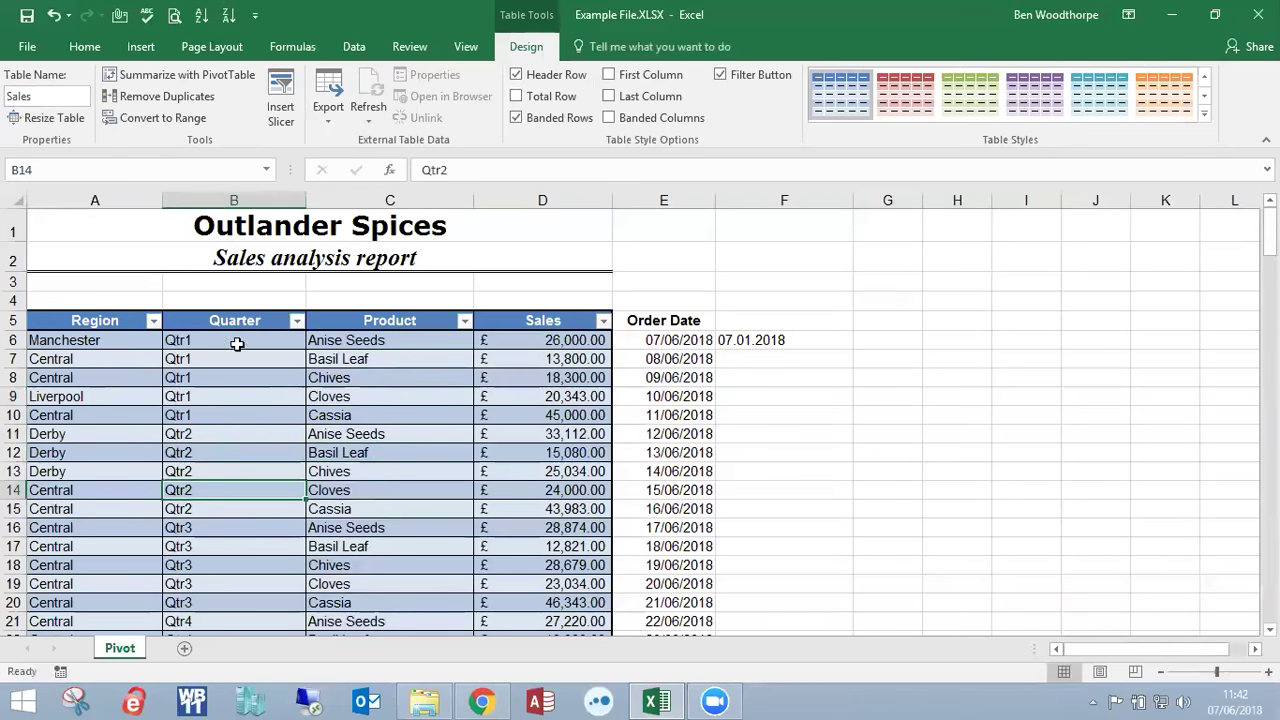
- Summarize the Sales table with a PivotTable on a new worksheet, placing Region in rows, Quarter in columns and Sales in values
{"action": "left_click", "coordinate": [169, 75]}
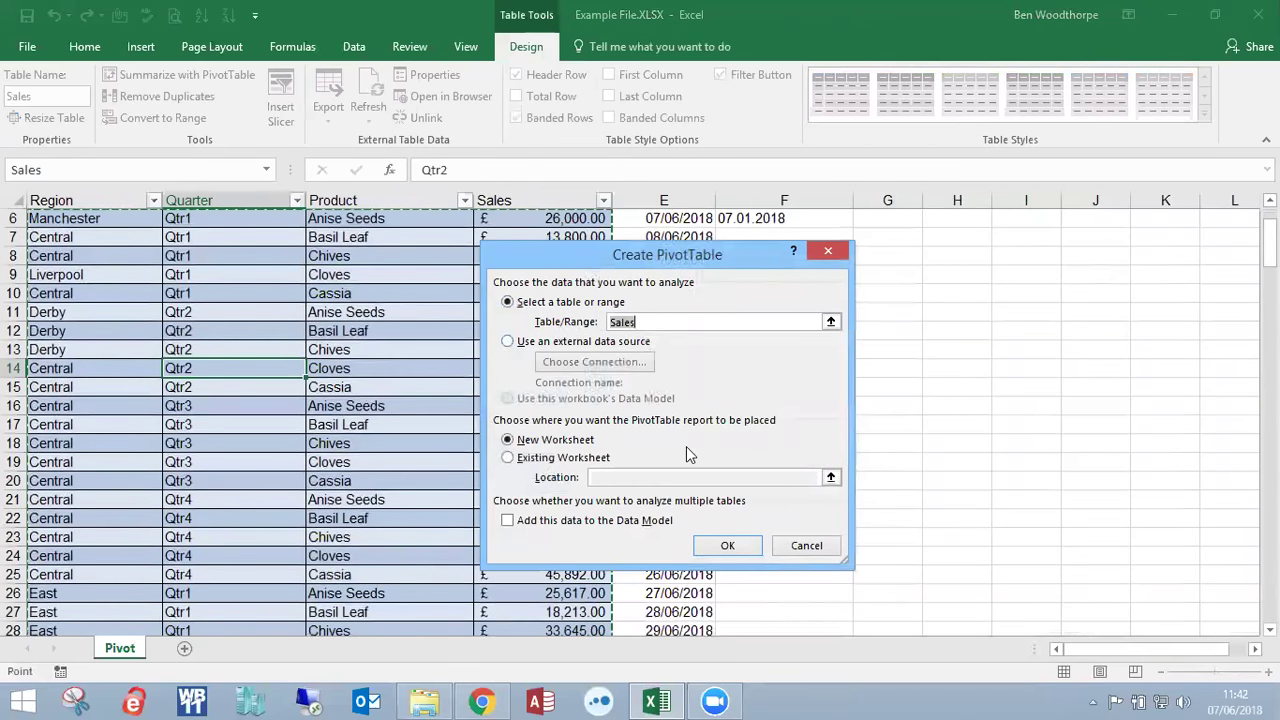
{"action": "left_click", "coordinate": [727, 547]}
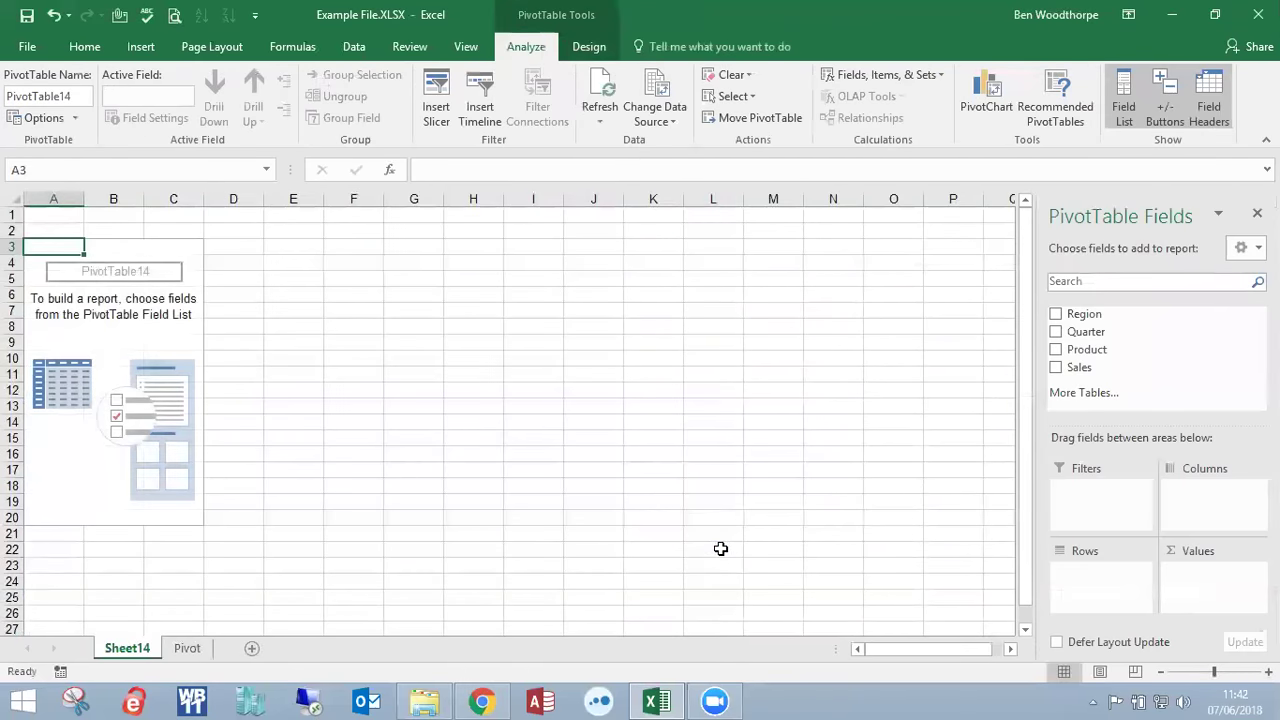
{"action": "left_click", "coordinate": [1084, 314]}
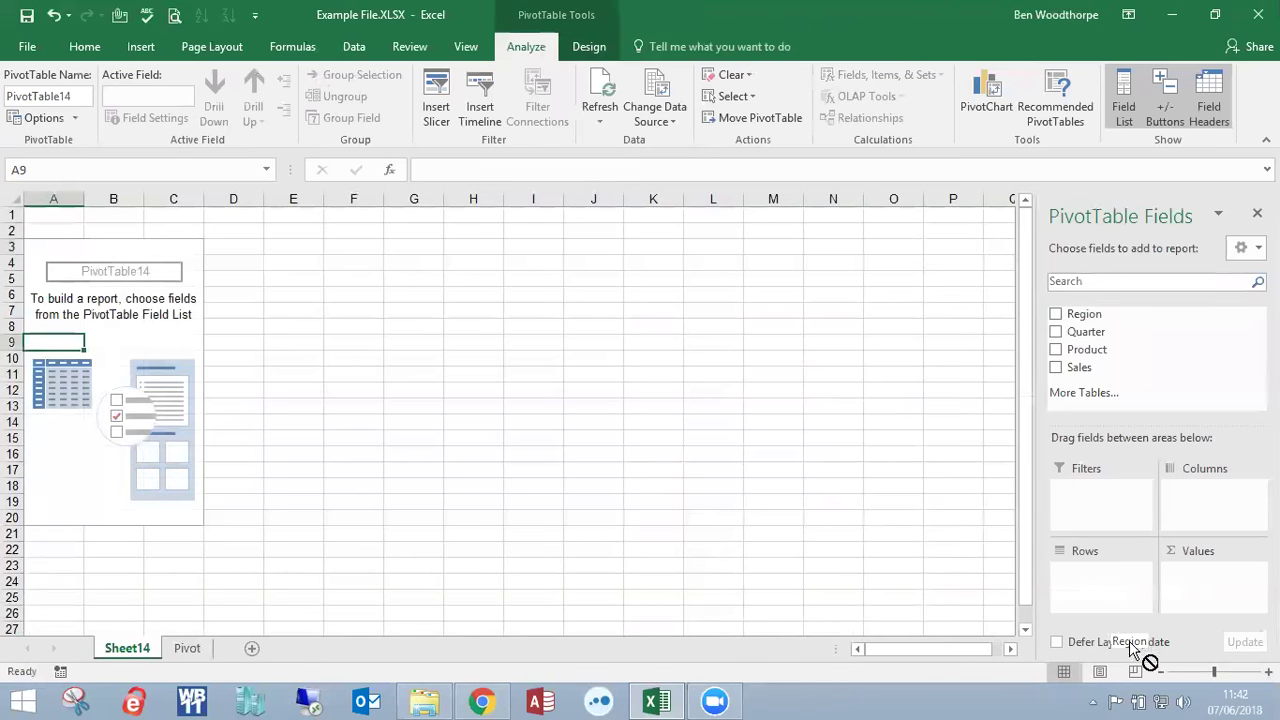
{"action": "left_click_drag", "start_coordinate": [1087, 331], "coordinate": [1212, 512]}
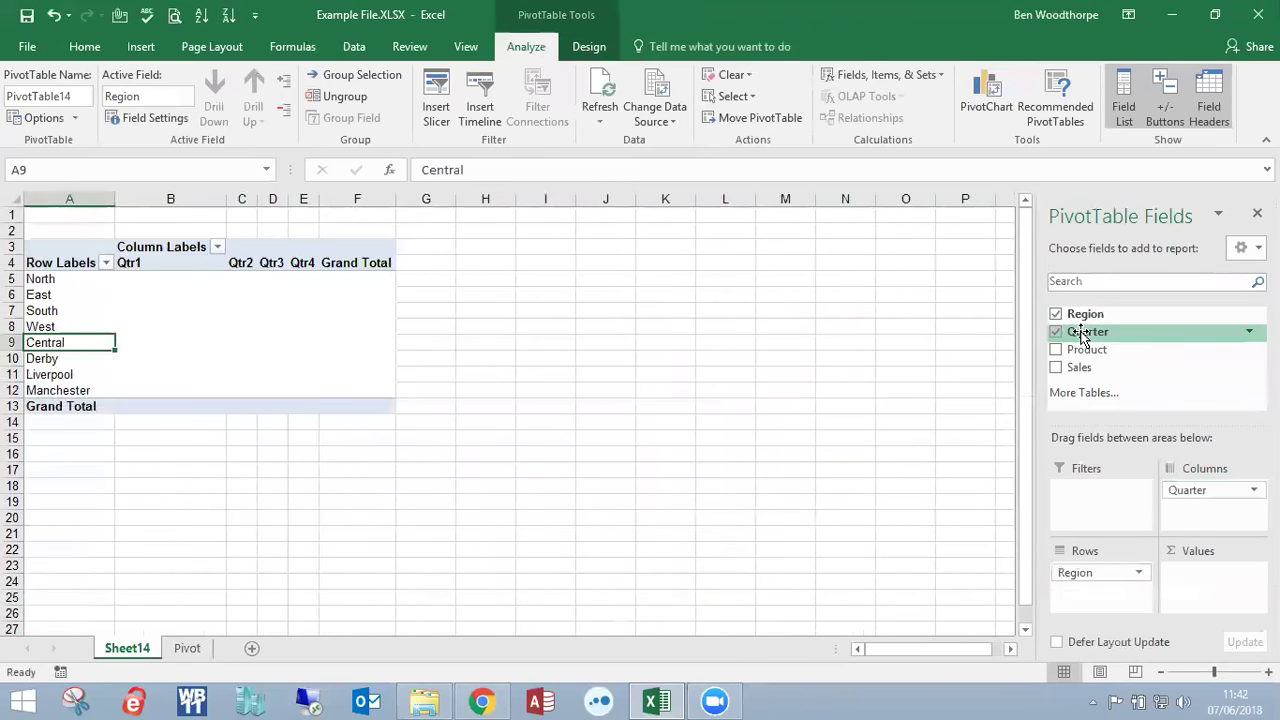
{"action": "left_click_drag", "start_coordinate": [1089, 366], "coordinate": [1195, 583]}
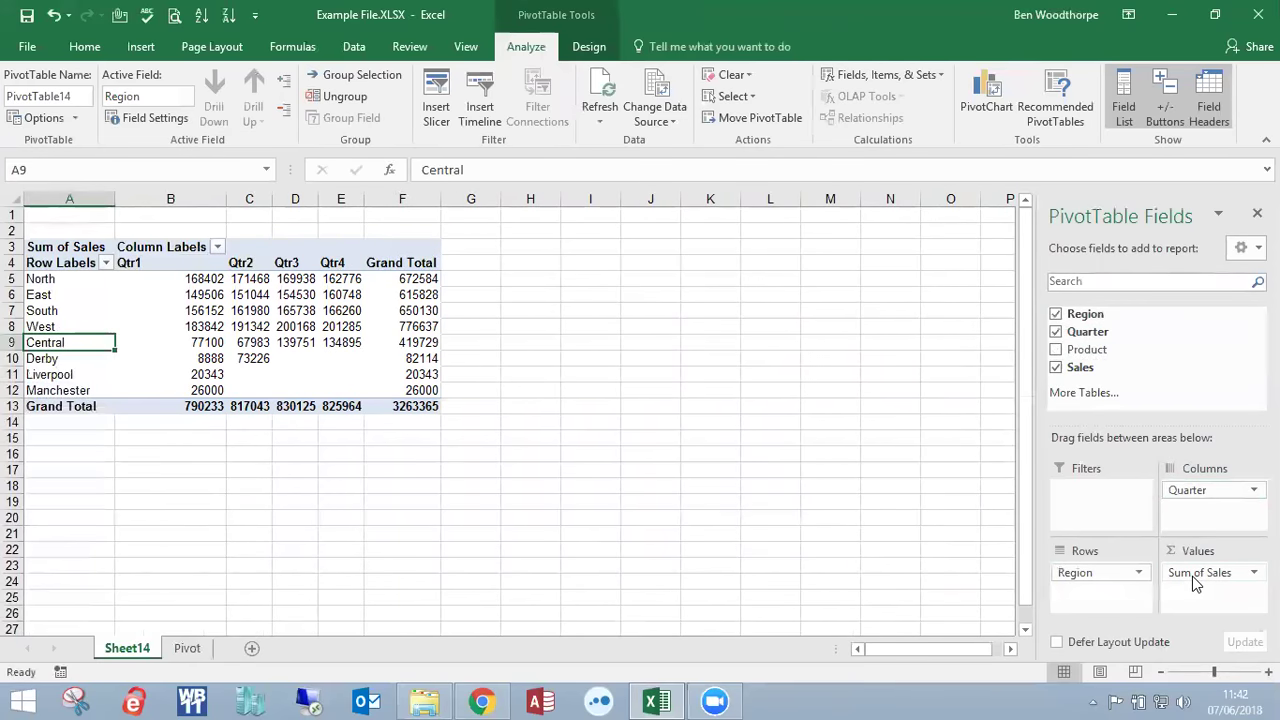
- Examine the end of the source table on the Pivot sheet, including the added row 106, and return to Sheet14
{"action": "left_click", "coordinate": [189, 652]}
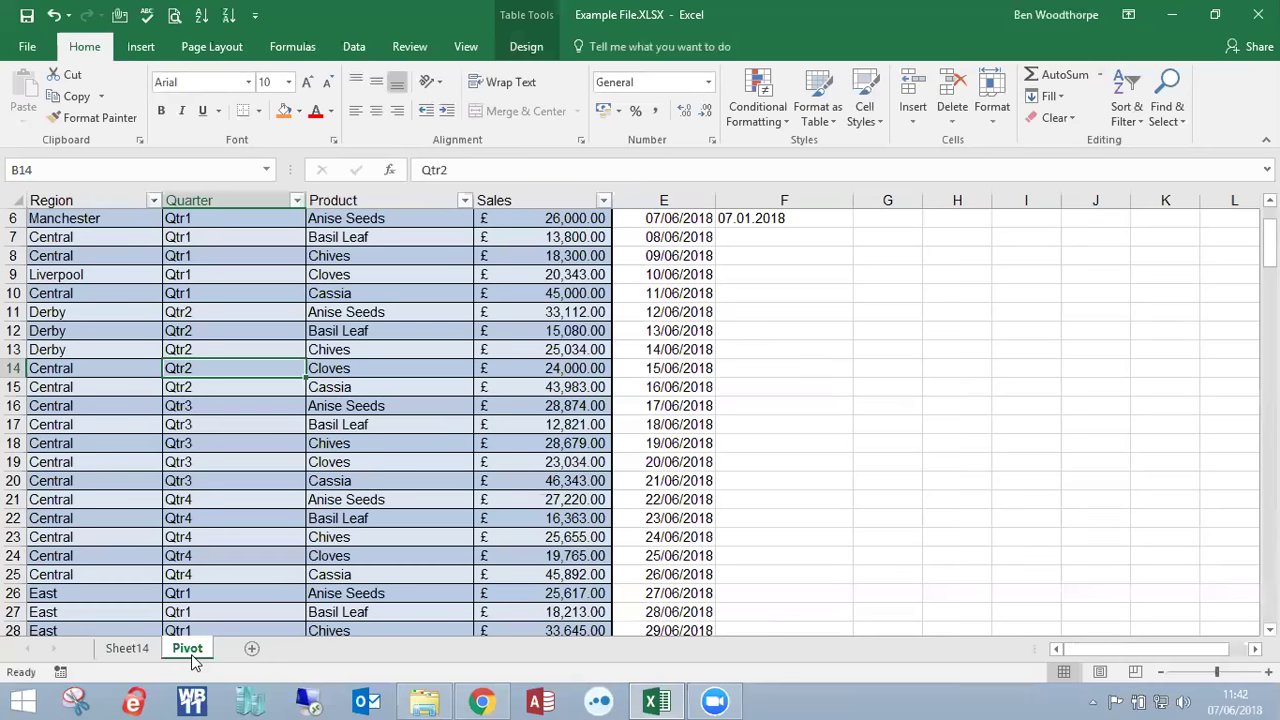
{"action": "scroll", "coordinate": [309, 400], "scroll_direction": "up", "scroll_amount": 2}
{"action": "scroll", "coordinate": [309, 480], "scroll_direction": "down", "scroll_amount": 15}
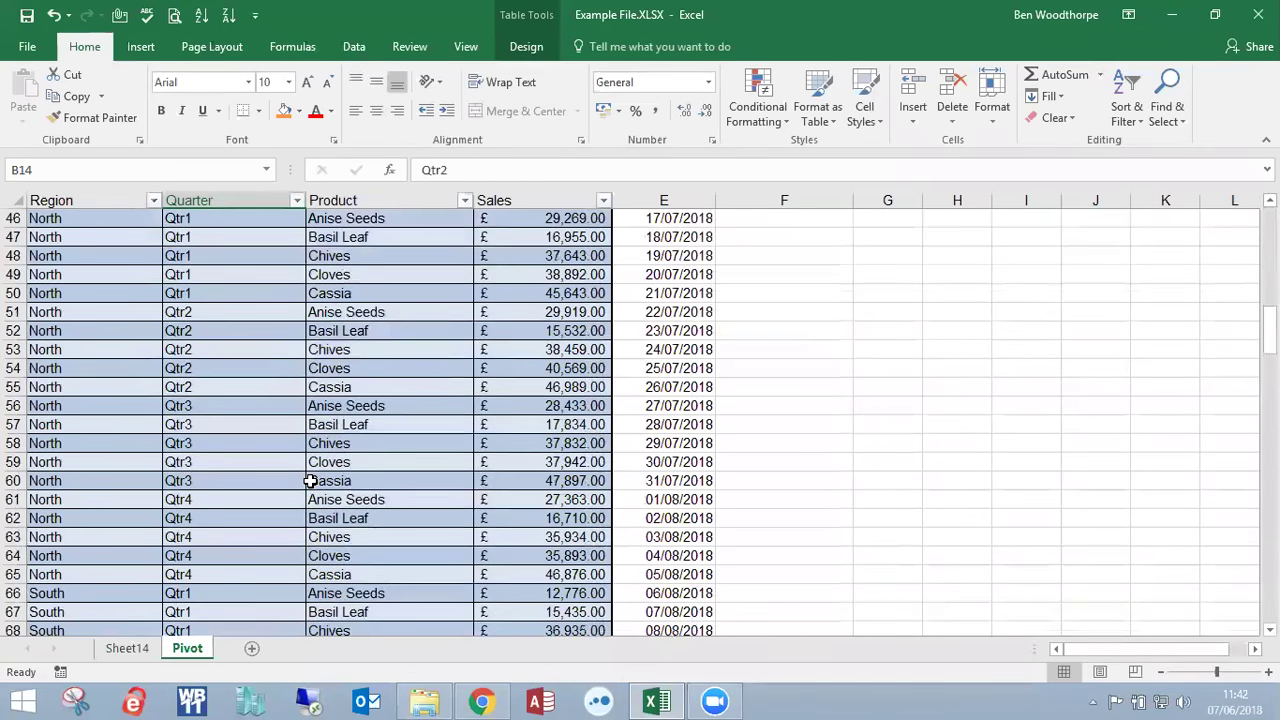
{"action": "scroll", "coordinate": [311, 481], "scroll_direction": "down", "scroll_amount": 16}
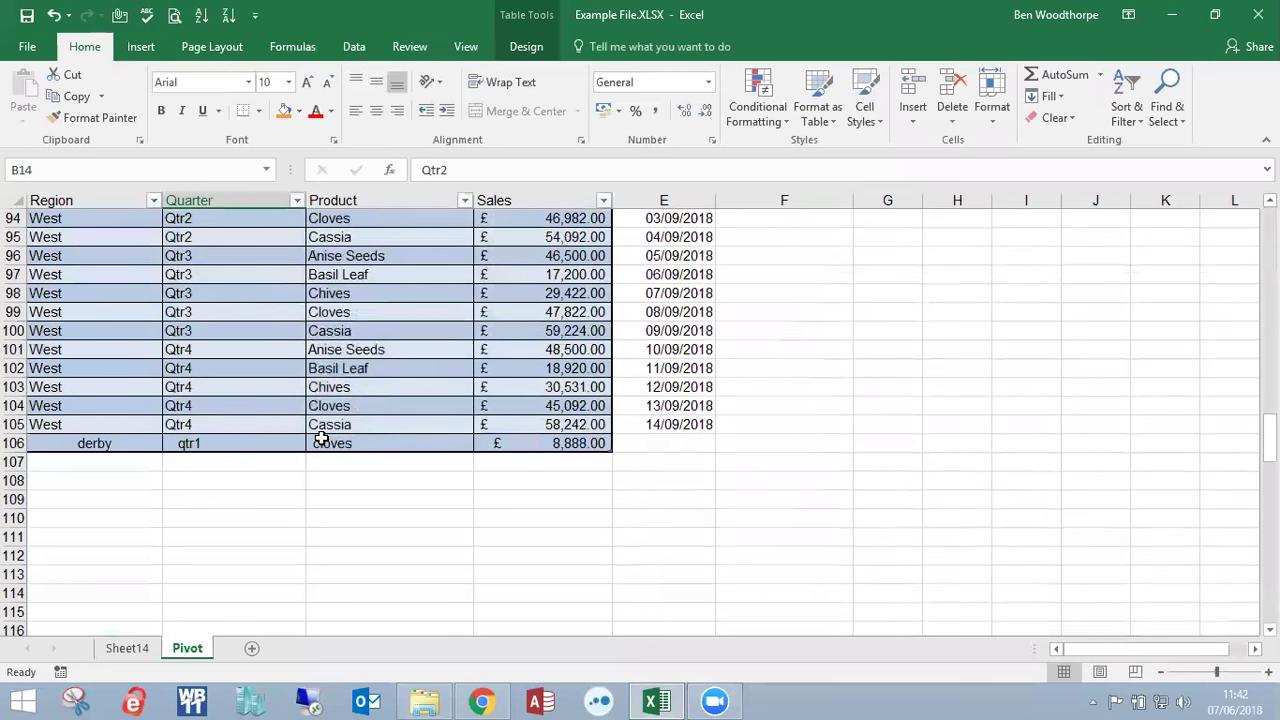
{"action": "left_click", "coordinate": [132, 464]}
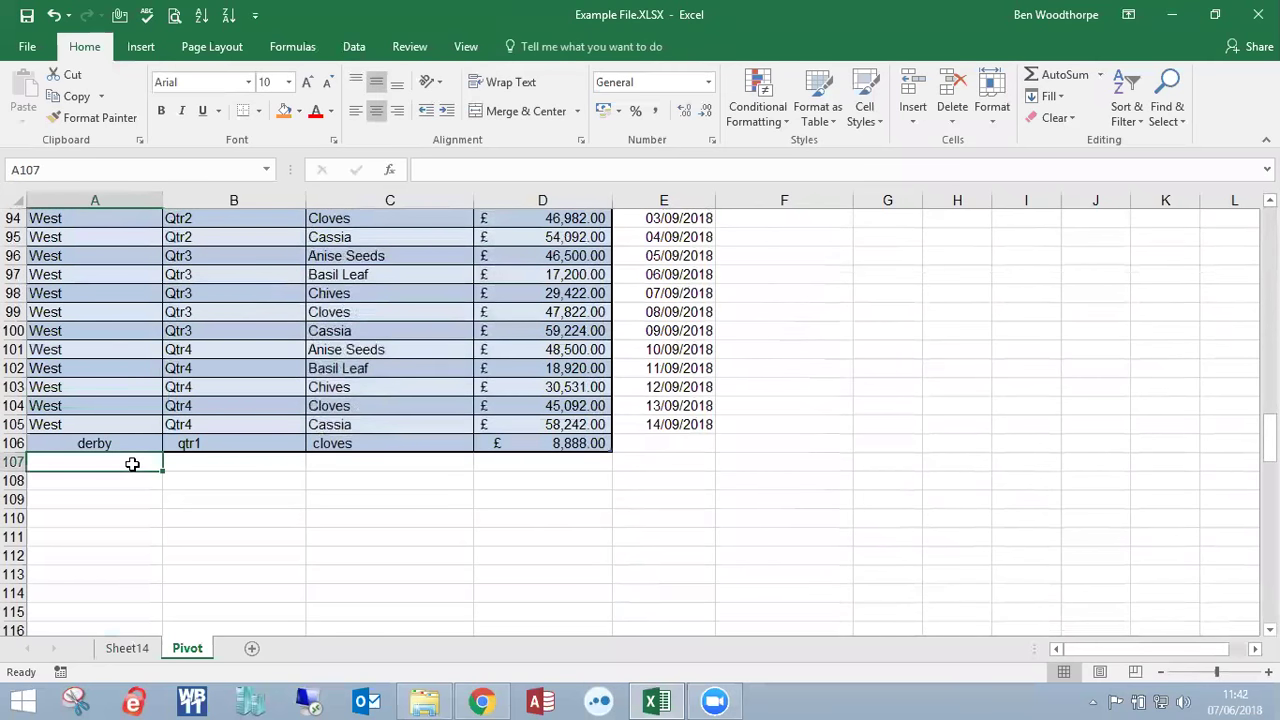
{"action": "left_click", "coordinate": [127, 648]}
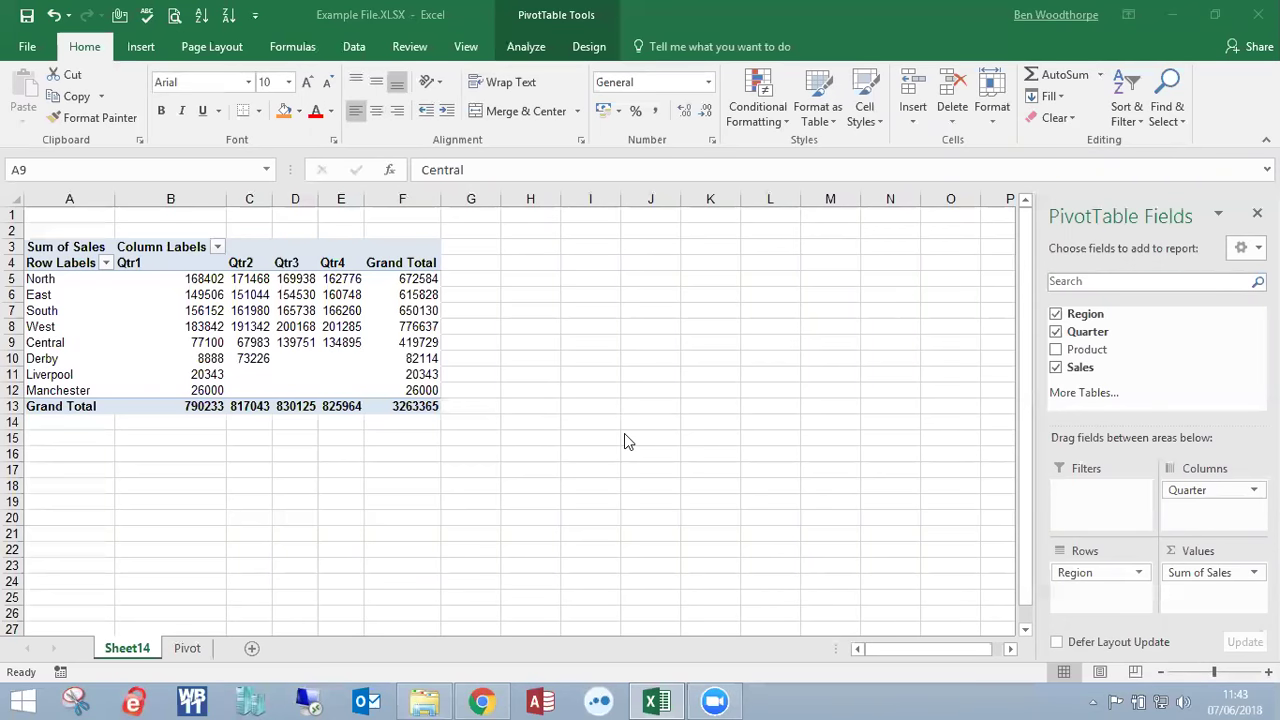
{"action": "left_click", "coordinate": [420, 701]}
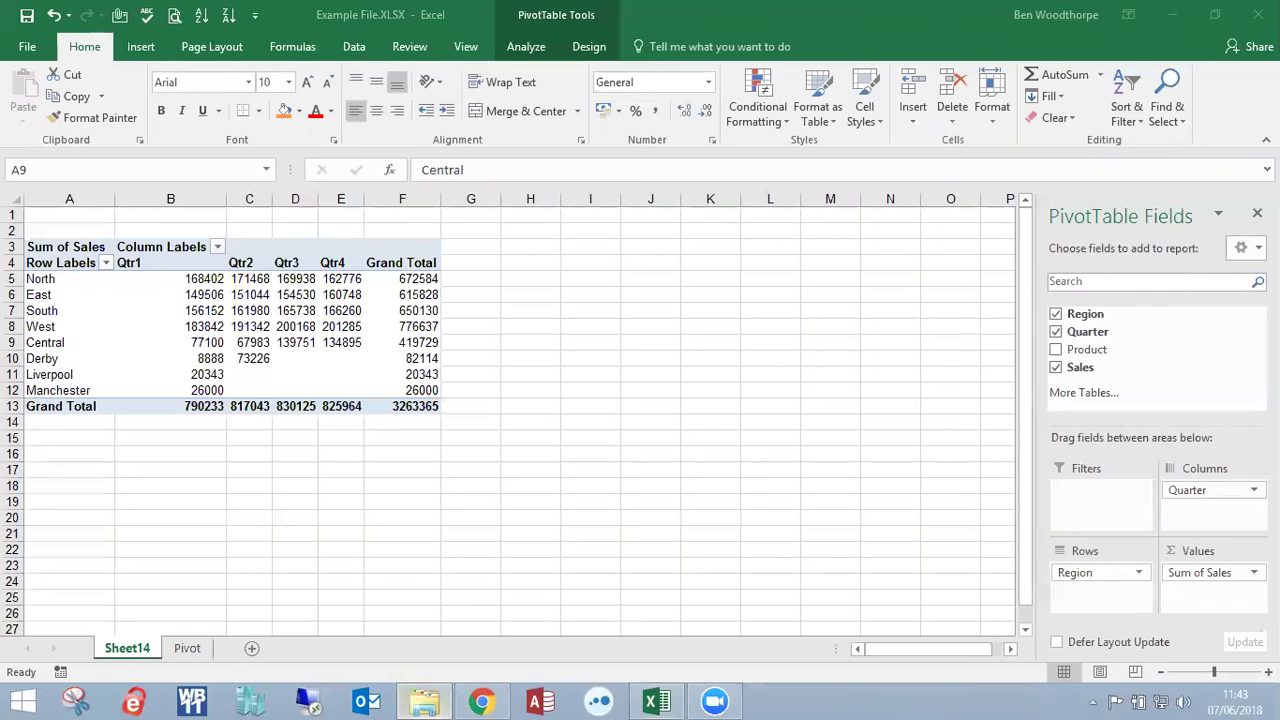